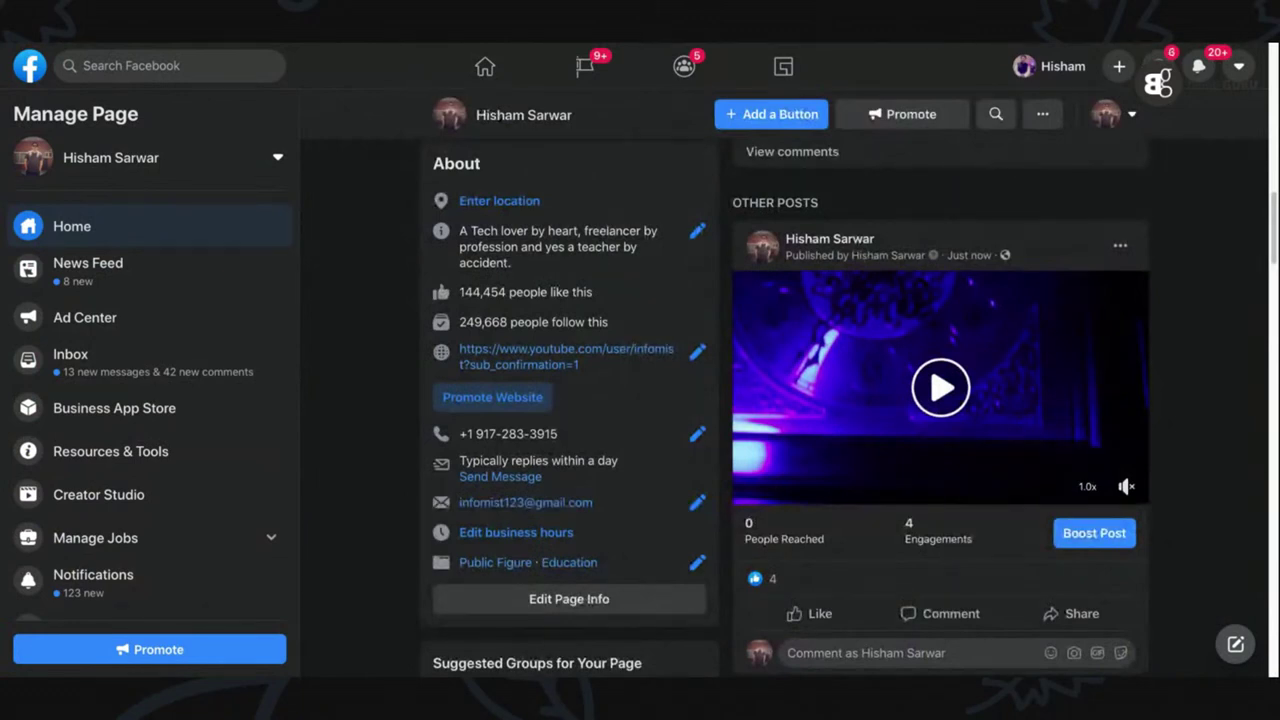
# - Open the newest video post under Other Posts for editing, look over its thumbnail options and show its video details
pyautogui.click(1121, 247)
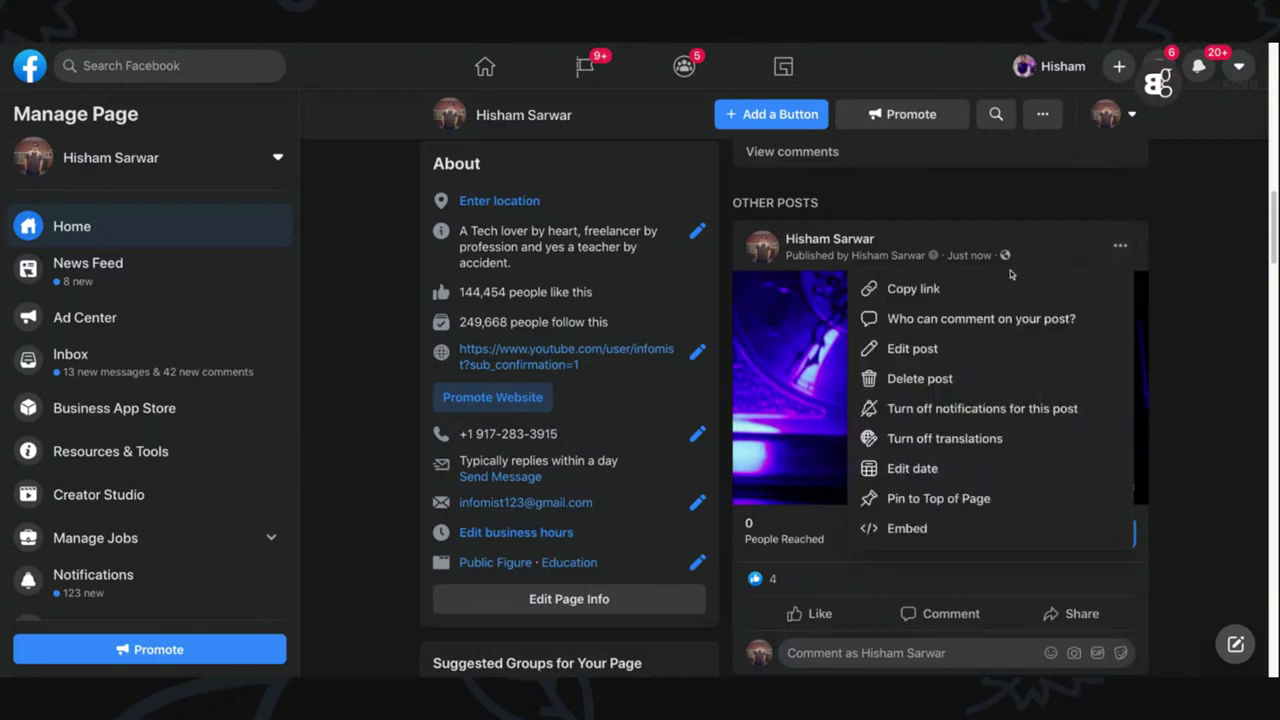
pyautogui.click(979, 352)
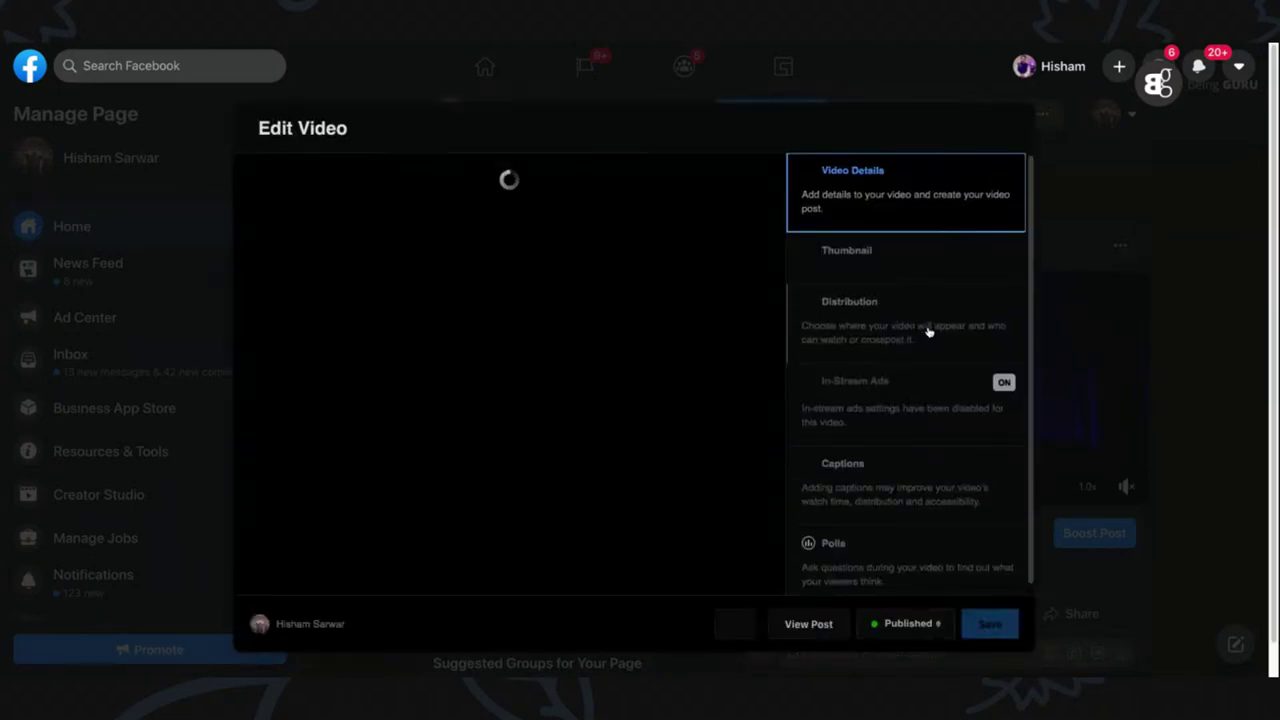
pyautogui.click(882, 297)
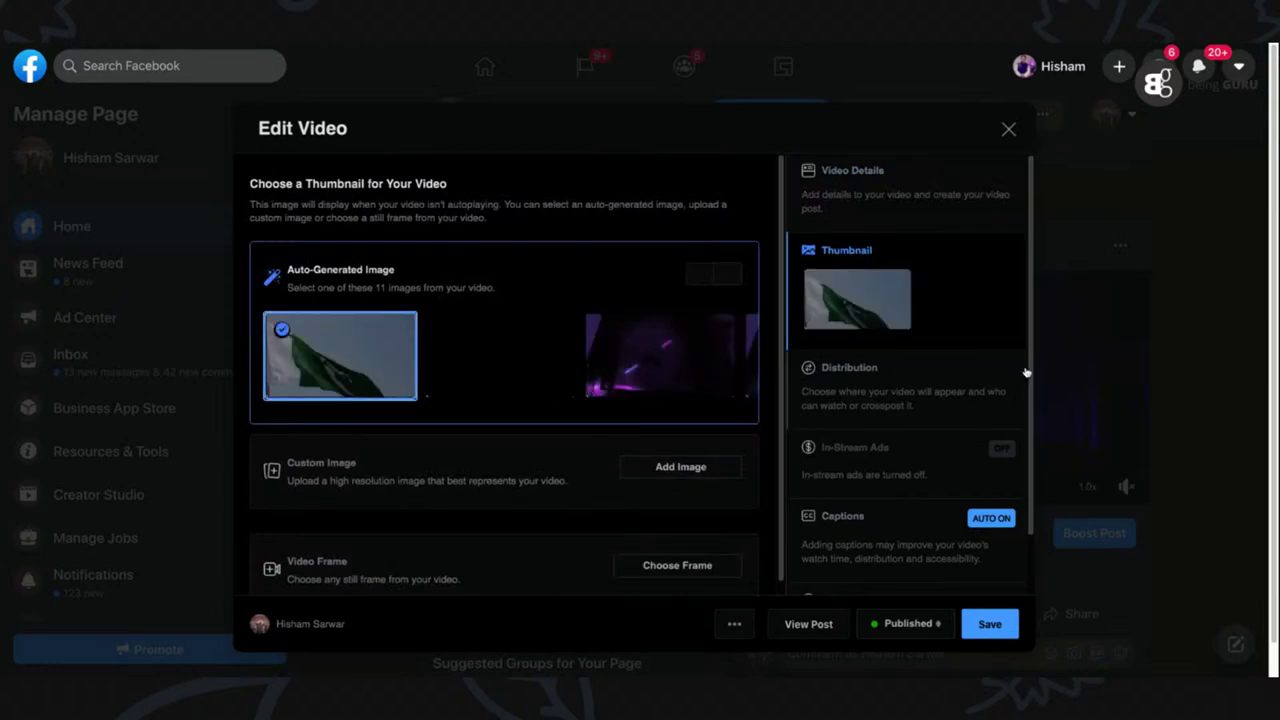
pyautogui.click(920, 205)
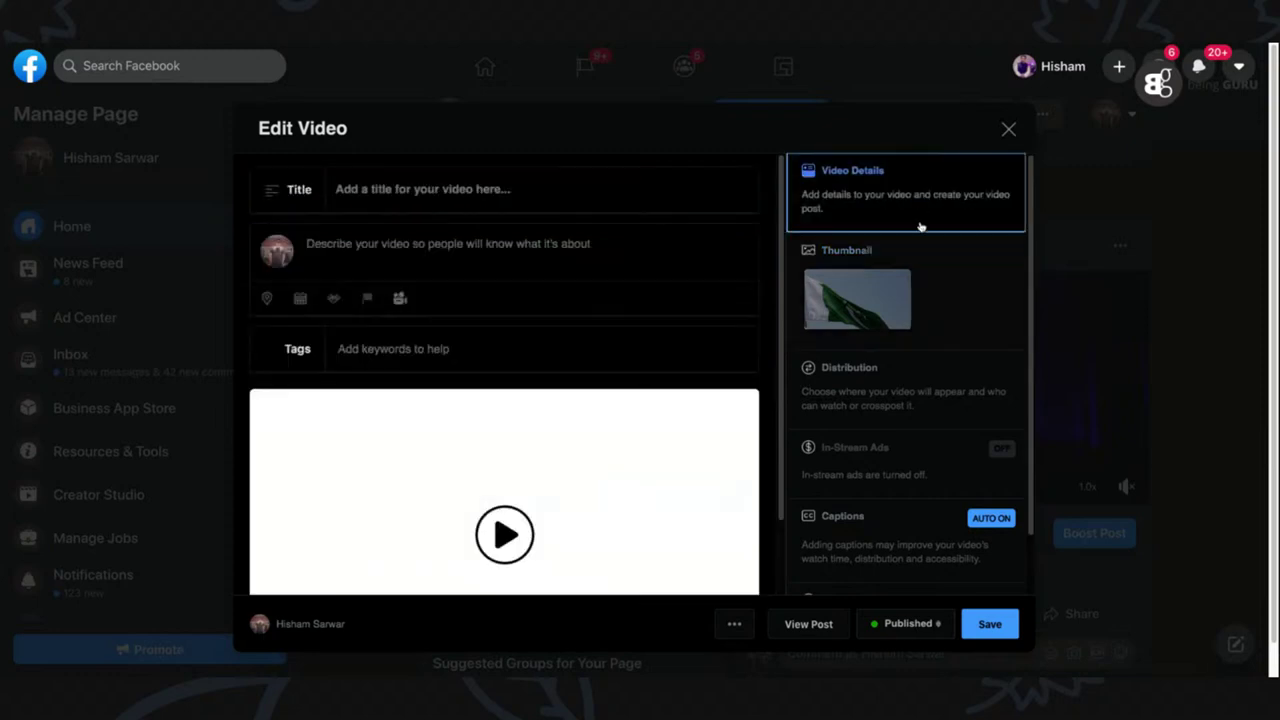
# - Enter "Khuda Kray Ke Meri Arz E Pak Pe Utray Wo Fasl E Gul, Jisay Andaisha e Zawal Na Ho." as the video's description and title
pyautogui.write('Khuda Kray Ke Meri Arz E Pak Pe Utray Wo Fasl E Gul, Jisay Andaisha e Zawal Na Ho.')
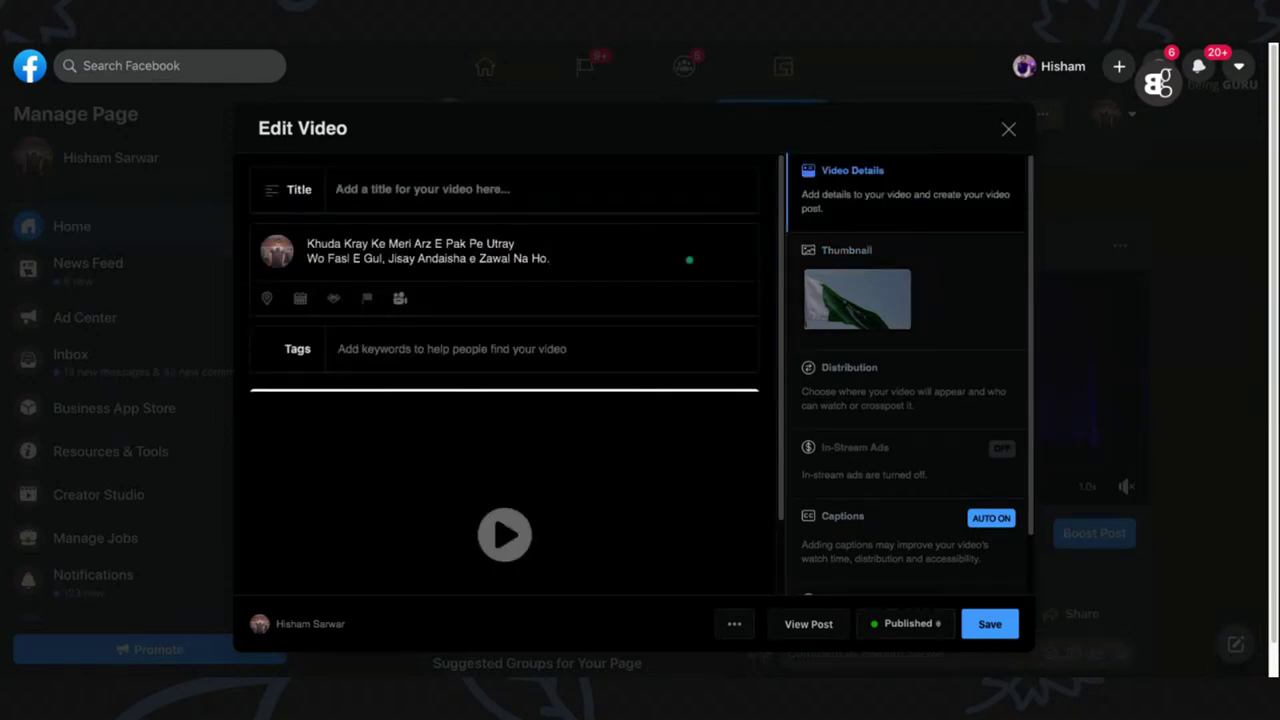
pyautogui.click(414, 189)
pyautogui.write('Khuda Kray Ke Meri Arz E Pak Pe Utray Wo Fasl E Gul, Jisay Andaisha e Zawal Na Ho.')
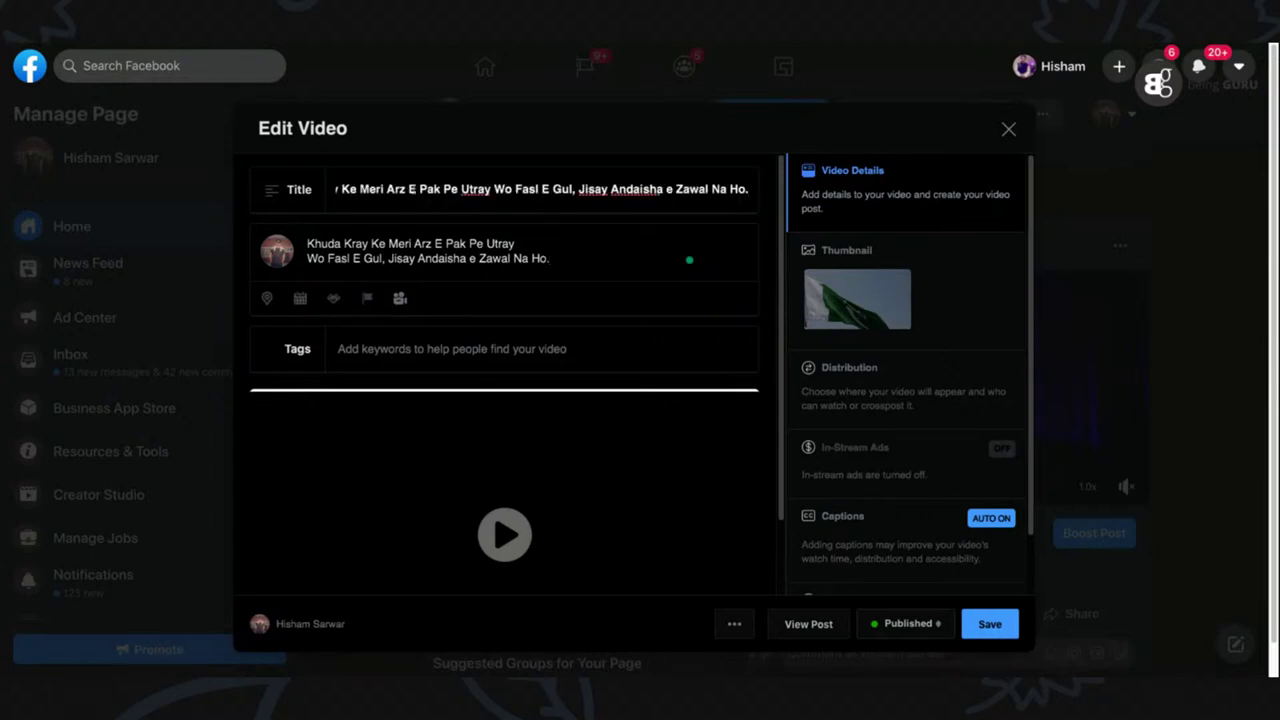
pyautogui.click(711, 286)
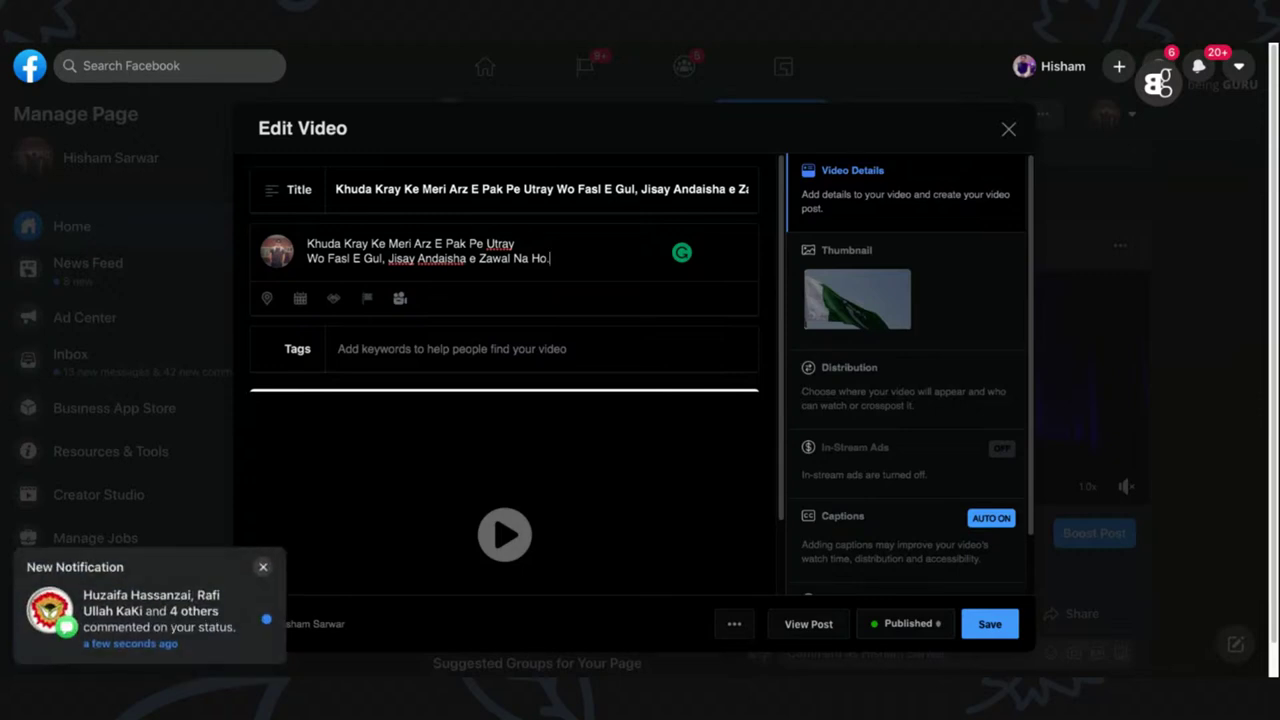
# - Replace the video description with the same two-line verse in Urdu script, beginning "خدا کرے کے میری عرض پاک پہ اُترے"
pyautogui.click(593, 256)
pyautogui.hotkey('ctrl', 'a')
pyautogui.write('خدا کرے کے میری عرض پاک پہ اُترے\\nوہ فصلِ گل، جسے اندیشہ زوال نا ہو ۔')
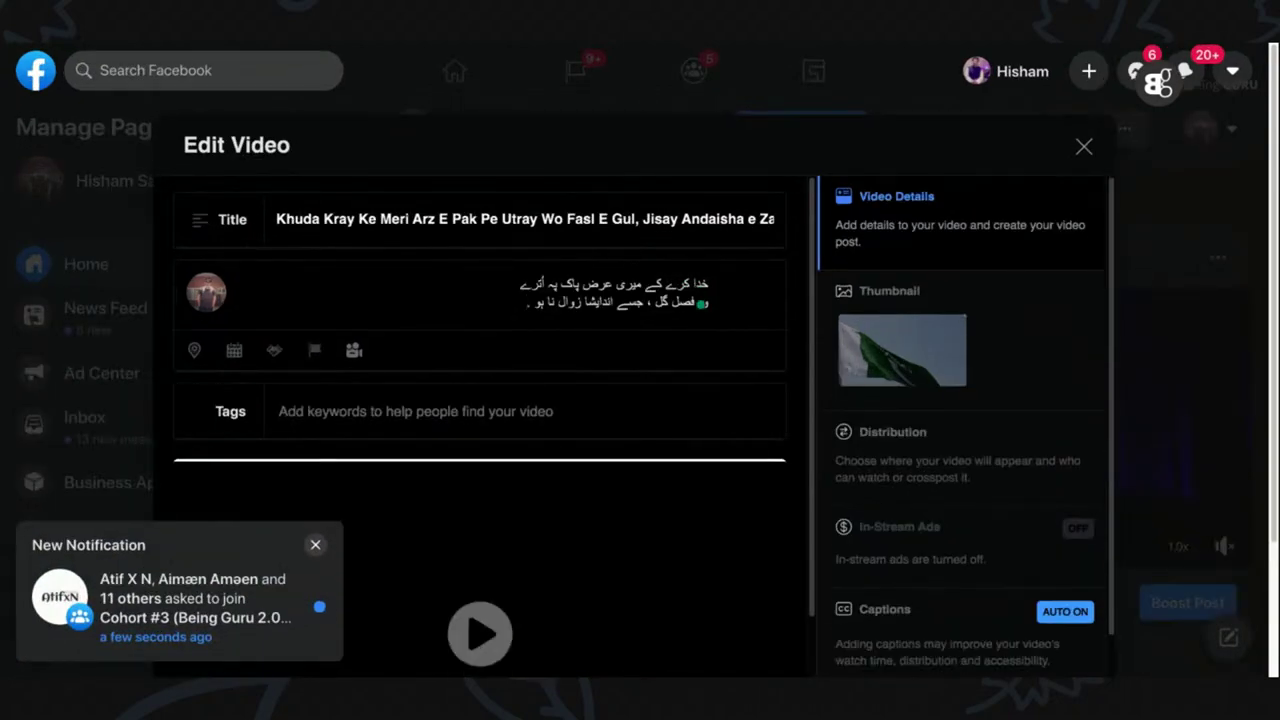
pyautogui.hotkey('ctrl', '+')
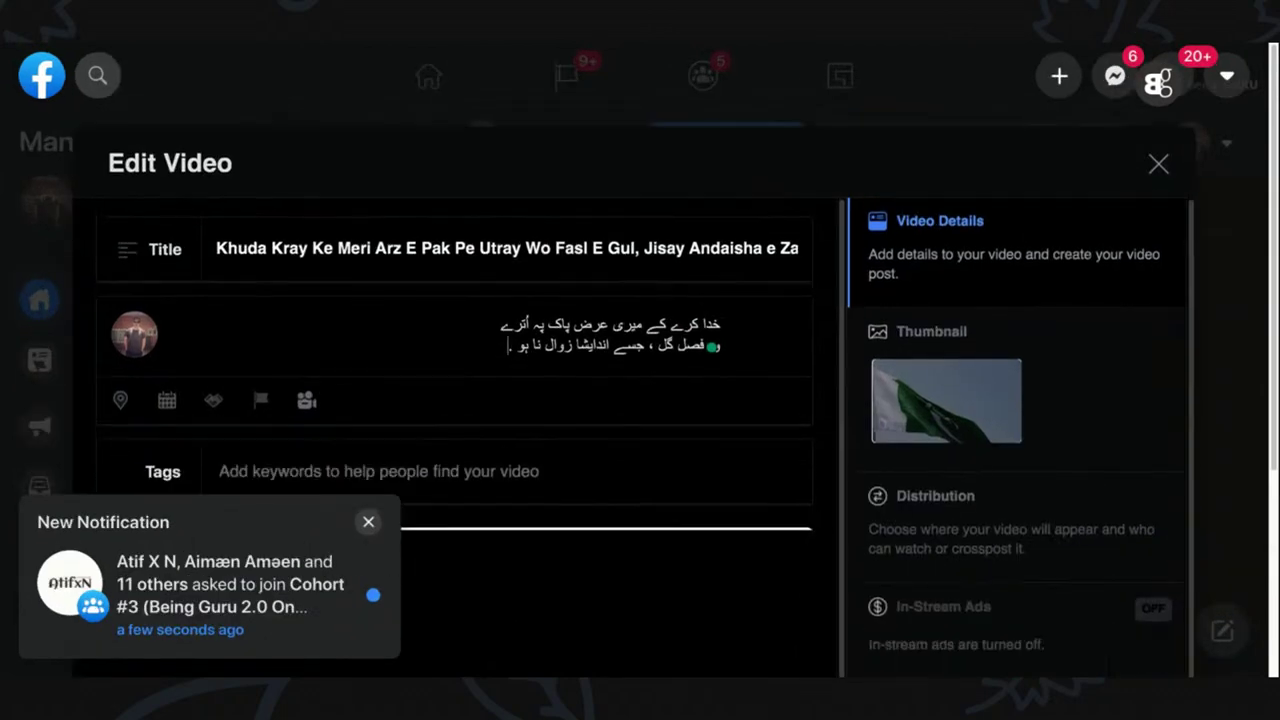
# - Correct the spelling in the Urdu description, rewriting the word "اندیشا" in the second line
pyautogui.click(595, 345)
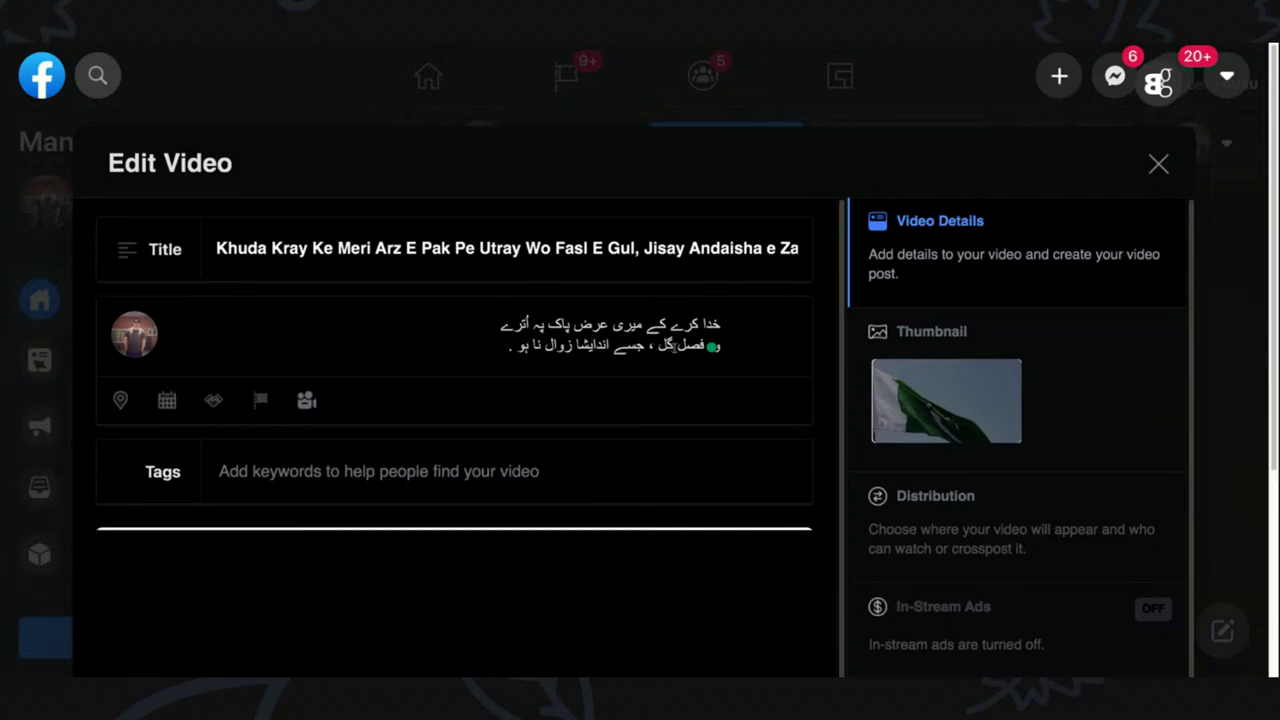
pyautogui.press('BackSpace')
pyautogui.click(548, 325)
pyautogui.write('ل')
pyautogui.press('BackSpace')
pyautogui.click(540, 345)
pyautogui.press('BackSpace')
pyautogui.write('ہ')
pyautogui.press('BackSpace')
pyautogui.write('ا')
pyautogui.click(594, 346)
pyautogui.press('Delete')
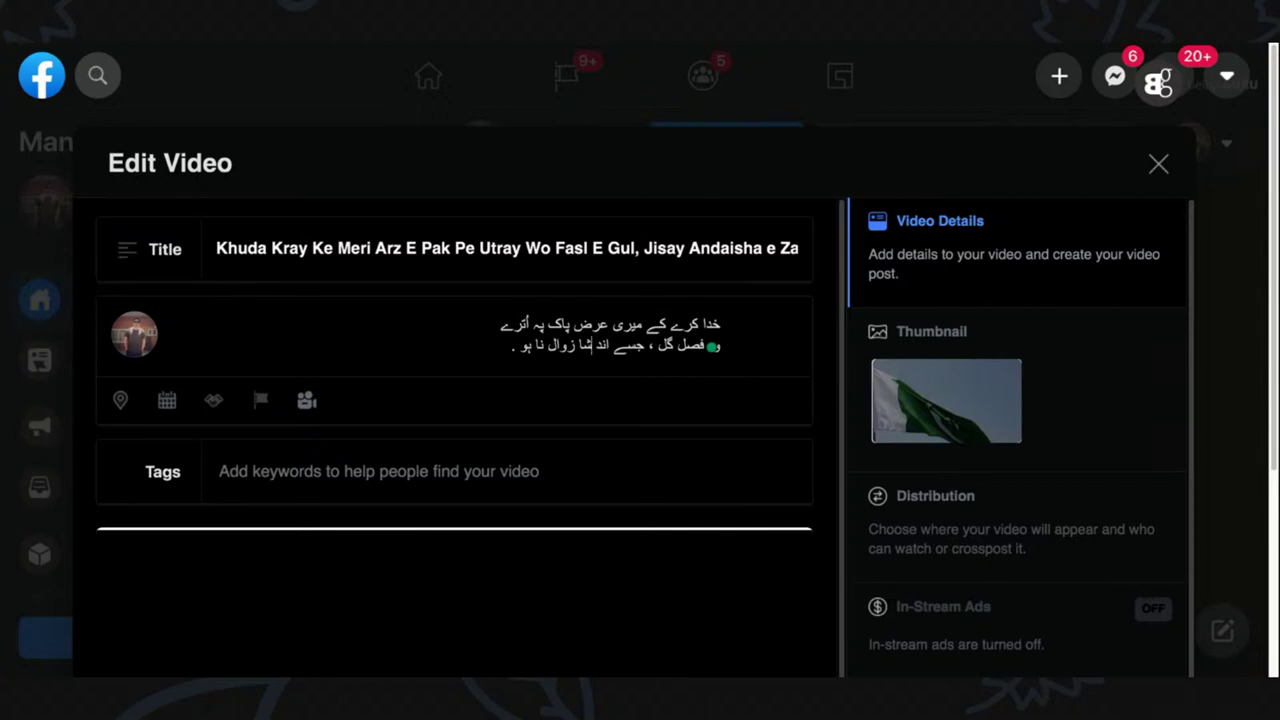
pyautogui.write('ی')
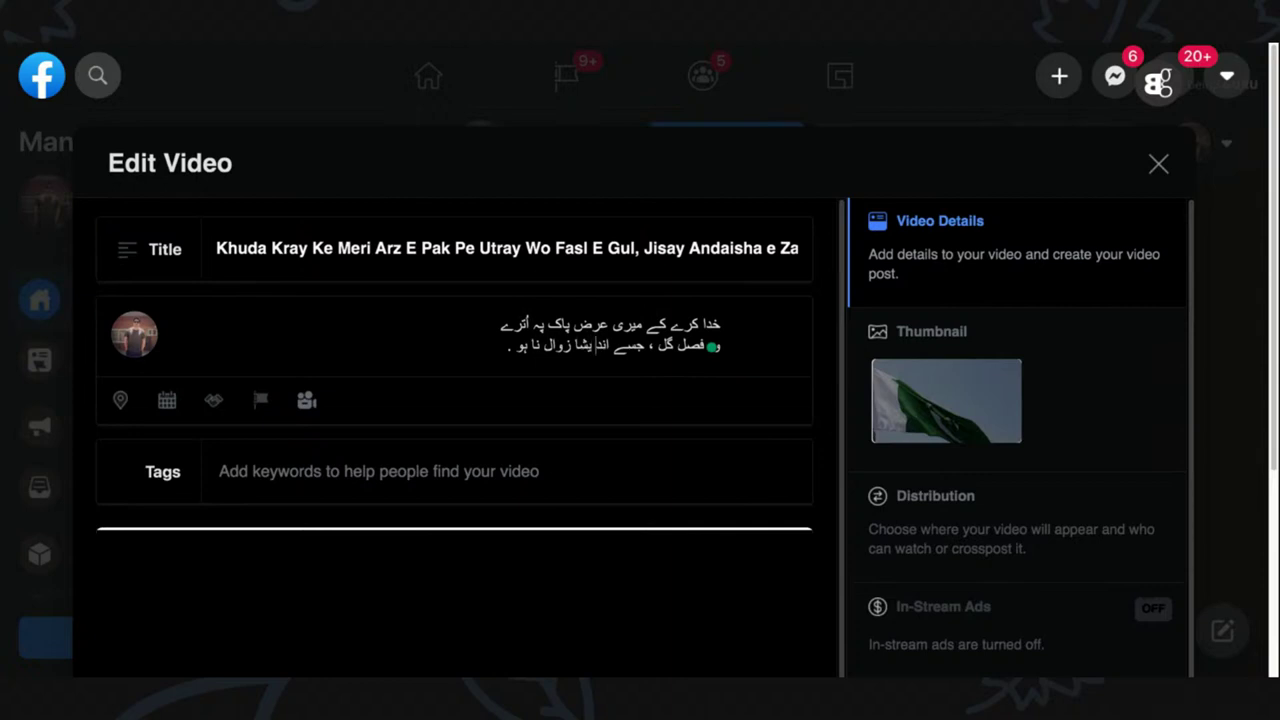
pyautogui.press('BackSpace')
# - Copy the whole Urdu description and replace the video title with it
pyautogui.hotkey('ctrl', 'a')
pyautogui.hotkey('ctrl', 'c')
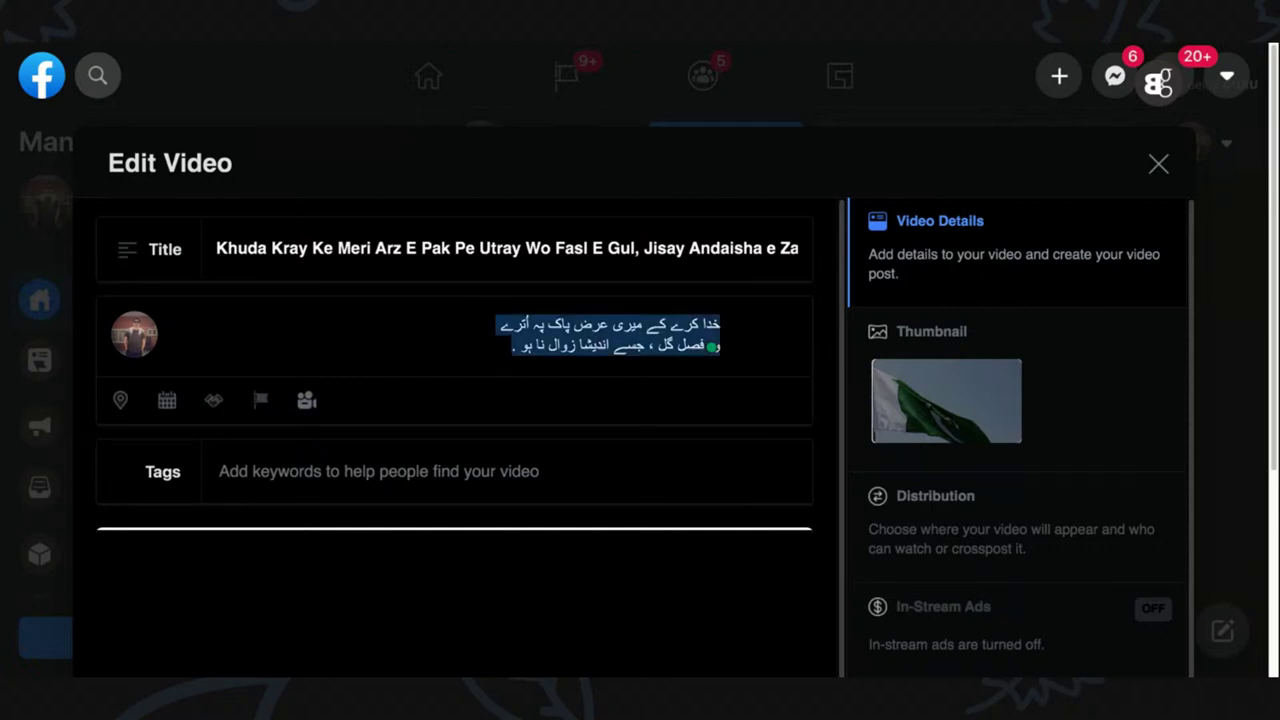
pyautogui.click(656, 243)
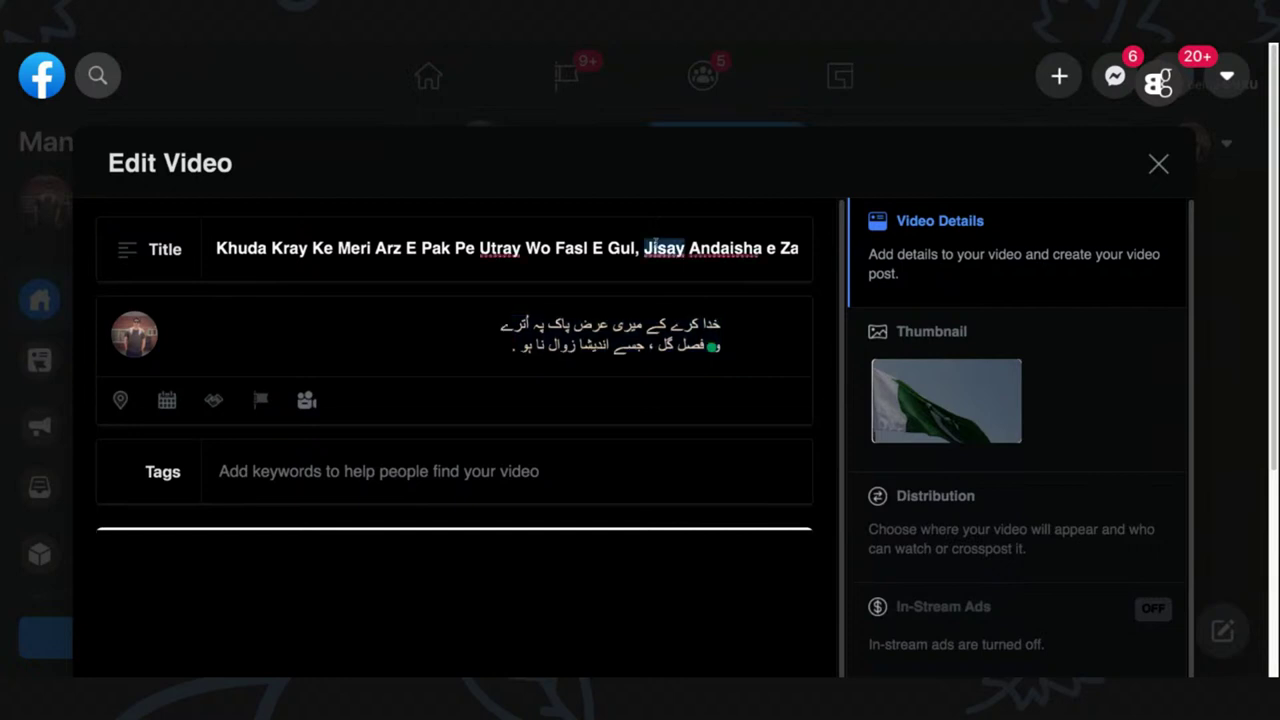
pyautogui.hotkey('ctrl', 'a')
pyautogui.hotkey('ctrl', 'v')
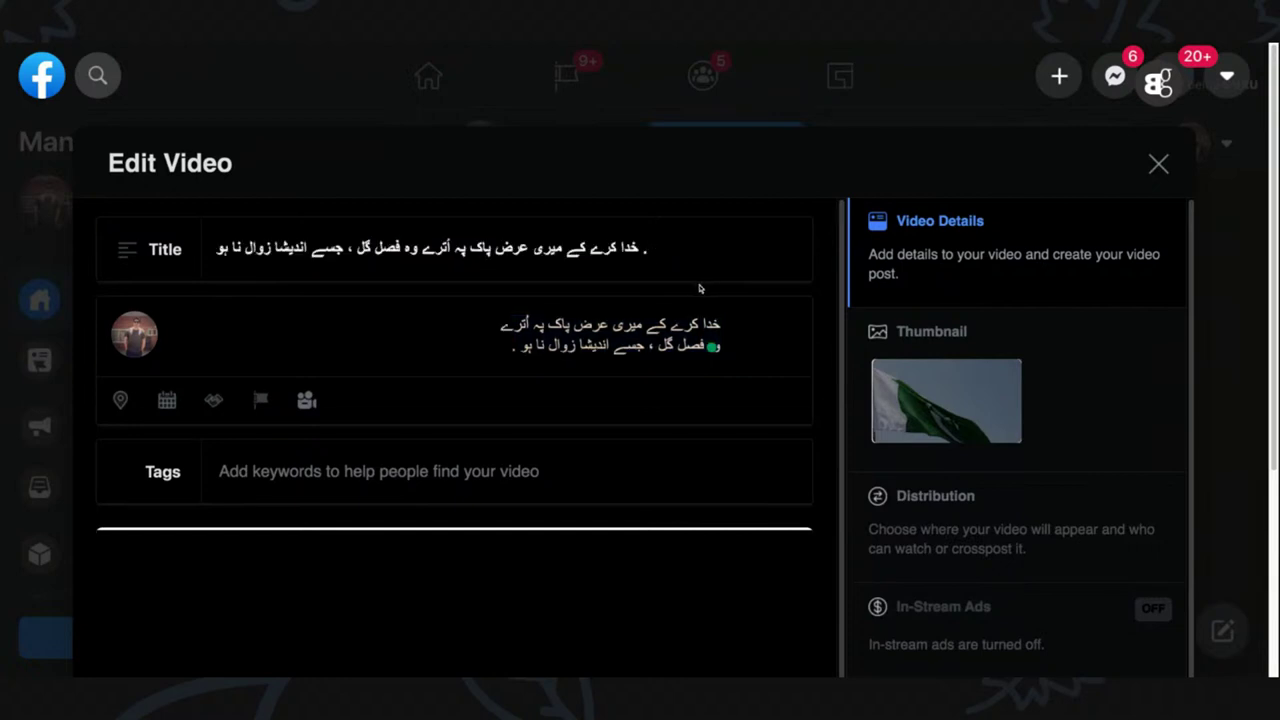
# - Check the end of the Urdu title and save the edited video details
pyautogui.moveTo(326, 248); pyautogui.dragTo(216, 249)
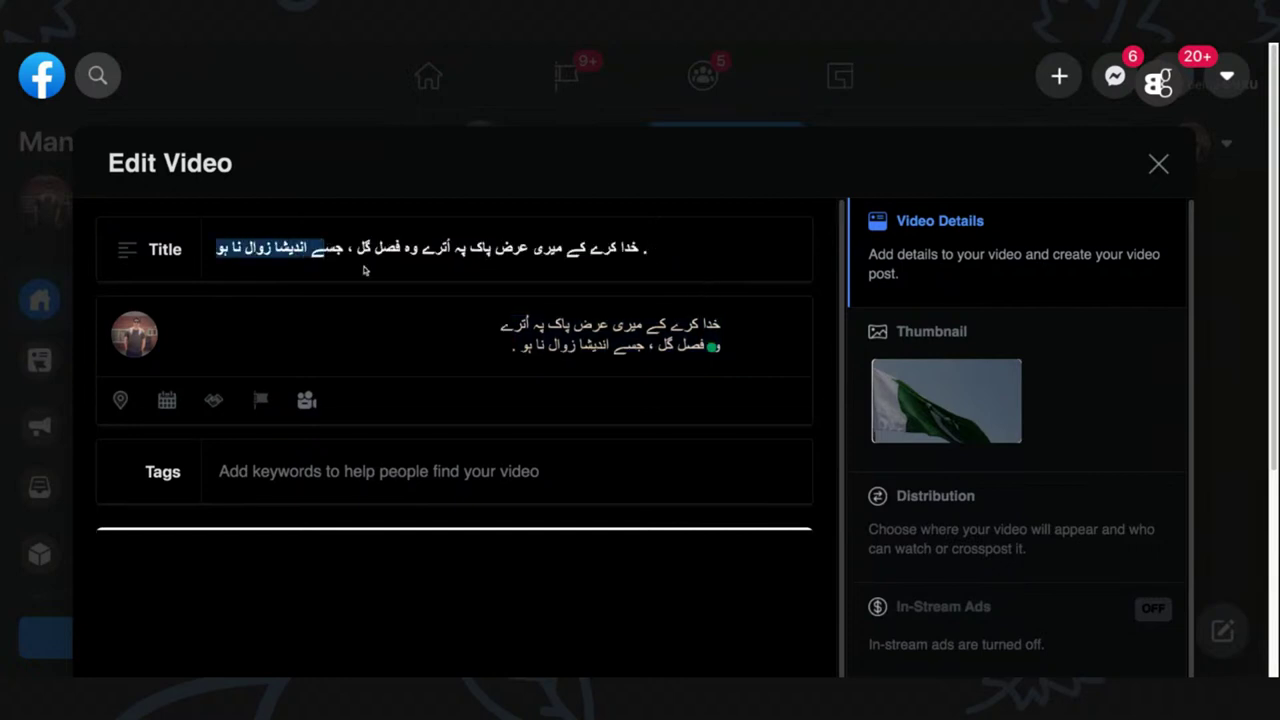
pyautogui.scroll(-3, 1240, 330)
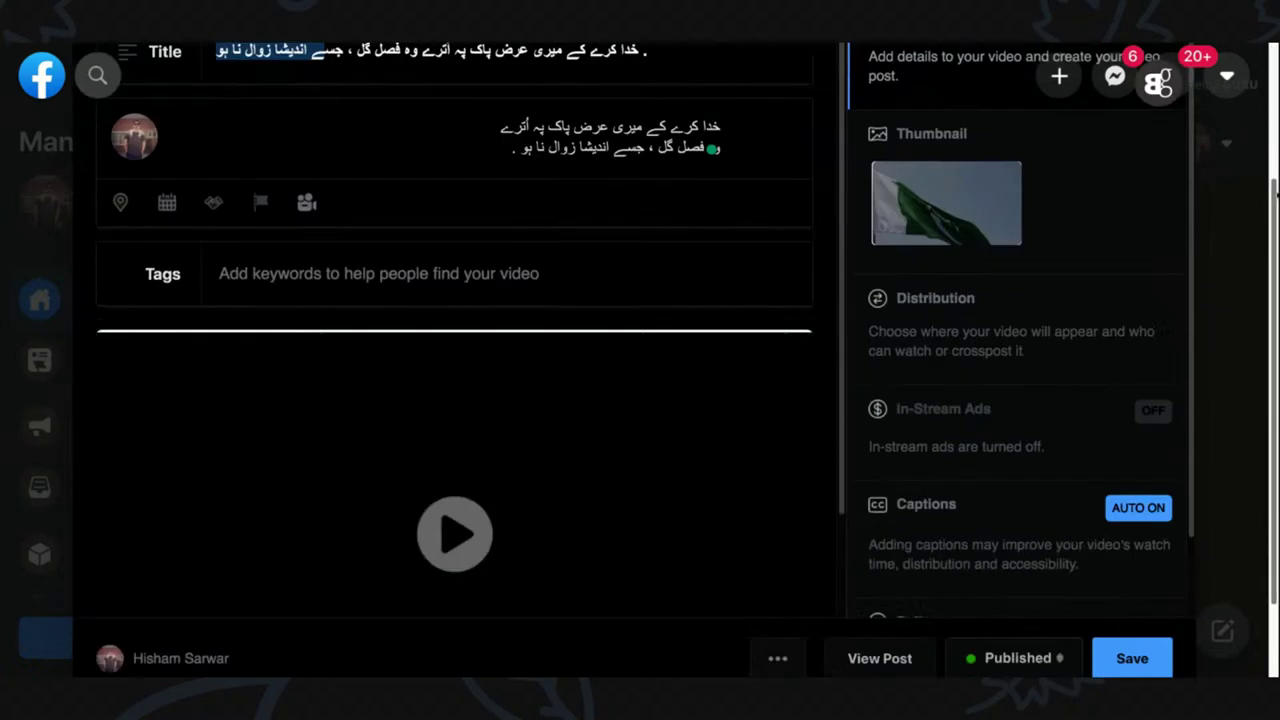
pyautogui.click(1140, 565)
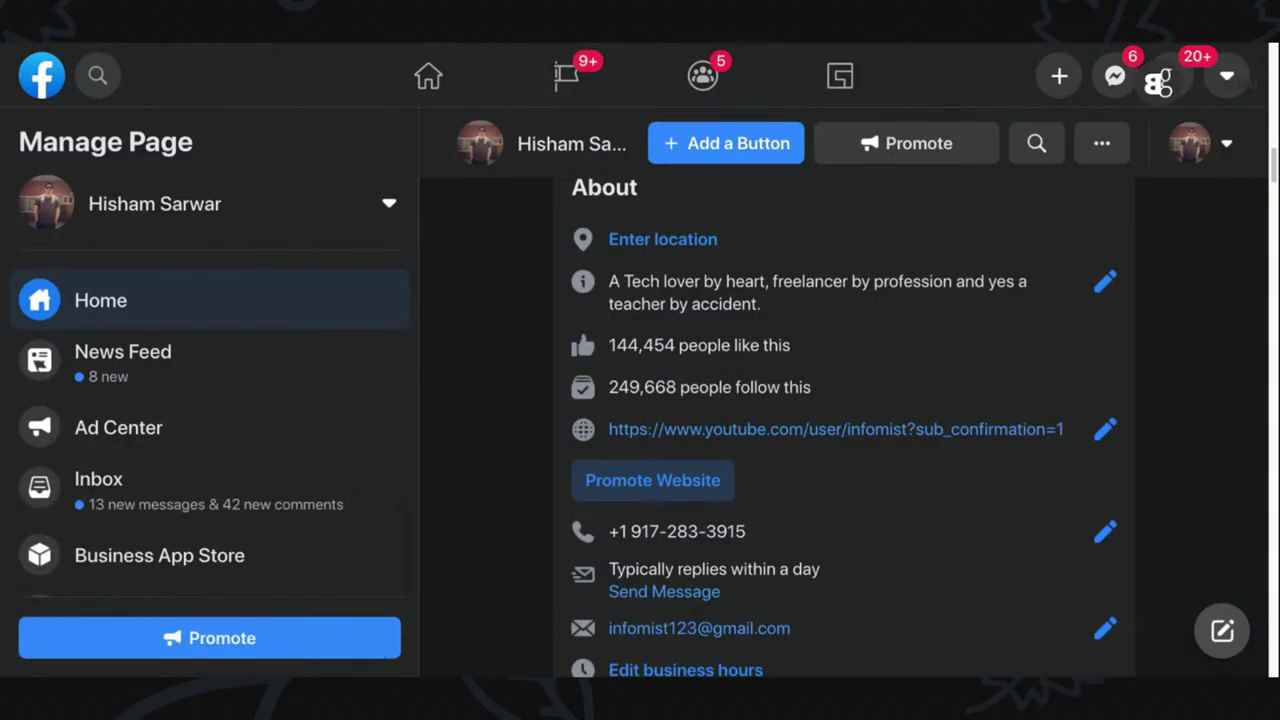
# - Examine the updated flag video post on the page, including its caption, thumbnail, engagement figures and comments
pyautogui.hotkey('ctrl', '-')
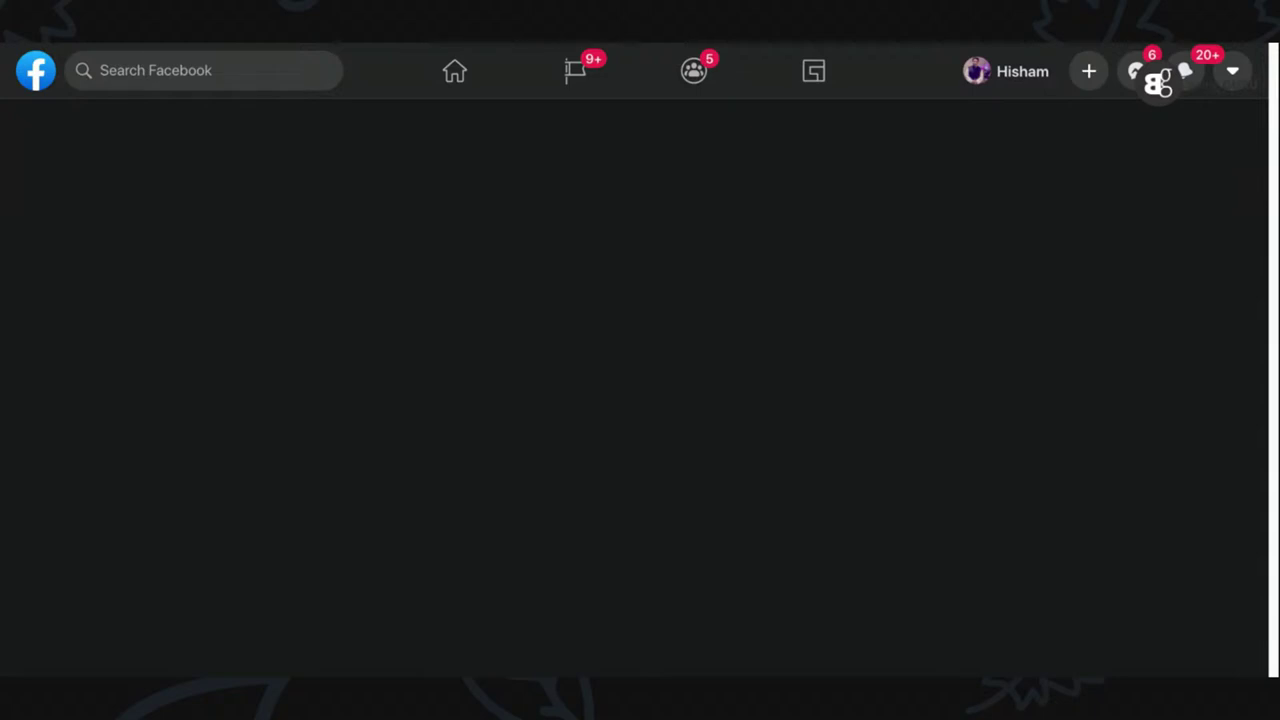
pyautogui.scroll(-5, 640, 400)
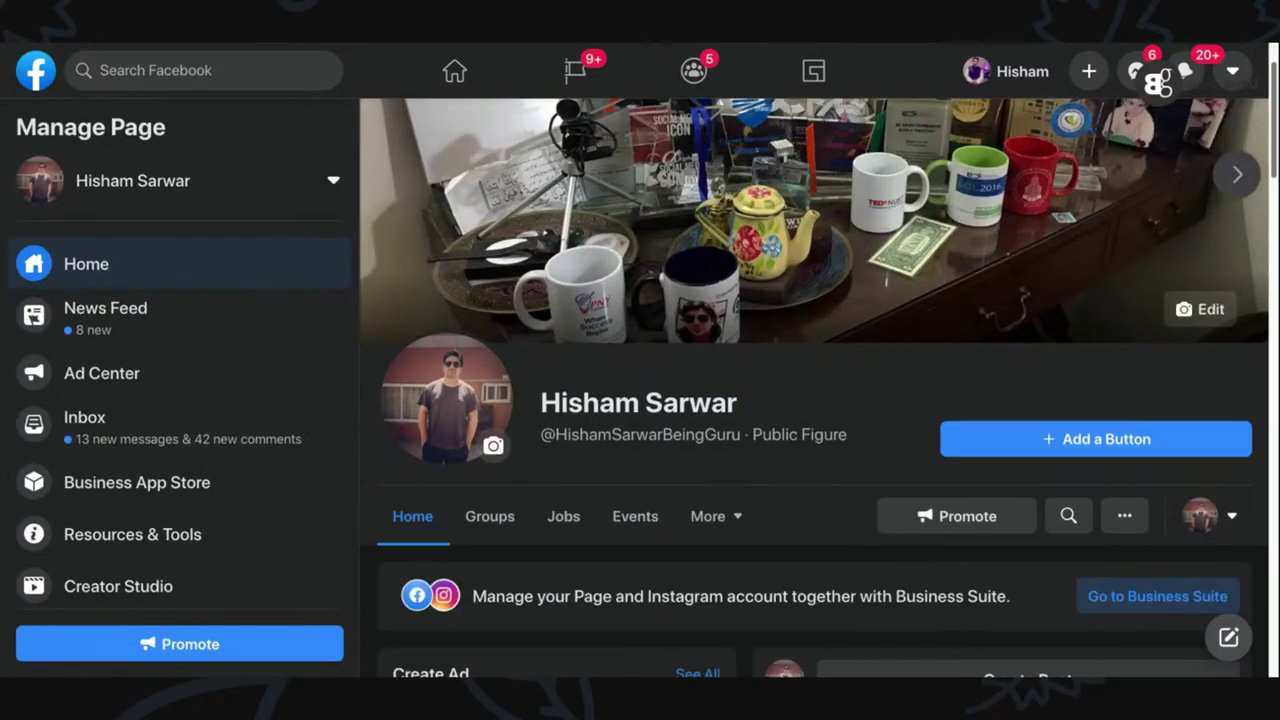
pyautogui.scroll(-8, 826, 388)
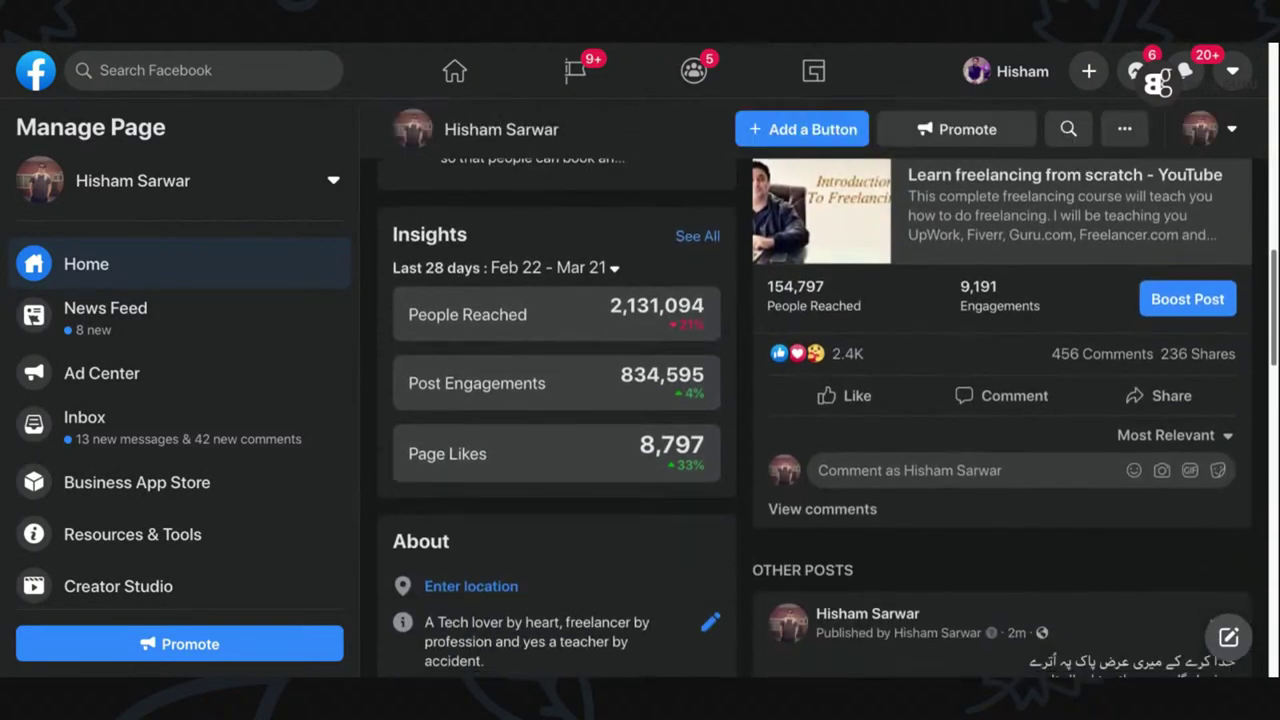
pyautogui.scroll(-5, 826, 388)
pyautogui.scroll(3, 826, 388)
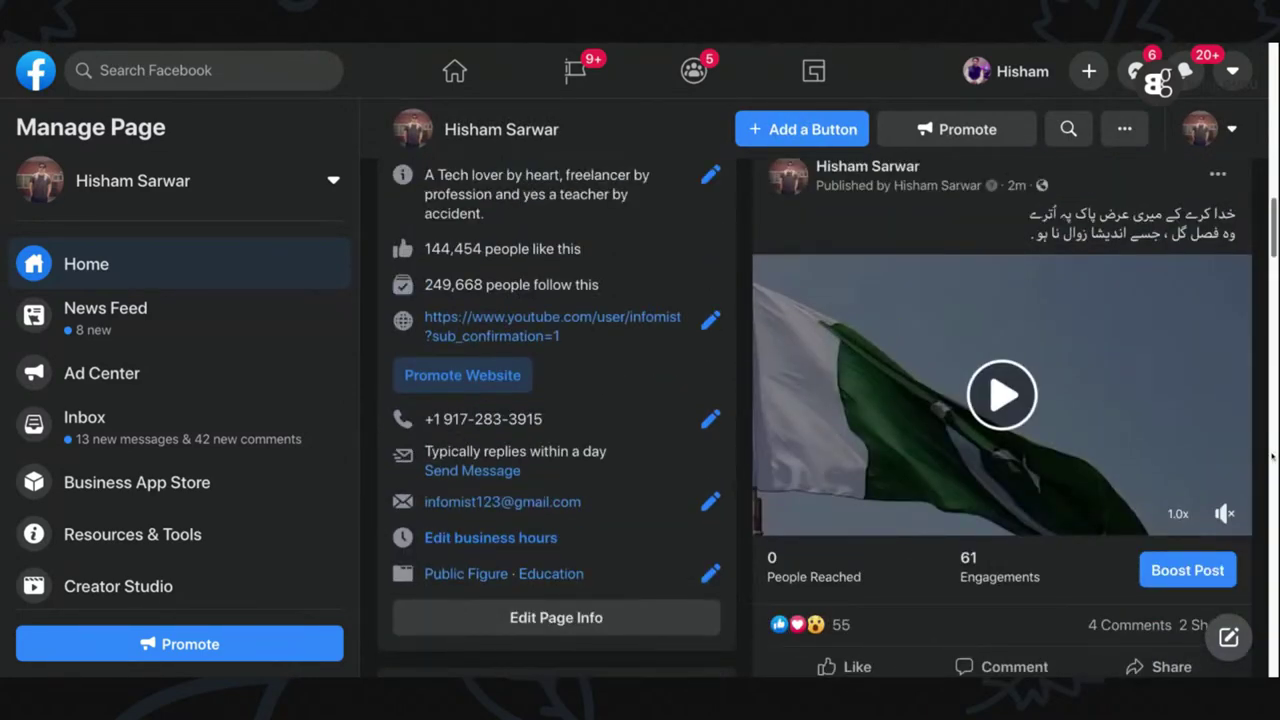
pyautogui.scroll(-1, 1275, 222)
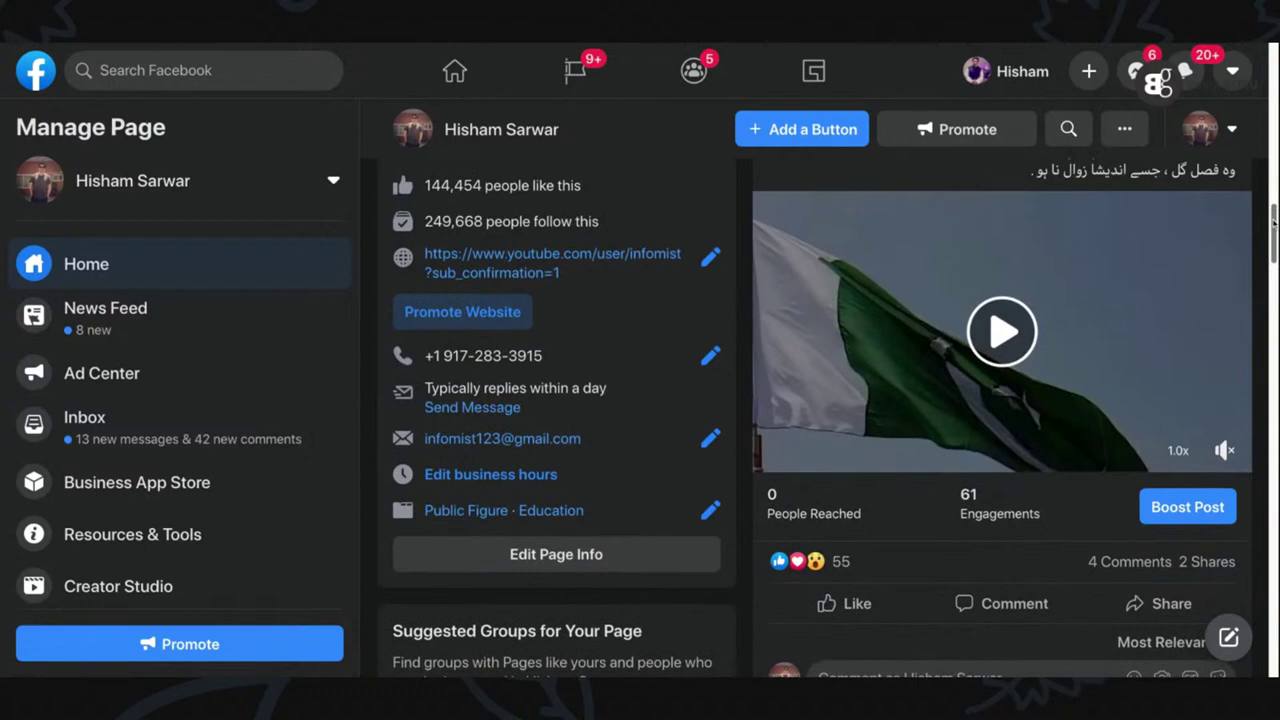
pyautogui.scroll(-2, 1274, 222)
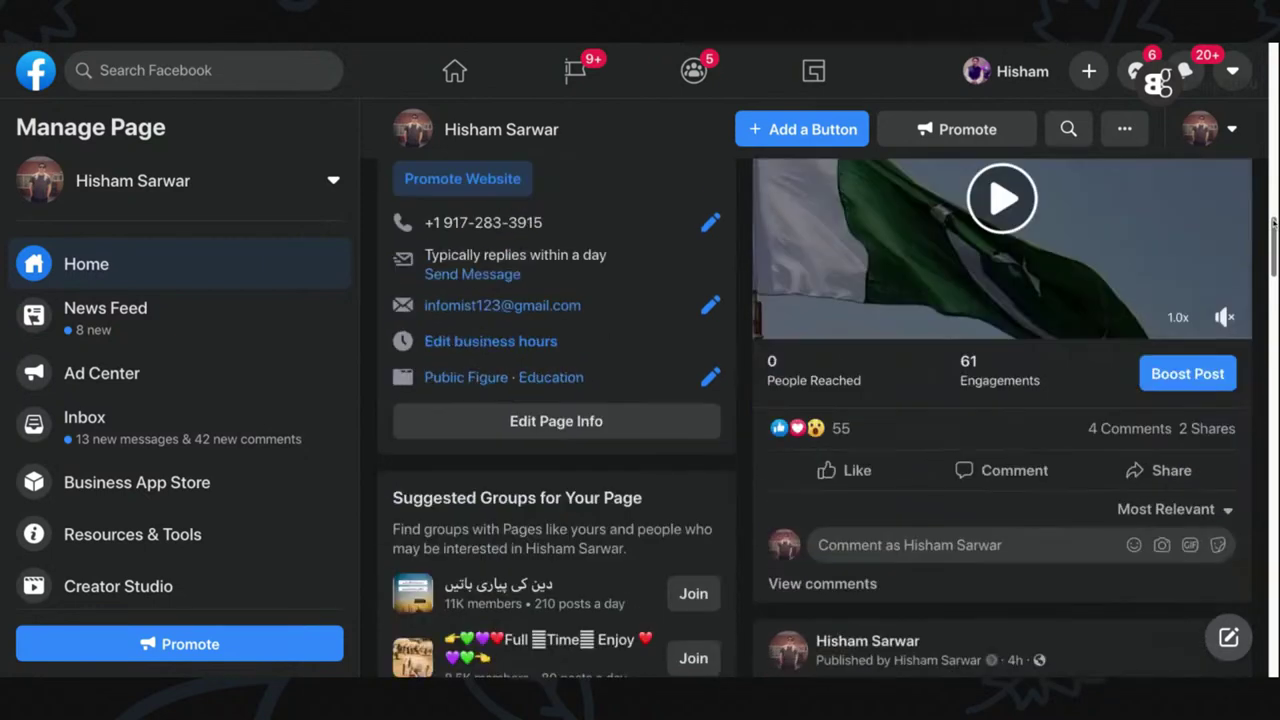
pyautogui.click(1110, 430)
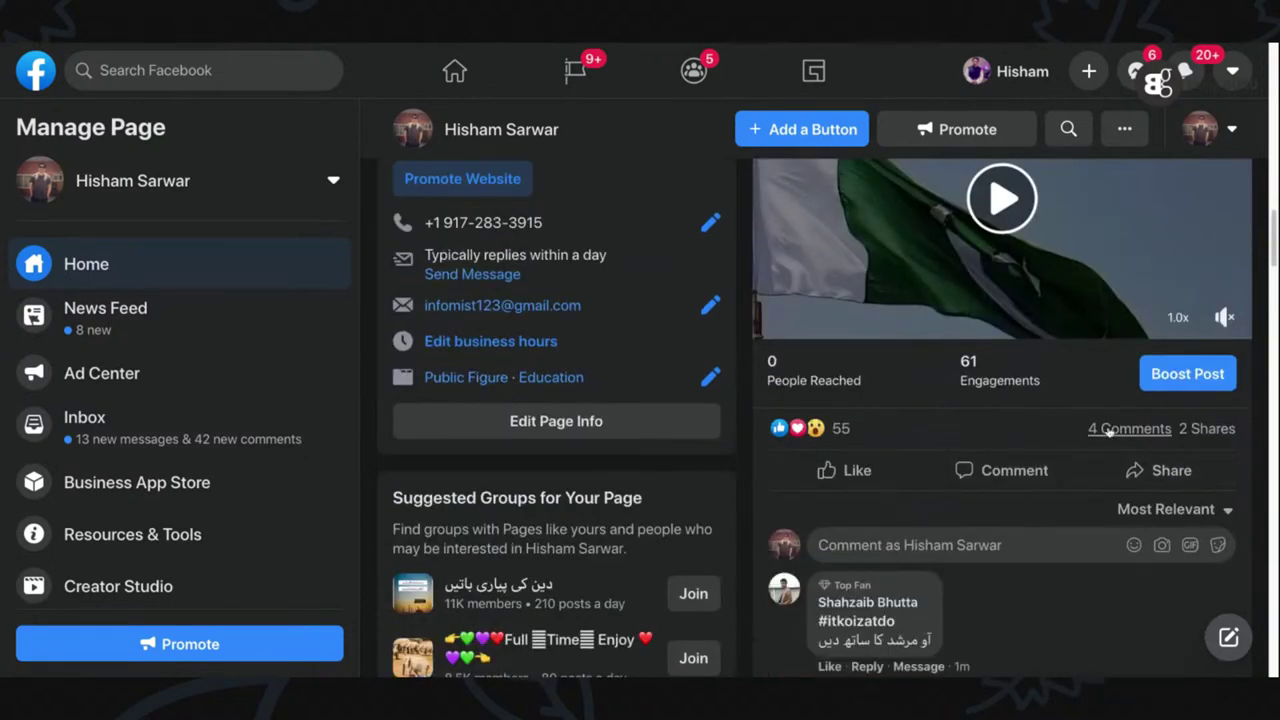
pyautogui.moveTo(1273, 252); pyautogui.dragTo(1274, 221)
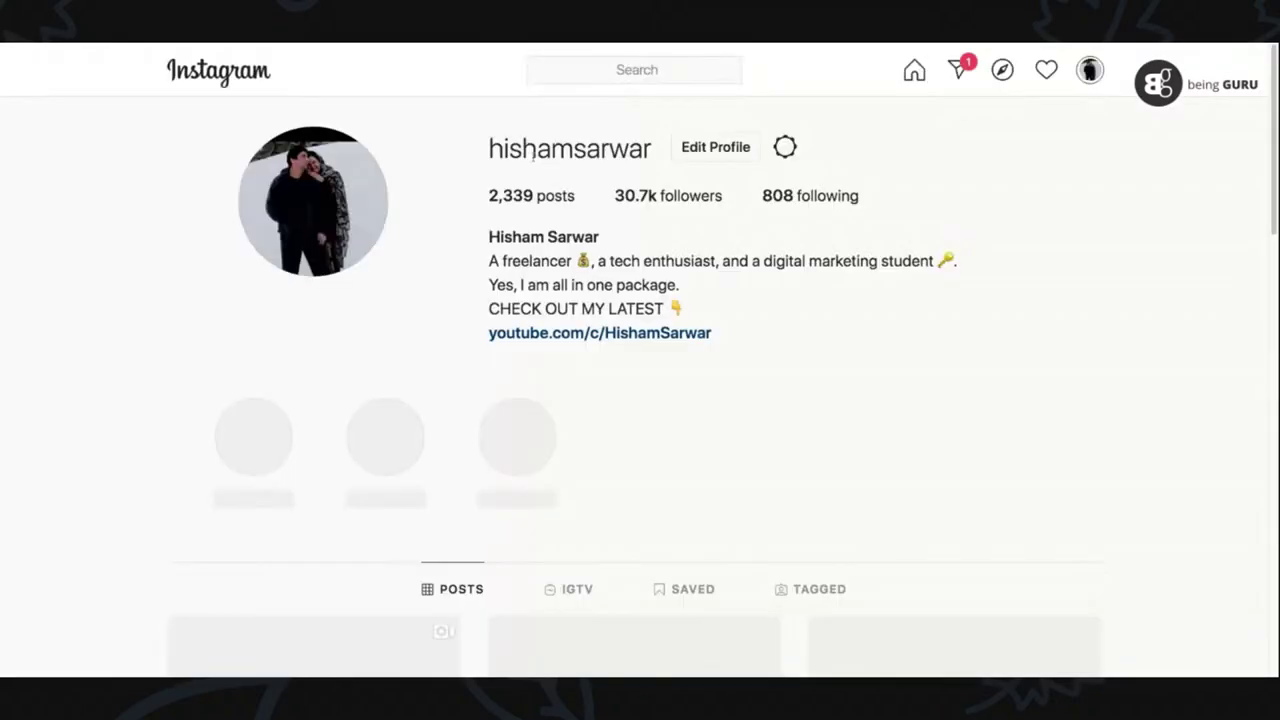
# - Switch to the Instagram profile, browse its posts and view the "A day out" photo with its comments
pyautogui.moveTo(490, 148); pyautogui.dragTo(652, 148)
pyautogui.scroll(-5, 1276, 150)
pyautogui.scroll(-3, 1276, 150)
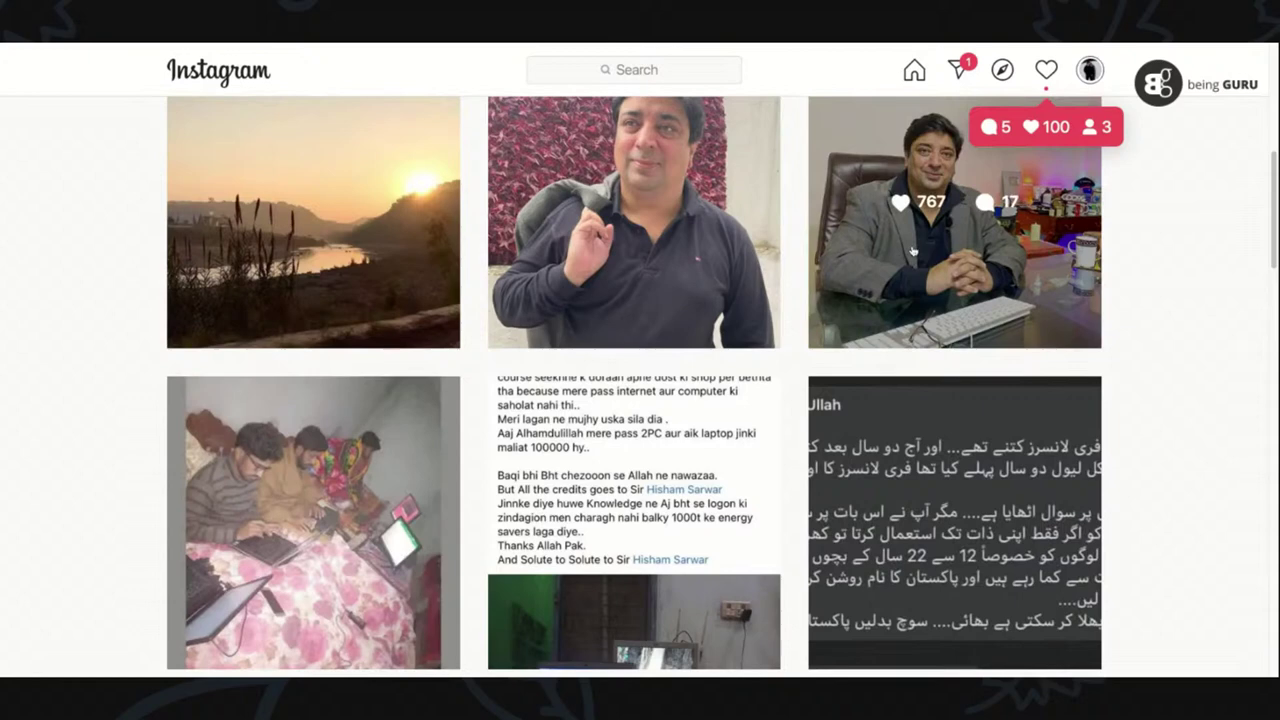
pyautogui.click(693, 225)
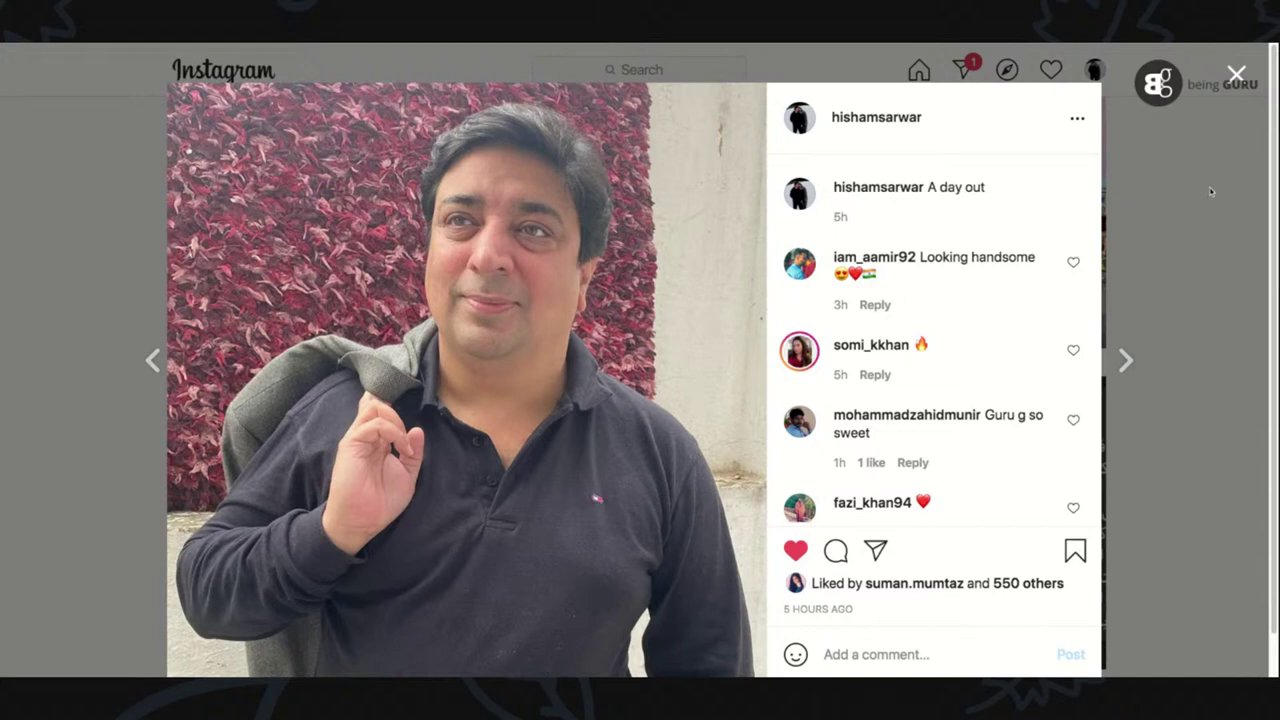
pyautogui.click(1236, 74)
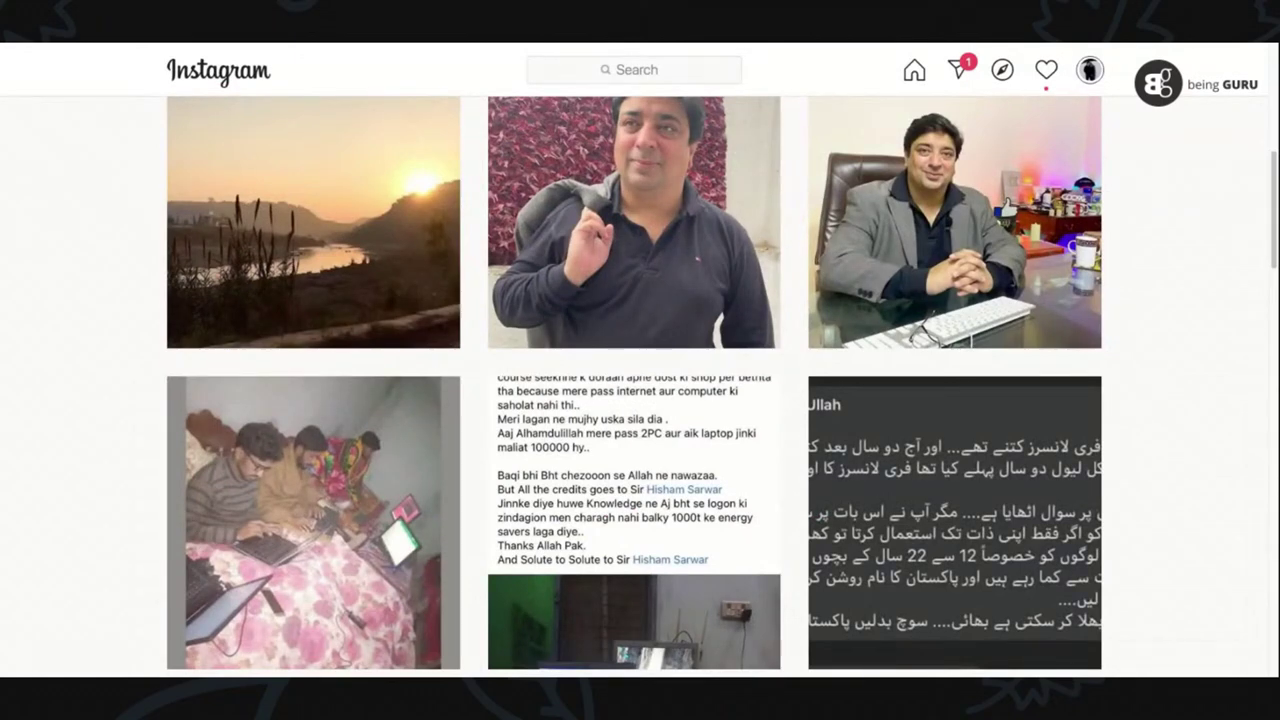
pyautogui.scroll(5, 585, 537)
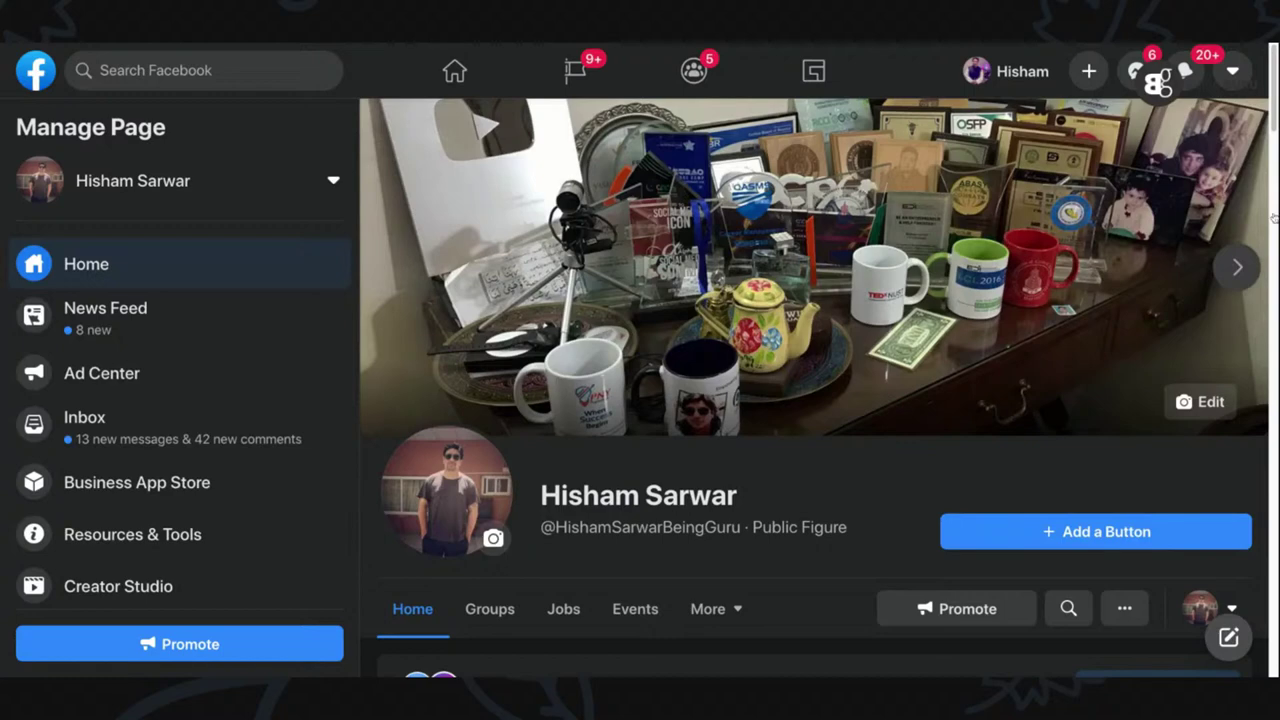
# - Return to the Facebook page and examine the reach, reactions, comments and shares of the flag video post
pyautogui.scroll(-3, 1275, 90)
pyautogui.scroll(-3, 1276, 104)
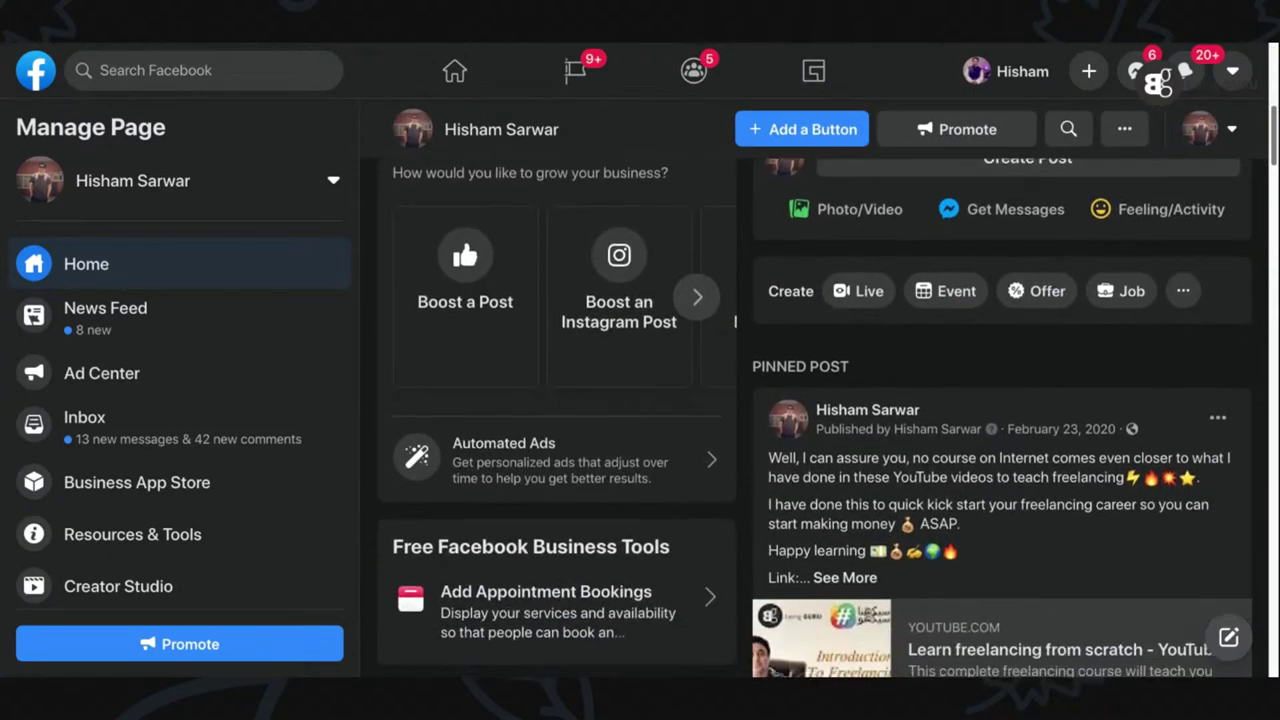
pyautogui.scroll(-5, 1275, 100)
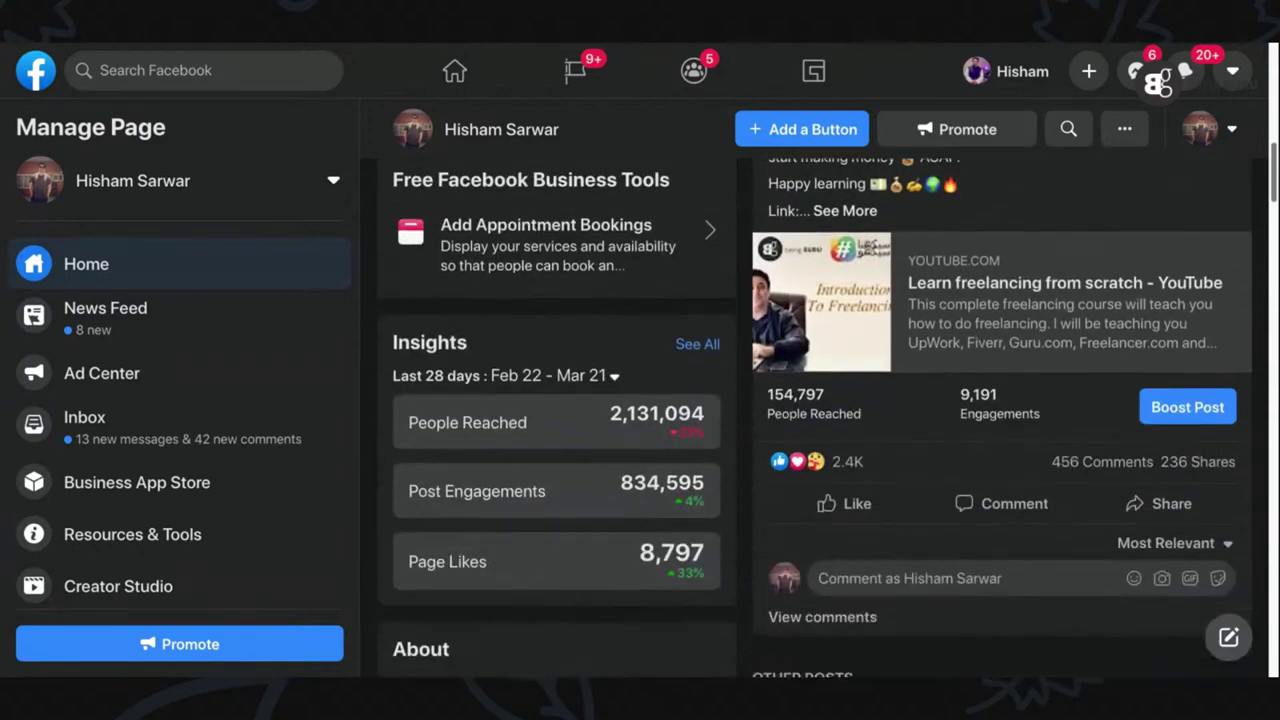
pyautogui.scroll(-5, 1275, 100)
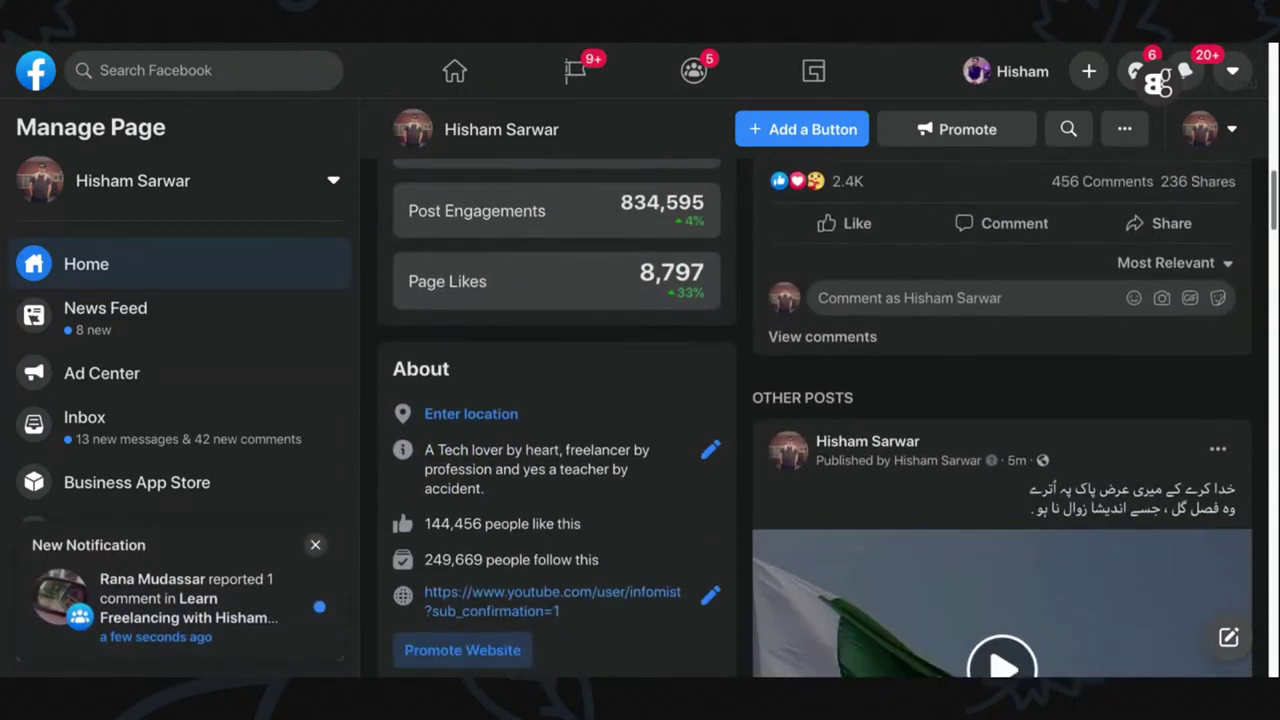
pyautogui.scroll(-1, 1275, 100)
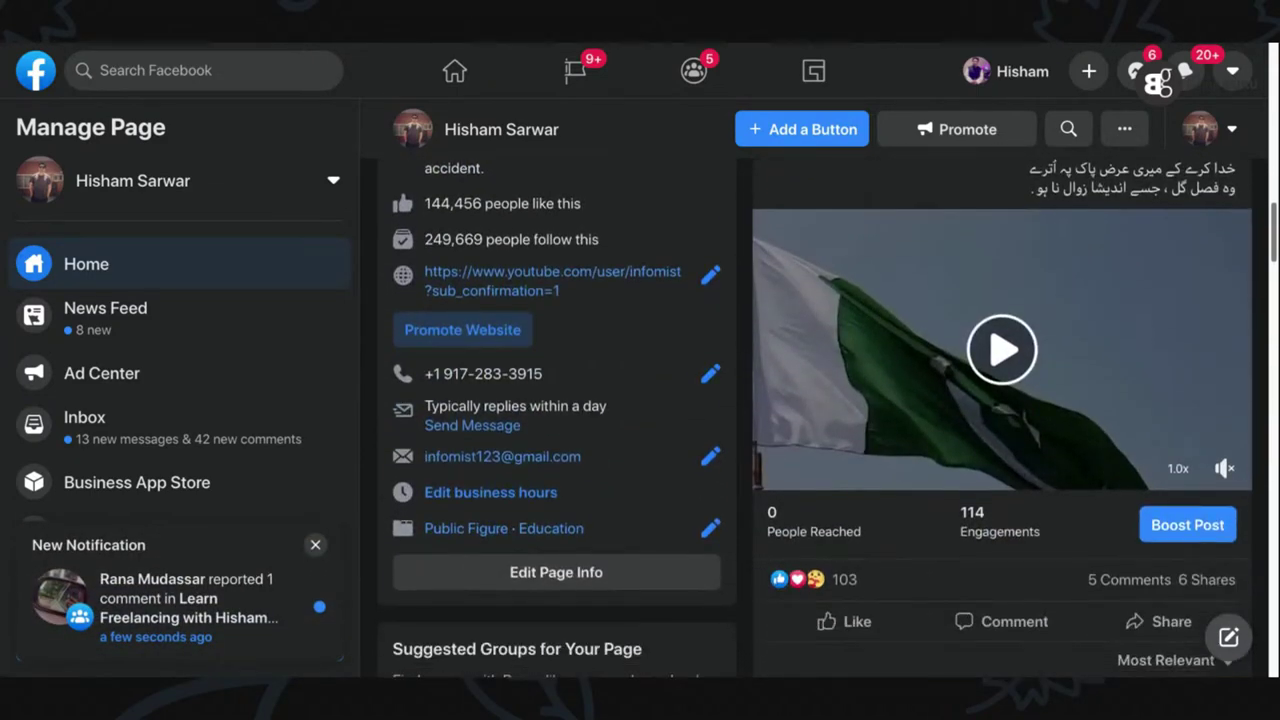
pyautogui.scroll(1, 816, 418)
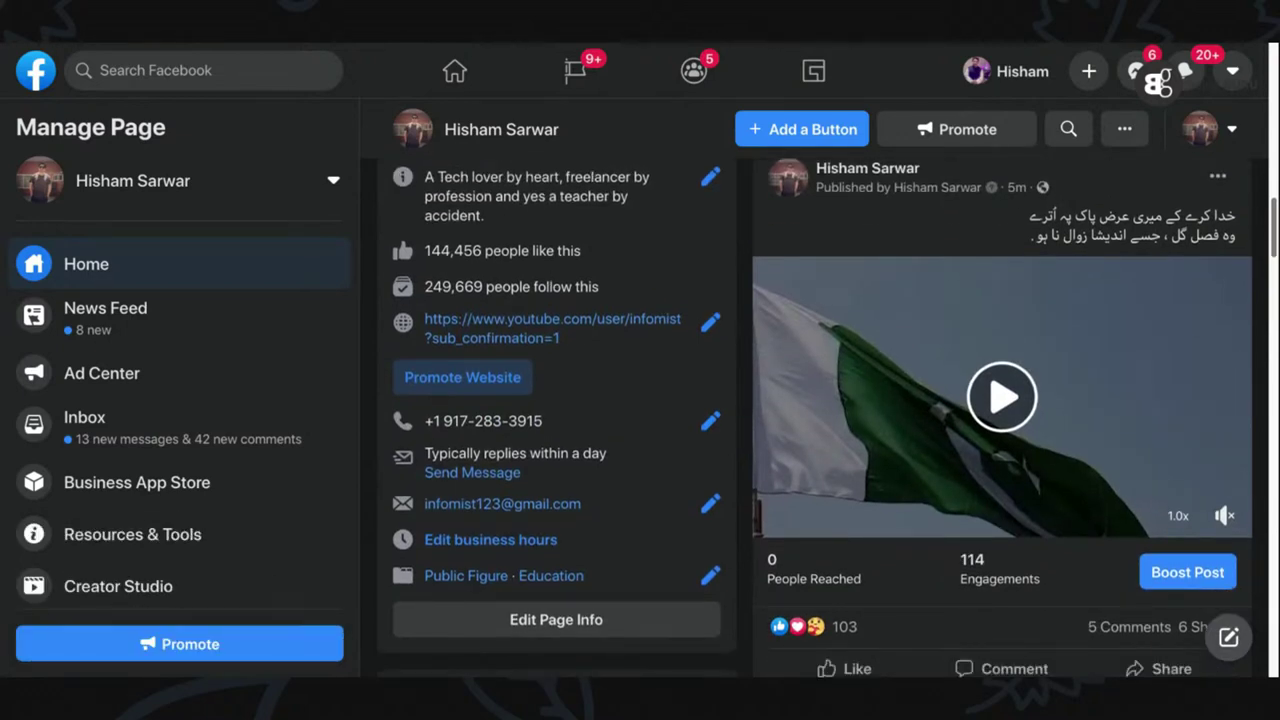
# - Switch from the current page to managing the Digital Marketing Guru page
pyautogui.scroll(-1, 815, 418)
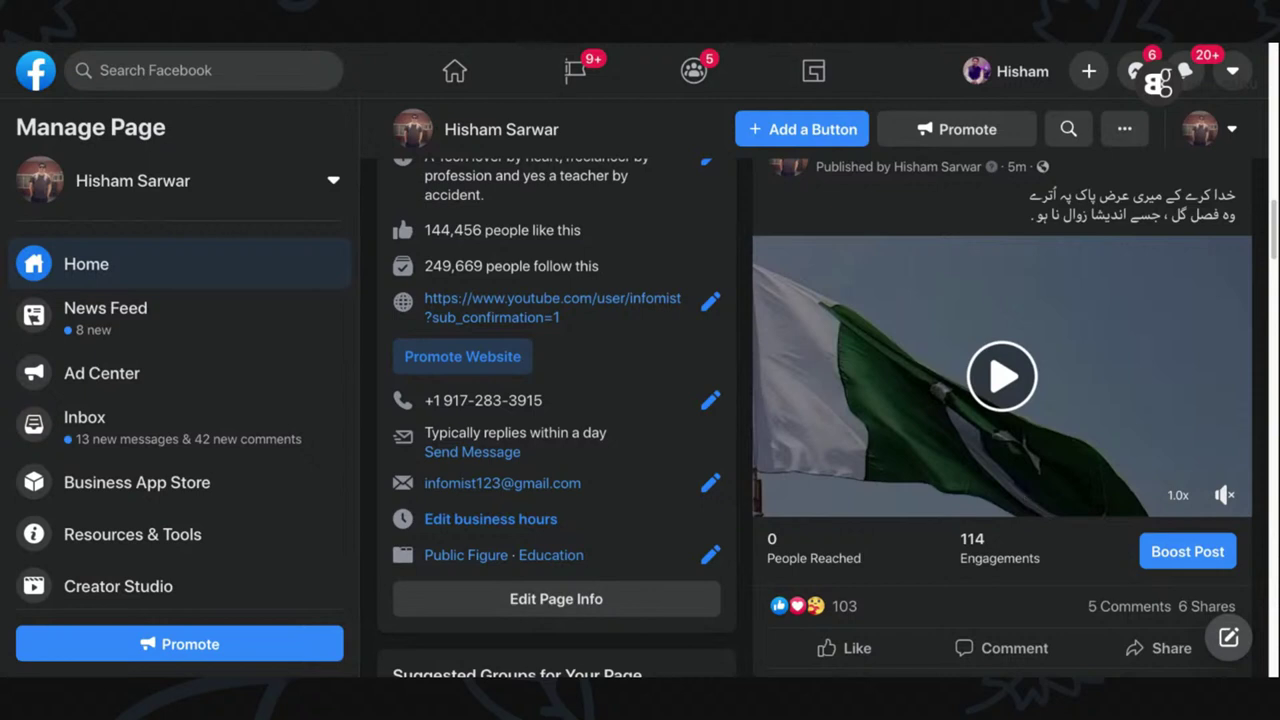
pyautogui.click(202, 188)
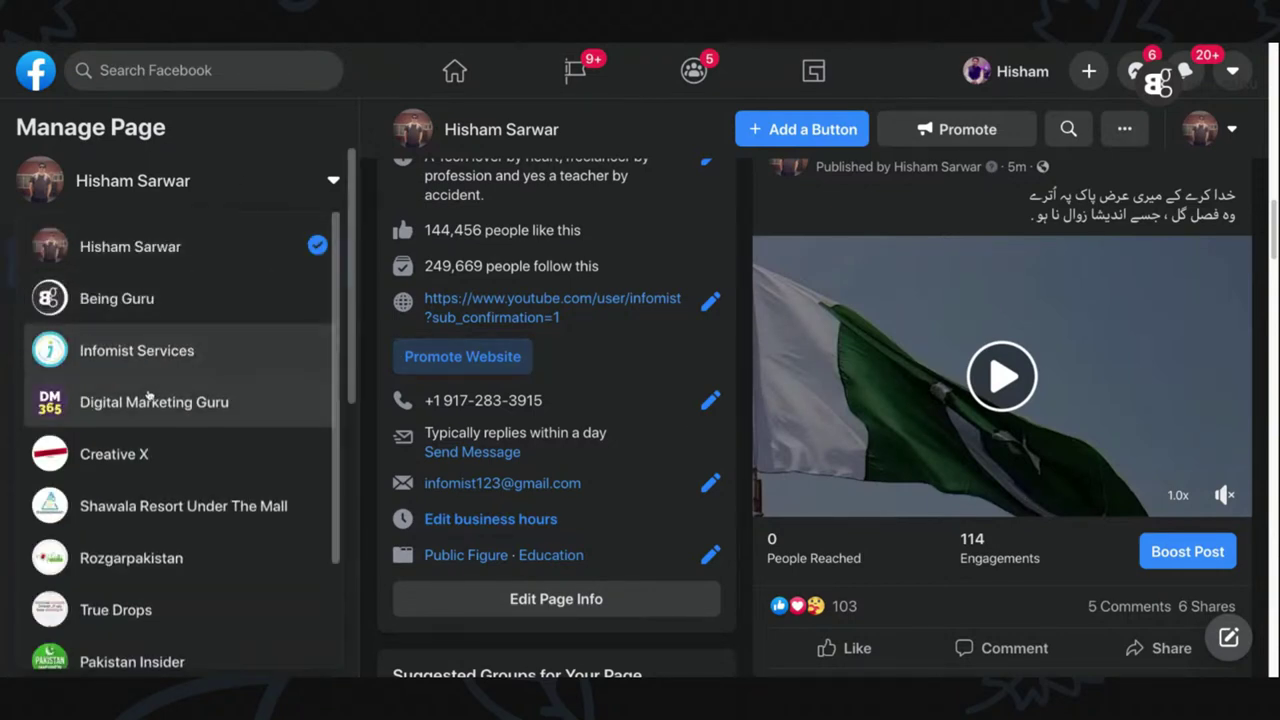
pyautogui.click(157, 402)
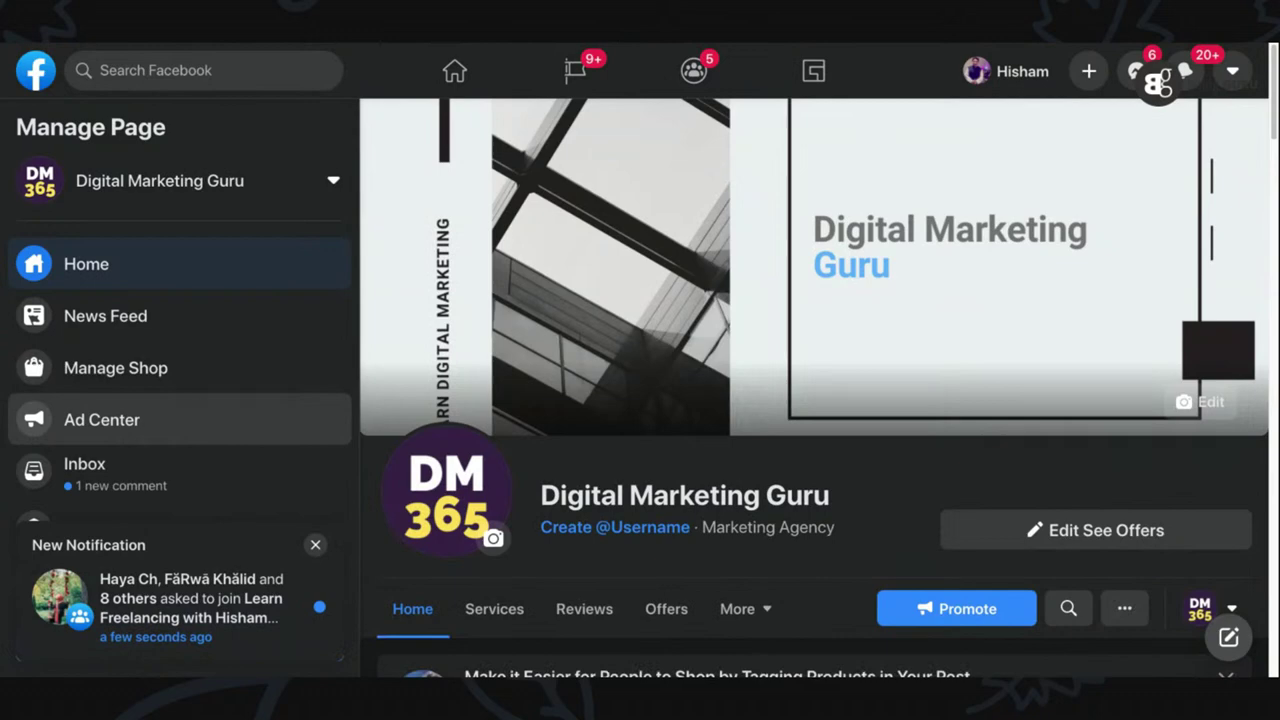
# - Look through the Digital Marketing Guru page's posts for the February 11 "Amazing Valentine Offer" post
pyautogui.scroll(-10, 467, 655)
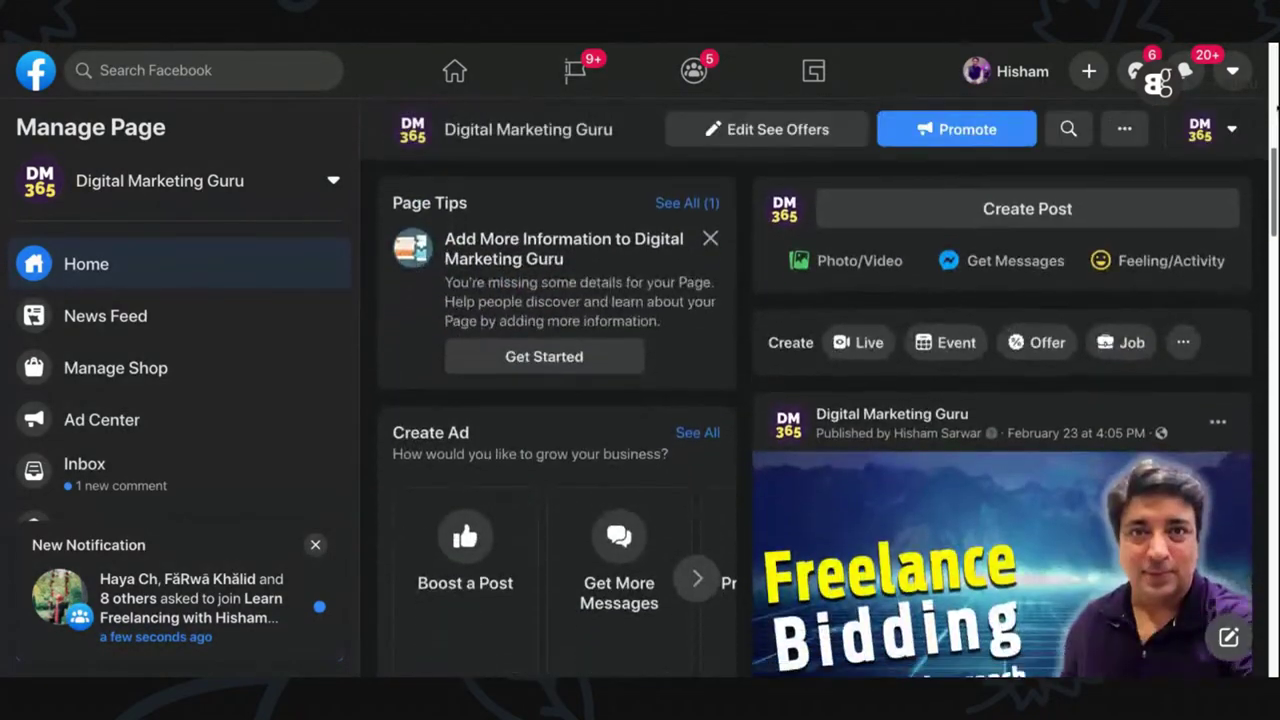
pyautogui.scroll(1, 816, 418)
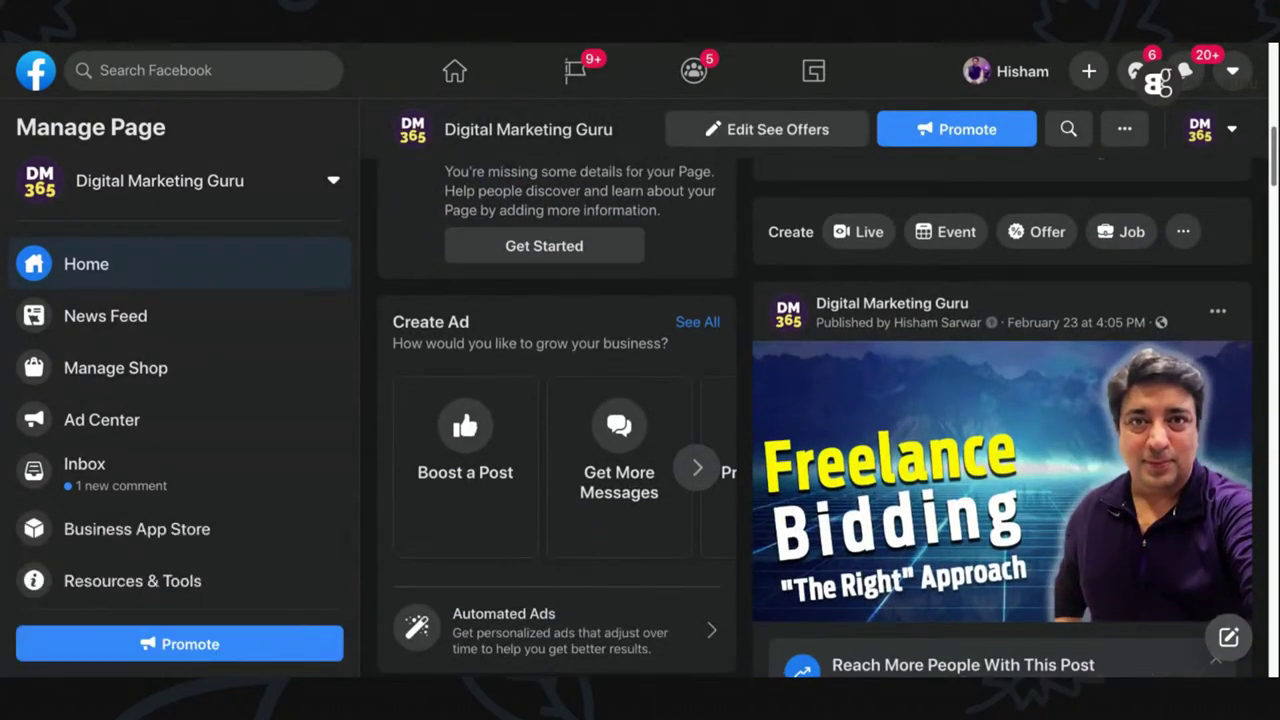
pyautogui.scroll(-1, 816, 418)
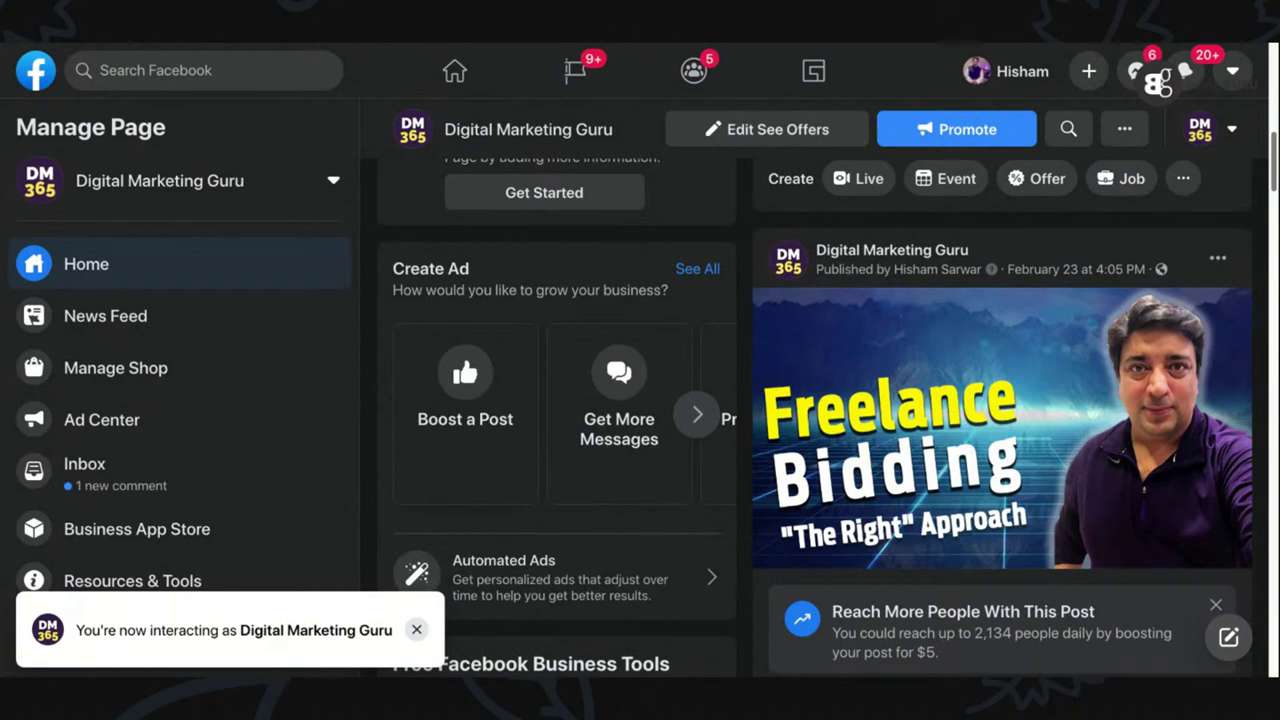
pyautogui.scroll(-1, 1100, 235)
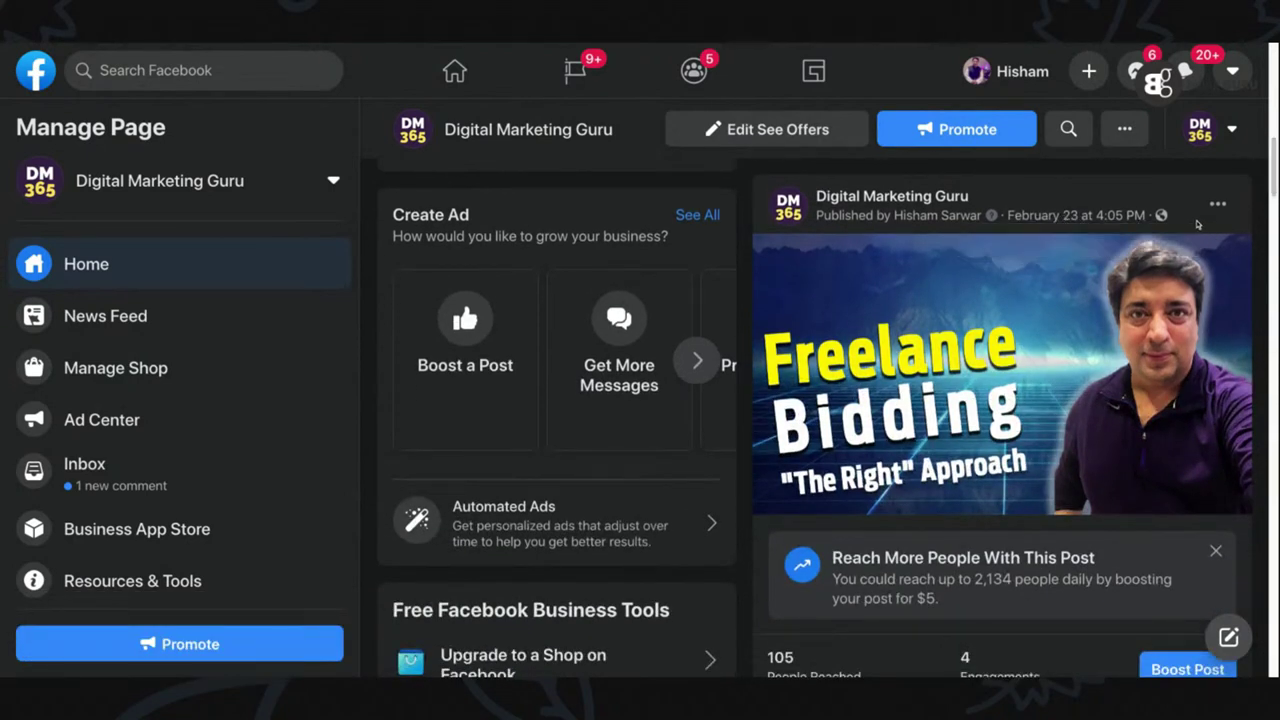
pyautogui.scroll(-9, 1275, 178)
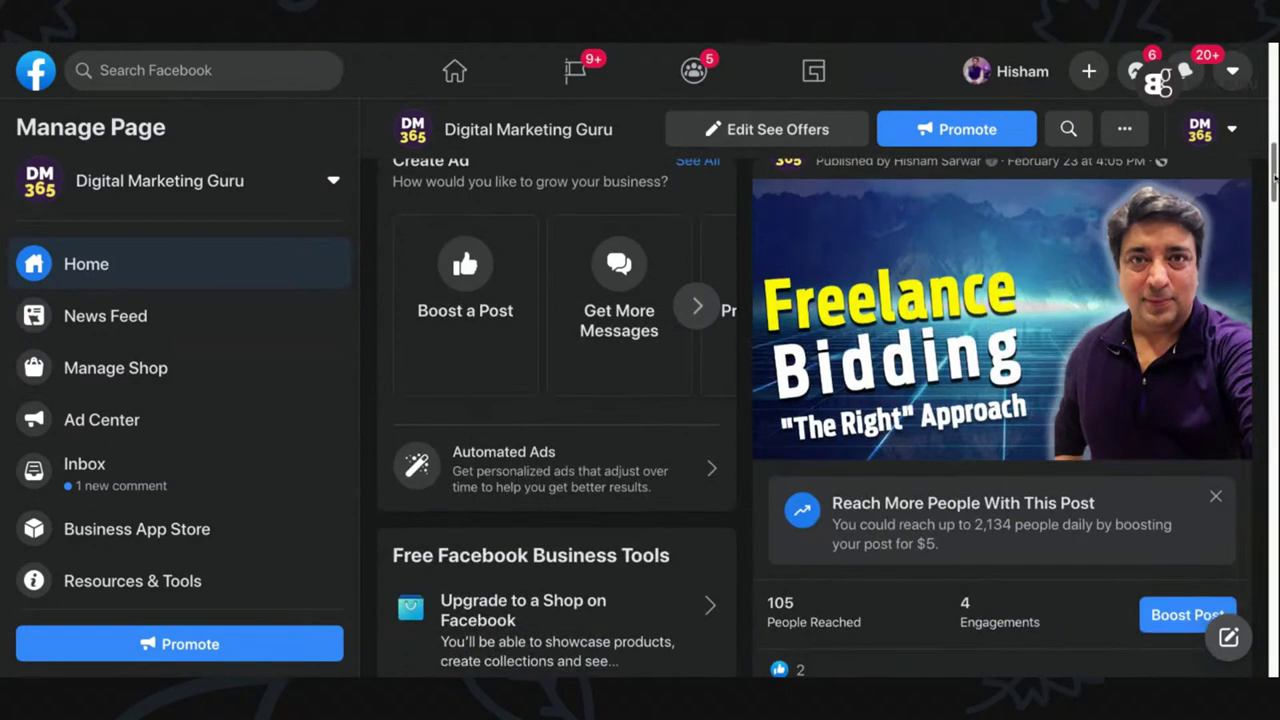
pyautogui.scroll(-7, 1275, 178)
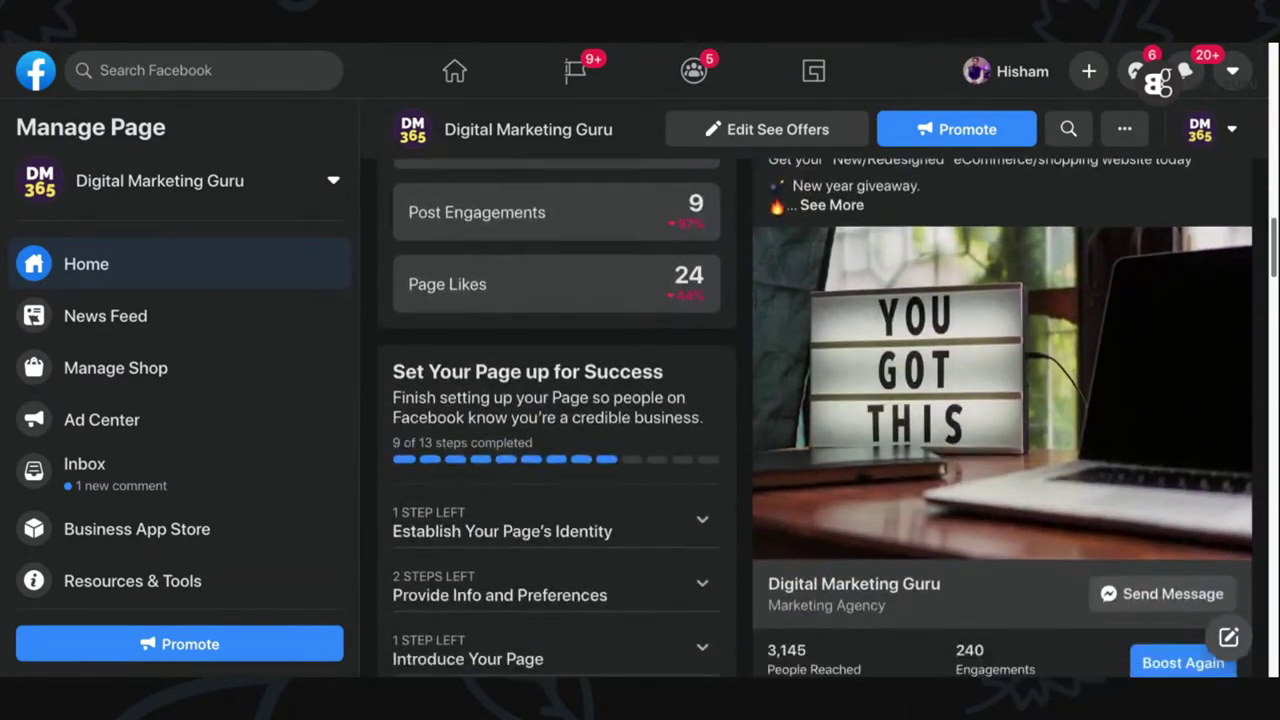
pyautogui.scroll(5, 1275, 178)
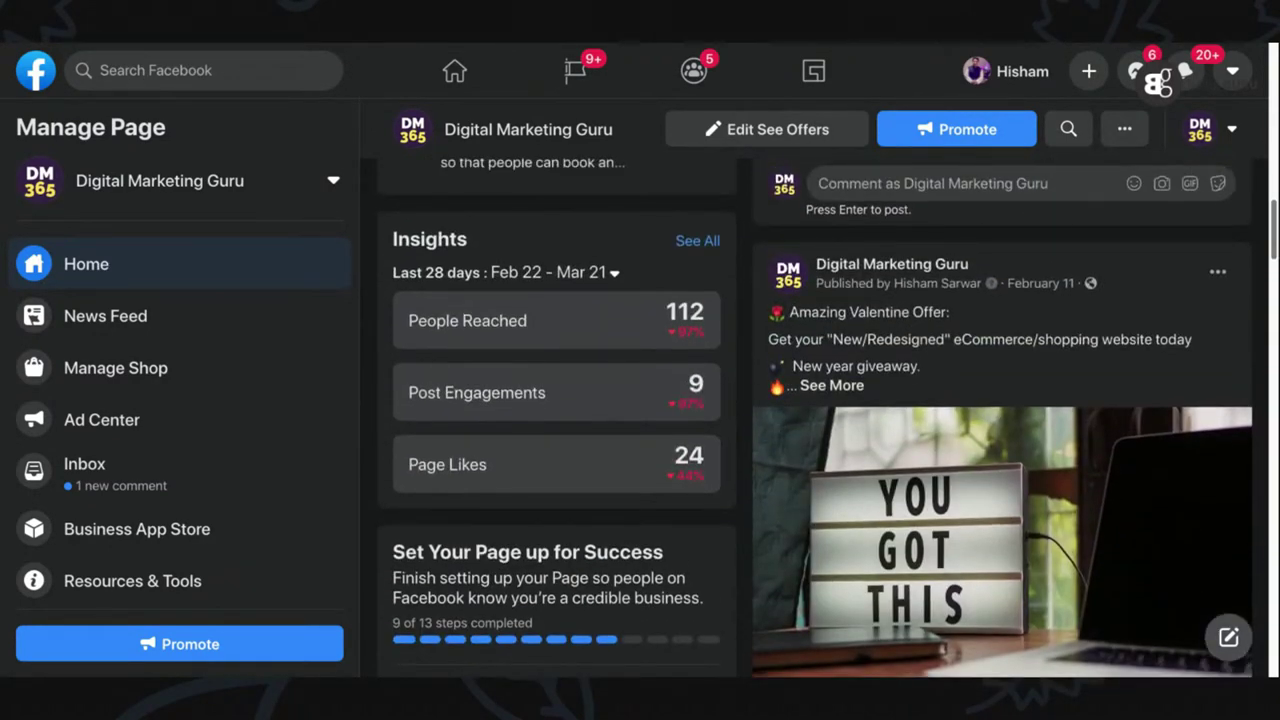
# - Expand the "Amazing Valentine Offer" post and copy its text from "Get your" through "1st come, 1st serve."
pyautogui.click(832, 386)
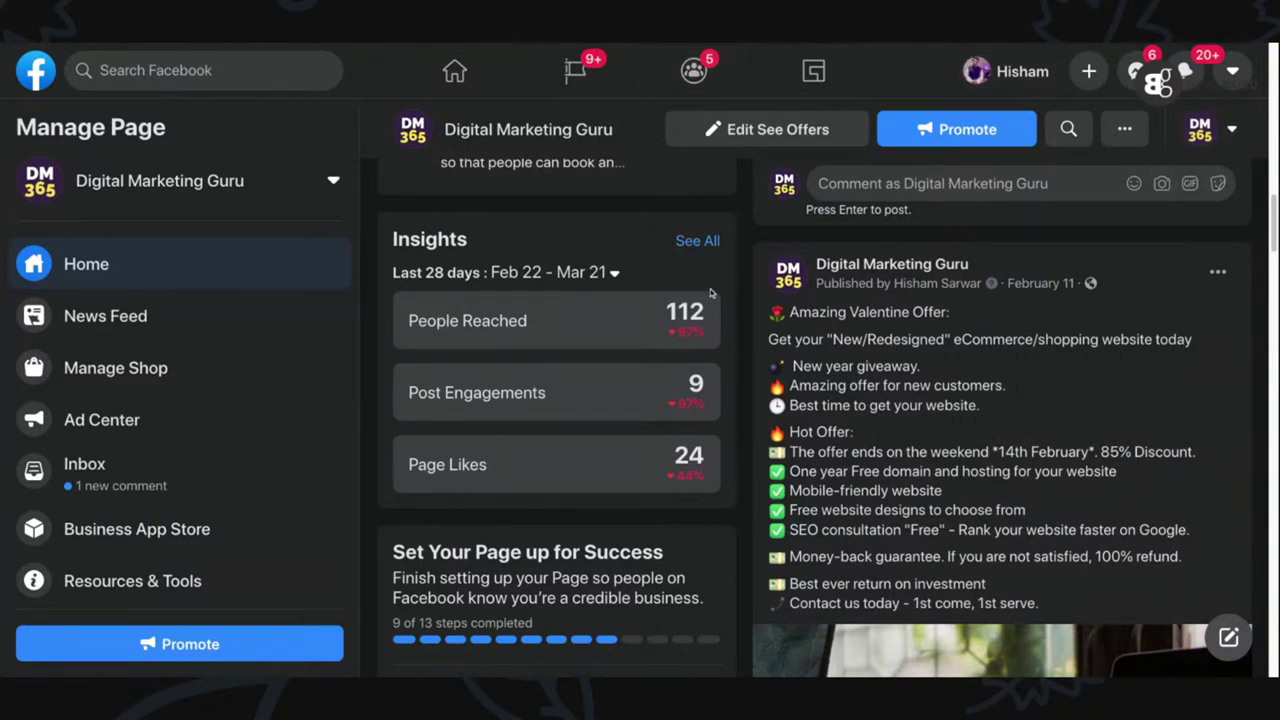
pyautogui.moveTo(782, 284)
pyautogui.moveTo(1058, 611); pyautogui.dragTo(768, 339)
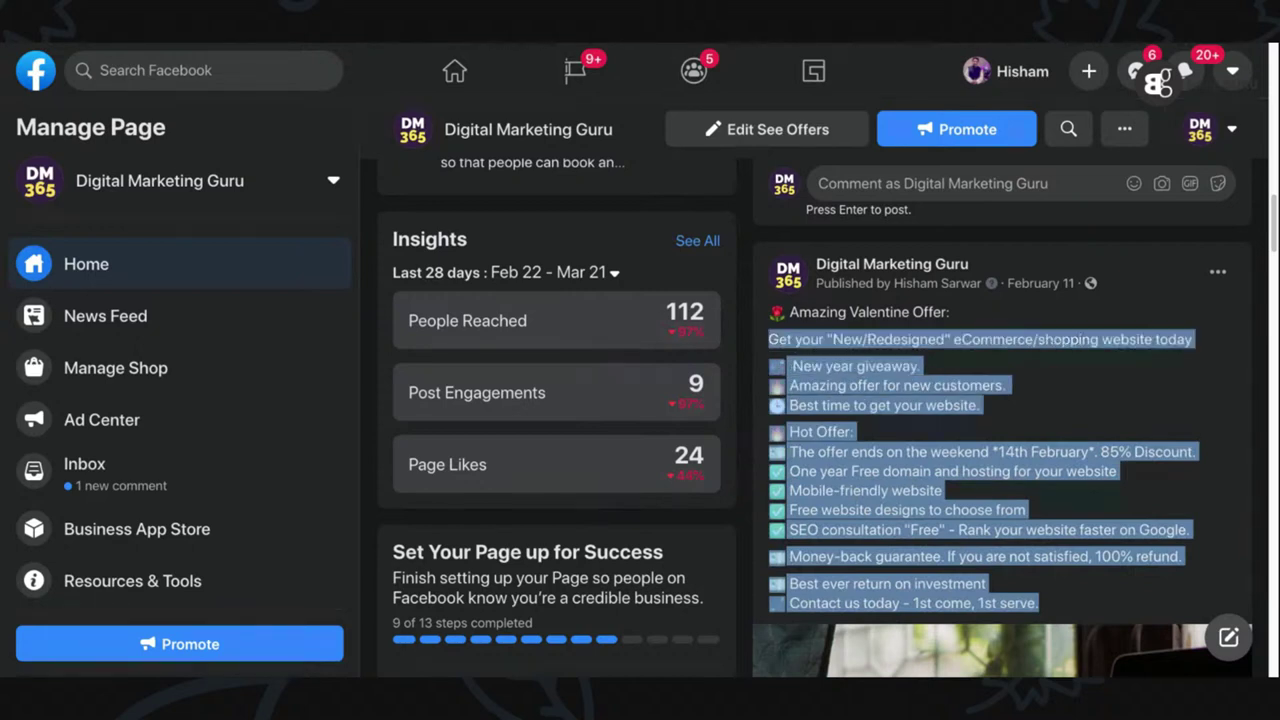
pyautogui.click(1119, 386)
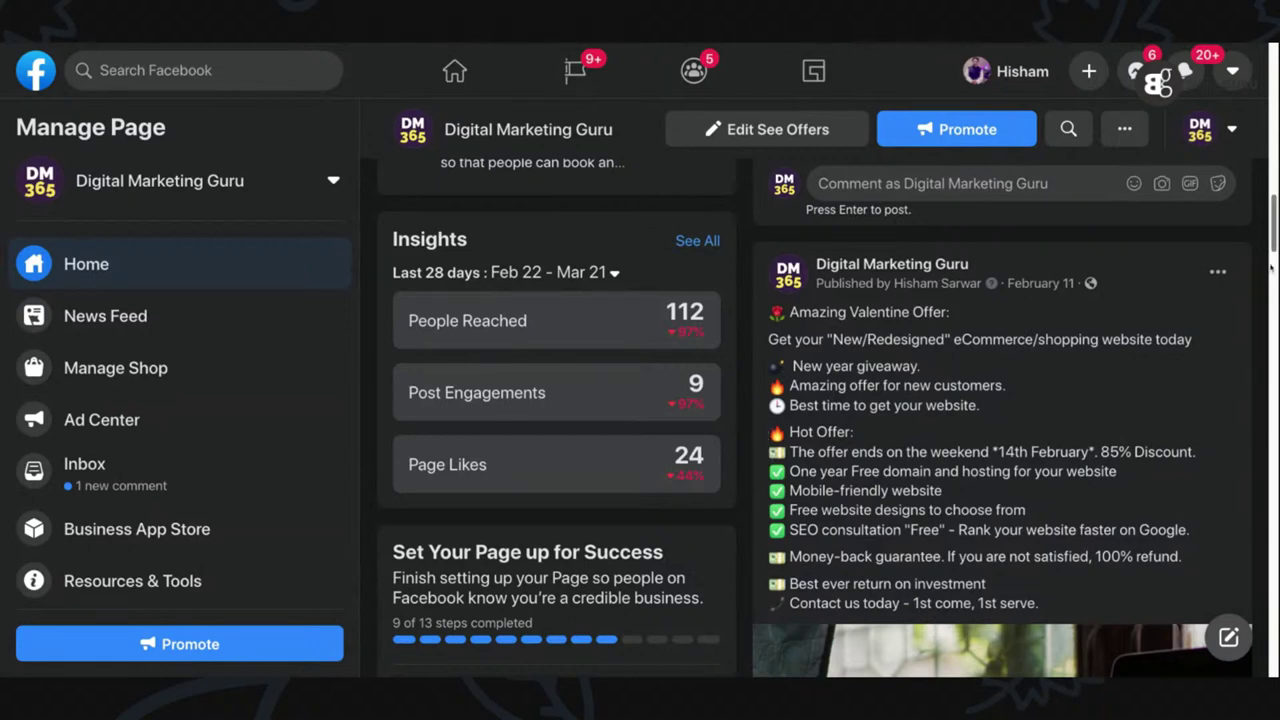
# - Start a new post on the page containing the copied offer text and check the text through
pyautogui.scroll(10, 846, 370)
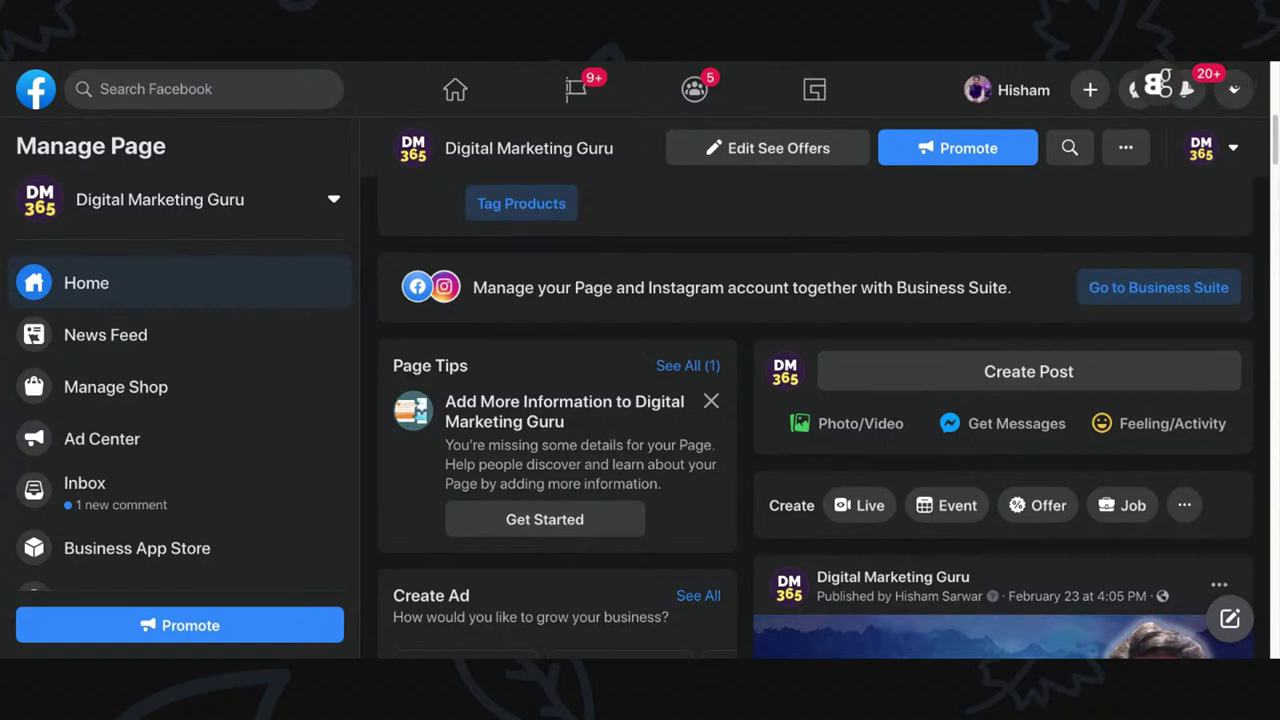
pyautogui.click(921, 378)
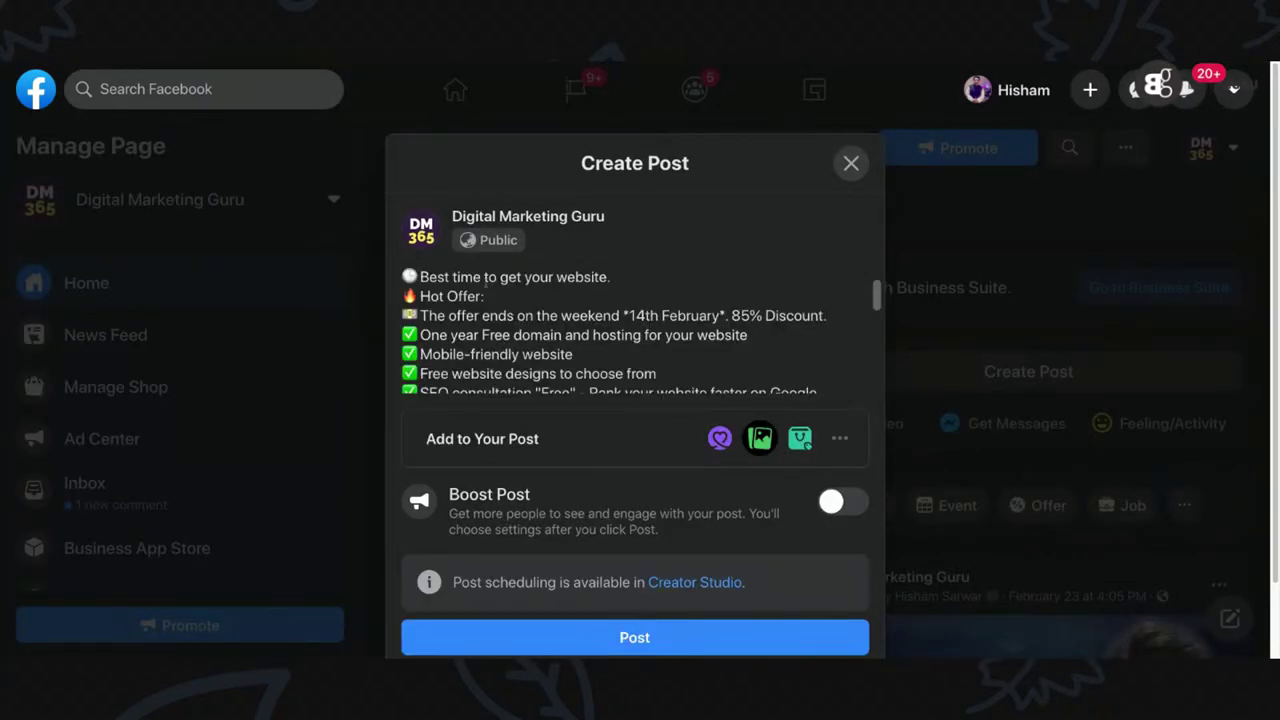
pyautogui.scroll(-1, 879, 296)
pyautogui.scroll(-3, 879, 296)
pyautogui.scroll(5, 879, 296)
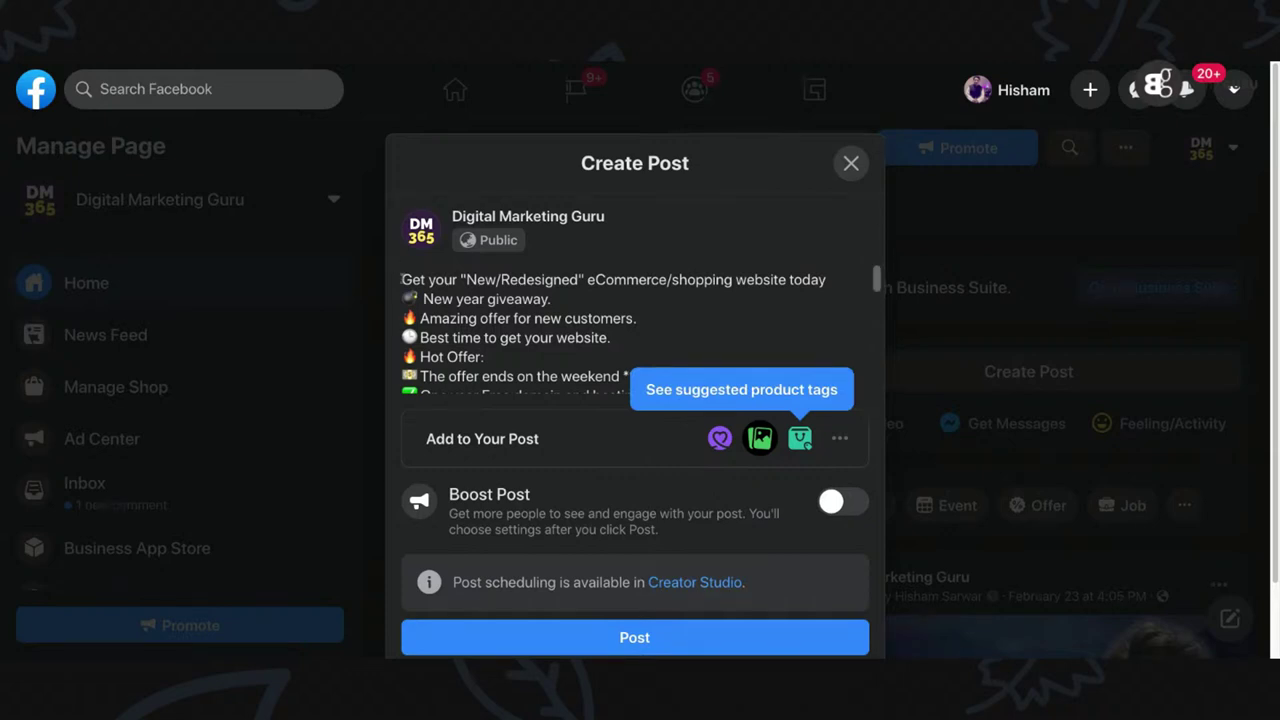
pyautogui.press('Return')
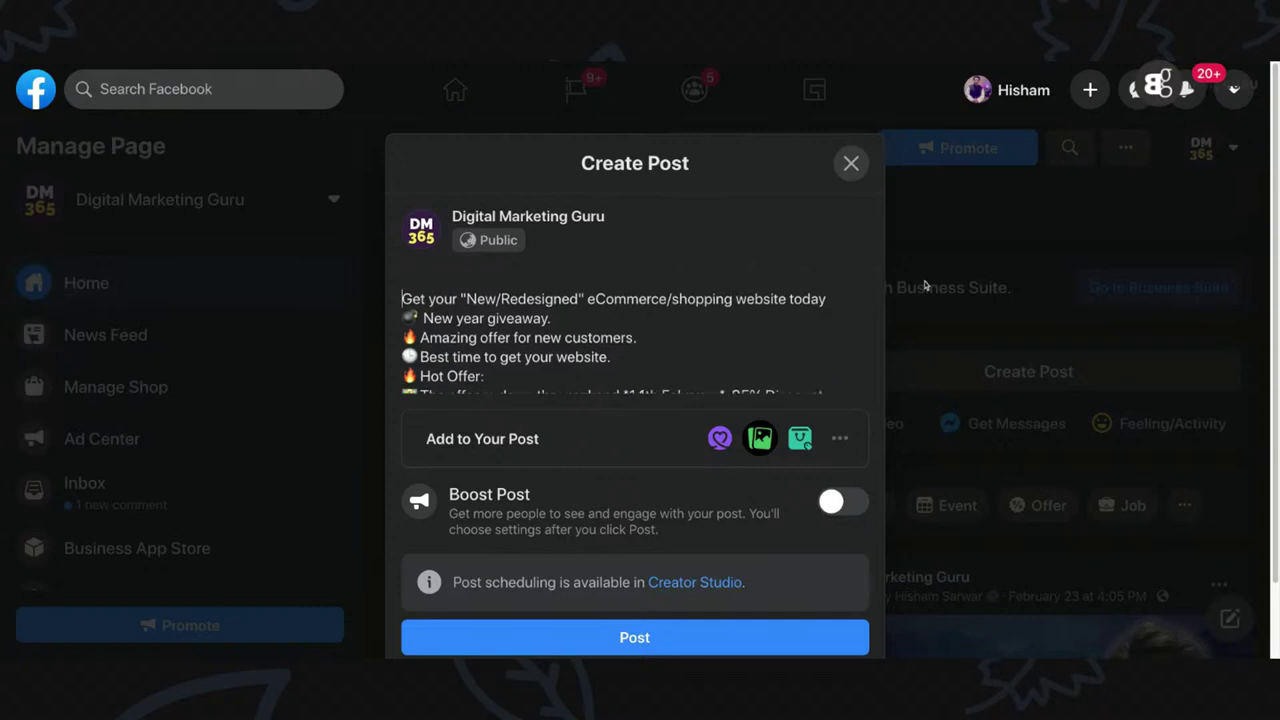
pyautogui.press('Up')
pyautogui.press('Delete')
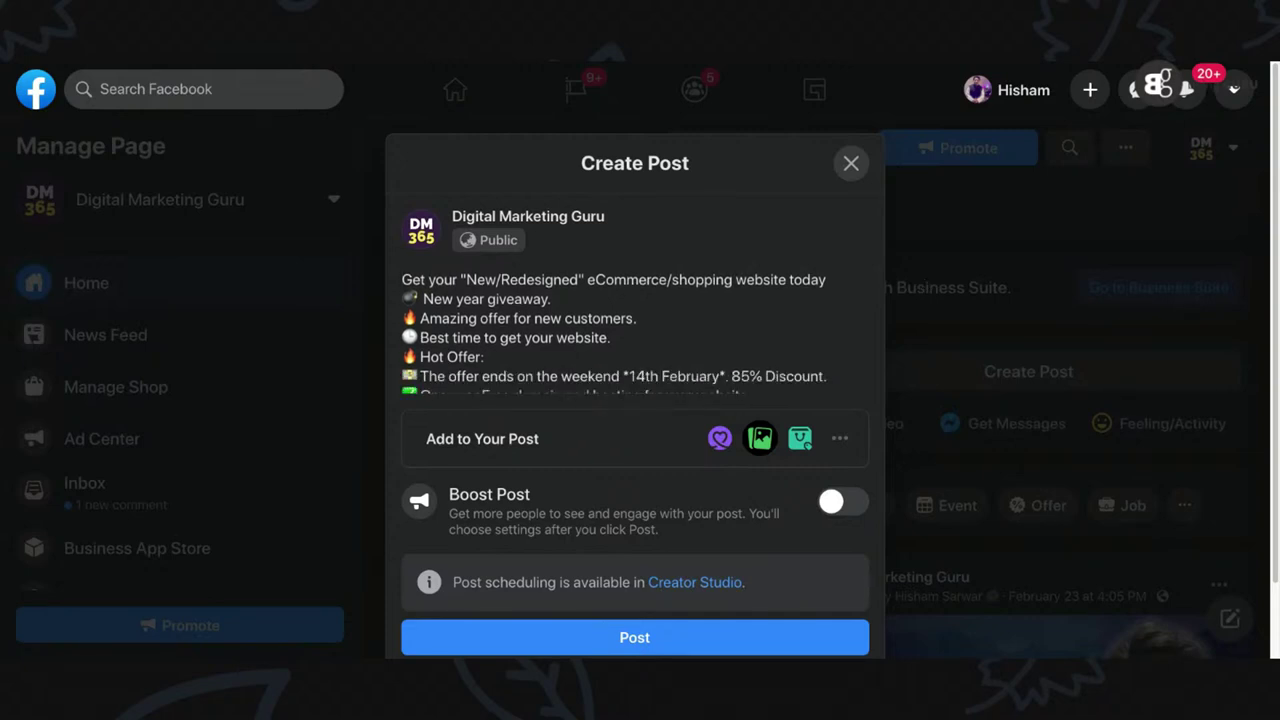
# - Insert a blank line after the opening line "Get your "New/Redesigned" eCommerce/shopping website today"
pyautogui.press('Right')
pyautogui.press('Right')
pyautogui.press('Right')
pyautogui.press('Right')
pyautogui.press('Right')
pyautogui.press('Right')
pyautogui.press('Right')
pyautogui.press('Right')
pyautogui.press('Right')
pyautogui.press('Right')
pyautogui.press('Right')
pyautogui.press('Right')
pyautogui.click(838, 282)
pyautogui.press('Return')
pyautogui.press('Down')
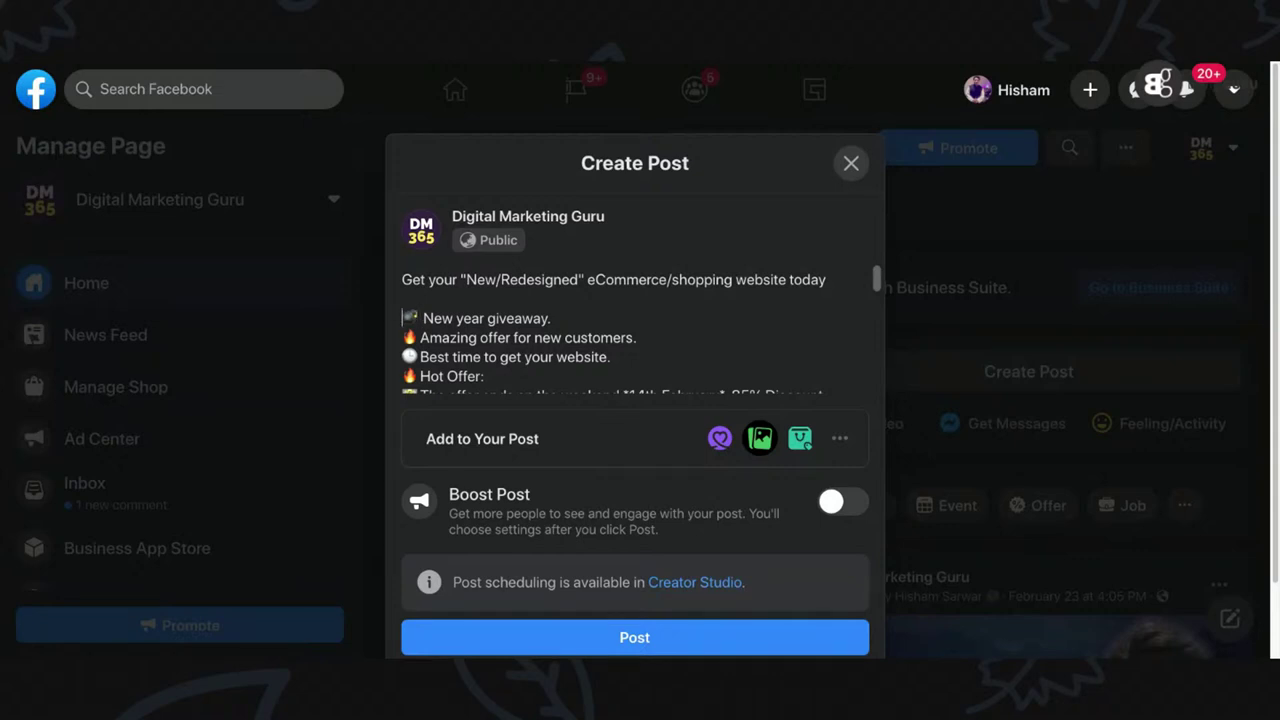
# - Delete the "New year giveaway." text together with its bomb emoji from the post
pyautogui.hotkey('shift', 'Right')
pyautogui.hotkey('shift', 'Right')
pyautogui.hotkey('shift', 'Right')
pyautogui.hotkey('shift', 'Right')
pyautogui.hotkey('shift', 'Right')
pyautogui.hotkey('shift', 'Right')
pyautogui.hotkey('shift', 'Right')
pyautogui.hotkey('shift', 'Right')
pyautogui.hotkey('shift', 'Right')
pyautogui.hotkey('shift', 'Right')
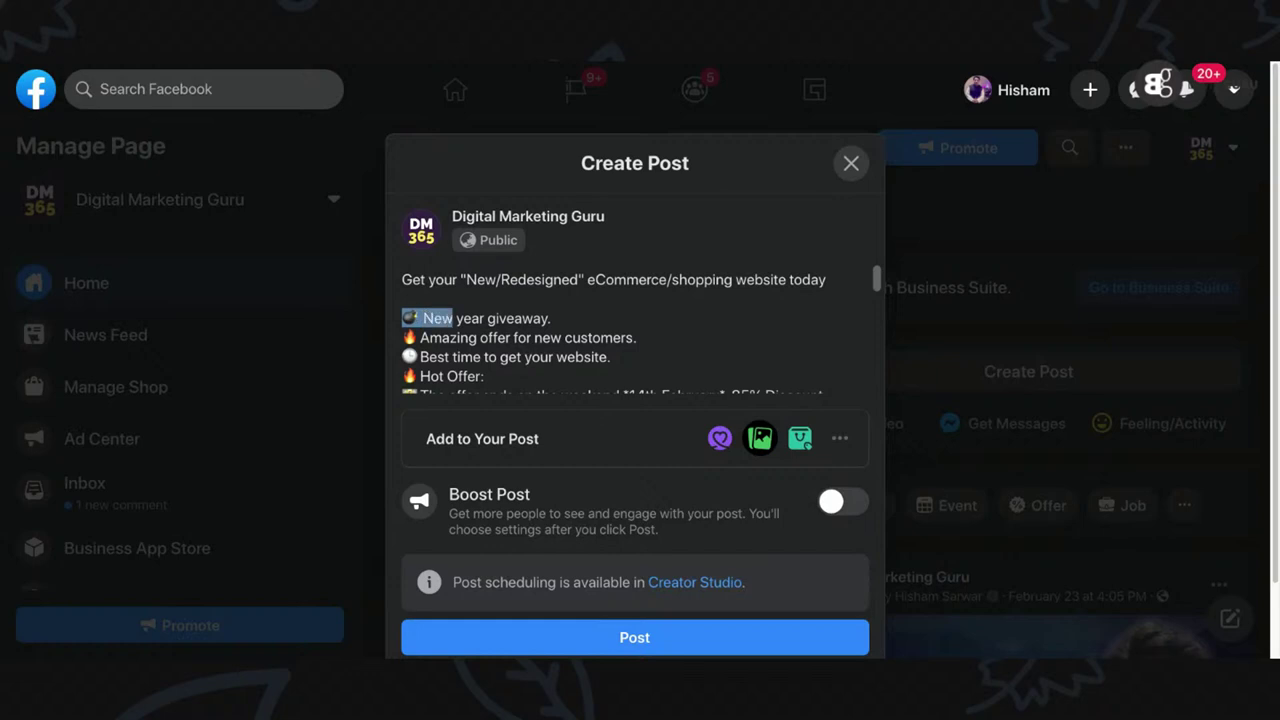
pyautogui.hotkey('shift', 'Right')
pyautogui.hotkey('shift', 'Right')
pyautogui.hotkey('shift', 'Right')
pyautogui.hotkey('shift', 'Right')
pyautogui.hotkey('shift', 'Right')
pyautogui.hotkey('shift', 'Right')
pyautogui.hotkey('shift', 'Right')
pyautogui.hotkey('shift', 'Right')
pyautogui.hotkey('shift', 'Right')
pyautogui.hotkey('shift', 'Right')
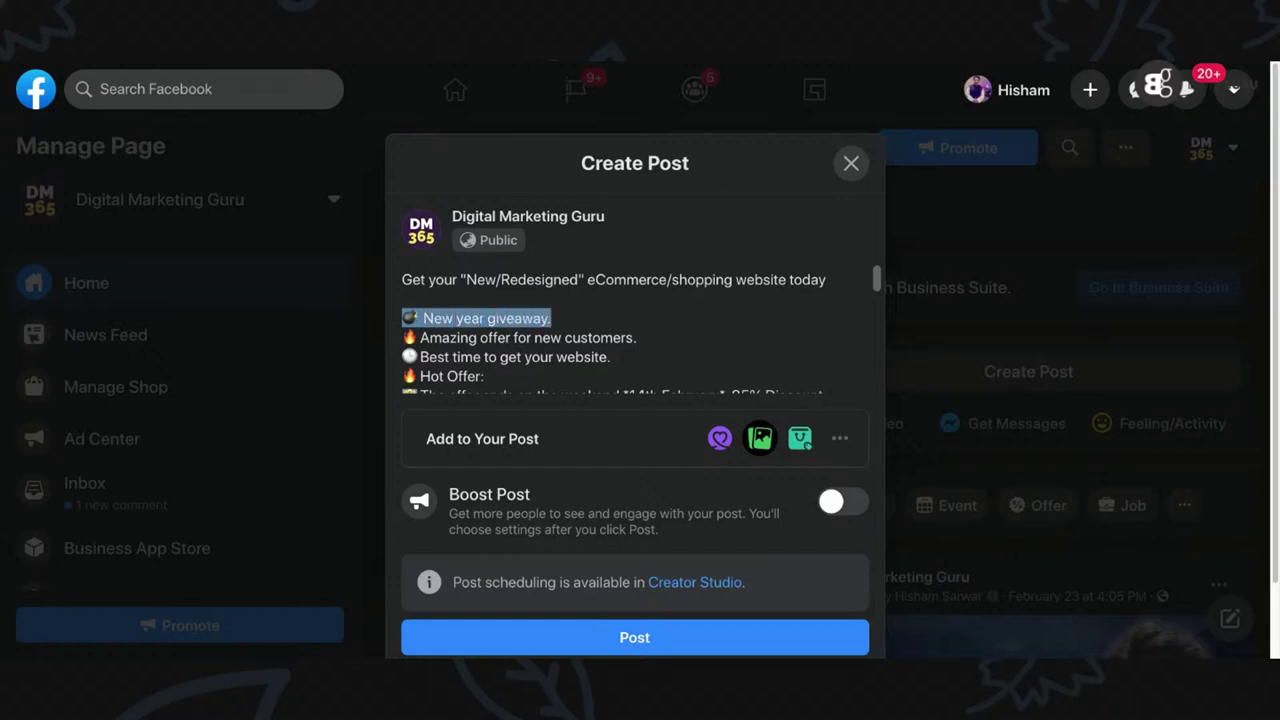
pyautogui.press('BackSpace')
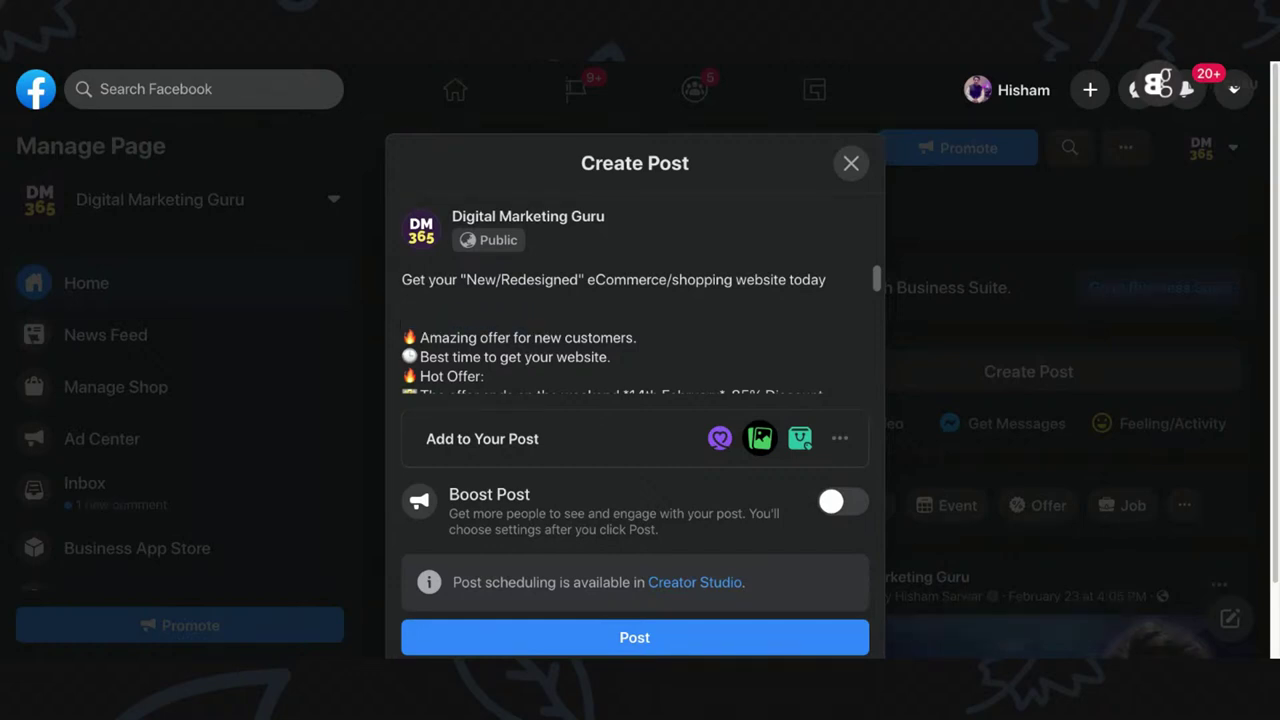
# - Change the customer line to "Amazing offer for 1st-time customers.", accepting the suggested hyphen
pyautogui.press('Down')
pyautogui.press('Right')
pyautogui.press('Right')
pyautogui.press('Right')
pyautogui.press('Right')
pyautogui.press('Right')
pyautogui.press('Right')
pyautogui.press('Right')
pyautogui.press('Right')
pyautogui.press('Right')
pyautogui.press('Right')
pyautogui.press('Right')
pyautogui.press('Right')
pyautogui.press('Right')
pyautogui.press('Right')
pyautogui.press('Right')
pyautogui.press('Right')
pyautogui.press('Right')
pyautogui.press('Right')
pyautogui.hotkey('shift', 'Right')
pyautogui.hotkey('shift', 'Right')
pyautogui.hotkey('shift', 'Right')
pyautogui.hotkey('shift', 'Right')
pyautogui.write('1sr')
pyautogui.press('BackSpace')
pyautogui.press('BackSpace')
pyautogui.press('BackSpace')
pyautogui.write('1st time')
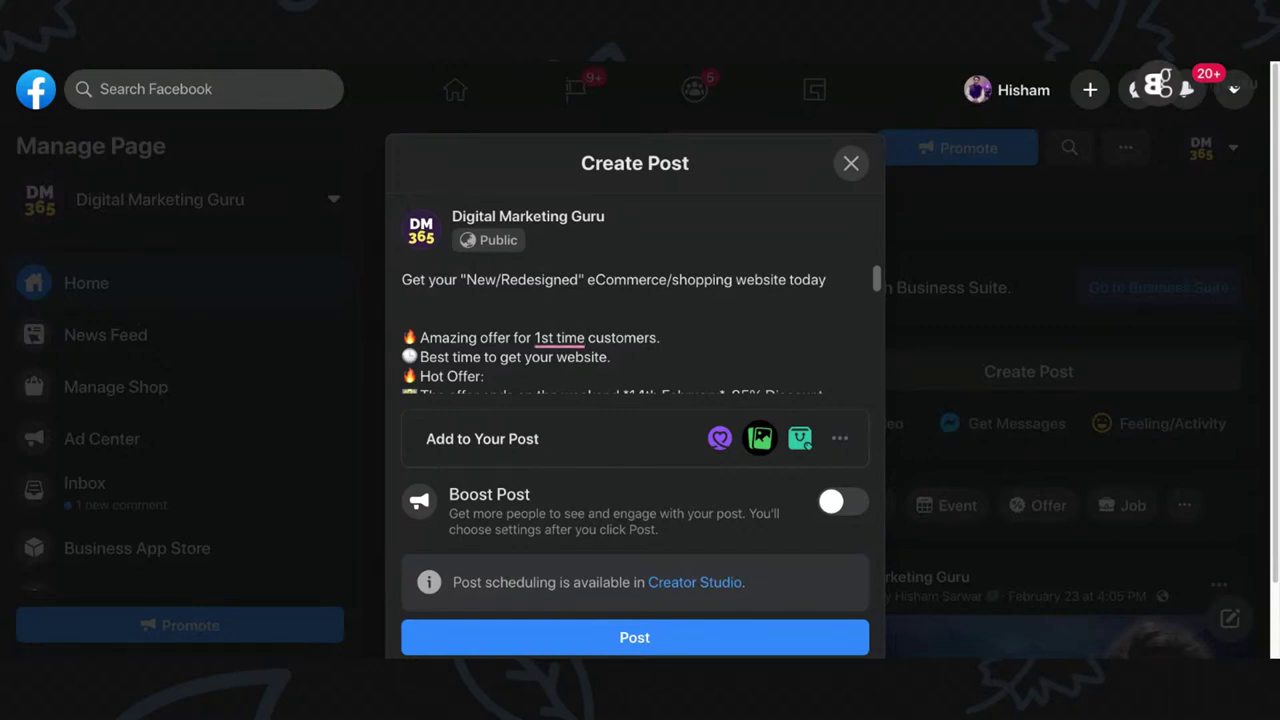
pyautogui.moveTo(560, 338)
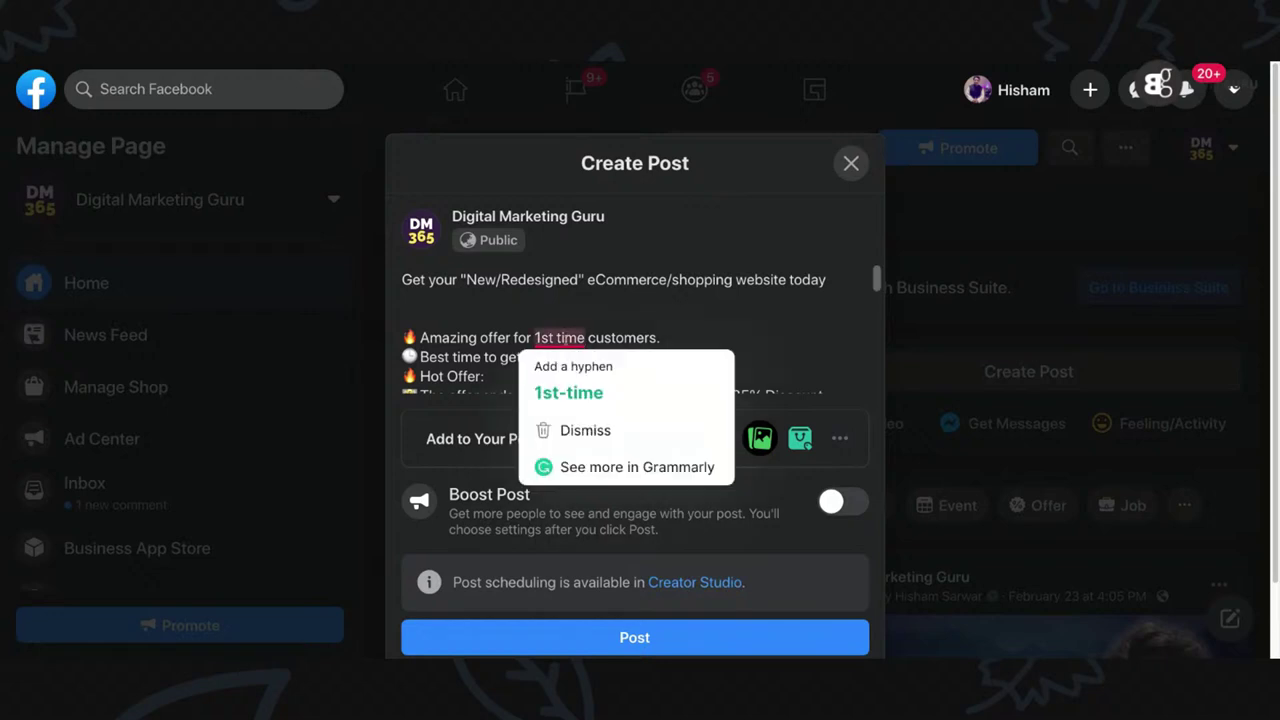
pyautogui.click(568, 392)
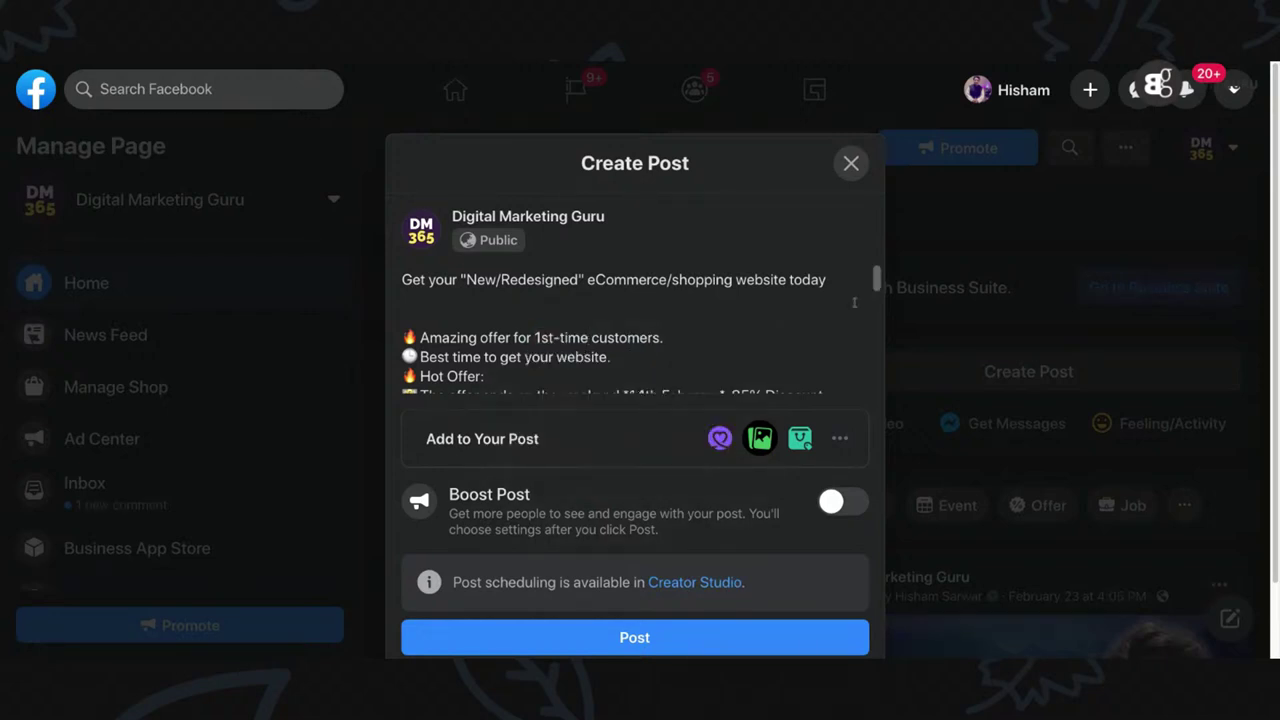
# - Add the word "new" so the clock emoji line reads "Best time to get your new website."
pyautogui.moveTo(879, 283); pyautogui.dragTo(880, 286)
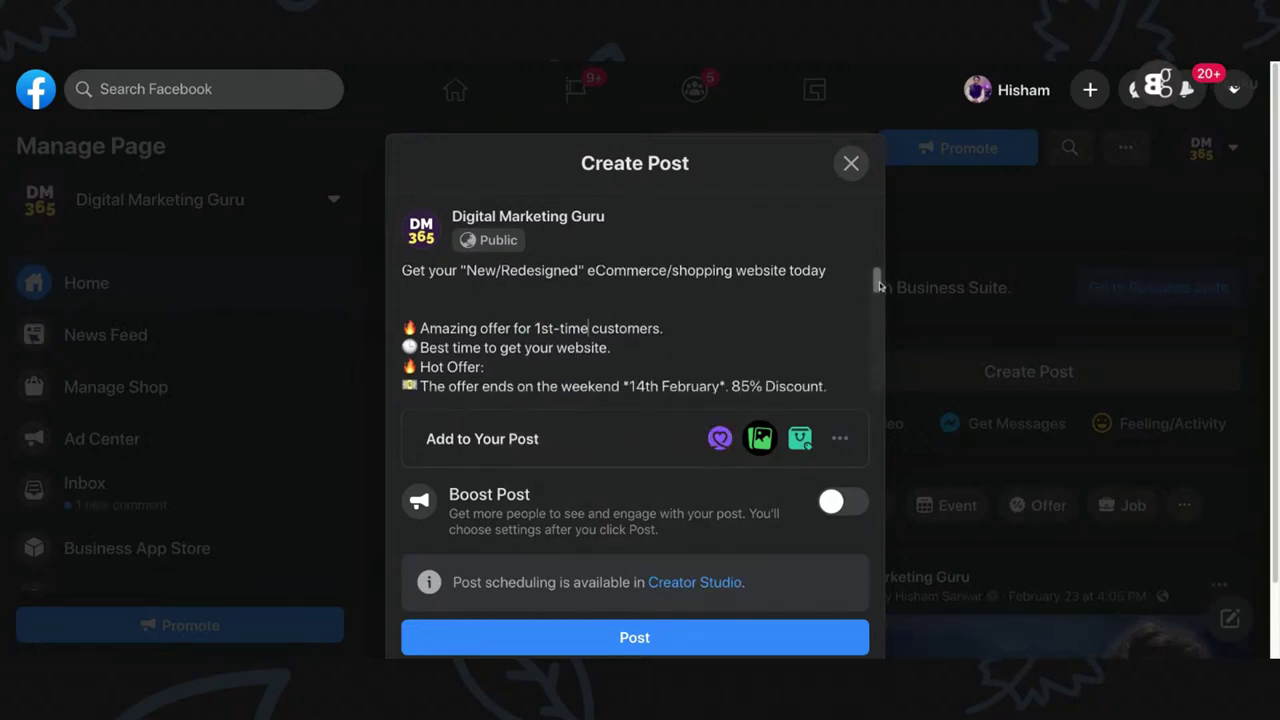
pyautogui.click(557, 347)
pyautogui.write('new')
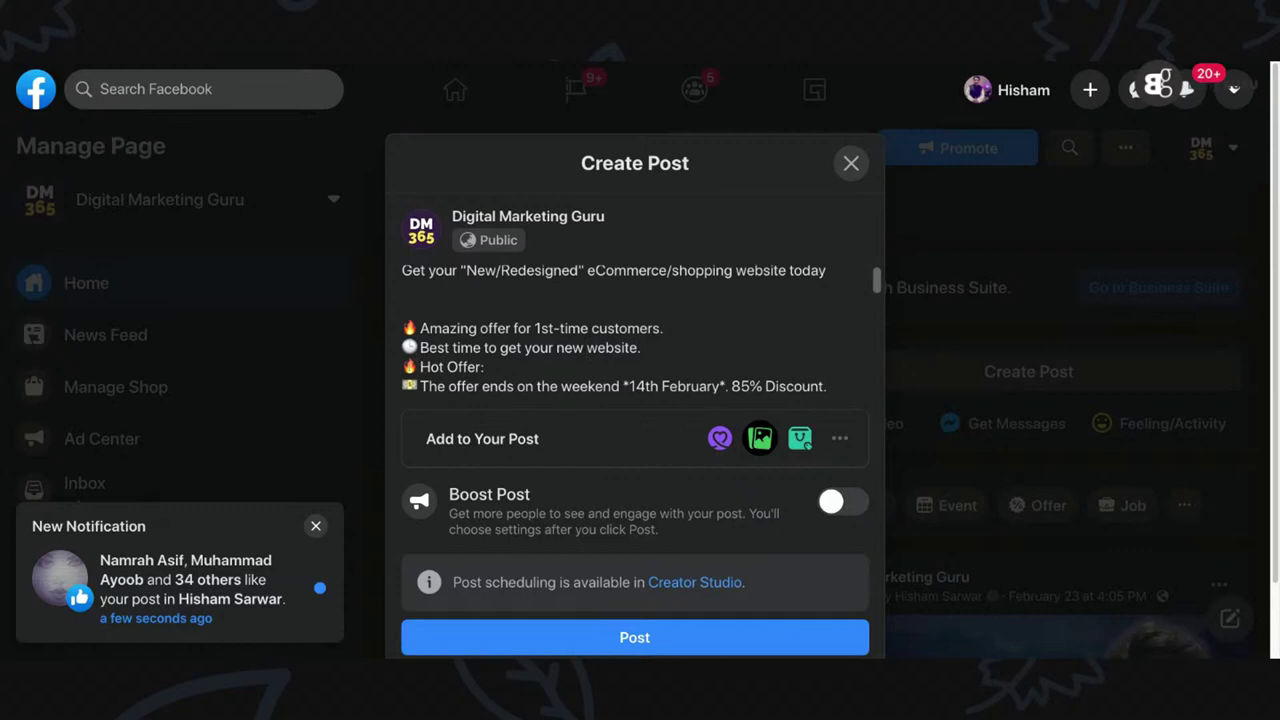
# - Insert a blank line above the "Hot Offer:" heading
pyautogui.press('Down')
pyautogui.press('Home')
pyautogui.press('Return')
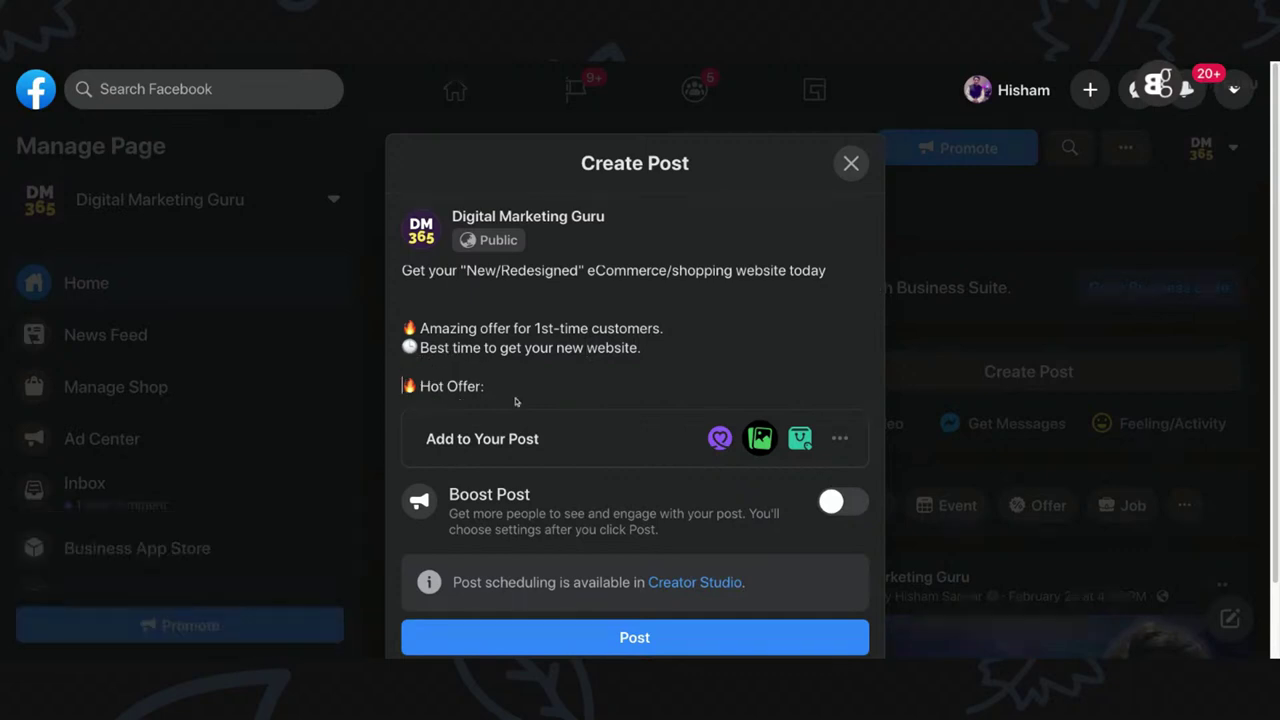
# - Replace the offer's end date between the asterisks with "27th March"
pyautogui.press('Down')
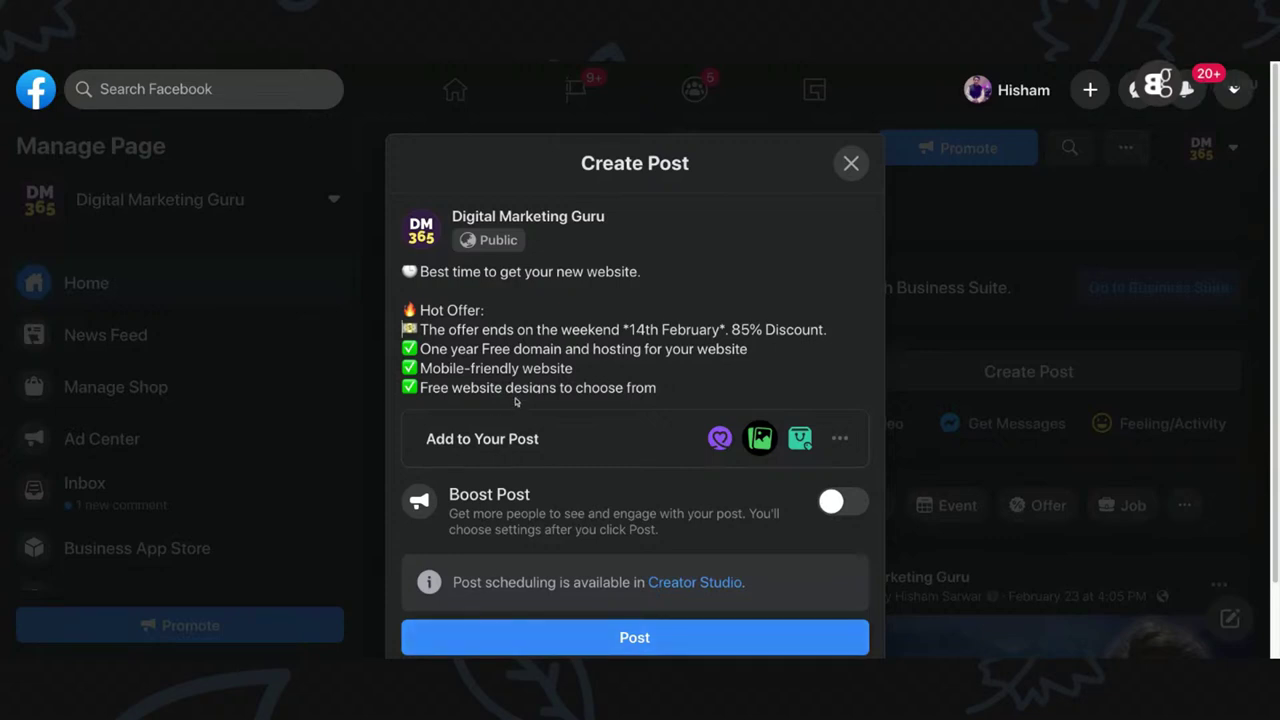
pyautogui.moveTo(629, 329); pyautogui.dragTo(720, 330)
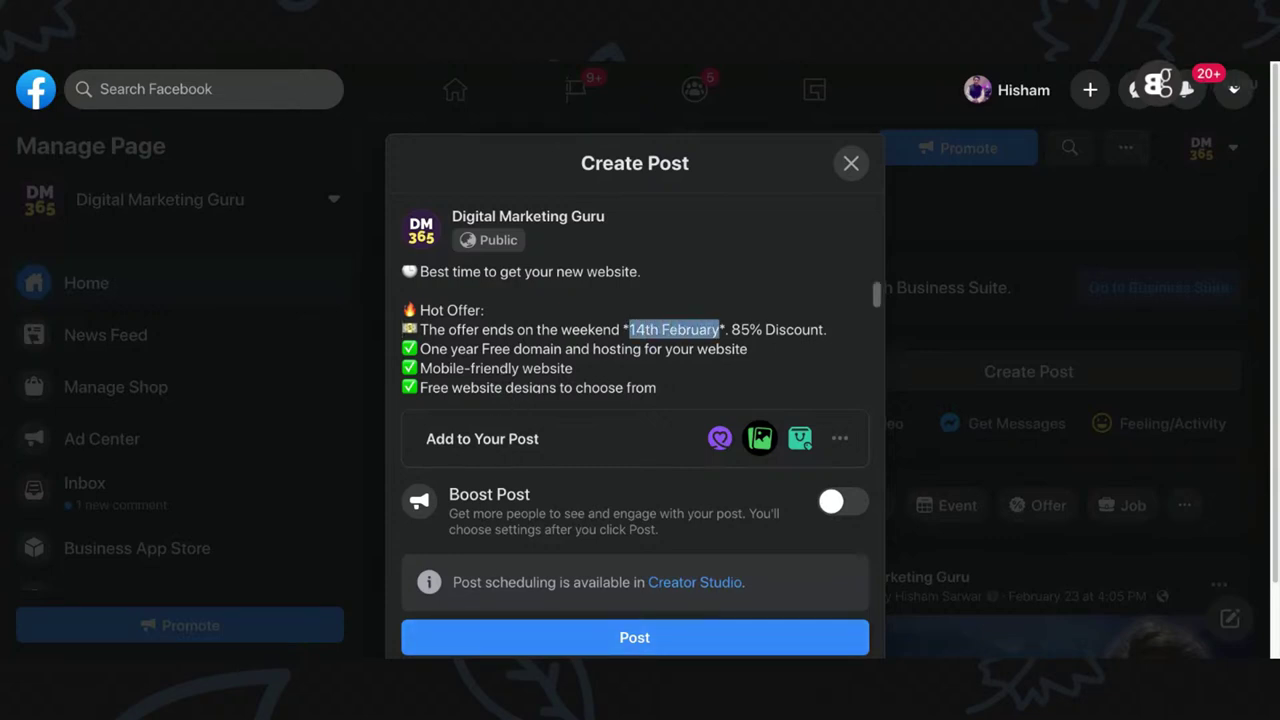
pyautogui.write('27th Marc')
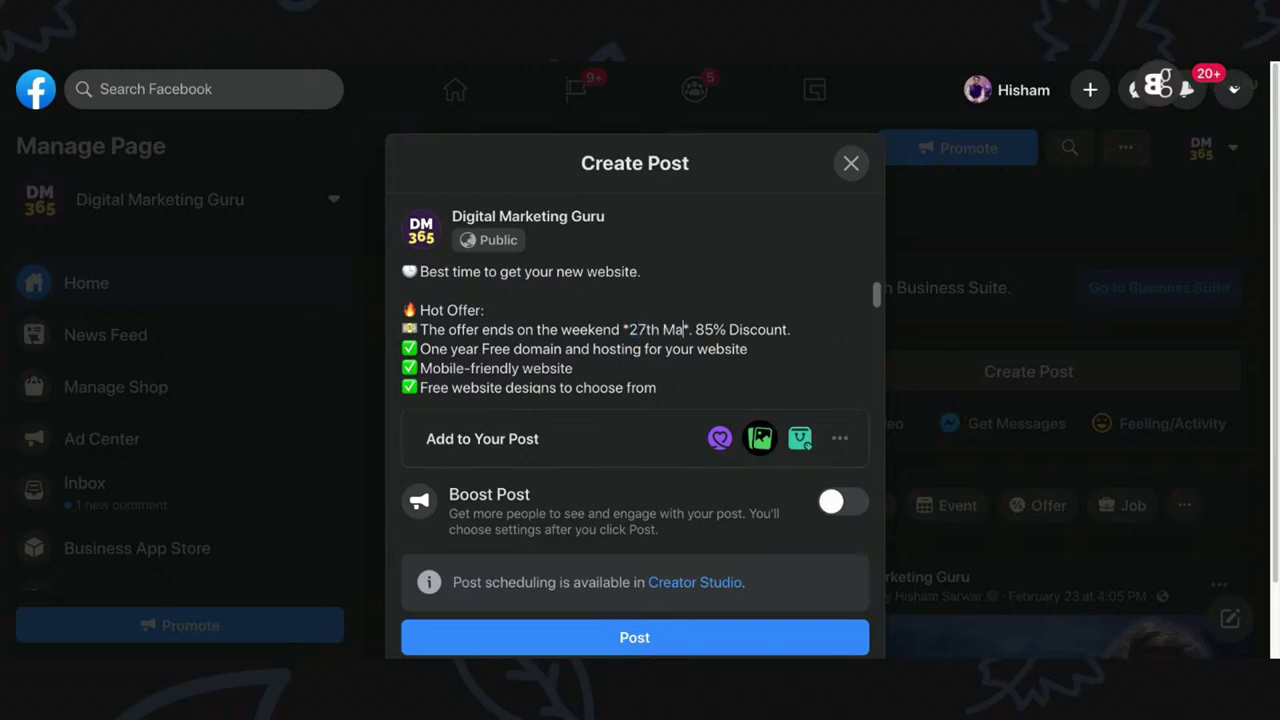
pyautogui.write('h')
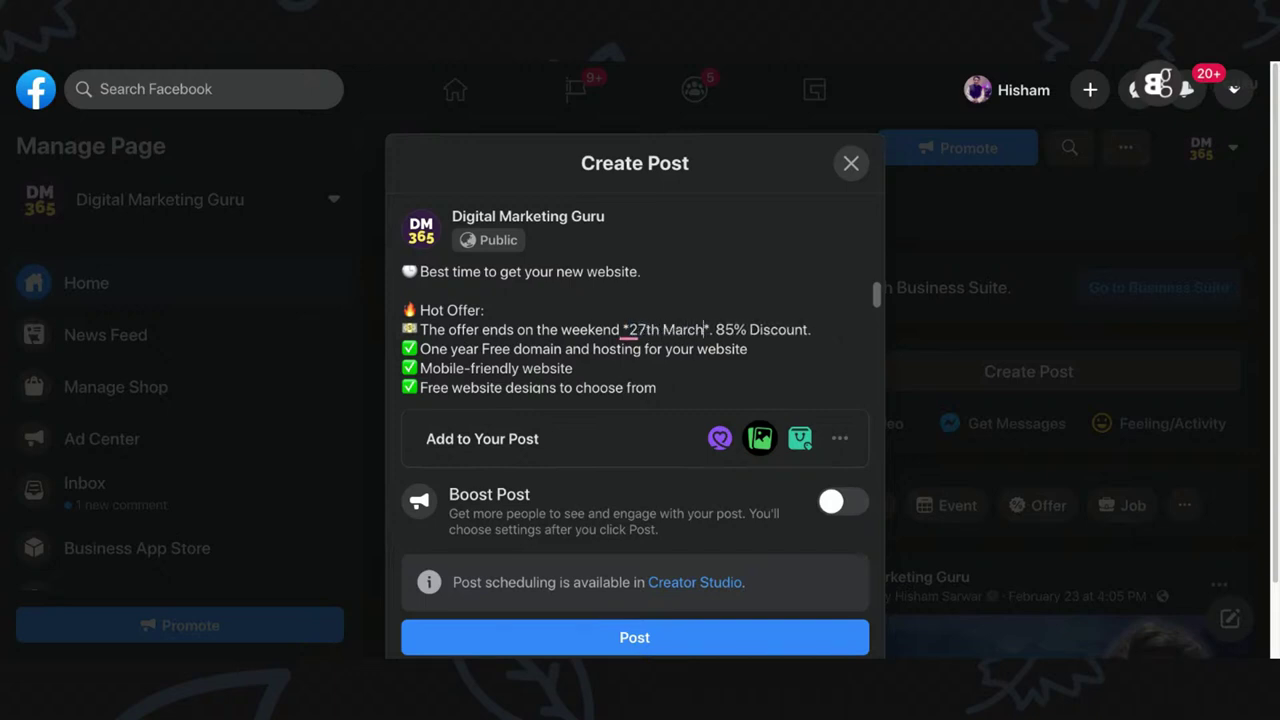
pyautogui.press('Left')
pyautogui.press('Left')
pyautogui.press('Left')
pyautogui.press('Left')
pyautogui.press('Left')
pyautogui.press('Left')
pyautogui.press('Left')
pyautogui.press('Left')
pyautogui.press('Left')
pyautogui.press('Left')
pyautogui.press('Left')
# - Capitalise "HOSTING" in the free domain line and check the mobile-friendly and free designs lines below it
pyautogui.click(748, 329)
pyautogui.click(596, 349)
pyautogui.doubleClick(597, 349)
pyautogui.write('HOSTING')
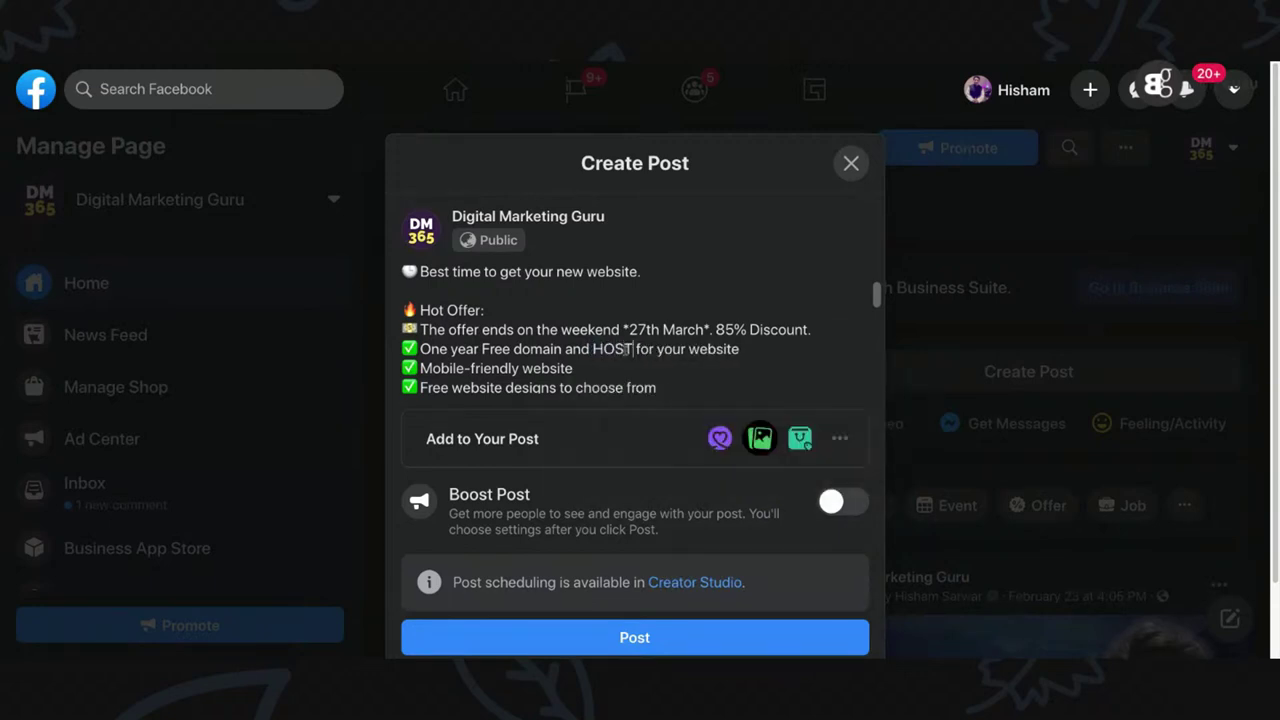
pyautogui.click(574, 368)
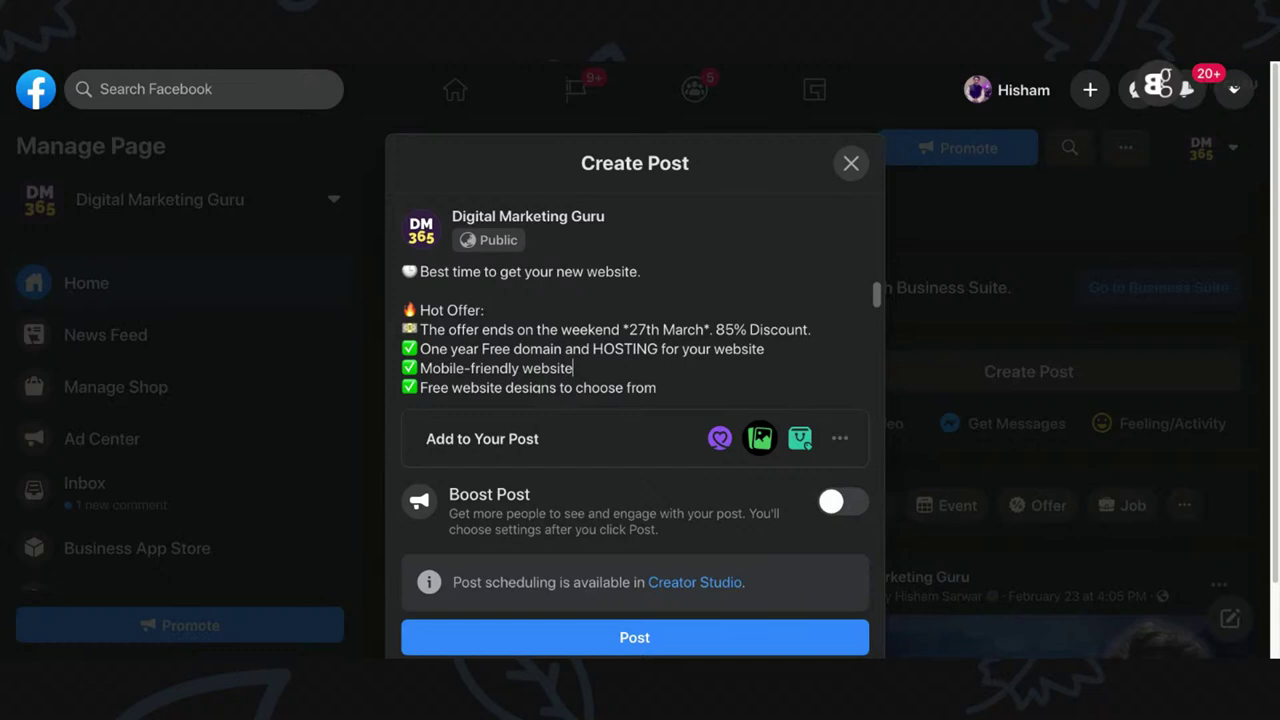
pyautogui.click(657, 387)
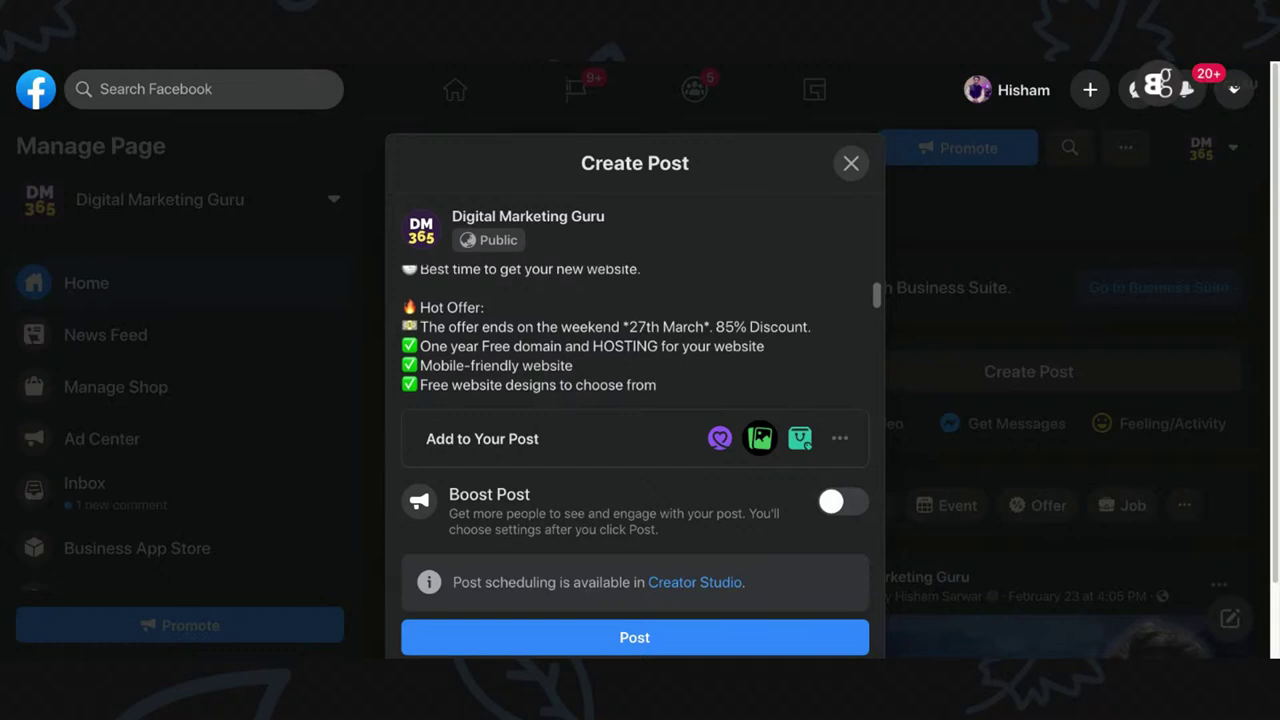
# - Change the website designs line to read "Two website designs to choose from (Free custom design)"
pyautogui.doubleClick(435, 385)
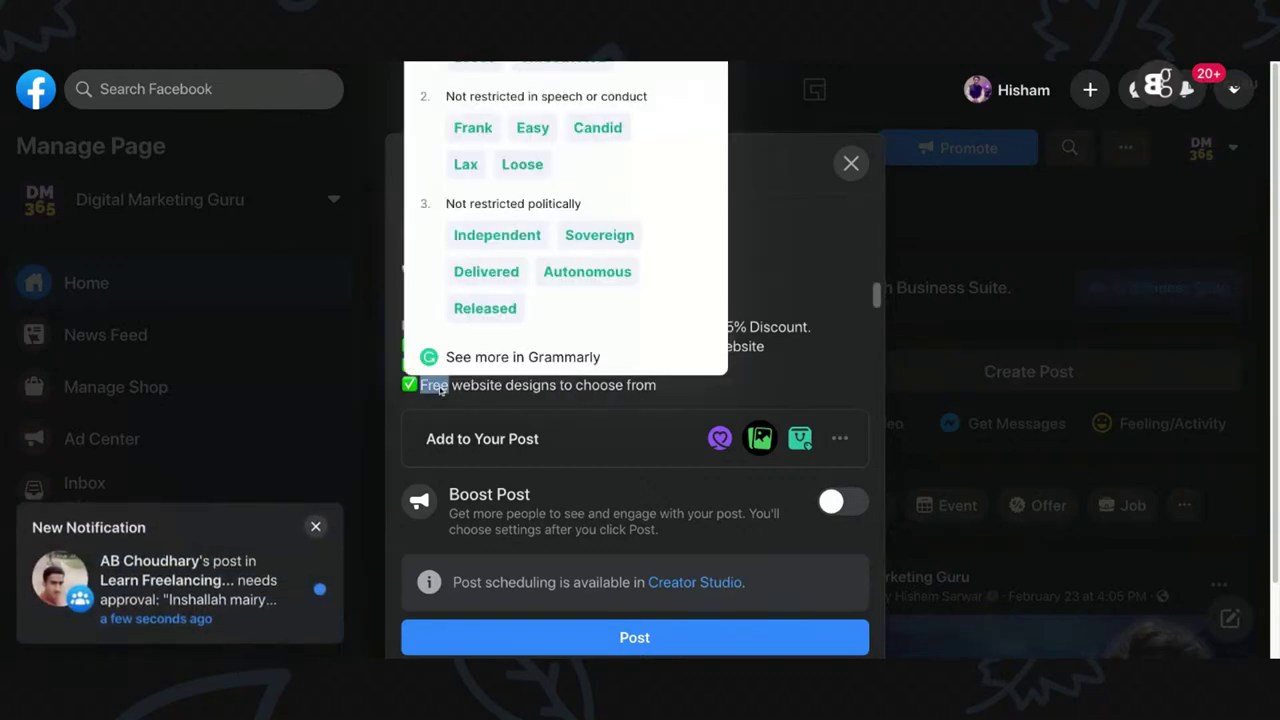
pyautogui.write('Two')
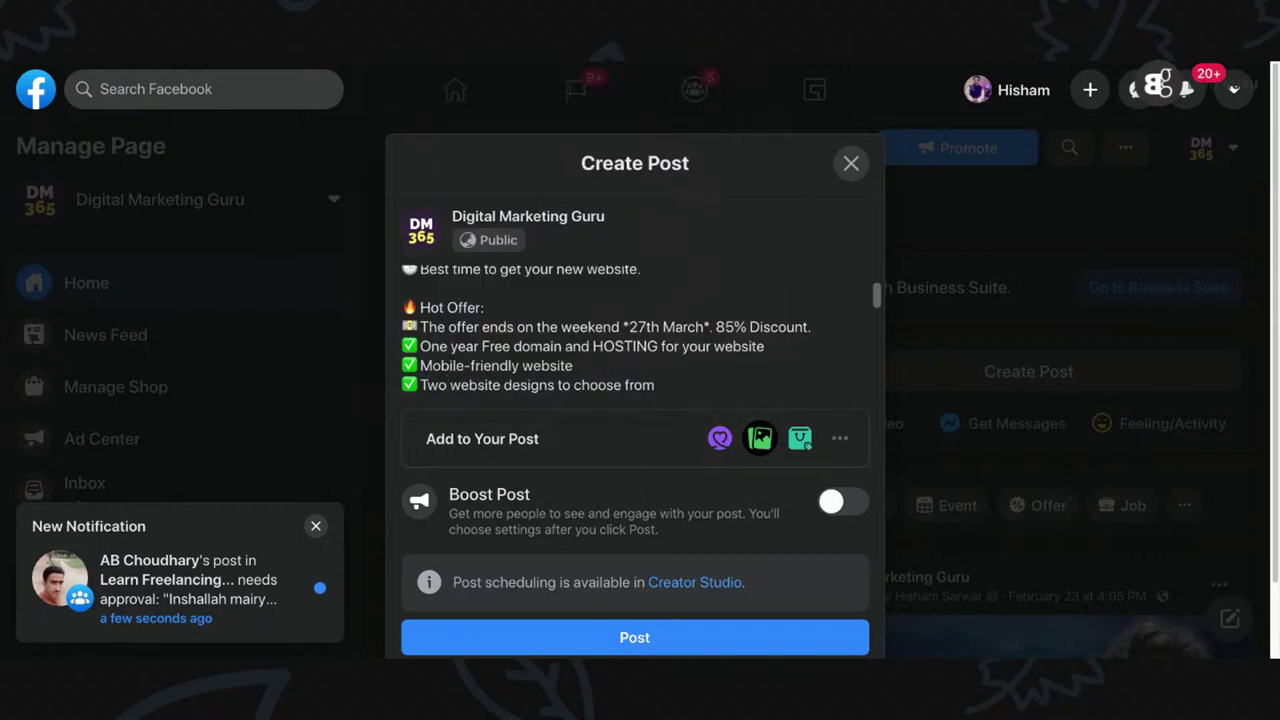
pyautogui.click(661, 384)
pyautogui.write('(Free cu')
pyautogui.write('stom')
pyautogui.press('BackSpace')
pyautogui.write('m design)')
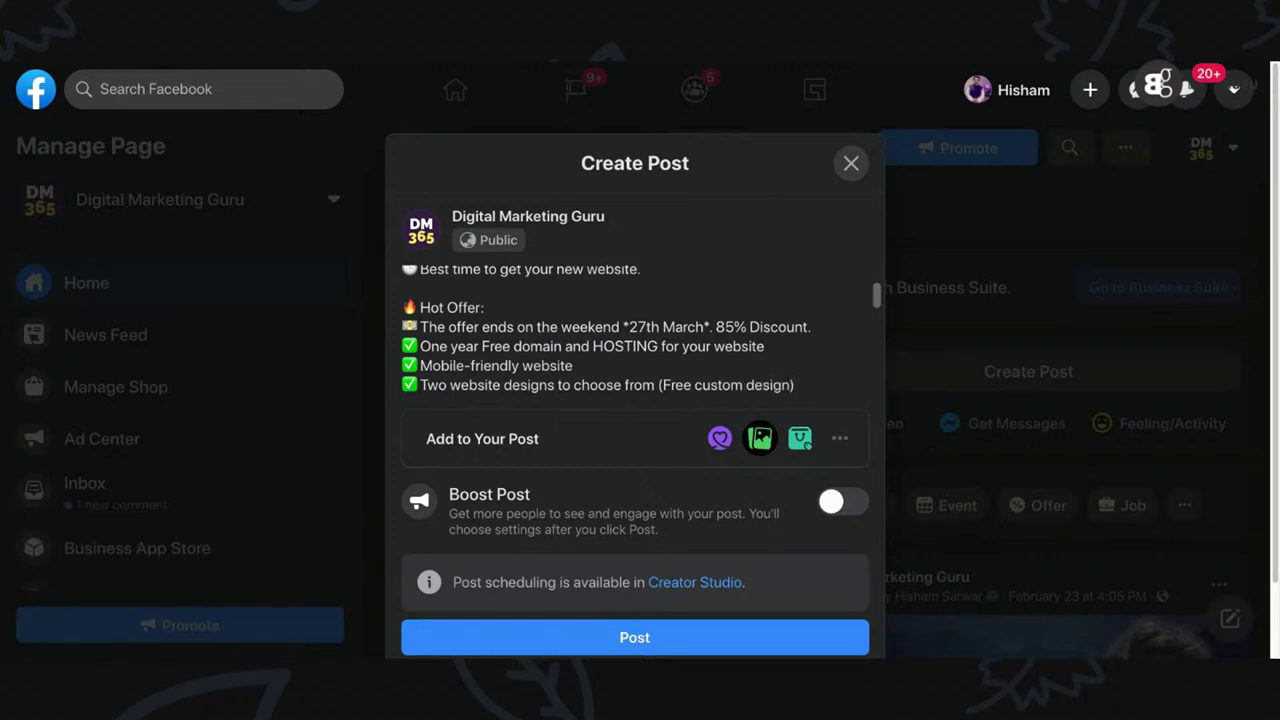
# - Insert a blank line above the "Contact us today - 1st come, 1st serve." line at the end of the post
pyautogui.moveTo(879, 294); pyautogui.dragTo(880, 300)
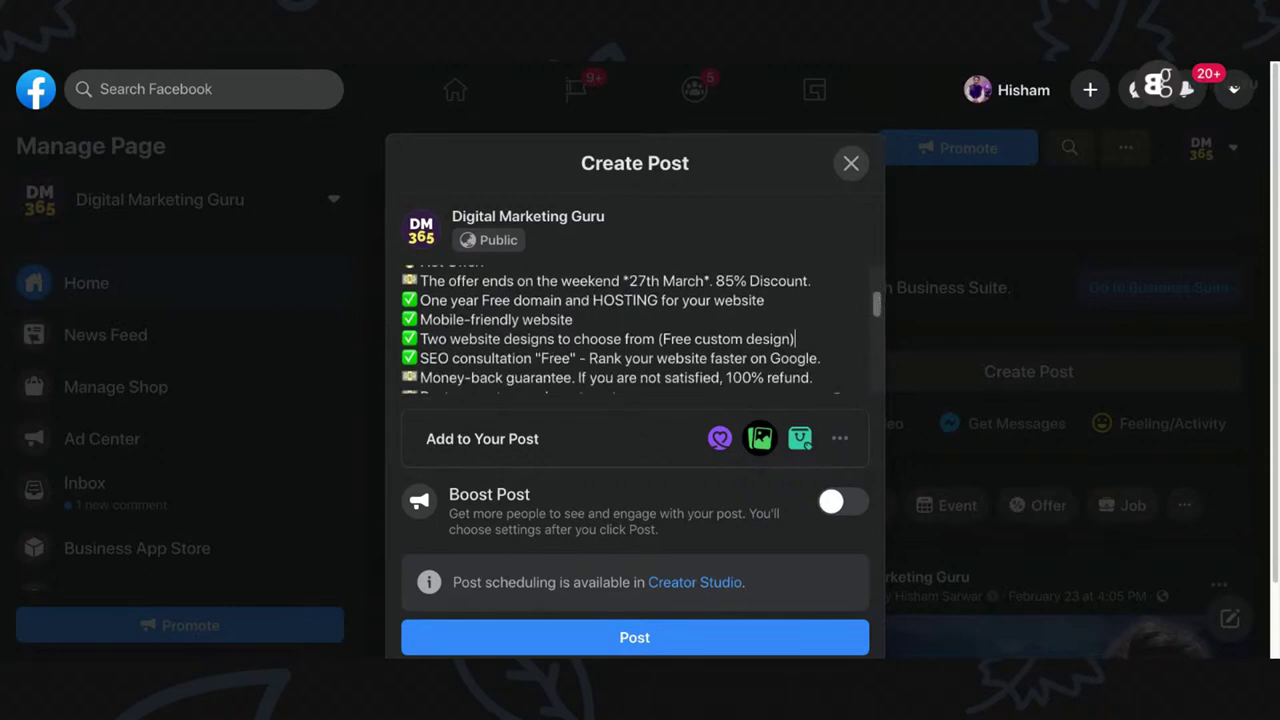
pyautogui.scroll(-1, 624, 329)
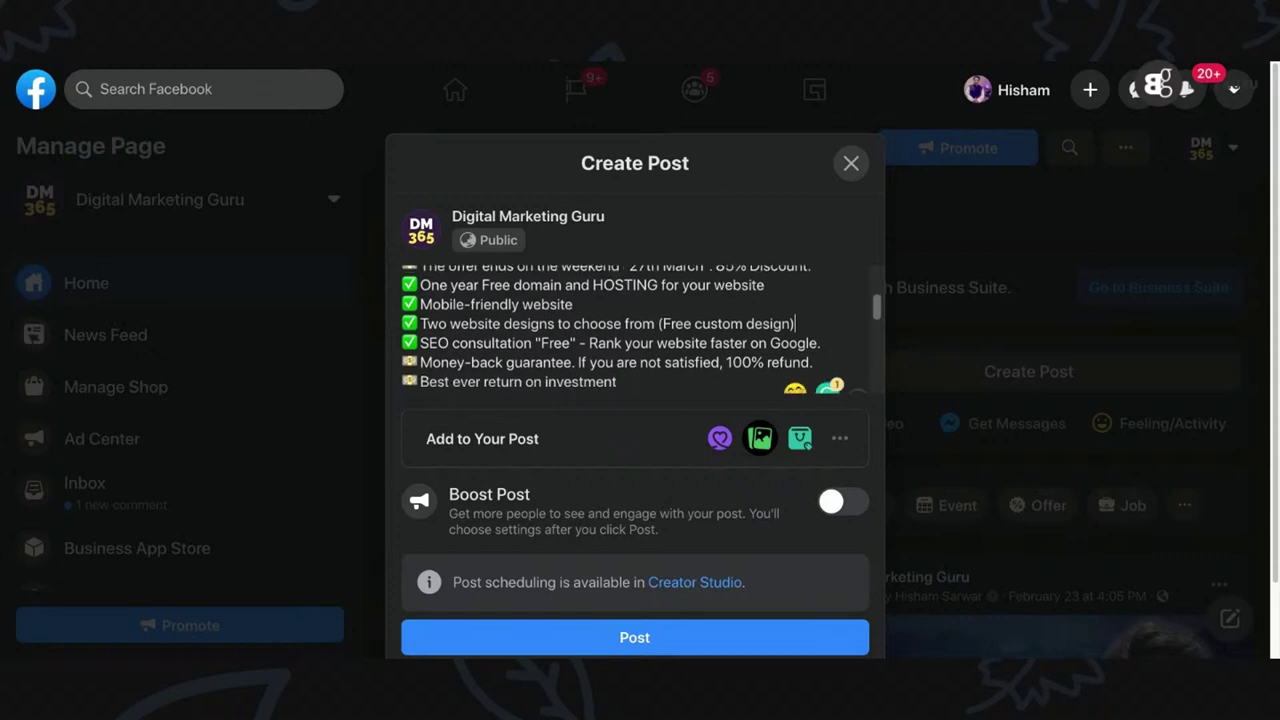
pyautogui.scroll(-1, 624, 329)
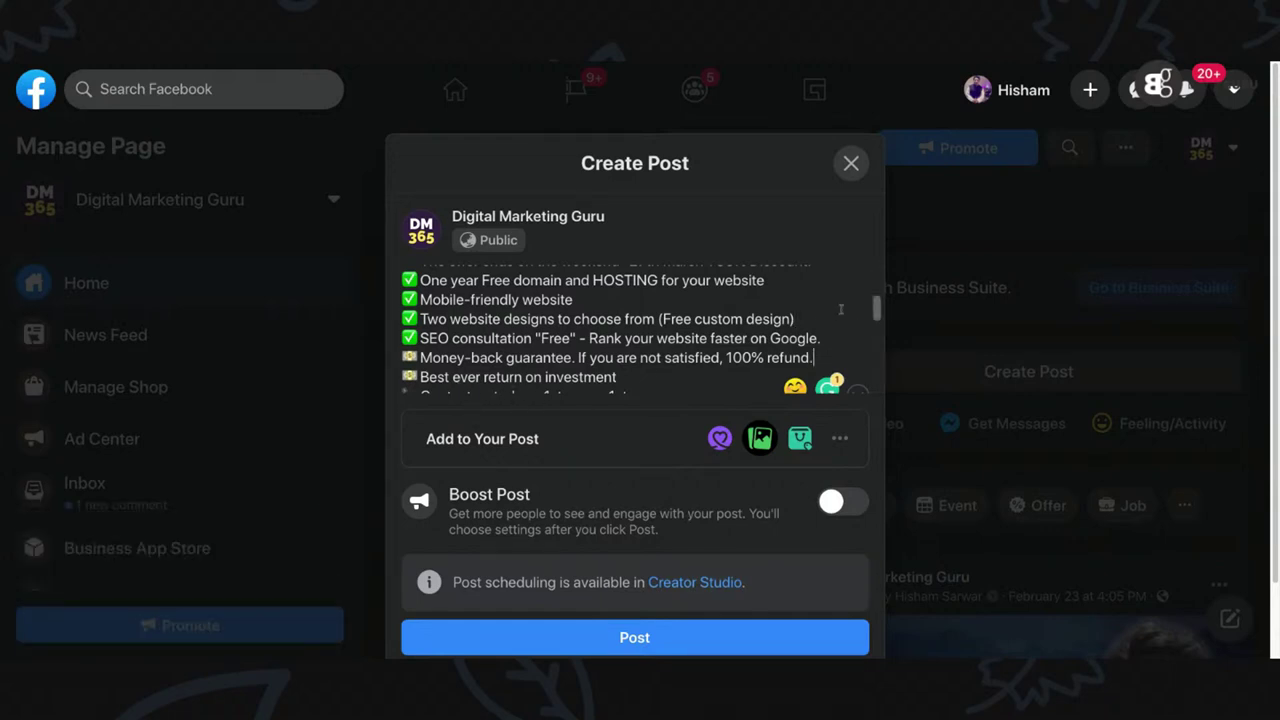
pyautogui.scroll(-1, 876, 311)
pyautogui.scroll(-2, 876, 311)
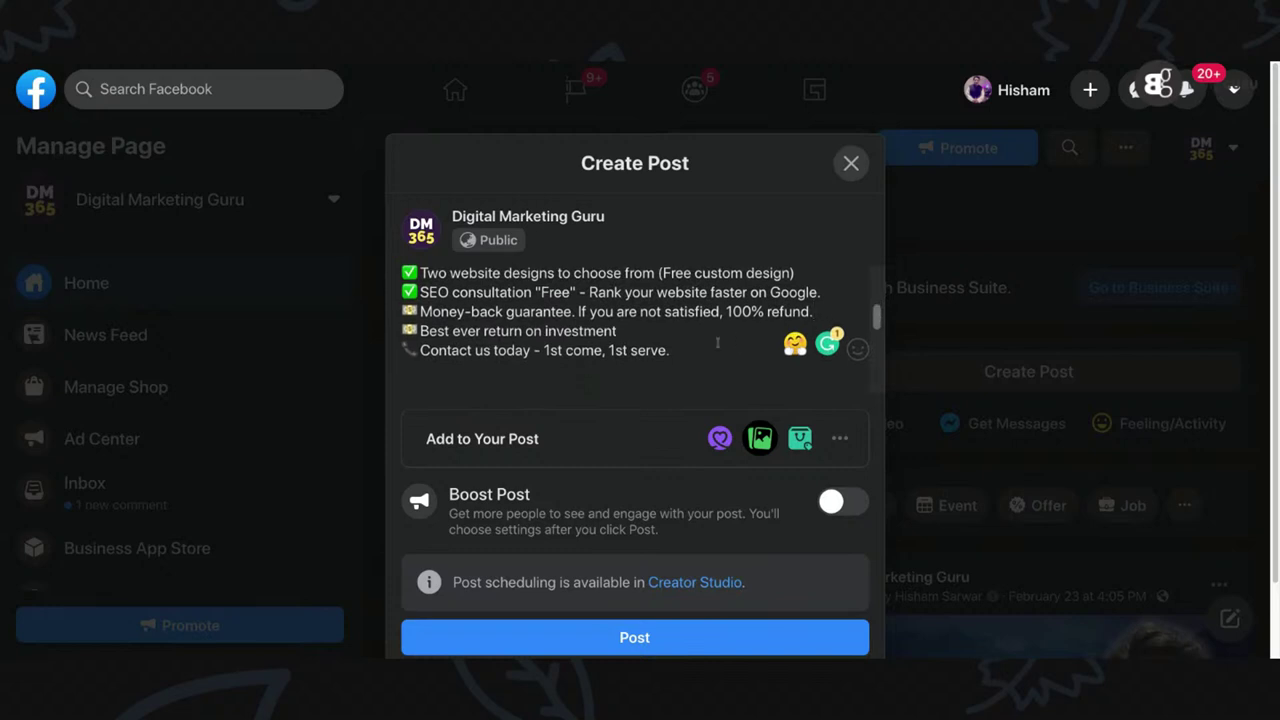
pyautogui.press('Return')
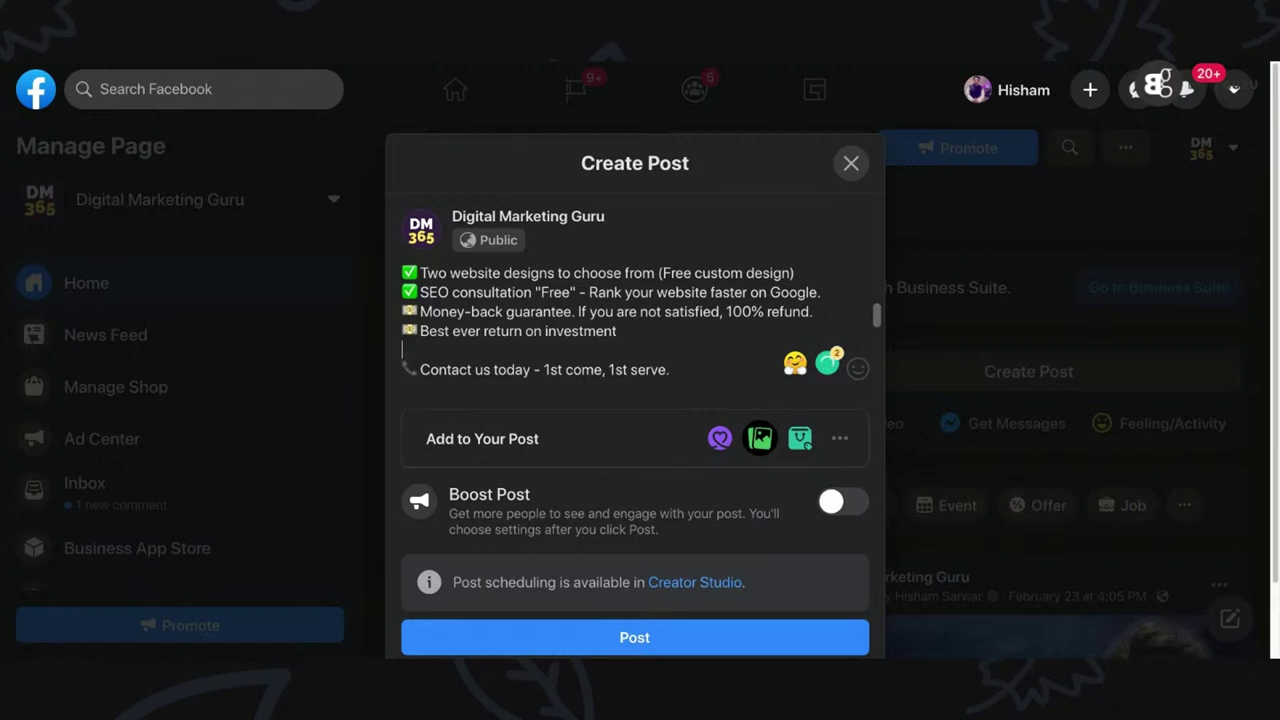
# - Remove the extra blank line between the opening "Get your New/Redesigned" headline and the "Amazing offer" line
pyautogui.press('Up')
pyautogui.press('Up')
pyautogui.press('Up')
pyautogui.press('Up')
pyautogui.press('Up')
pyautogui.press('Up')
pyautogui.press('Up')
pyautogui.press('Up')
pyautogui.press('Up')
pyautogui.press('Up')
pyautogui.press('Up')
pyautogui.press('Up')
pyautogui.press('Up')
pyautogui.press('Up')
pyautogui.press('Up')
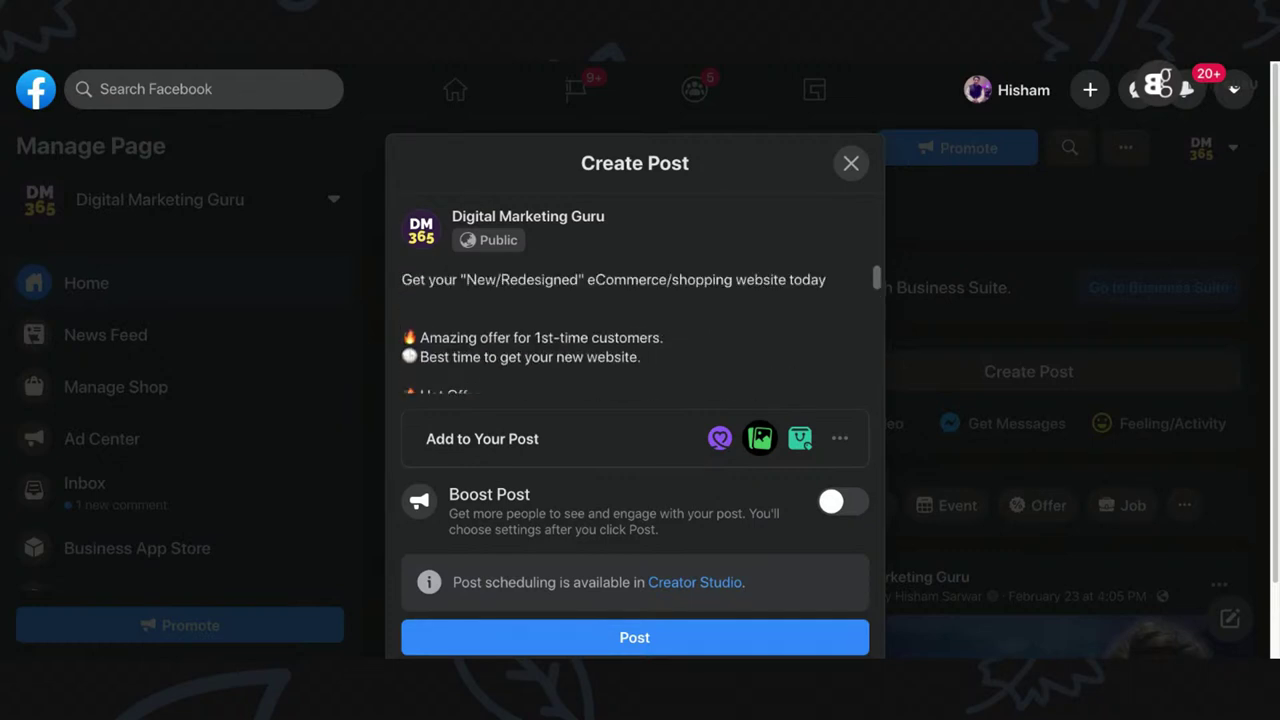
pyautogui.press('BackSpace')
pyautogui.press('Home')
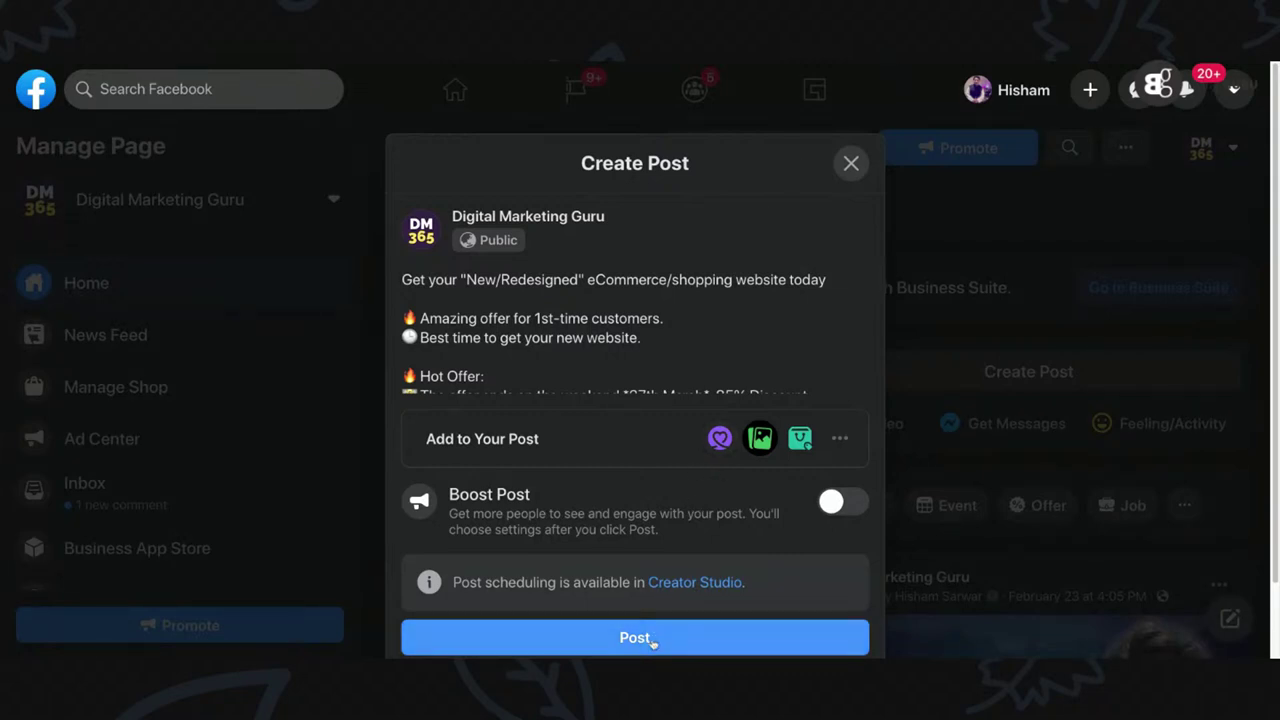
# - Check the full post text, publish the post, and dismiss the product tagging offer
pyautogui.hotkey('ctrl', 'a')
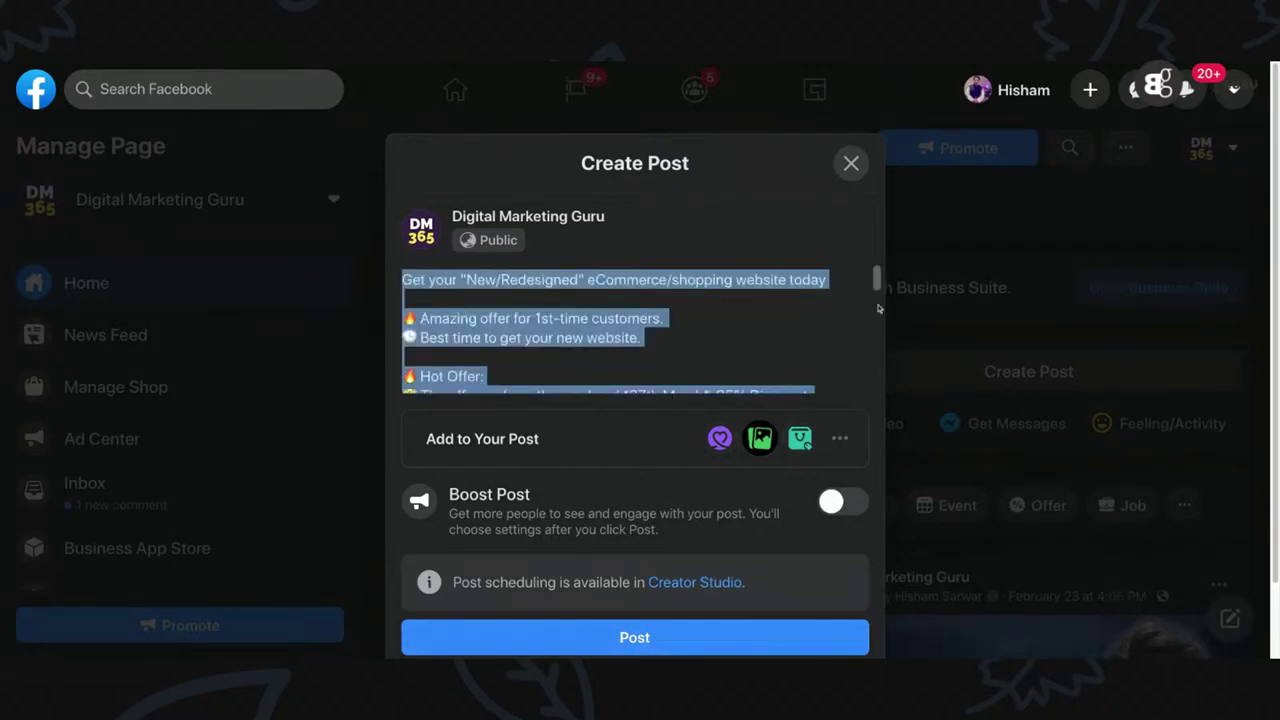
pyautogui.moveTo(879, 285); pyautogui.dragTo(878, 381)
pyautogui.click(701, 650)
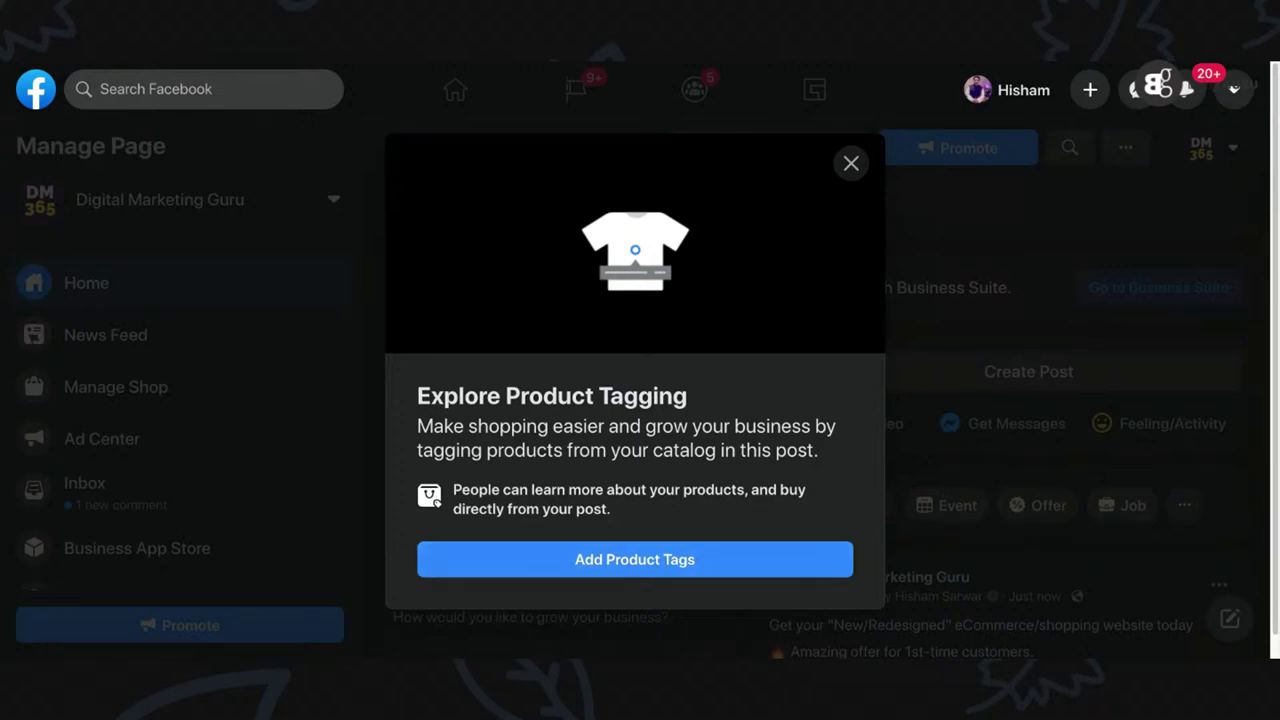
pyautogui.hotkey('ctrl', '-')
pyautogui.hotkey('ctrl', '-')
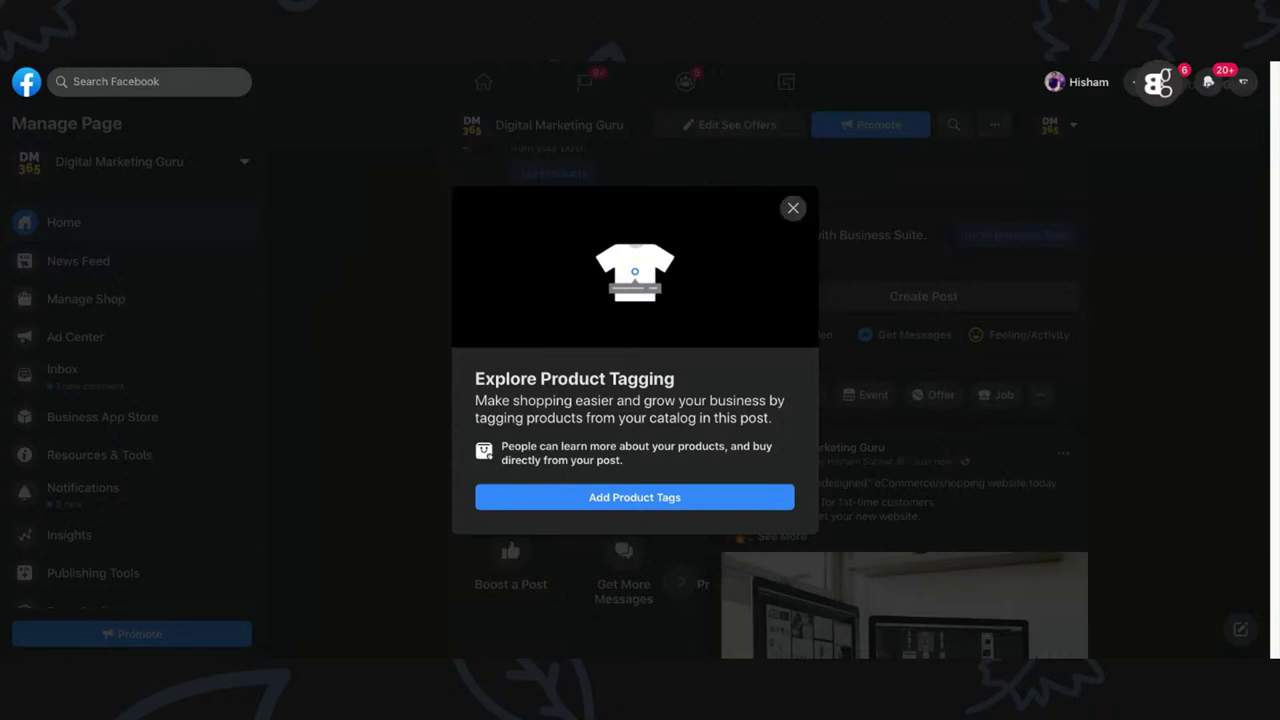
pyautogui.click(793, 208)
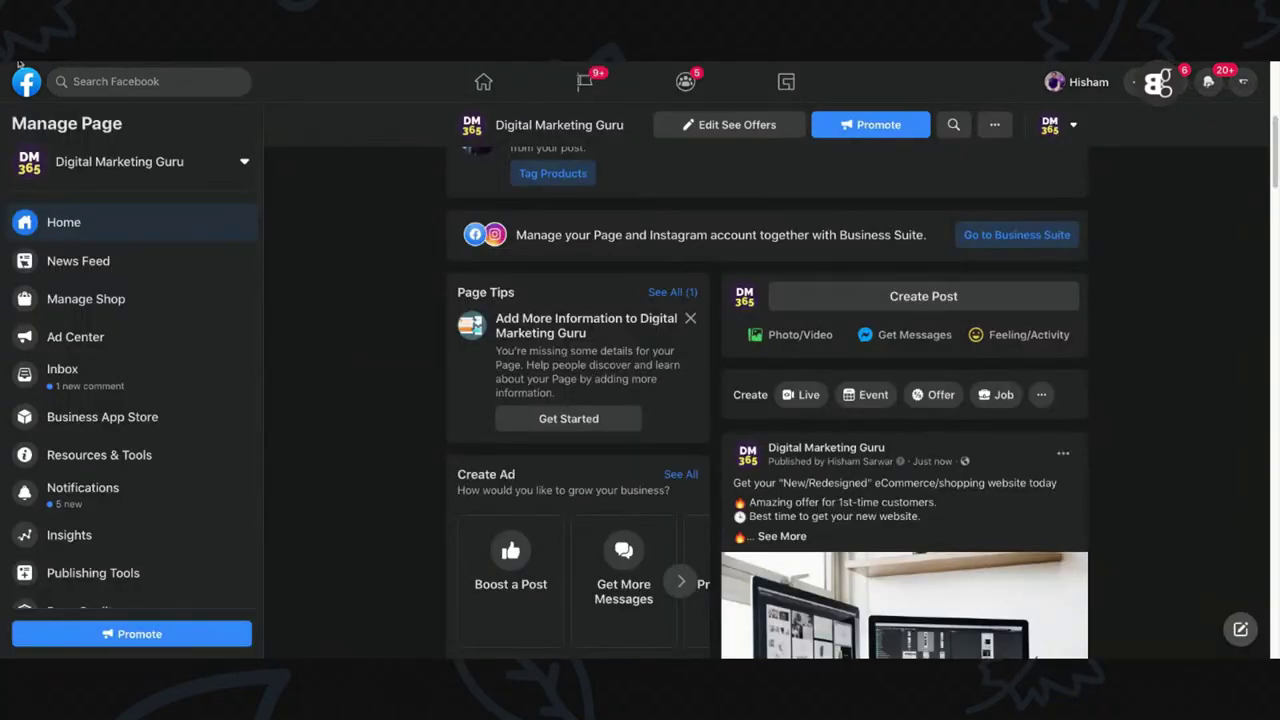
# - Open the newly published website offer post on its own page and examine its full text and image
pyautogui.scroll(-2, 766, 400)
pyautogui.scroll(-1, 927, 268)
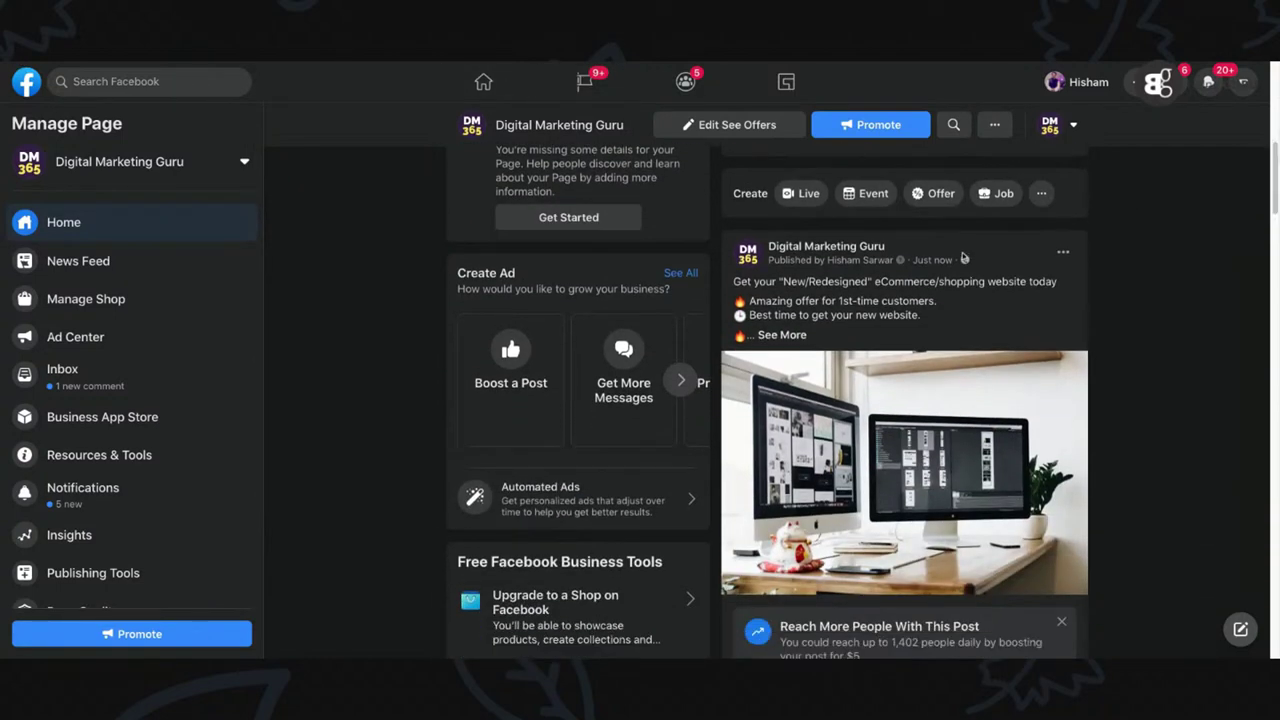
pyautogui.click(927, 262)
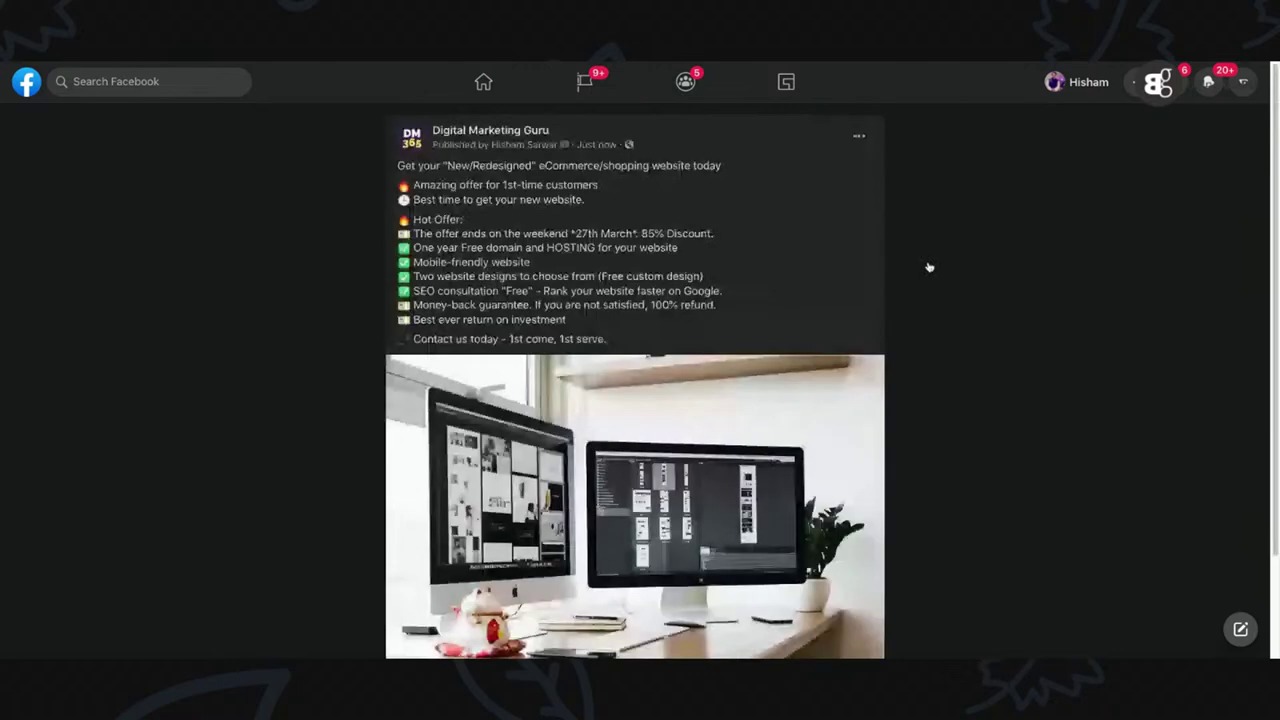
pyautogui.scroll(-2, 1276, 188)
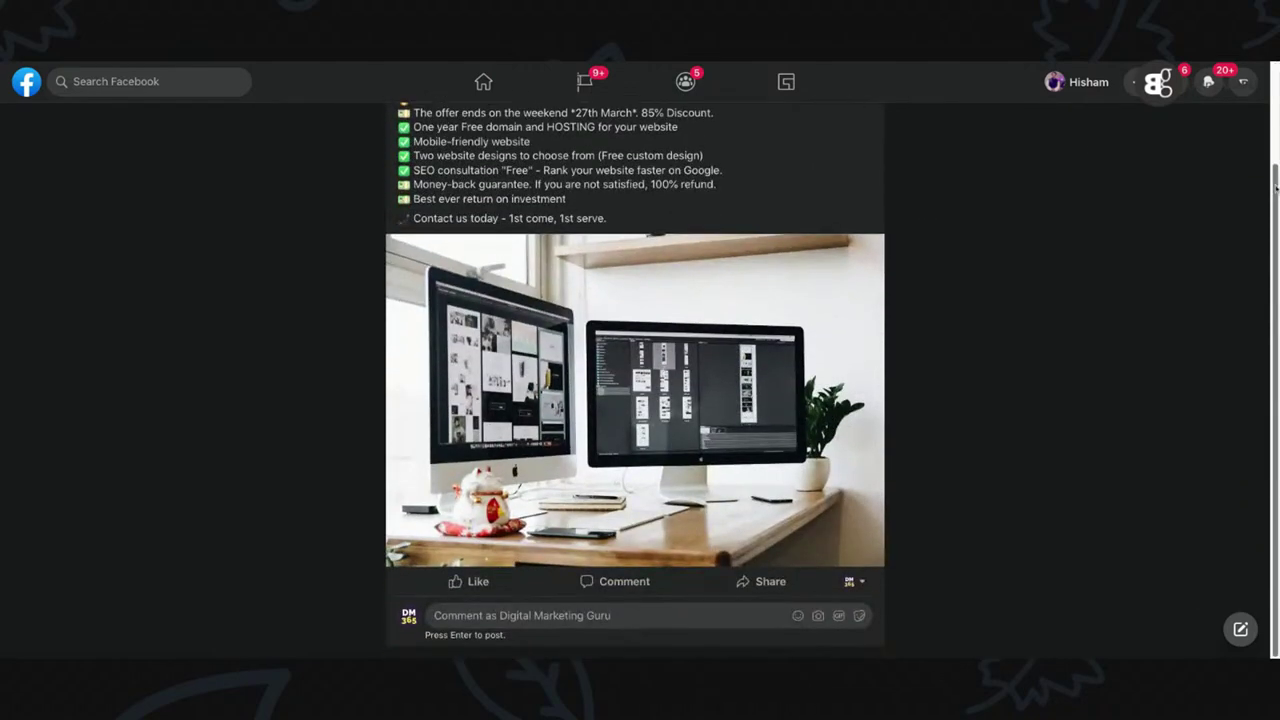
pyautogui.scroll(1, 1276, 188)
pyautogui.scroll(-1, 1276, 188)
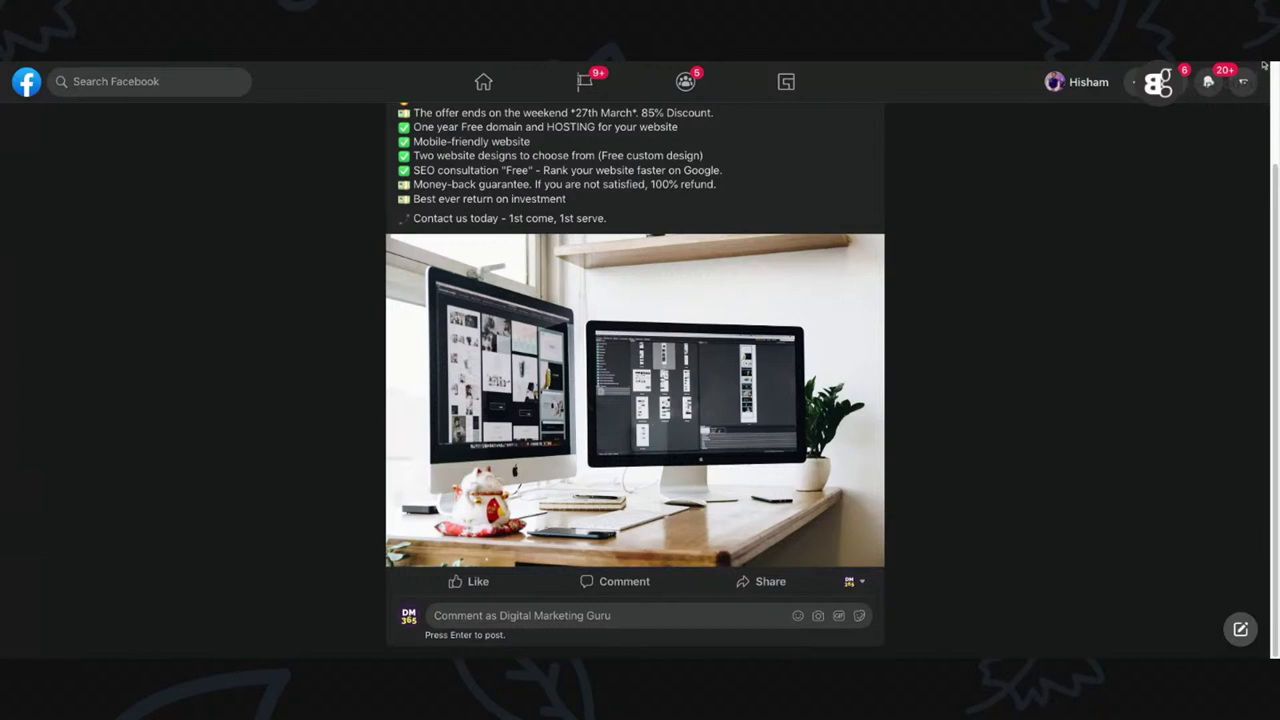
pyautogui.hotkey('ctrl', '-')
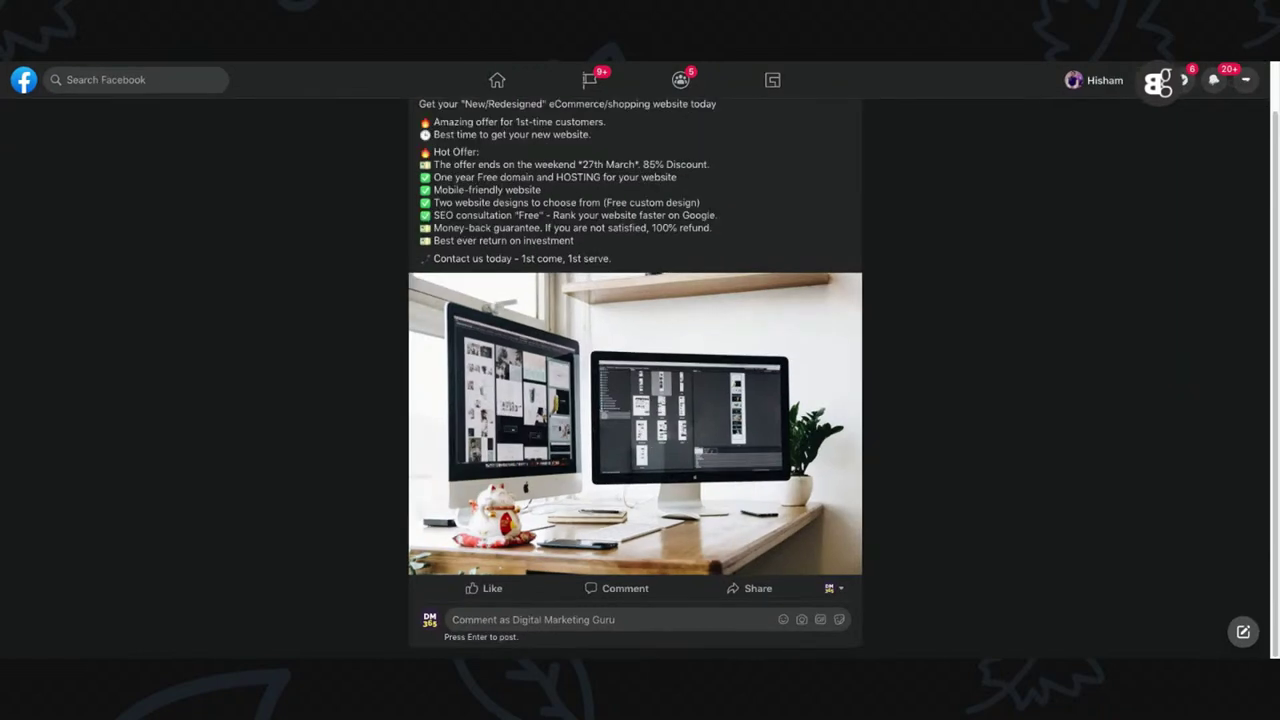
pyautogui.hotkey('ctrl', '-')
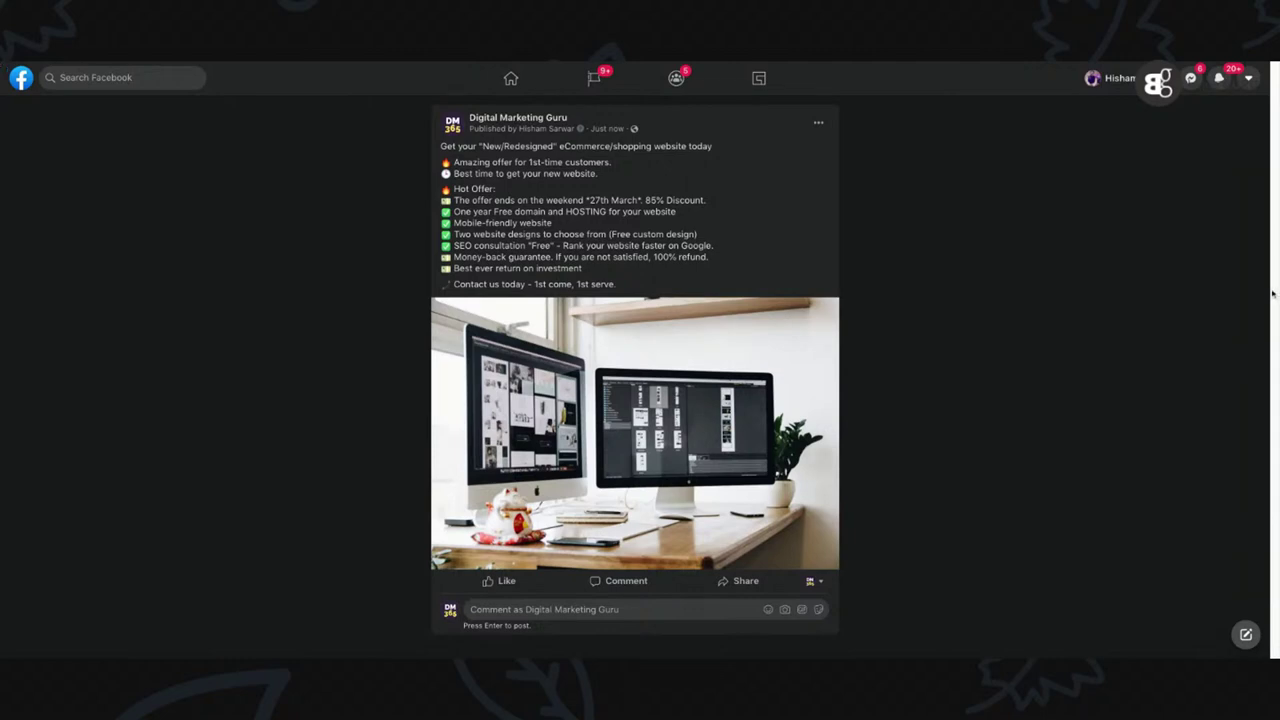
# - Return from the single post view to the Digital Marketing Guru page and look over its feed
pyautogui.press('F5')
pyautogui.click(520, 120)
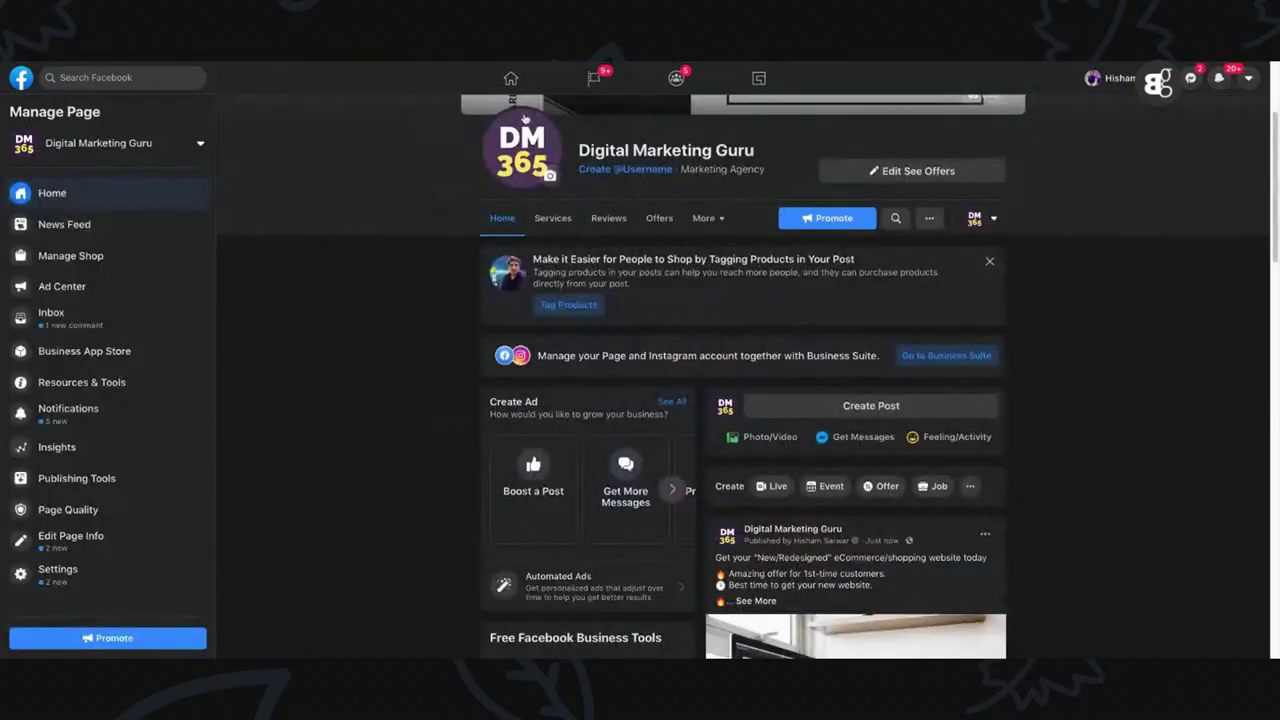
pyautogui.scroll(-4, 1274, 133)
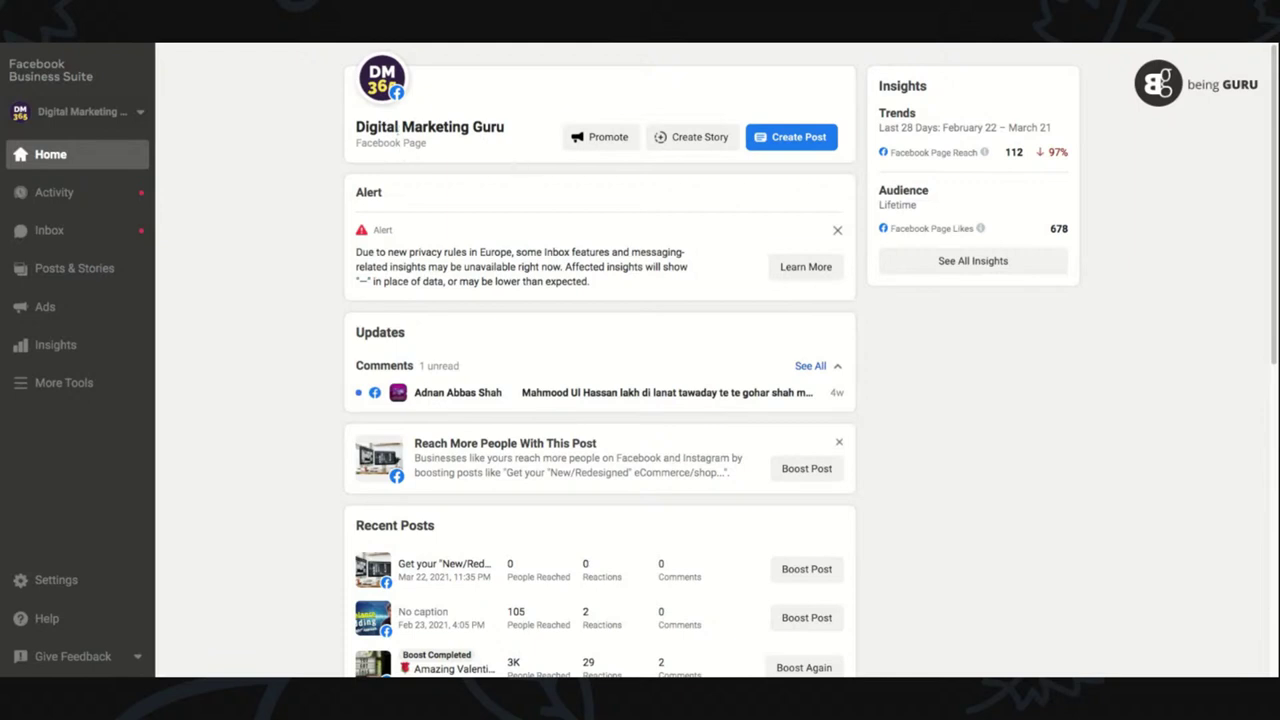
# - Open the ads overview in Facebook Business Suite and review the reach and spend of past message ads
pyautogui.click(49, 312)
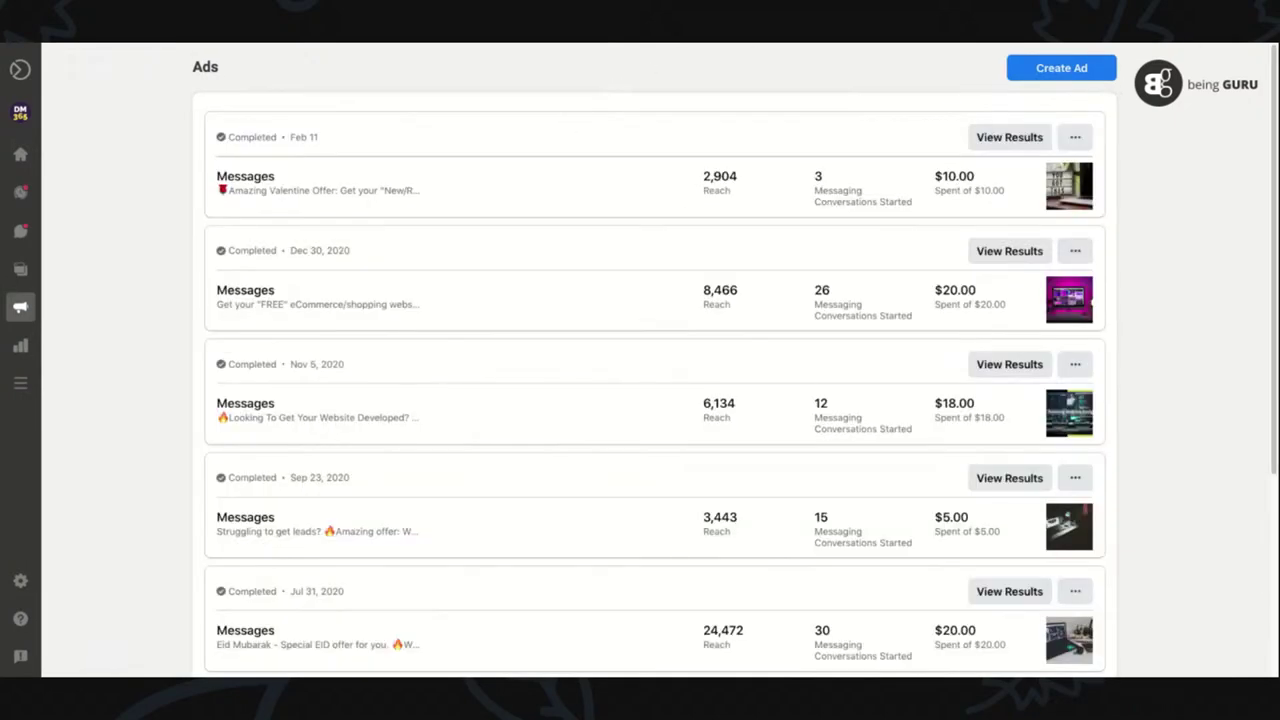
pyautogui.scroll(-2, 1275, 160)
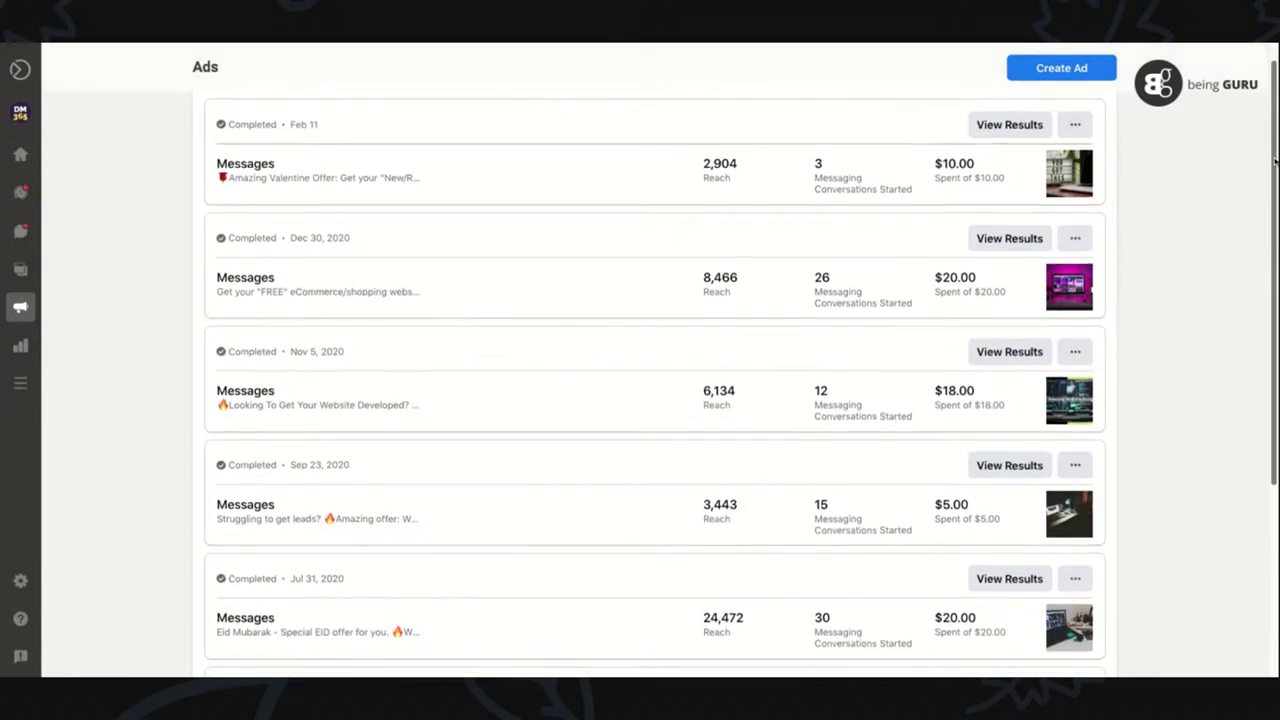
pyautogui.scroll(-5, 1275, 160)
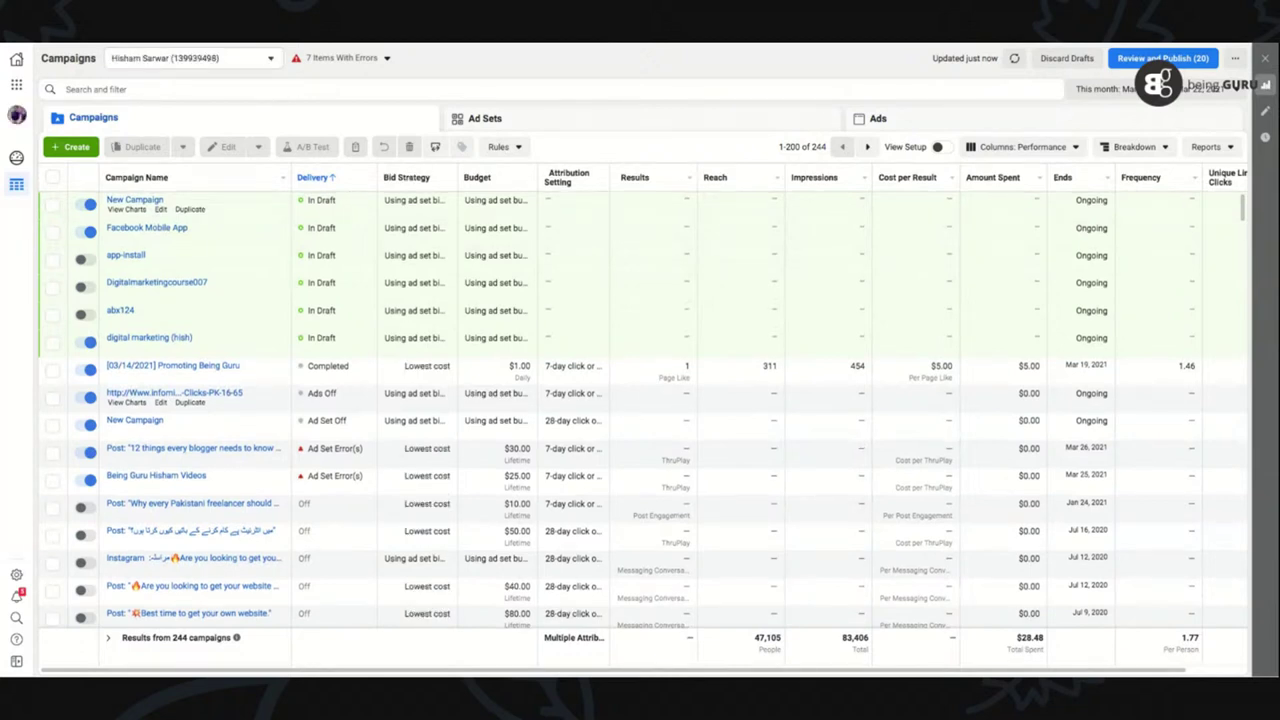
# - Try to create a new campaign with the Engagement objective and Post engagement type, expanding the optional campaign naming section
pyautogui.click(70, 147)
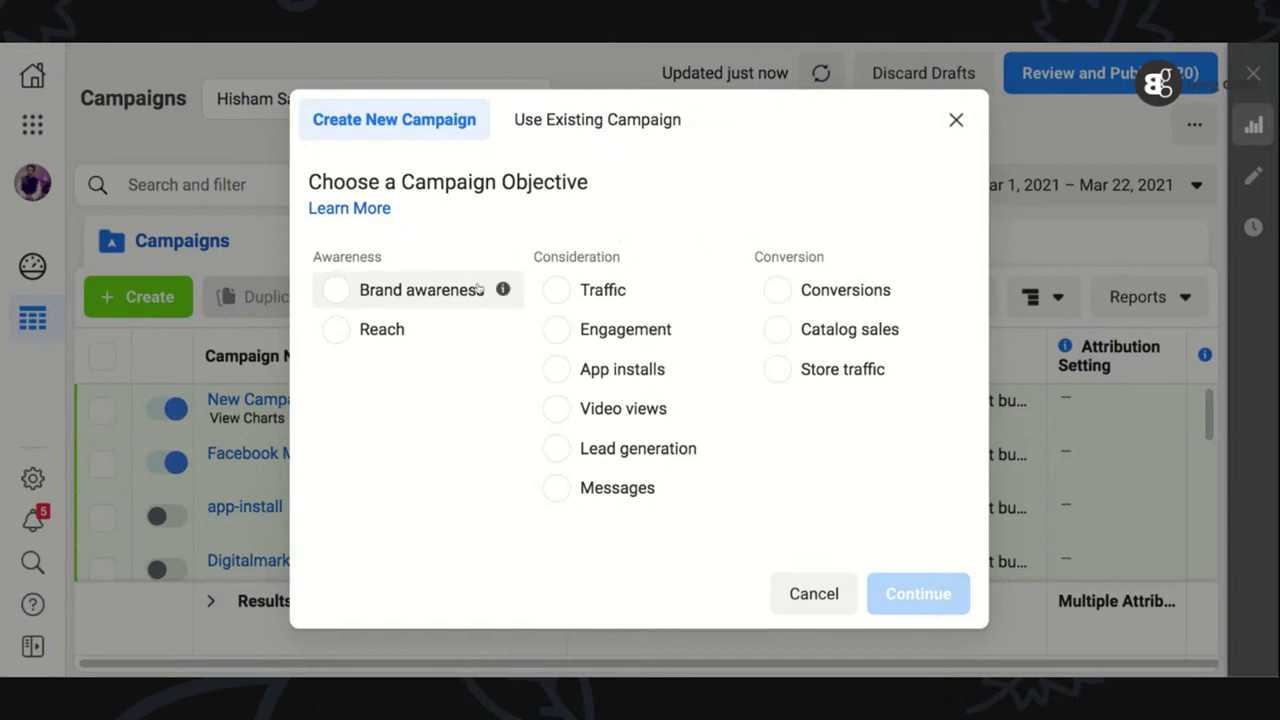
pyautogui.click(553, 330)
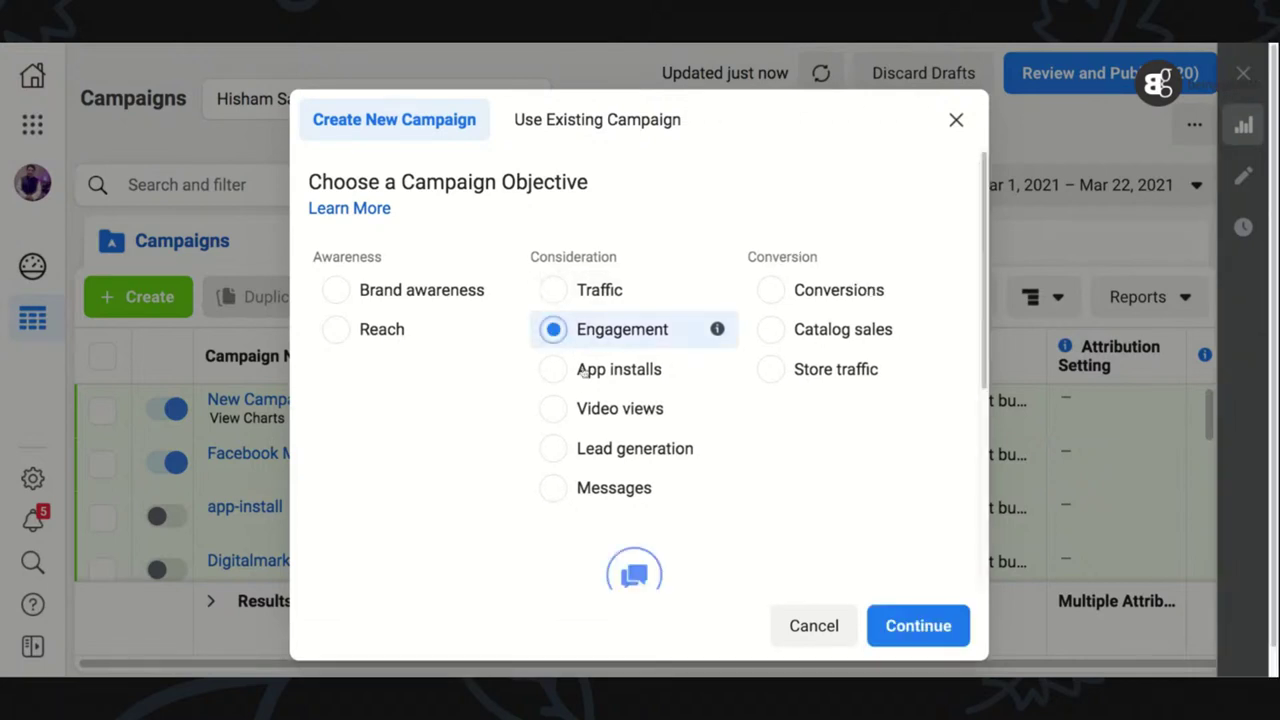
pyautogui.scroll(-2, 985, 380)
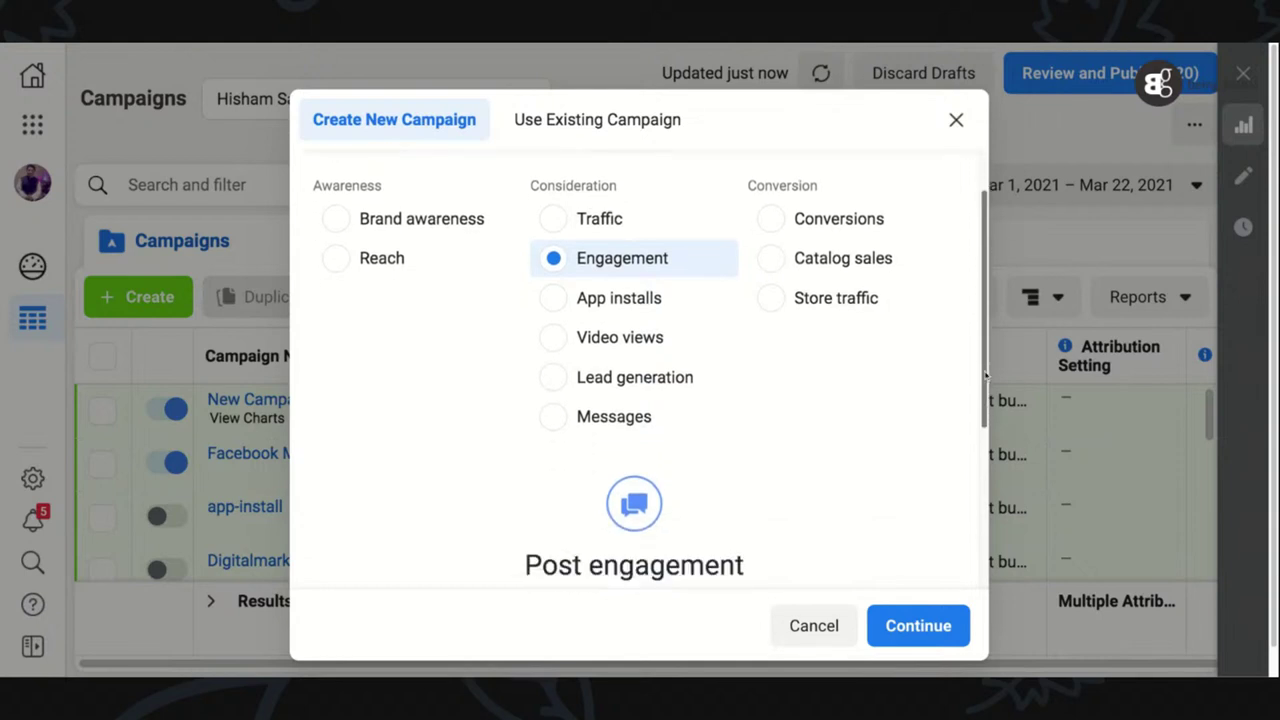
pyautogui.scroll(-3, 985, 375)
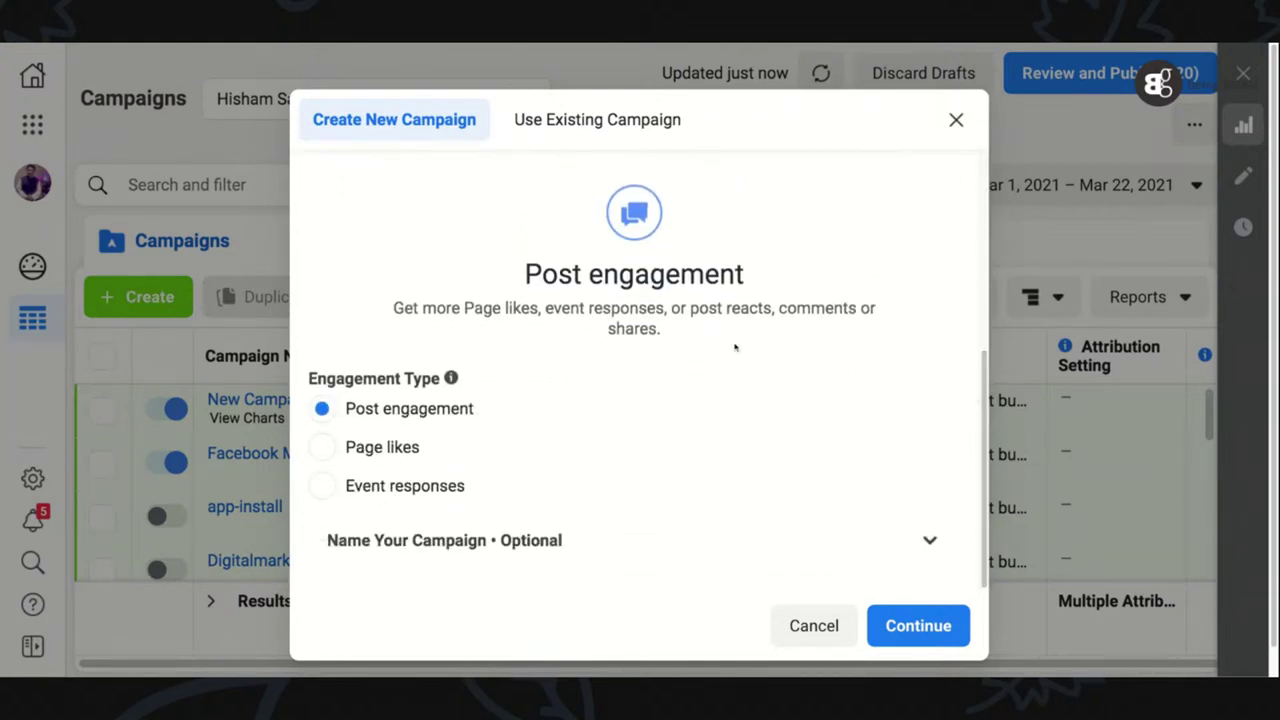
pyautogui.moveTo(453, 390)
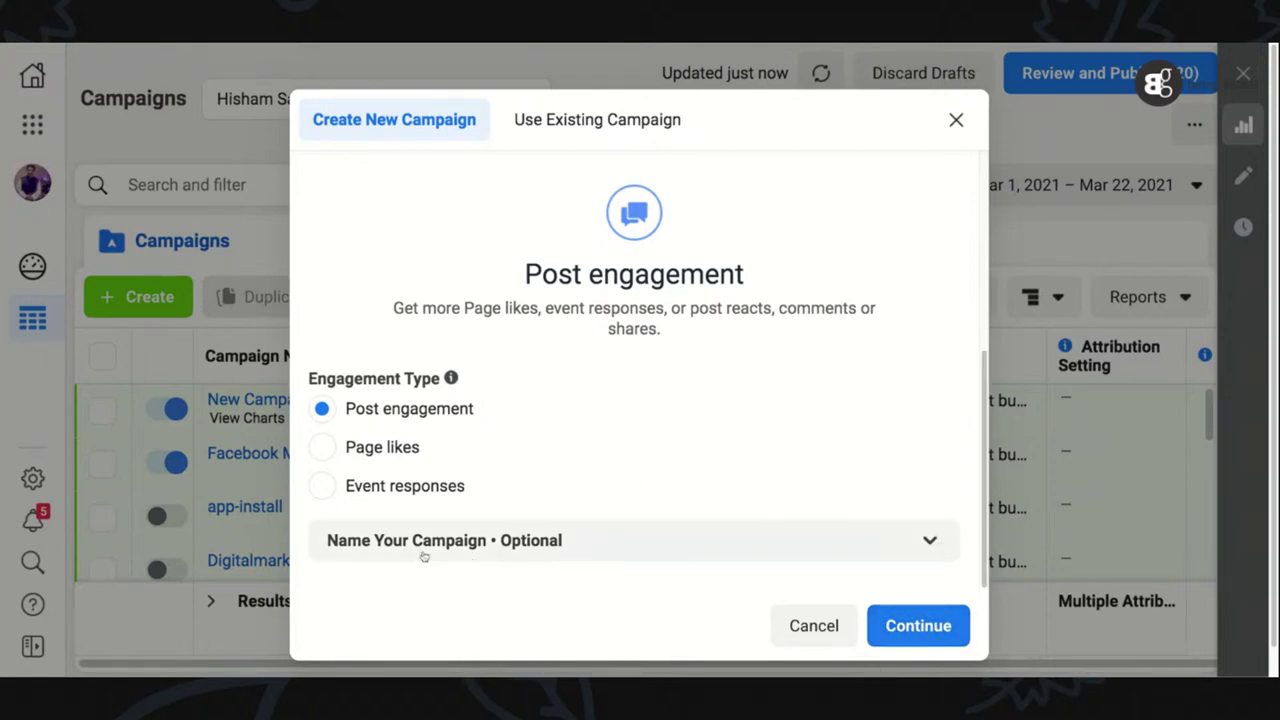
pyautogui.click(925, 542)
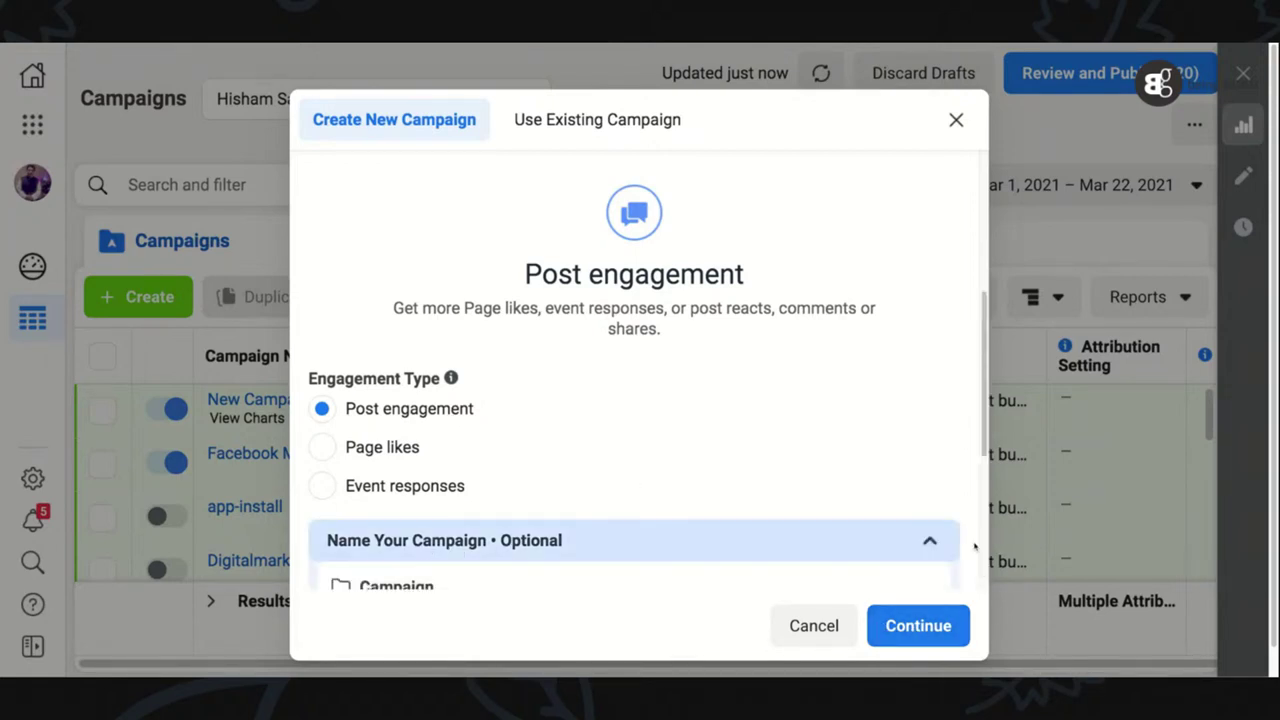
pyautogui.click(988, 450)
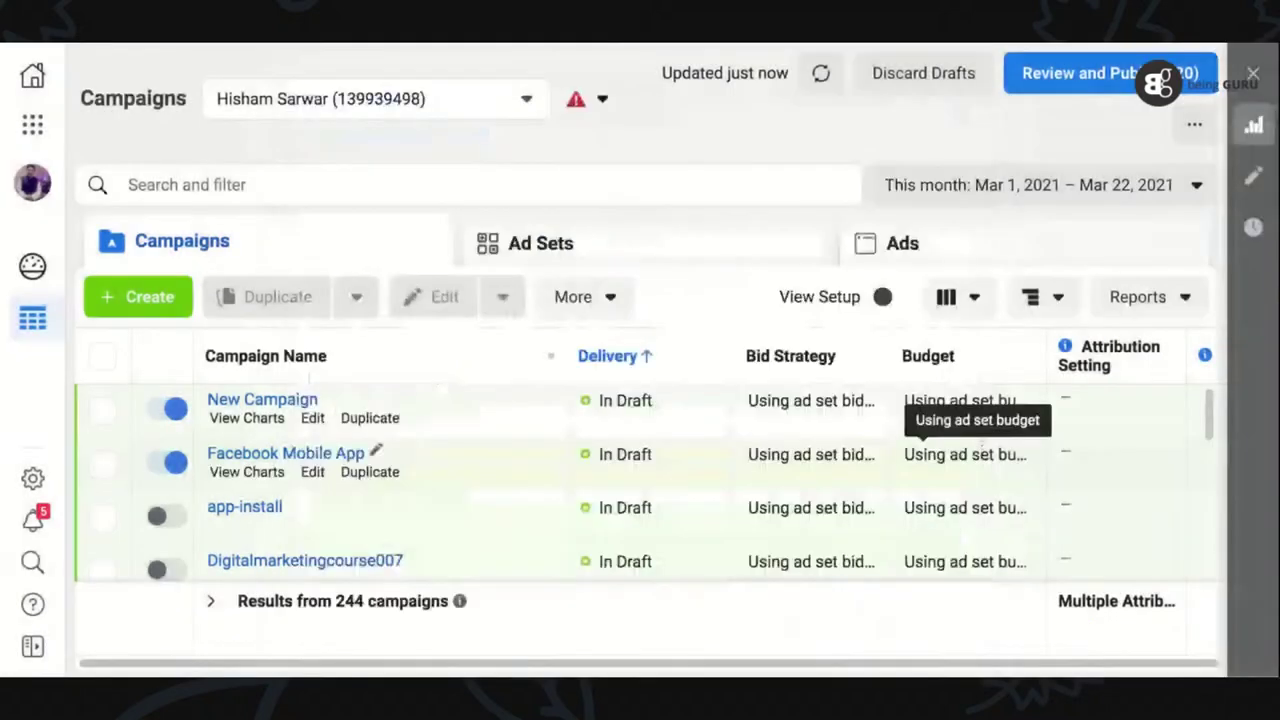
pyautogui.click(985, 455)
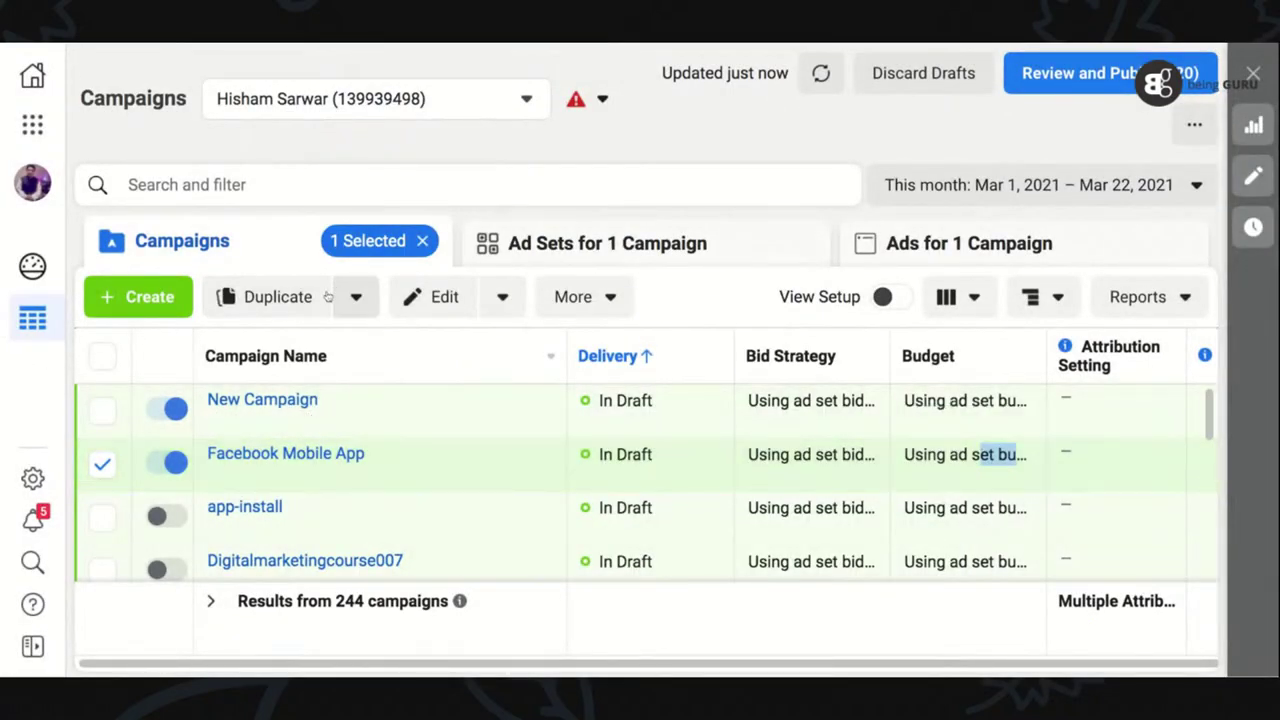
pyautogui.click(153, 303)
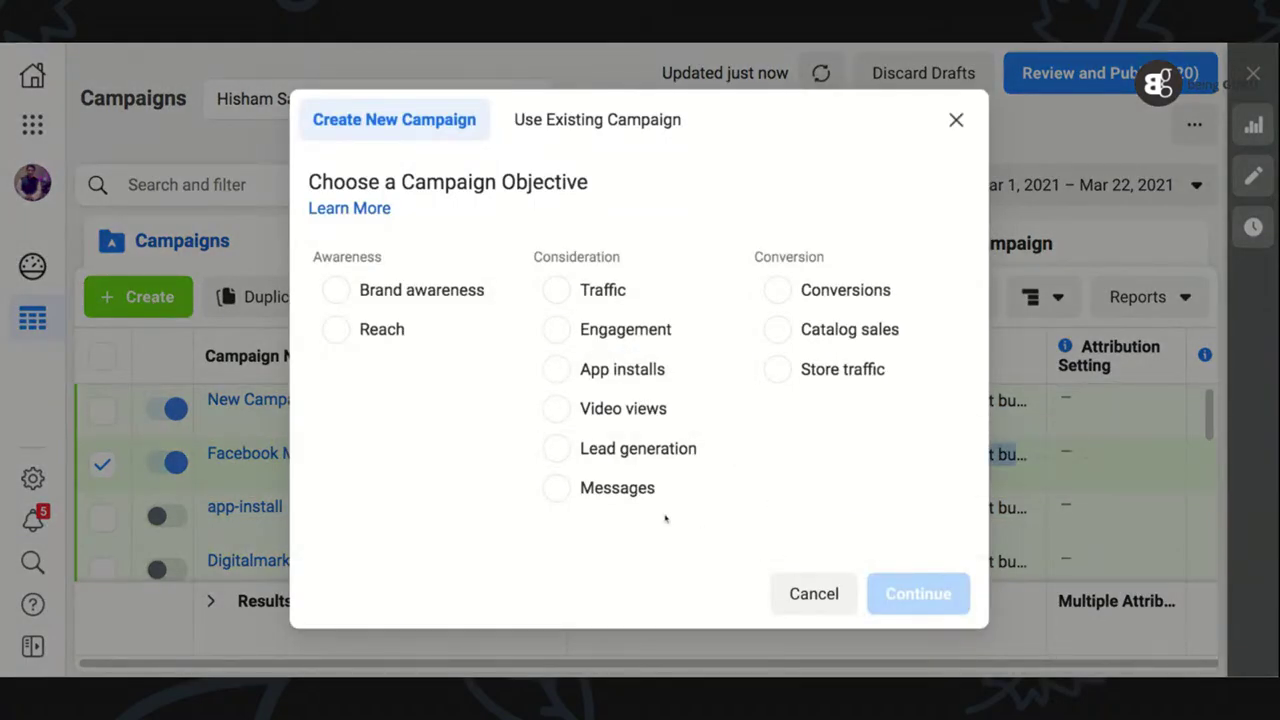
pyautogui.moveTo(724, 487)
pyautogui.click(1005, 450)
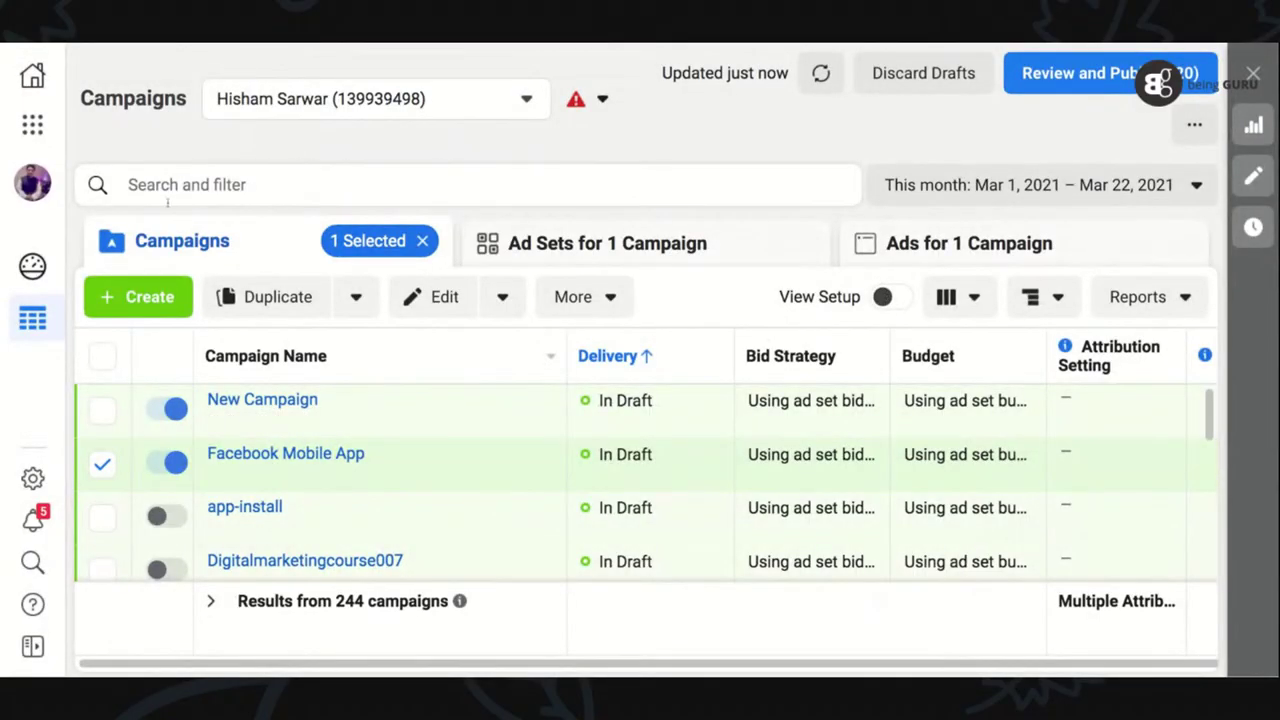
# - Start a new campaign with the Conversions objective and expand the optional campaign naming section
pyautogui.click(140, 297)
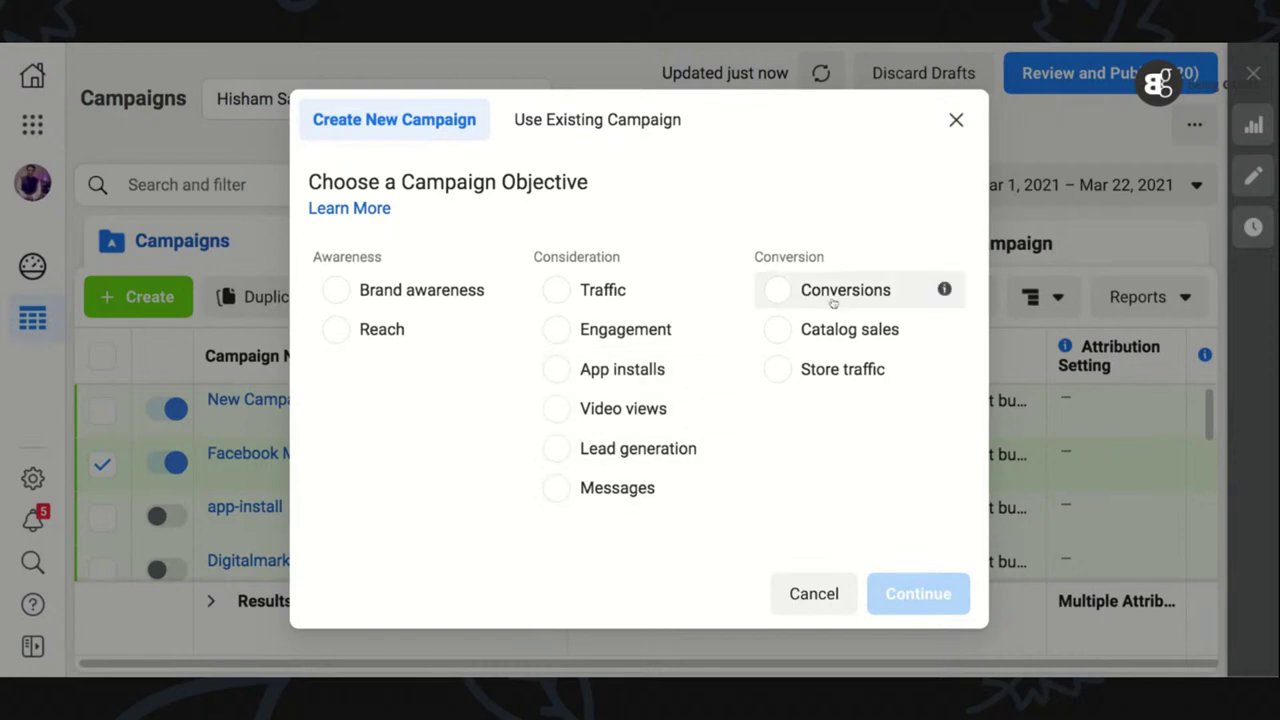
pyautogui.click(772, 290)
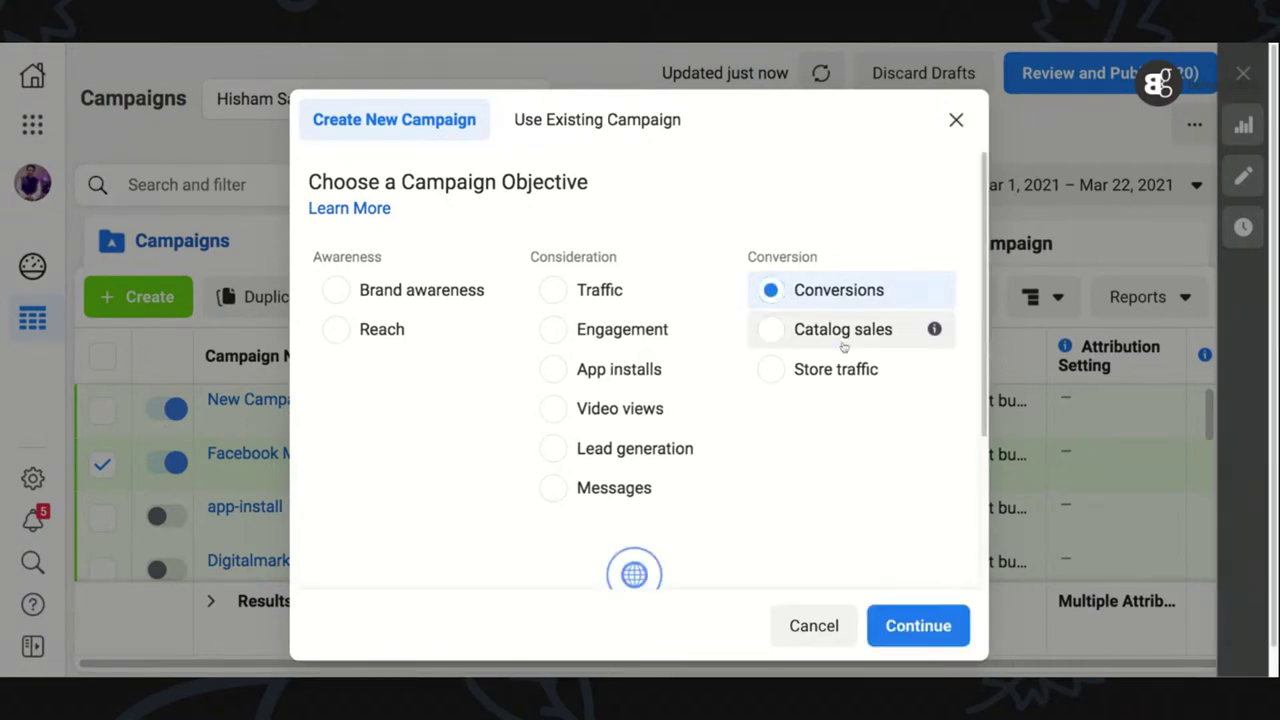
pyautogui.scroll(-1, 985, 343)
pyautogui.scroll(-2, 985, 343)
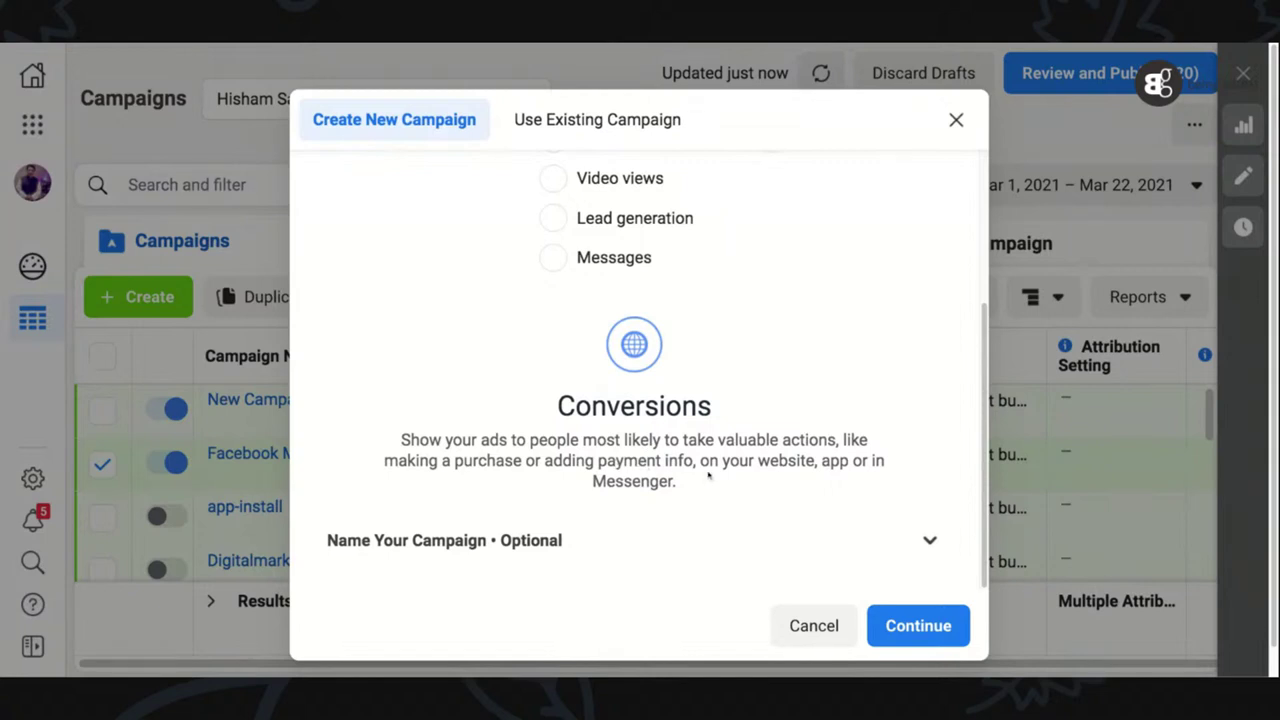
pyautogui.click(930, 541)
pyautogui.scroll(-1, 985, 430)
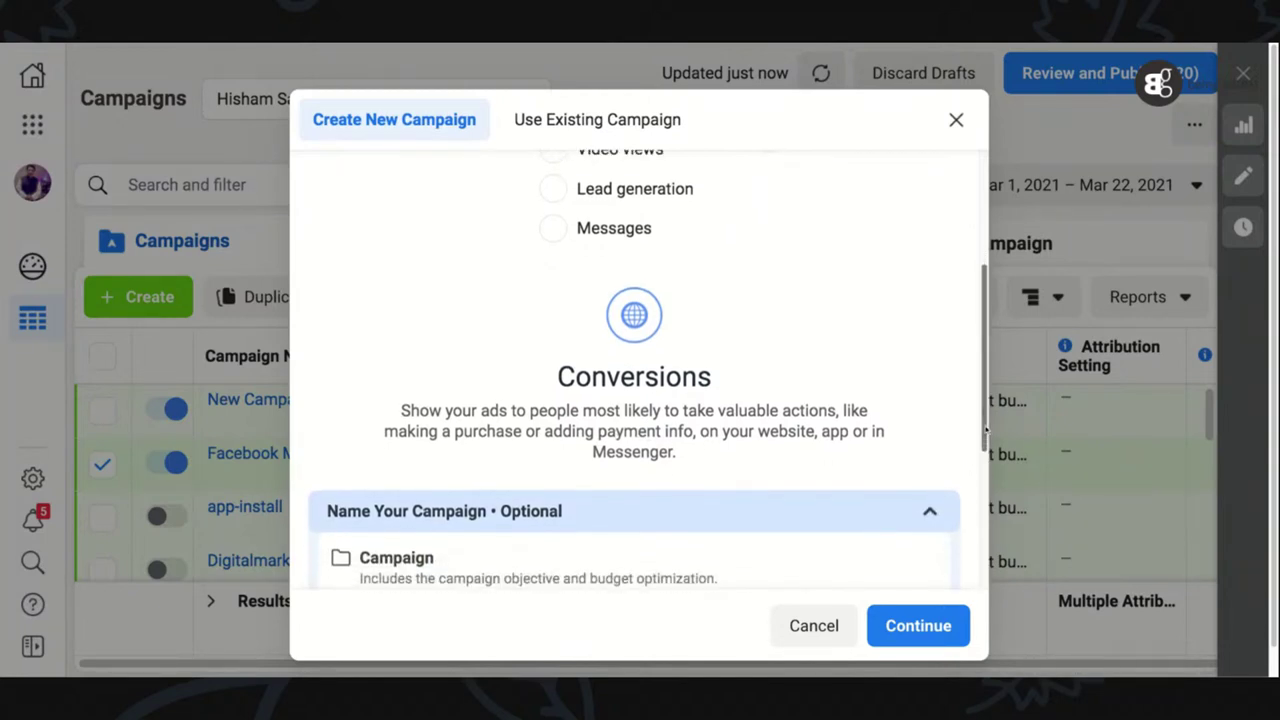
pyautogui.scroll(-5, 985, 430)
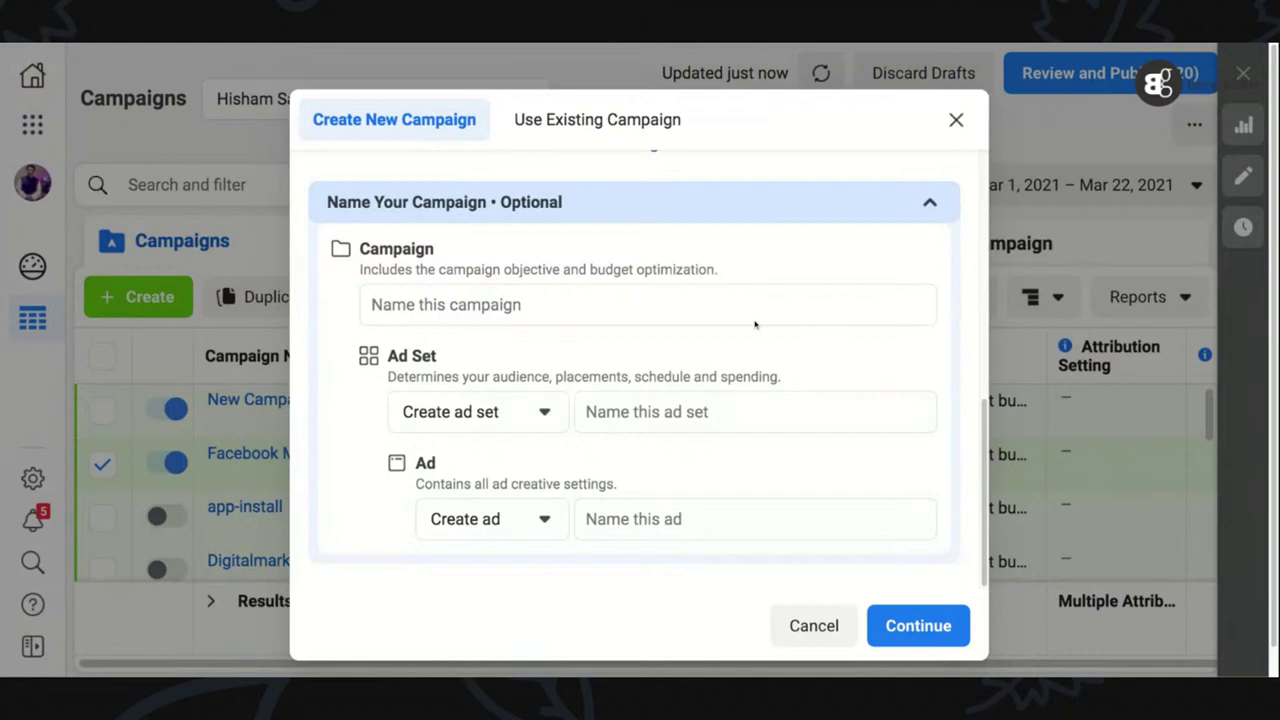
# - Enter "website development campain" as the name of the new campaign
pyautogui.click(492, 313)
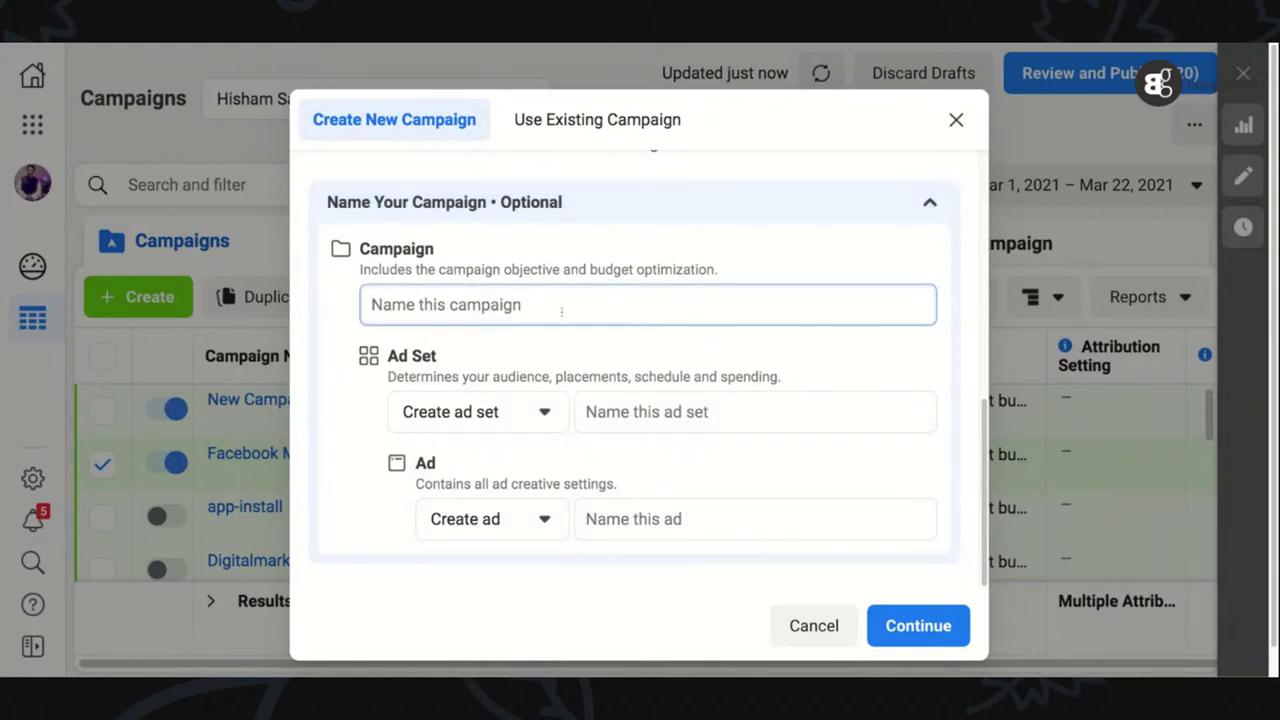
pyautogui.write('w')
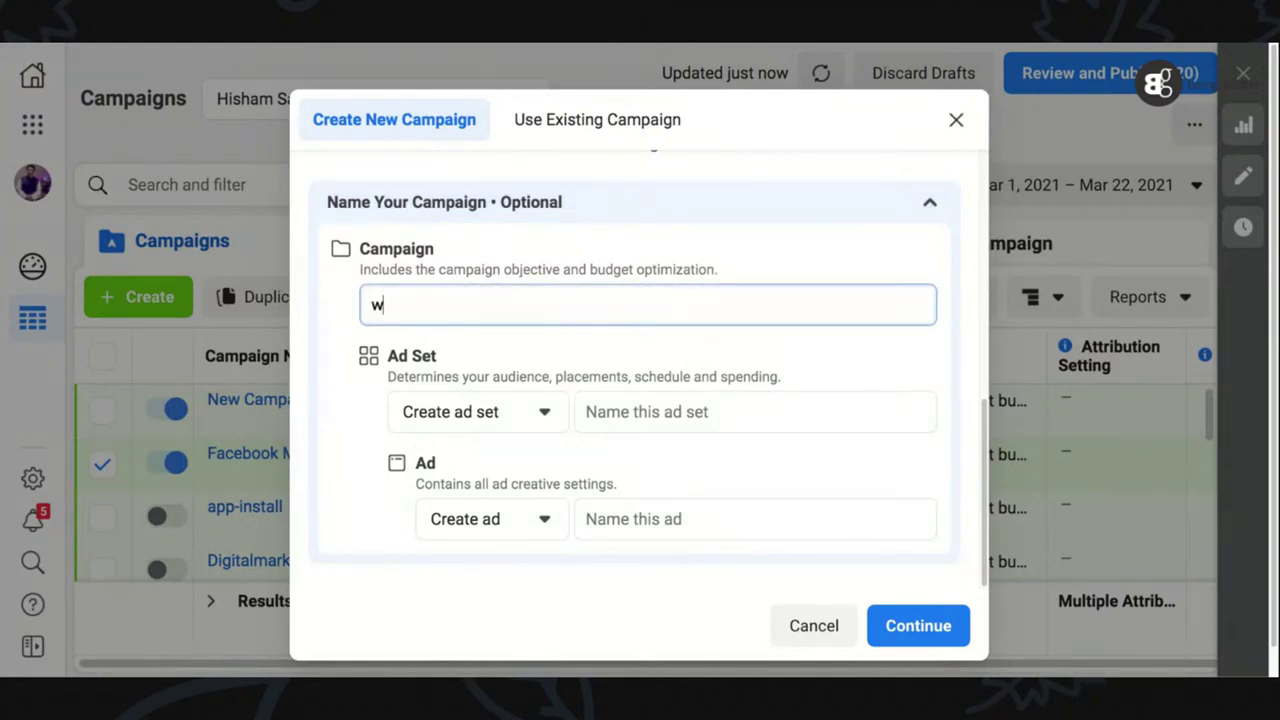
pyautogui.write('ebsite deve')
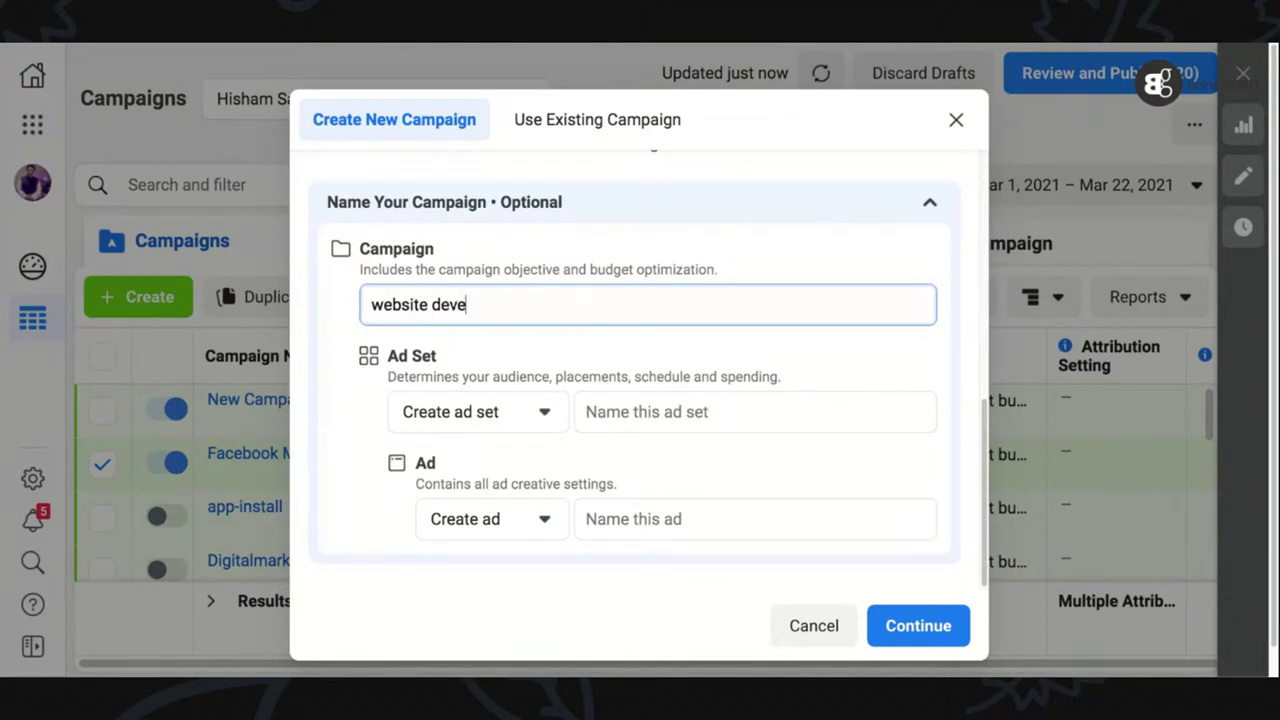
pyautogui.write('lopment campain')
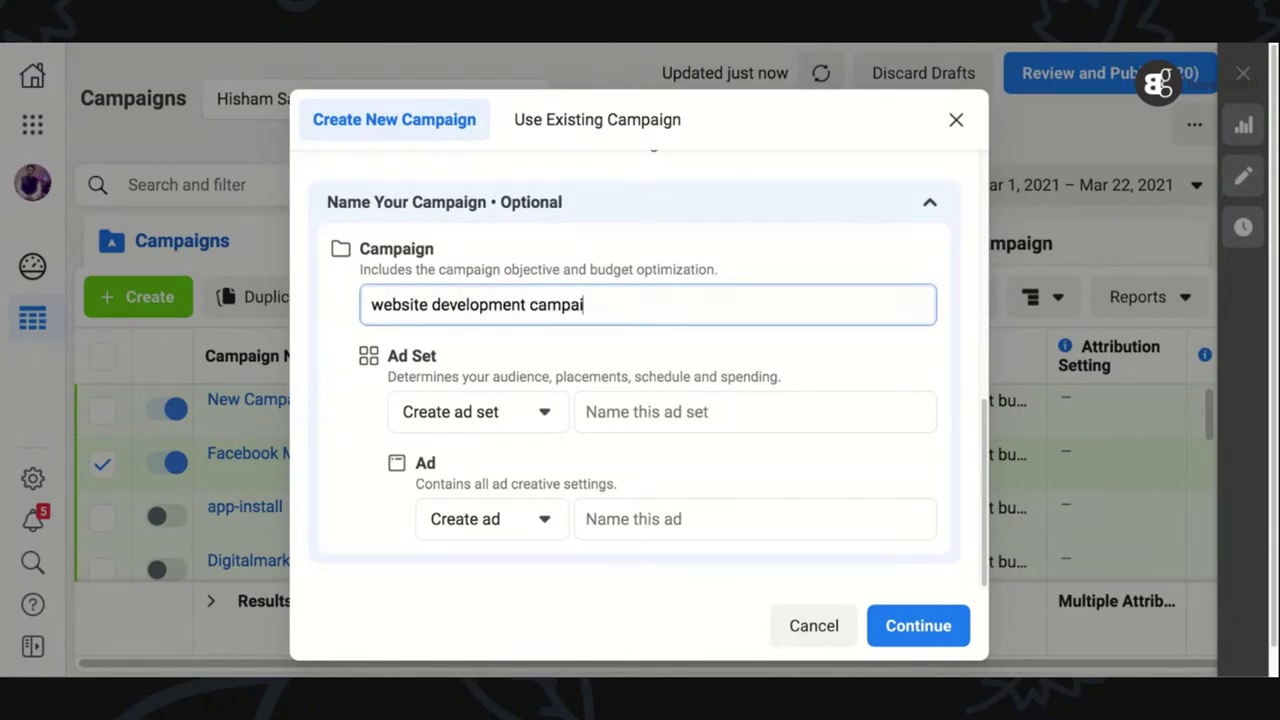
# - Name the new ad set "sell website development"
pyautogui.click(628, 408)
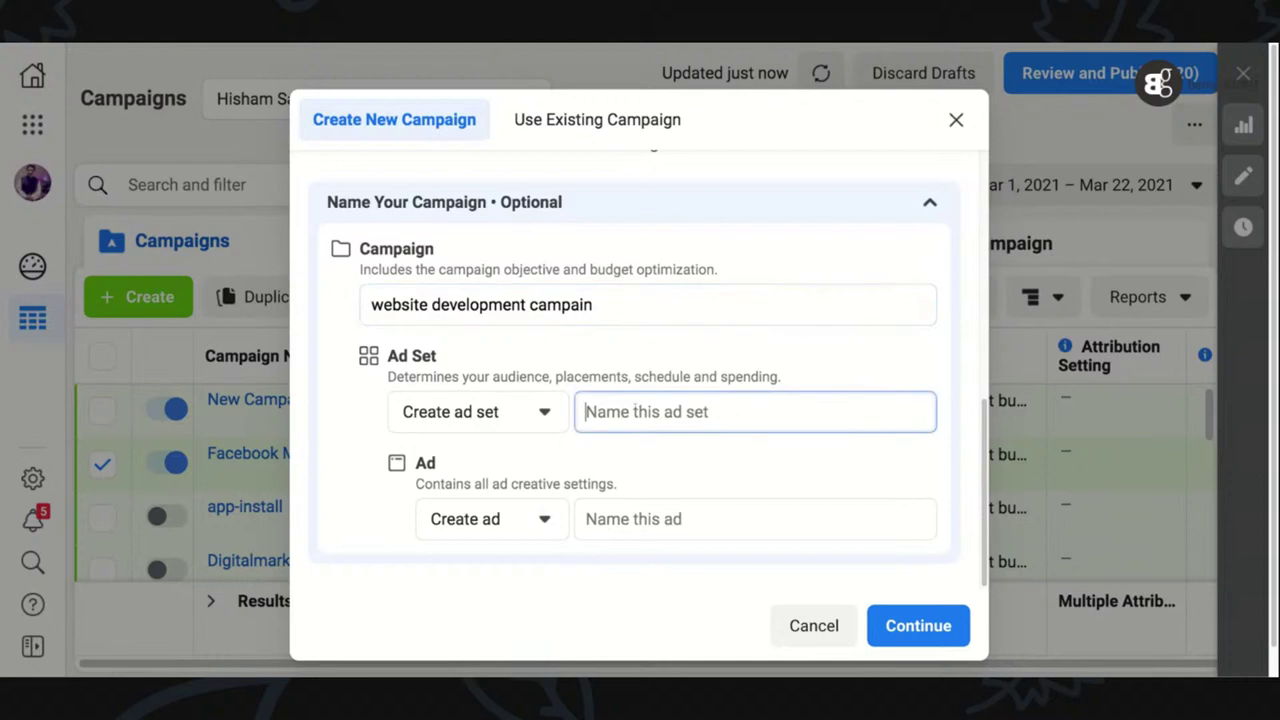
pyautogui.write('sell ')
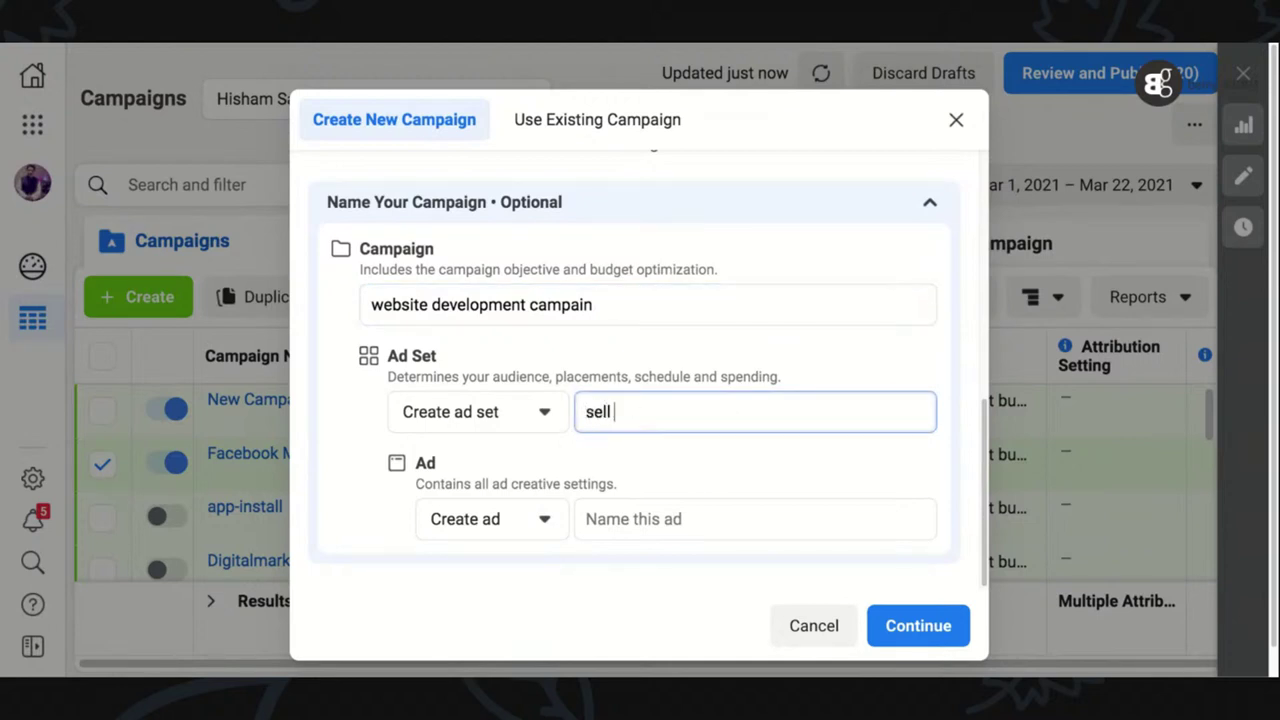
pyautogui.write('website develoopmen')
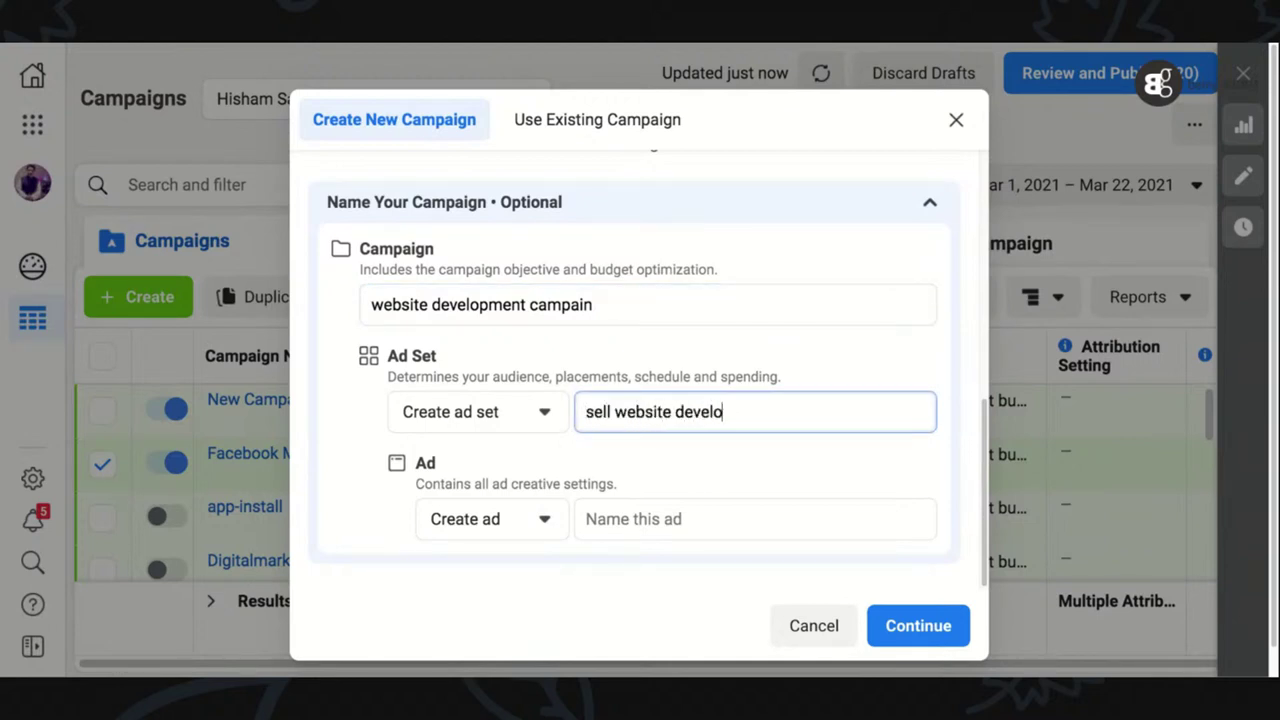
pyautogui.press('BackSpace')
pyautogui.press('BackSpace')
pyautogui.press('BackSpace')
pyautogui.press('BackSpace')
pyautogui.press('BackSpace')
pyautogui.write('pment')
# - Name the new ad "sell website AD"
pyautogui.click(666, 519)
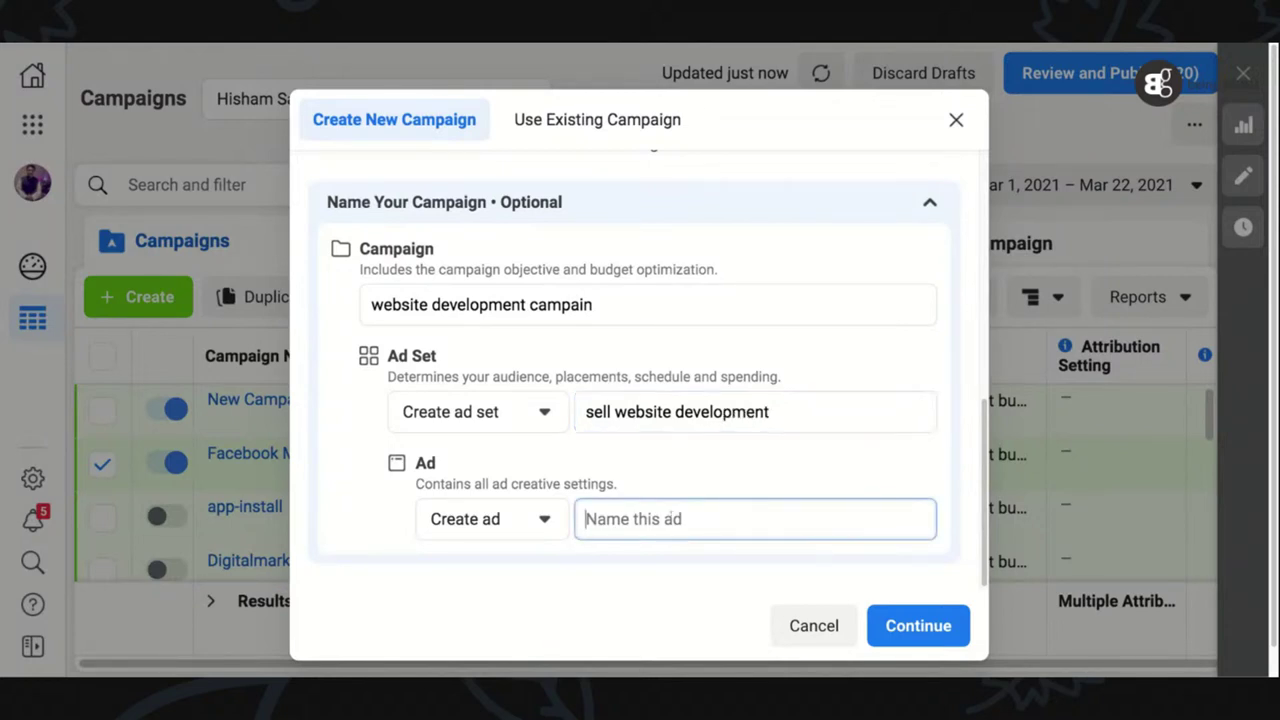
pyautogui.write('sell ')
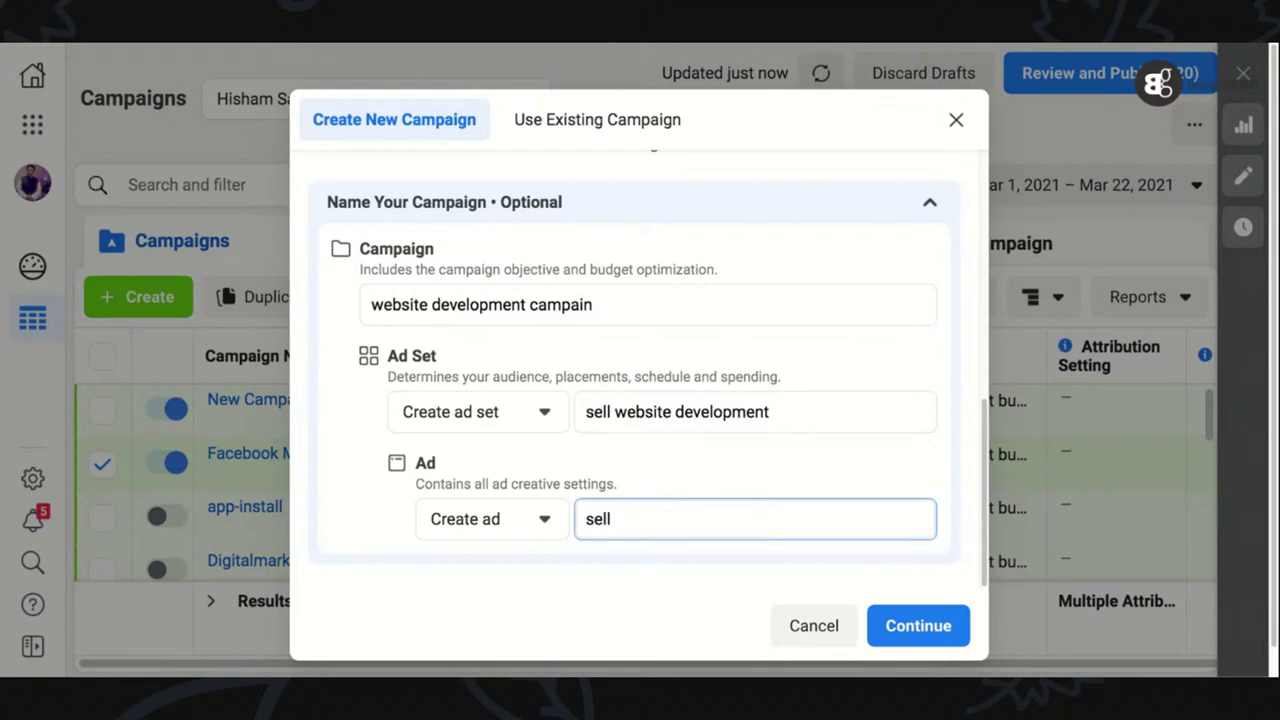
pyautogui.write('website AD')
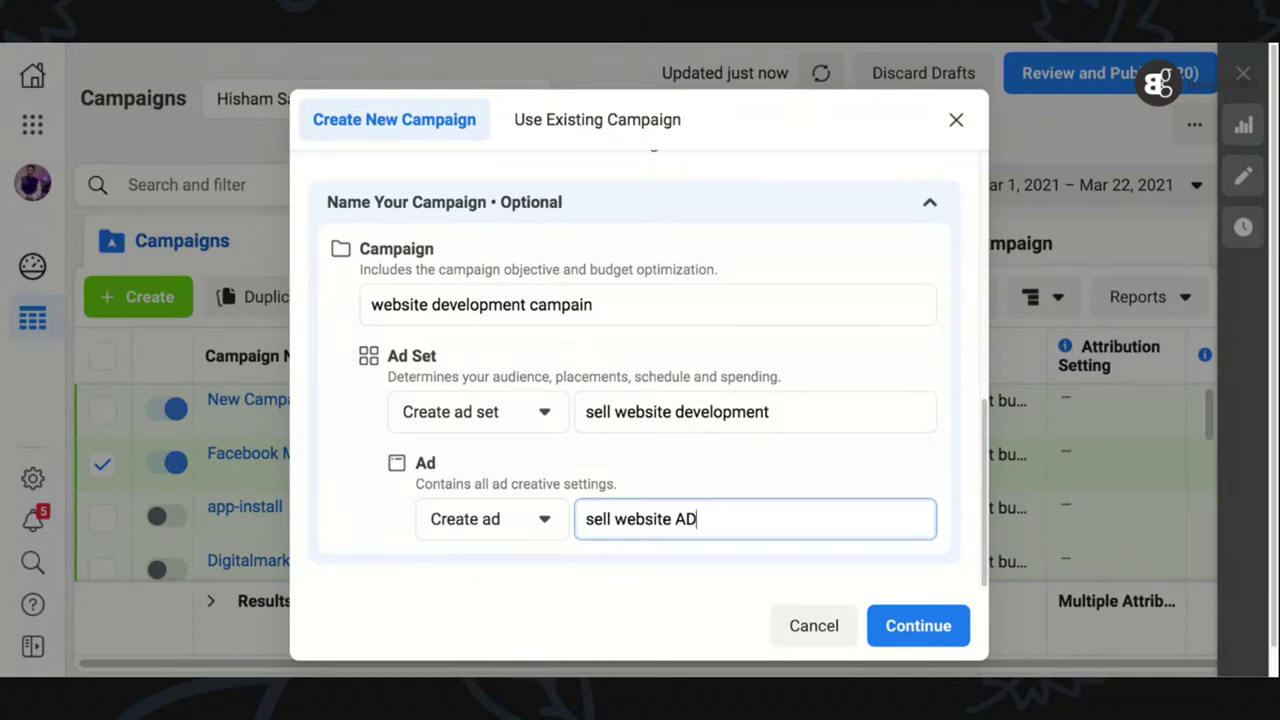
pyautogui.click(629, 347)
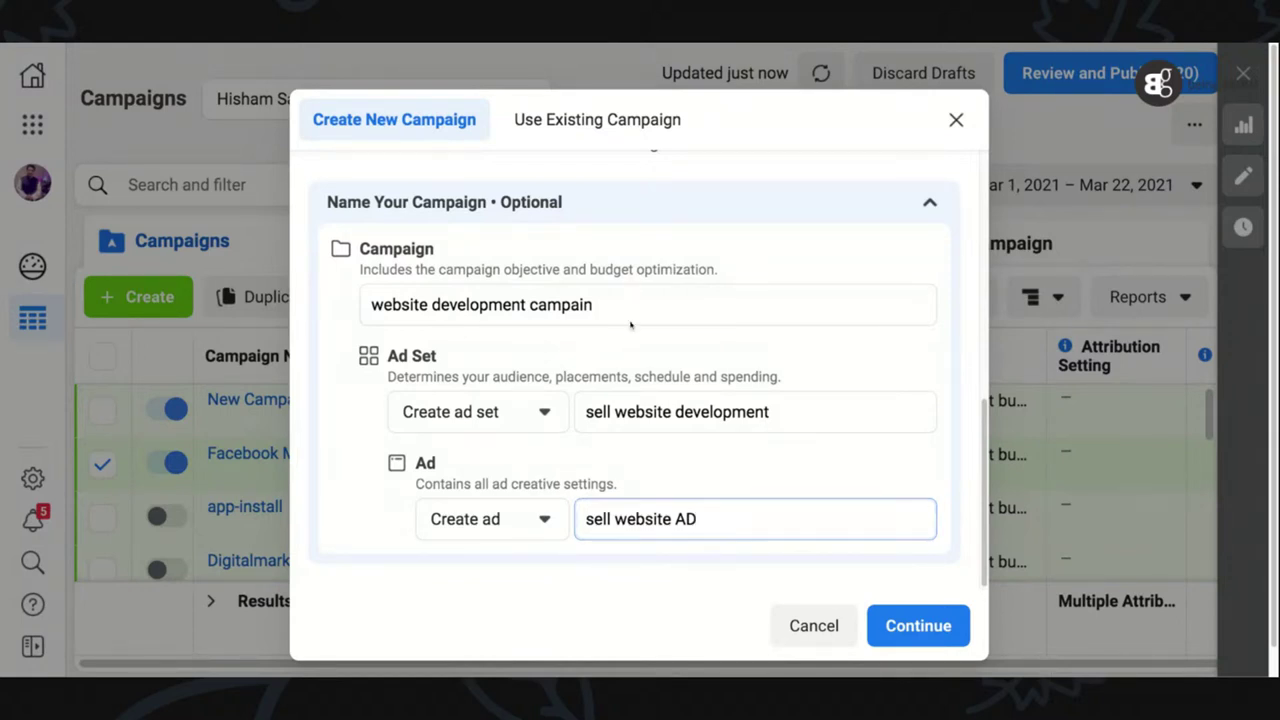
# - Correct the campaign name to "website development campaign" and continue to the draft campaign's settings
pyautogui.click(622, 303)
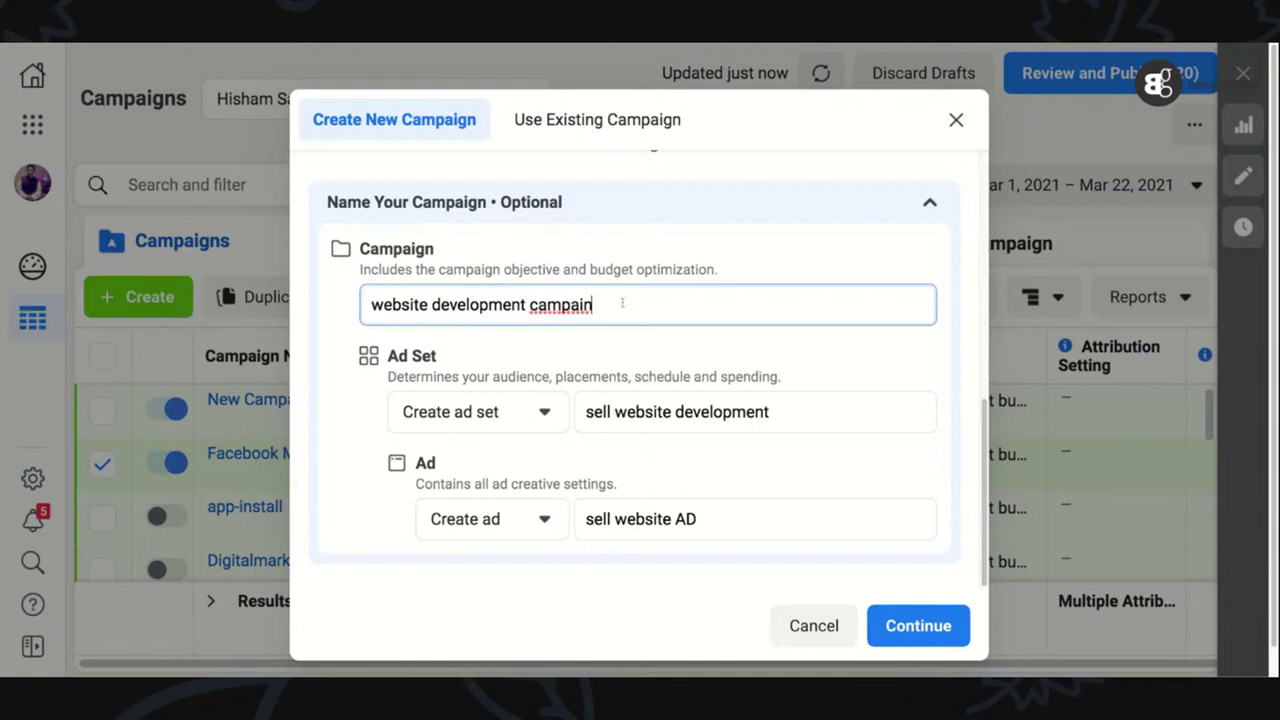
pyautogui.press('Left')
pyautogui.write('g')
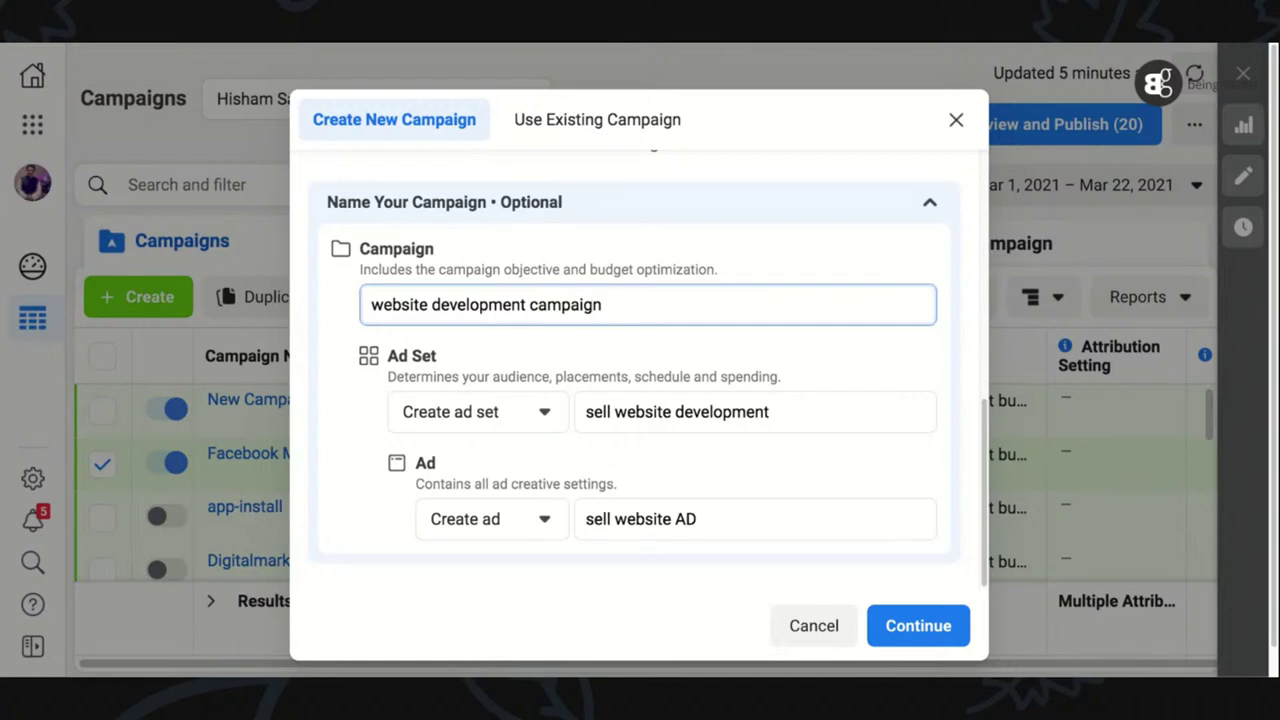
pyautogui.click(756, 54)
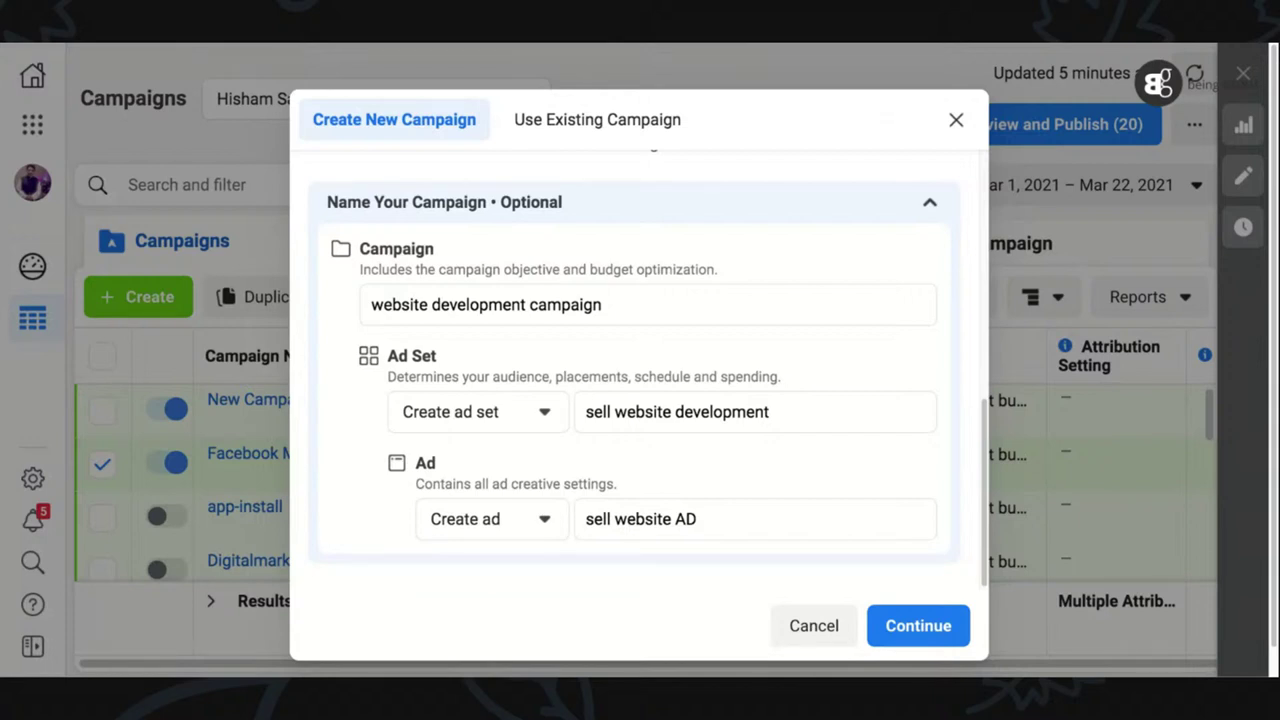
pyautogui.click(921, 635)
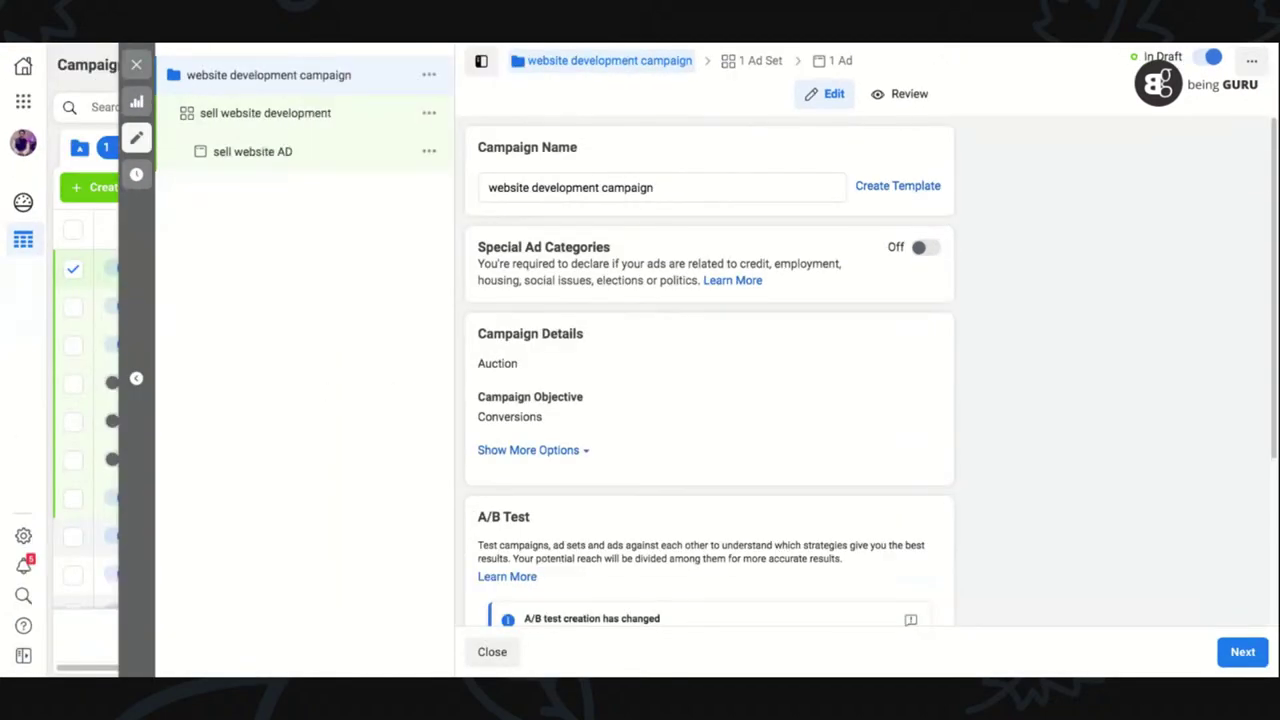
# - Review the campaign-level settings, including the additional campaign details, A/B test and Campaign Budget Optimization sections
pyautogui.scroll(-1, 1276, 237)
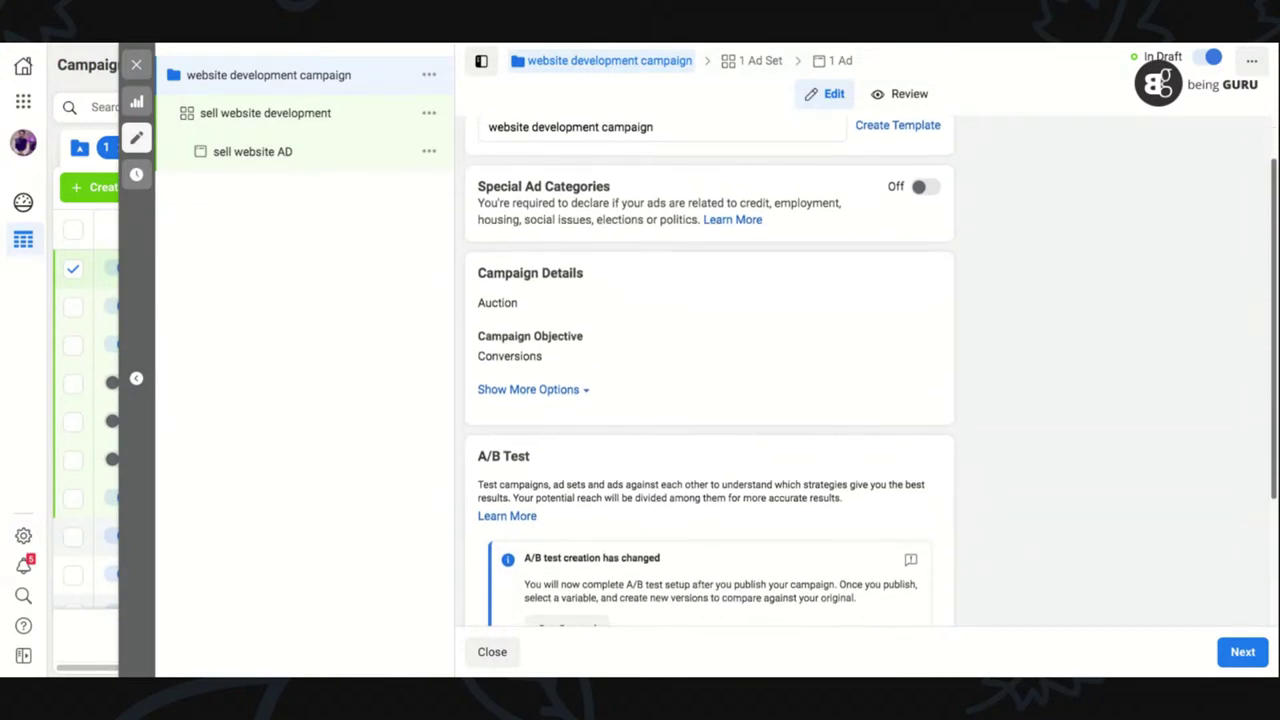
pyautogui.scroll(-1, 1276, 237)
pyautogui.scroll(2, 1276, 237)
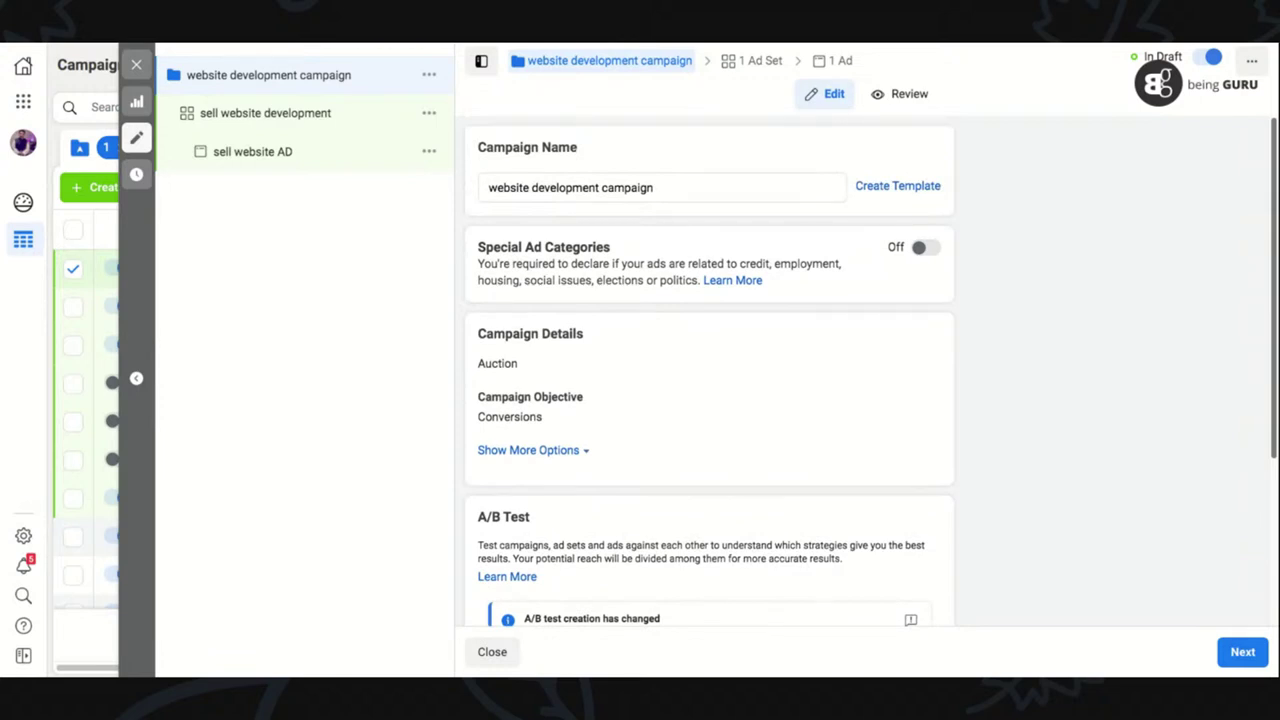
pyautogui.click(527, 451)
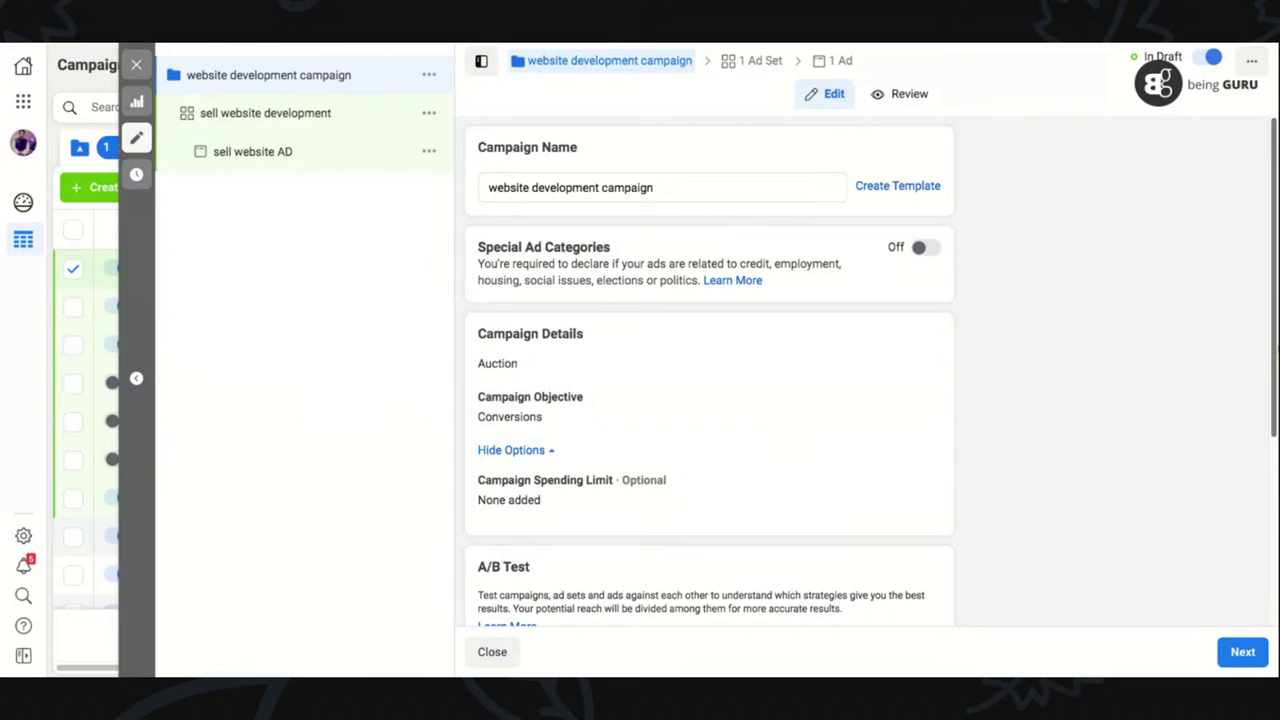
pyautogui.scroll(-2, 1276, 347)
pyautogui.scroll(-2, 1276, 347)
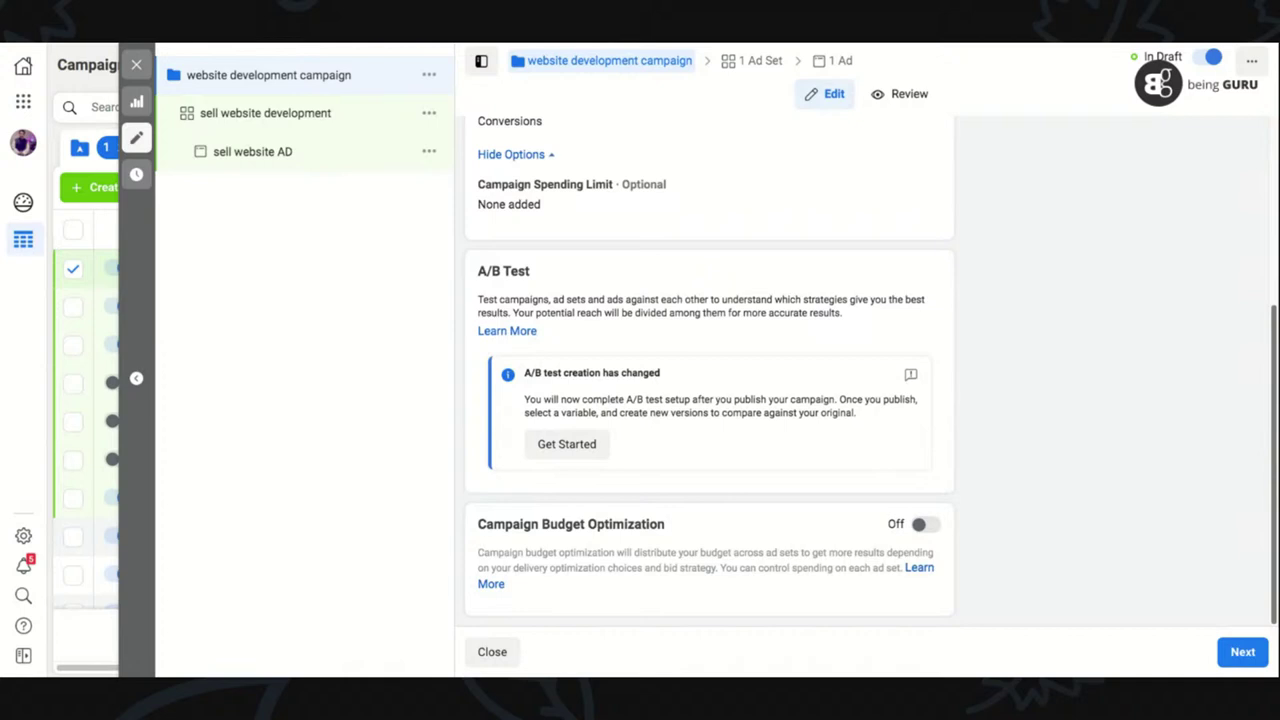
pyautogui.scroll(4, 1276, 347)
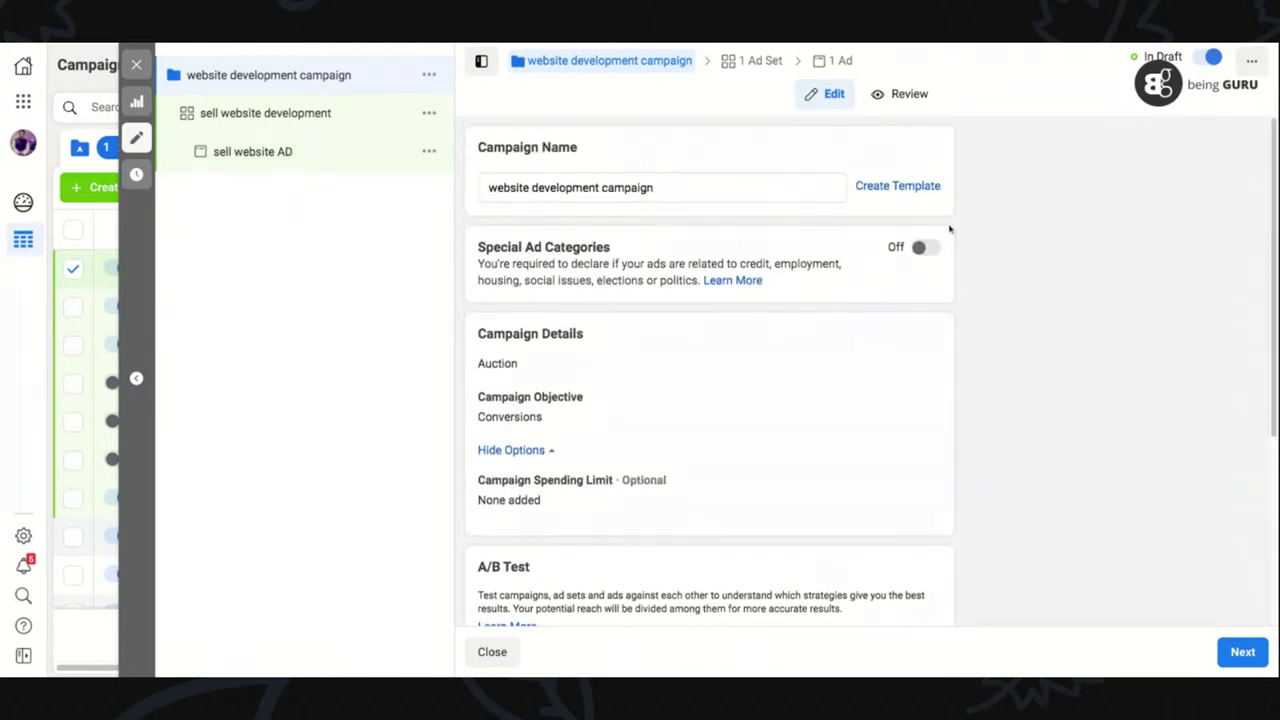
pyautogui.scroll(-4, 1274, 215)
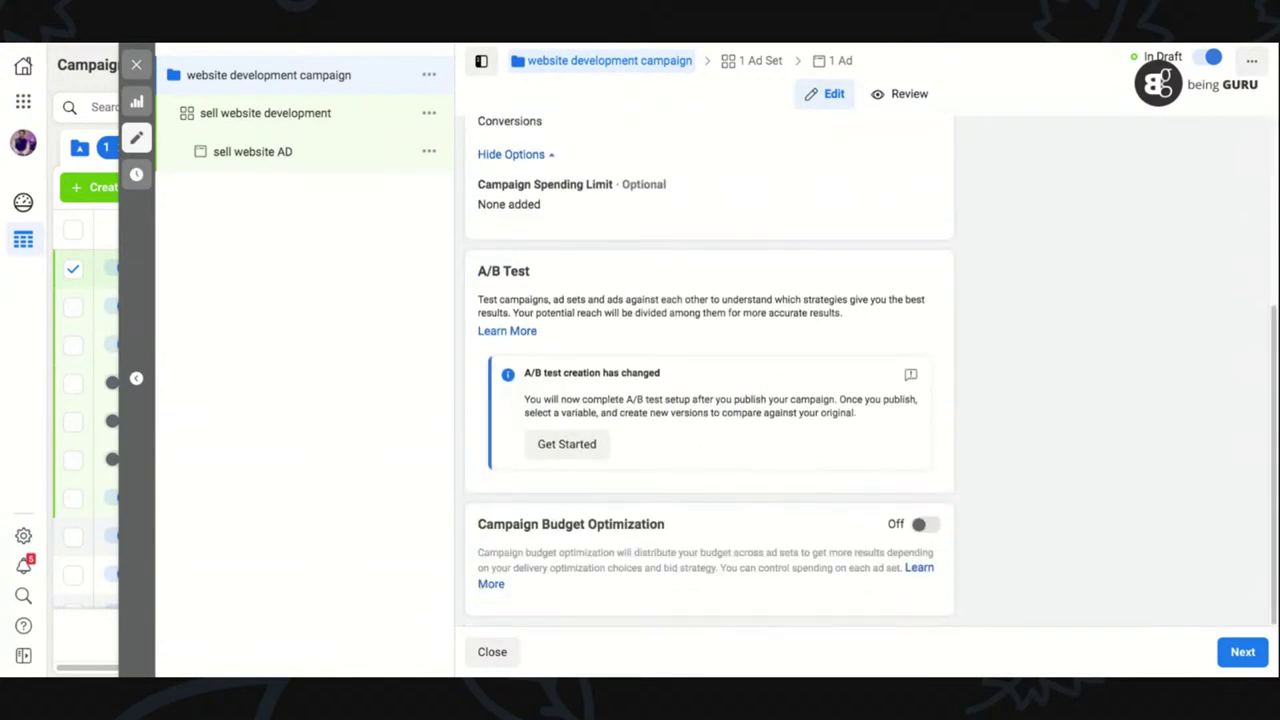
# - Proceed to the "sell website development" ad set and set its conversion event location to Messenger
pyautogui.click(1250, 653)
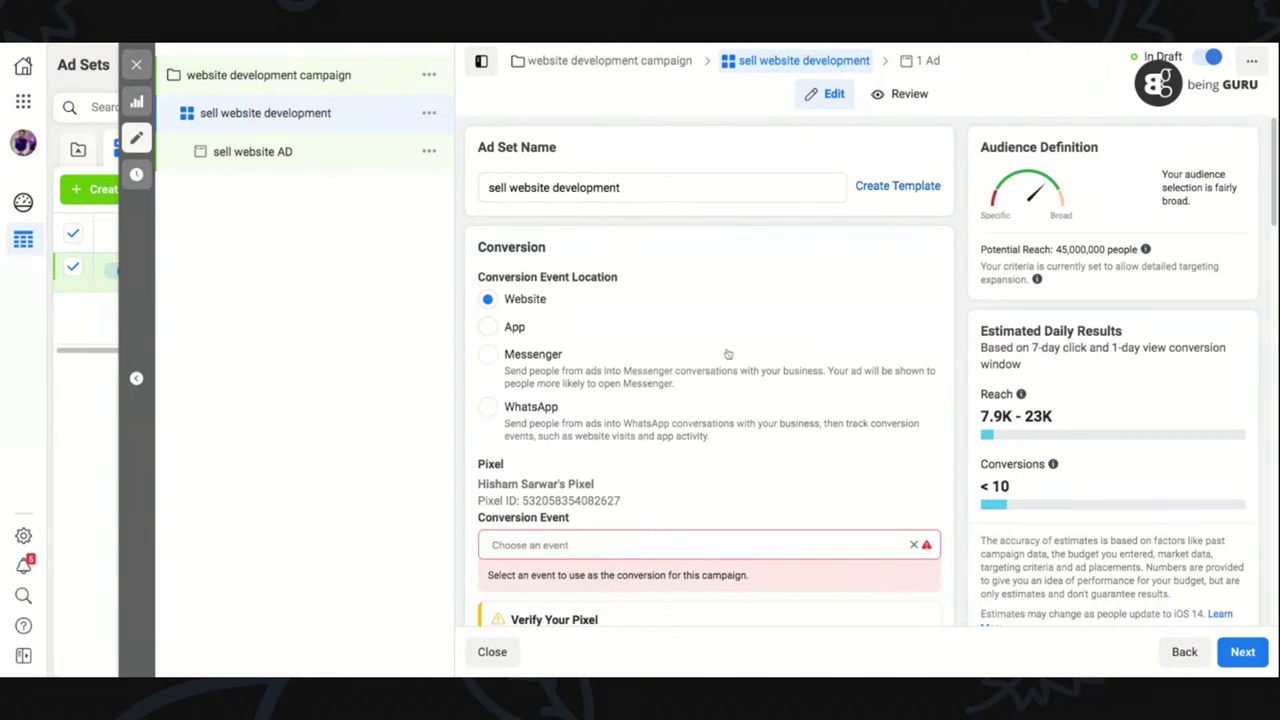
pyautogui.scroll(-1, 1273, 188)
pyautogui.scroll(-1, 1273, 188)
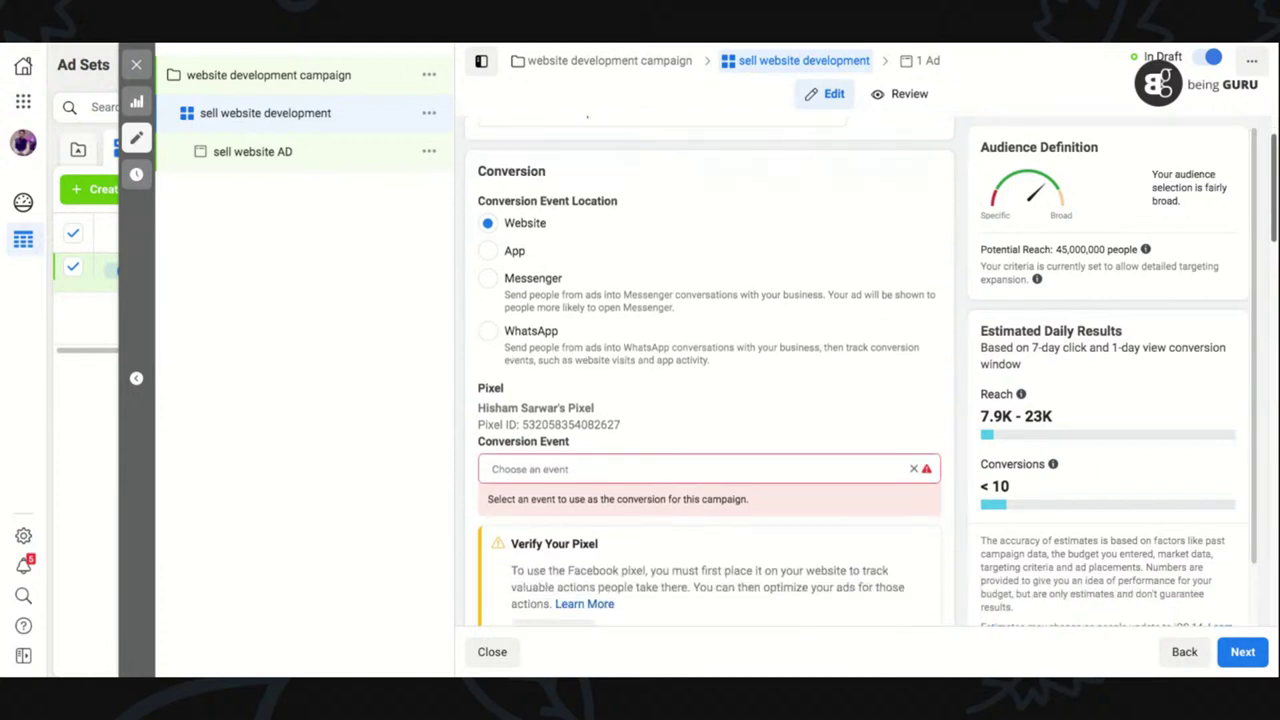
pyautogui.scroll(-1, 1273, 188)
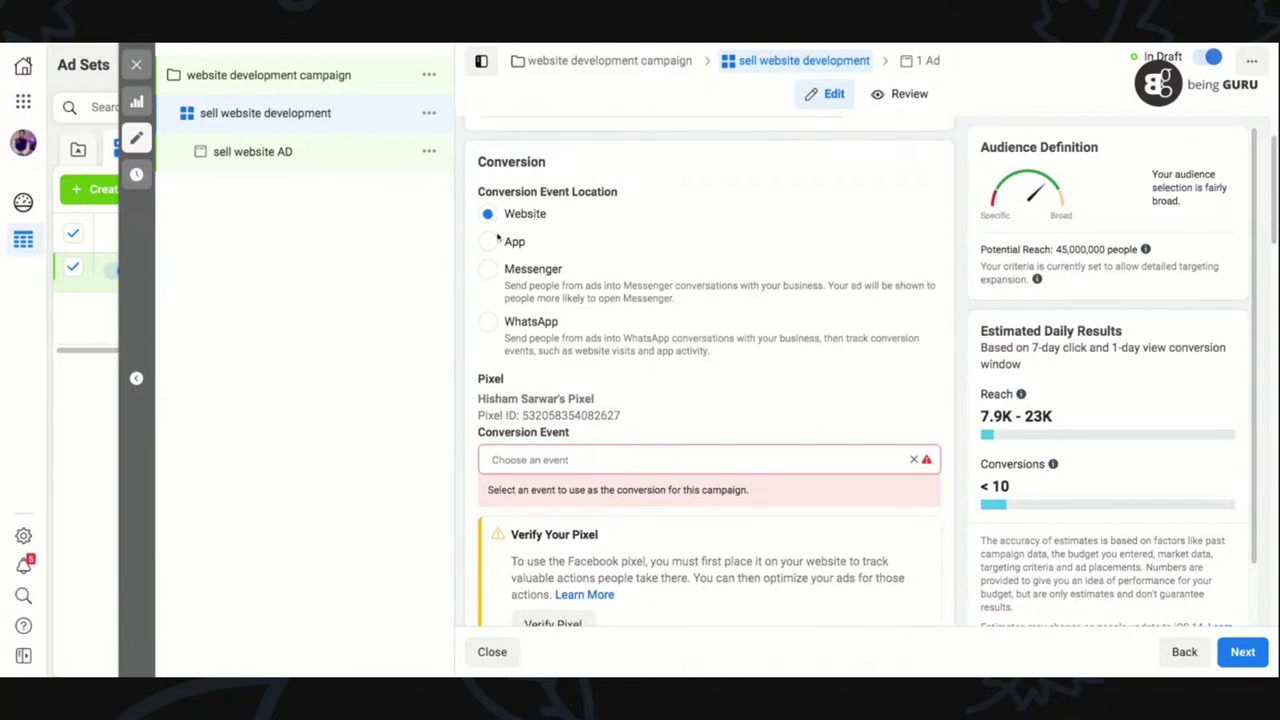
pyautogui.scroll(-2, 1273, 237)
pyautogui.scroll(-3, 1273, 237)
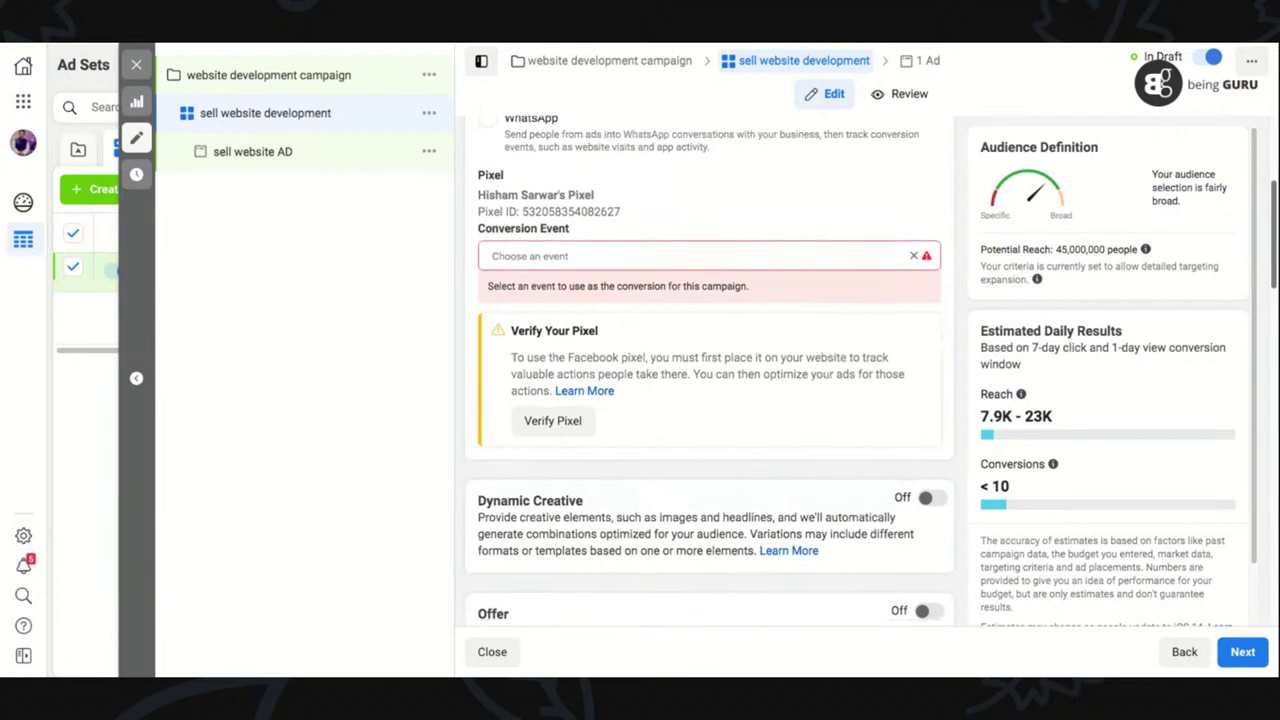
pyautogui.scroll(-4, 1273, 237)
pyautogui.scroll(6, 1273, 237)
pyautogui.scroll(3, 786, 400)
pyautogui.click(487, 342)
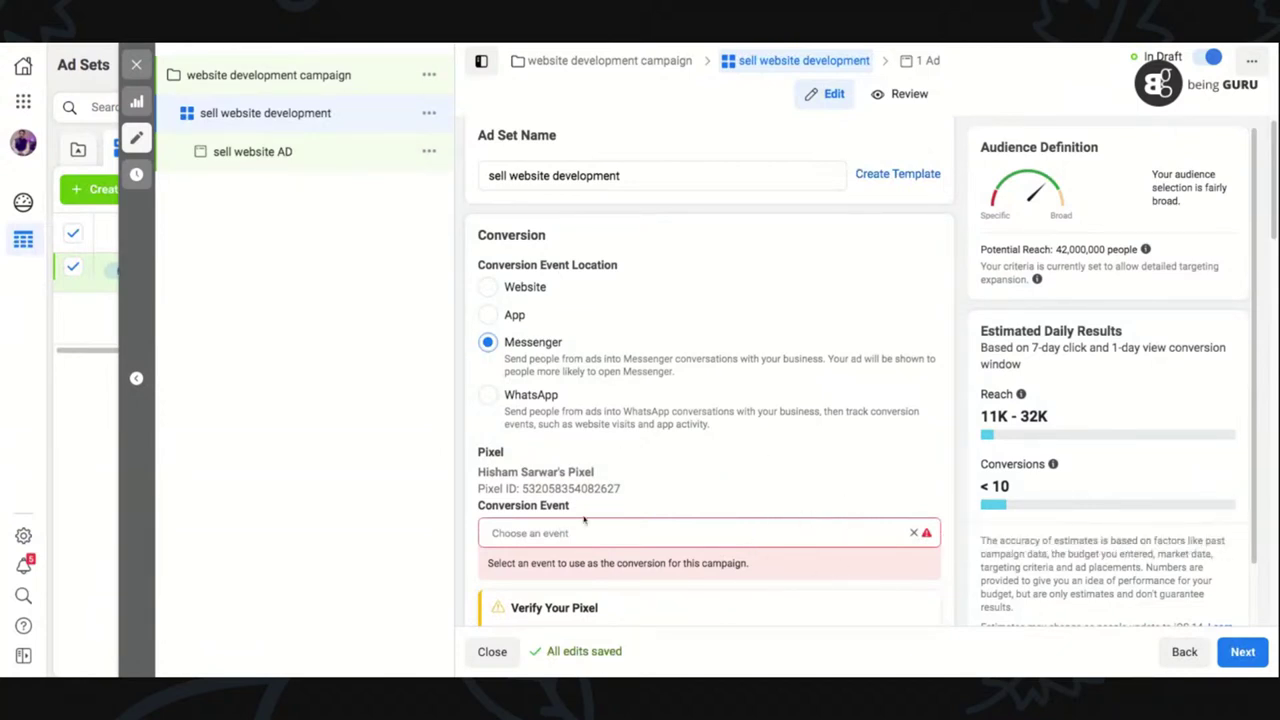
# - Look over the available pixel conversion events for the ad set and close the list without choosing one
pyautogui.click(903, 533)
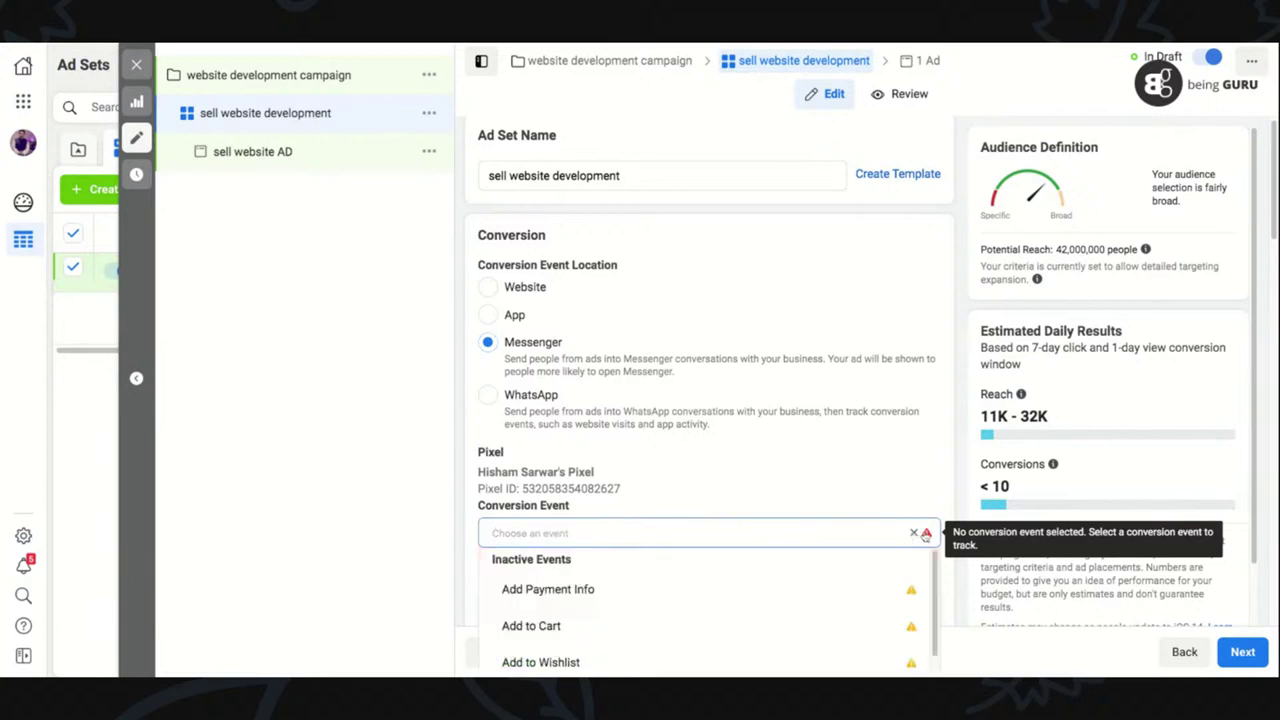
pyautogui.scroll(-2, 1274, 226)
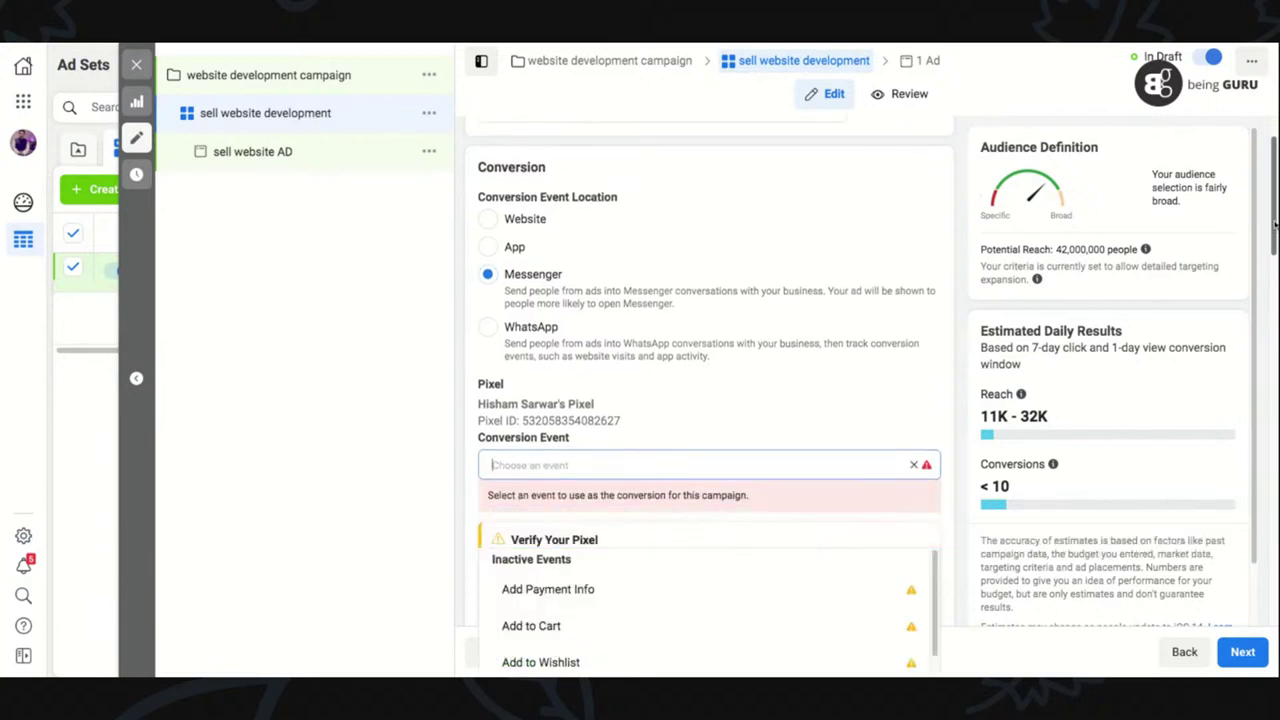
pyautogui.scroll(-3, 1274, 226)
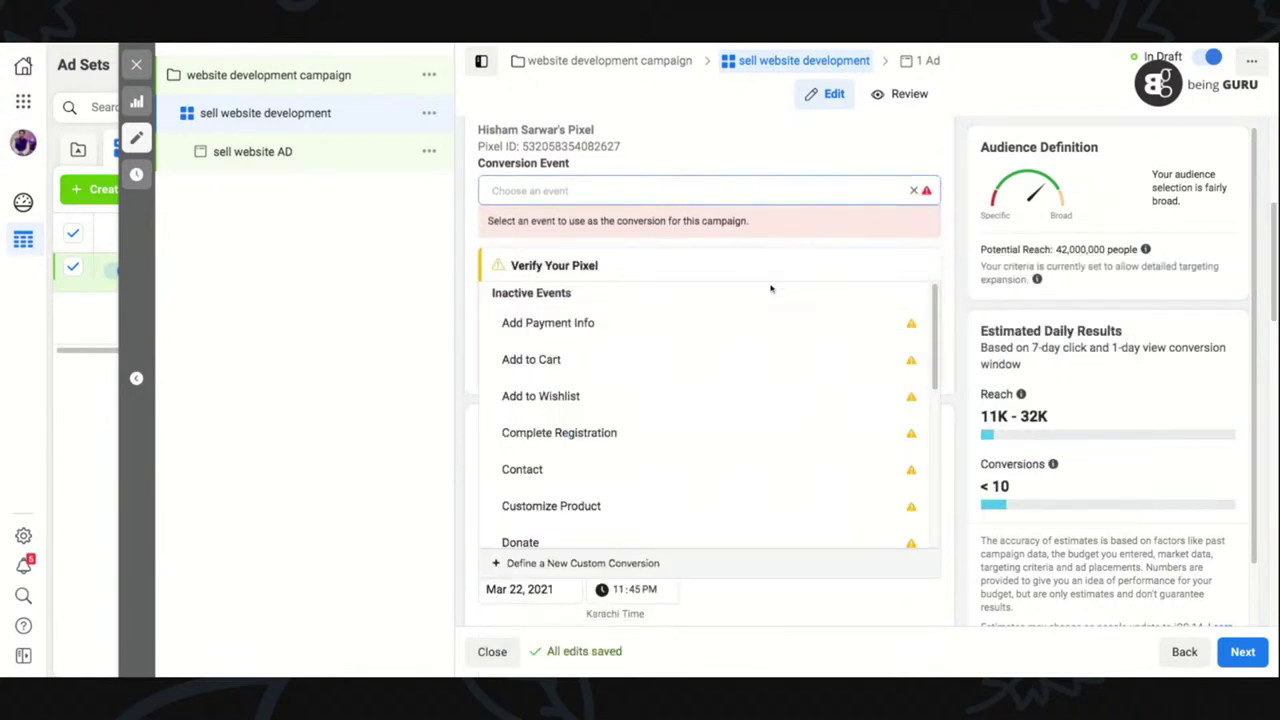
pyautogui.click(953, 244)
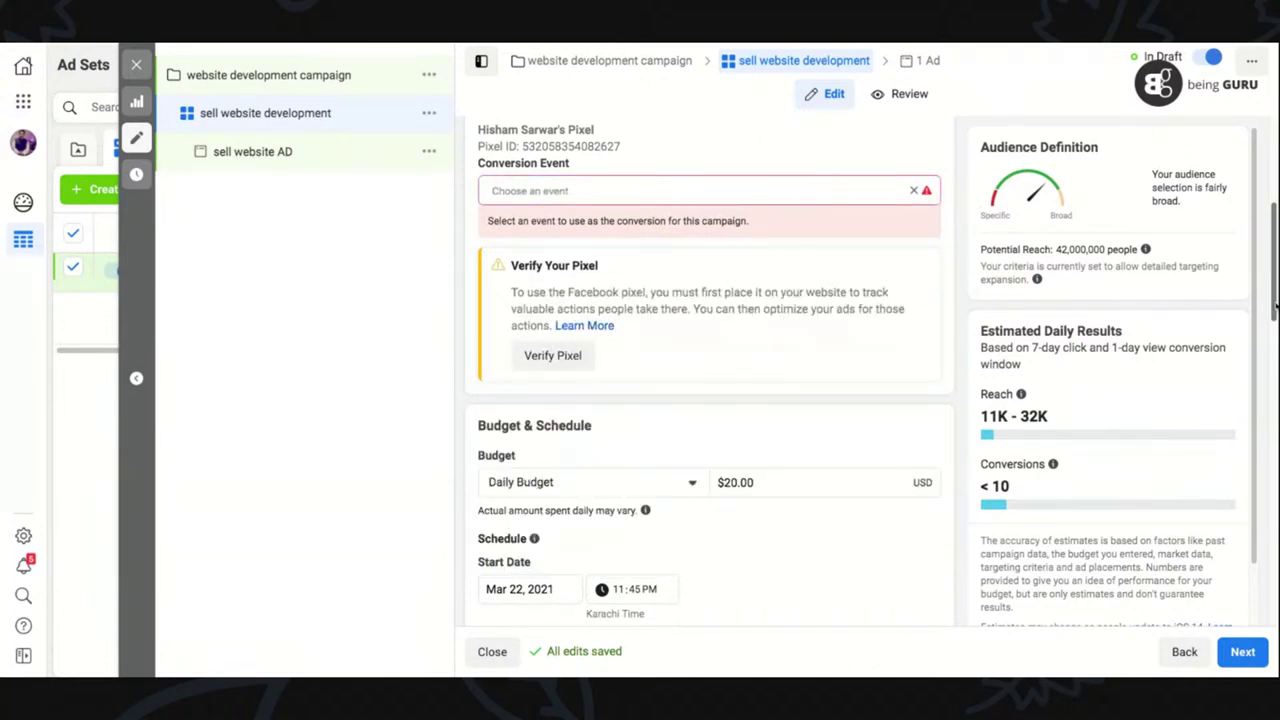
# - Switch the ad set's budget type to Lifetime Budget and set the amount to $31.00
pyautogui.scroll(1, 1274, 310)
pyautogui.scroll(-3, 1274, 310)
pyautogui.scroll(-2, 1274, 310)
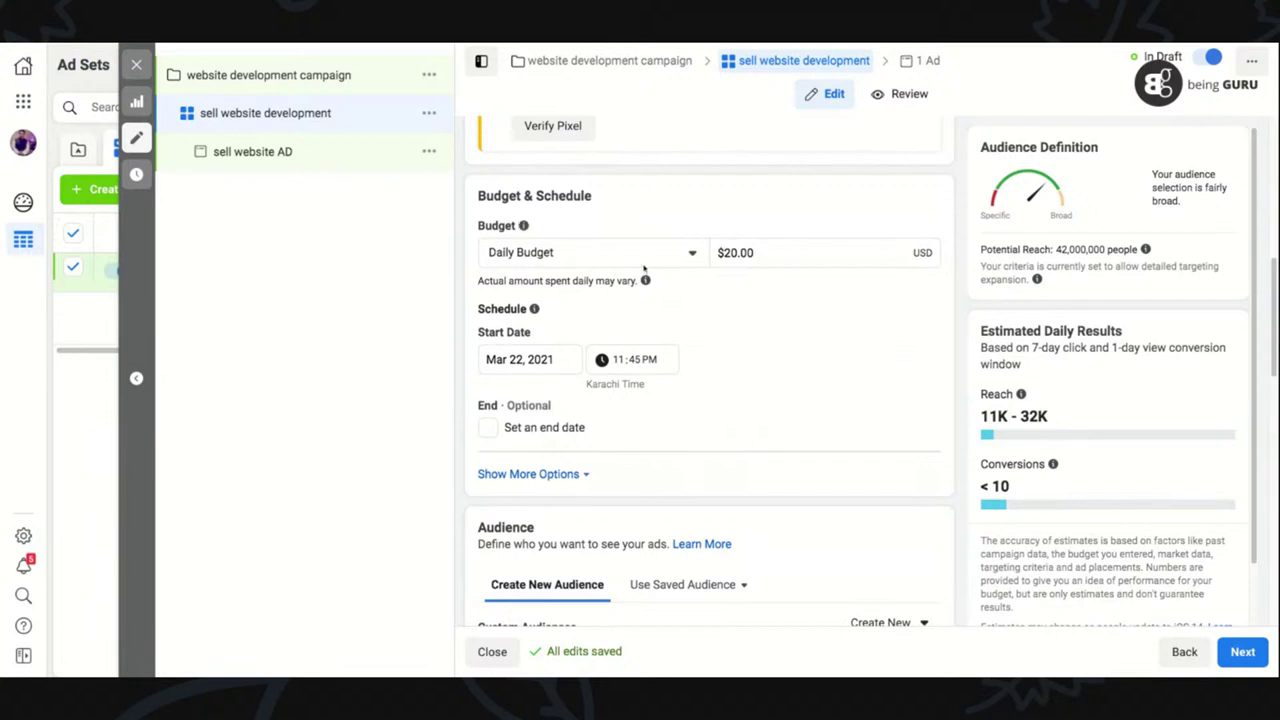
pyautogui.click(639, 257)
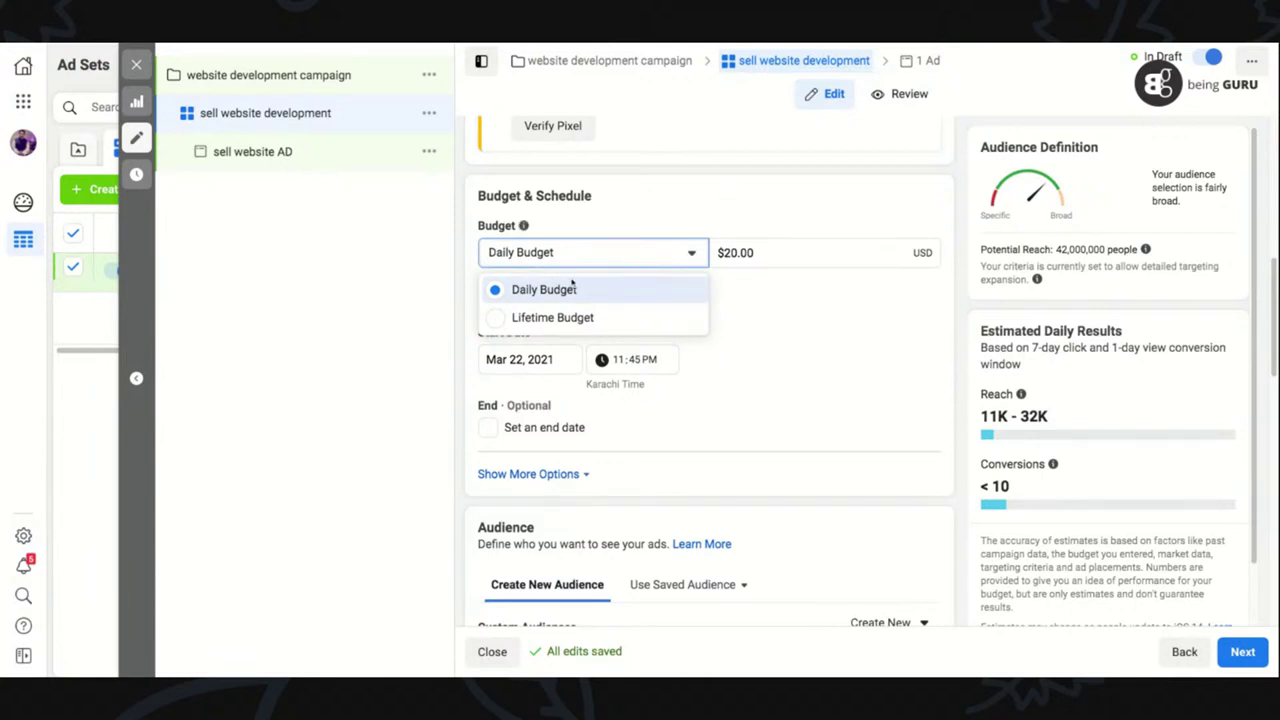
pyautogui.click(560, 318)
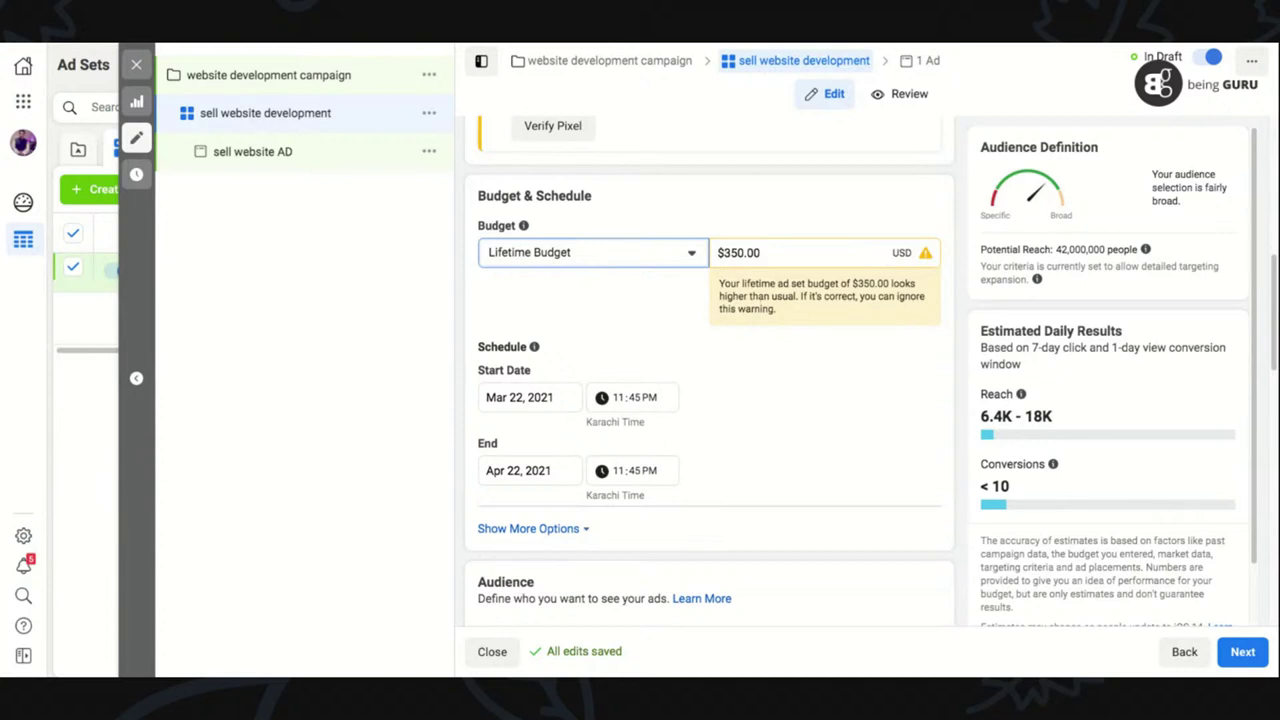
pyautogui.click(730, 252)
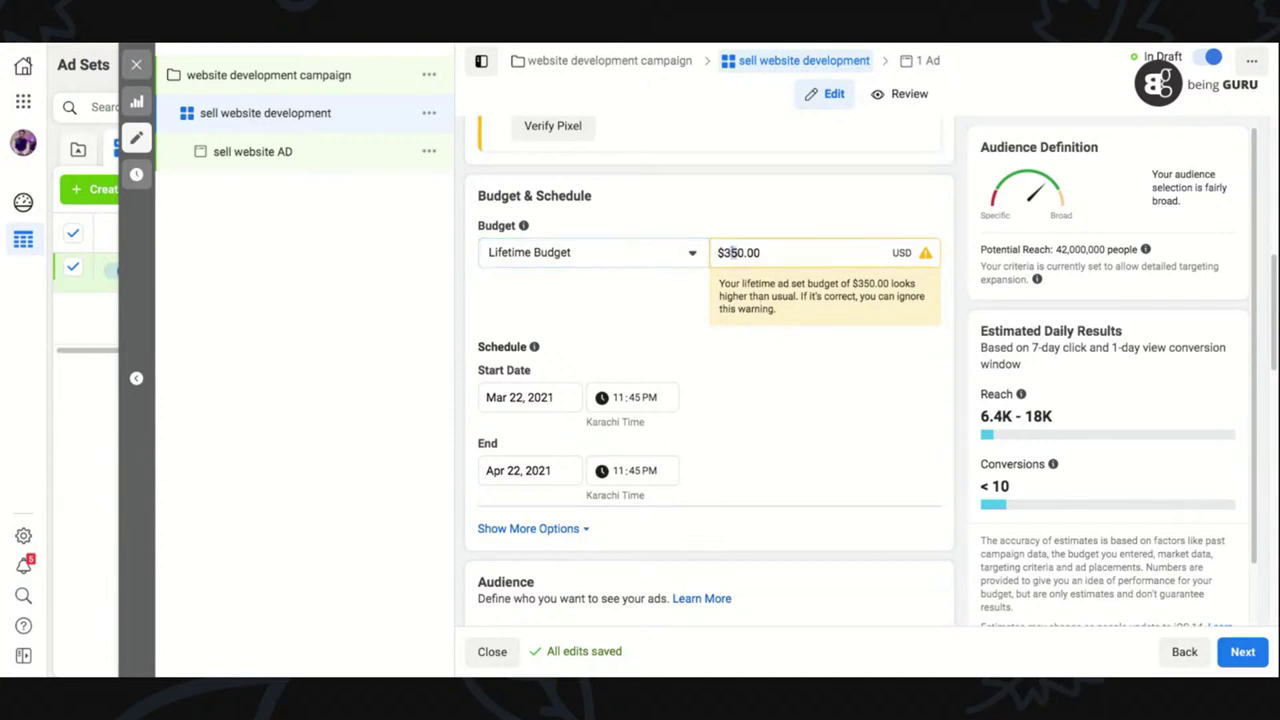
pyautogui.press('Delete')
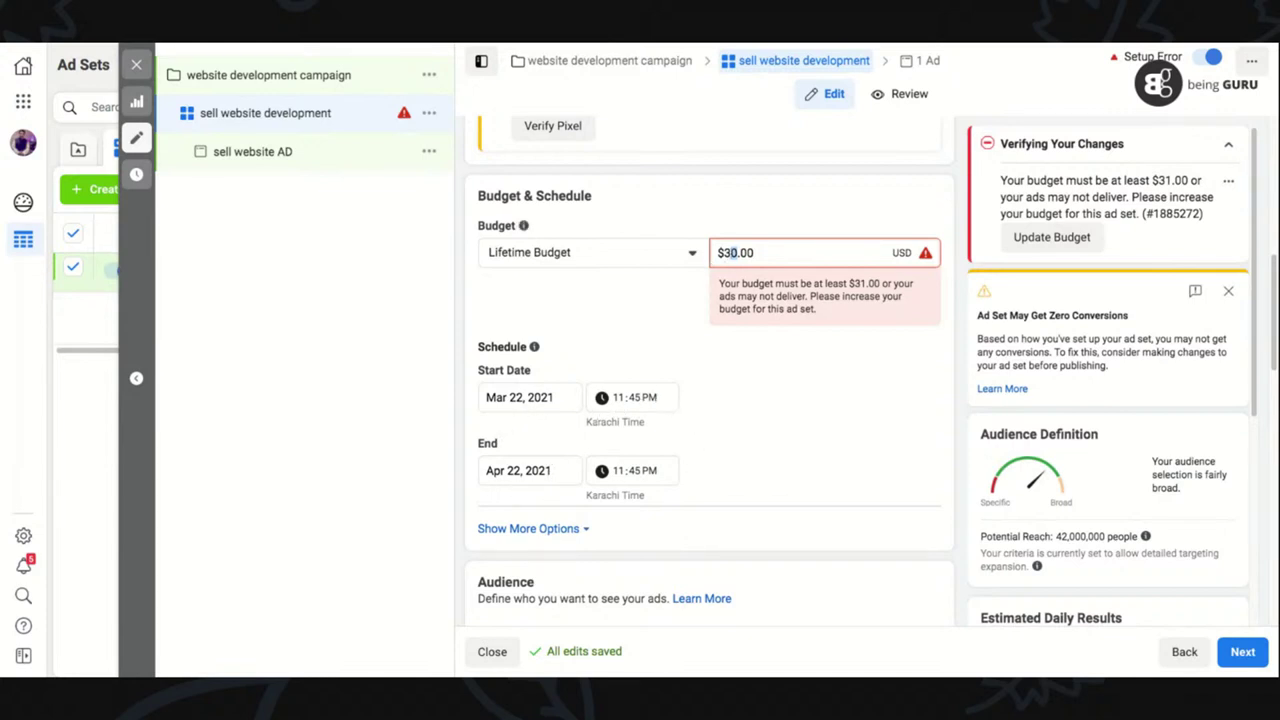
pyautogui.write('1')
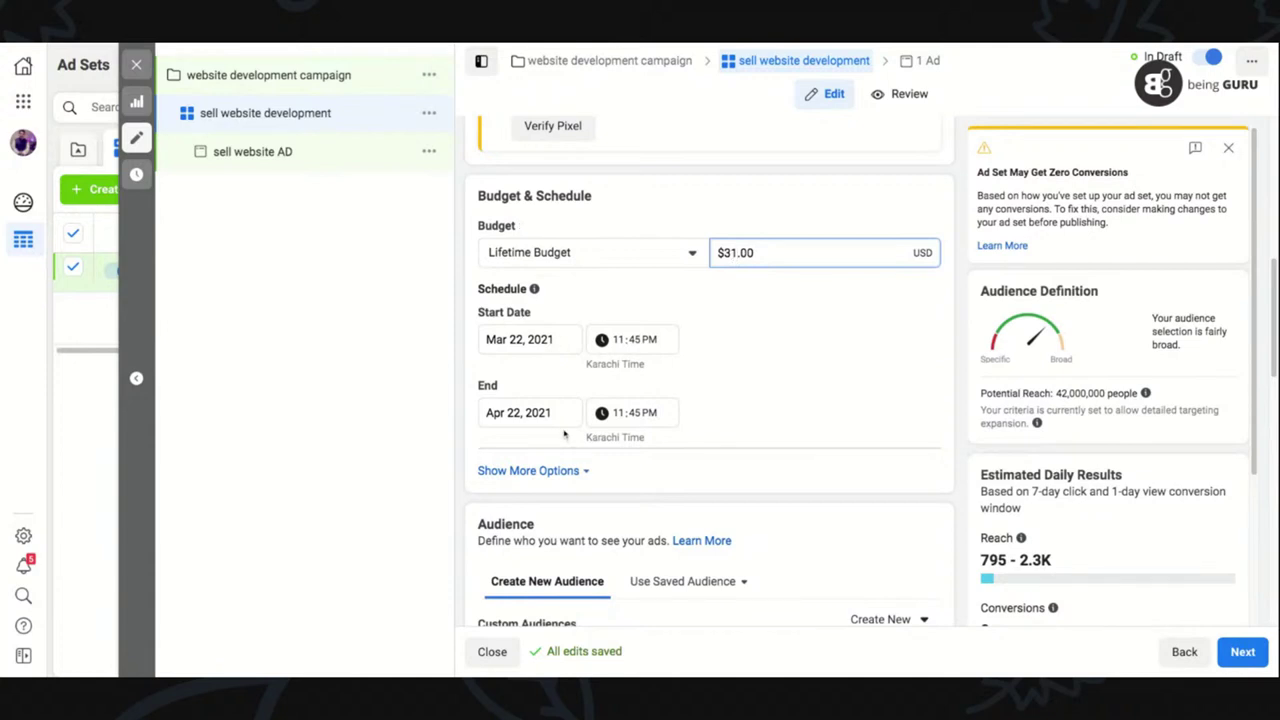
# - Try April 30, 2021 as the ad set's end date
pyautogui.click(630, 412)
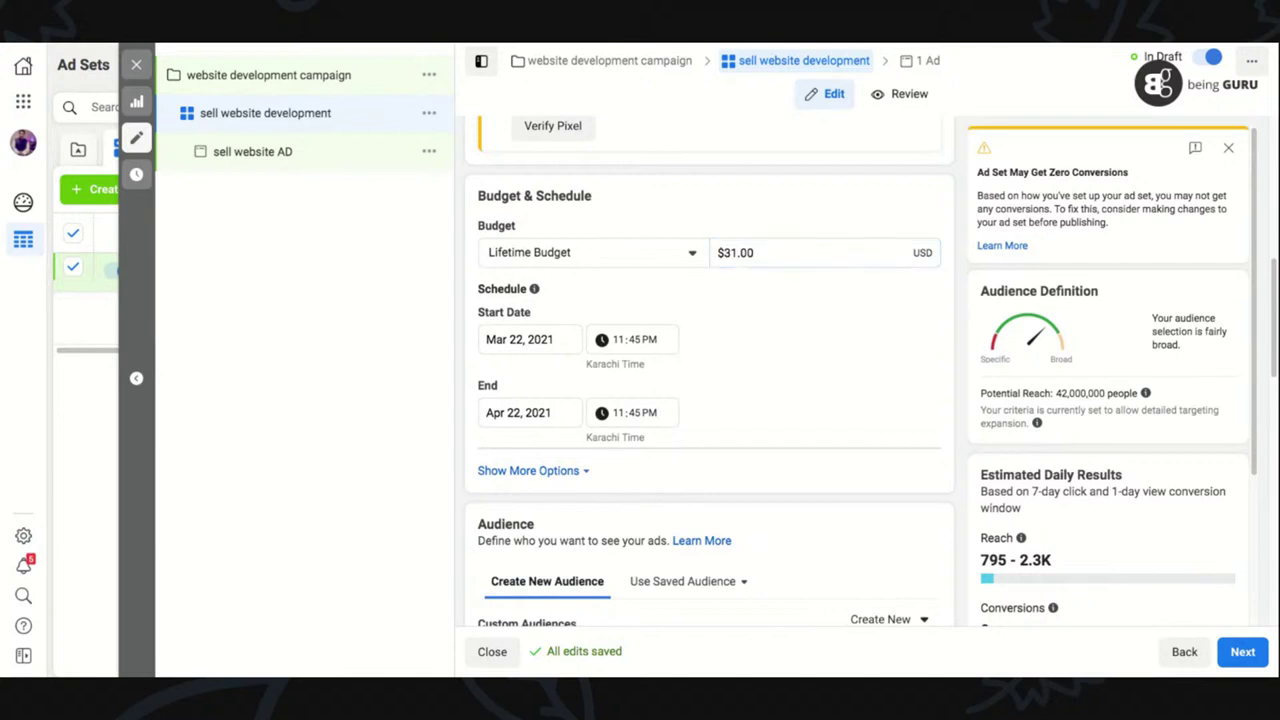
pyautogui.click(558, 414)
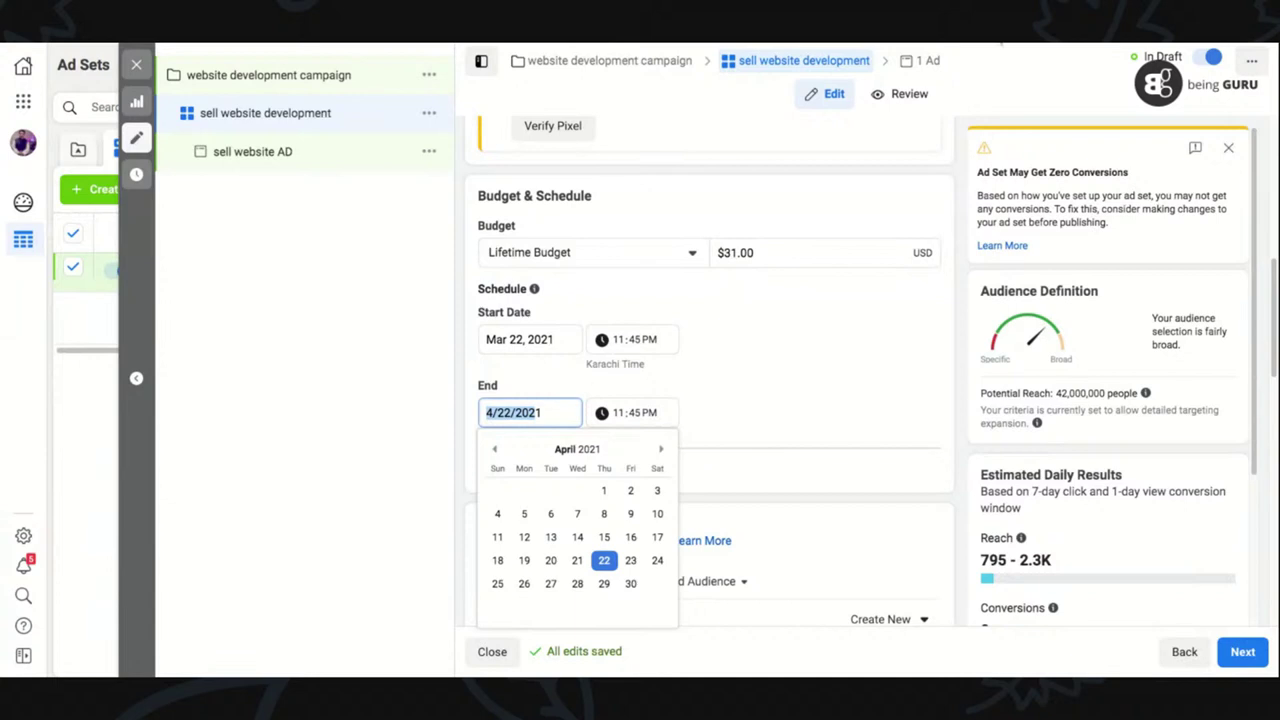
pyautogui.press('Return')
pyautogui.click(558, 414)
pyautogui.click(631, 588)
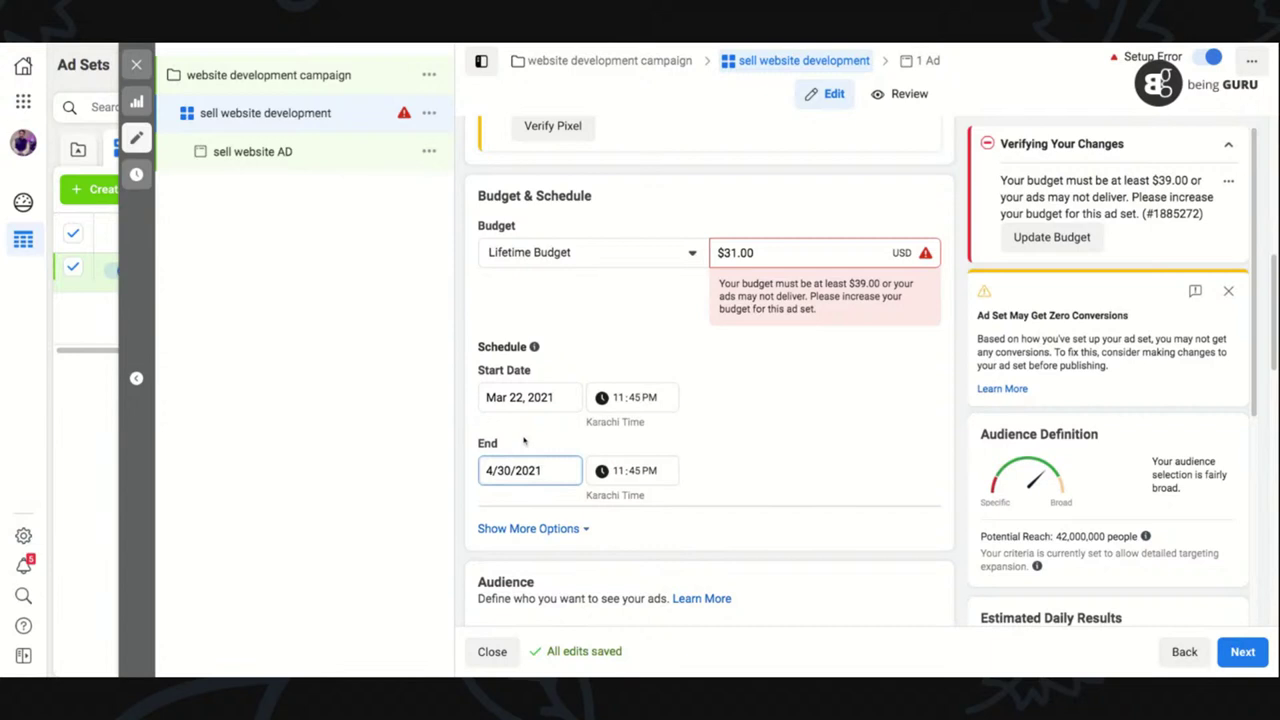
# - Set the ad set's end date to March 27, 2021
pyautogui.click(506, 468)
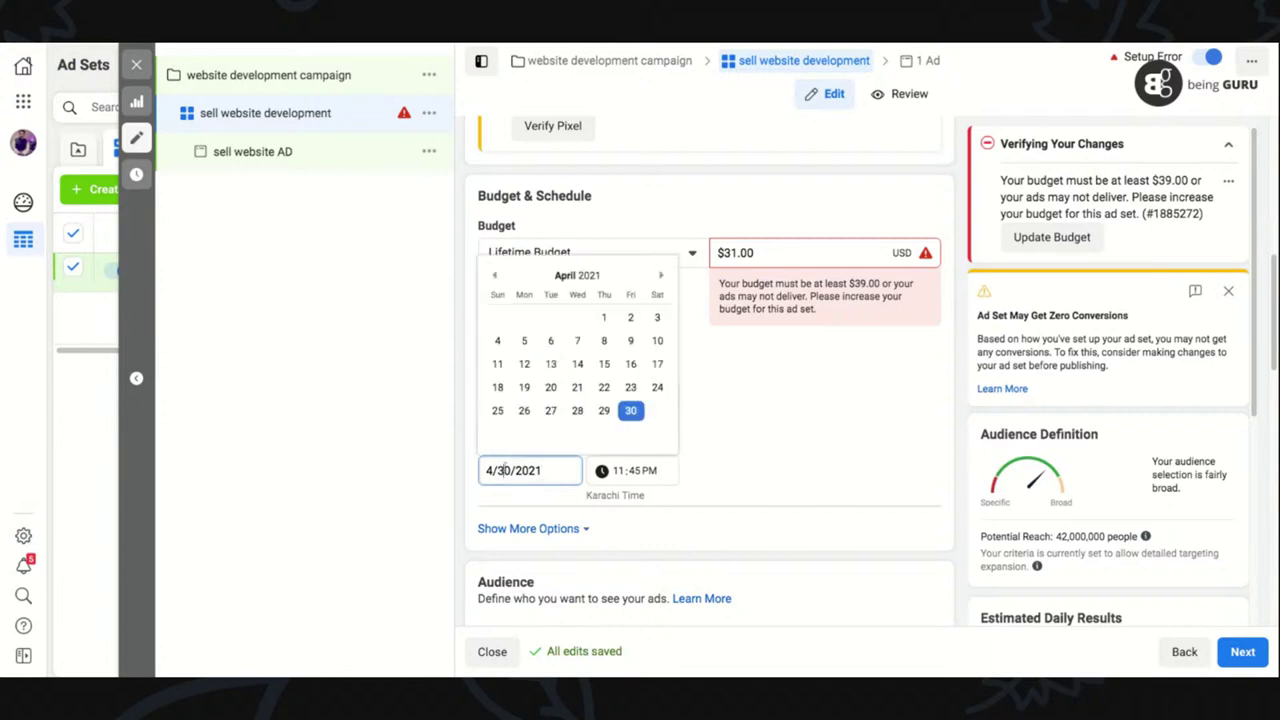
pyautogui.click(493, 276)
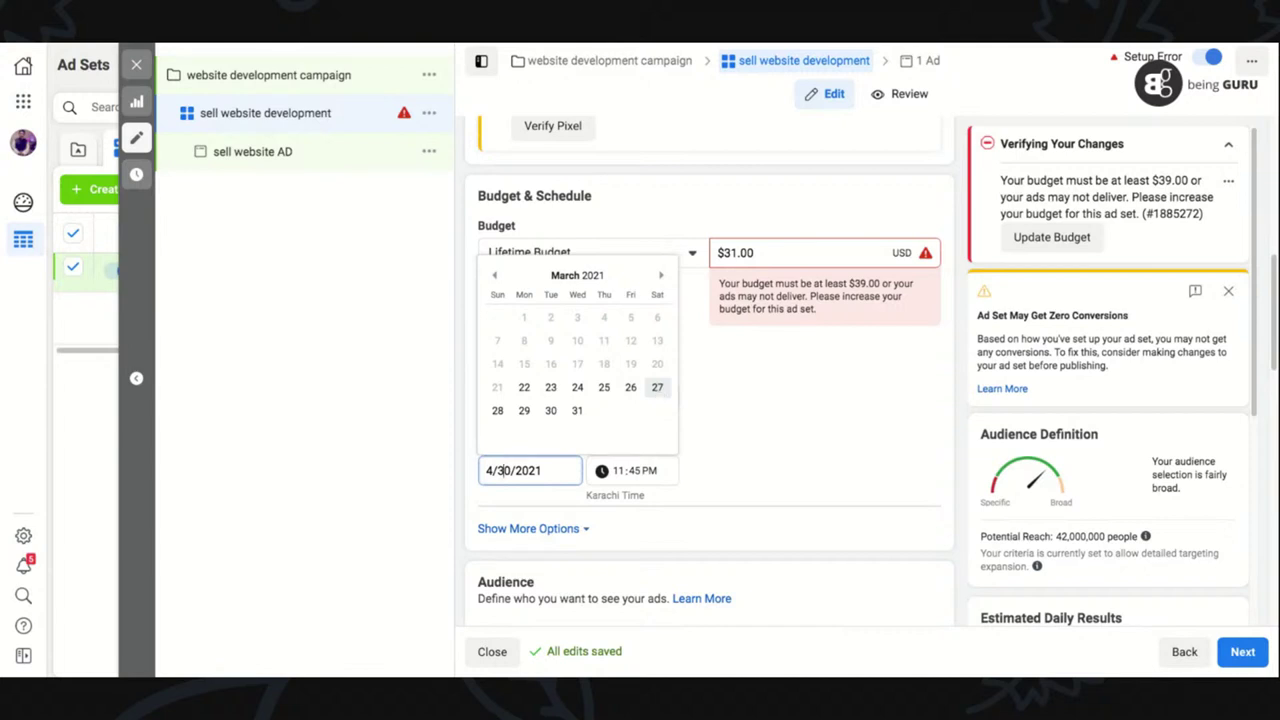
pyautogui.click(657, 387)
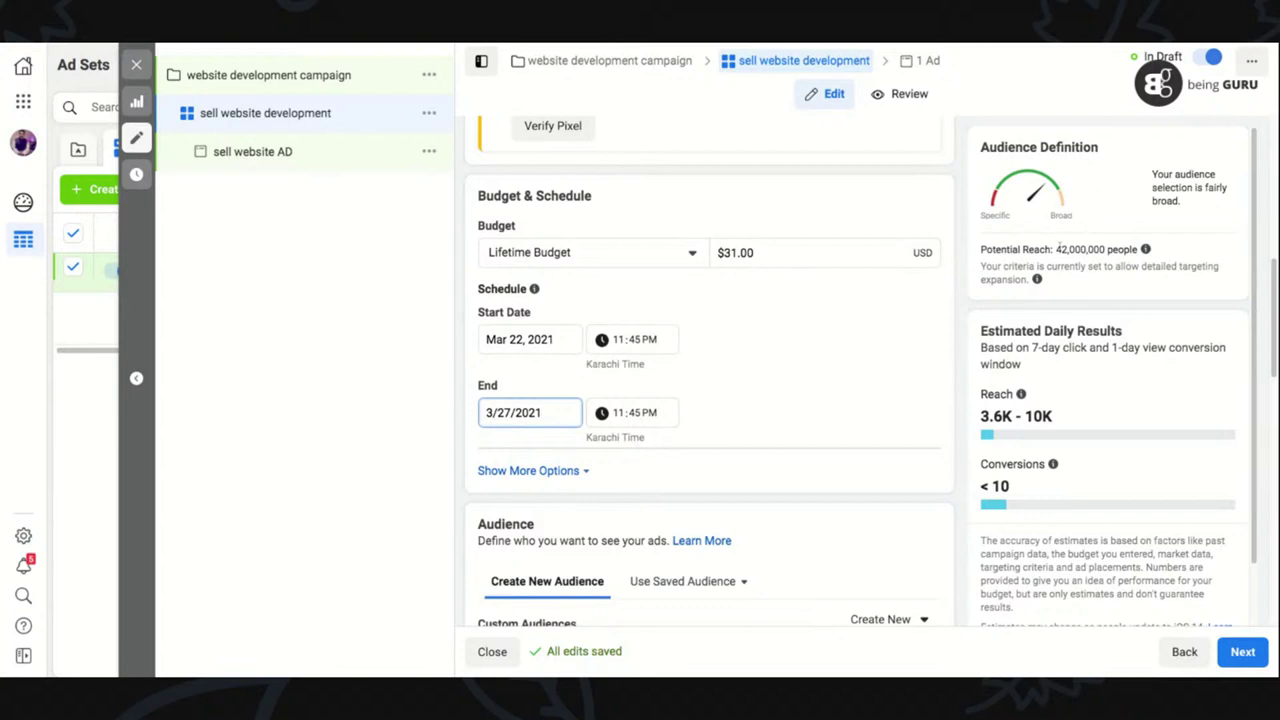
# - Check the audience's potential reach and expand the additional schedule options to view the ad scheduling setting
pyautogui.moveTo(1057, 249); pyautogui.dragTo(1080, 249)
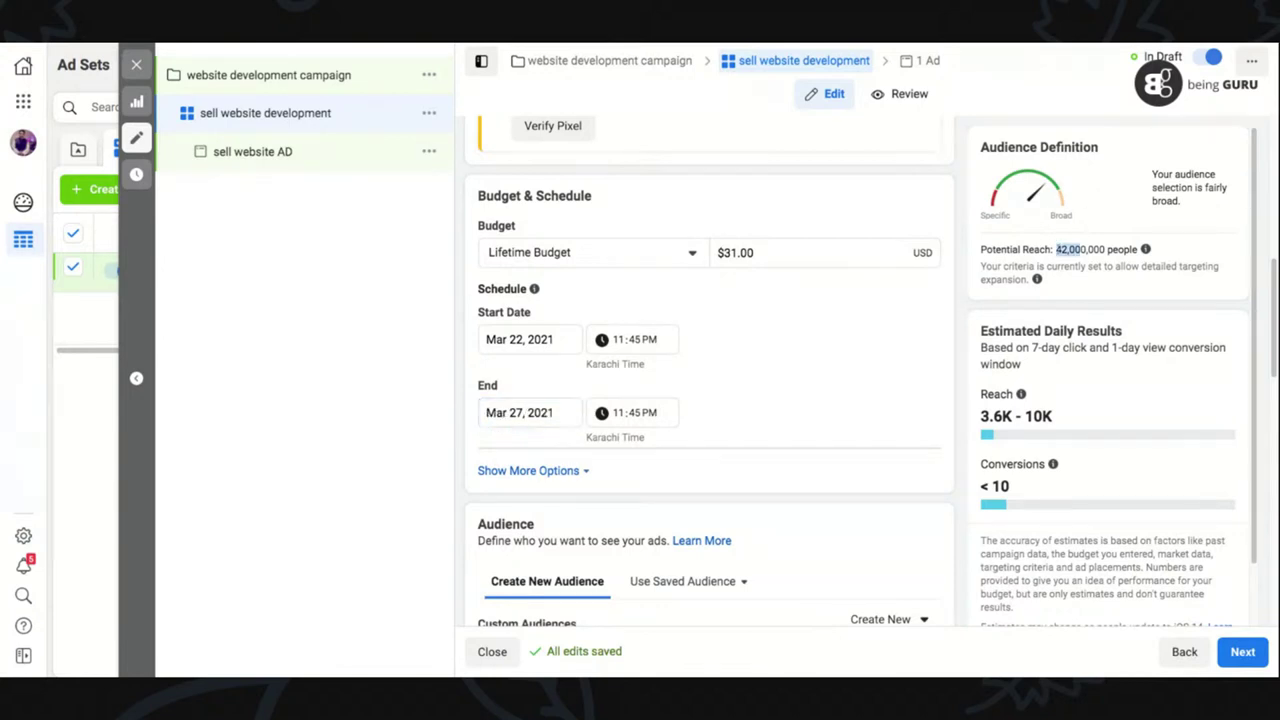
pyautogui.moveTo(1080, 249); pyautogui.dragTo(1087, 249)
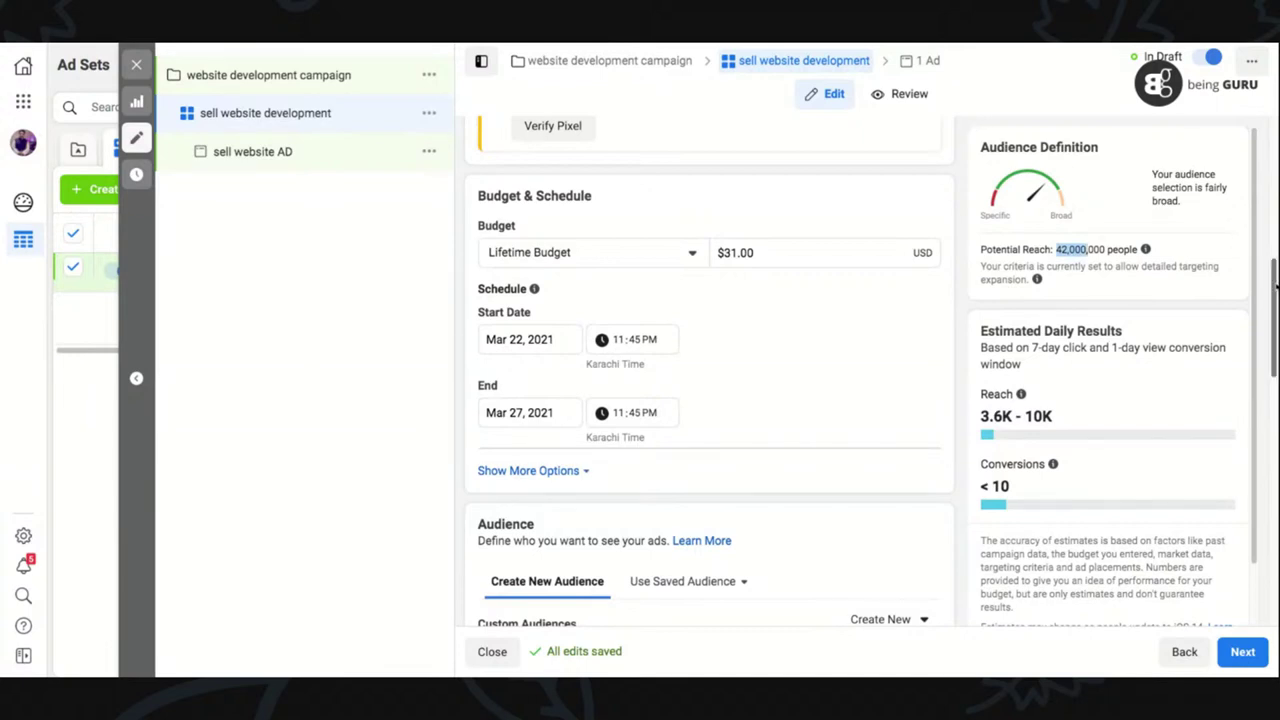
pyautogui.moveTo(1276, 287); pyautogui.dragTo(1276, 369)
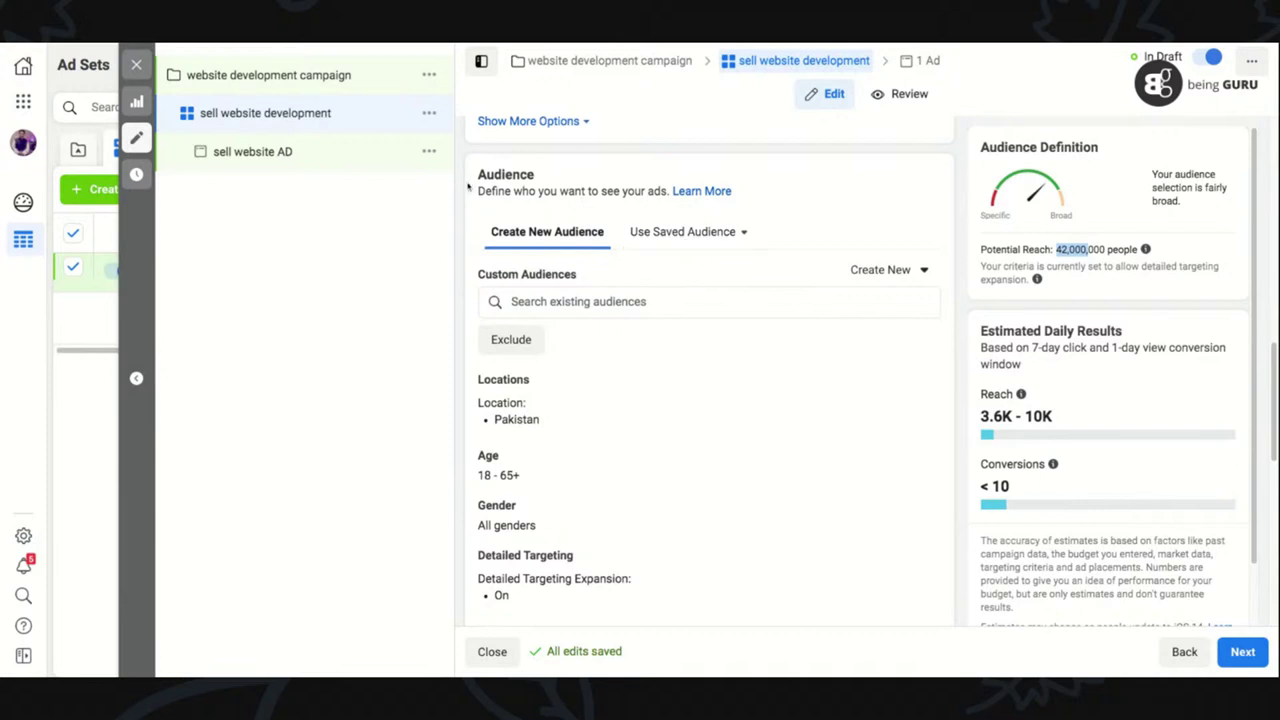
pyautogui.scroll(3, 1272, 374)
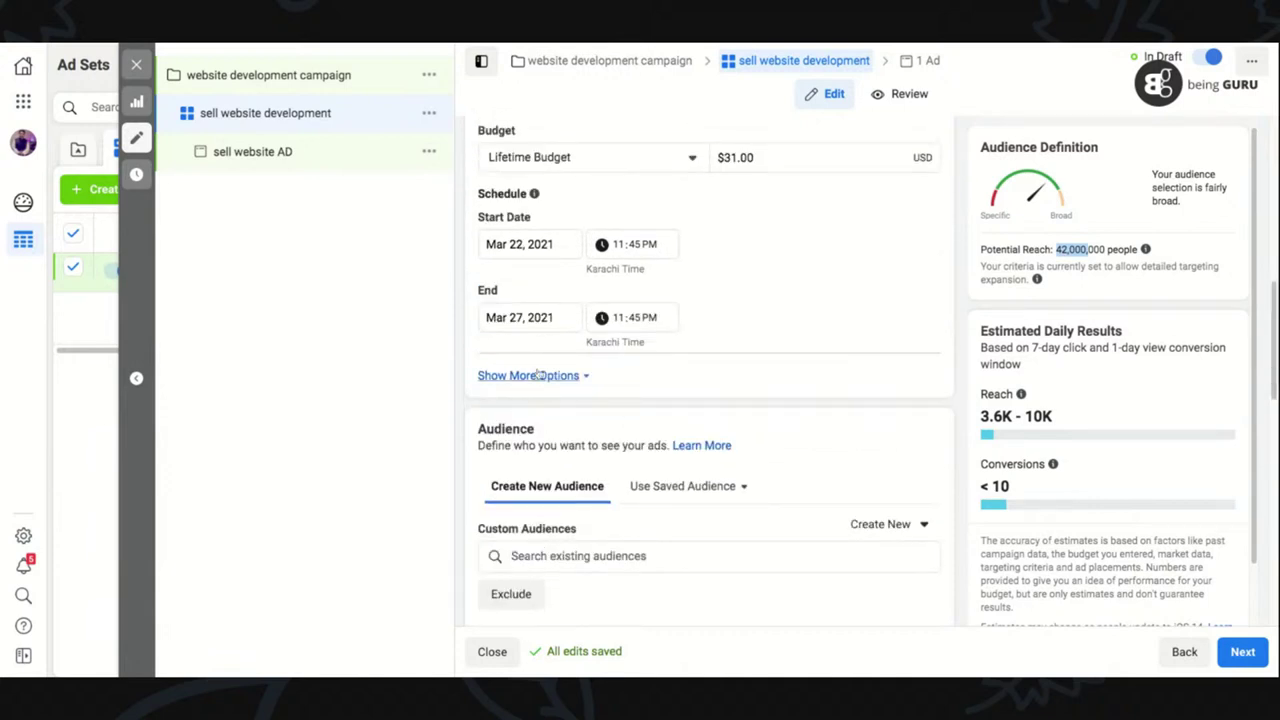
pyautogui.click(583, 377)
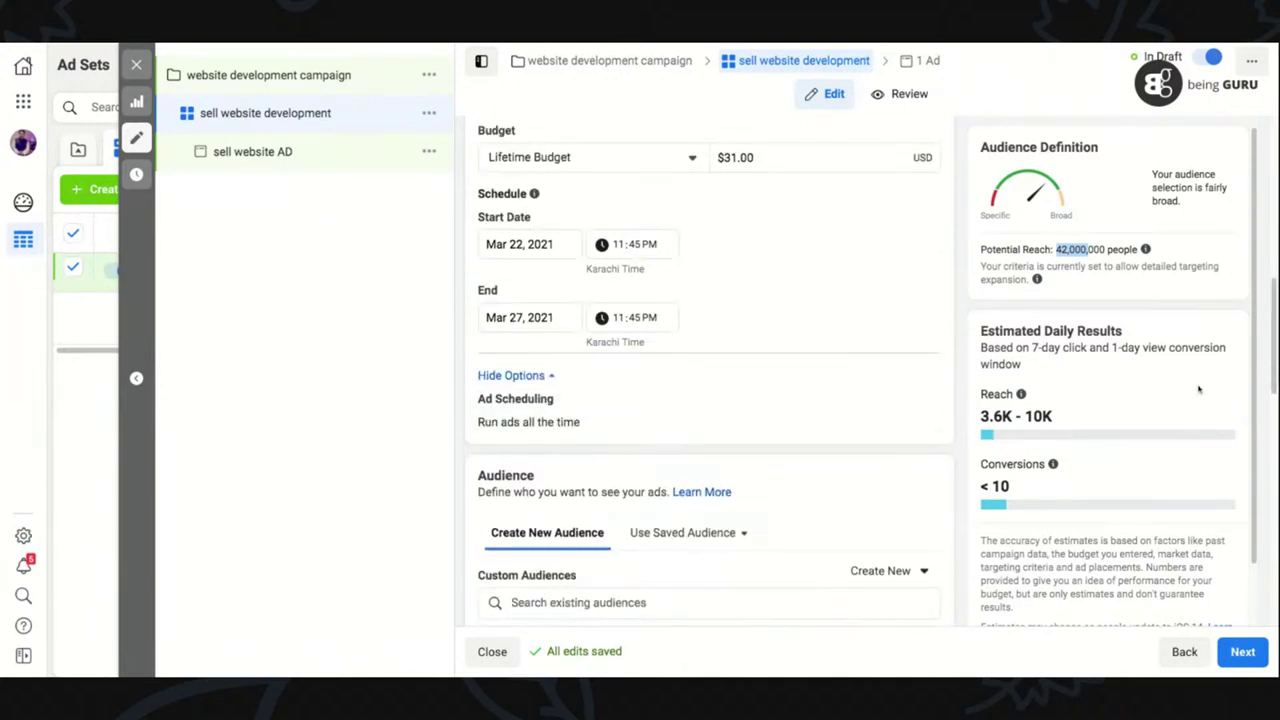
# - Explore the custom audience sources, including Facebook Page, Events and Instagram account, and cancel without creating an audience
pyautogui.scroll(-3, 1275, 345)
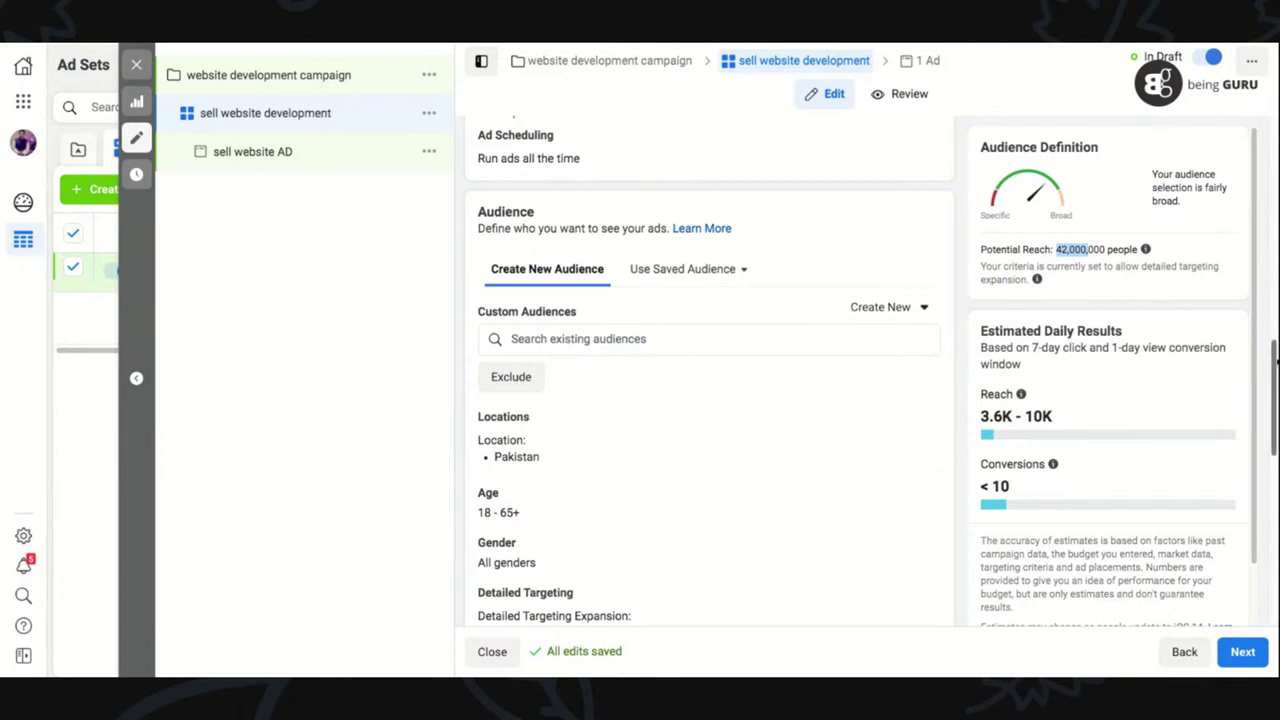
pyautogui.scroll(-1, 1275, 340)
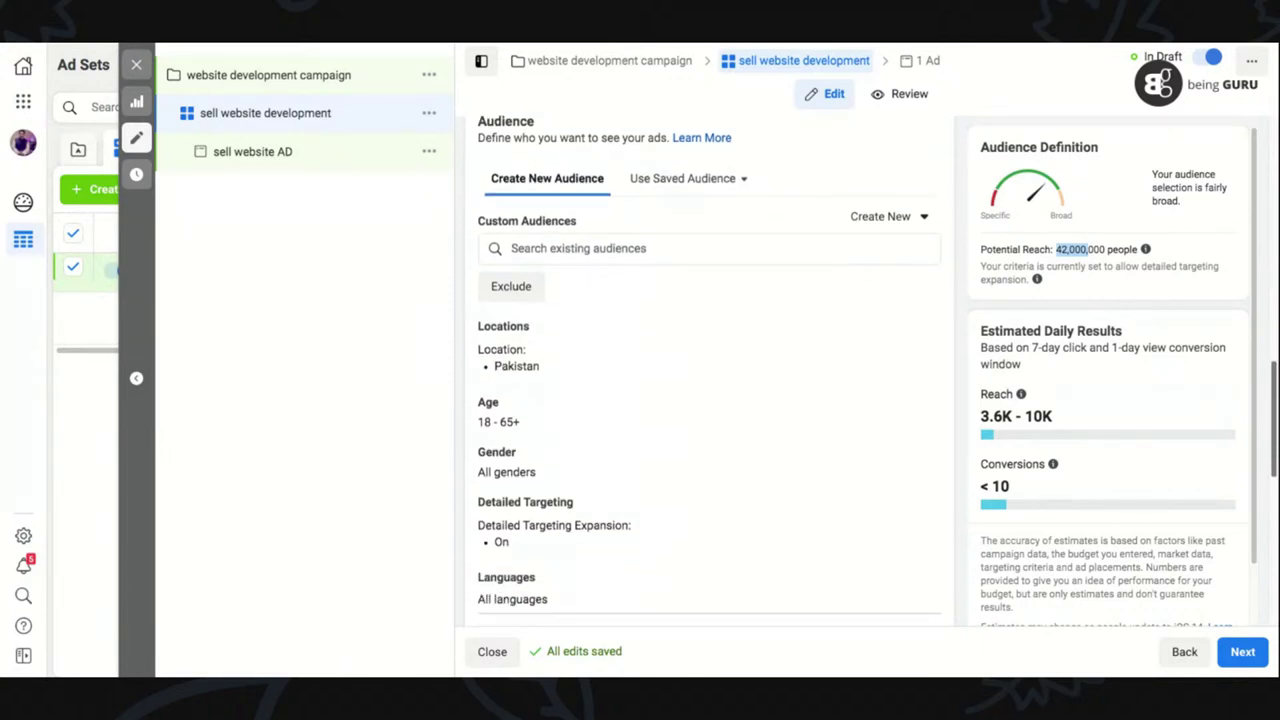
pyautogui.click(886, 222)
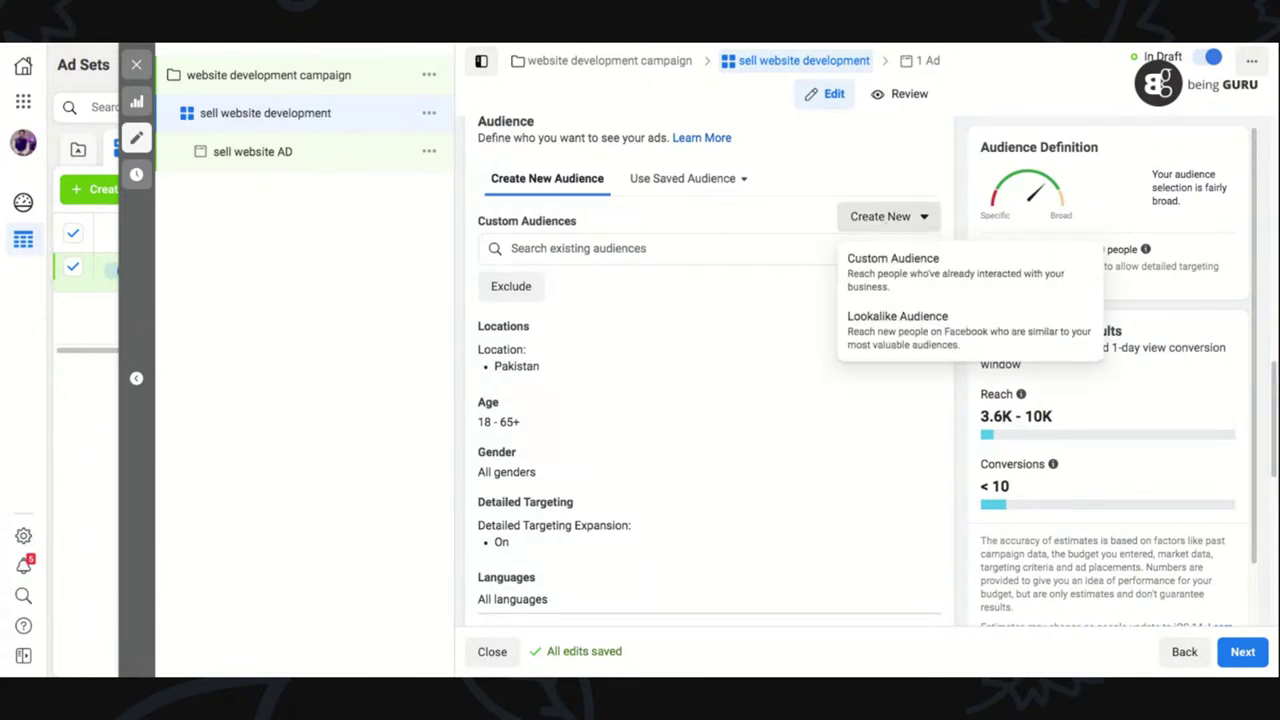
pyautogui.click(891, 277)
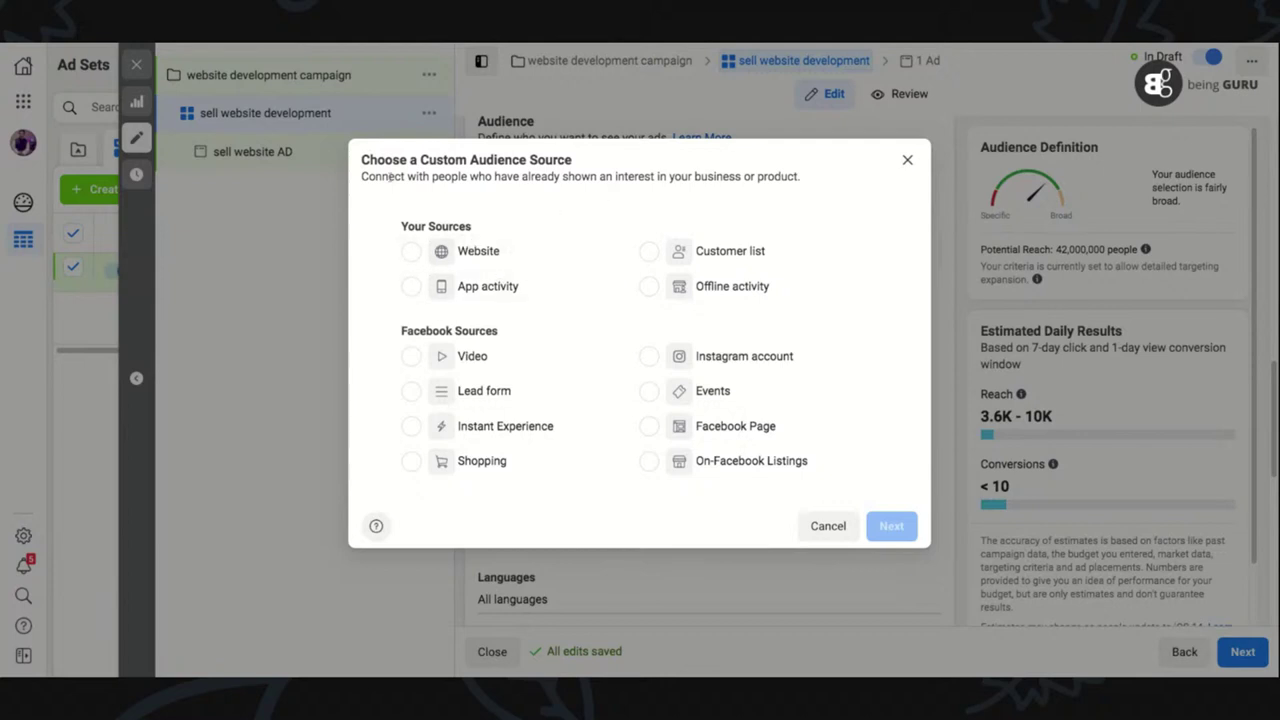
pyautogui.moveTo(626, 176); pyautogui.dragTo(802, 176)
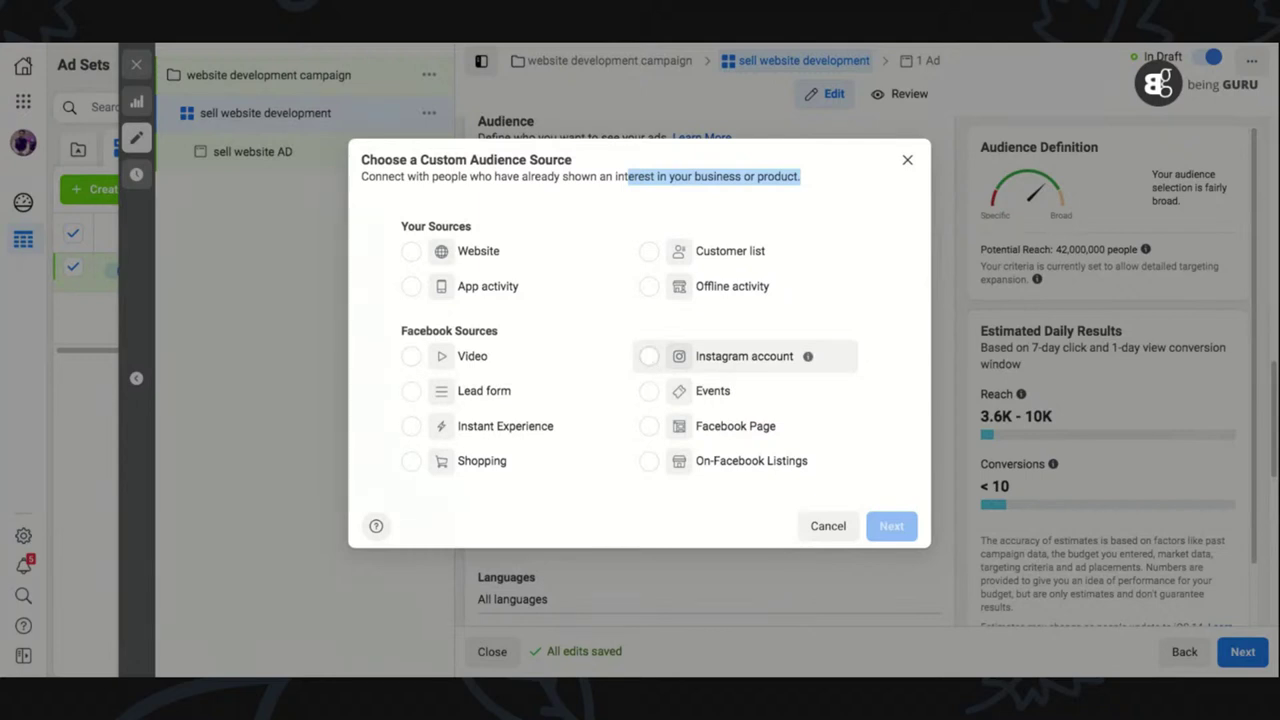
pyautogui.click(650, 425)
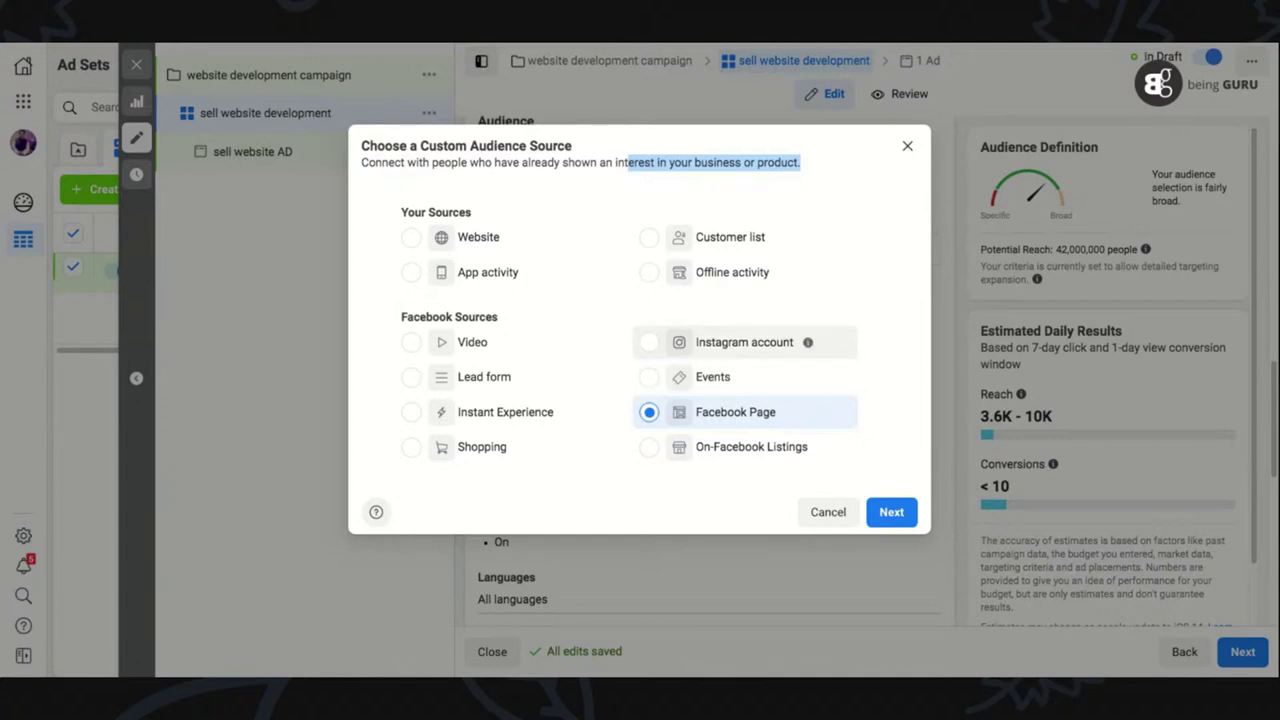
pyautogui.click(649, 380)
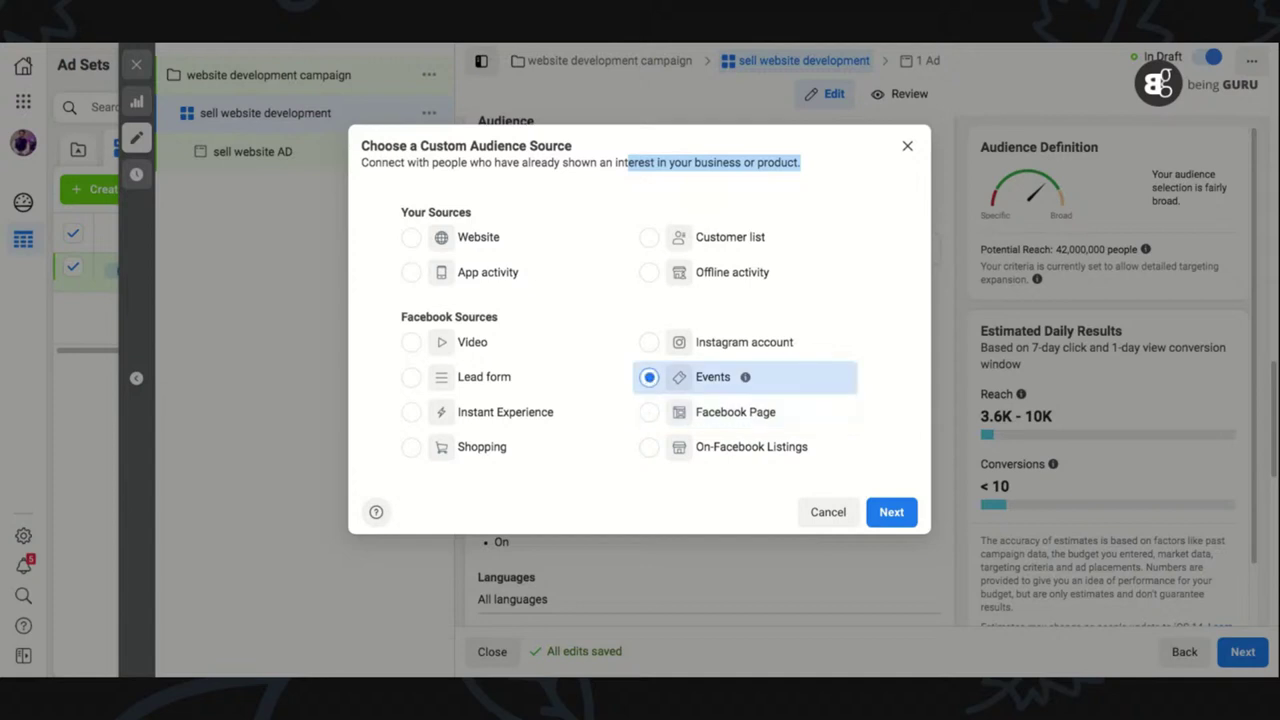
pyautogui.click(650, 346)
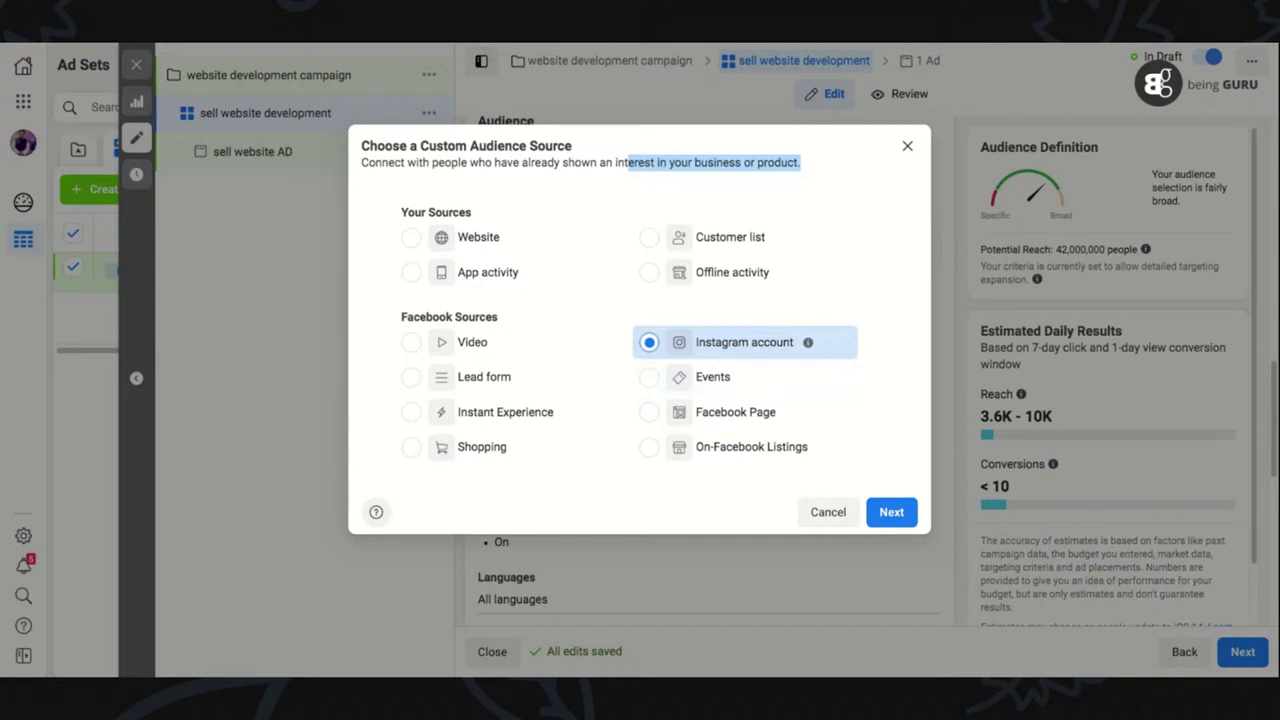
pyautogui.click(826, 511)
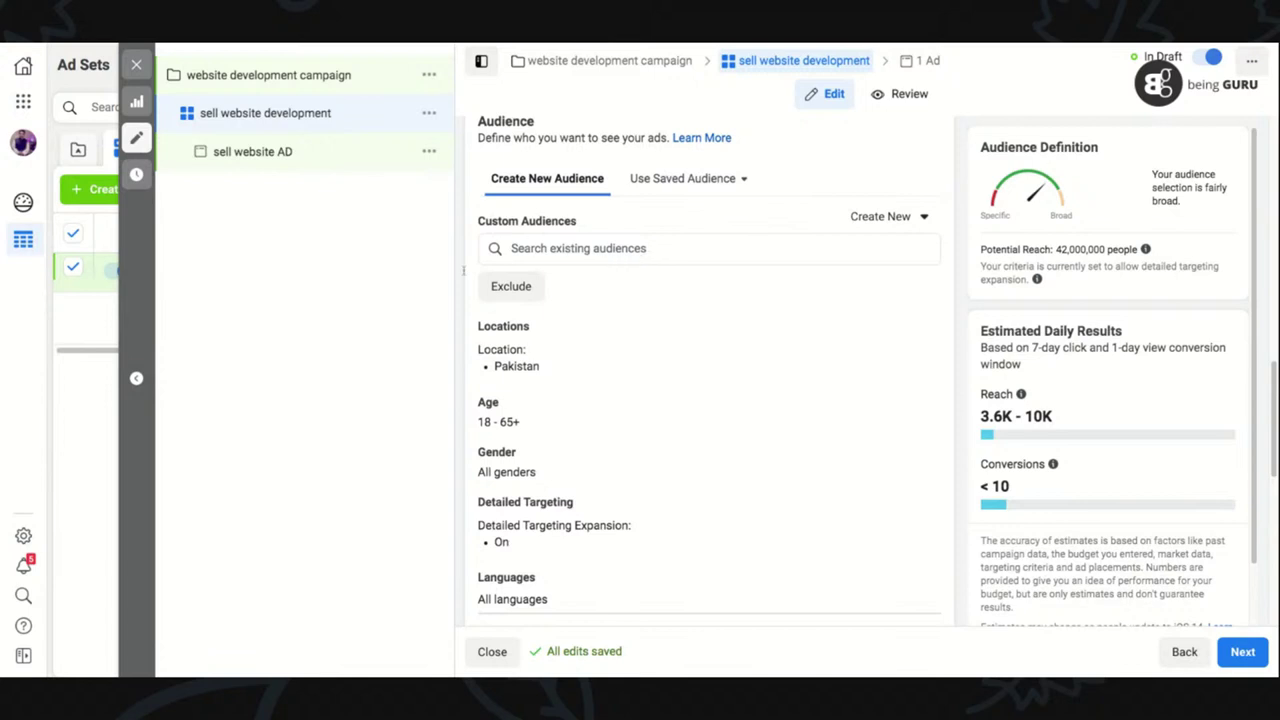
# - Expand the additional audience options and look over the existing custom audiences and targeting settings without choosing an audience
pyautogui.scroll(-2, 1276, 406)
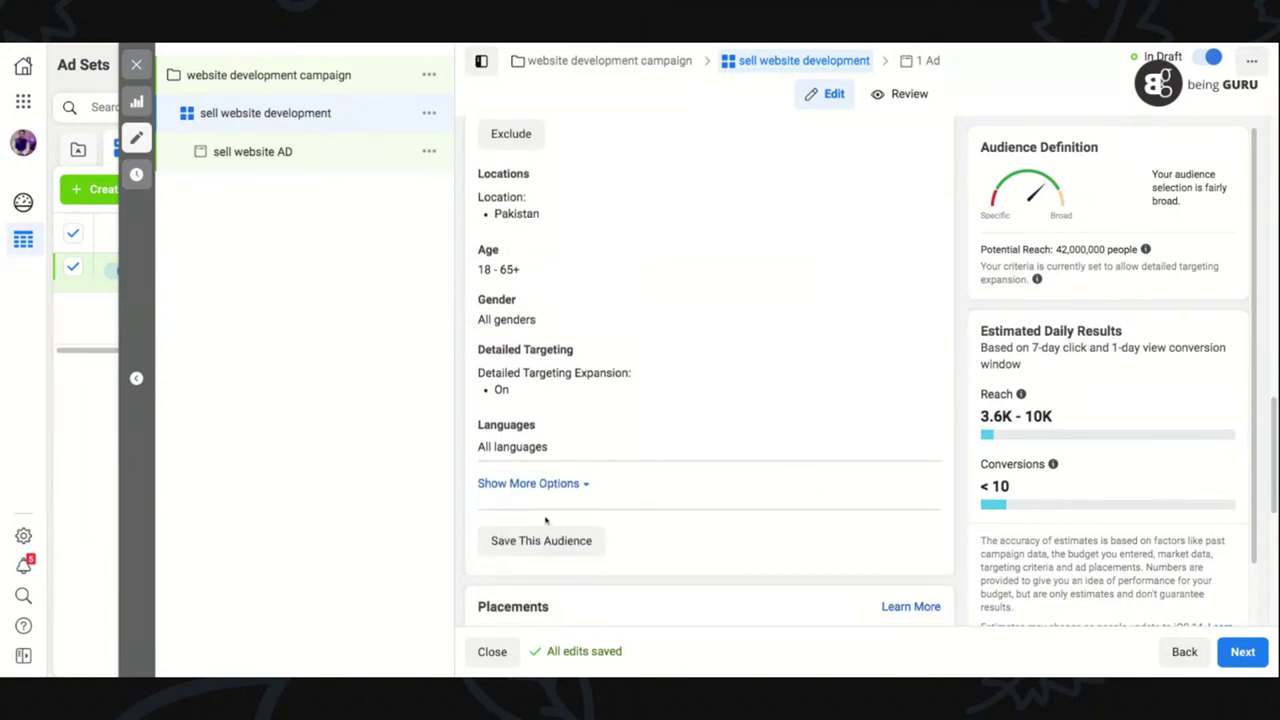
pyautogui.click(545, 484)
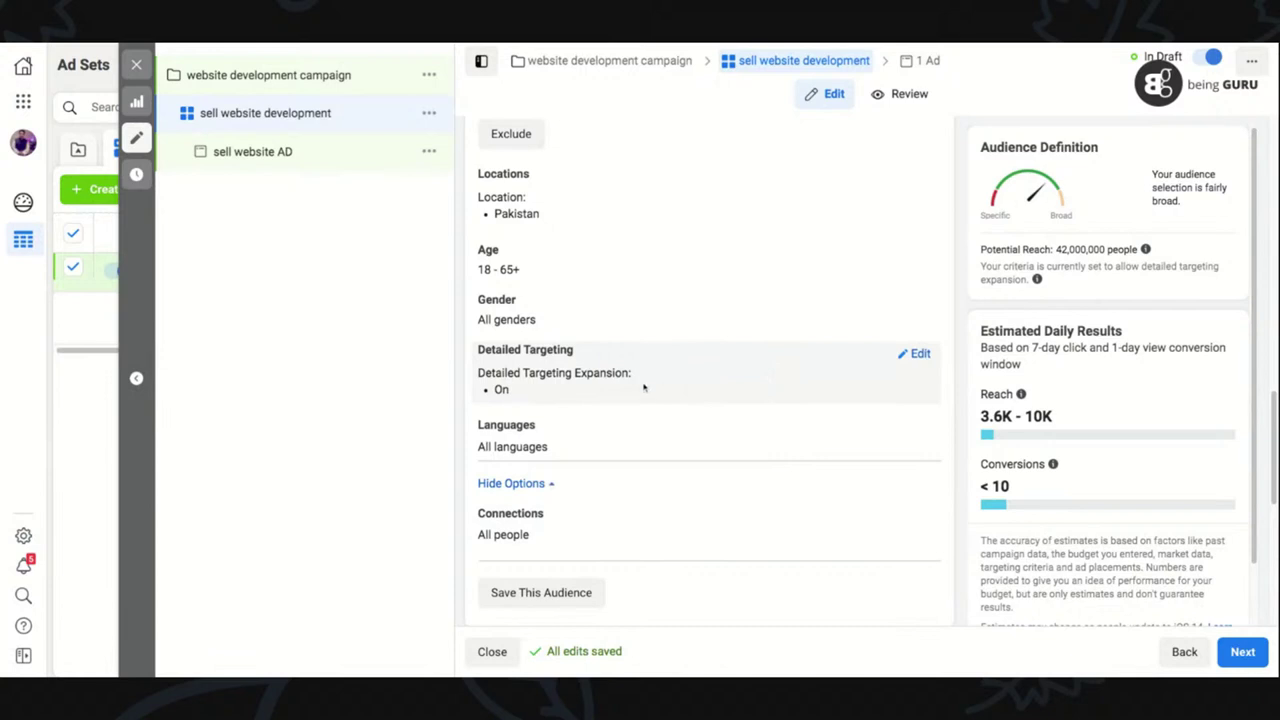
pyautogui.scroll(7, 1274, 432)
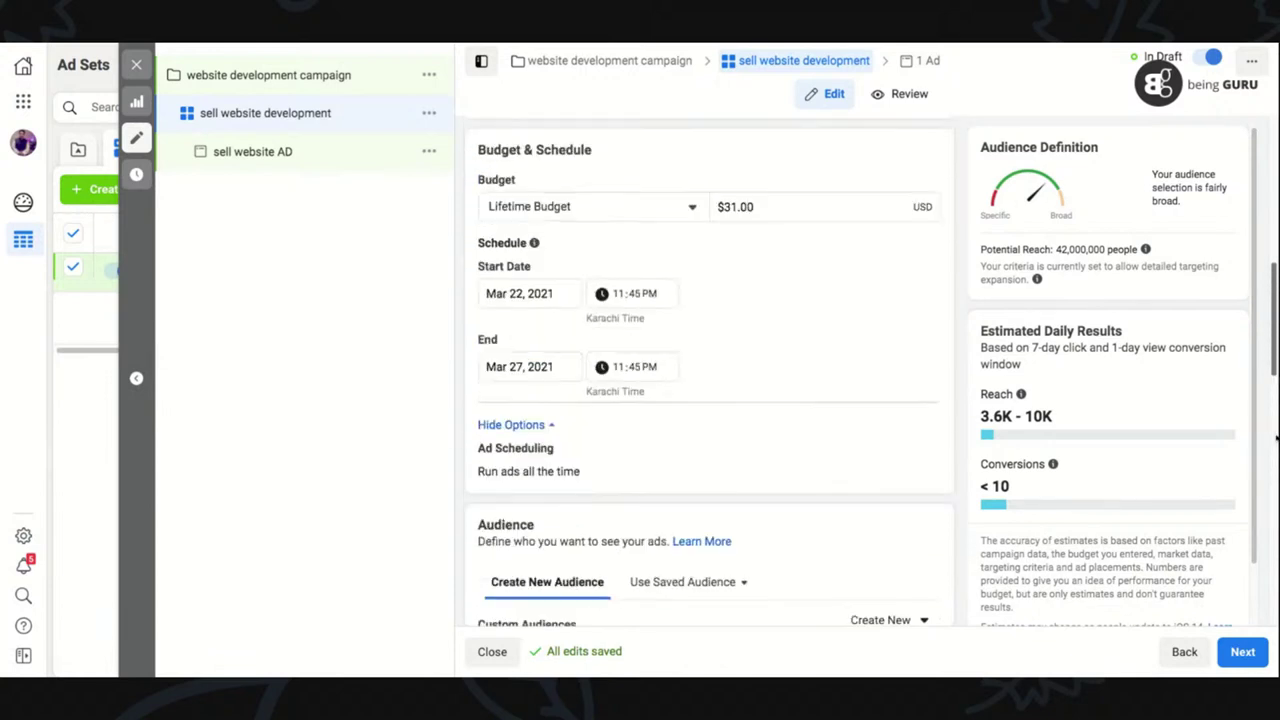
pyautogui.scroll(-5, 1274, 432)
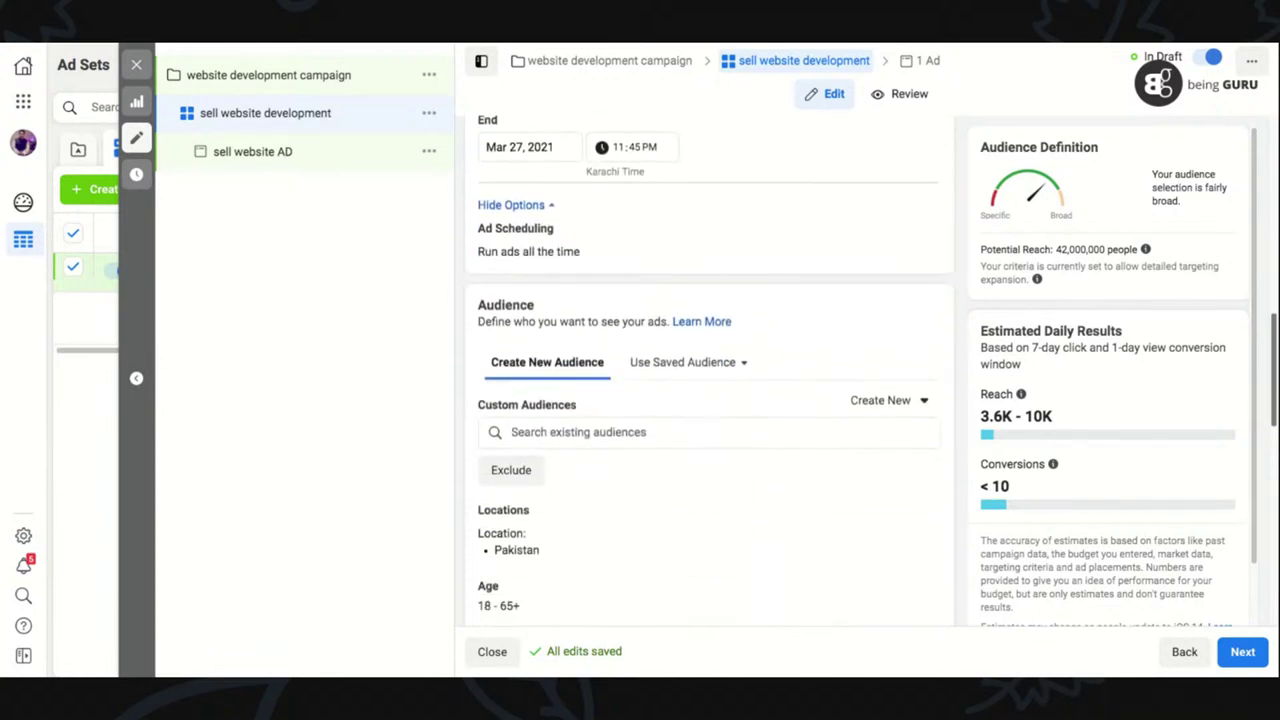
pyautogui.scroll(-1, 710, 373)
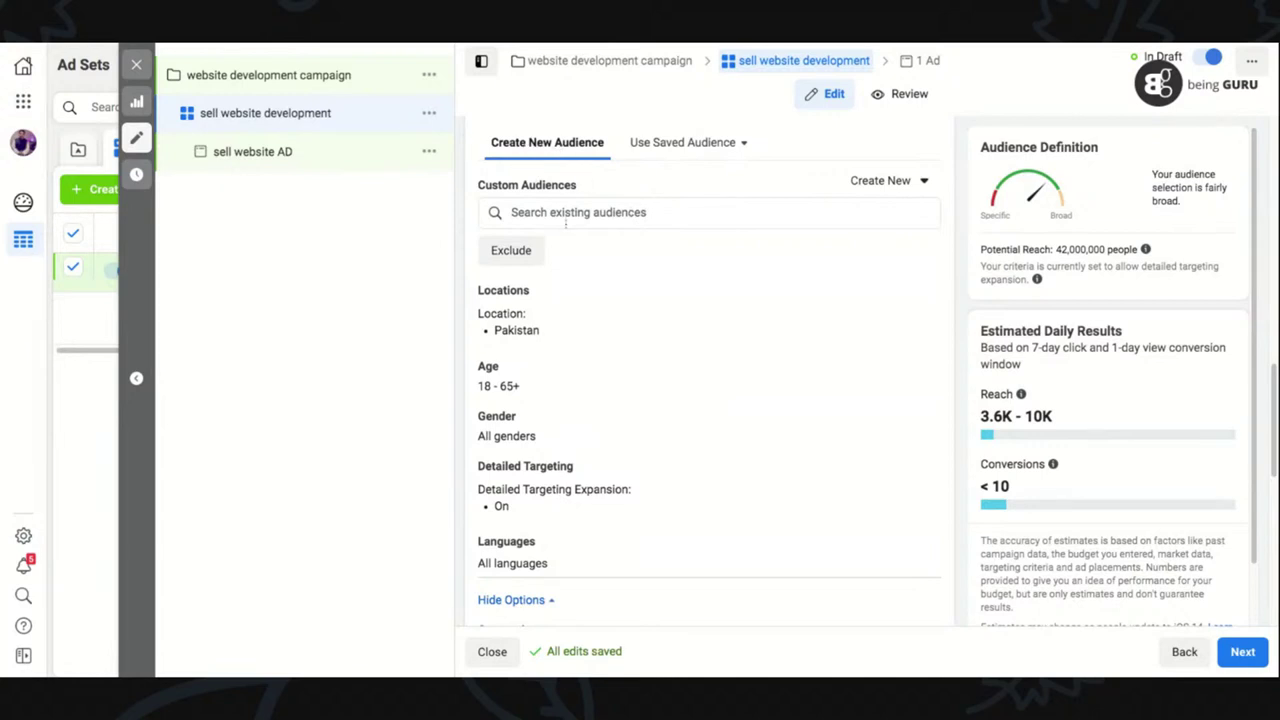
pyautogui.click(512, 212)
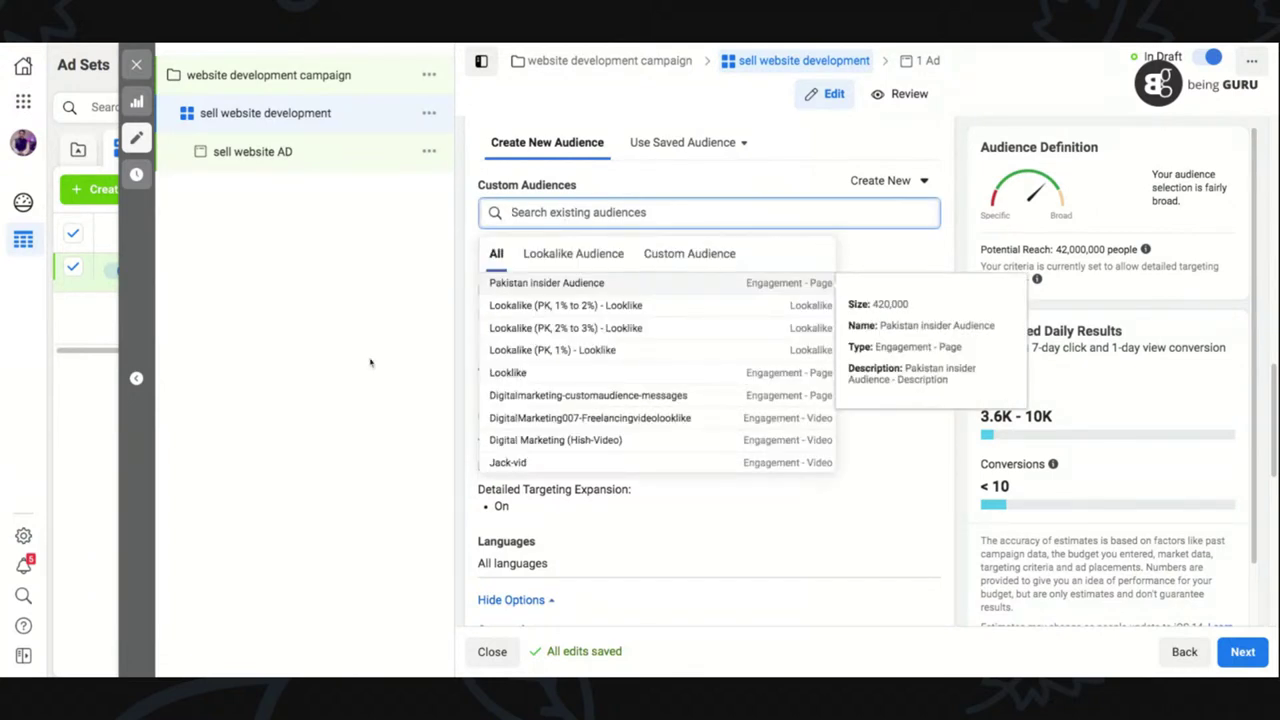
pyautogui.click(320, 402)
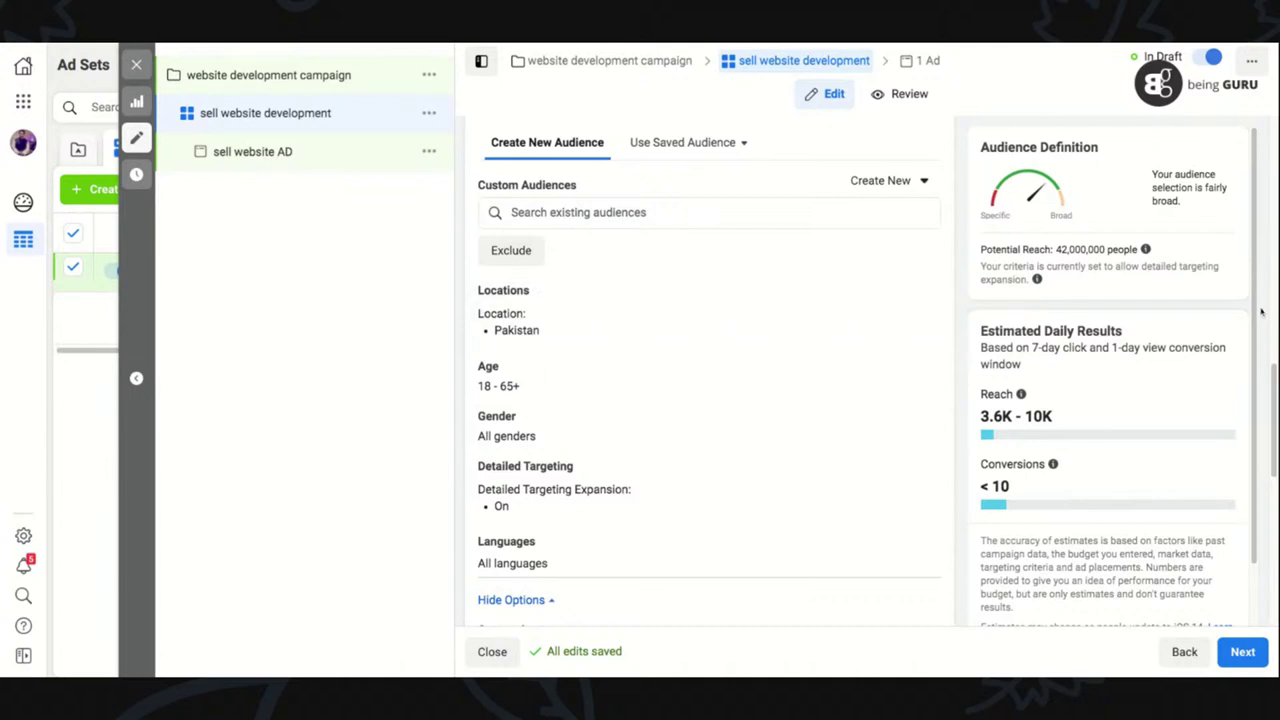
pyautogui.scroll(-2, 1258, 318)
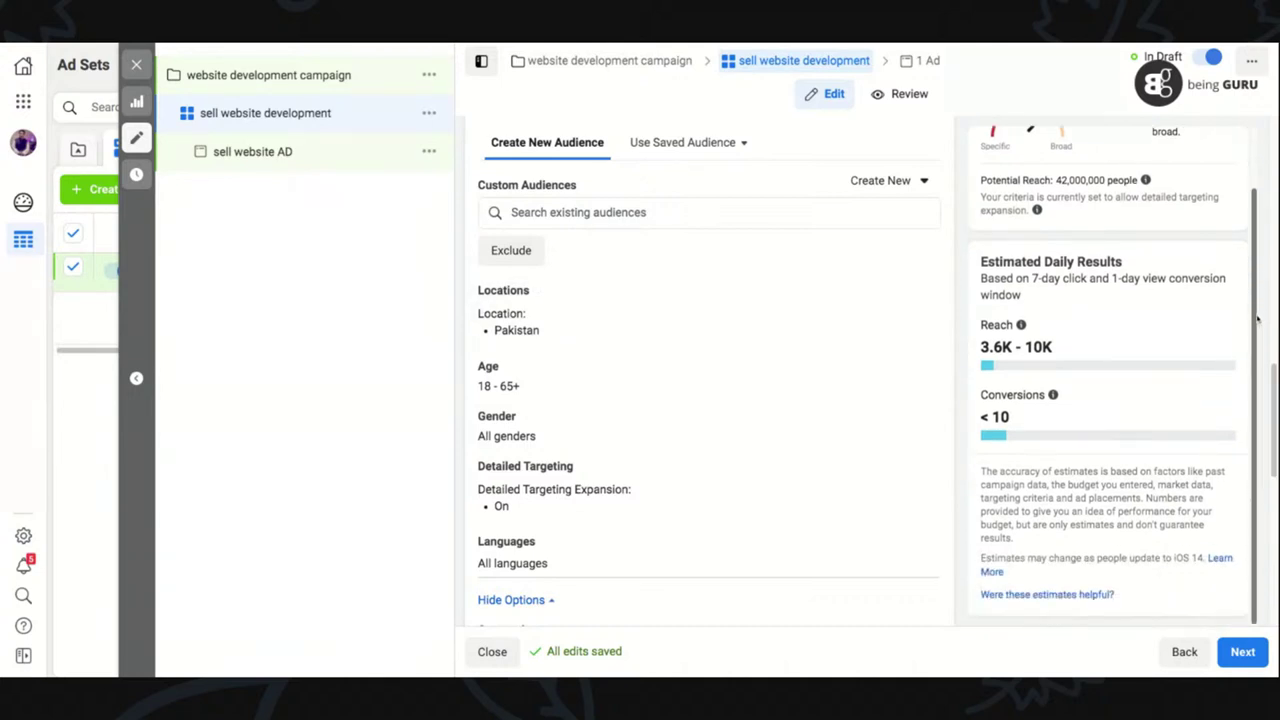
pyautogui.scroll(-3, 1274, 440)
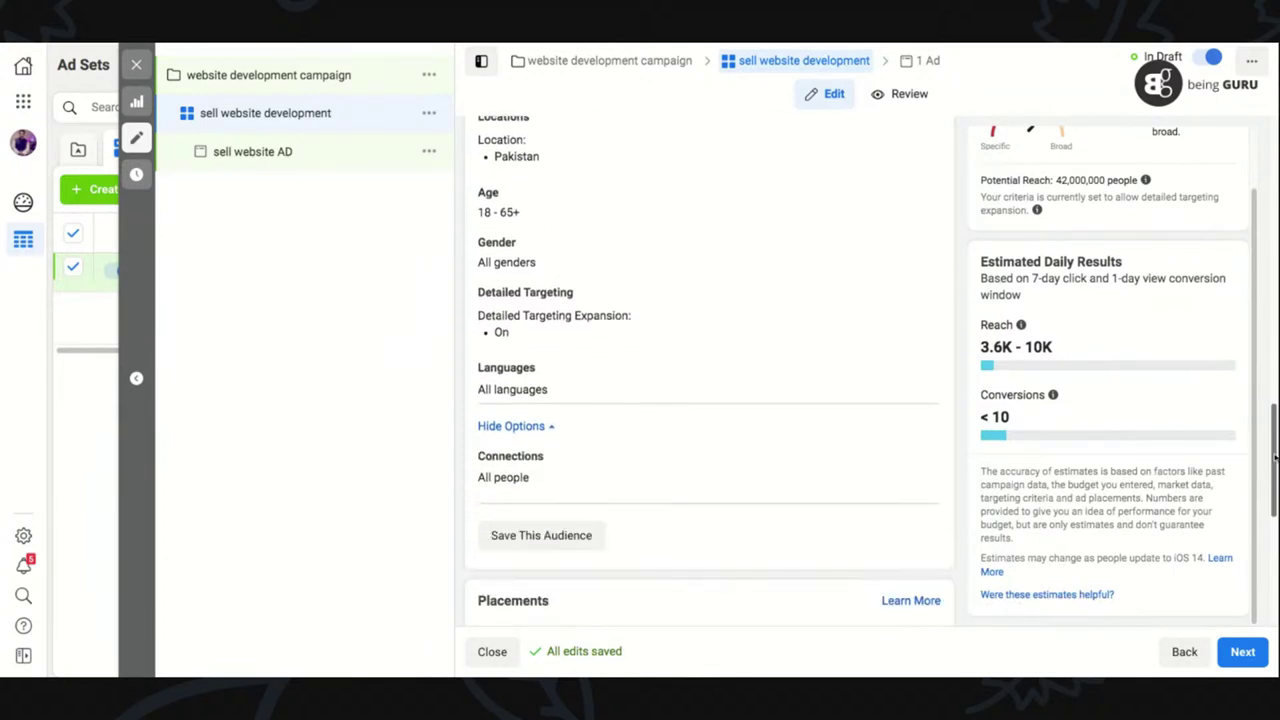
# - Look through the saved audiences and the existing custom audiences without choosing one
pyautogui.scroll(-4, 1274, 457)
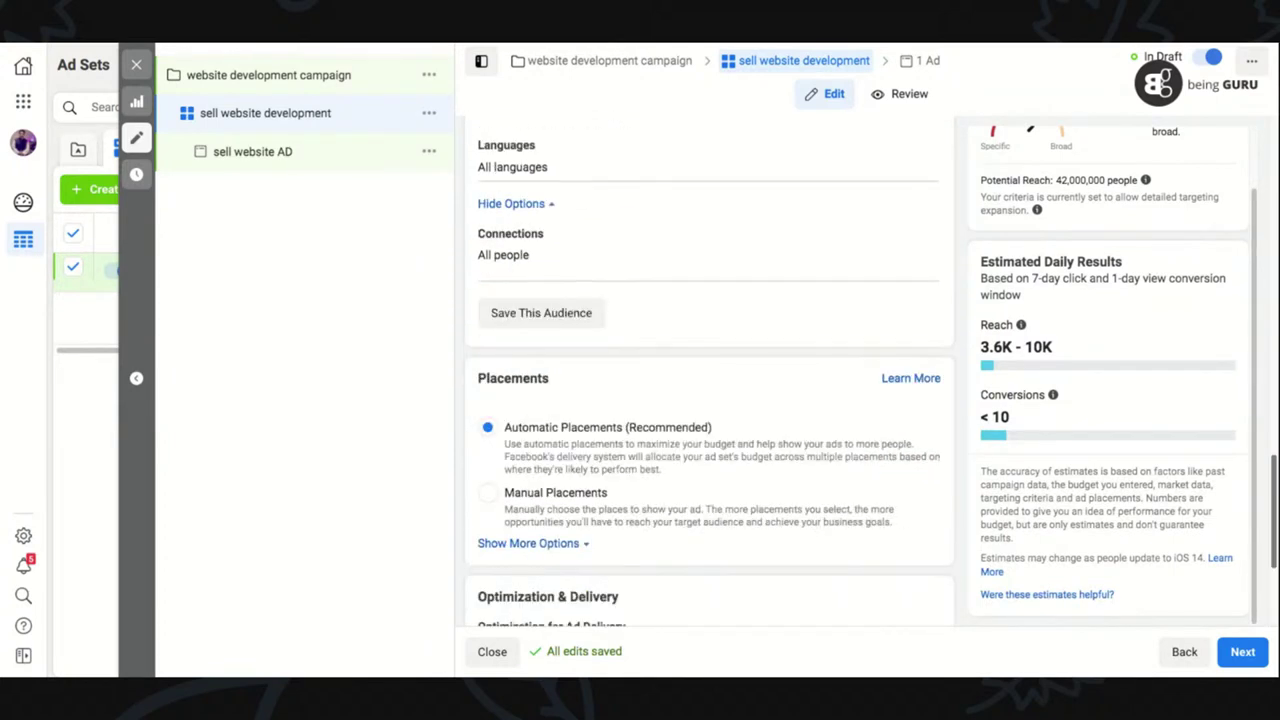
pyautogui.scroll(5, 1274, 457)
pyautogui.scroll(2, 864, 380)
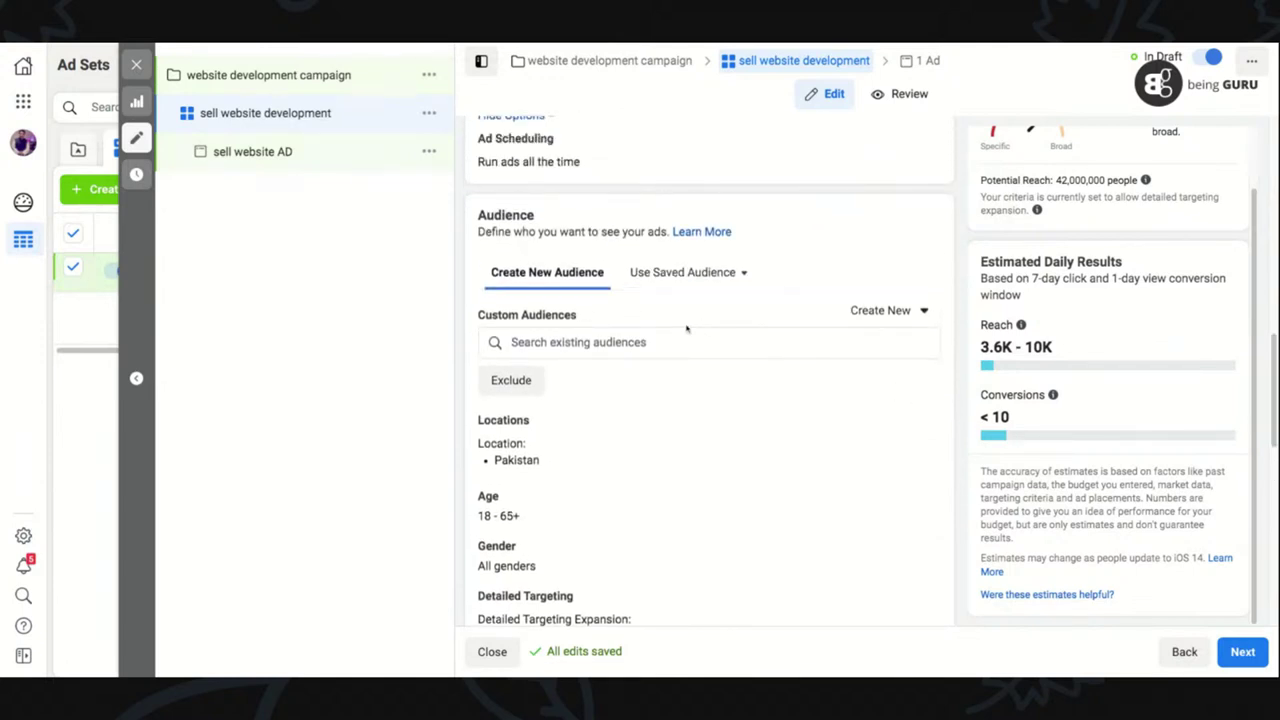
pyautogui.click(659, 281)
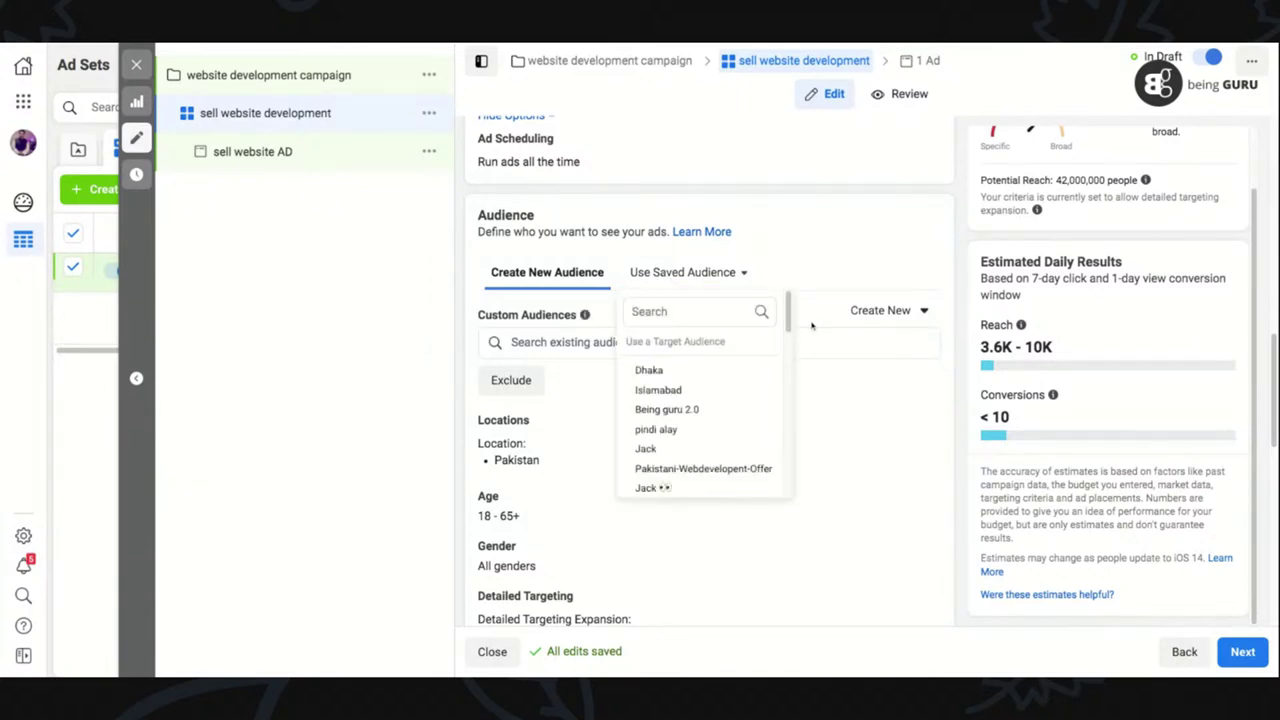
pyautogui.click(888, 414)
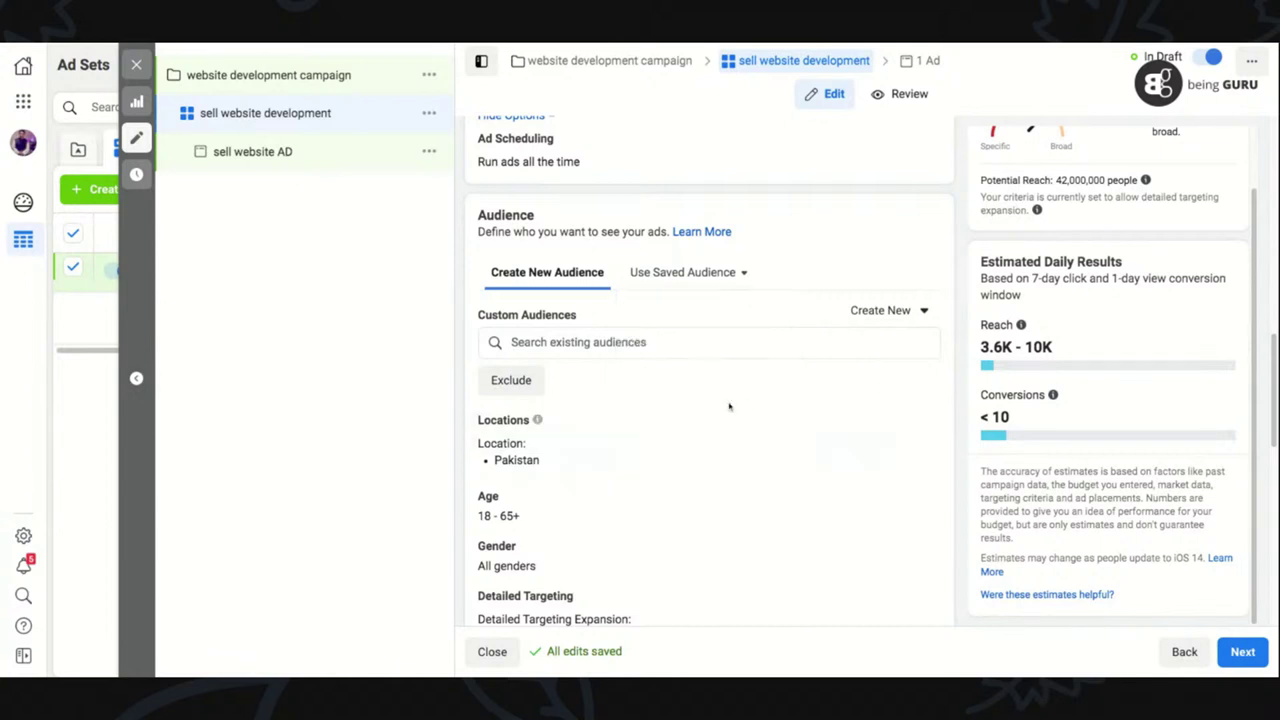
pyautogui.click(563, 338)
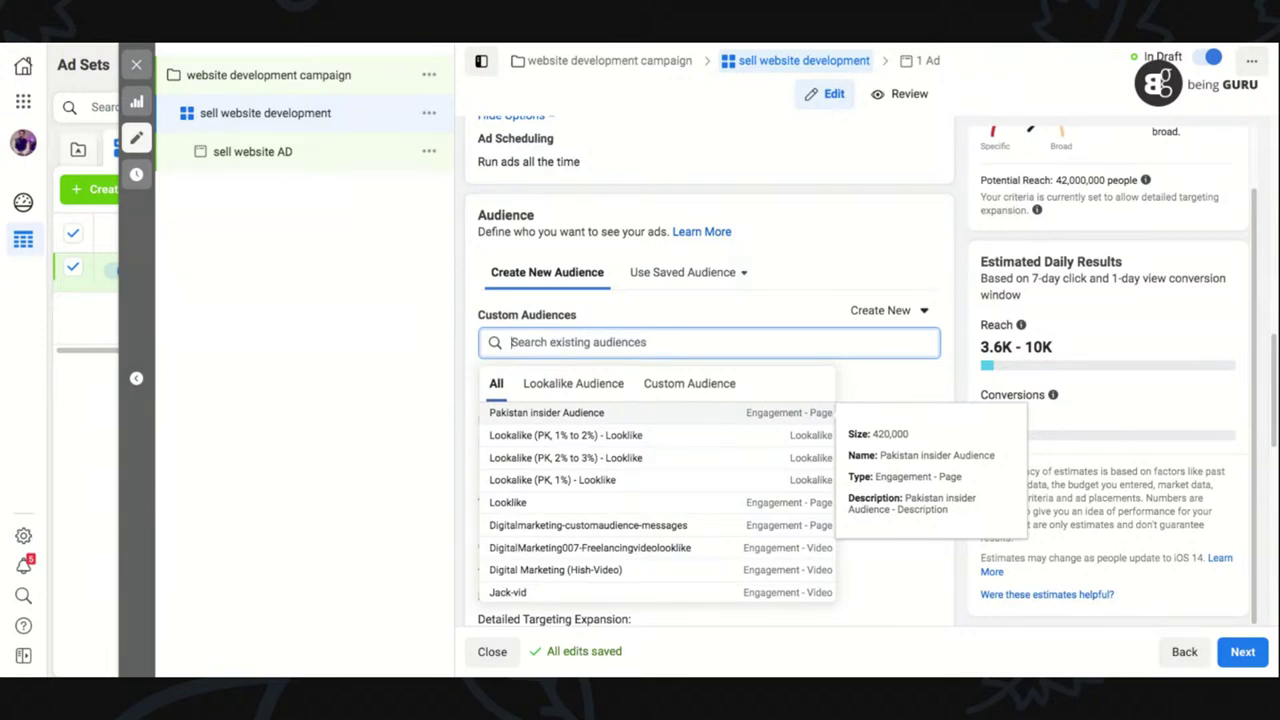
pyautogui.click(666, 387)
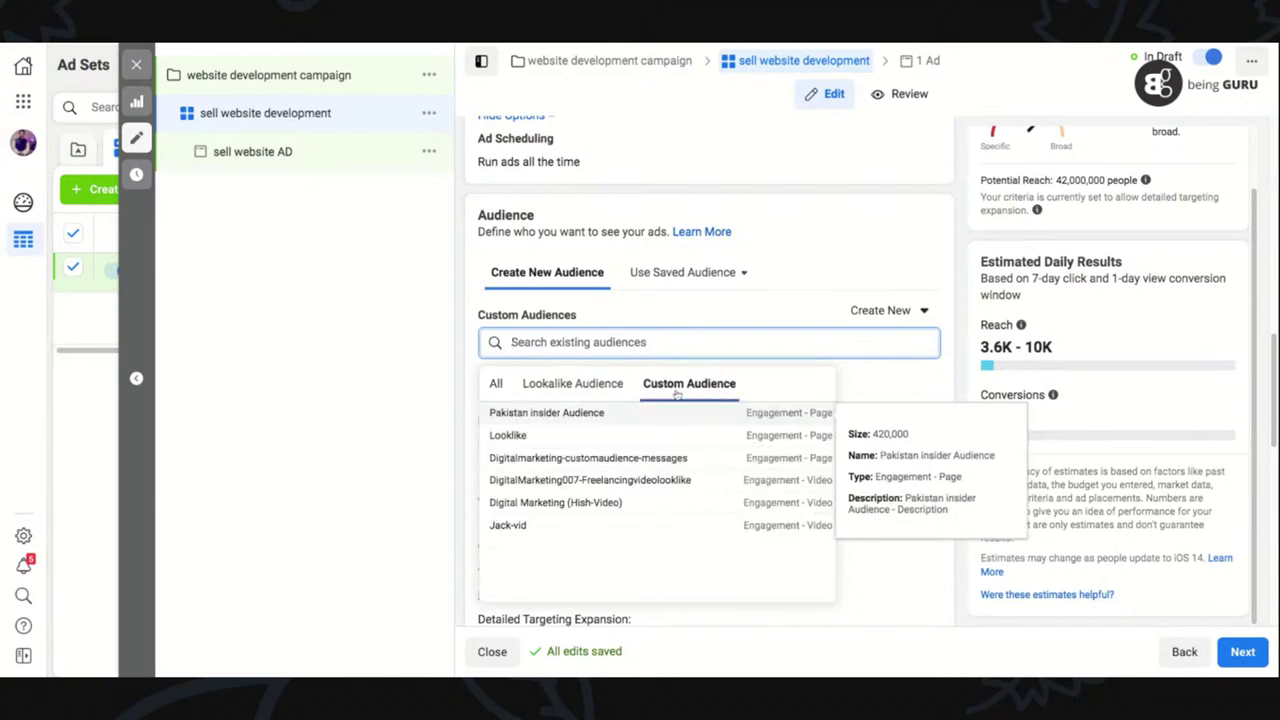
pyautogui.click(824, 264)
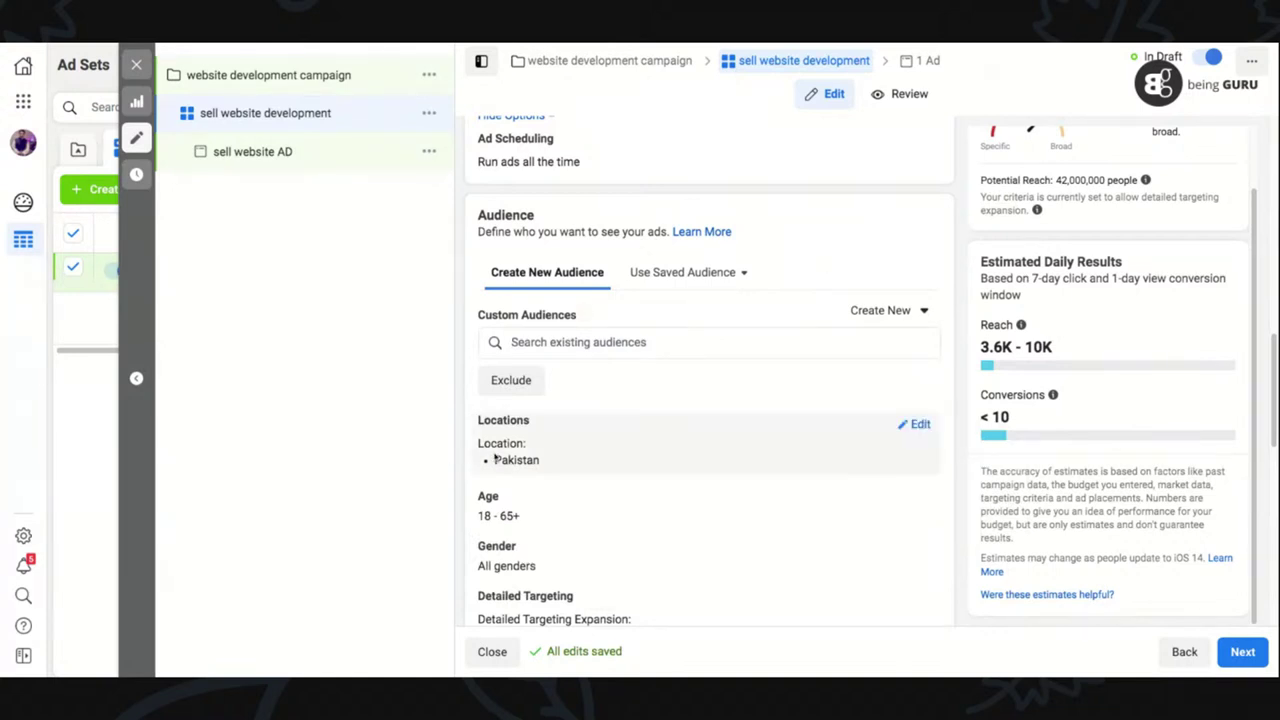
# - Replace the Pakistan-wide audience location with DHA Islamabad Phase 1 and check the potential reach
pyautogui.click(919, 425)
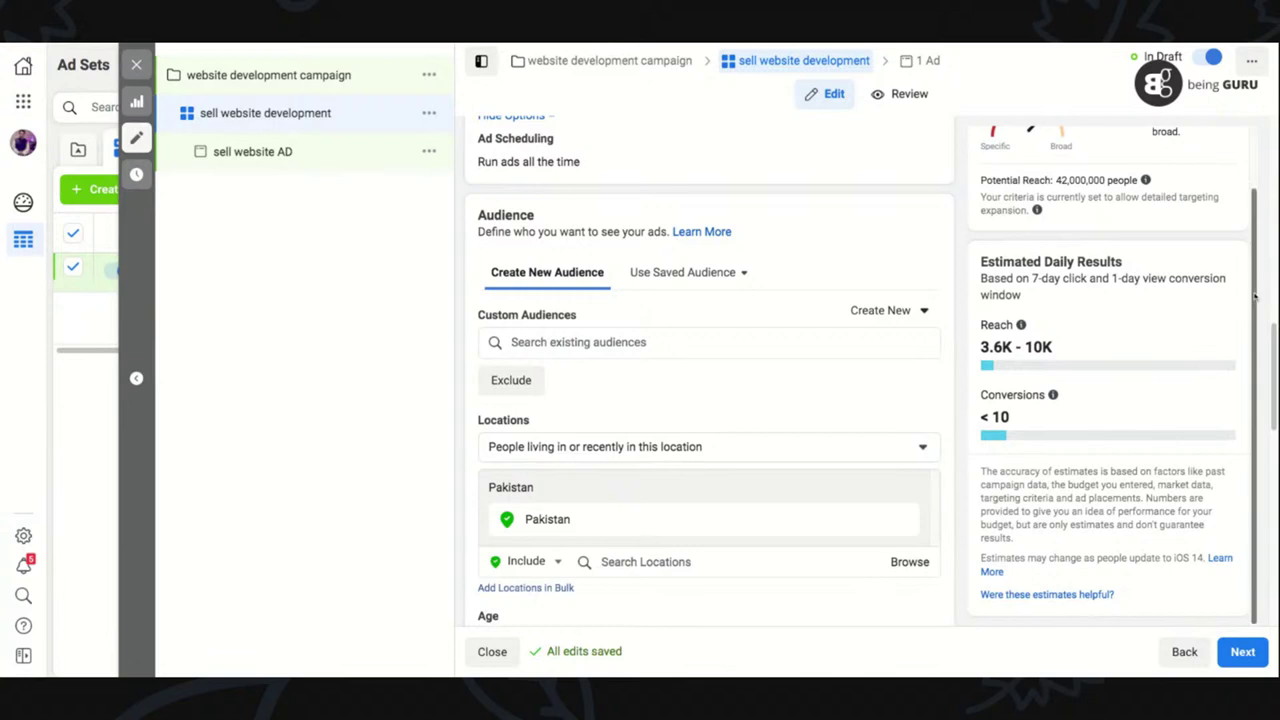
pyautogui.moveTo(563, 520)
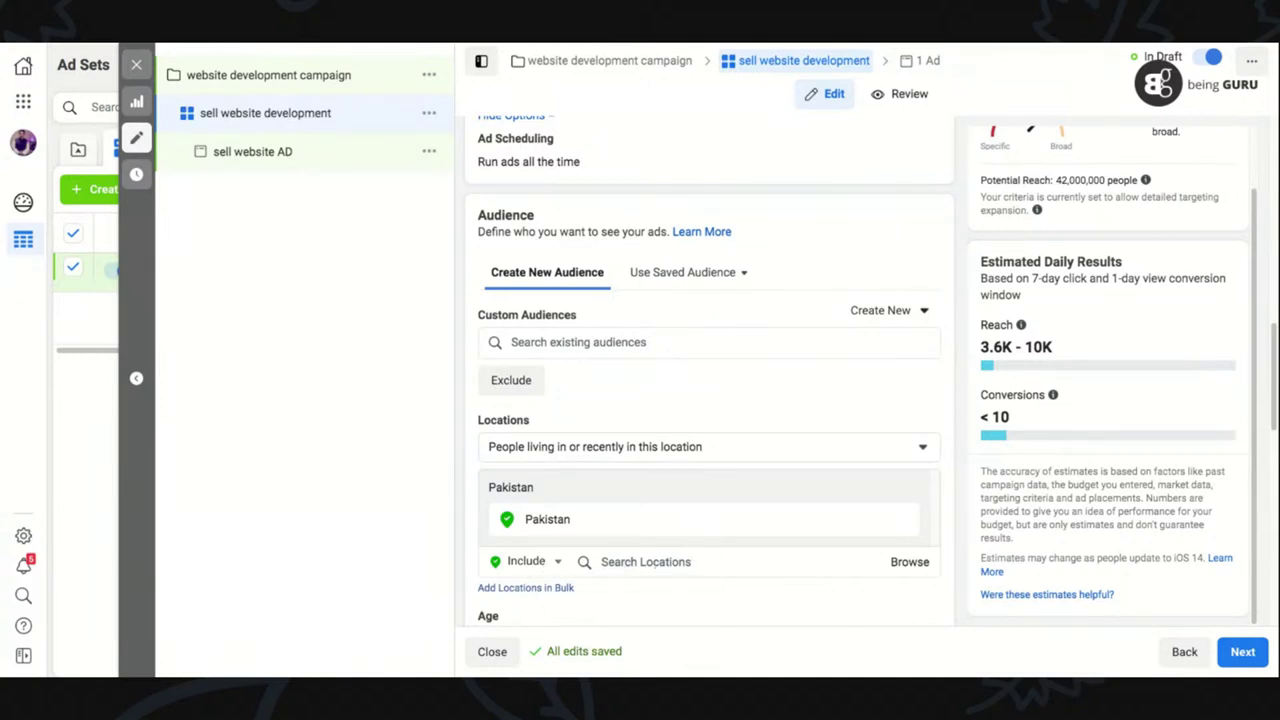
pyautogui.click(645, 561)
pyautogui.scroll(-2, 1272, 355)
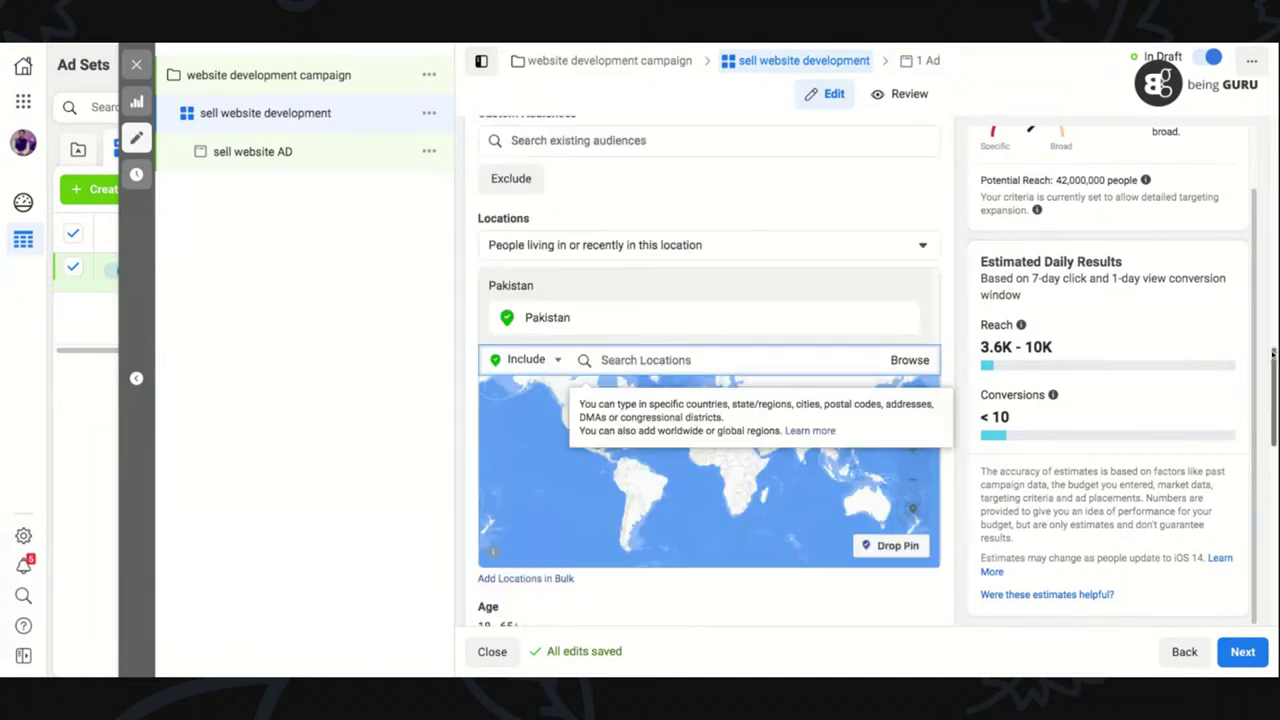
pyautogui.scroll(-1, 1272, 355)
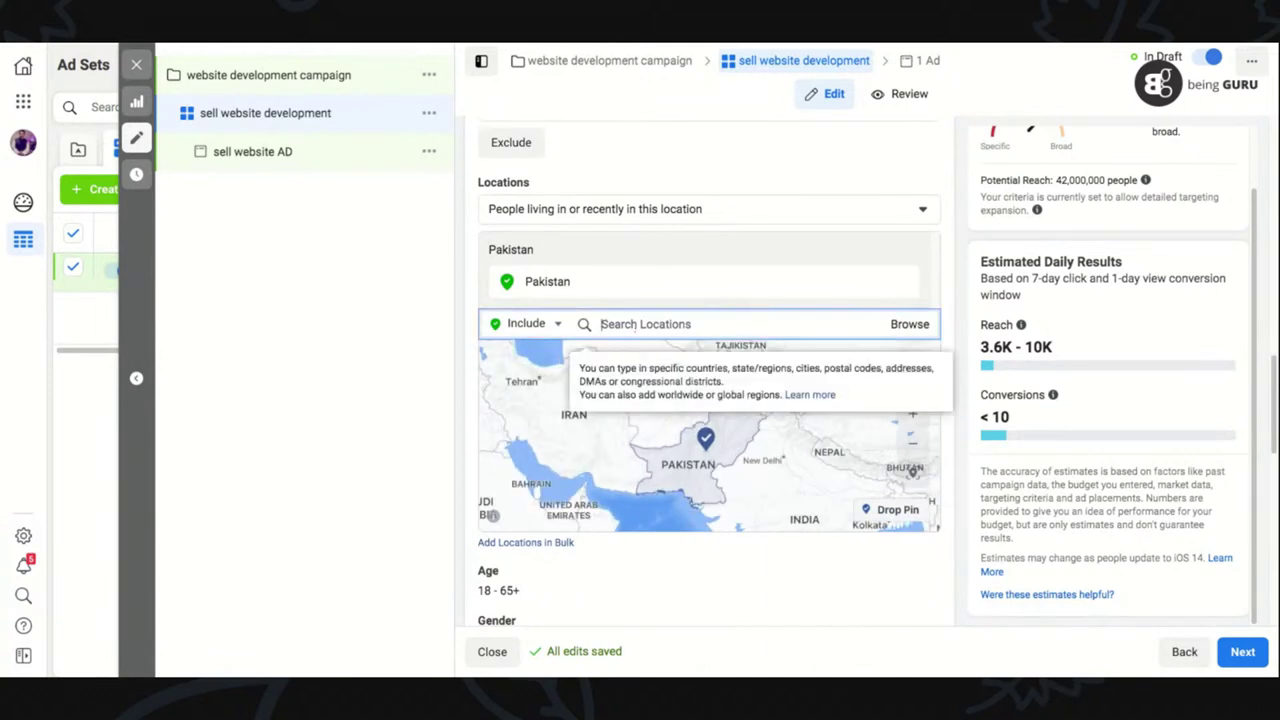
pyautogui.write('DHA')
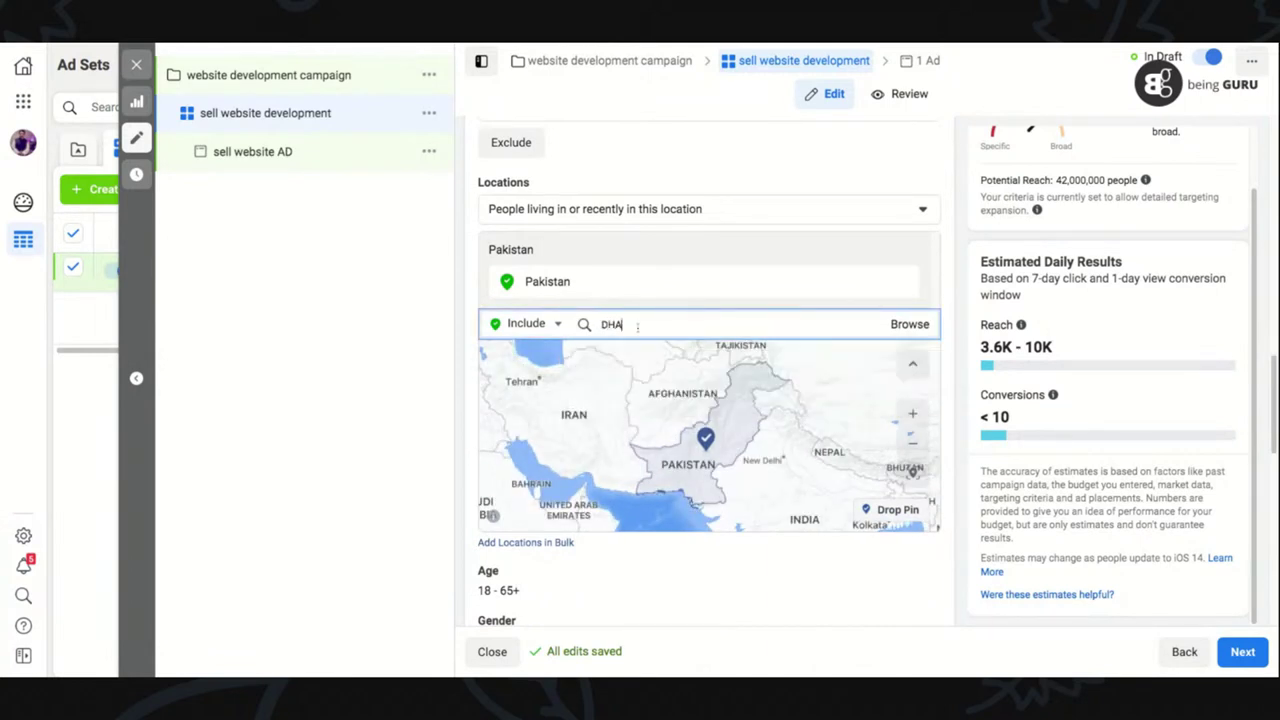
pyautogui.write(' 1Islamab')
pyautogui.press('BackSpace')
pyautogui.press('BackSpace')
pyautogui.press('BackSpace')
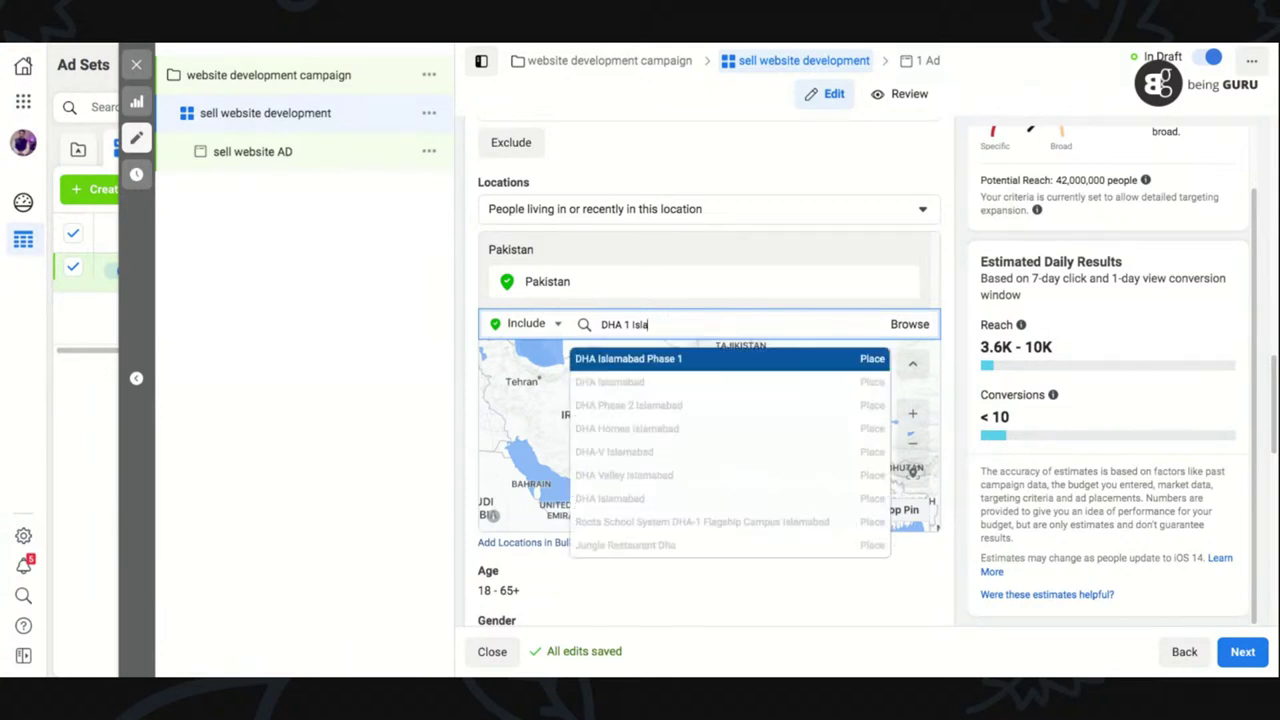
pyautogui.click(668, 359)
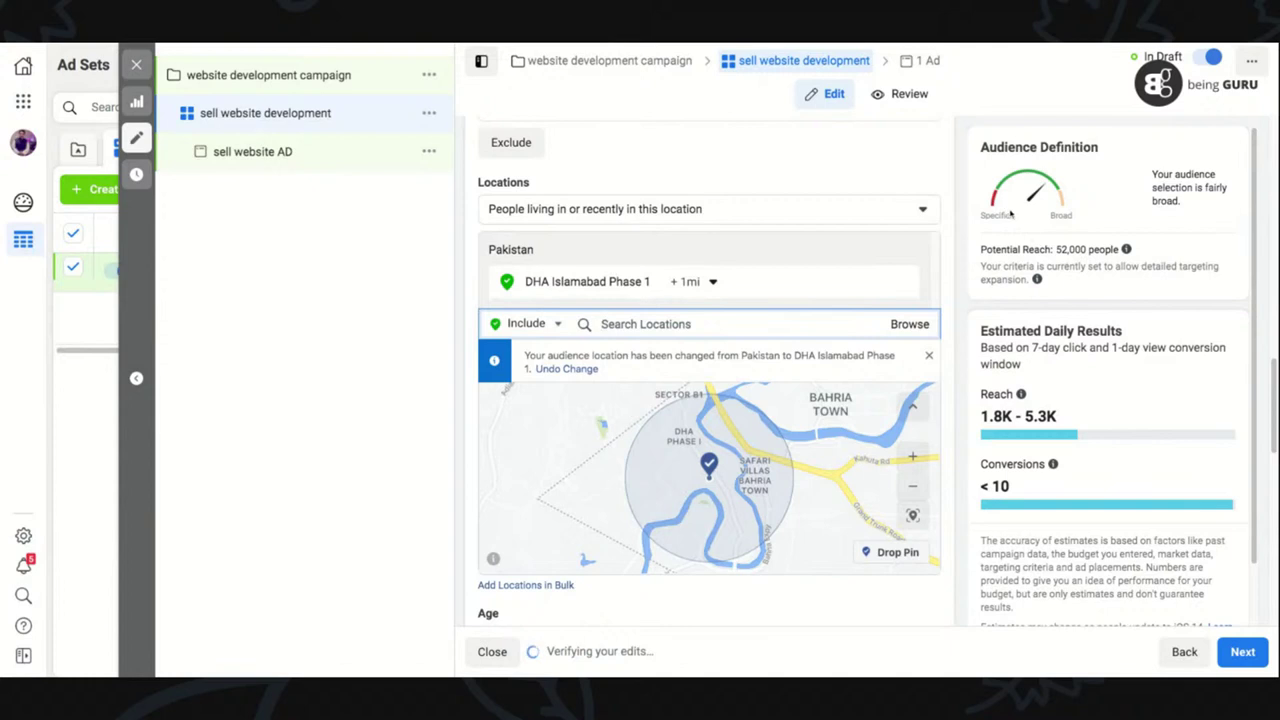
pyautogui.moveTo(1056, 250); pyautogui.dragTo(1118, 250)
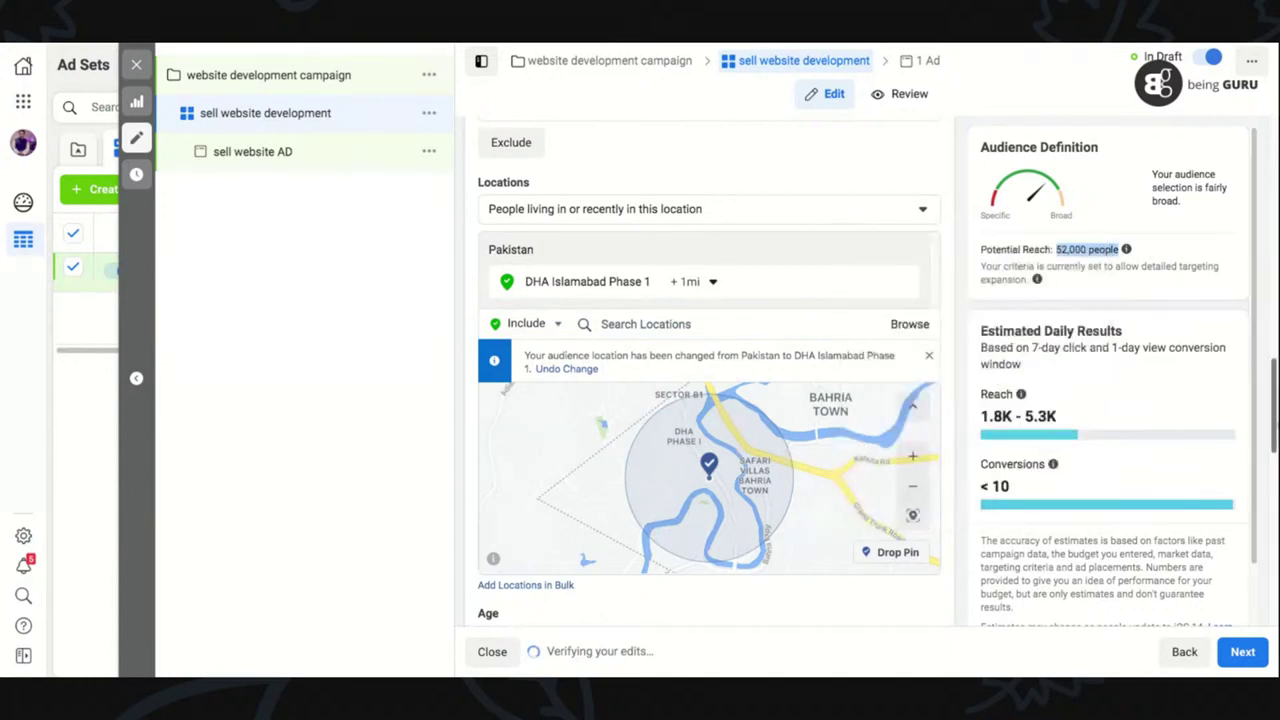
# - Set the radius around DHA Islamabad Phase 1 to 3 mi and check the potential reach
pyautogui.scroll(-1, 1276, 425)
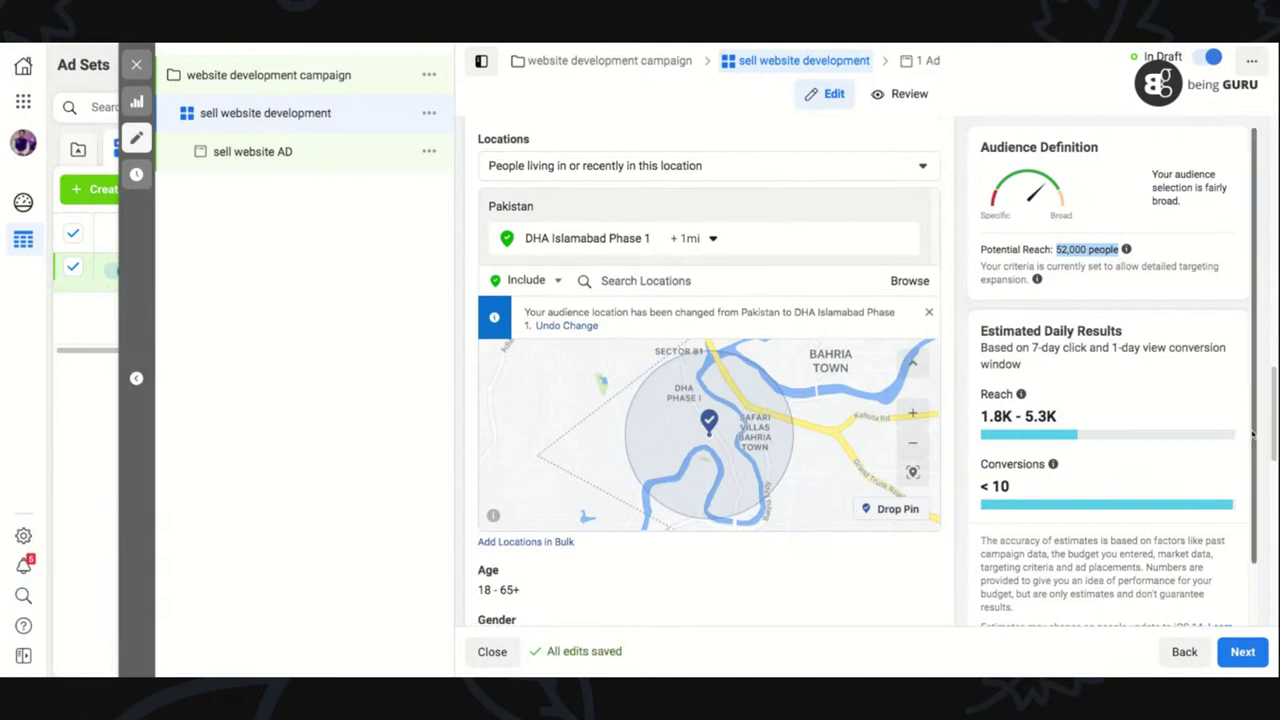
pyautogui.click(713, 240)
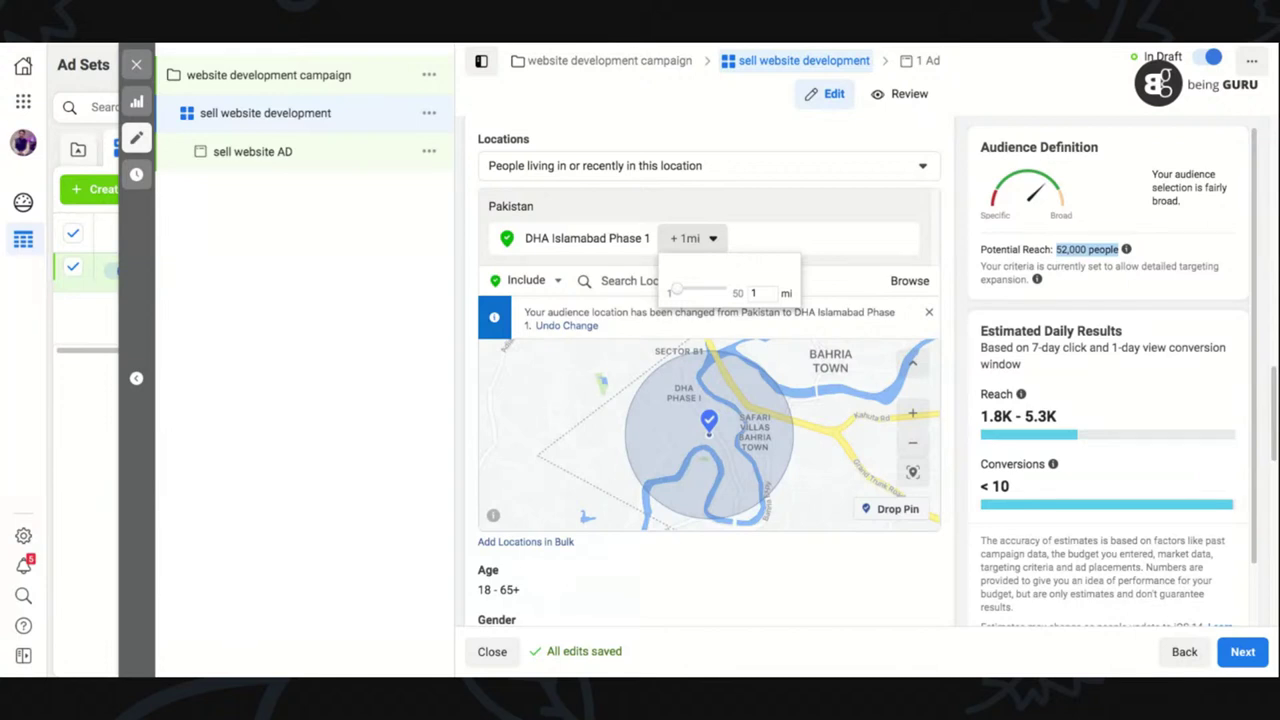
pyautogui.write('3')
pyautogui.press('Return')
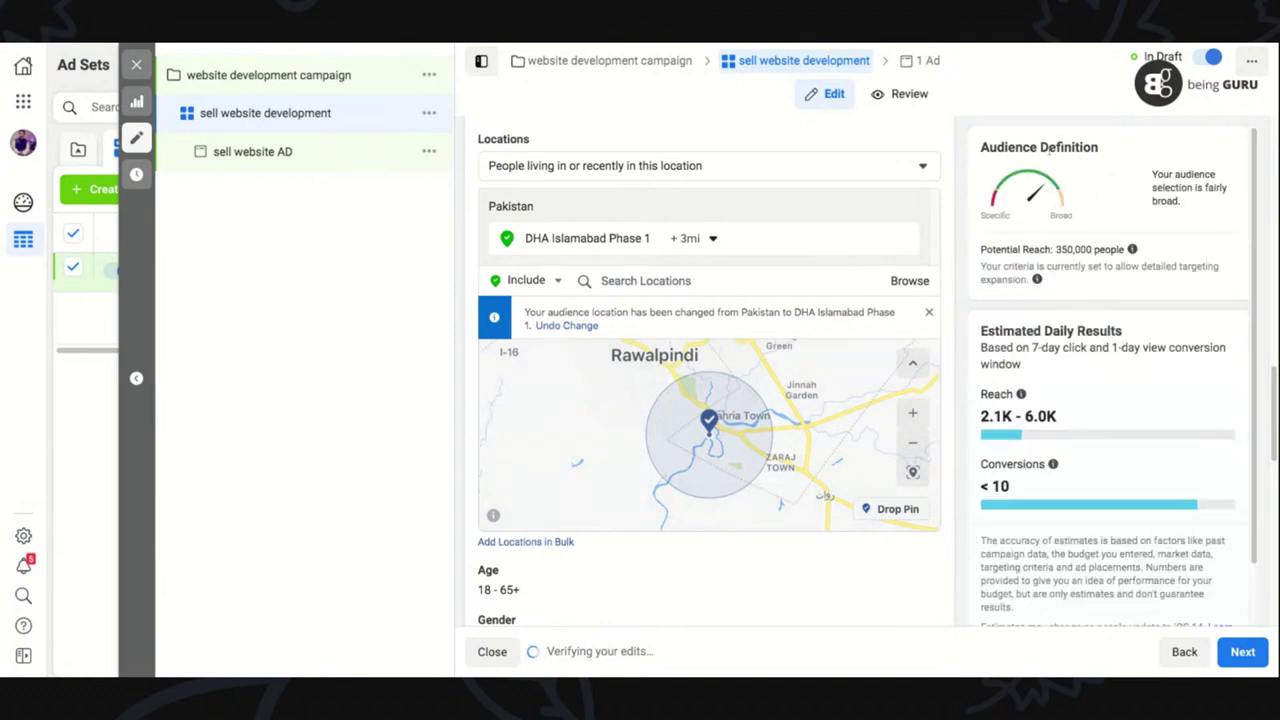
pyautogui.moveTo(1057, 249); pyautogui.dragTo(1092, 250)
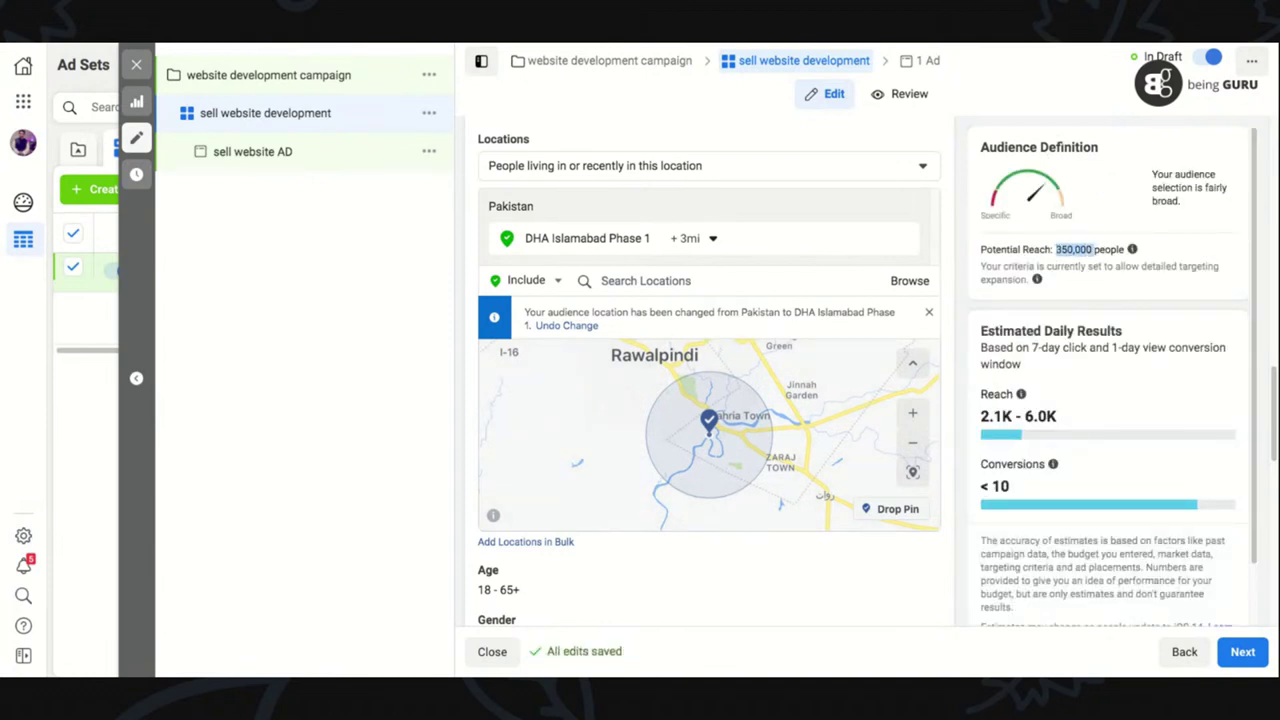
pyautogui.moveTo(1125, 250)
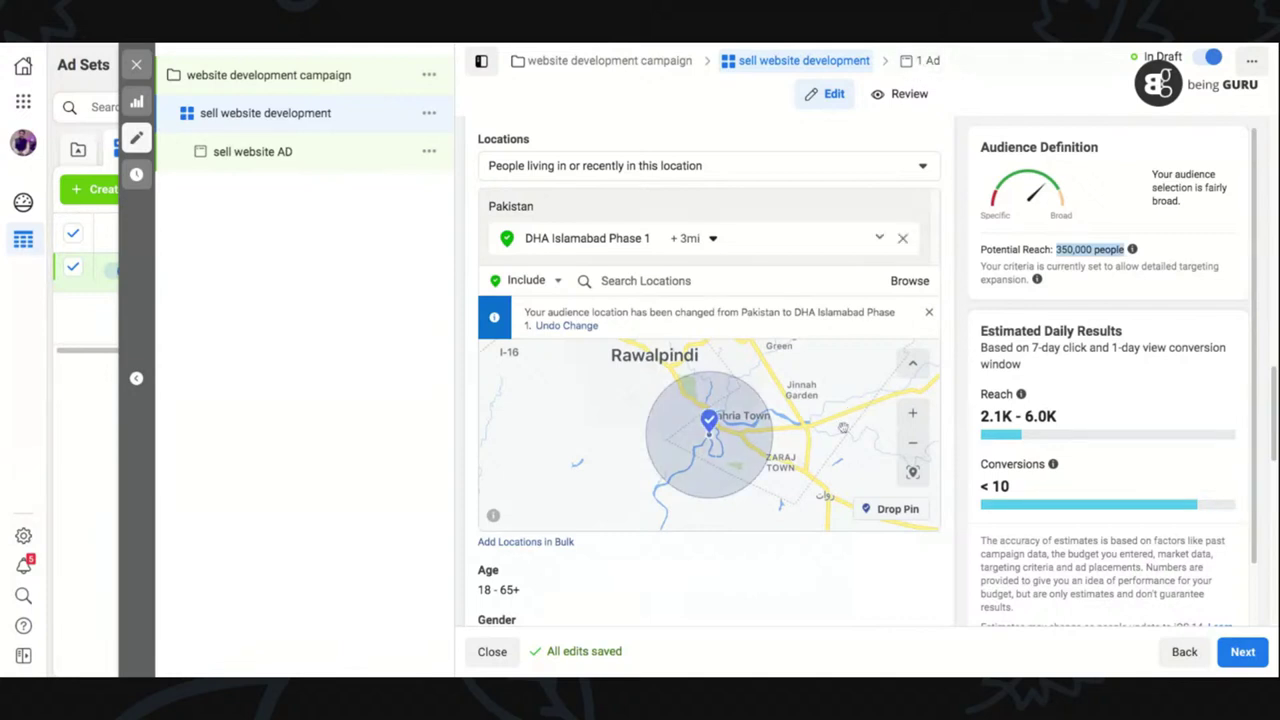
# - Set the audience's age range to 20–60
pyautogui.scroll(-3, 1275, 383)
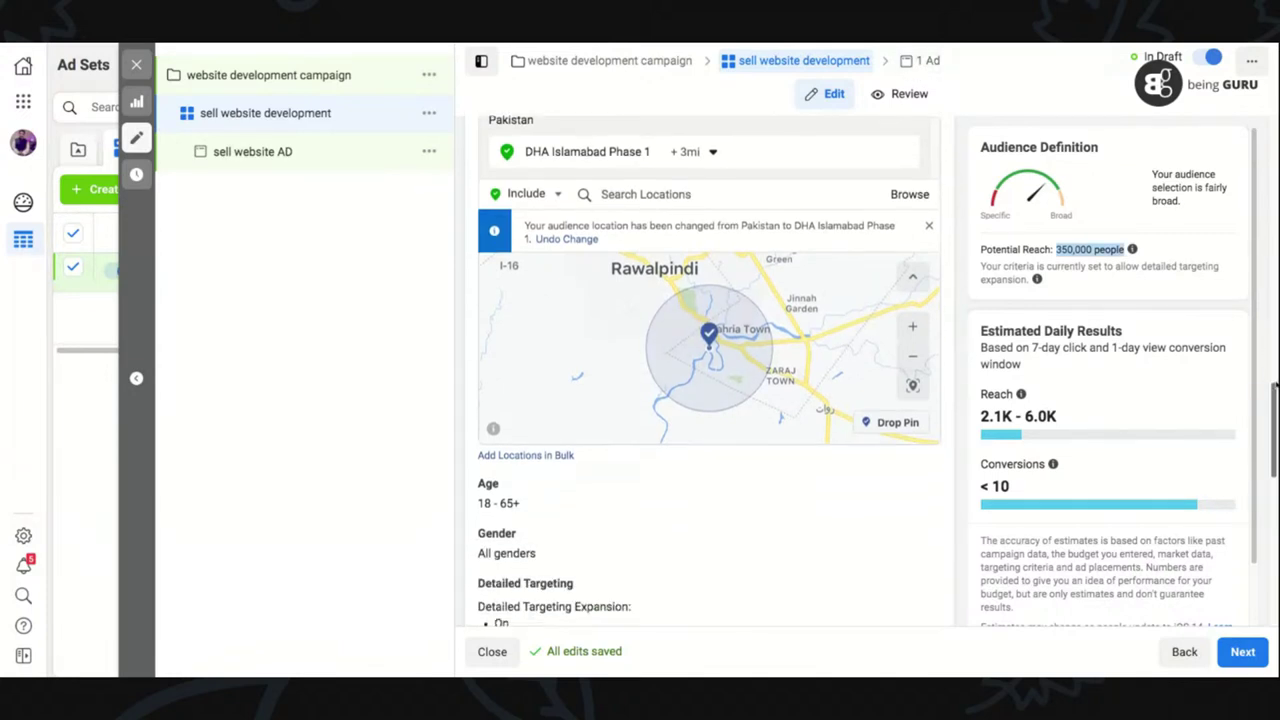
pyautogui.moveTo(922, 364)
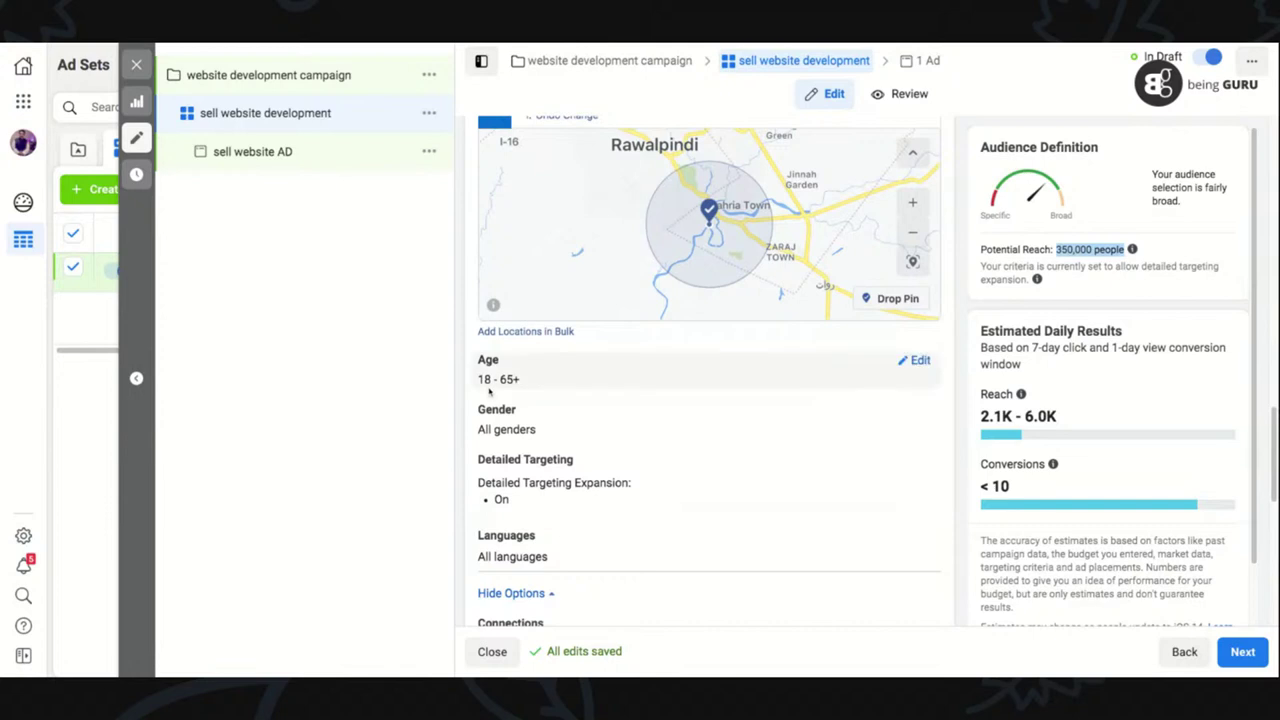
pyautogui.click(920, 362)
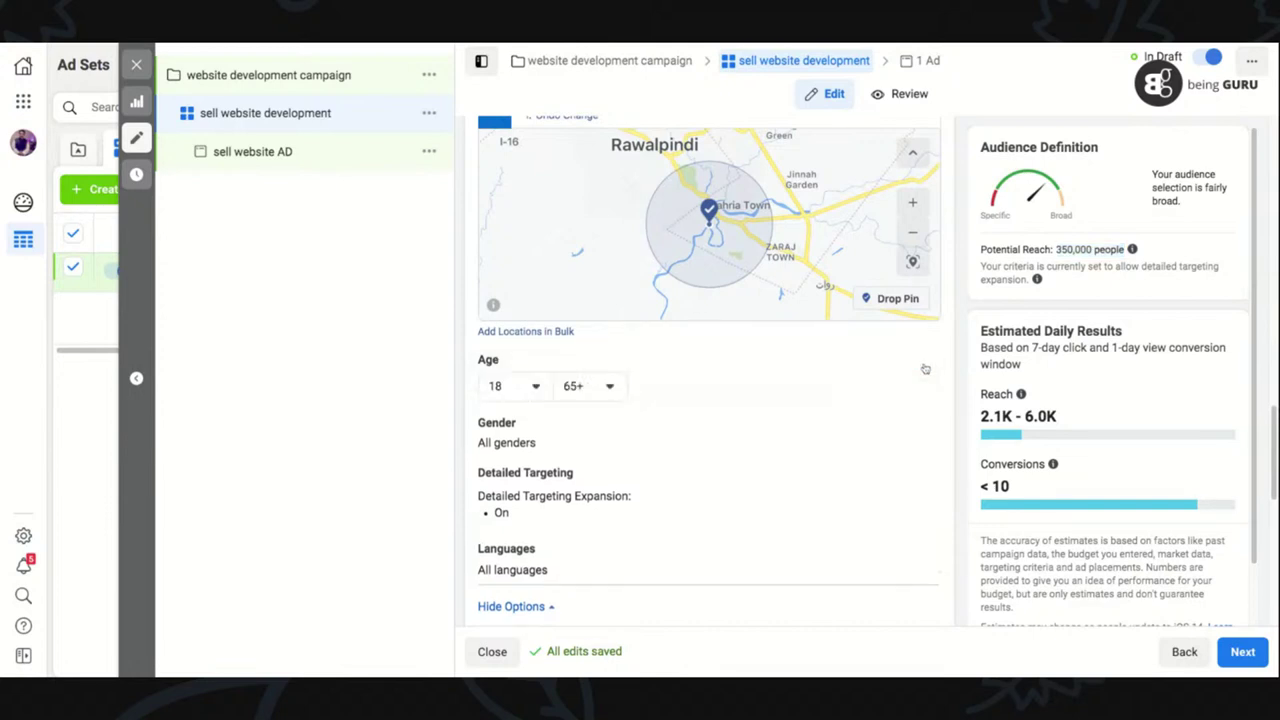
pyautogui.click(535, 387)
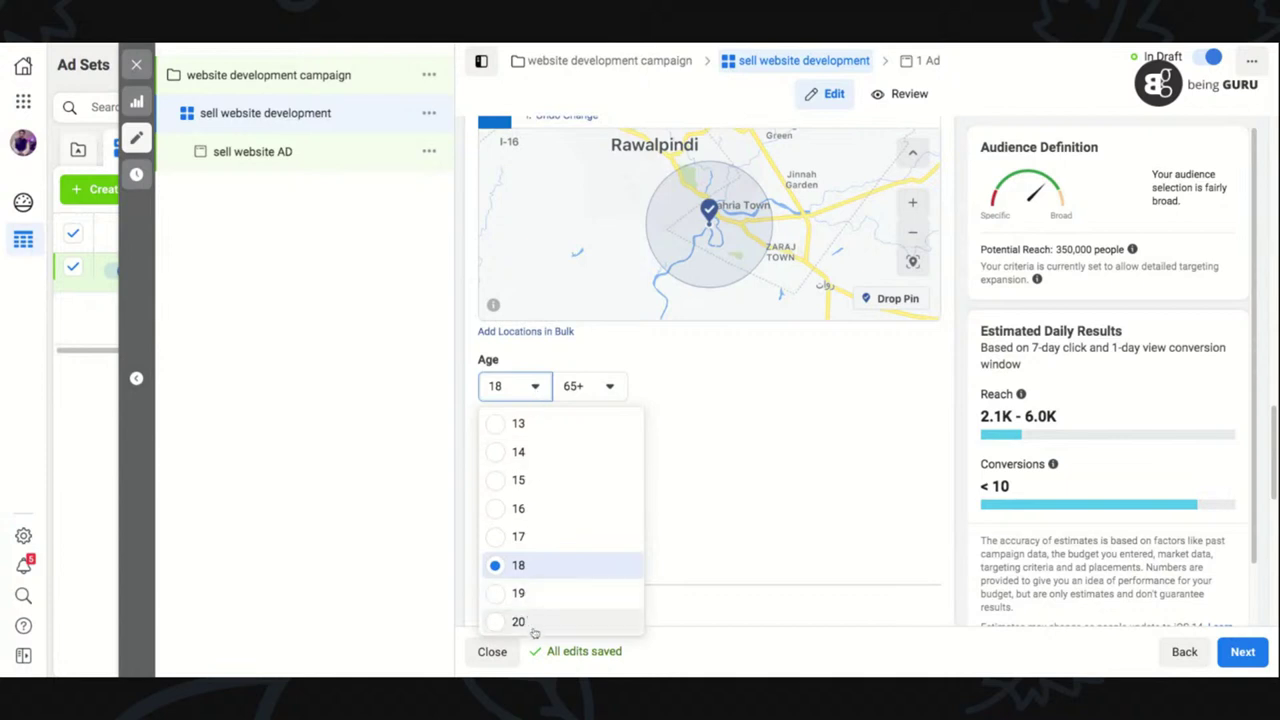
pyautogui.click(518, 621)
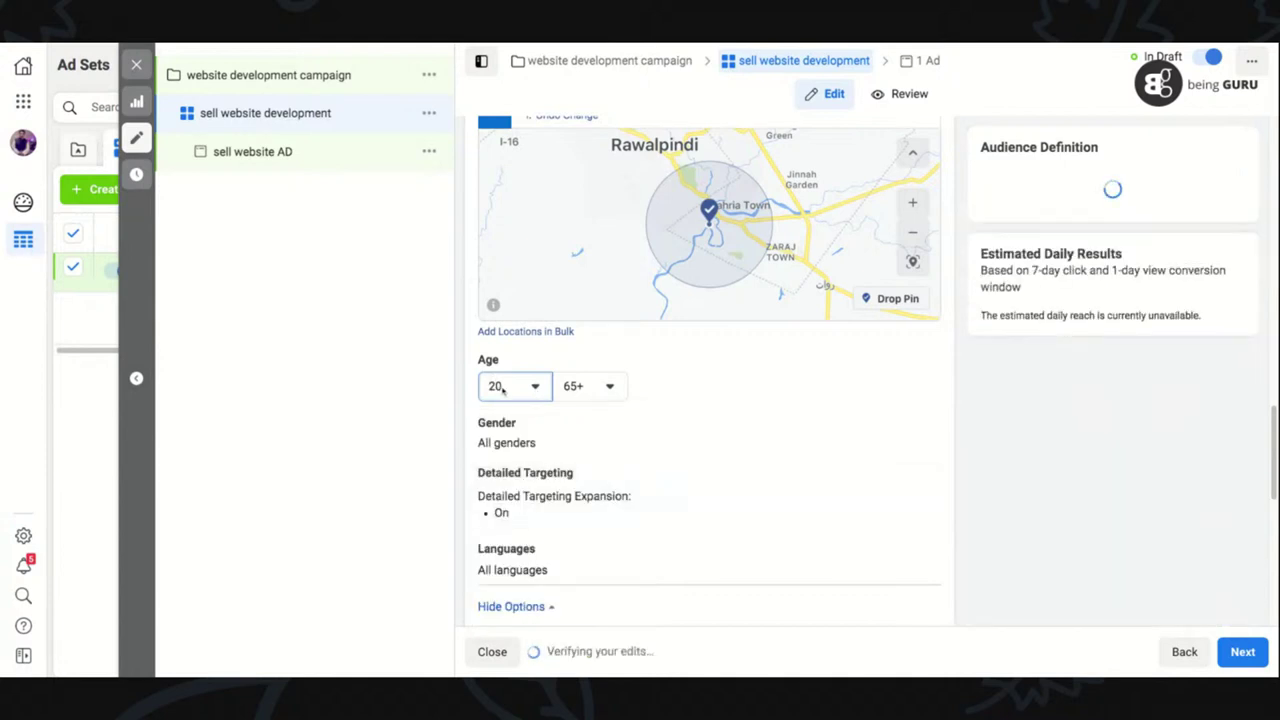
pyautogui.click(606, 389)
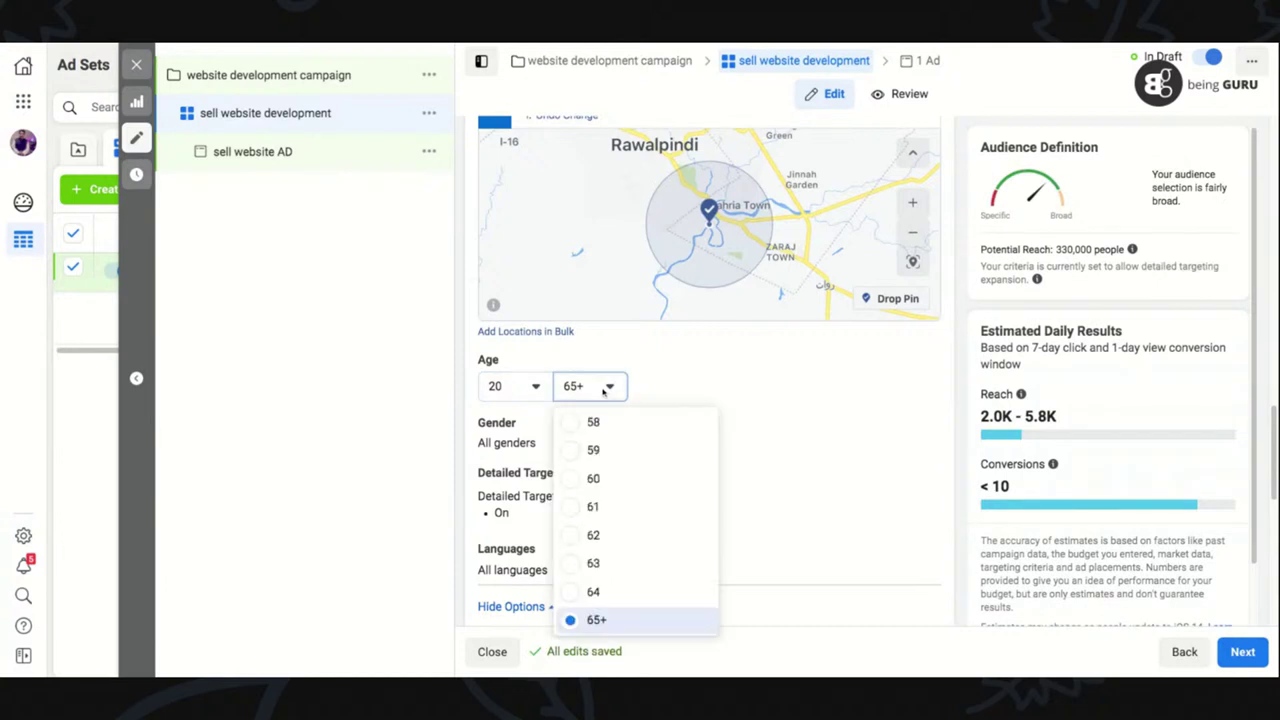
pyautogui.click(571, 484)
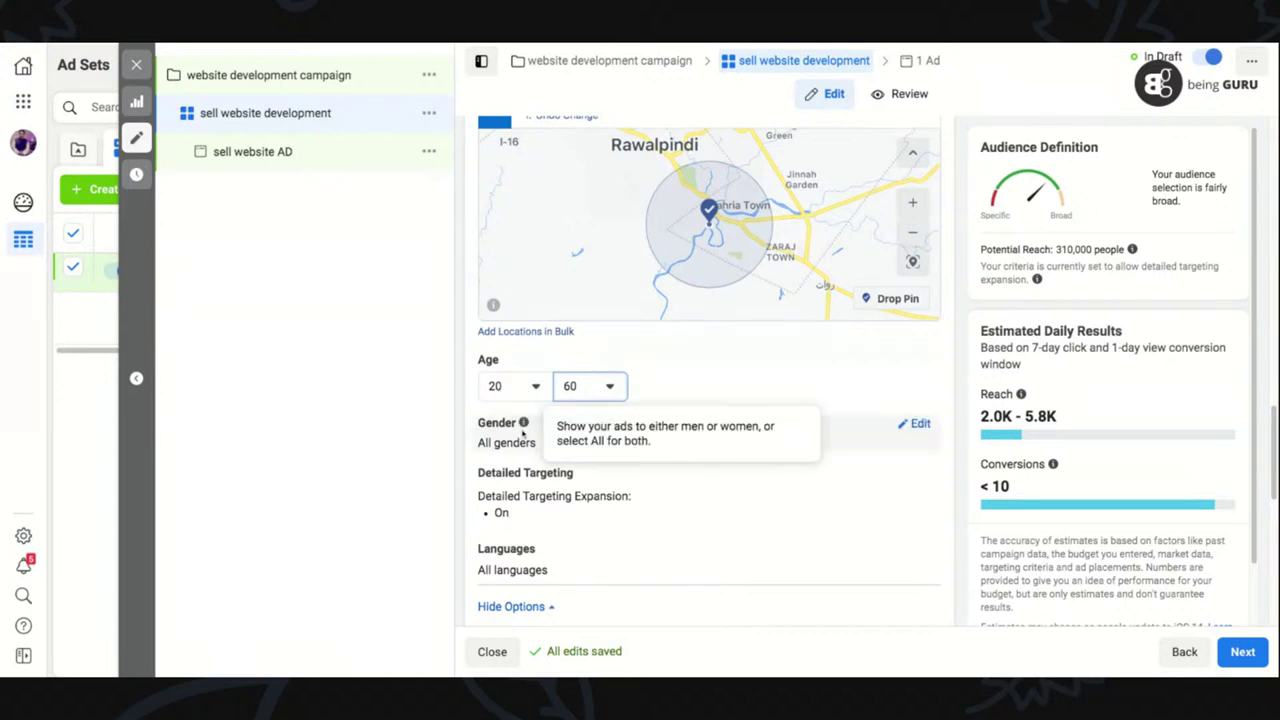
# - Check the audience's potential reach and restrict the gender targeting to Men
pyautogui.click(919, 424)
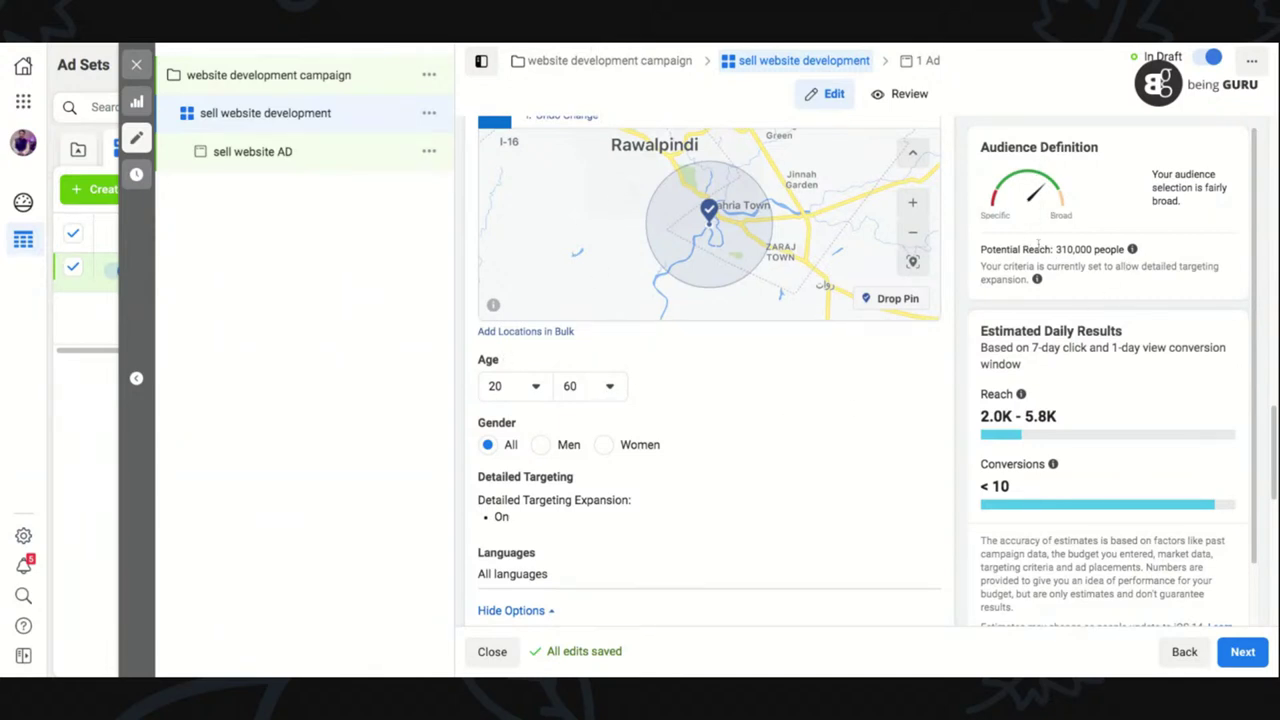
pyautogui.moveTo(1058, 250); pyautogui.dragTo(1122, 251)
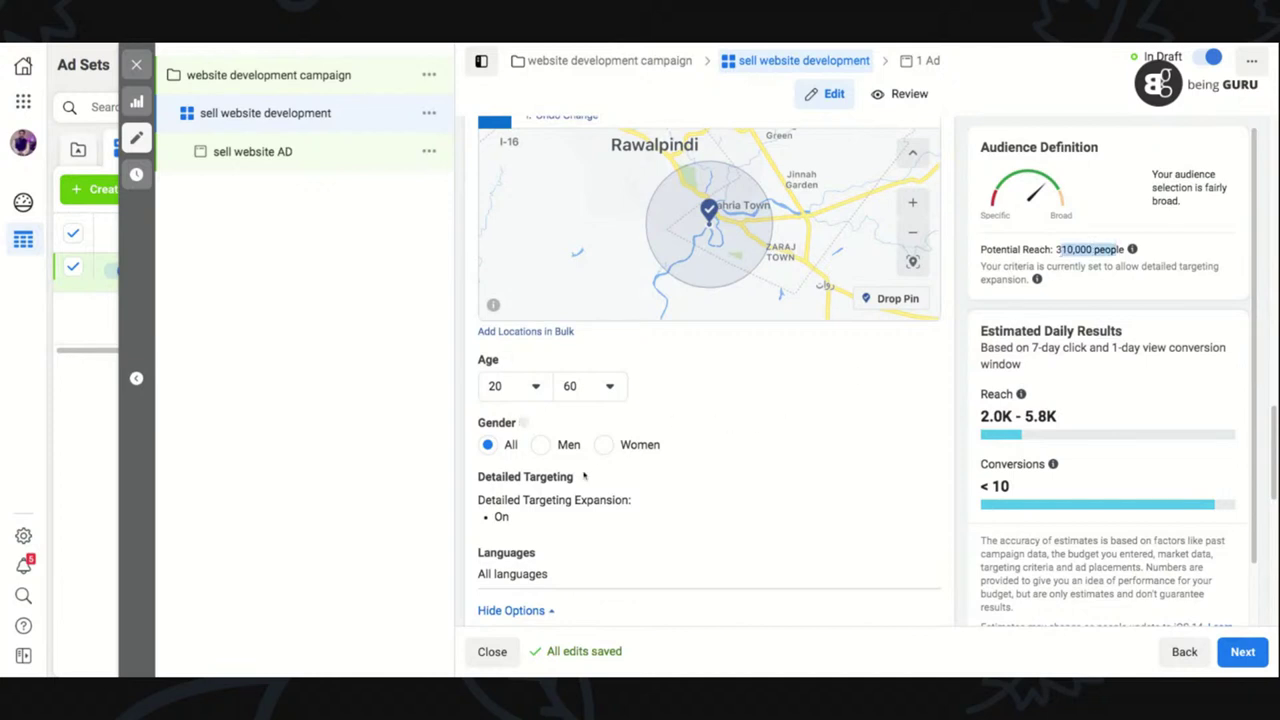
pyautogui.click(541, 450)
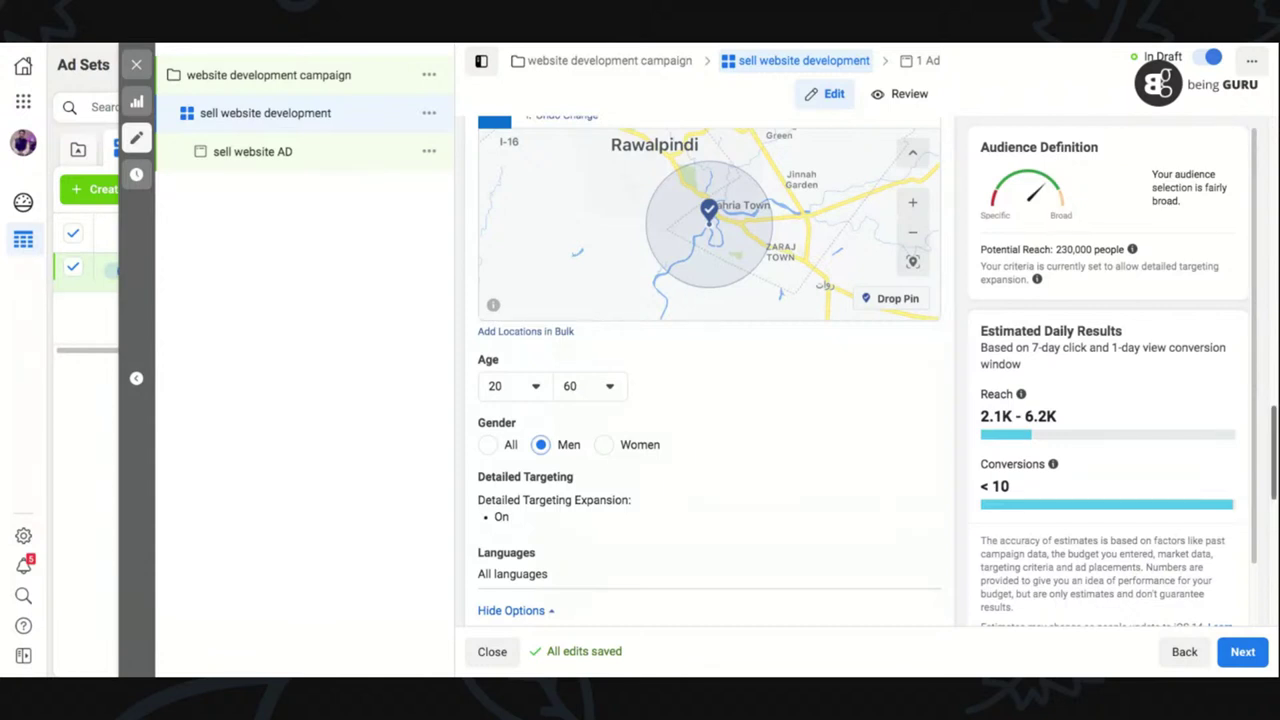
# - Review the ad set's audience settings, from custom audiences and location to connections, and look over the placement options
pyautogui.scroll(-2, 708, 380)
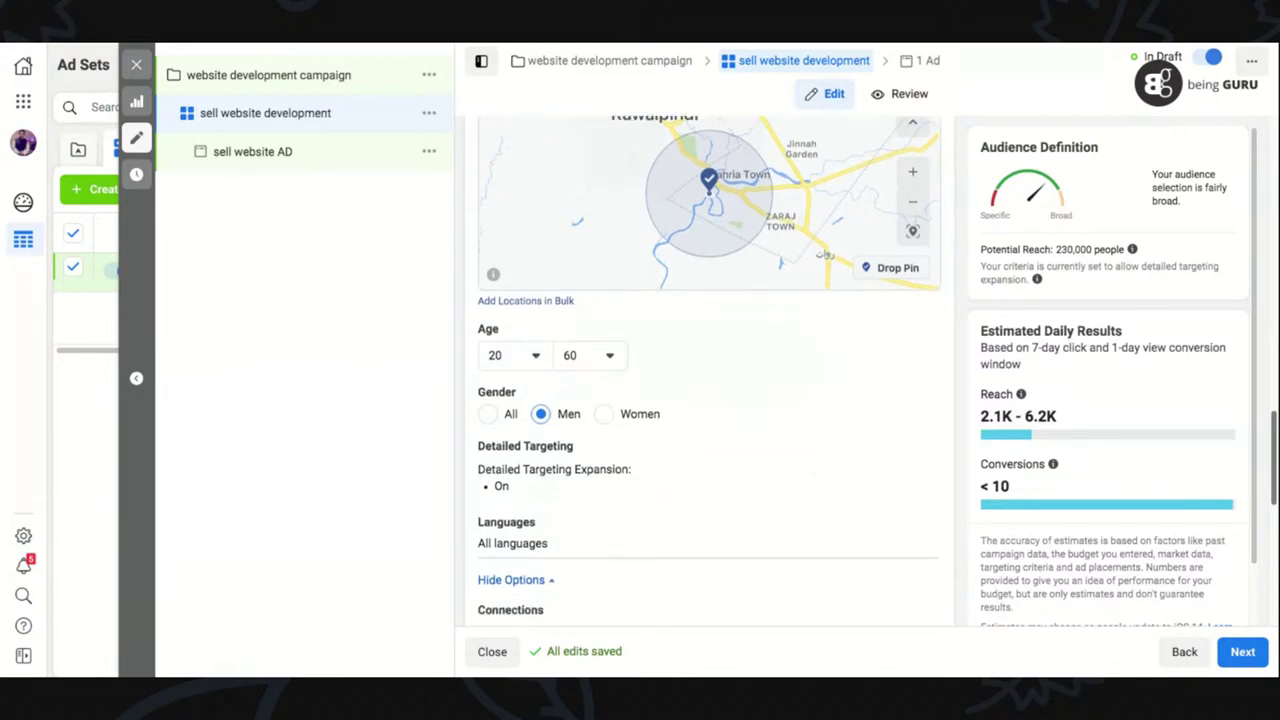
pyautogui.scroll(1, 708, 380)
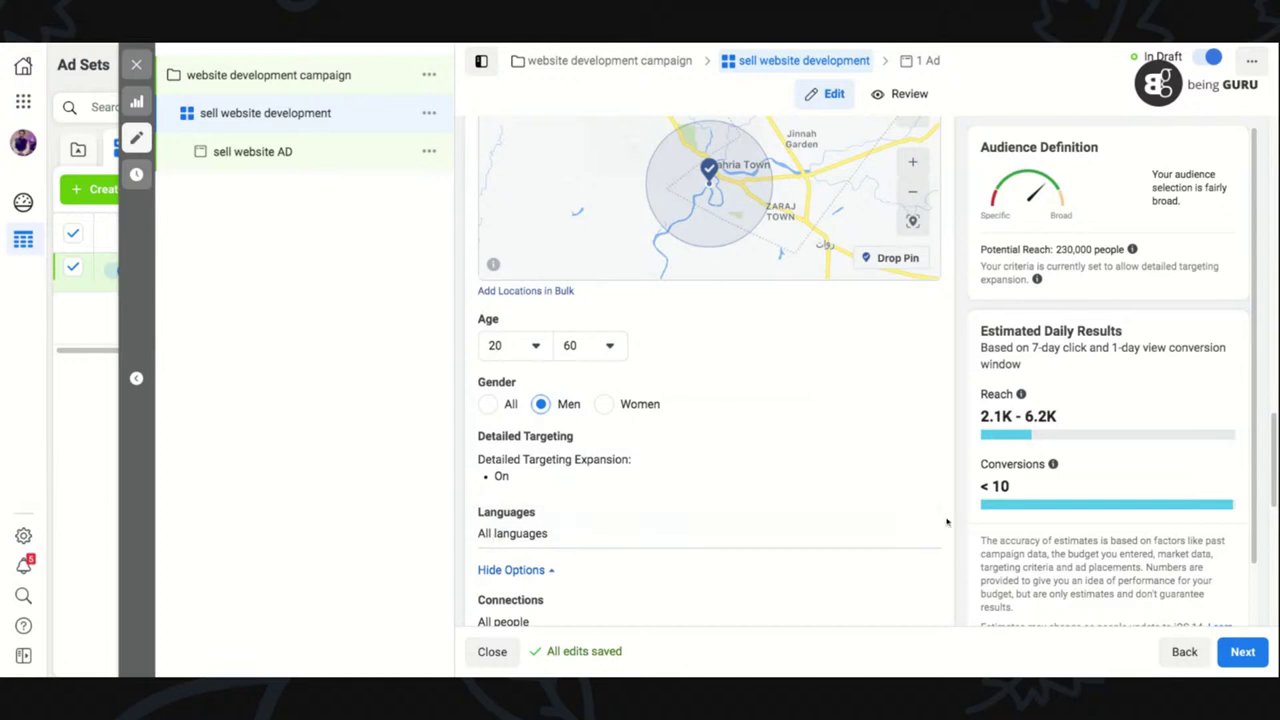
pyautogui.scroll(-2, 1275, 500)
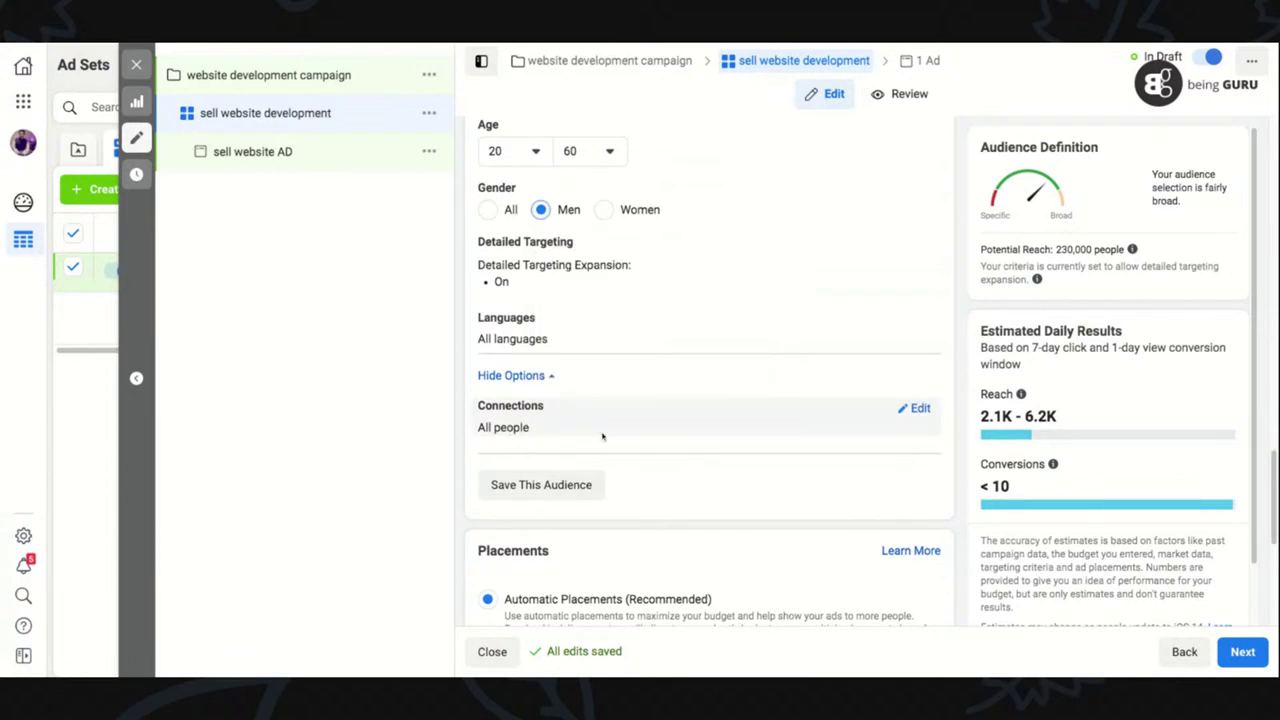
pyautogui.scroll(5, 1273, 545)
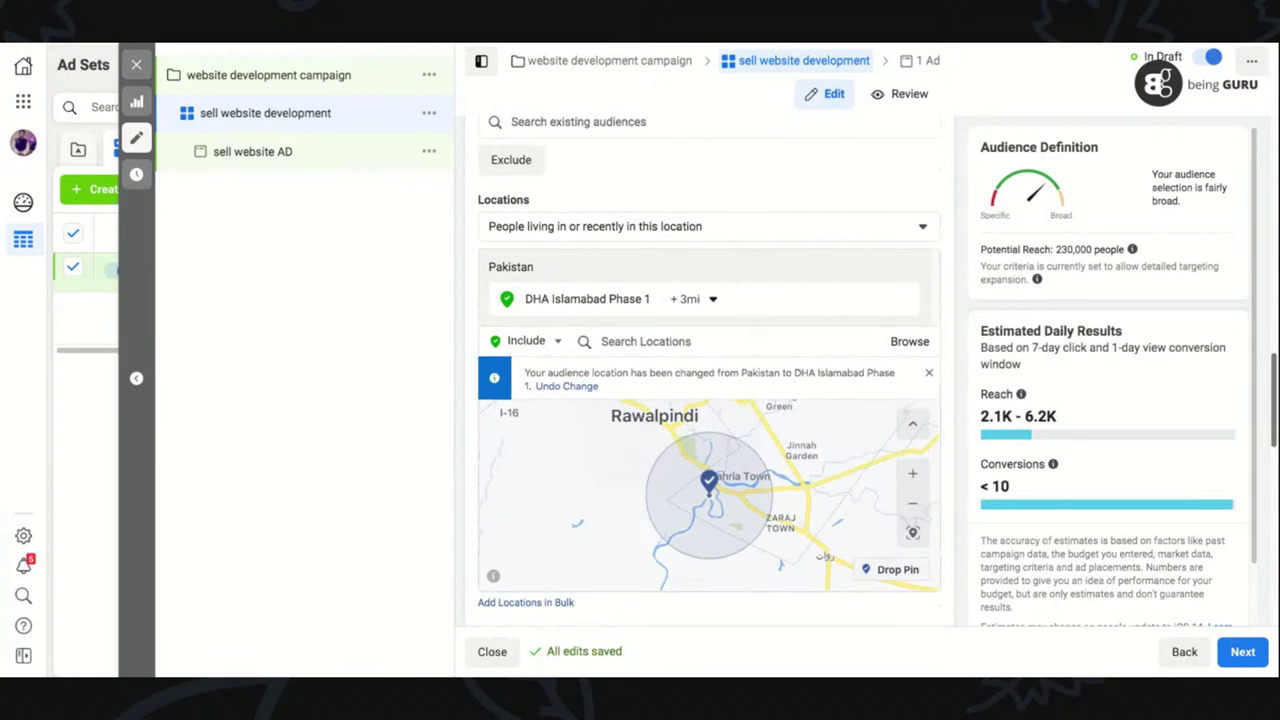
pyautogui.scroll(2, 1273, 527)
pyautogui.scroll(1, 710, 370)
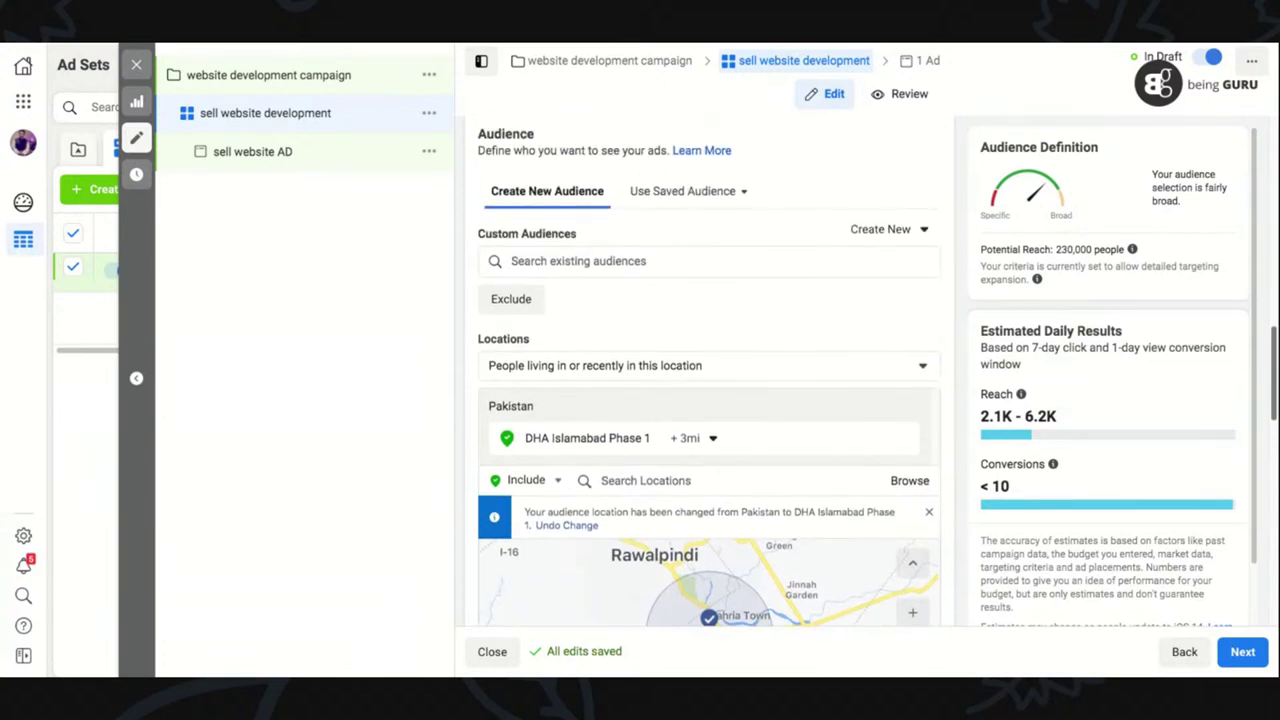
pyautogui.scroll(-5, 710, 370)
pyautogui.scroll(-3, 710, 370)
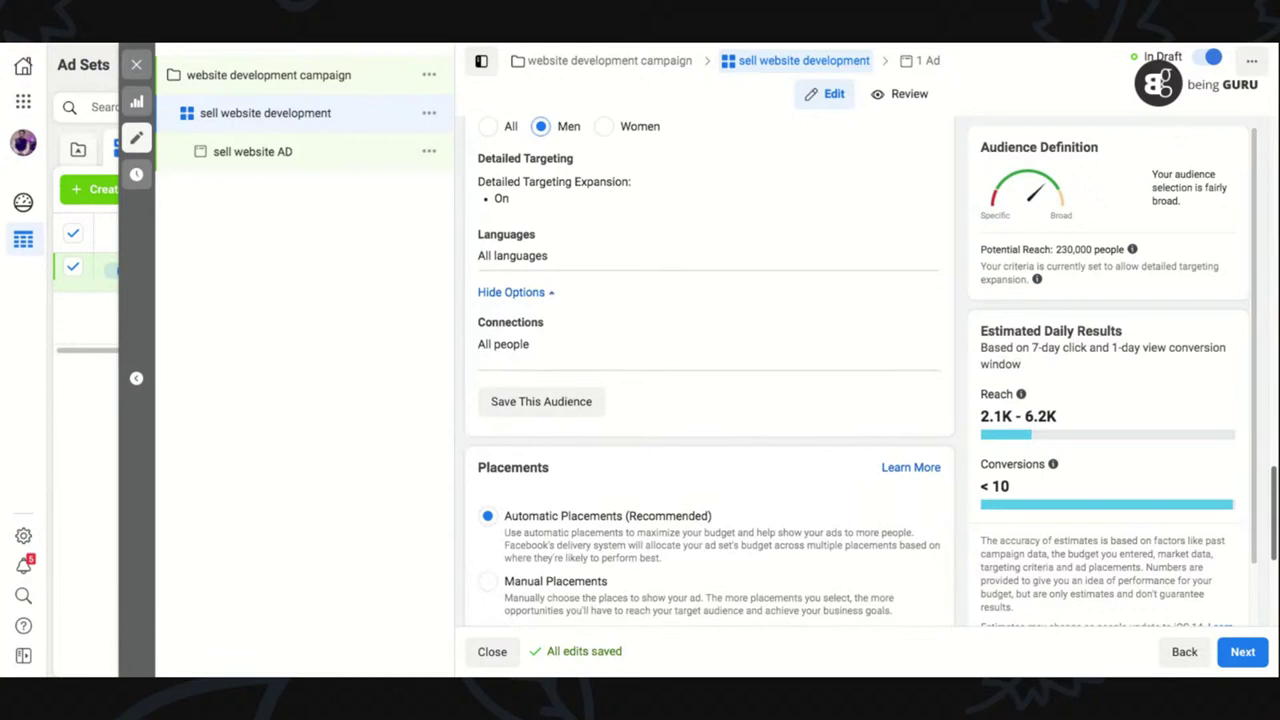
pyautogui.scroll(-2, 710, 370)
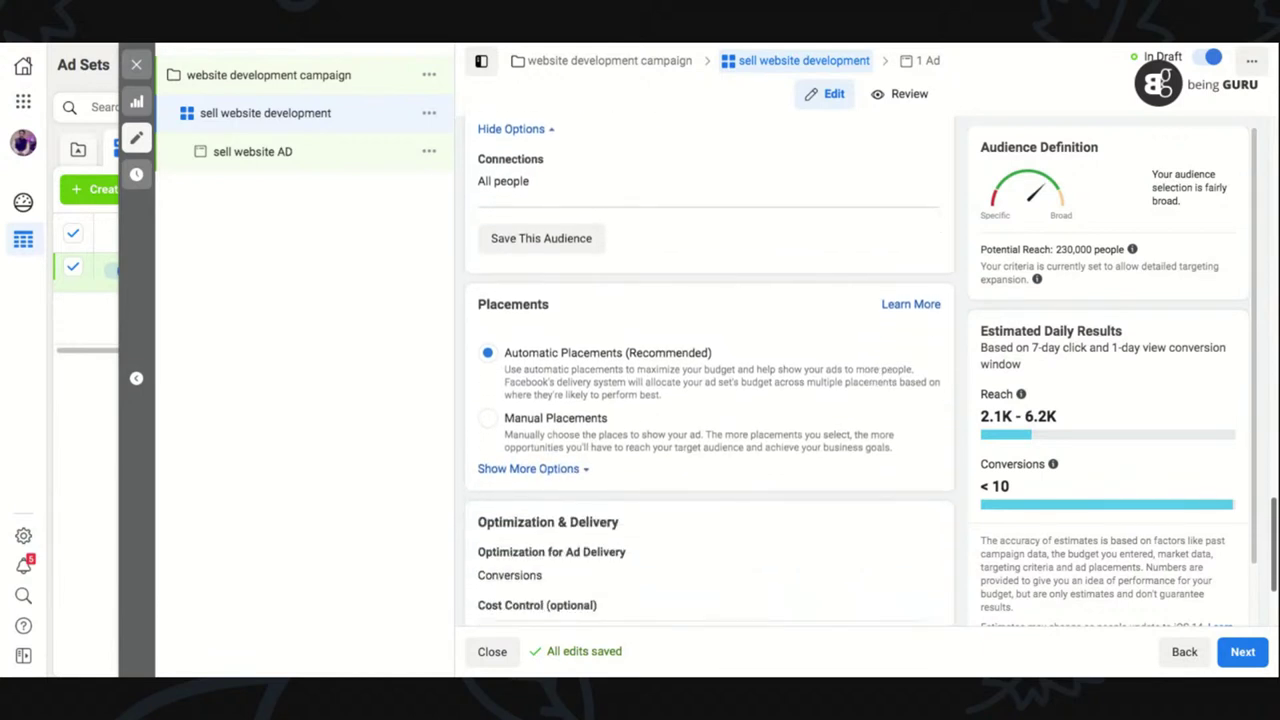
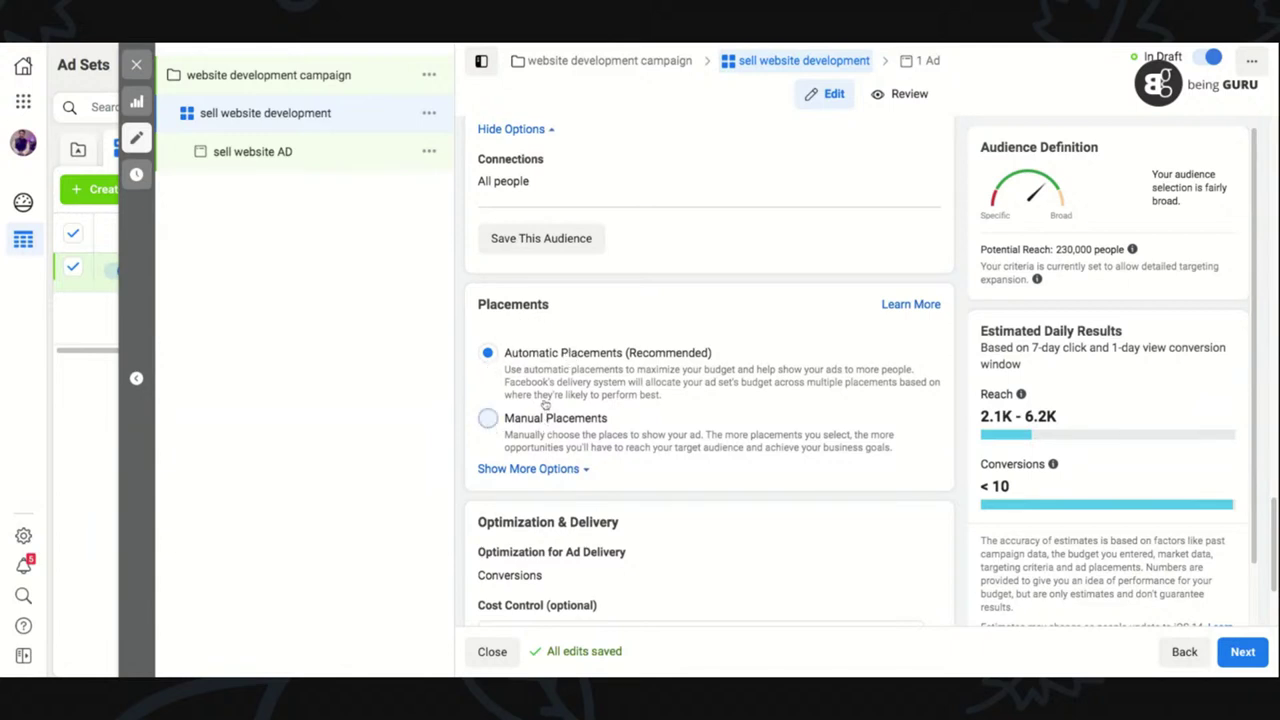
# - Switch the ad set to Manual Placements to examine its devices and platforms, and return it to Automatic Placements
pyautogui.click(489, 424)
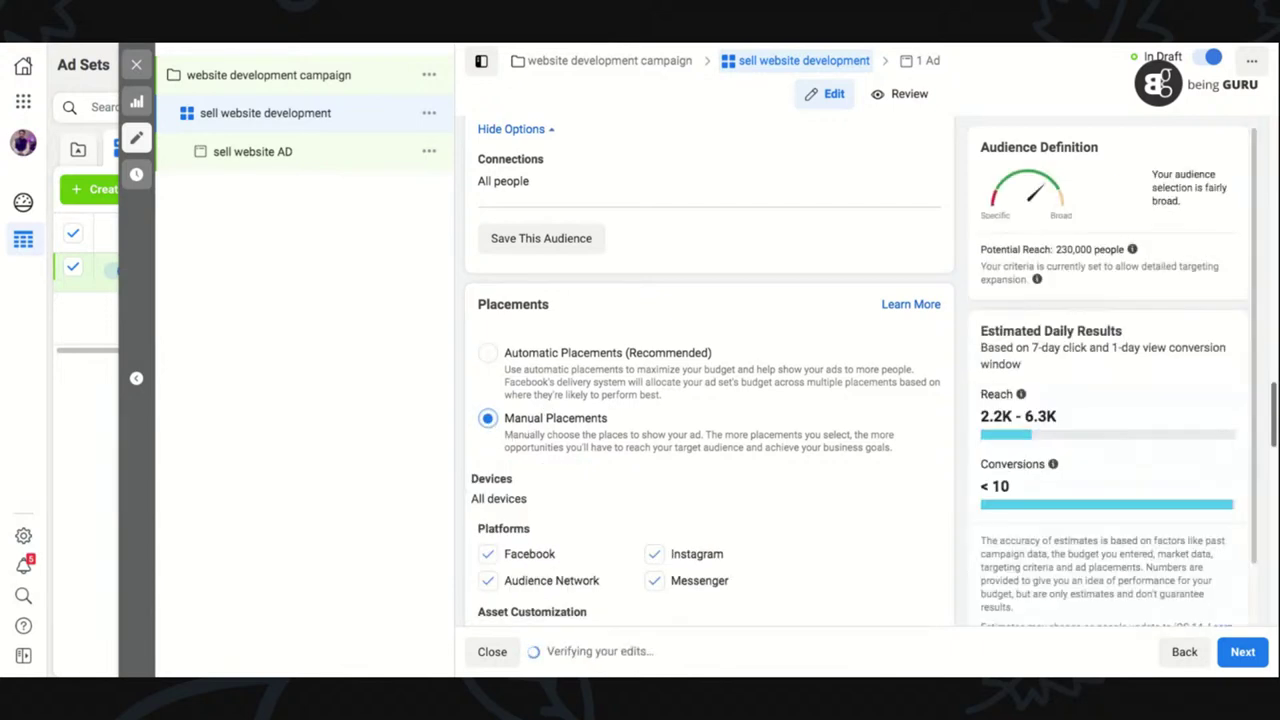
pyautogui.scroll(-1, 1273, 422)
pyautogui.scroll(-1, 1273, 422)
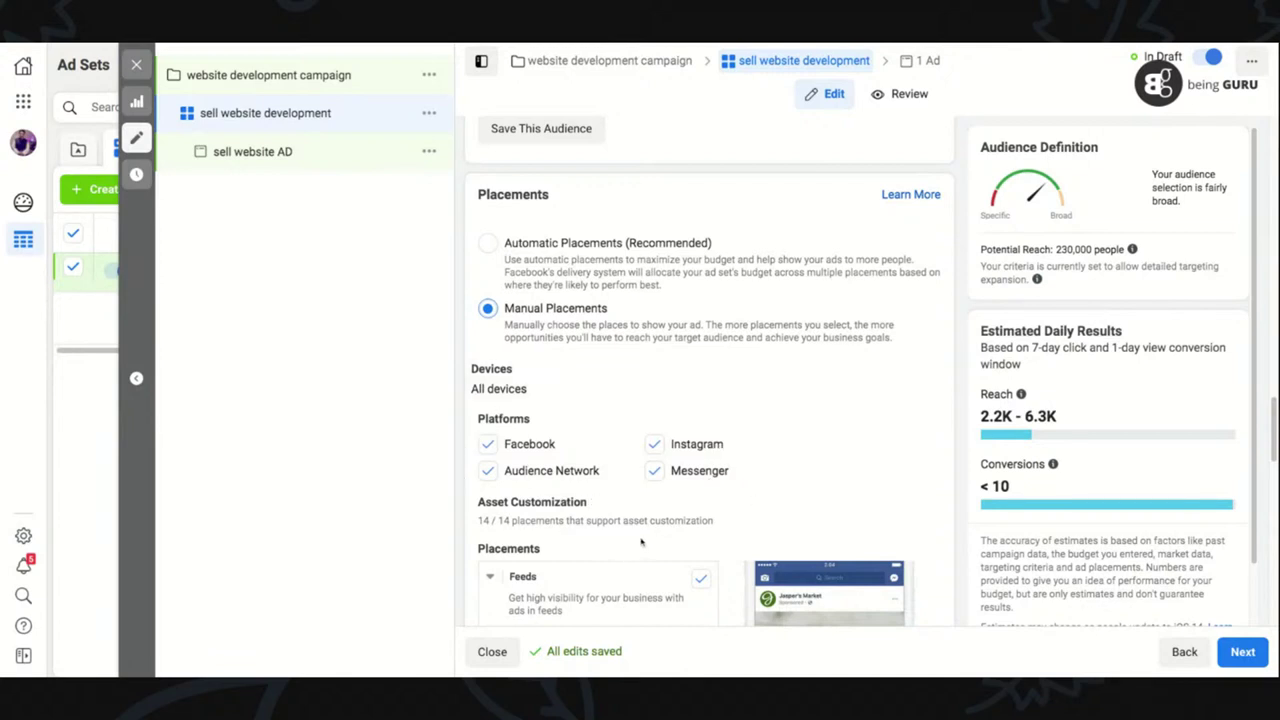
pyautogui.click(486, 245)
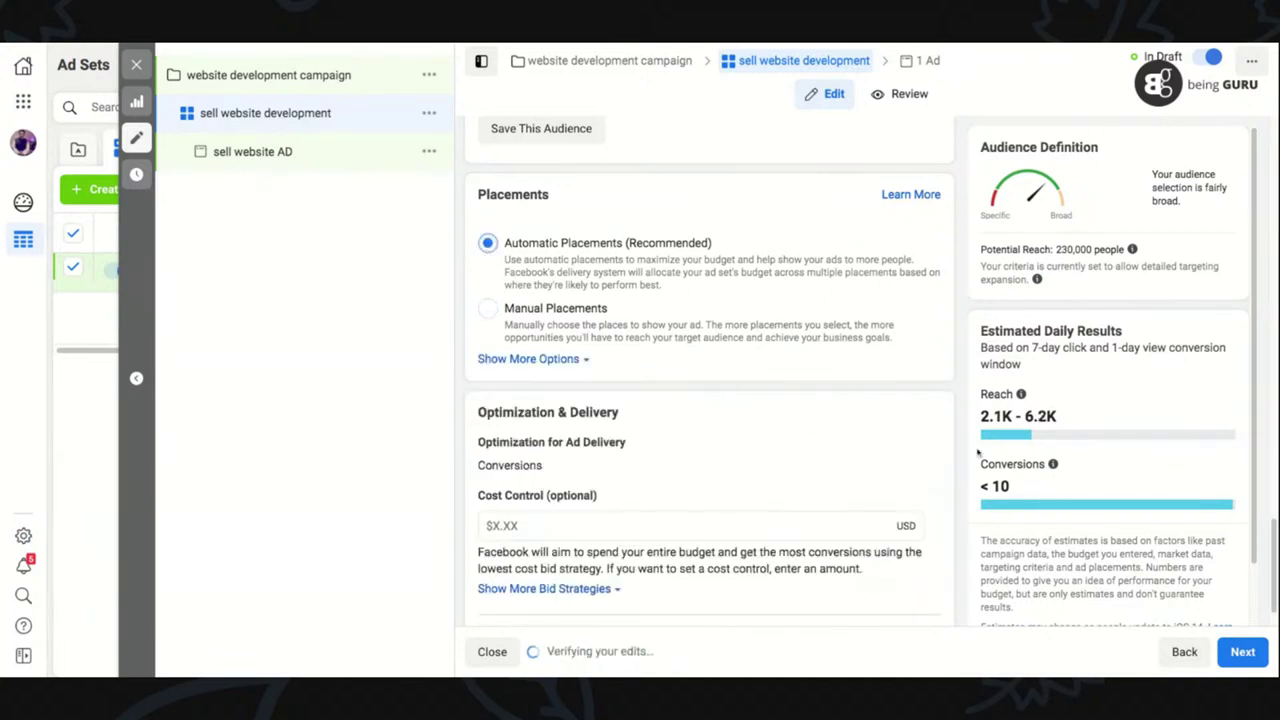
# - Examine the Estimated Daily Results for the ad set, including the reach and conversions estimates
pyautogui.tripleClick(983, 330)
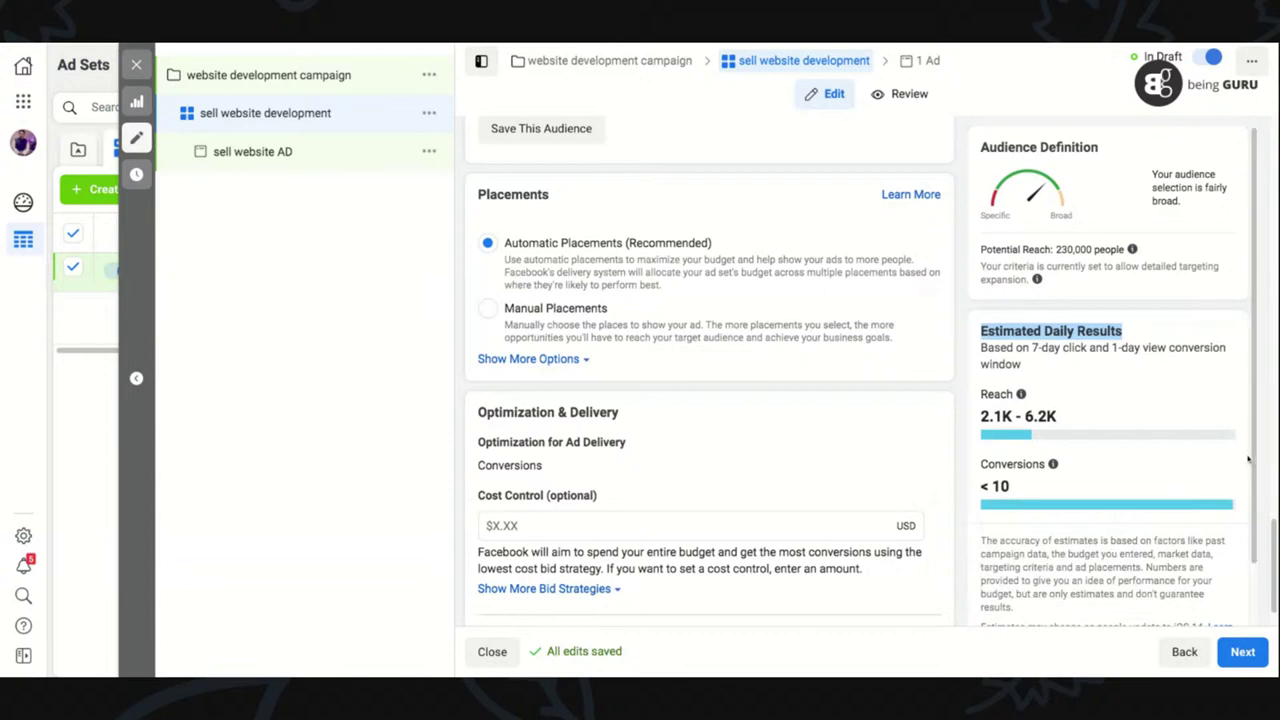
pyautogui.scroll(-1, 1248, 459)
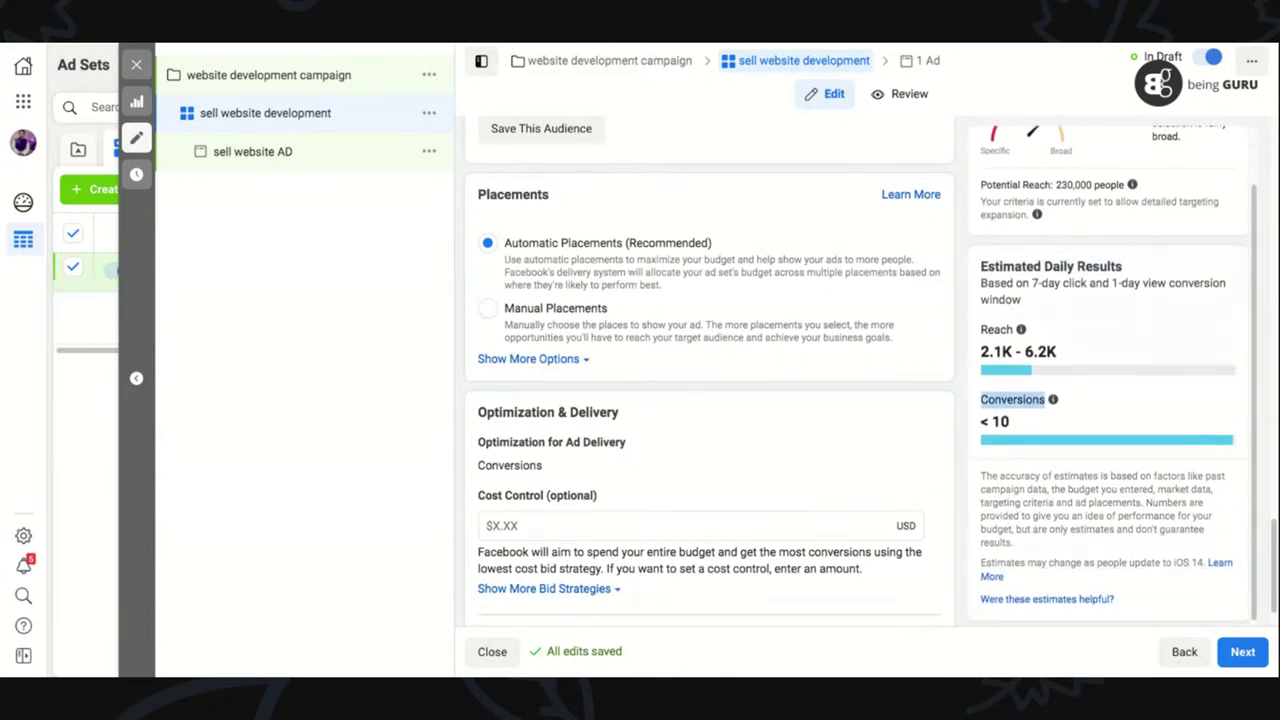
pyautogui.scroll(4, 1272, 565)
pyautogui.scroll(-4, 1273, 570)
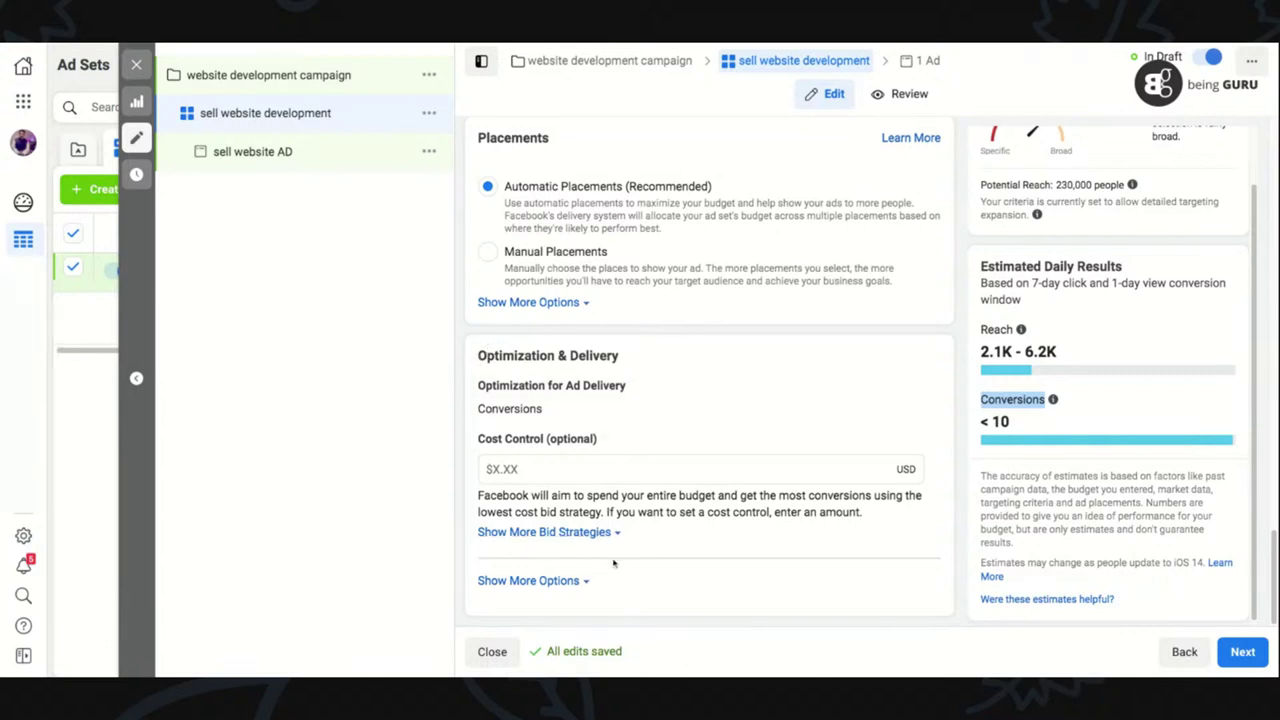
# - Expand the additional Optimization & Delivery options and read the attribution setting, charging basis and delivery type
pyautogui.click(568, 582)
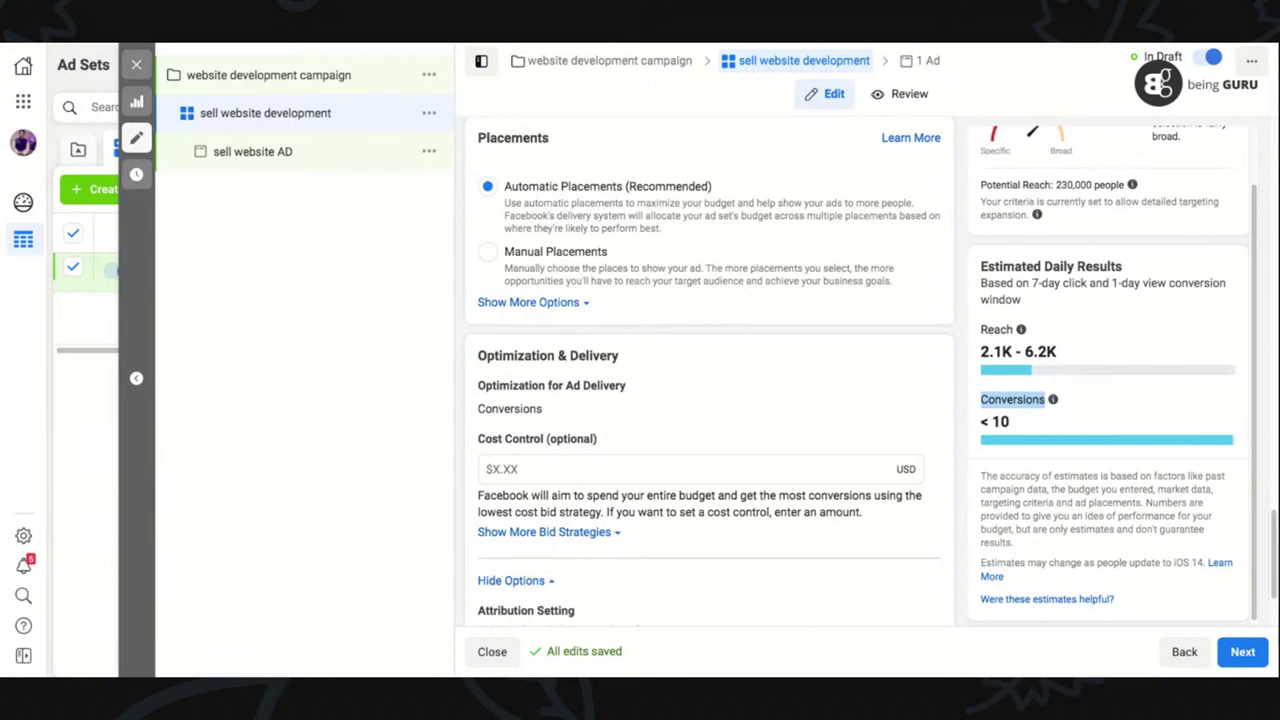
pyautogui.scroll(-1, 1274, 585)
pyautogui.scroll(-3, 1274, 585)
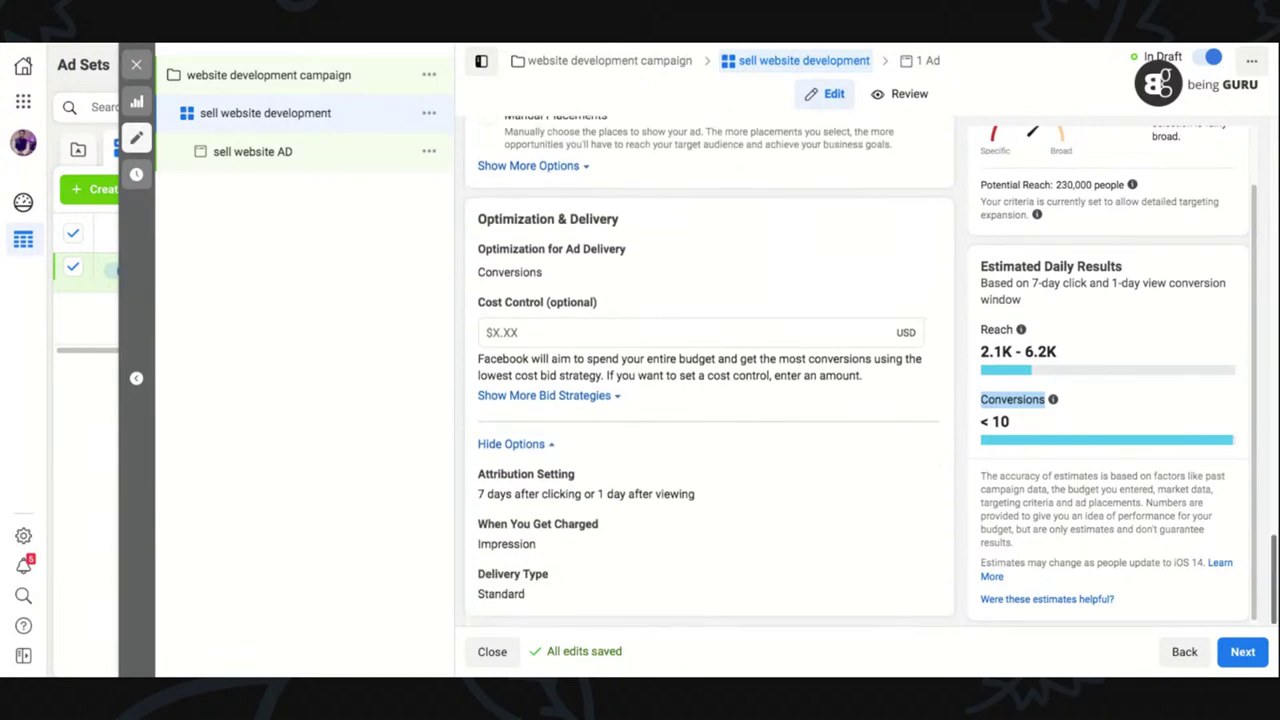
# - Review the whole ad set from its name and conversion event location through budget, schedule and audience settings
pyautogui.scroll(15, 1274, 585)
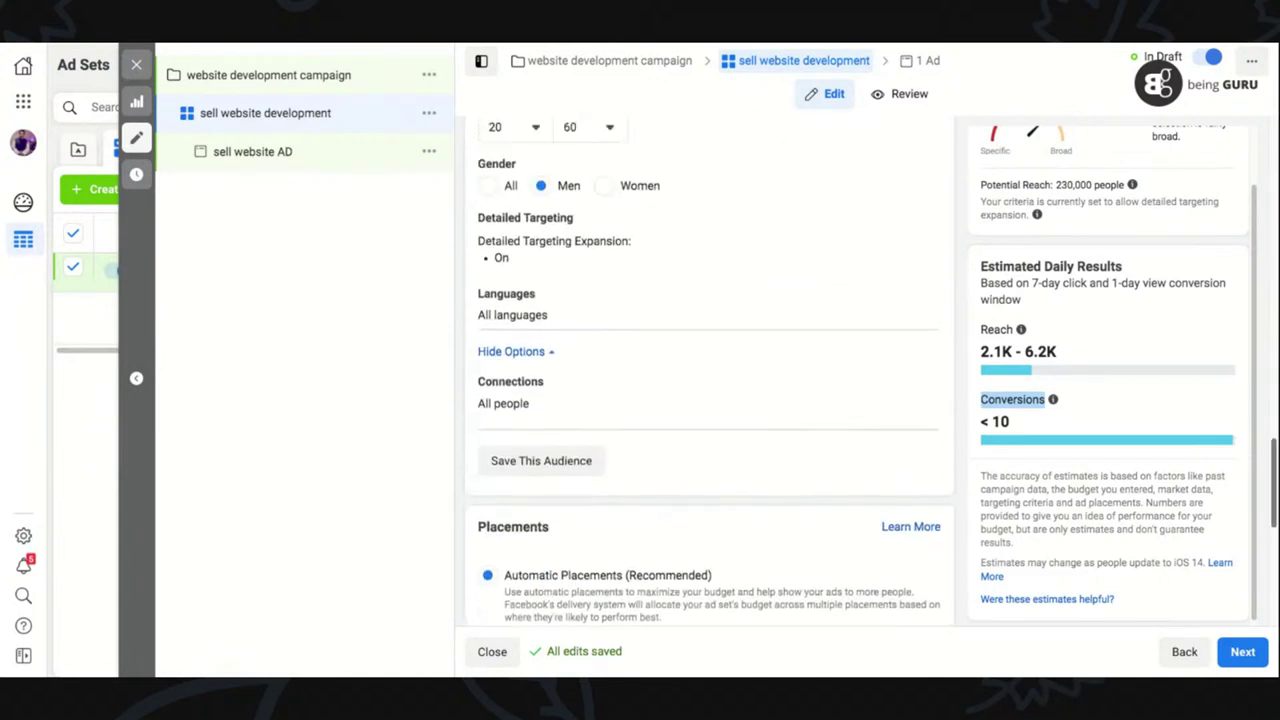
pyautogui.scroll(2, 709, 370)
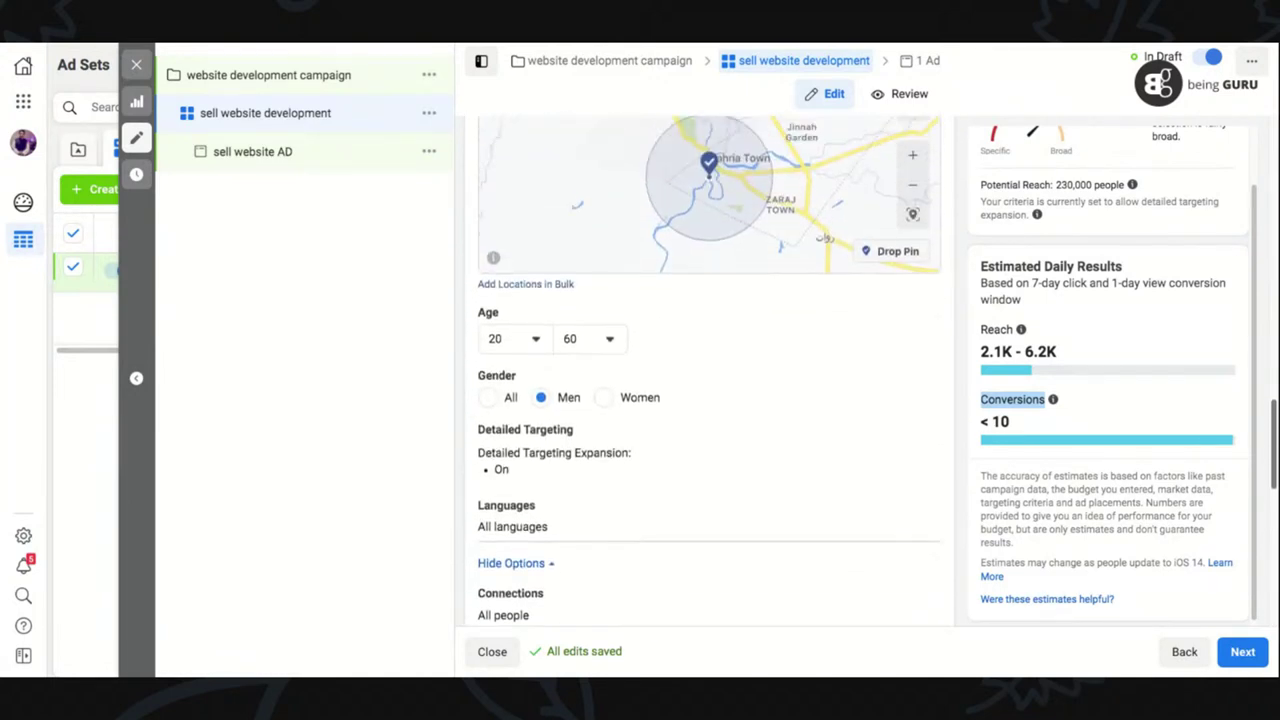
pyautogui.scroll(4, 709, 370)
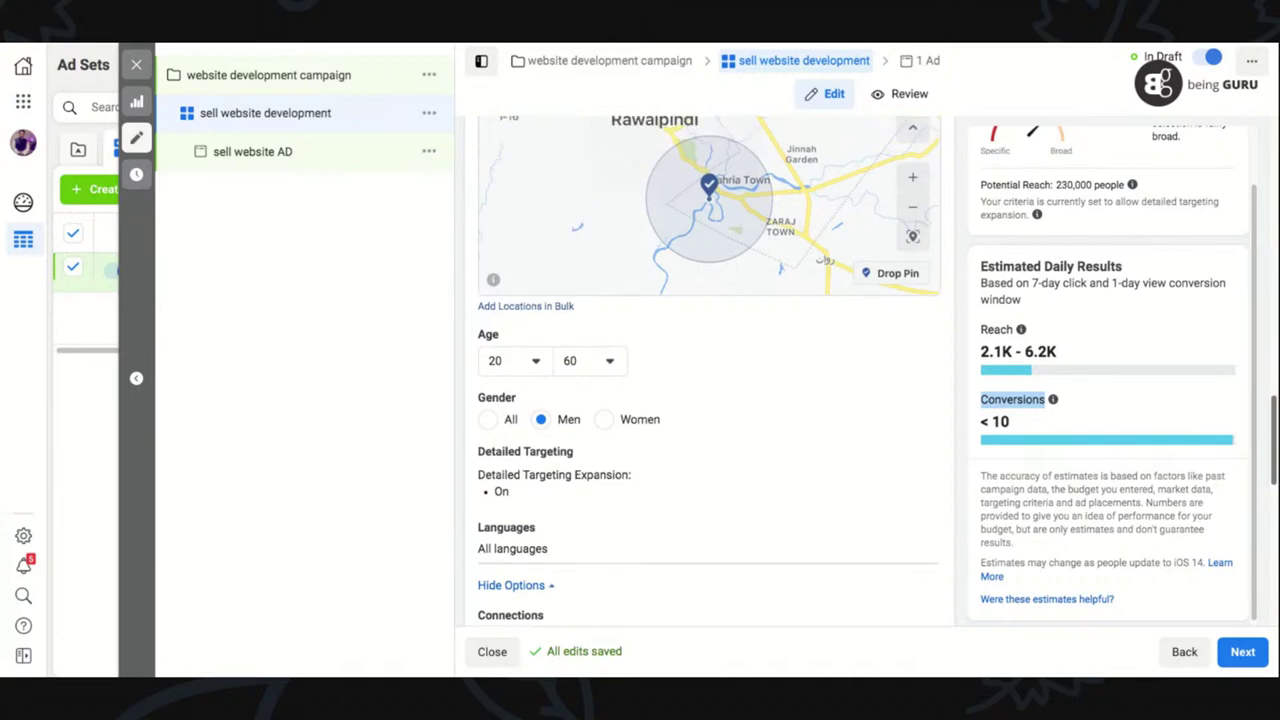
pyautogui.scroll(3, 709, 370)
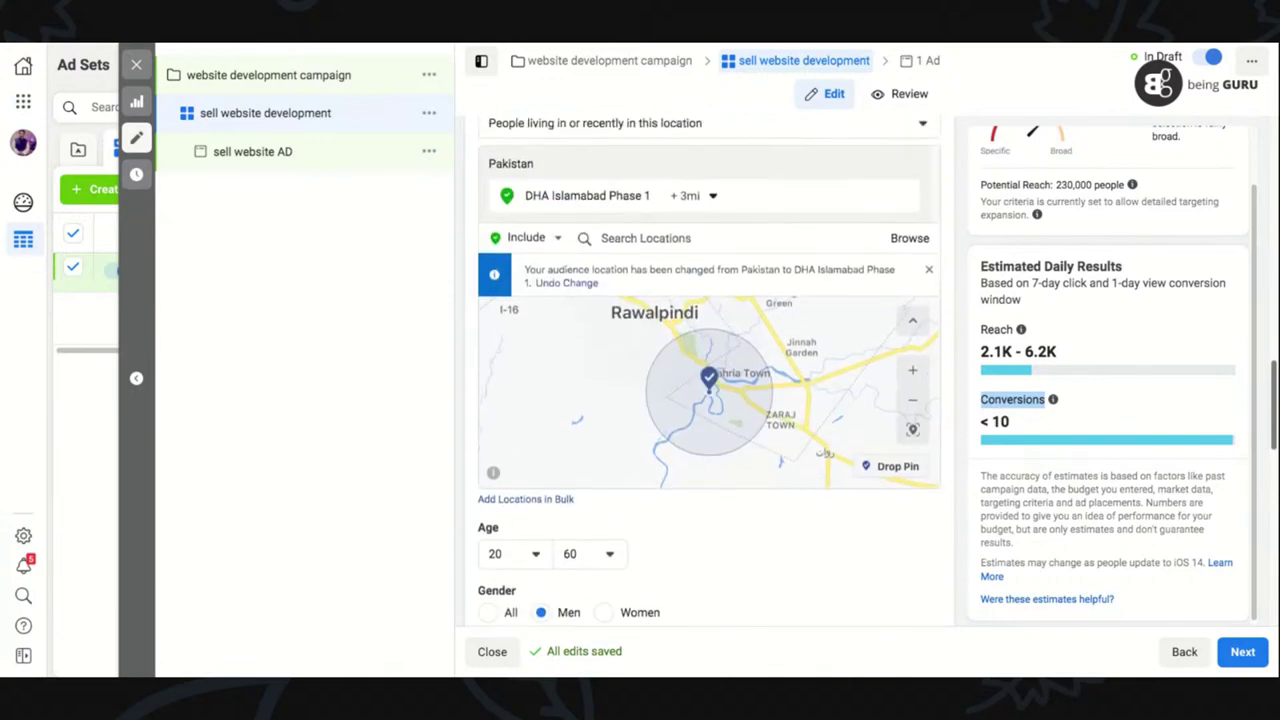
pyautogui.scroll(15, 709, 370)
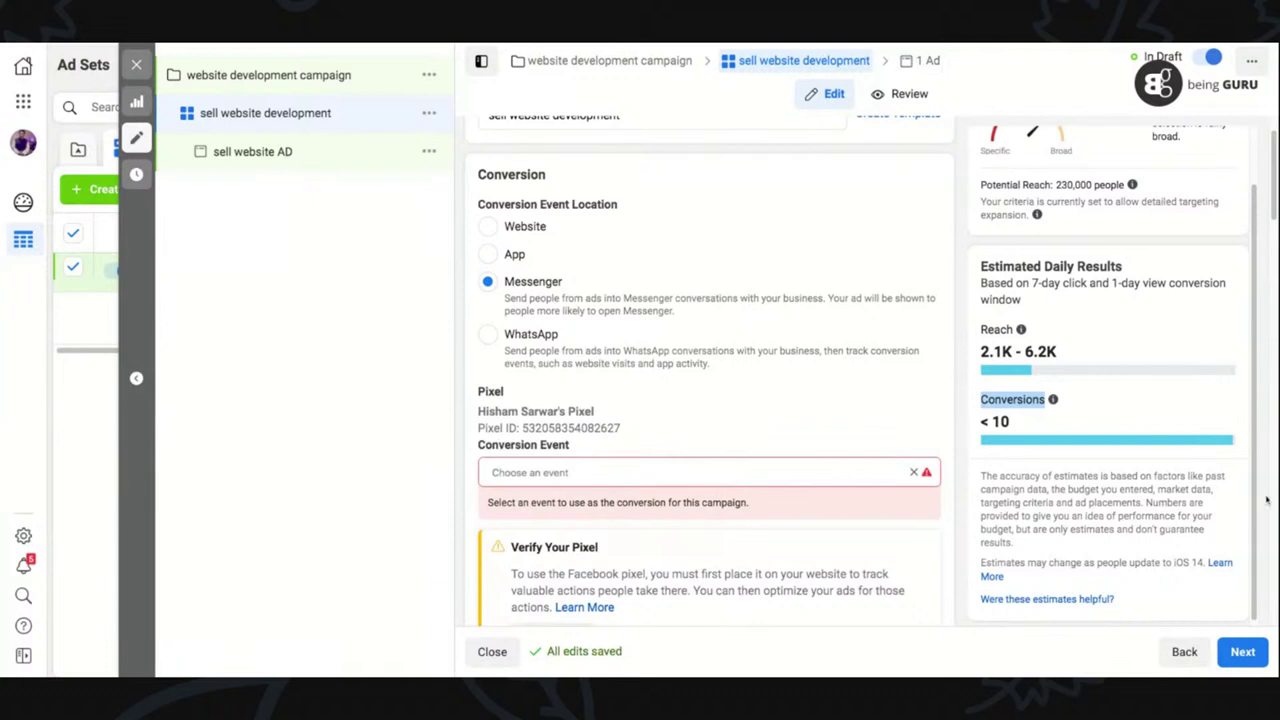
pyautogui.scroll(1, 1274, 208)
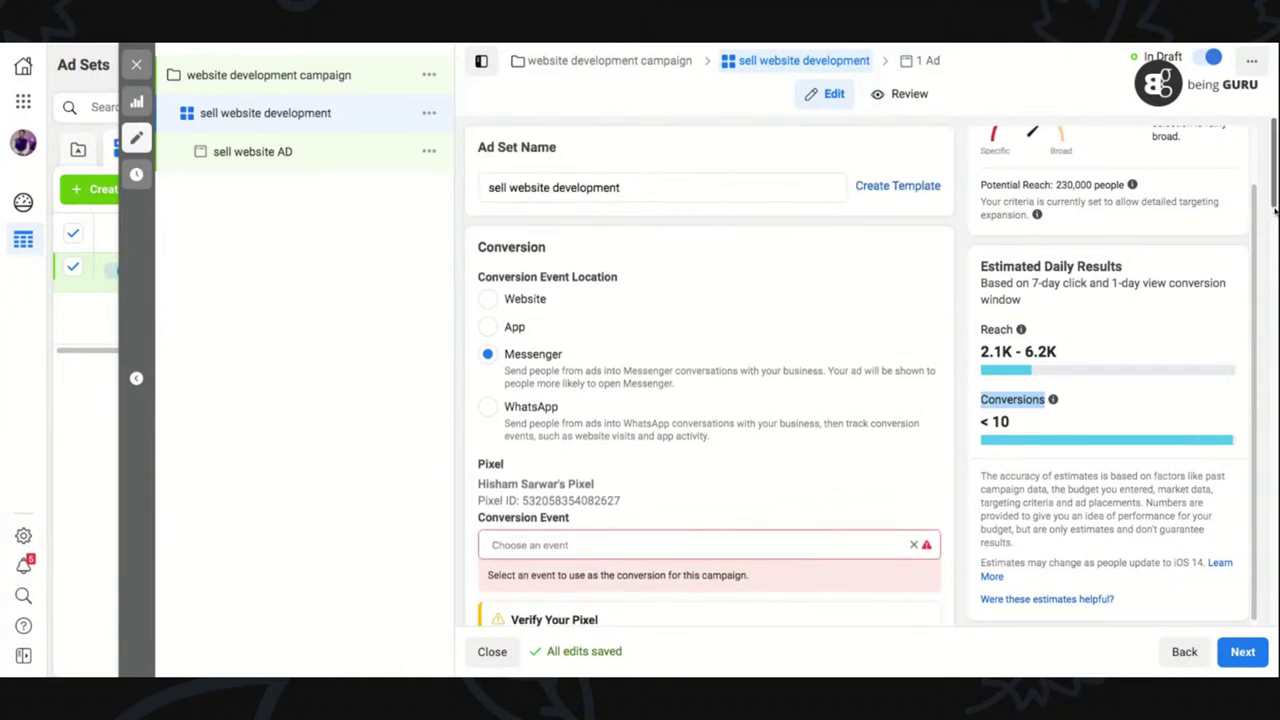
pyautogui.scroll(-5, 1274, 210)
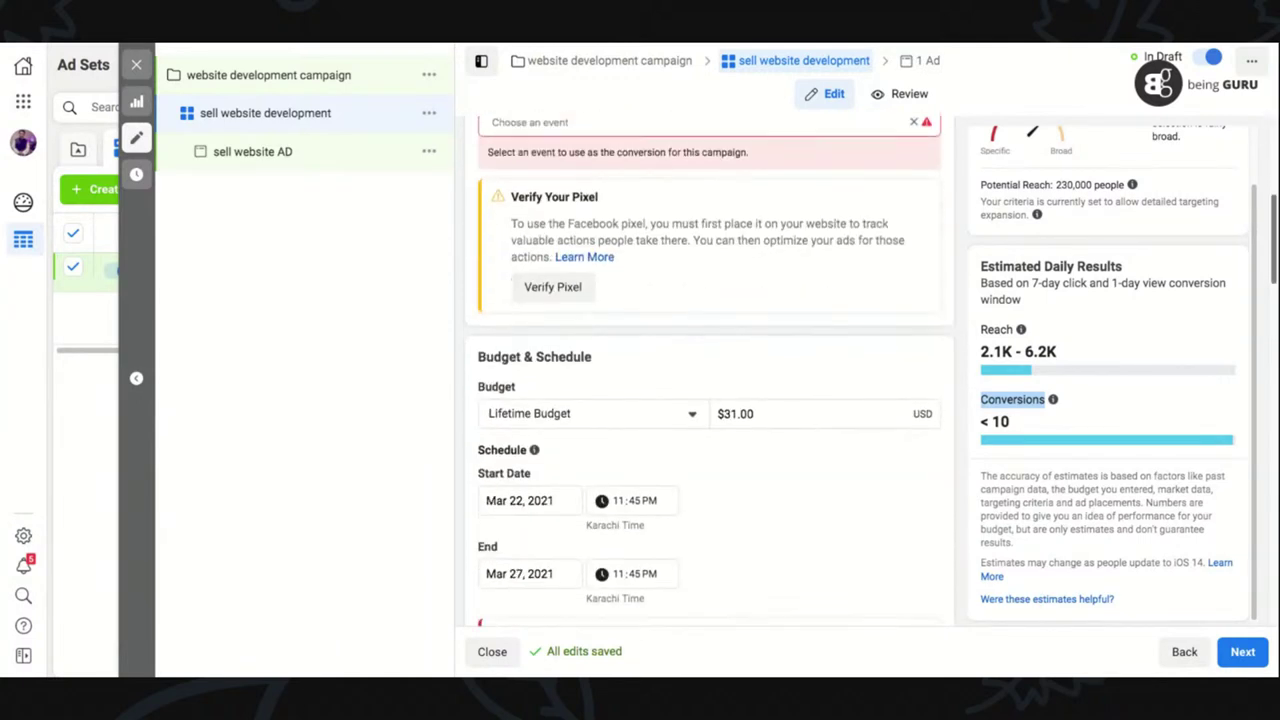
pyautogui.scroll(-3, 1274, 210)
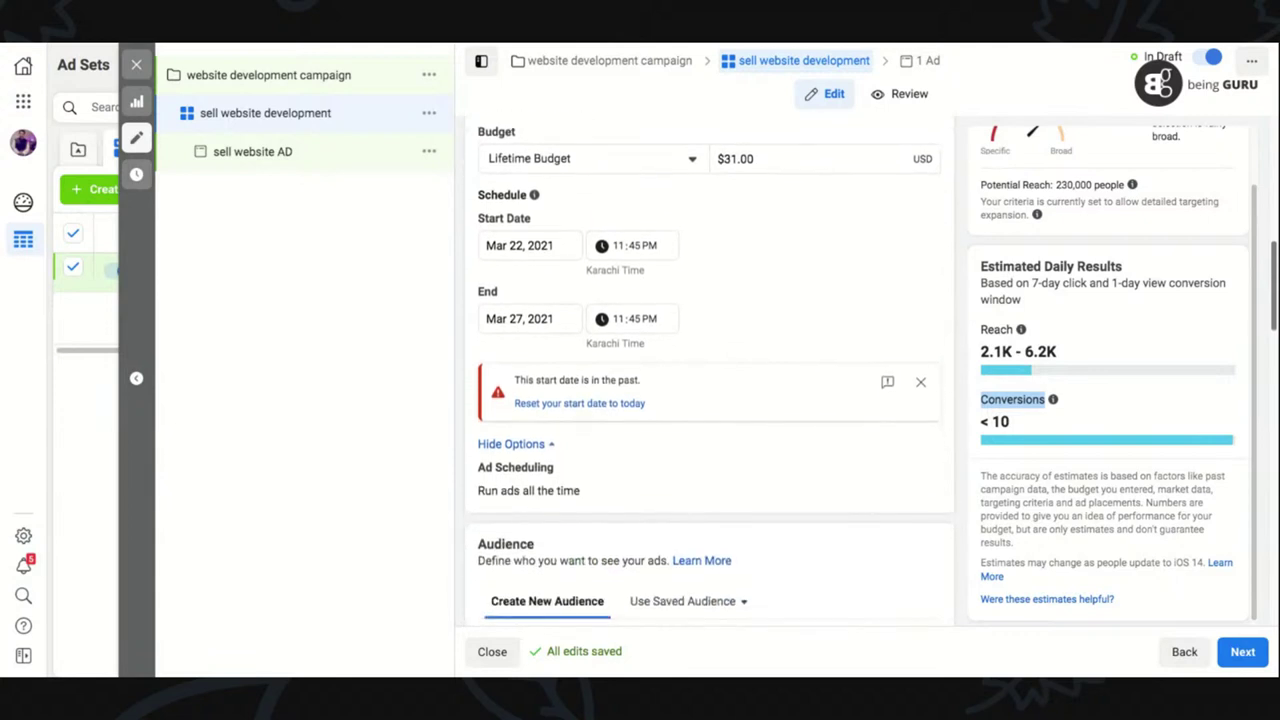
pyautogui.scroll(-3, 1274, 210)
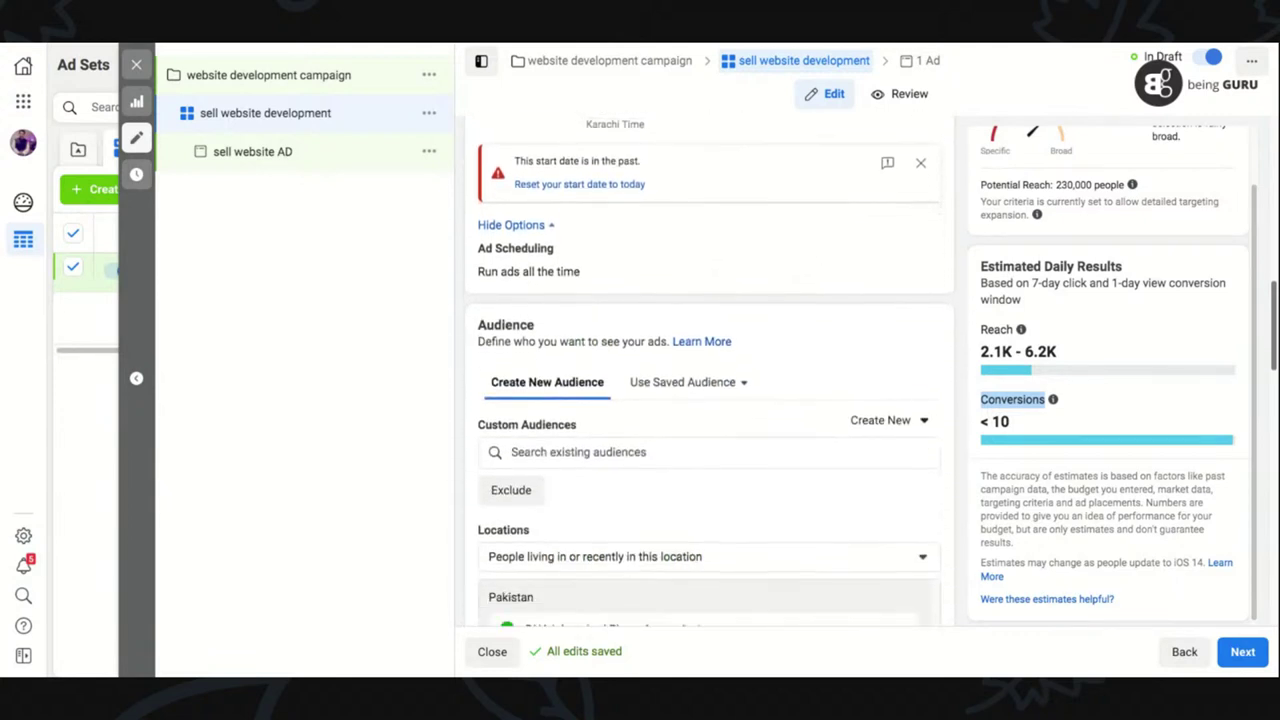
pyautogui.scroll(-2, 710, 371)
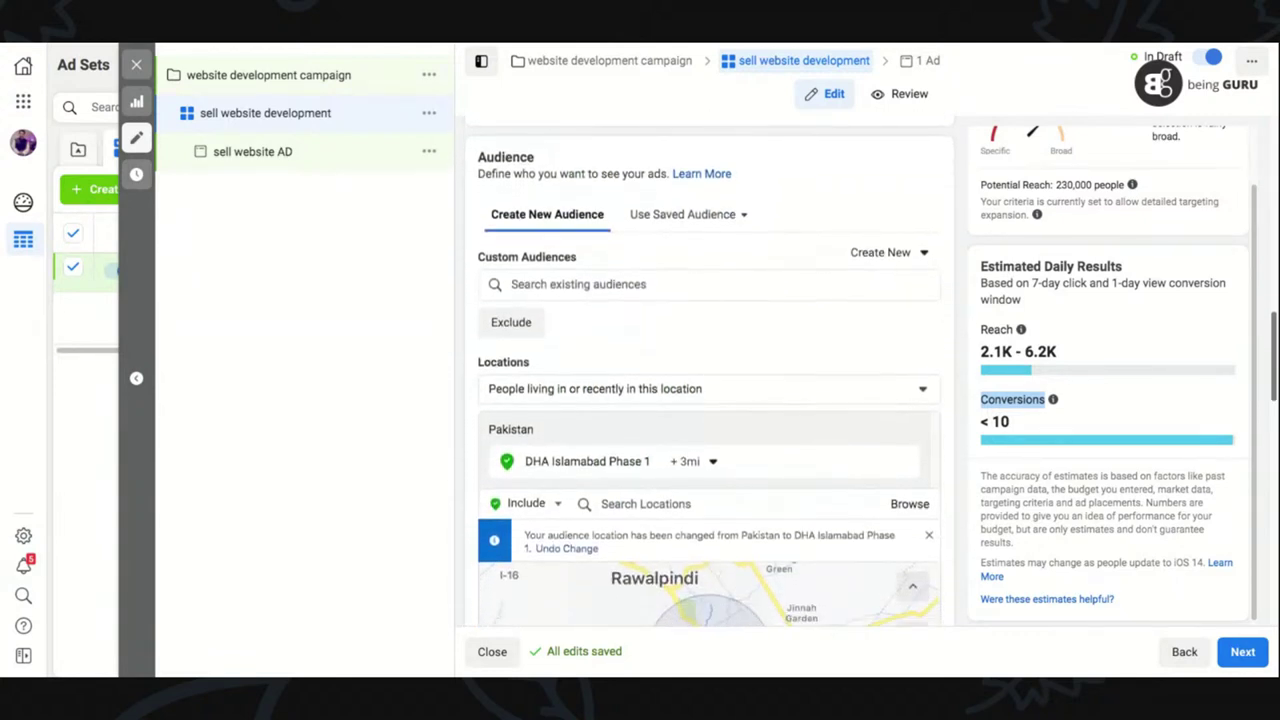
pyautogui.scroll(-3, 710, 371)
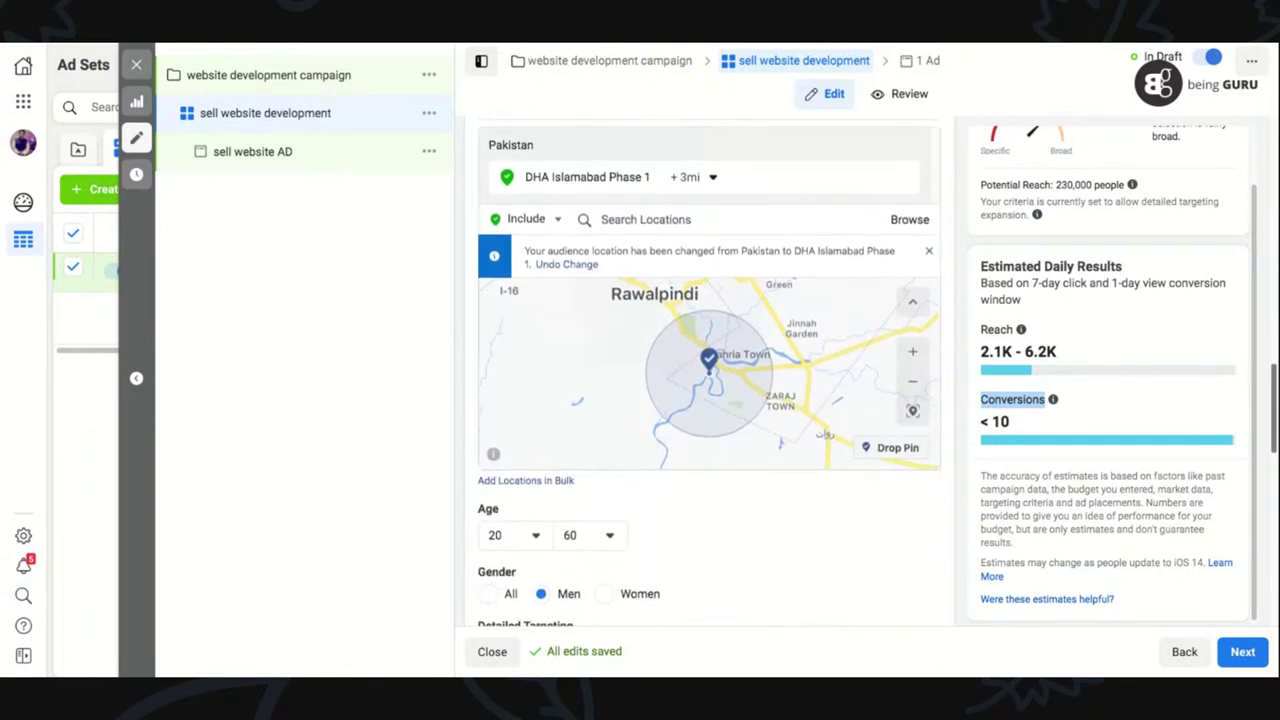
pyautogui.scroll(-1, 710, 371)
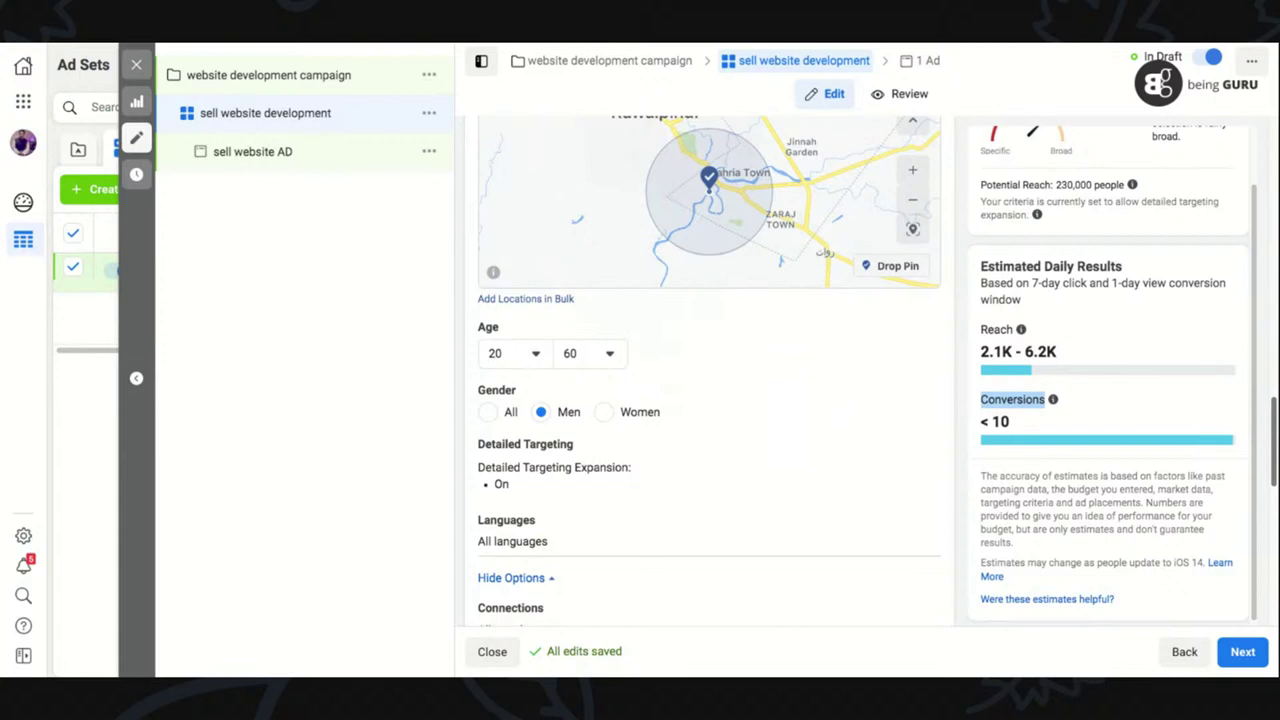
pyautogui.scroll(-2, 710, 371)
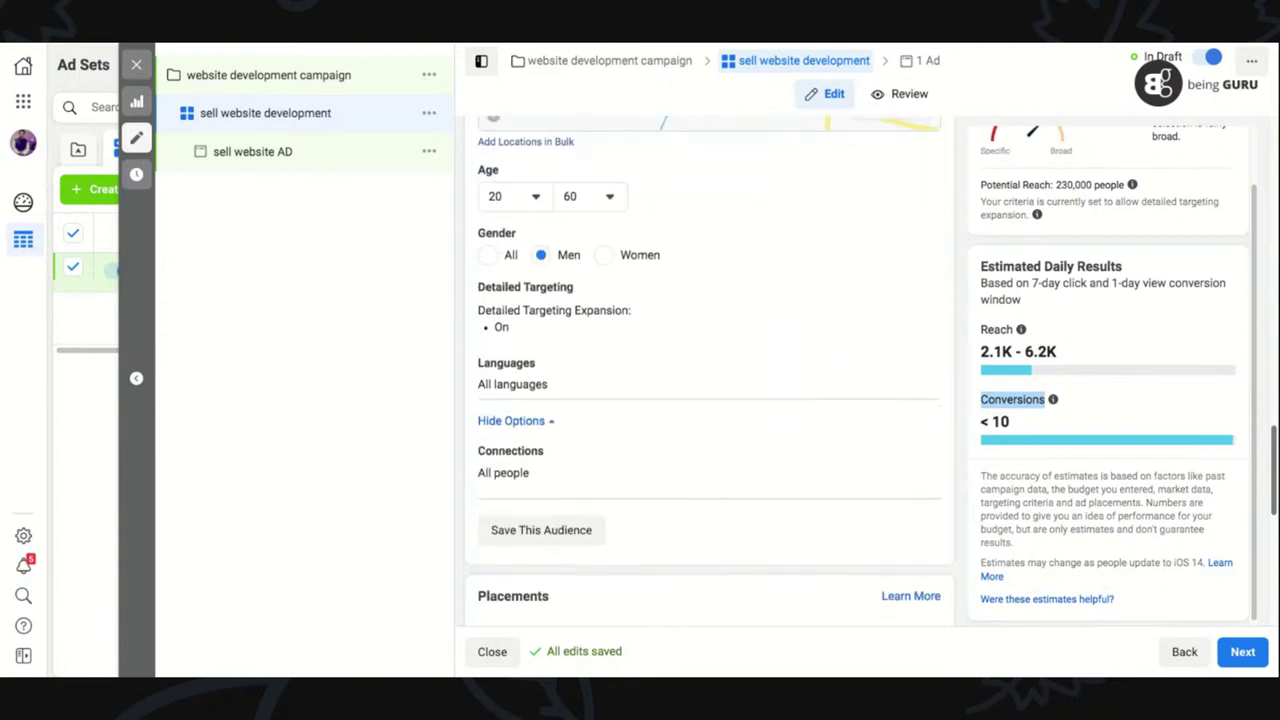
# - Recheck the audience's custom audiences, location, age, gender, detailed targeting, languages and connections, down to the placements section
pyautogui.scroll(1, 710, 371)
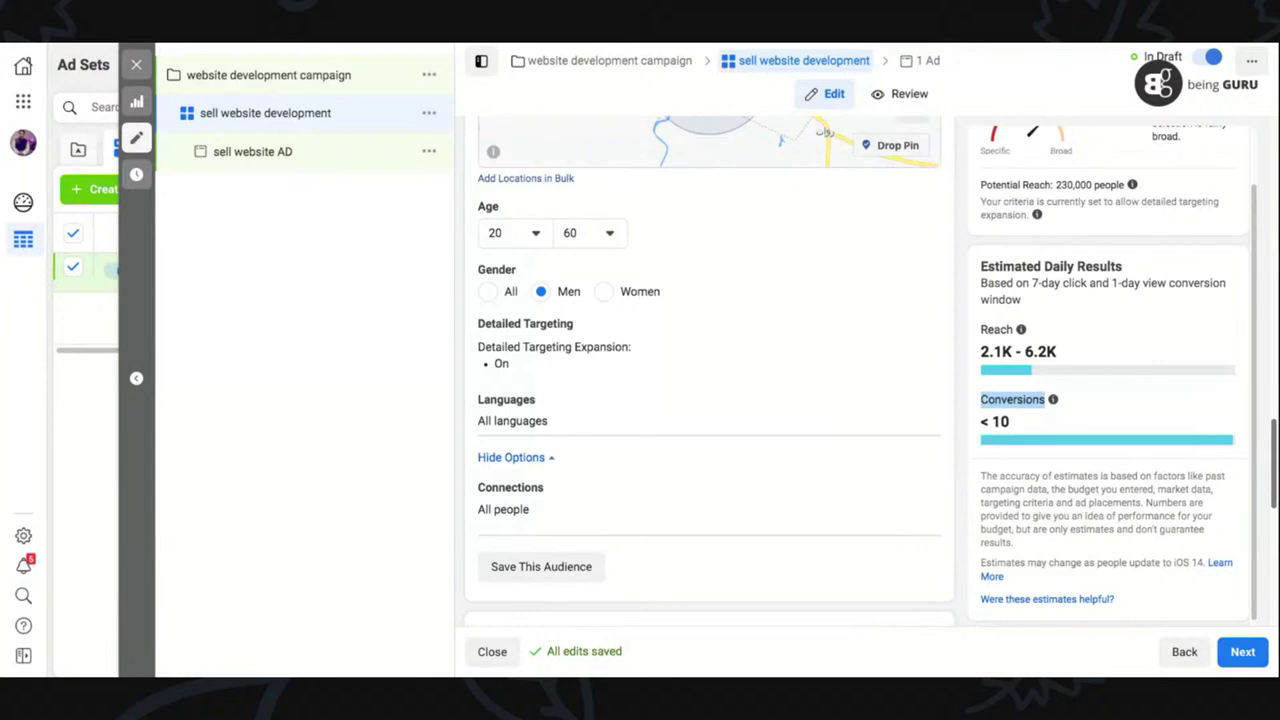
pyautogui.scroll(3, 710, 371)
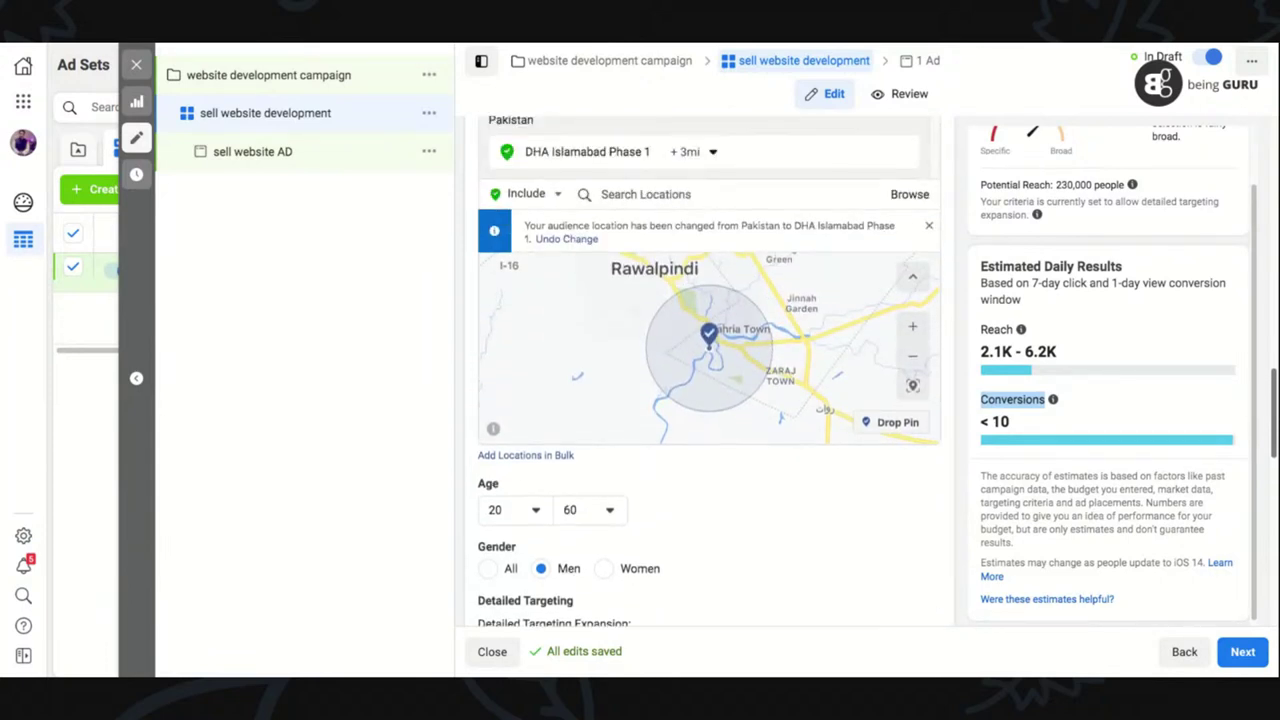
pyautogui.scroll(1, 710, 371)
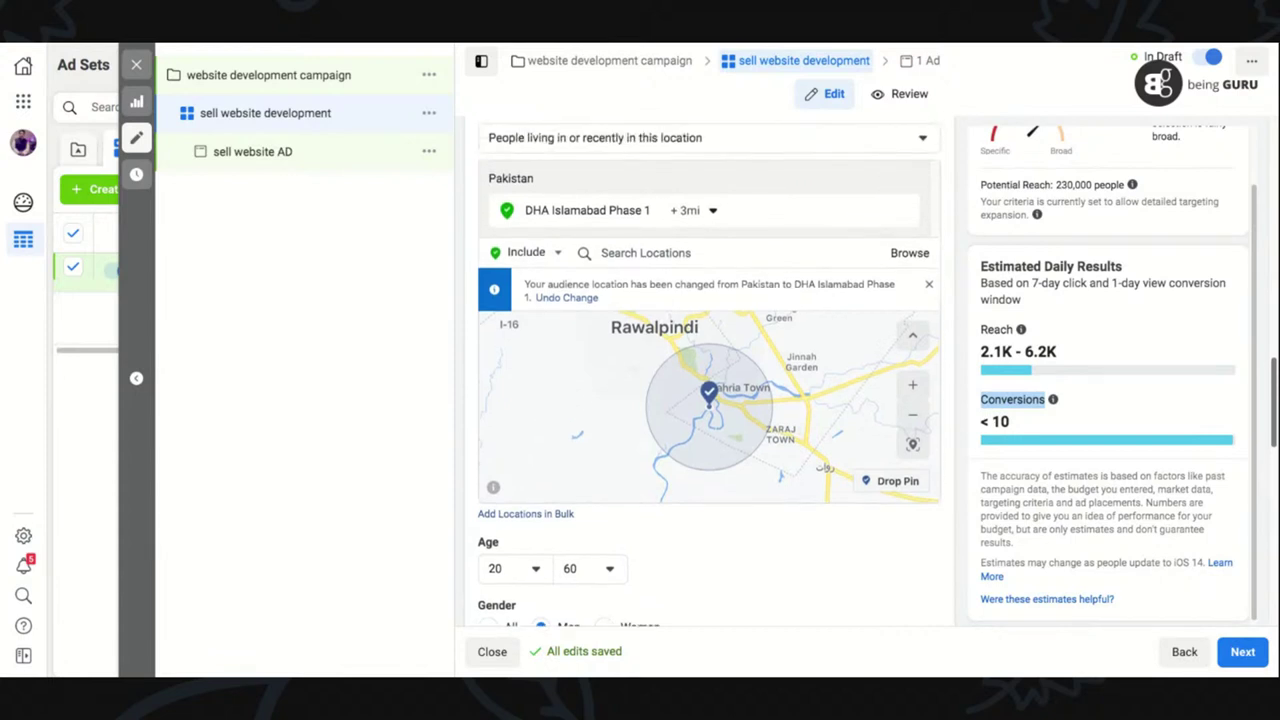
pyautogui.scroll(1, 710, 371)
pyautogui.scroll(2, 710, 371)
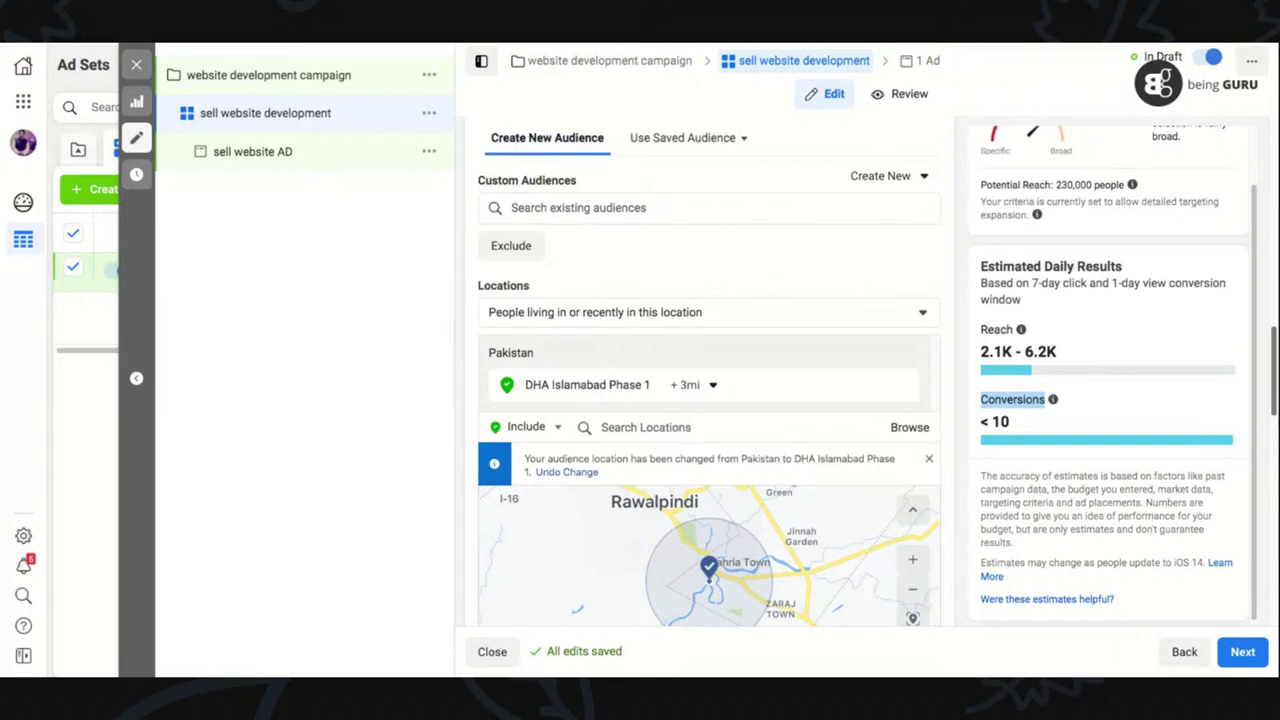
pyautogui.scroll(-1, 710, 371)
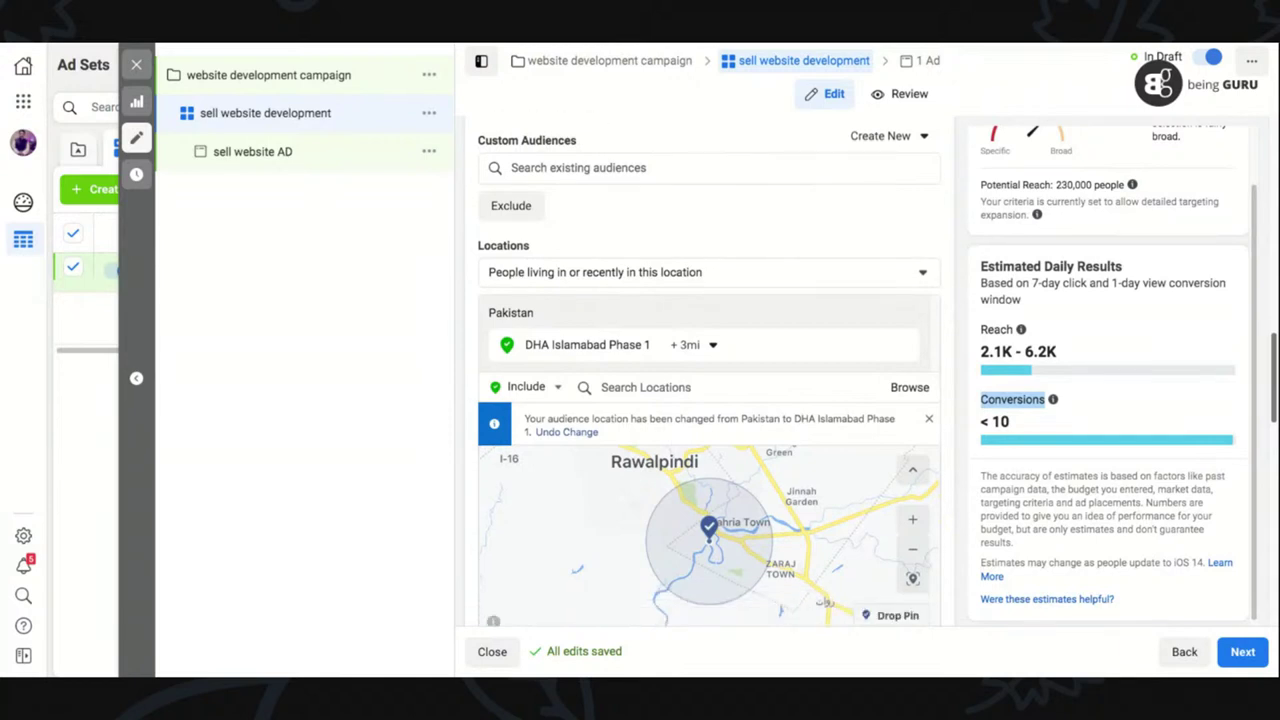
pyautogui.scroll(-5, 710, 371)
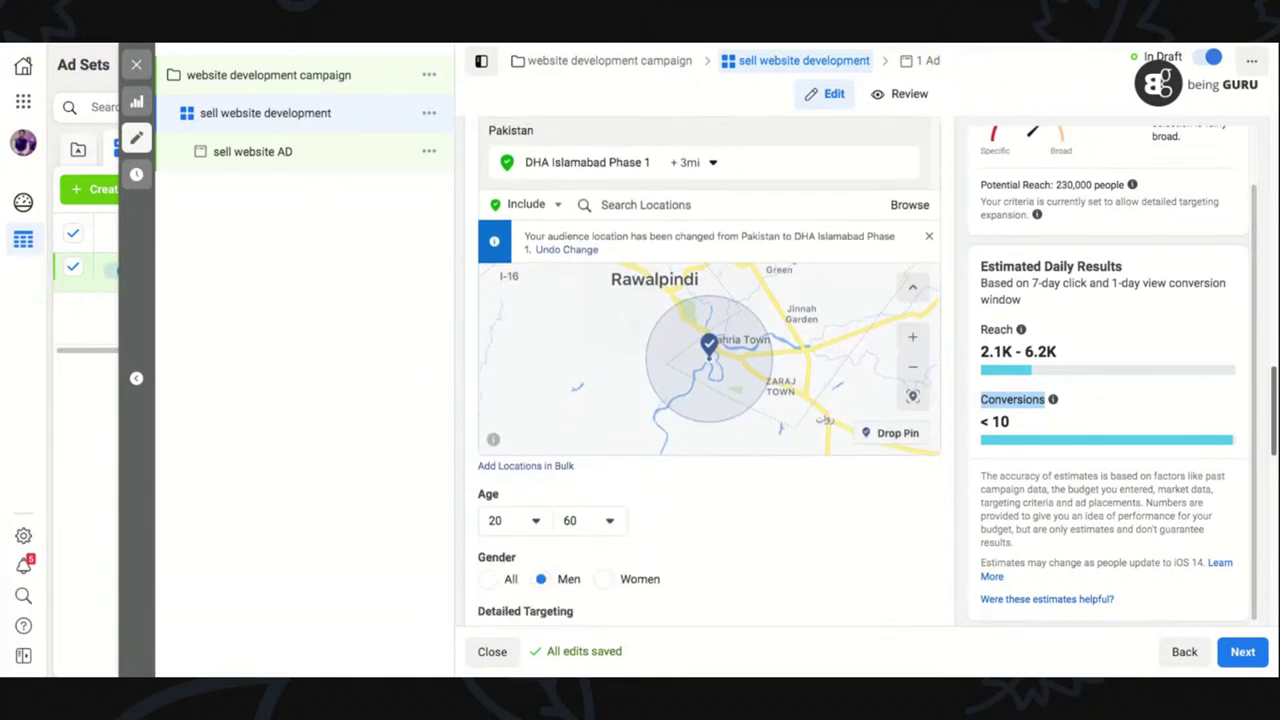
pyautogui.scroll(-2, 710, 371)
pyautogui.scroll(-5, 710, 371)
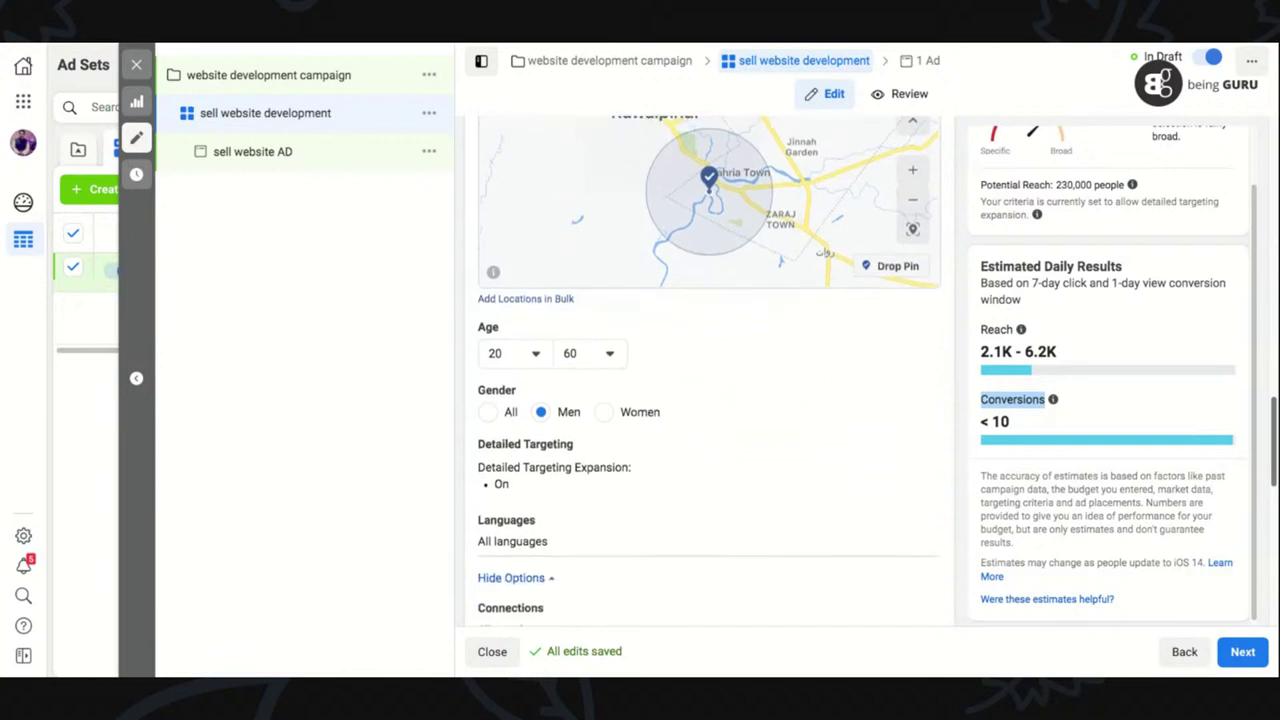
pyautogui.scroll(-2, 710, 371)
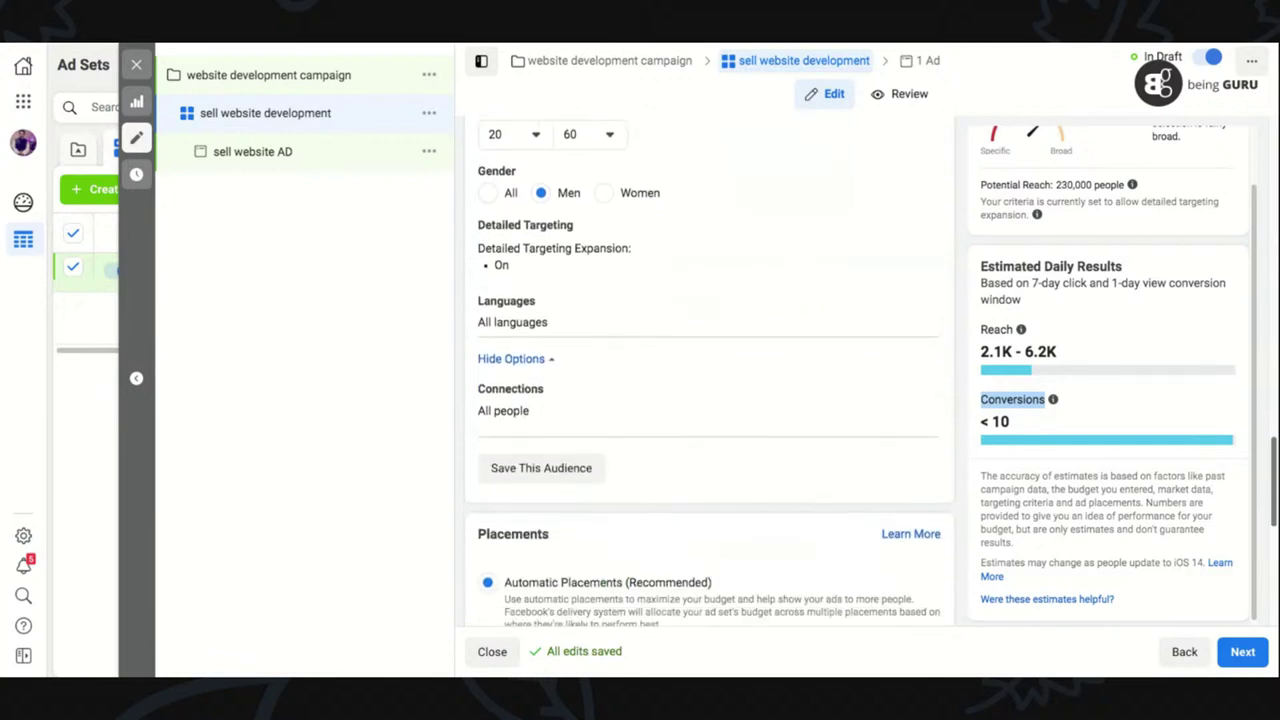
pyautogui.scroll(-3, 710, 371)
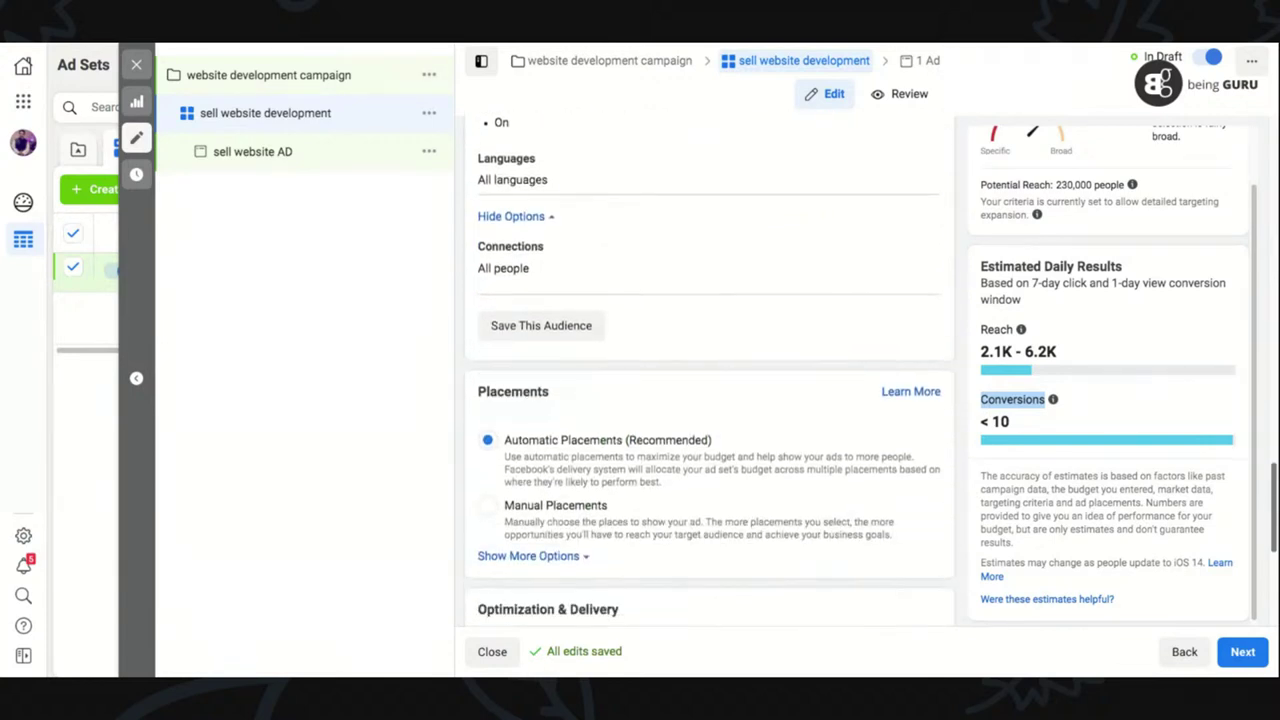
pyautogui.scroll(-1, 710, 371)
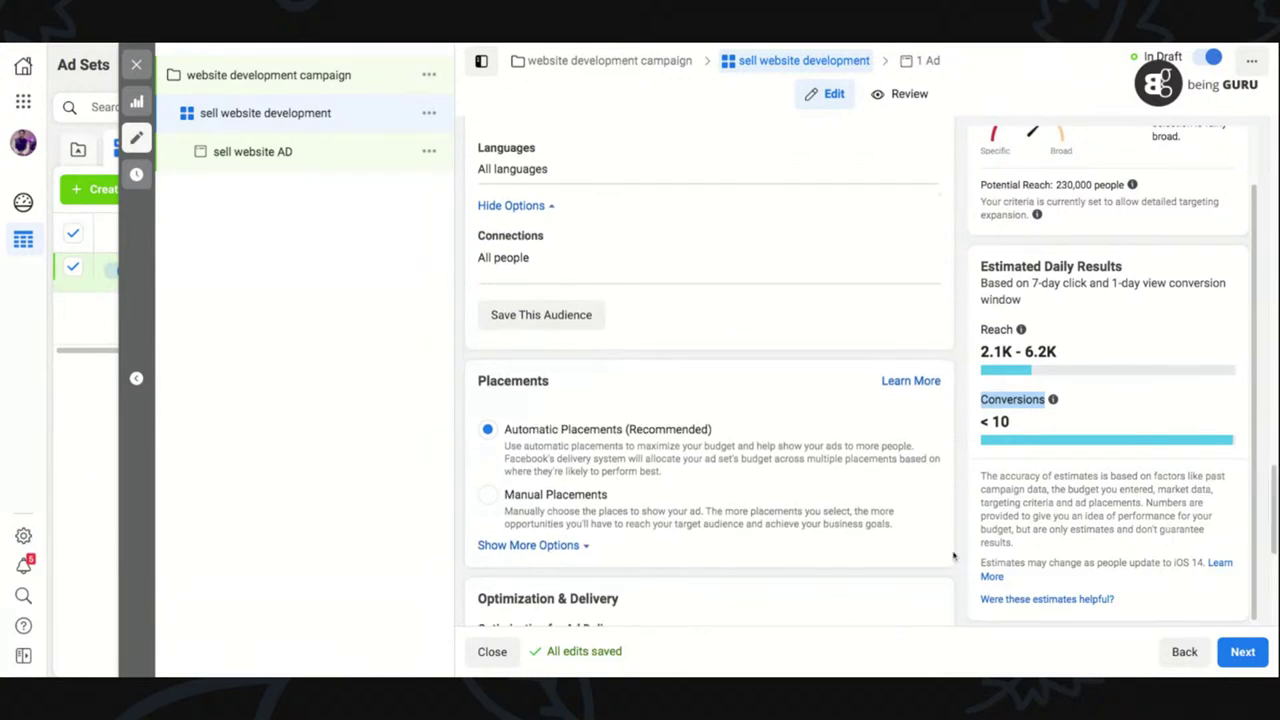
# - Expand the additional placement options and examine the brand safety, inventory filter, block list and content exclusion settings
pyautogui.click(540, 547)
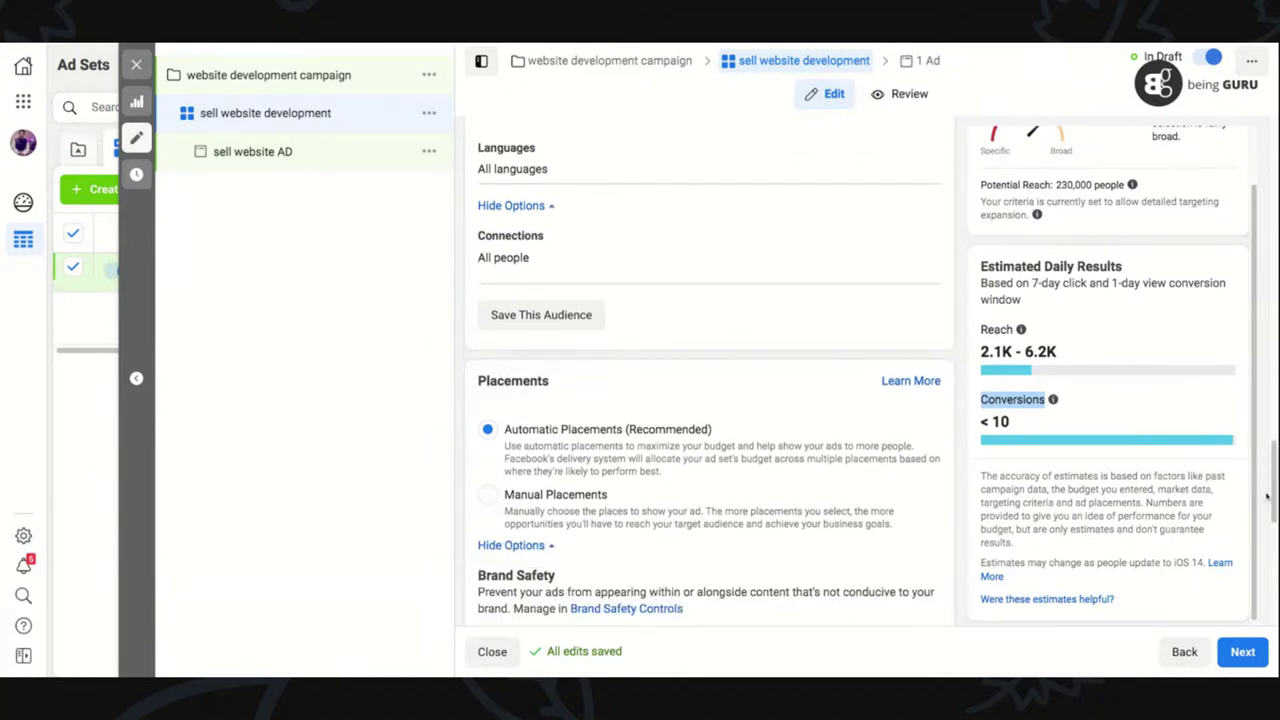
pyautogui.scroll(-1, 1274, 498)
pyautogui.scroll(-7, 1274, 498)
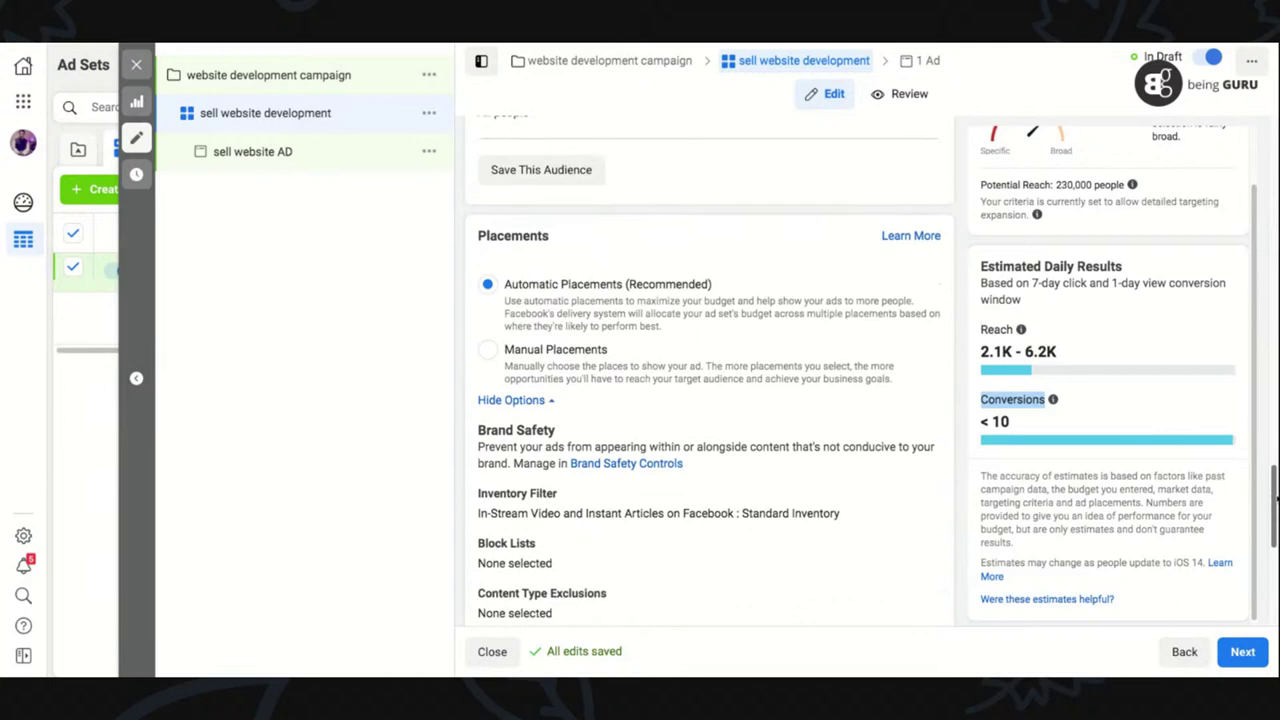
pyautogui.scroll(15, 710, 371)
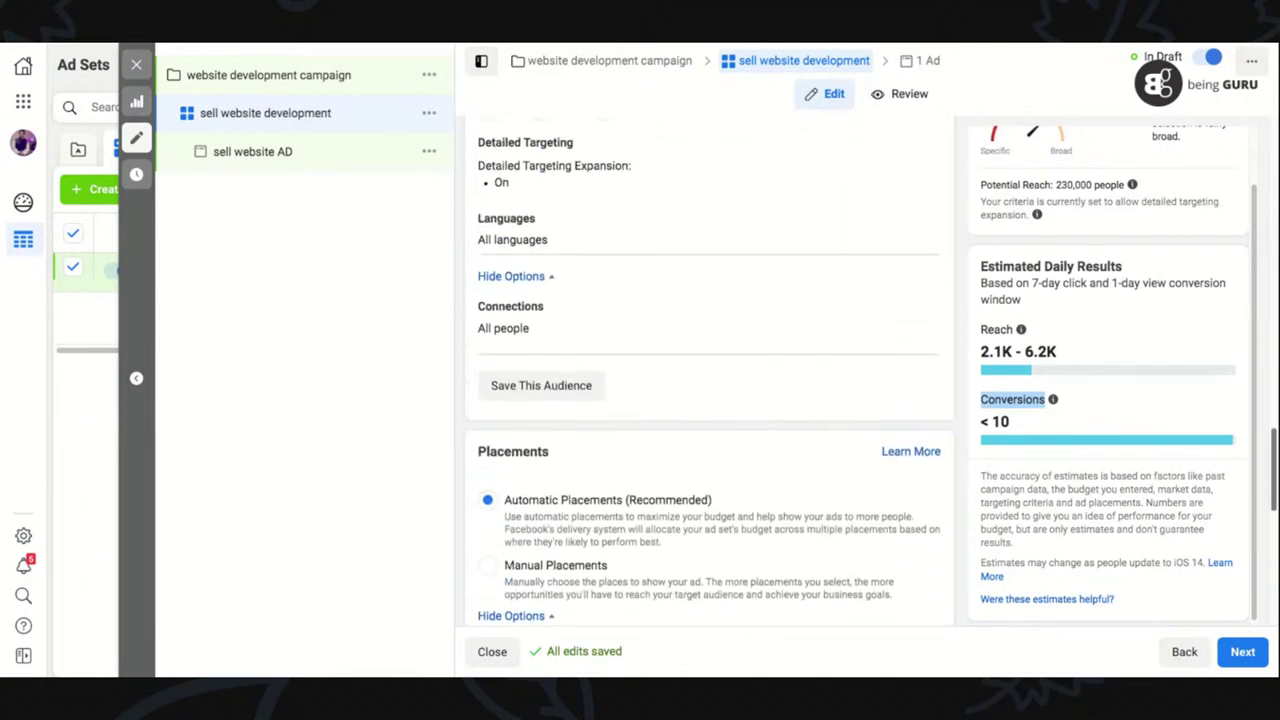
# - Review the audience settings again, from connections and languages up to custom audiences and back through locations, age and gender
pyautogui.scroll(1, 710, 371)
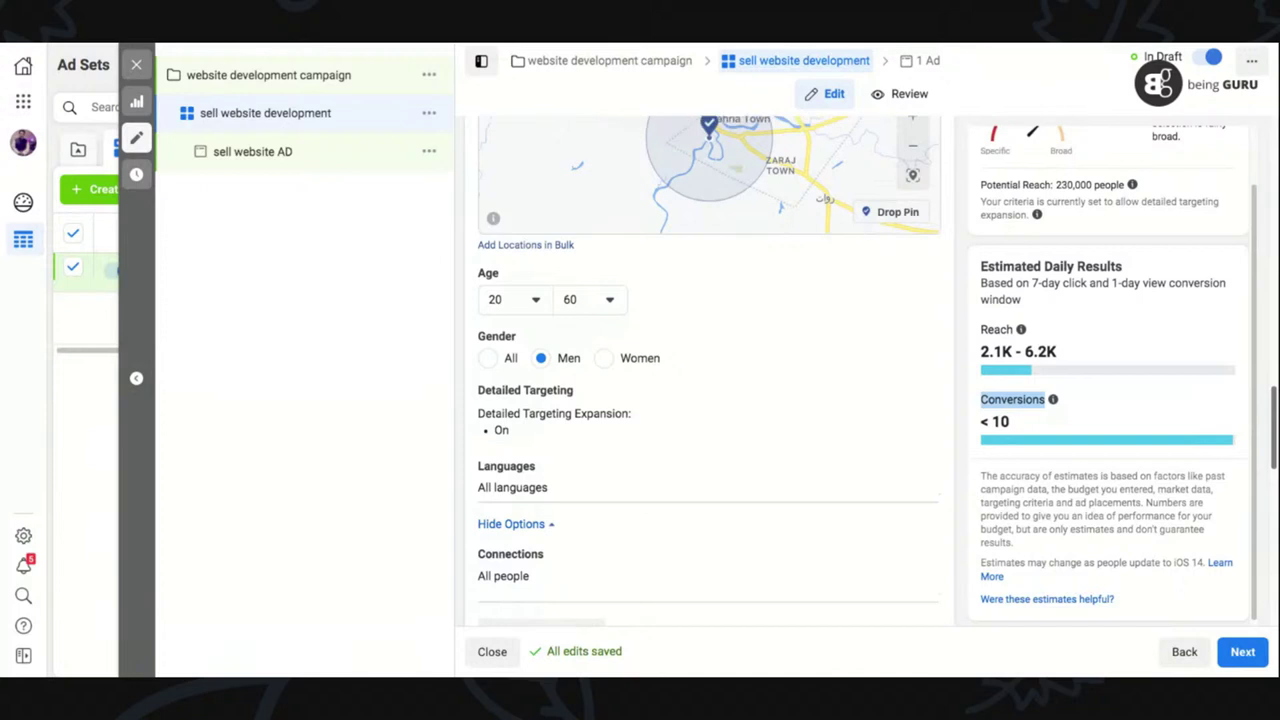
pyautogui.scroll(1, 710, 371)
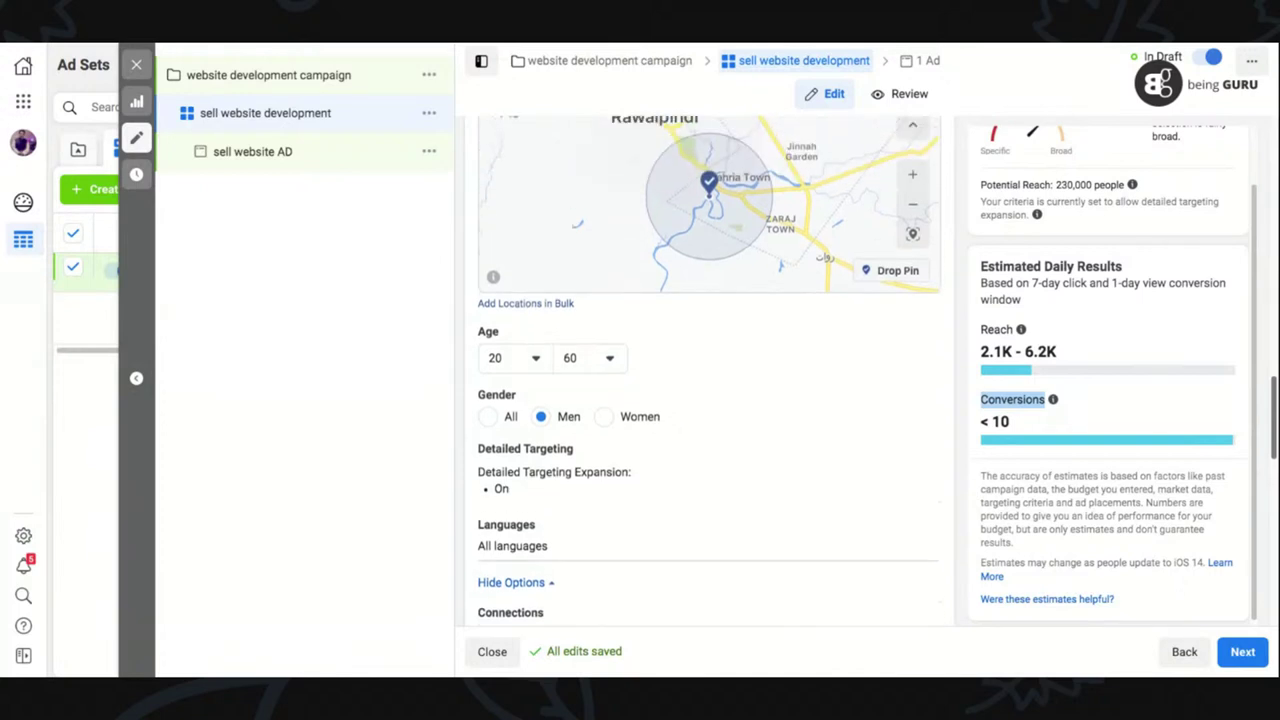
pyautogui.scroll(2, 710, 371)
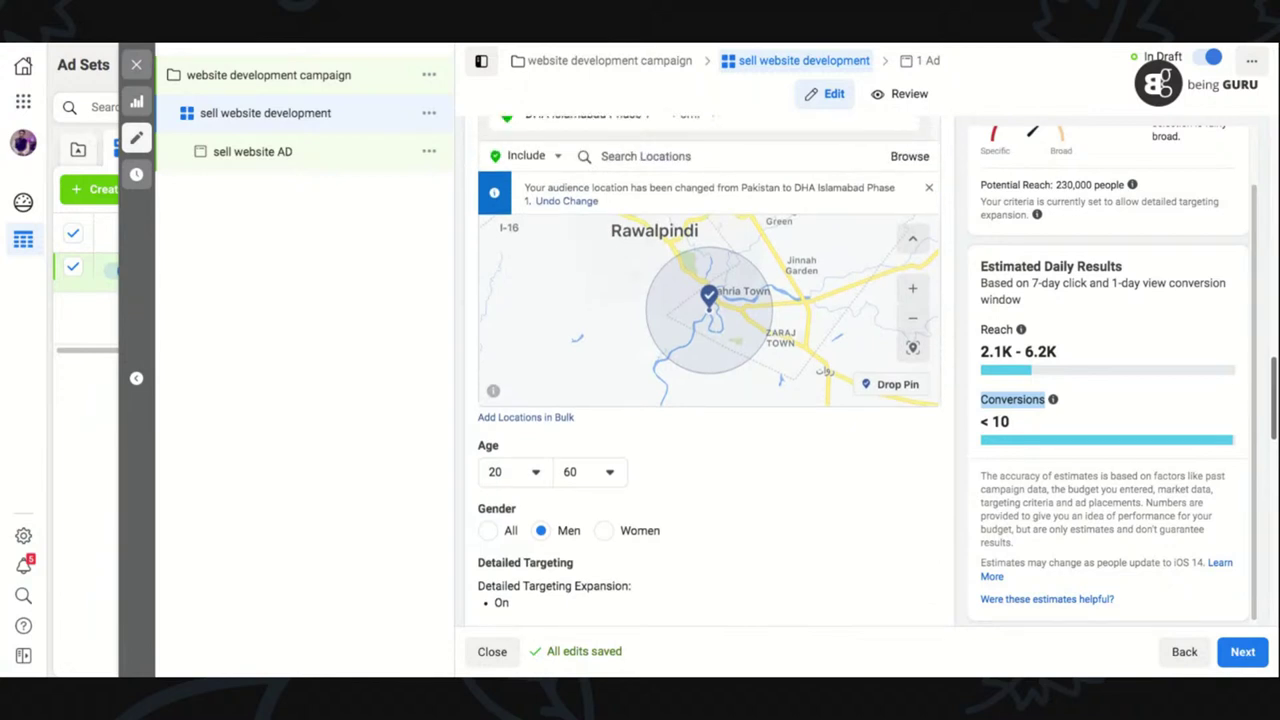
pyautogui.scroll(2, 710, 371)
pyautogui.scroll(3, 710, 371)
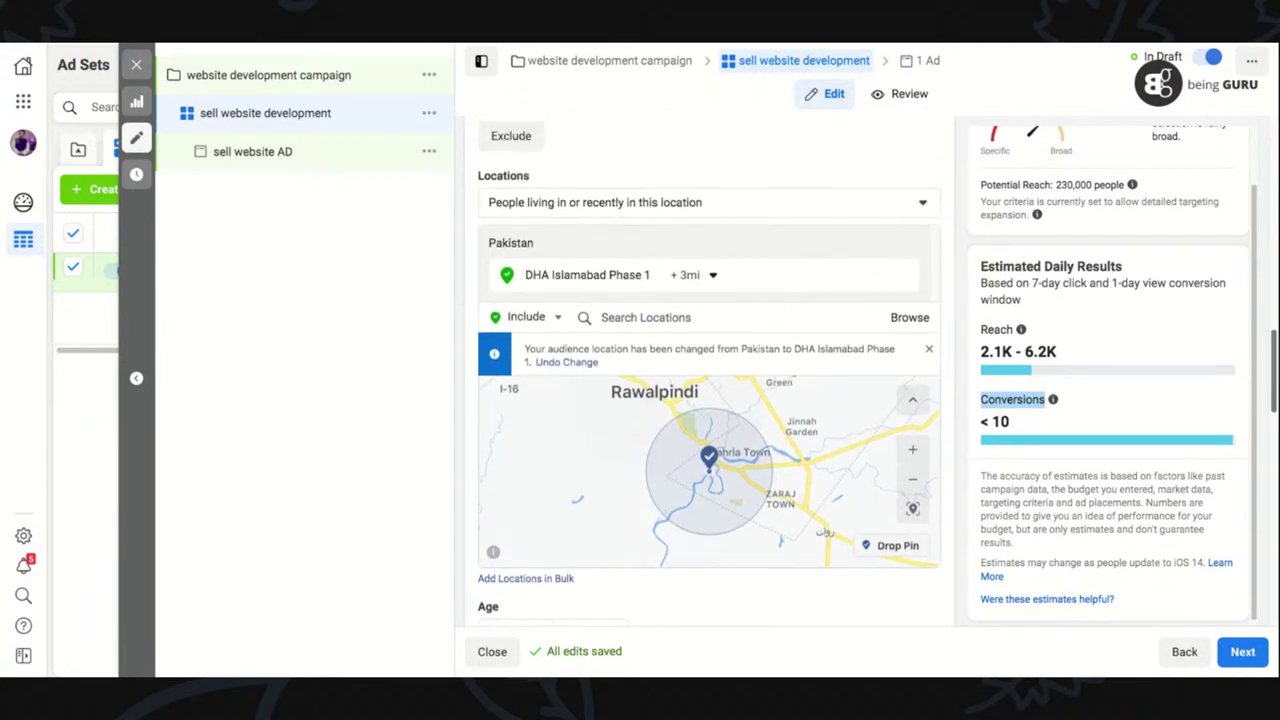
pyautogui.moveTo(1021, 329)
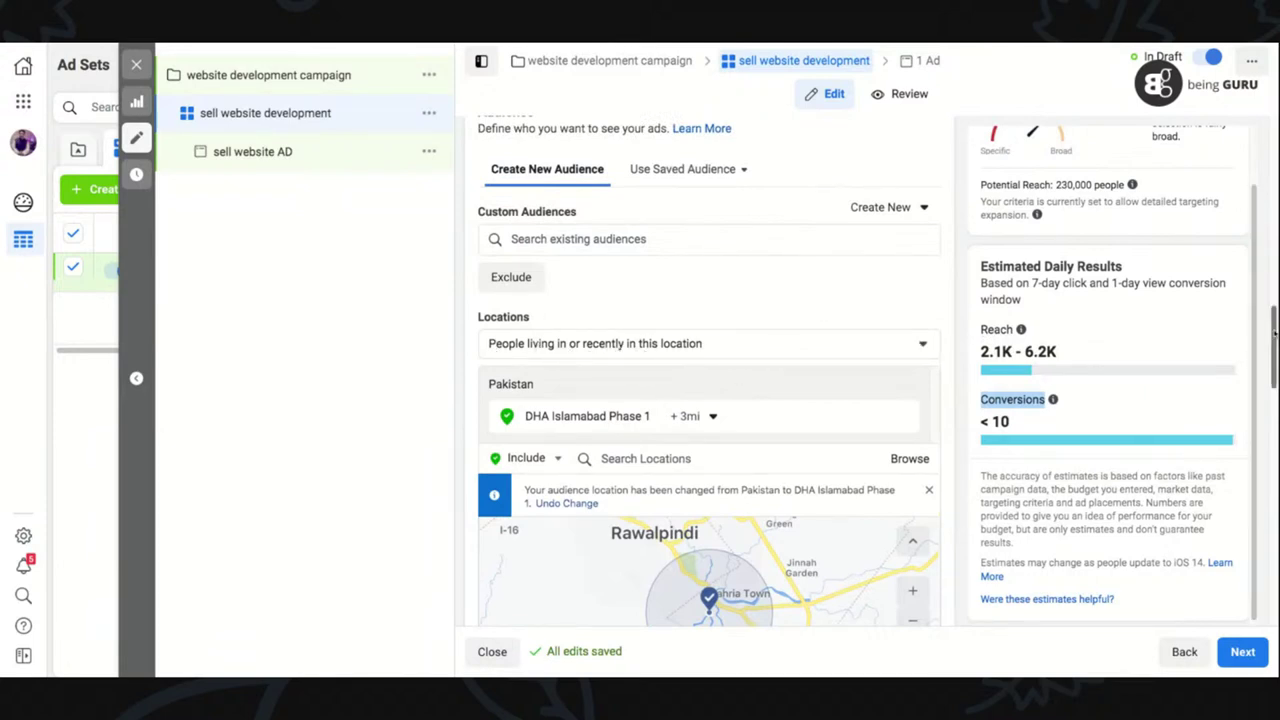
pyautogui.scroll(2, 1273, 335)
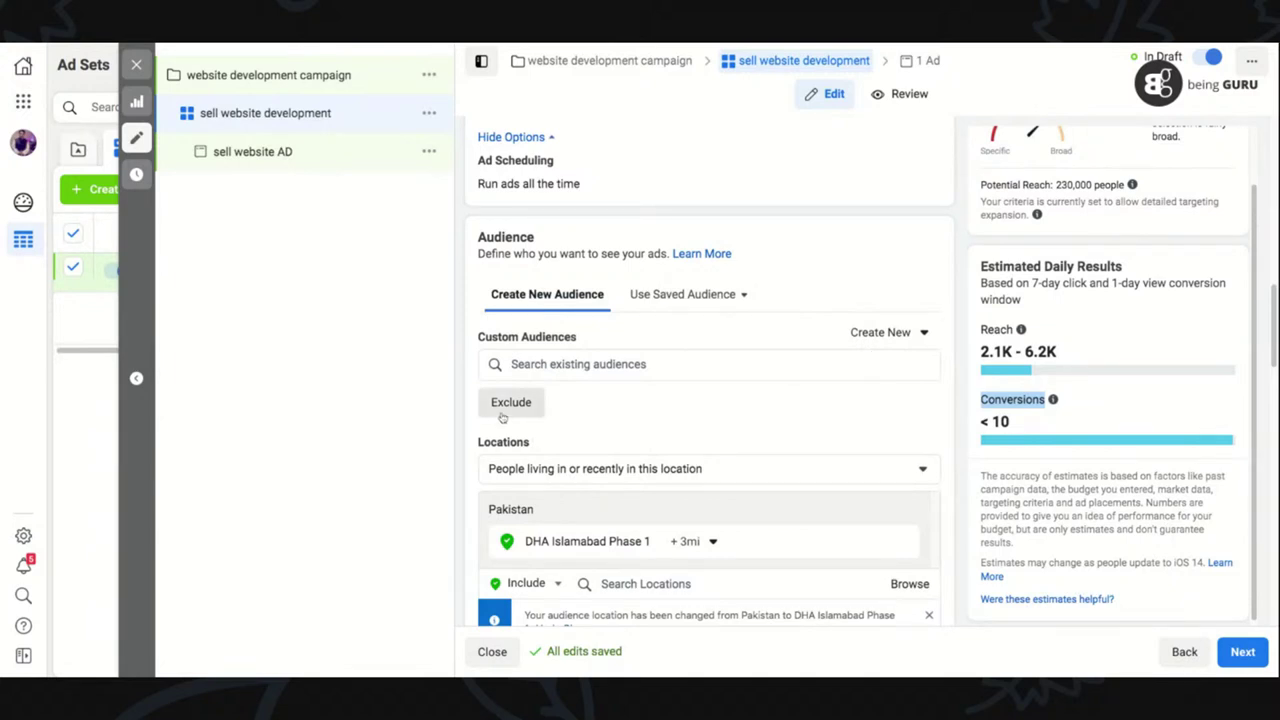
pyautogui.scroll(-1, 1274, 300)
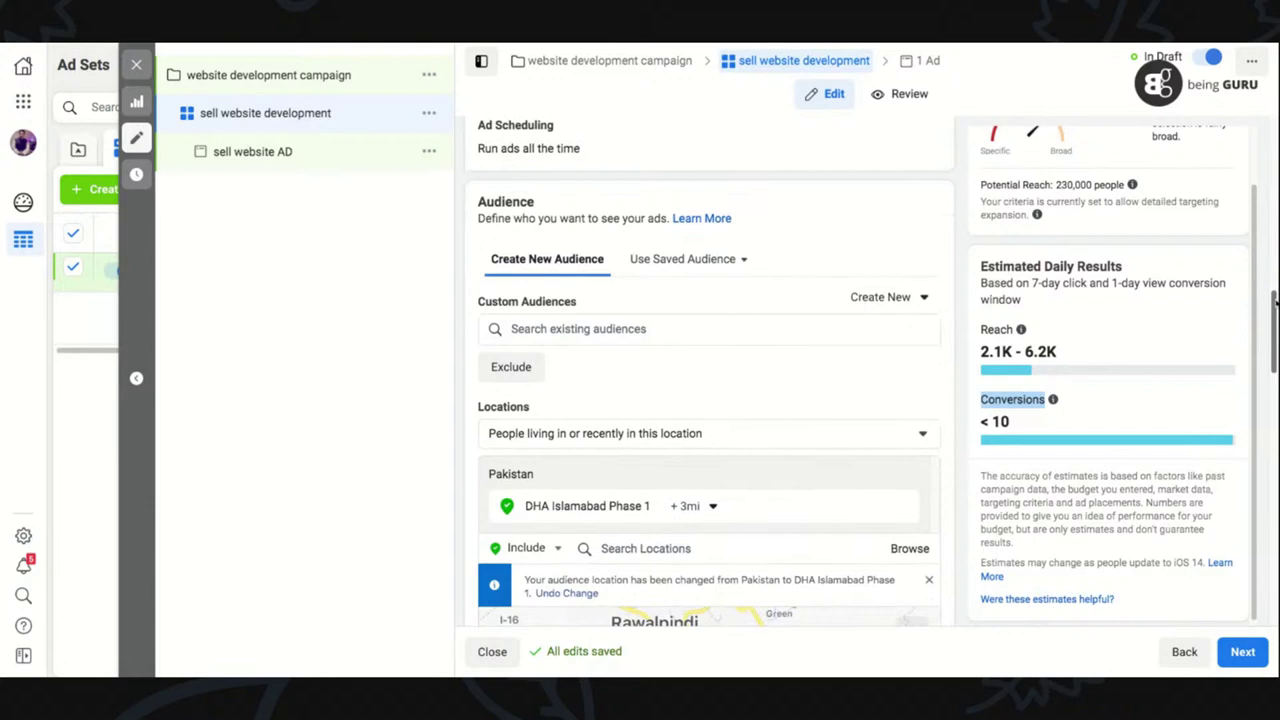
pyautogui.scroll(-3, 1274, 300)
pyautogui.scroll(-3, 1275, 302)
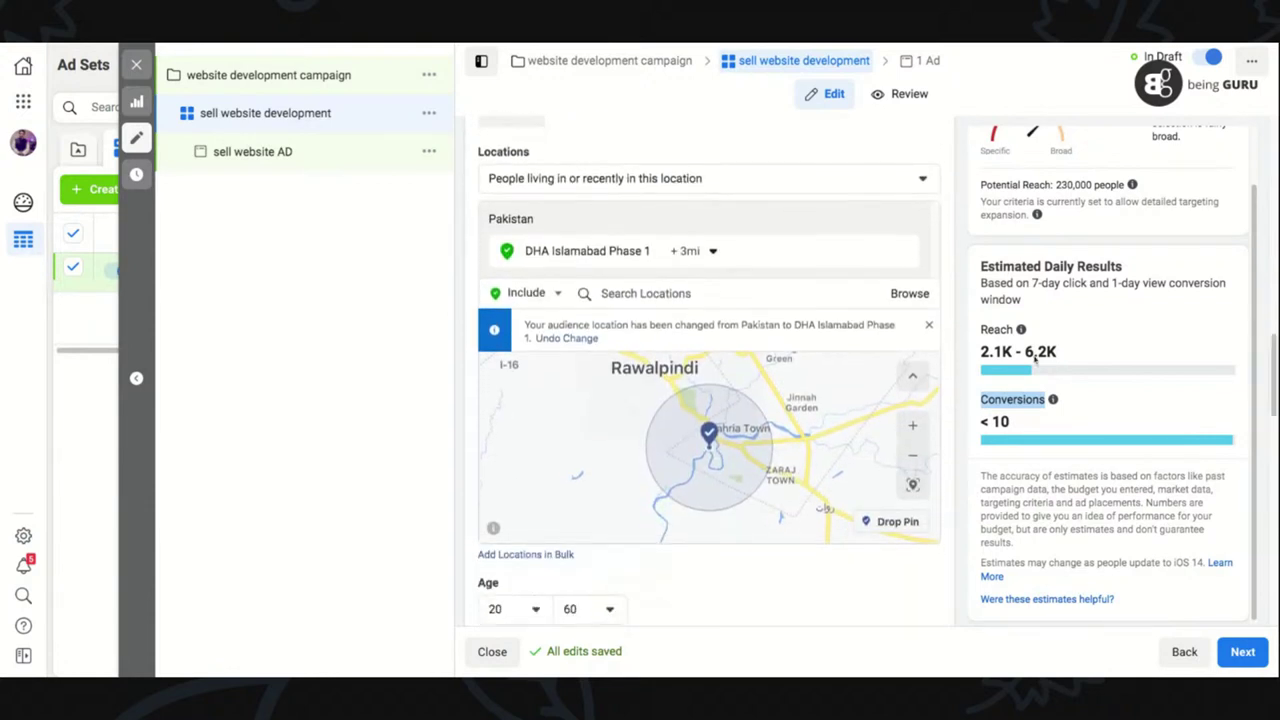
pyautogui.click(561, 296)
pyautogui.click(561, 296)
pyautogui.scroll(-3, 1274, 408)
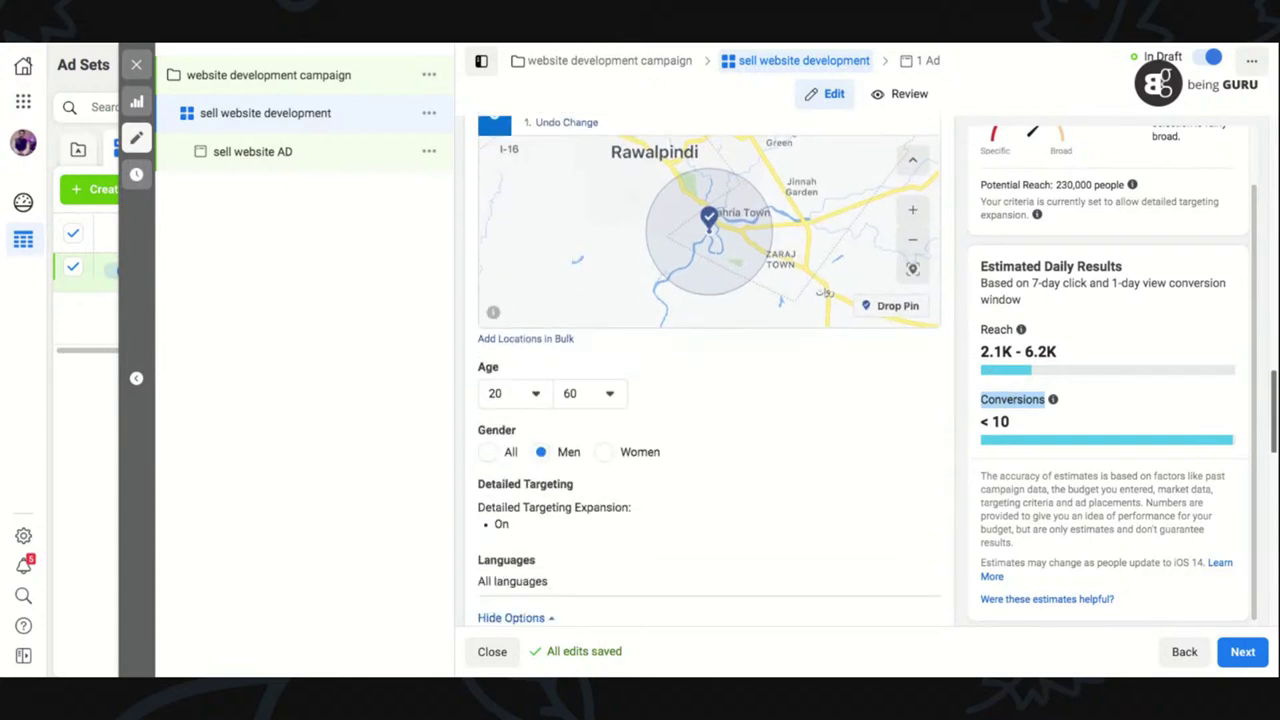
# - Open the audience's detailed targeting for editing and browse its Interests categories
pyautogui.scroll(-1, 700, 400)
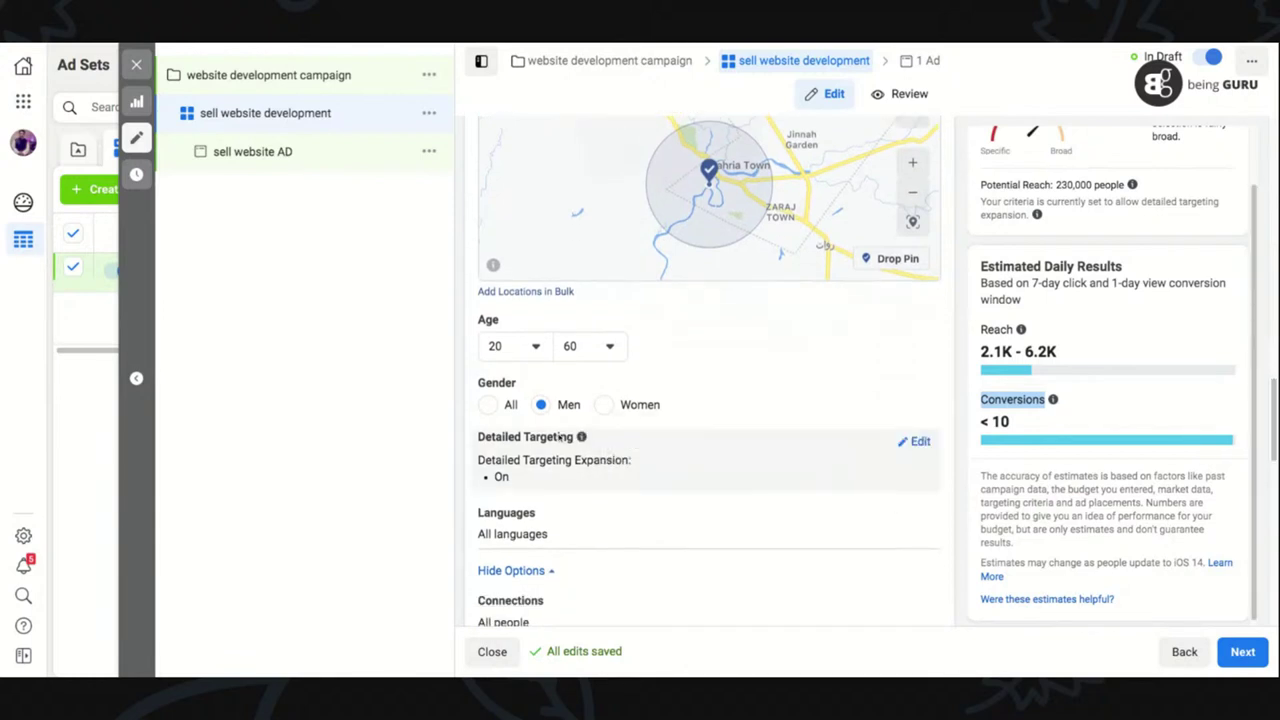
pyautogui.click(921, 444)
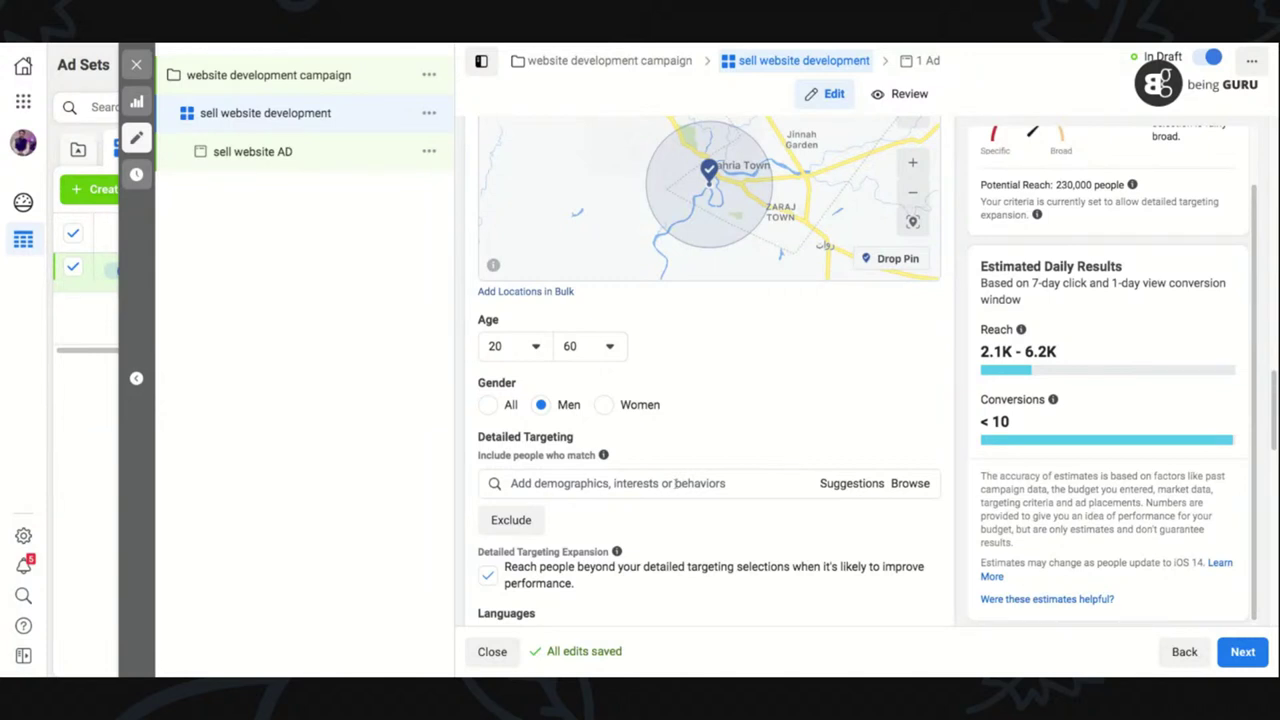
pyautogui.click(675, 483)
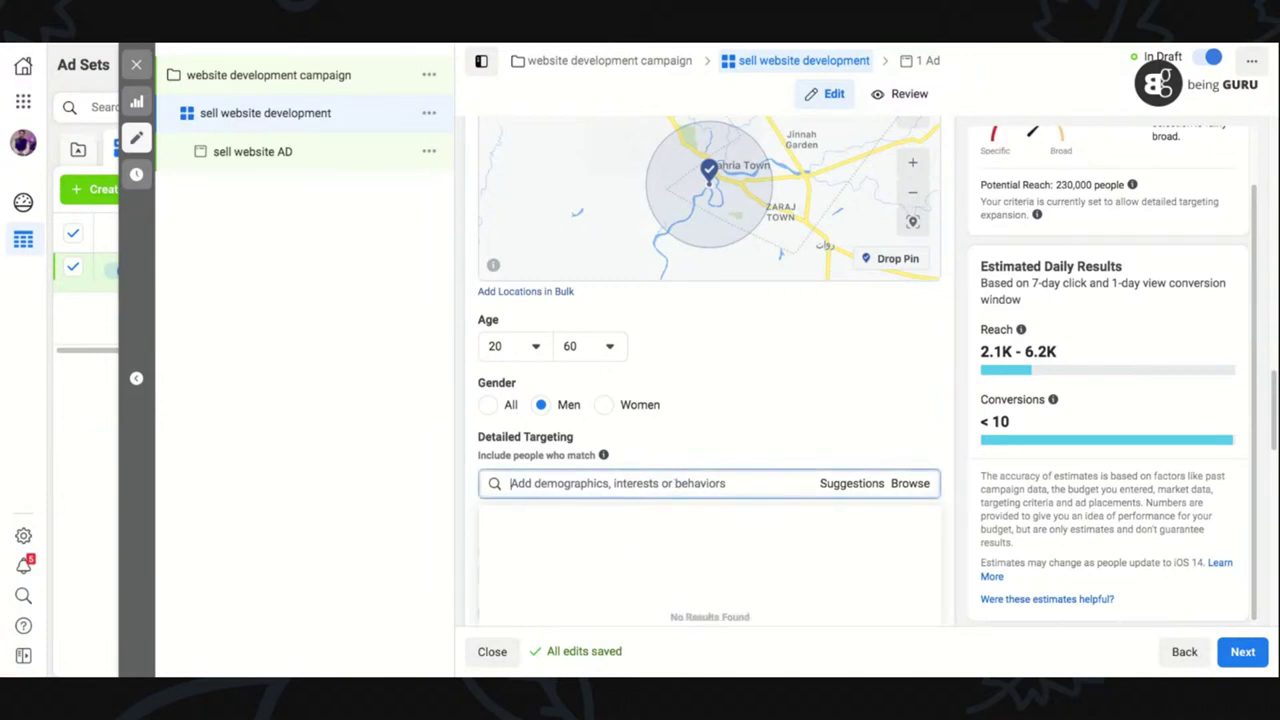
pyautogui.click(911, 485)
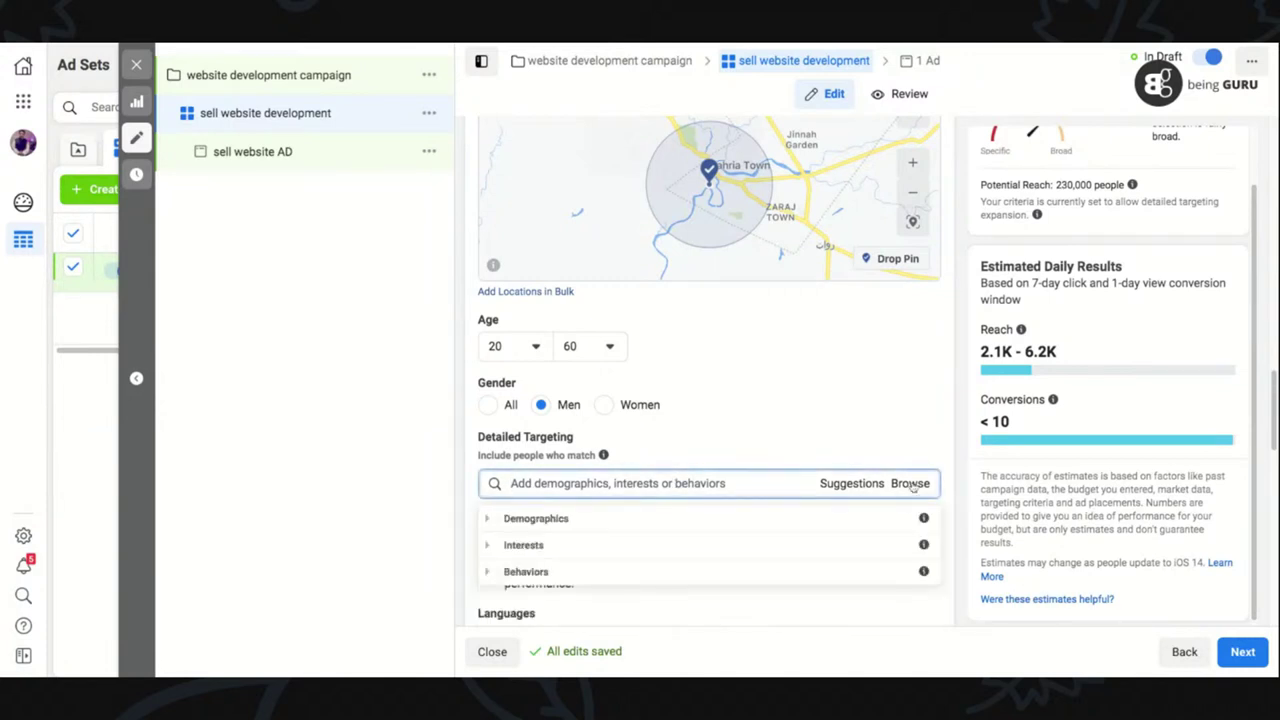
pyautogui.click(525, 546)
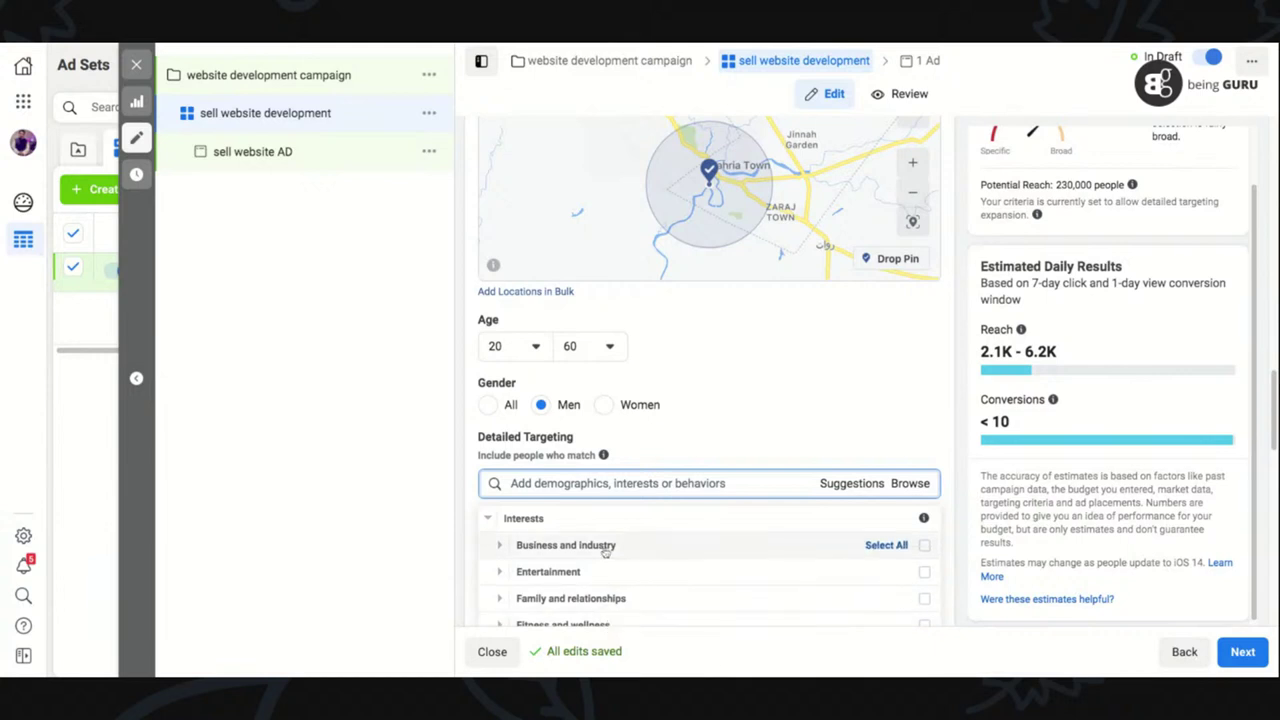
pyautogui.press('Escape')
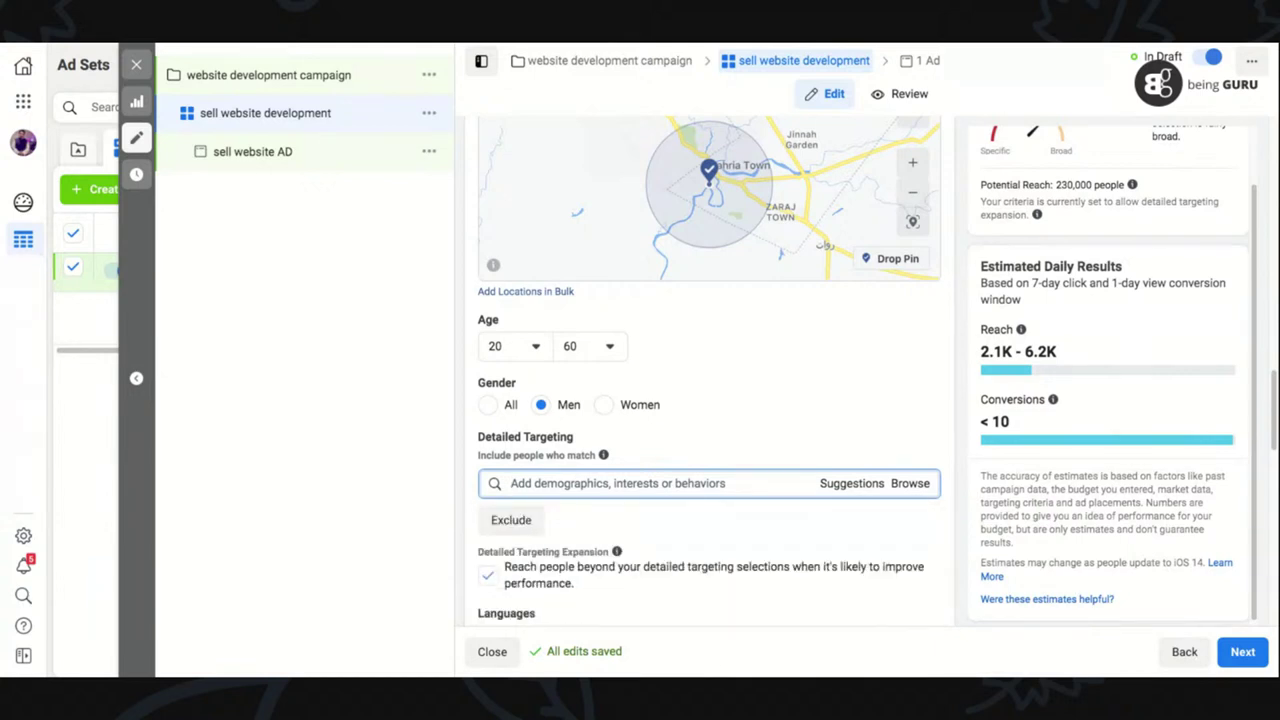
# - Search detailed targeting for "real estate", add the Real estate interest, and remove it again
pyautogui.write('rea')
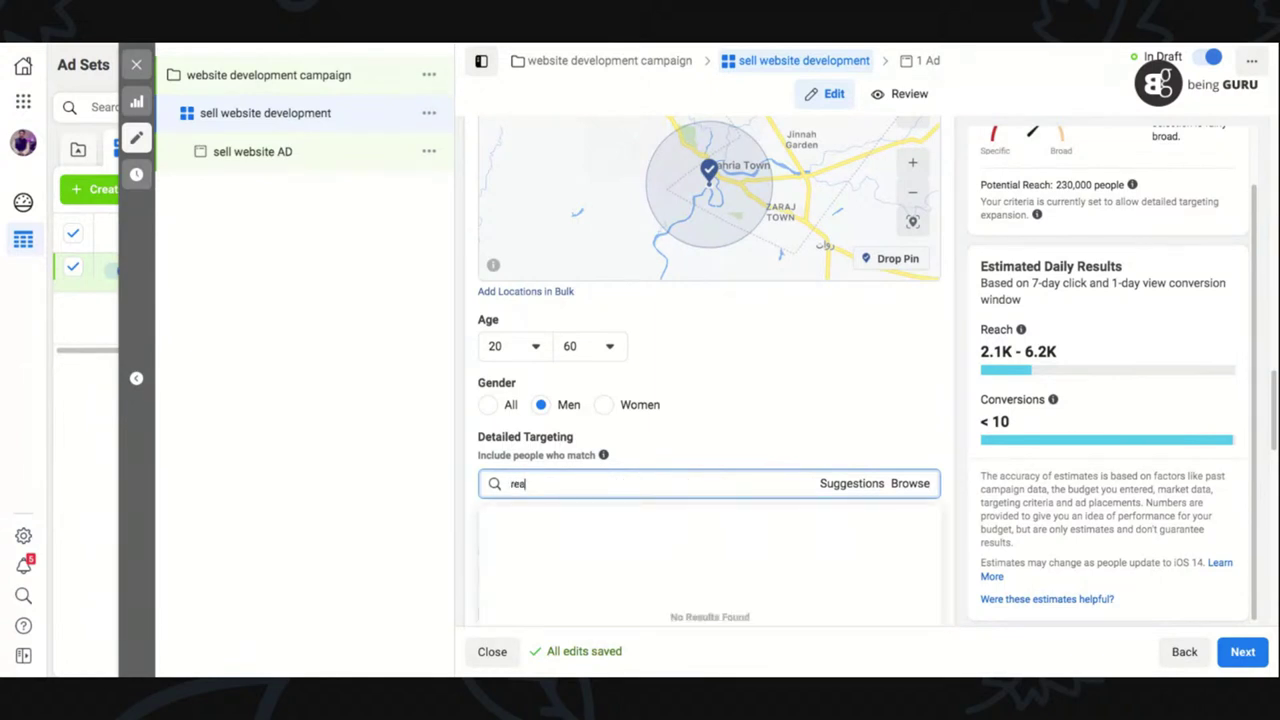
pyautogui.write('l estate')
pyautogui.click(850, 420)
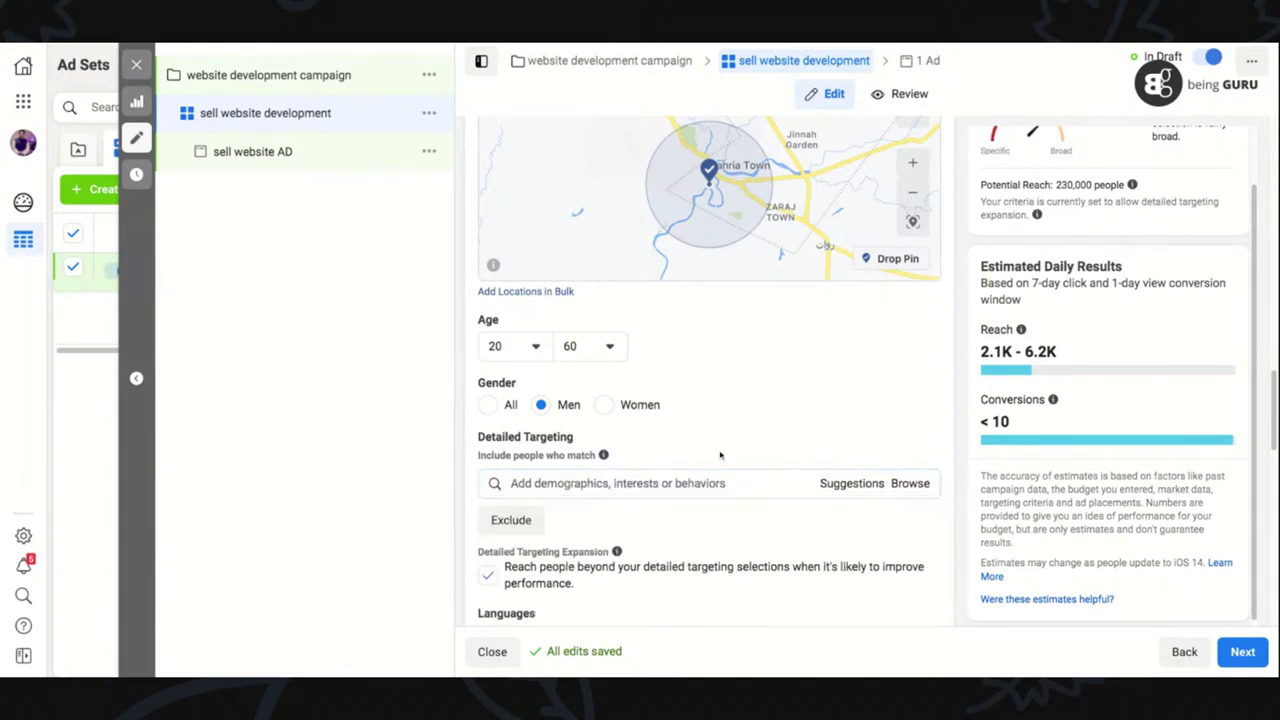
pyautogui.click(567, 480)
pyautogui.write('real es')
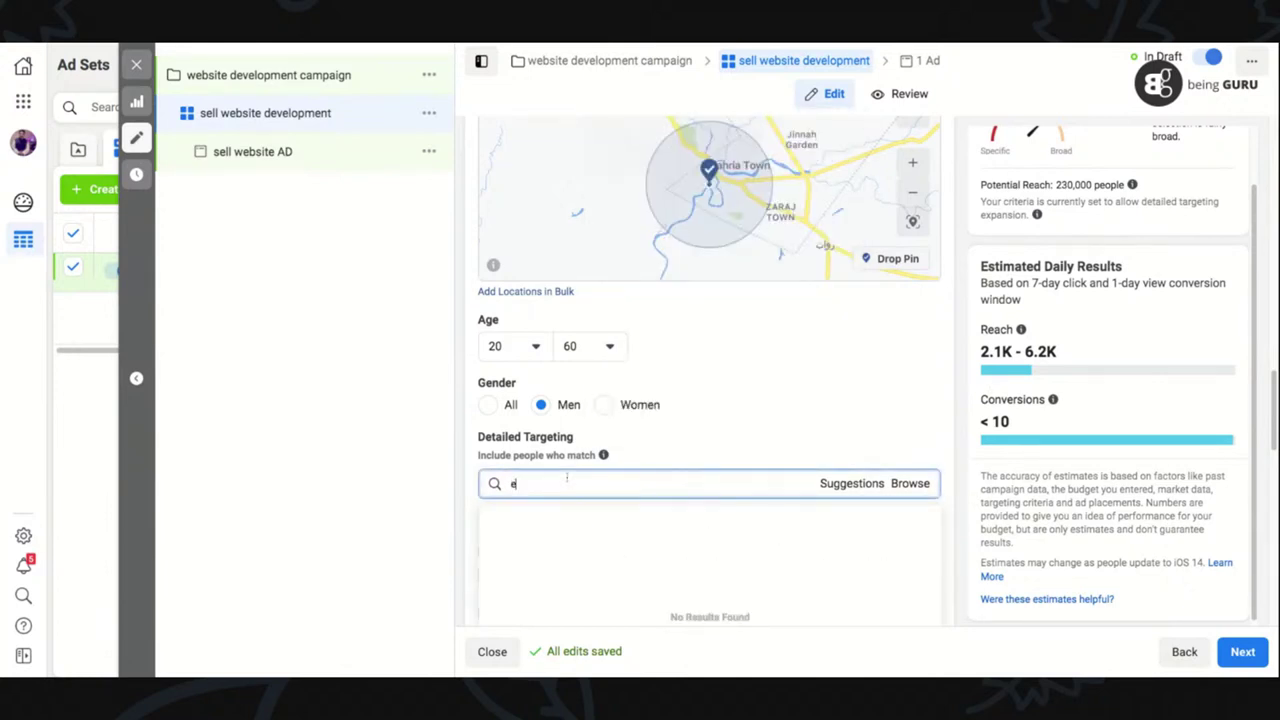
pyautogui.write('tate')
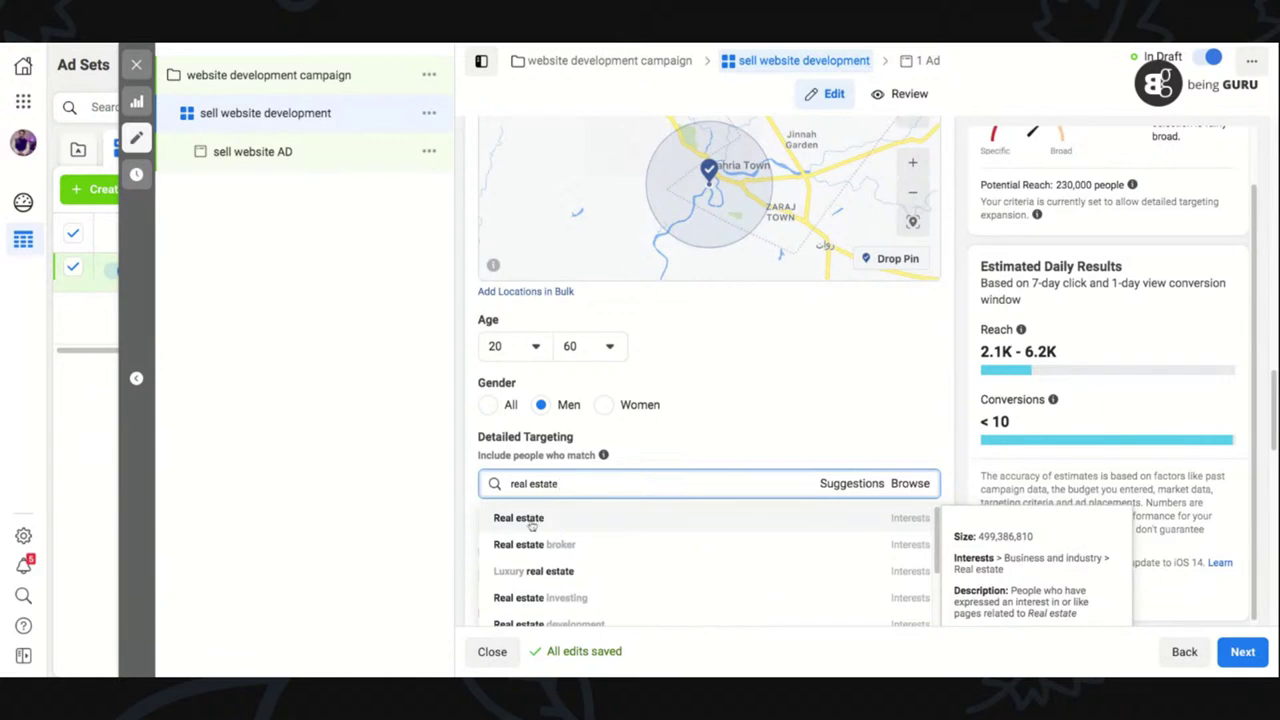
pyautogui.click(532, 527)
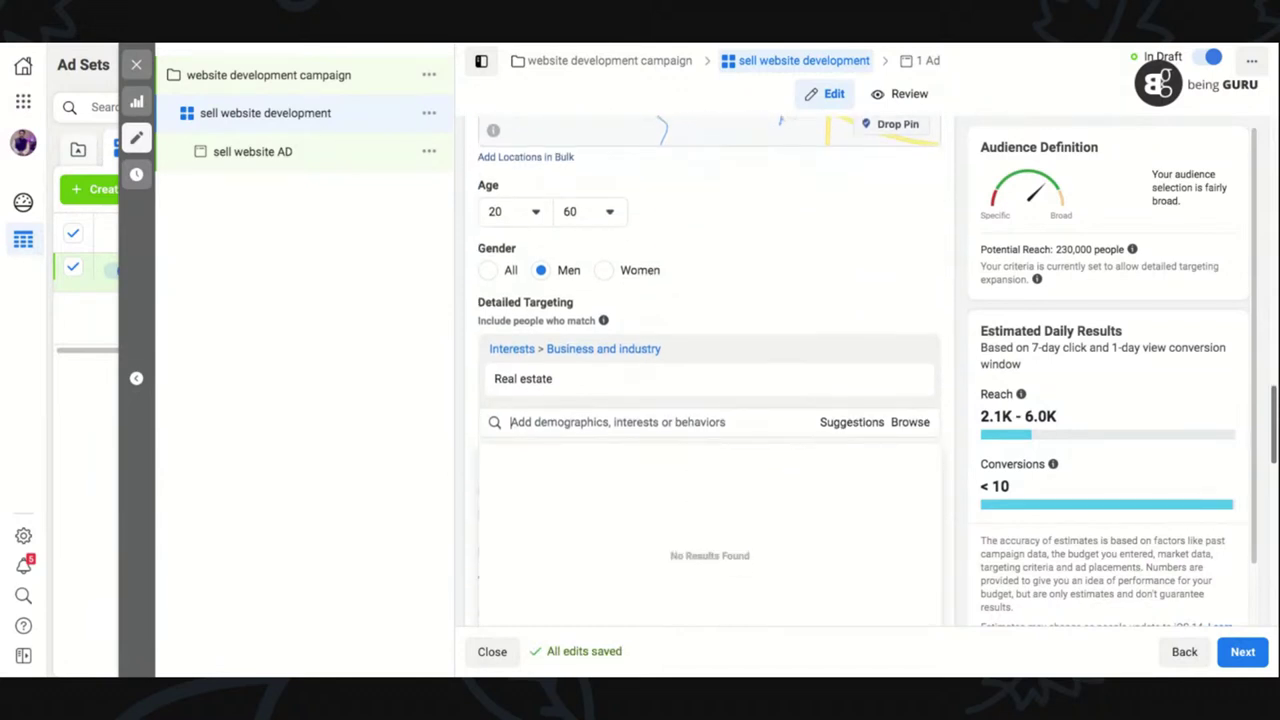
pyautogui.moveTo(510, 386)
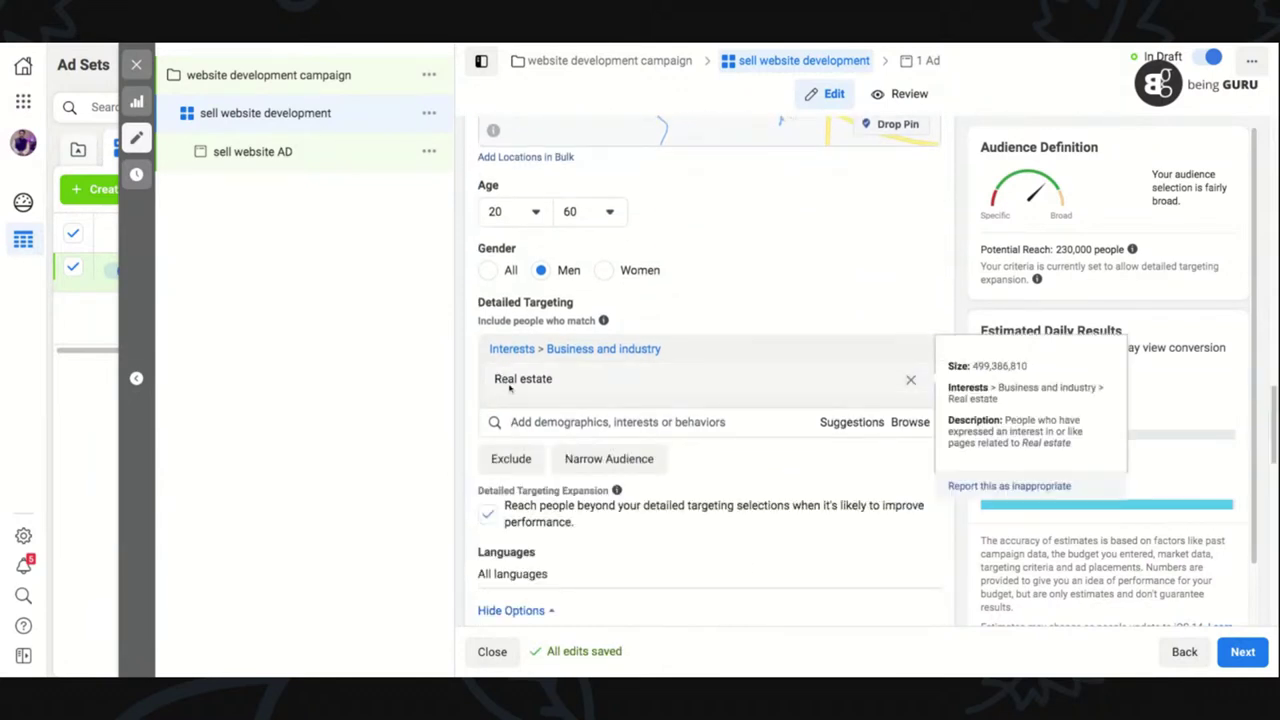
pyautogui.click(910, 383)
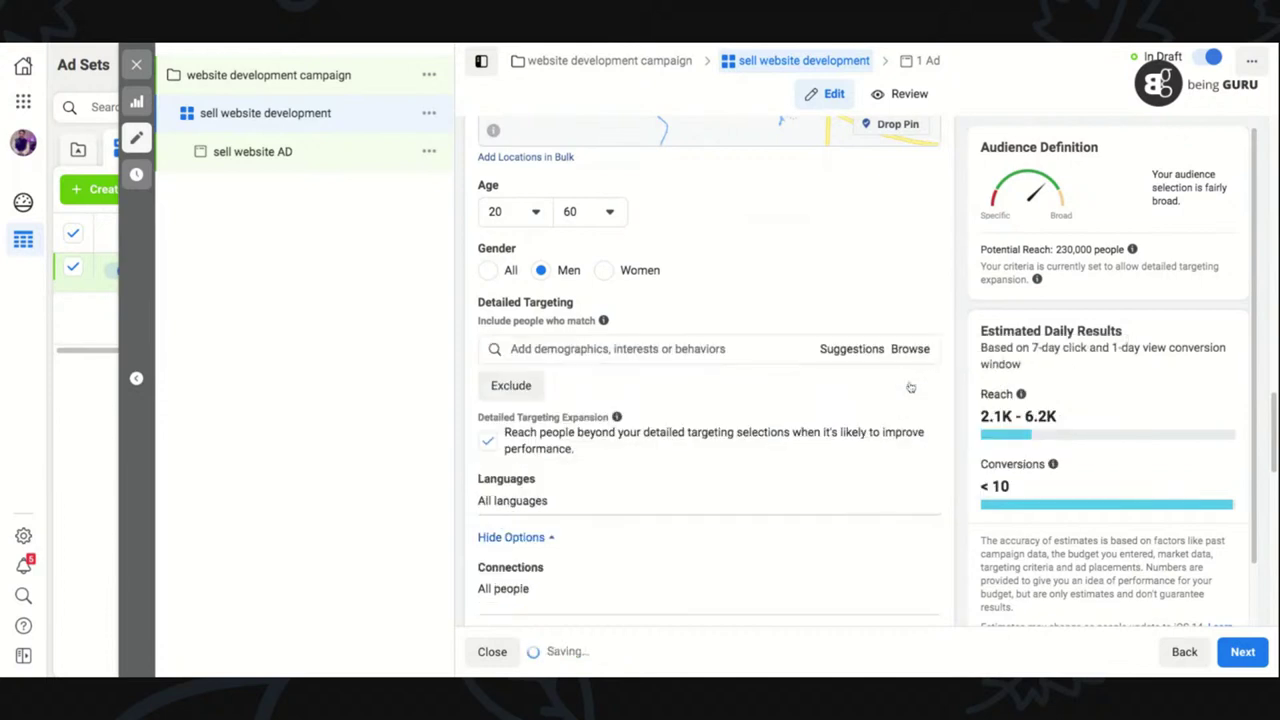
# - Search detailed targeting for "fiverr", add Fiverr as an employer demographic, and remove it again
pyautogui.click(532, 348)
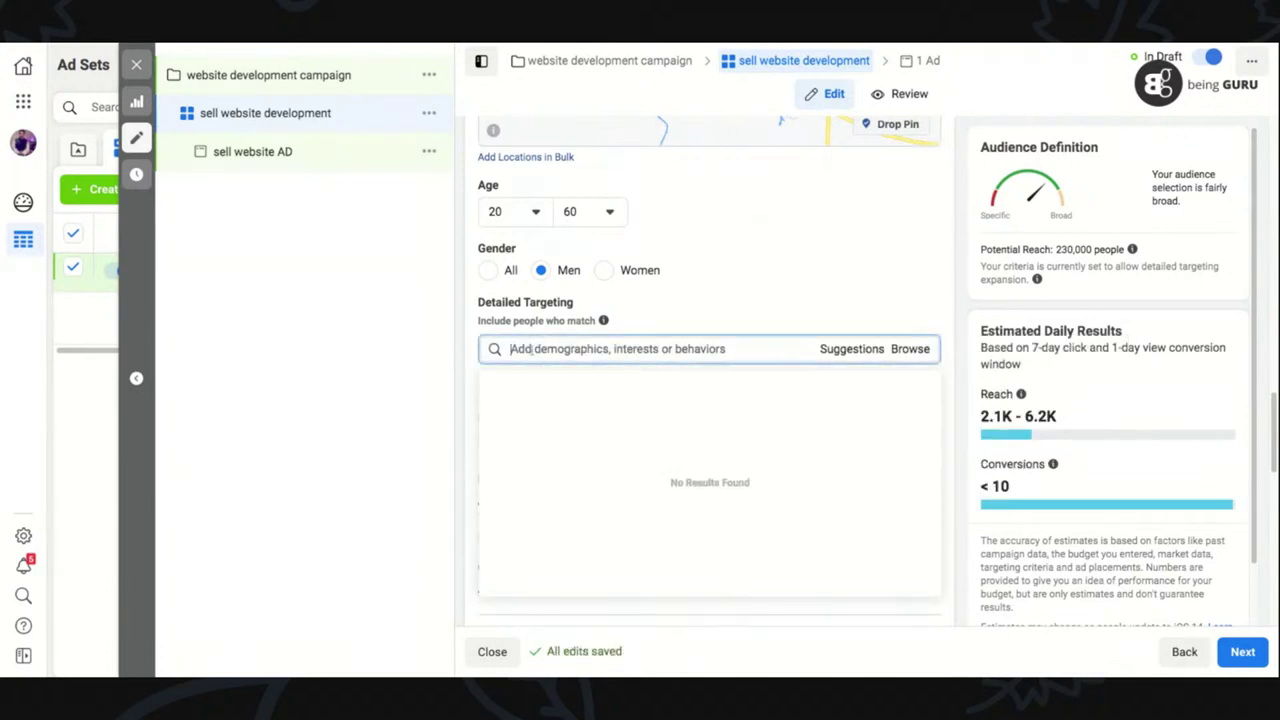
pyautogui.write('fiverr')
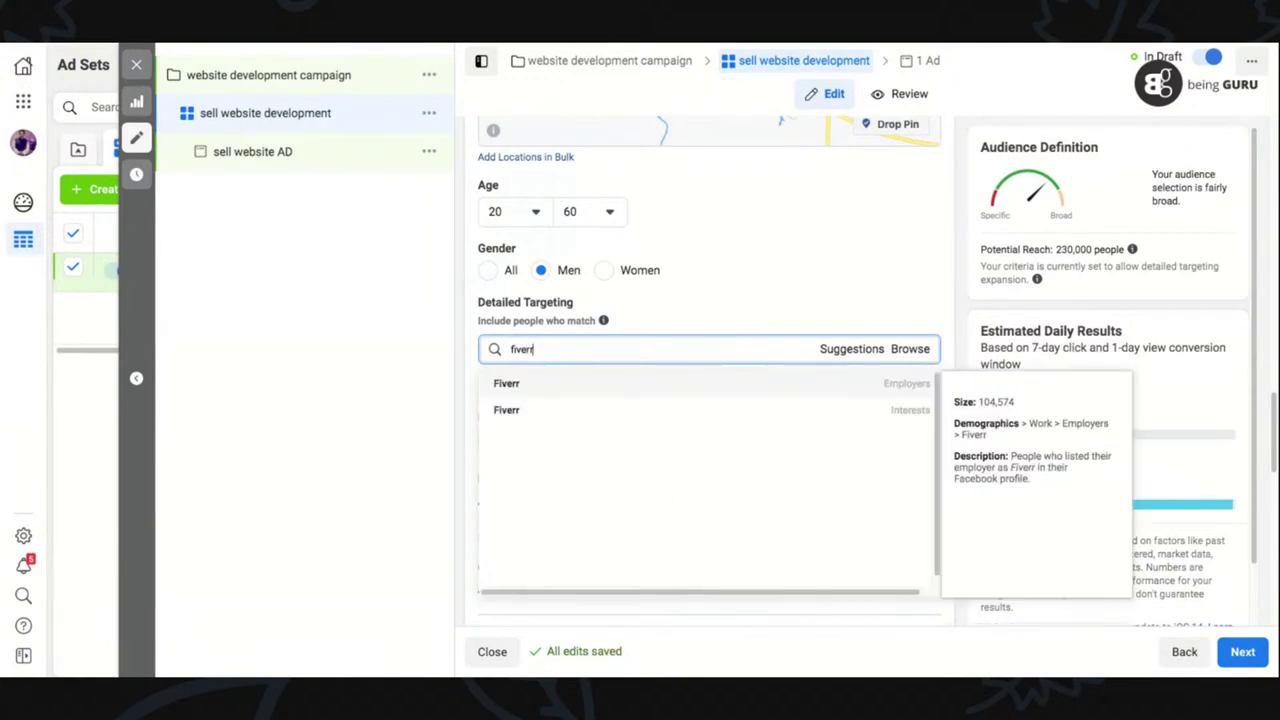
pyautogui.click(507, 384)
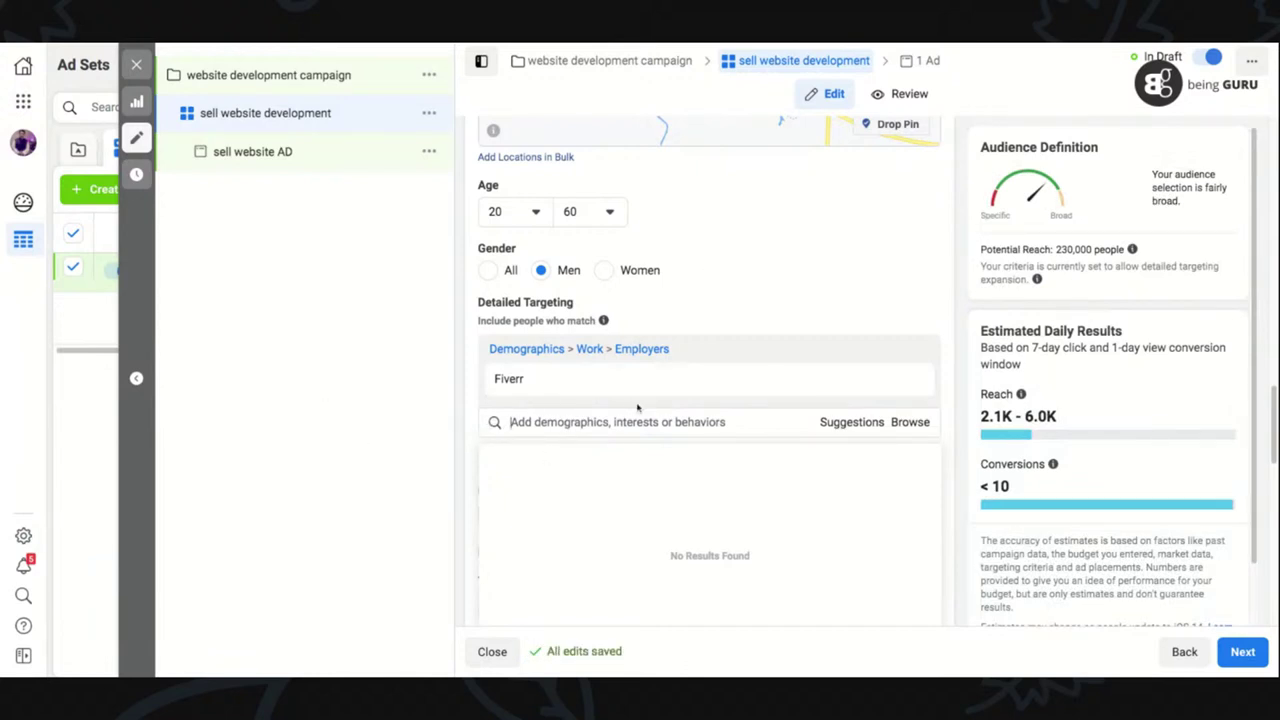
pyautogui.moveTo(565, 390)
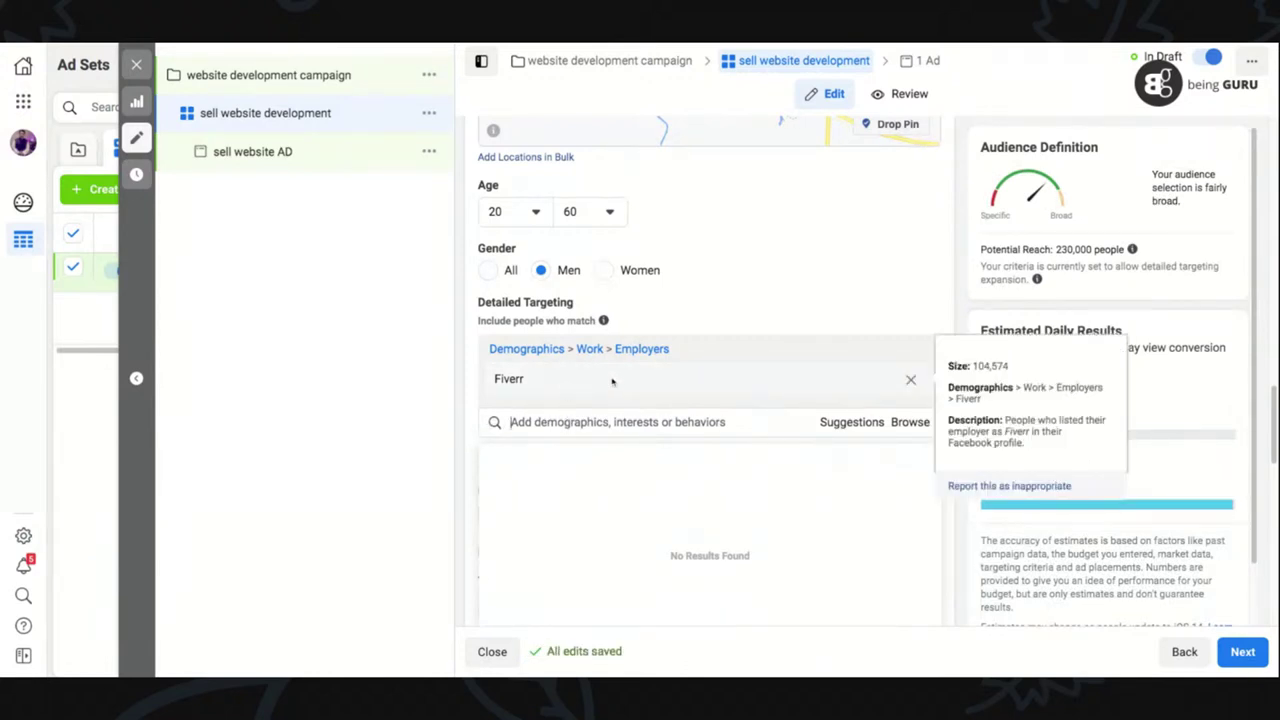
pyautogui.click(910, 380)
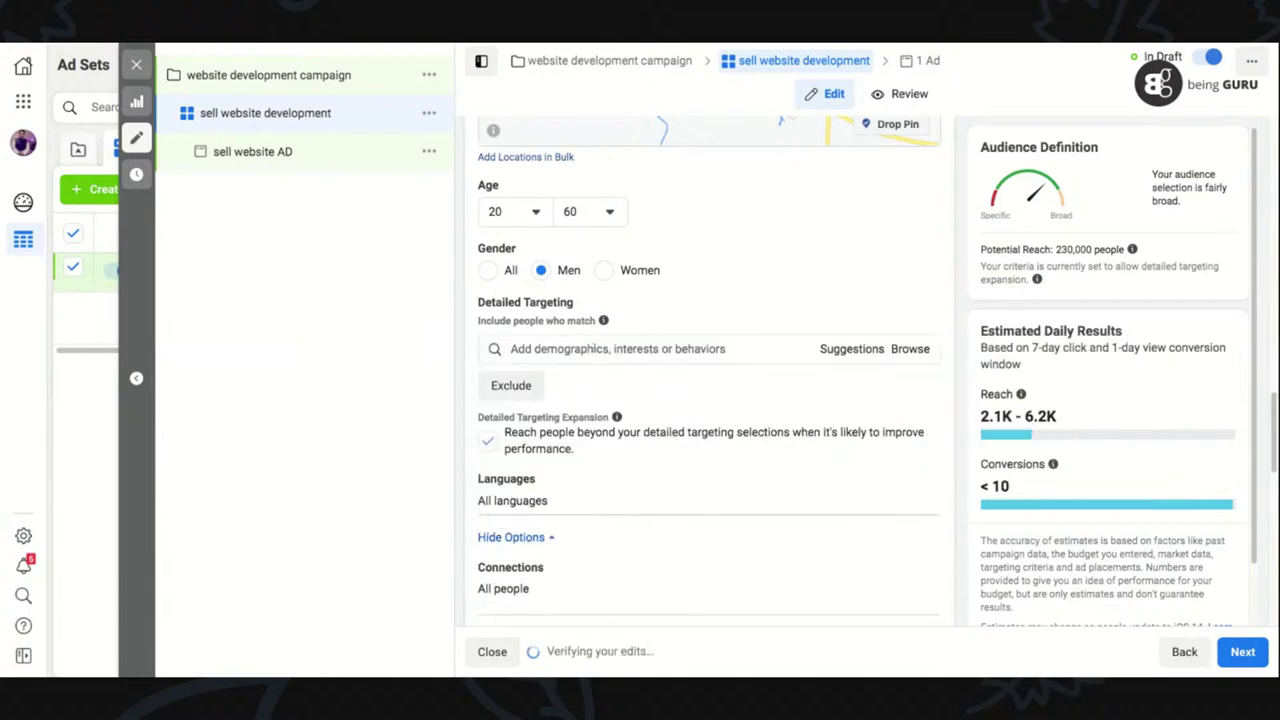
# - Search detailed targeting for "graphic design" and add the Graphic design interest
pyautogui.click(585, 346)
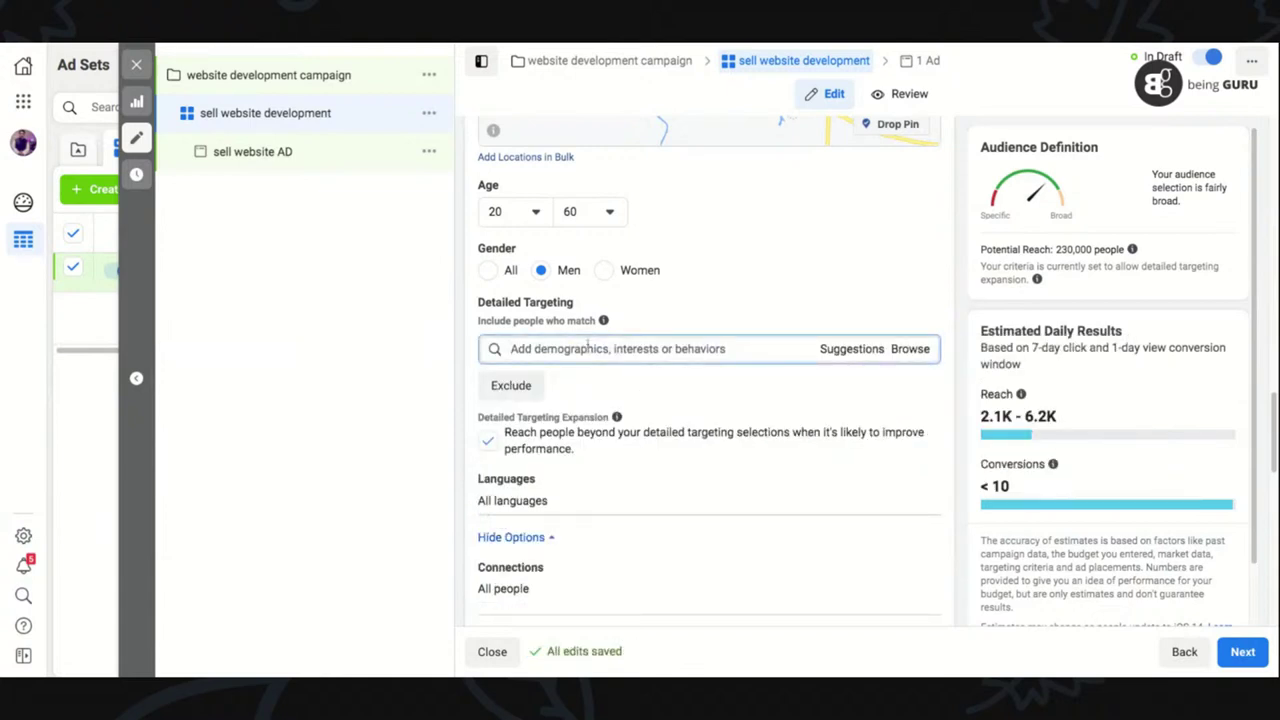
pyautogui.write('graphic des')
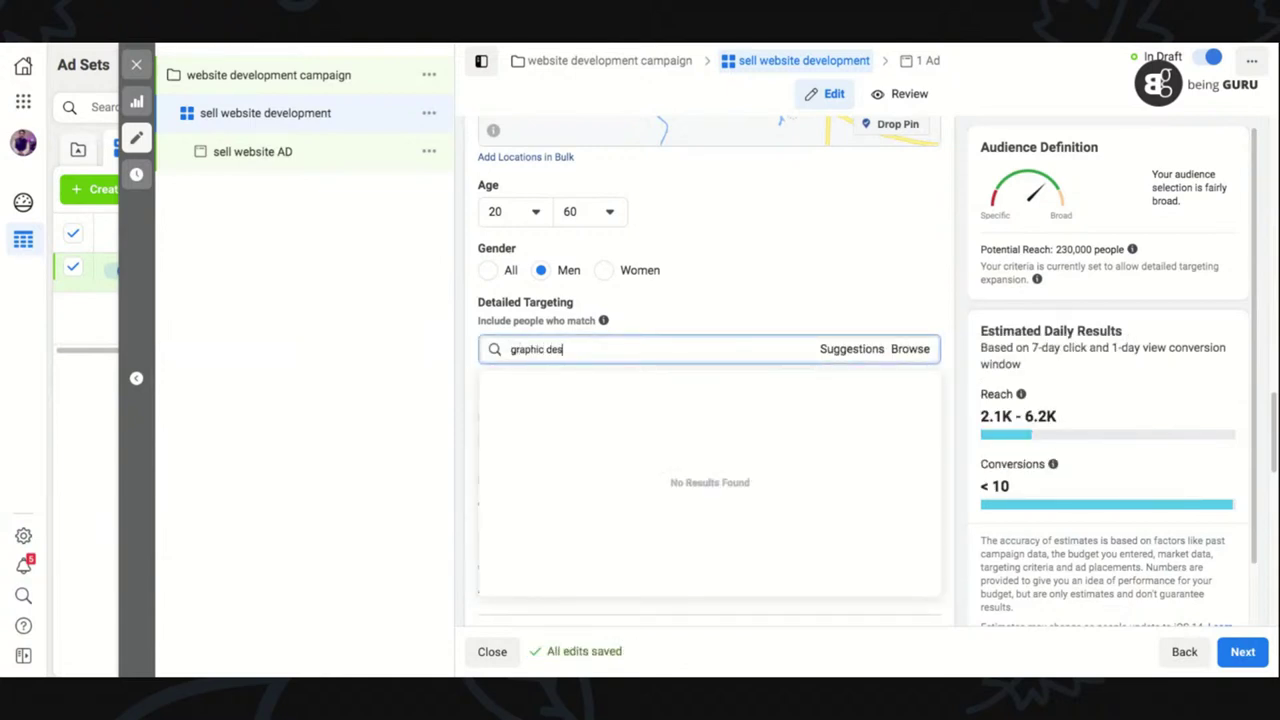
pyautogui.write('ign')
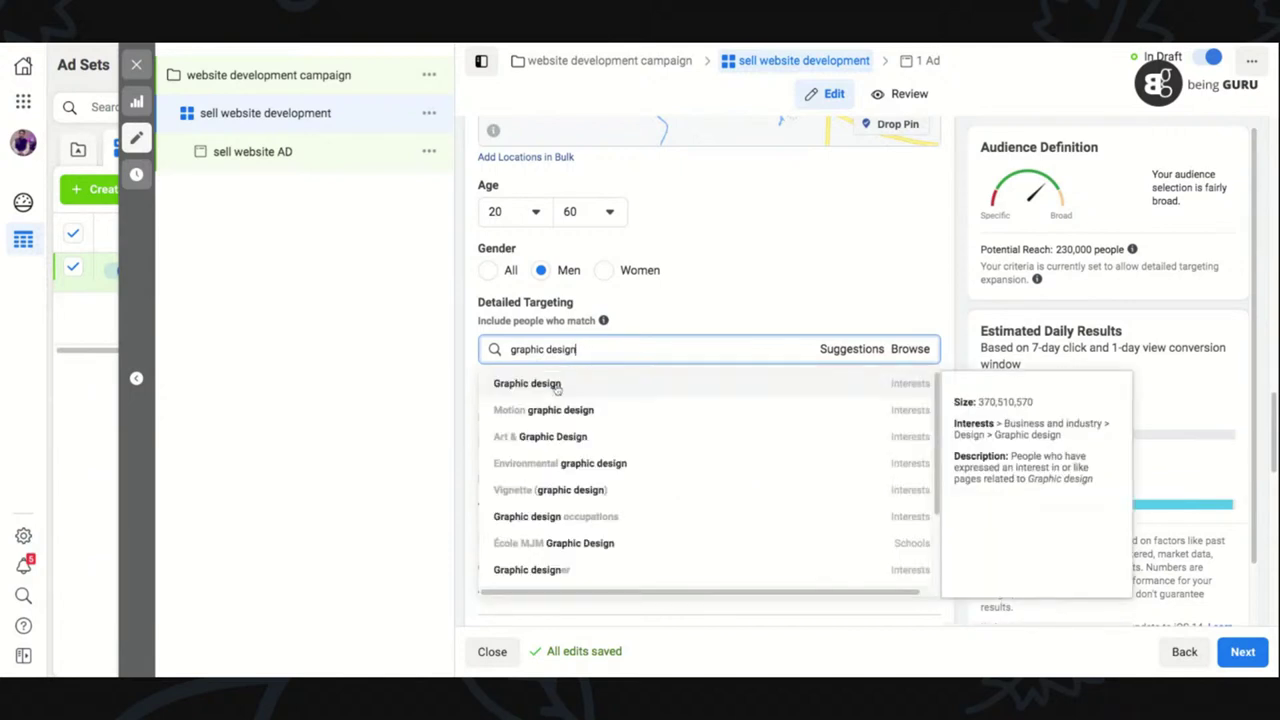
pyautogui.click(555, 385)
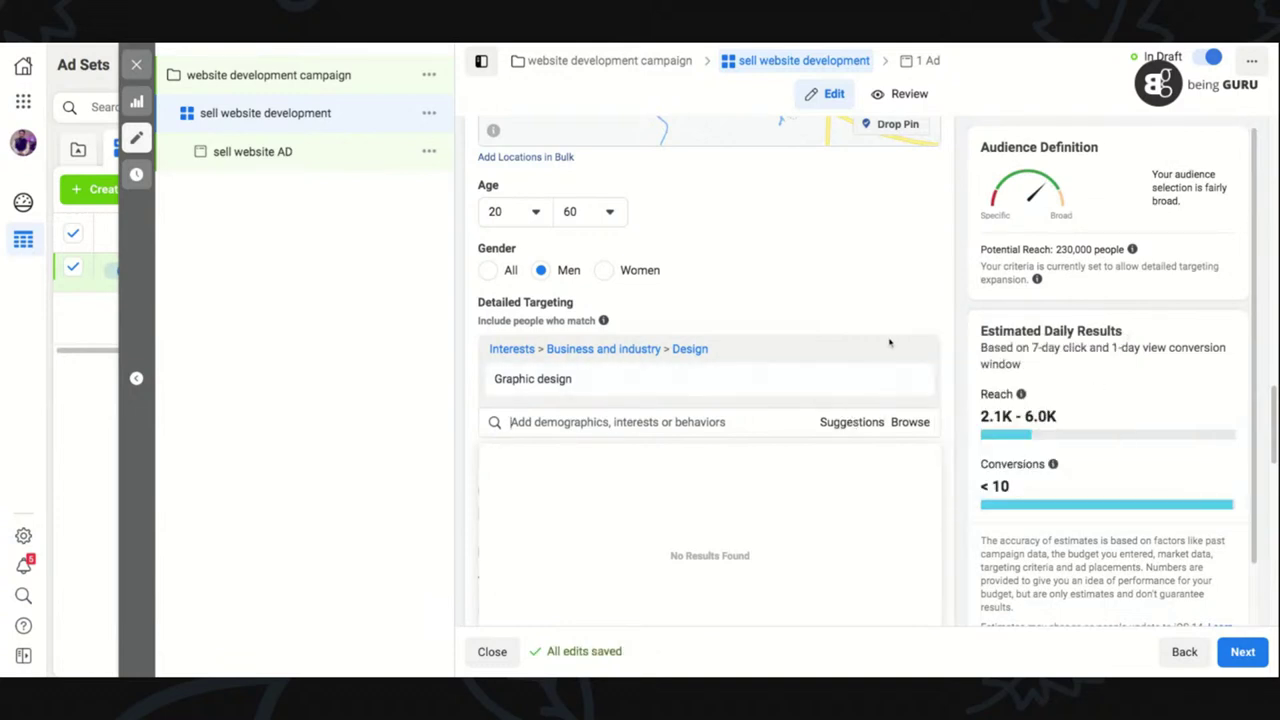
pyautogui.moveTo(851, 385)
pyautogui.click(871, 46)
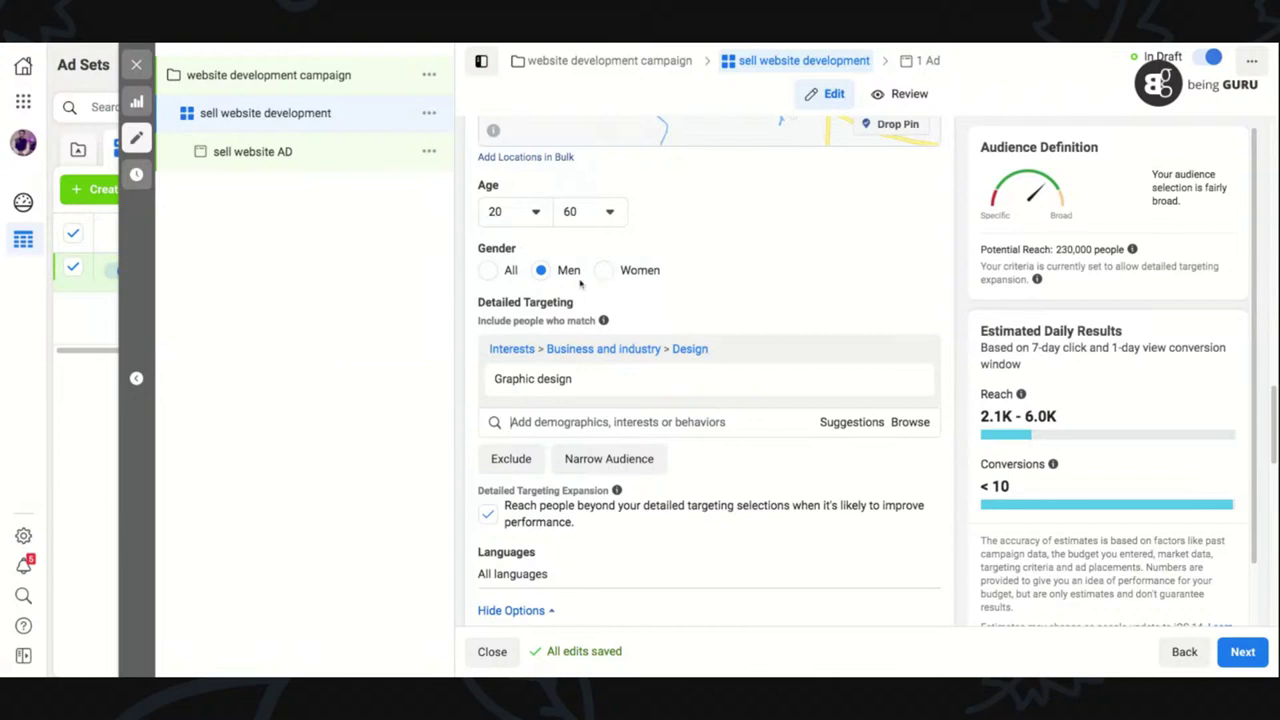
# - Set the audience's gender to All and recheck the location, schedule and budget settings
pyautogui.click(489, 270)
pyautogui.scroll(5, 1274, 407)
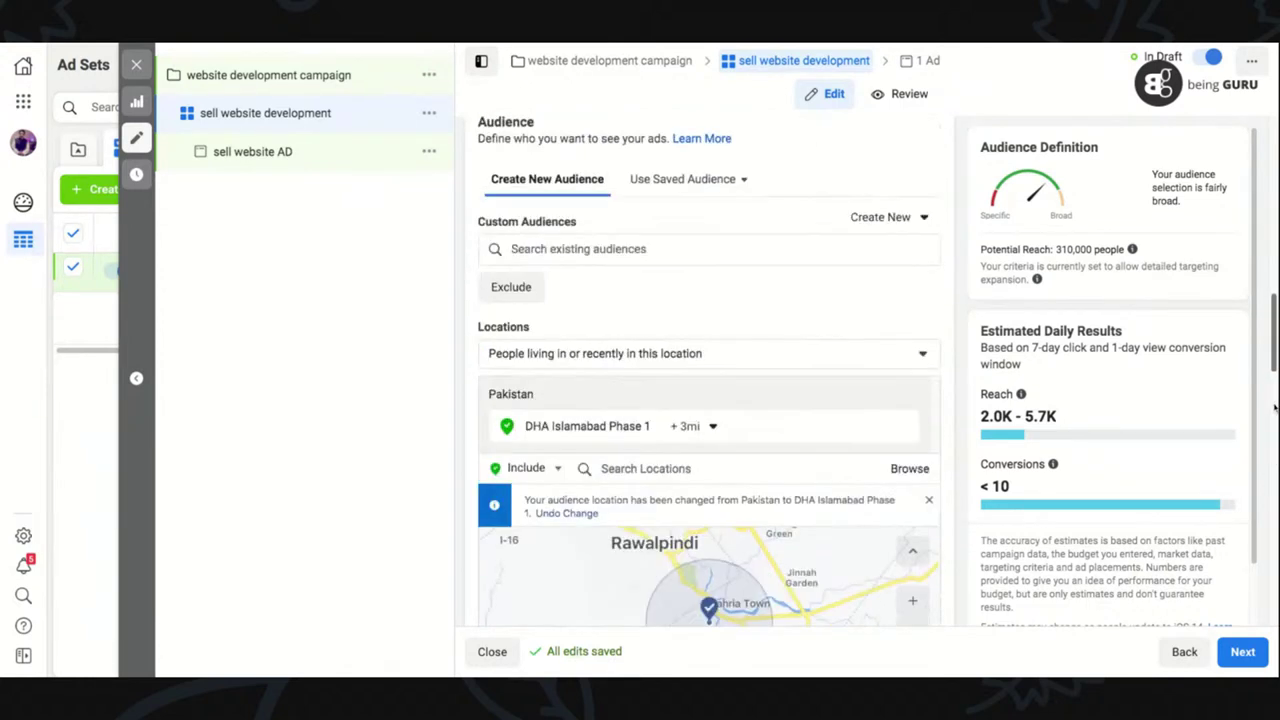
pyautogui.scroll(5, 1274, 407)
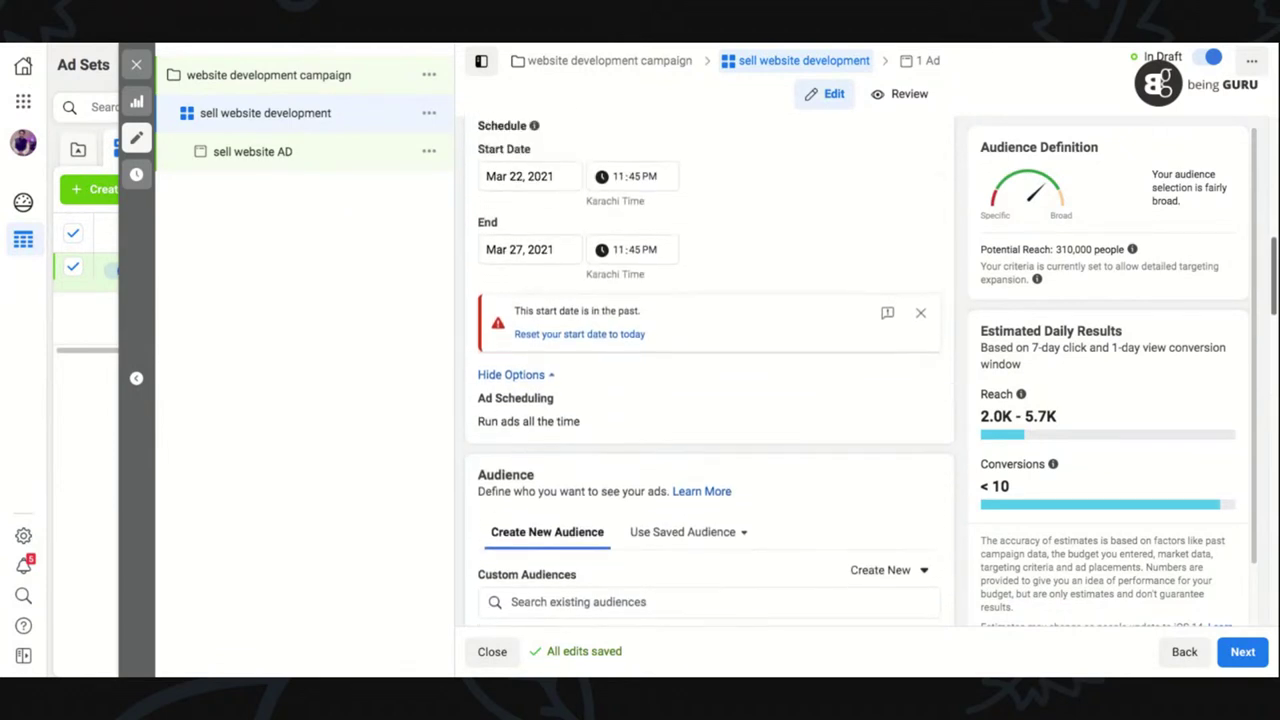
pyautogui.scroll(1, 708, 380)
pyautogui.scroll(2, 708, 380)
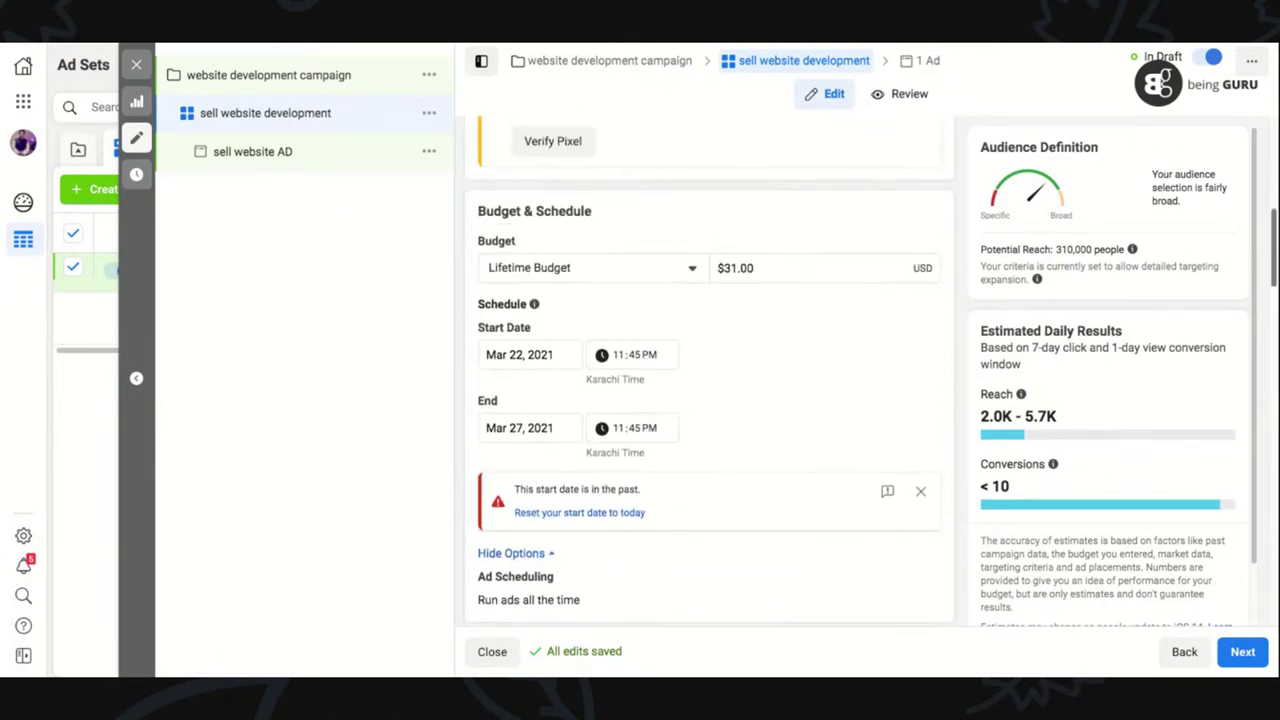
# - Recheck the ad set's budget, schedule, conversion event and delivery settings, and continue to the "sell website AD" ad
pyautogui.scroll(1, 708, 380)
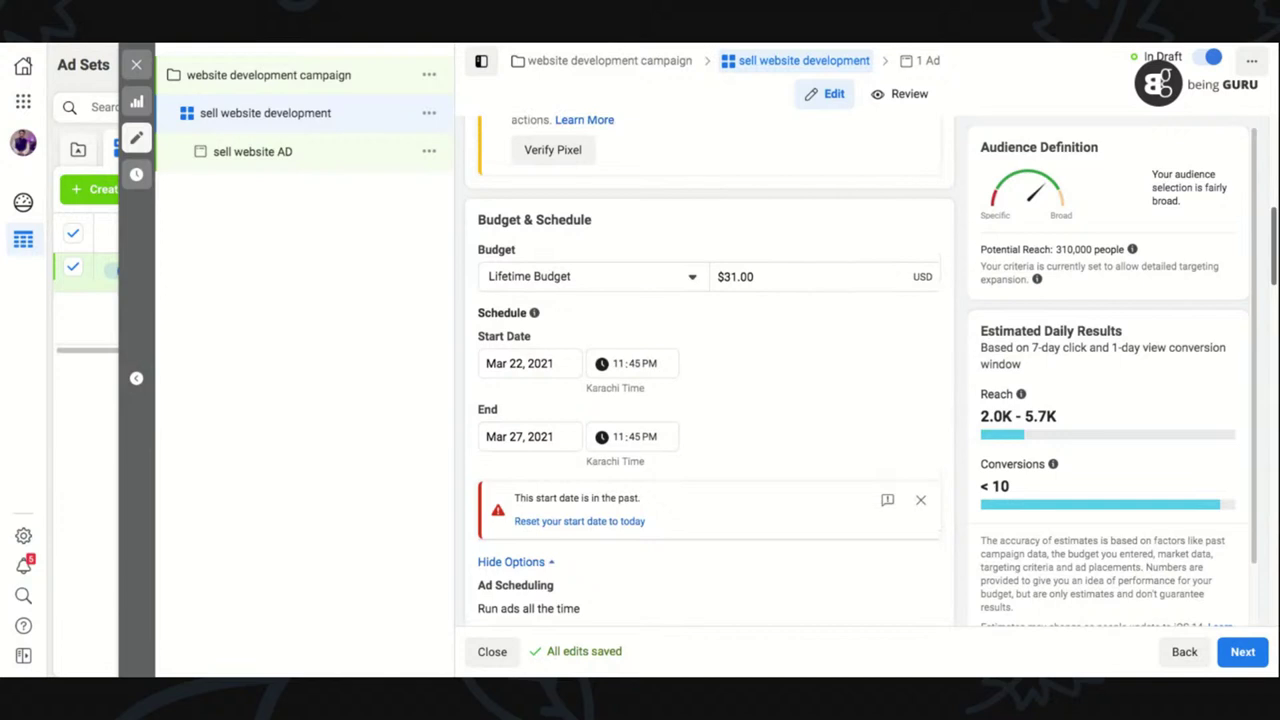
pyautogui.scroll(1, 708, 380)
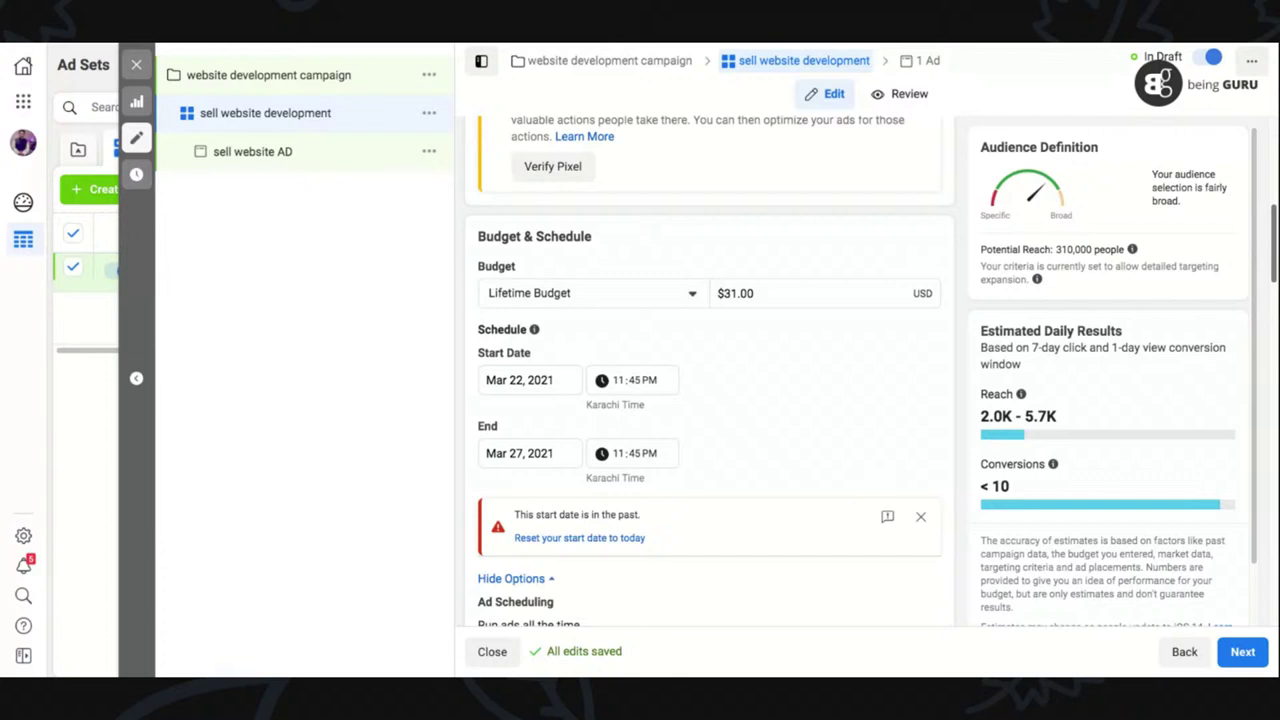
pyautogui.scroll(-1, 708, 380)
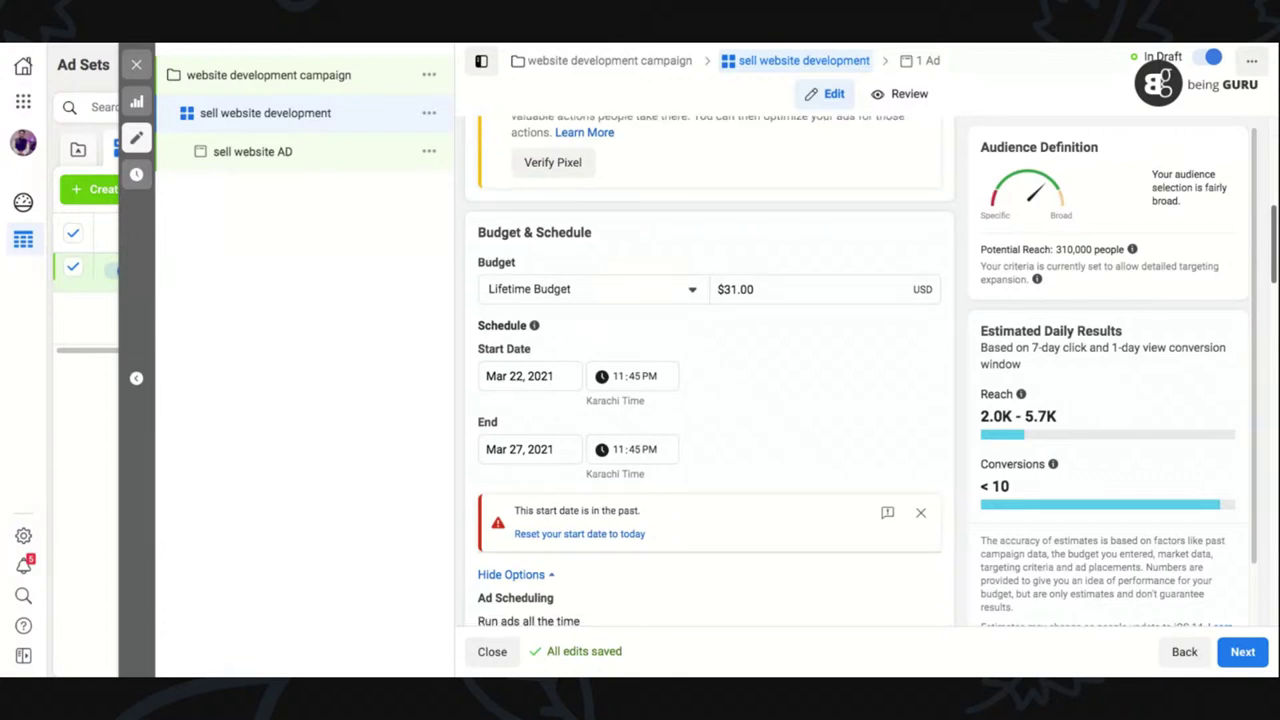
pyautogui.scroll(-1, 708, 380)
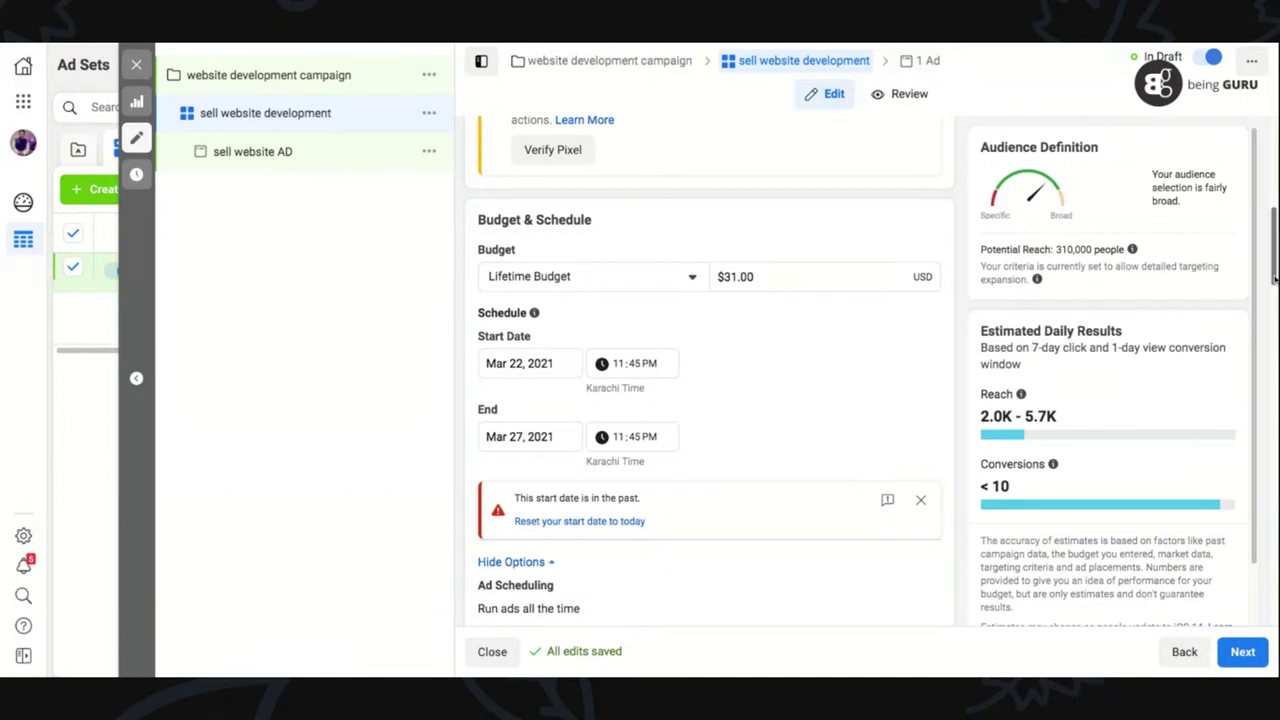
pyautogui.scroll(3, 1274, 280)
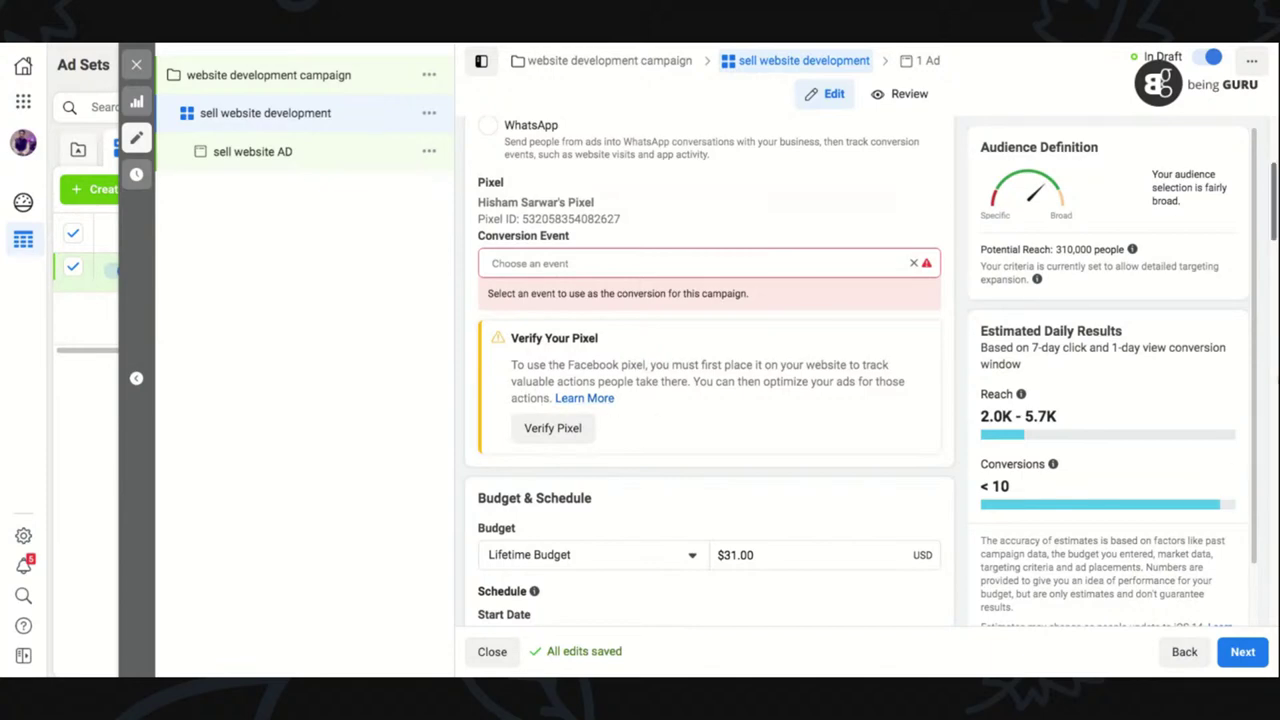
pyautogui.scroll(-10, 1275, 220)
pyautogui.scroll(-3, 1275, 220)
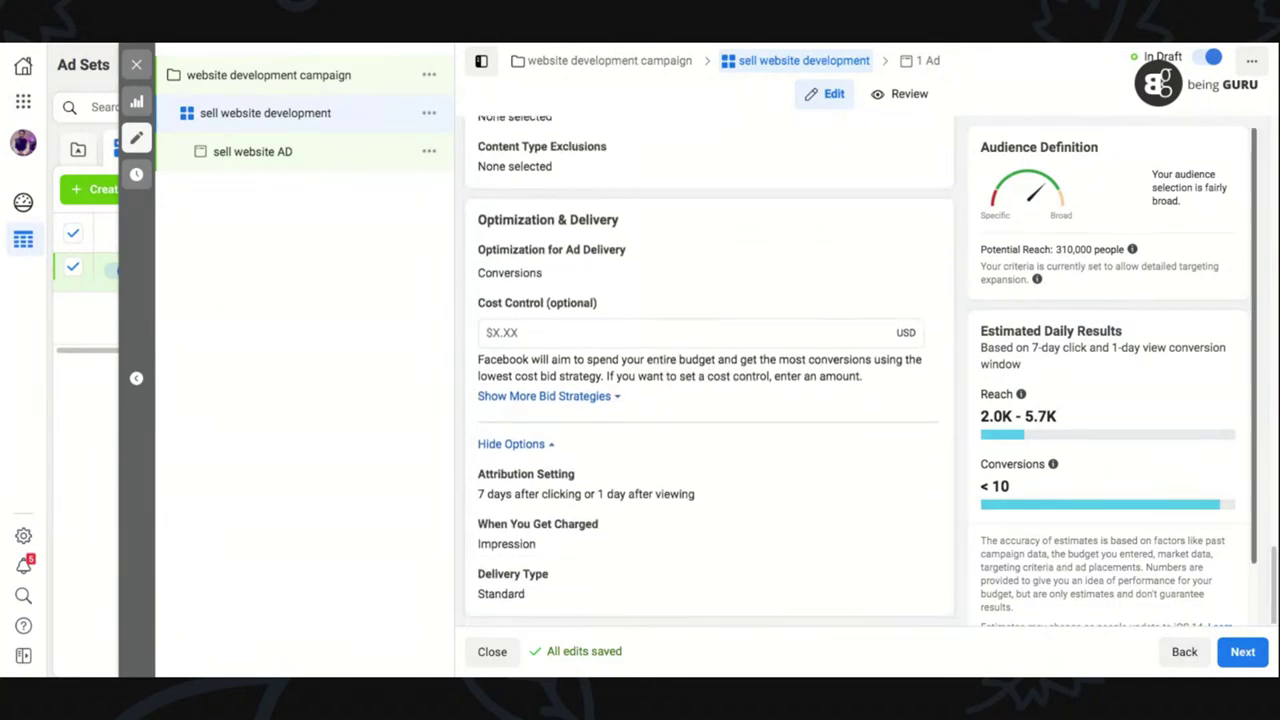
pyautogui.click(1242, 656)
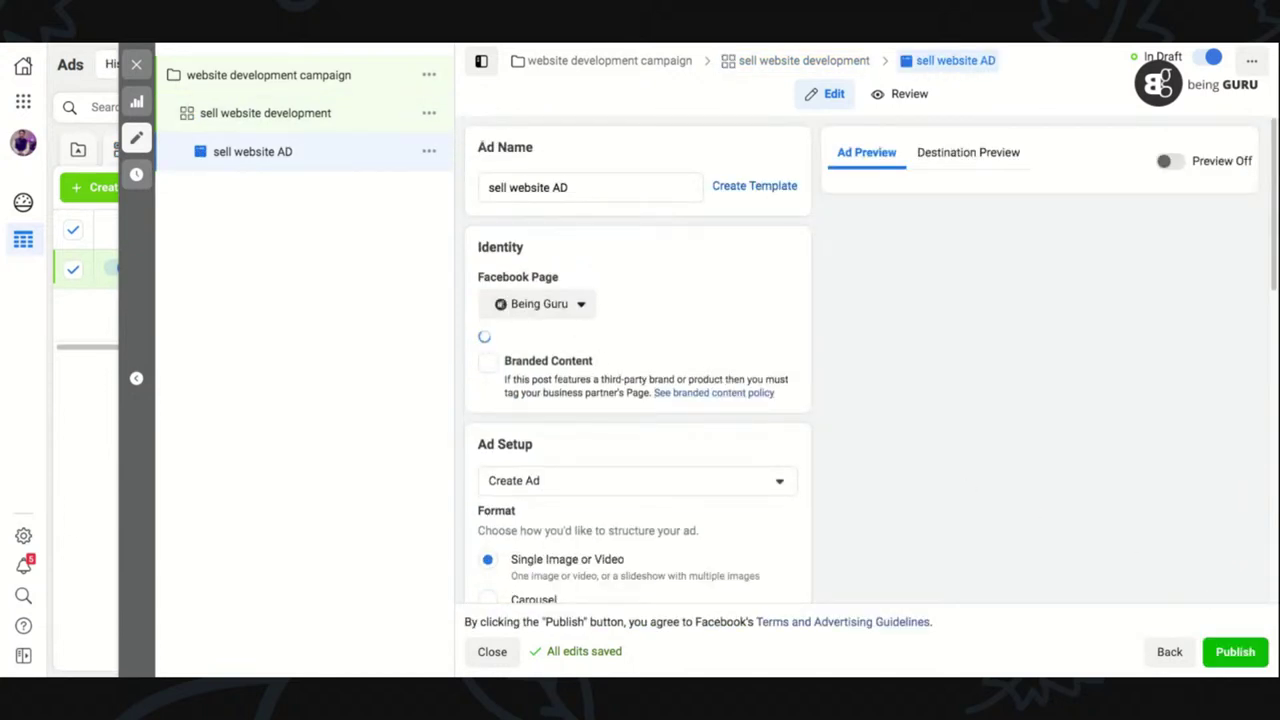
pyautogui.moveTo(478, 147); pyautogui.dragTo(533, 147)
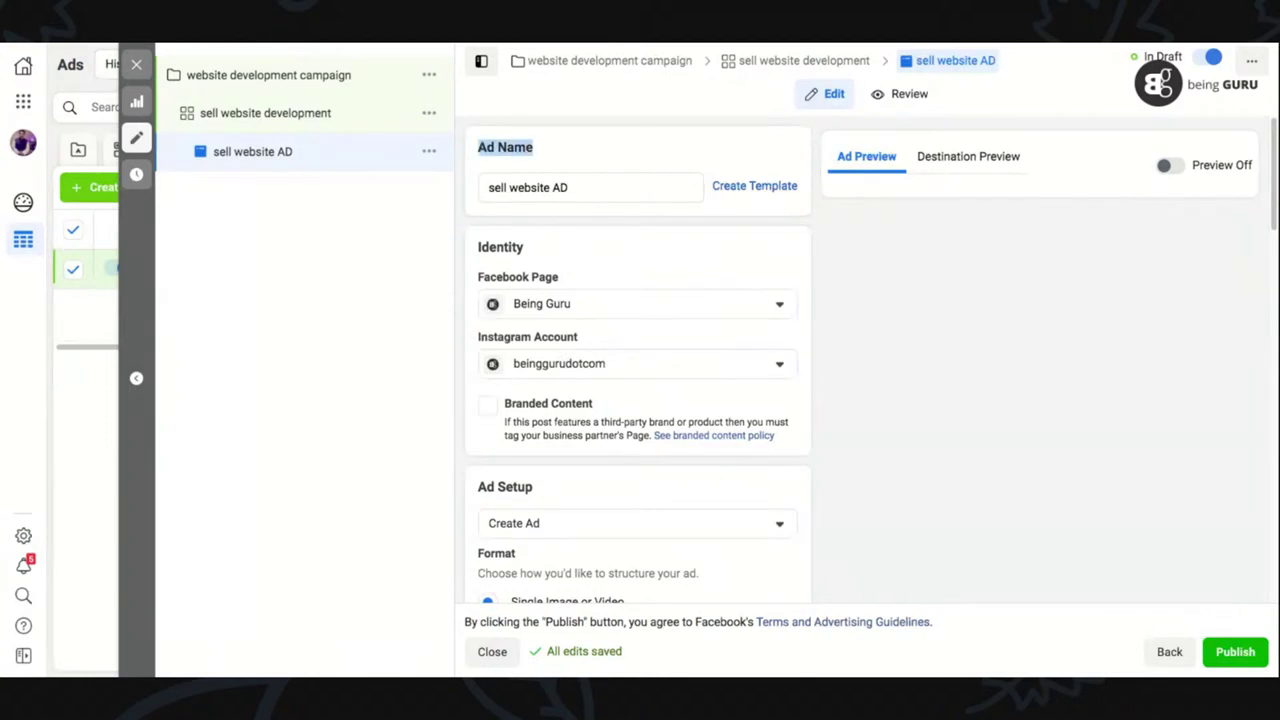
# - Search the Facebook Pages for "digi", set the ad's Page to Digital Marketing Guru, and check the Instagram account options
pyautogui.click(588, 309)
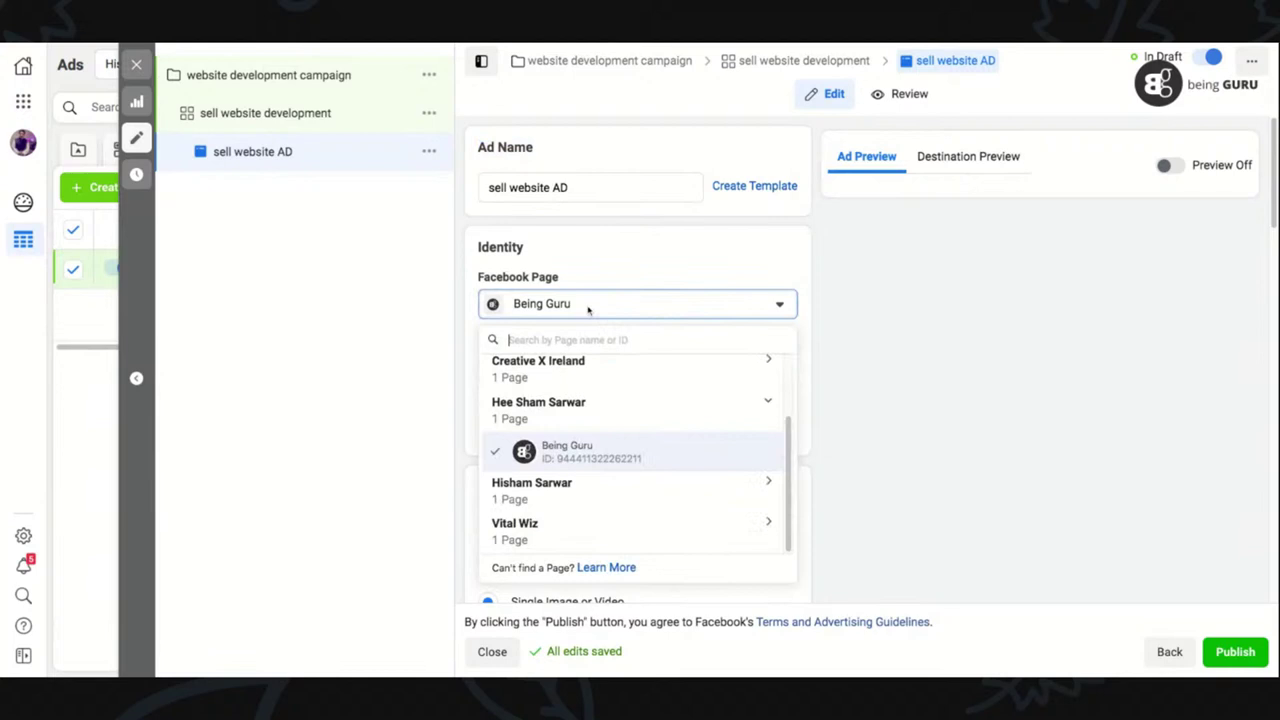
pyautogui.scroll(2, 788, 477)
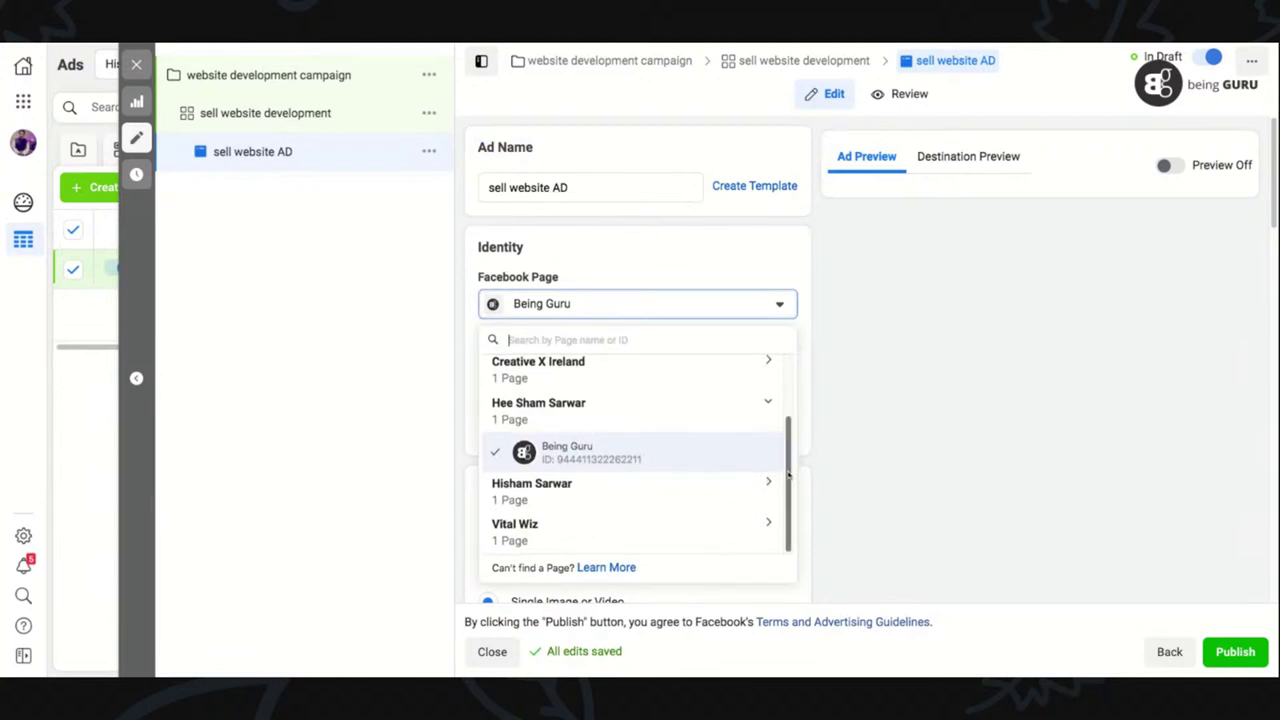
pyautogui.scroll(2, 788, 477)
pyautogui.scroll(-3, 788, 477)
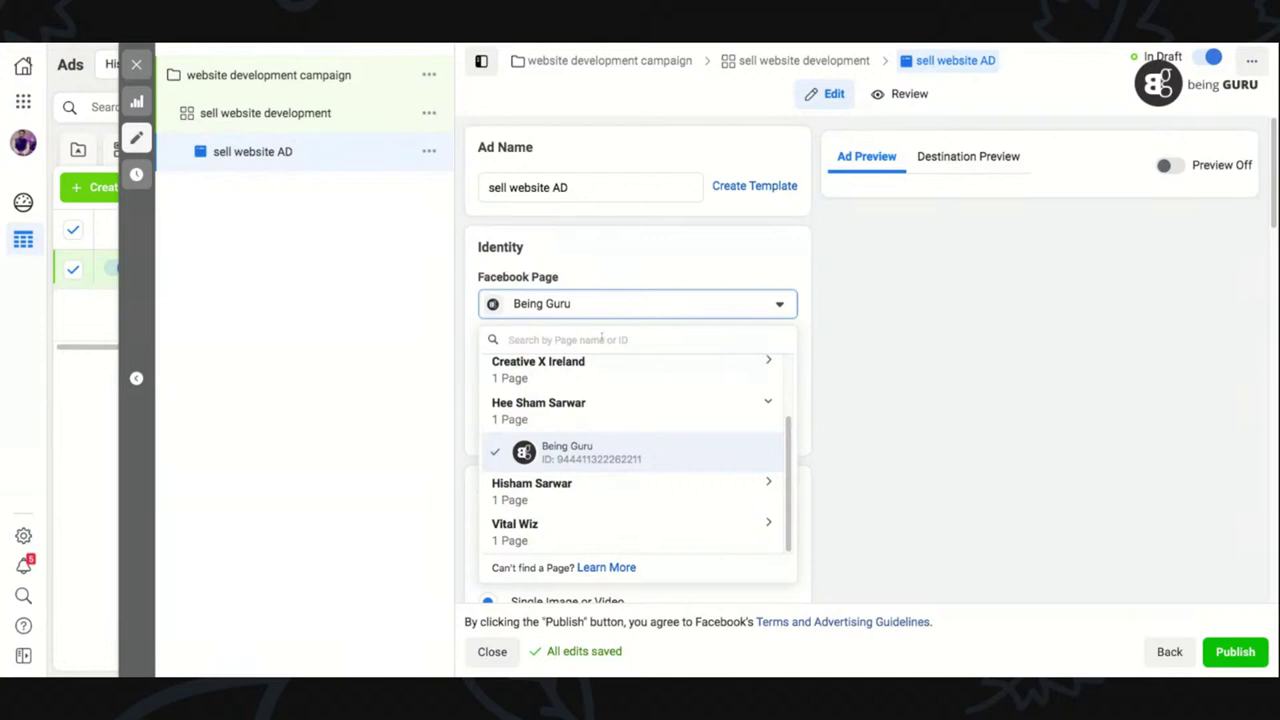
pyautogui.write('digi')
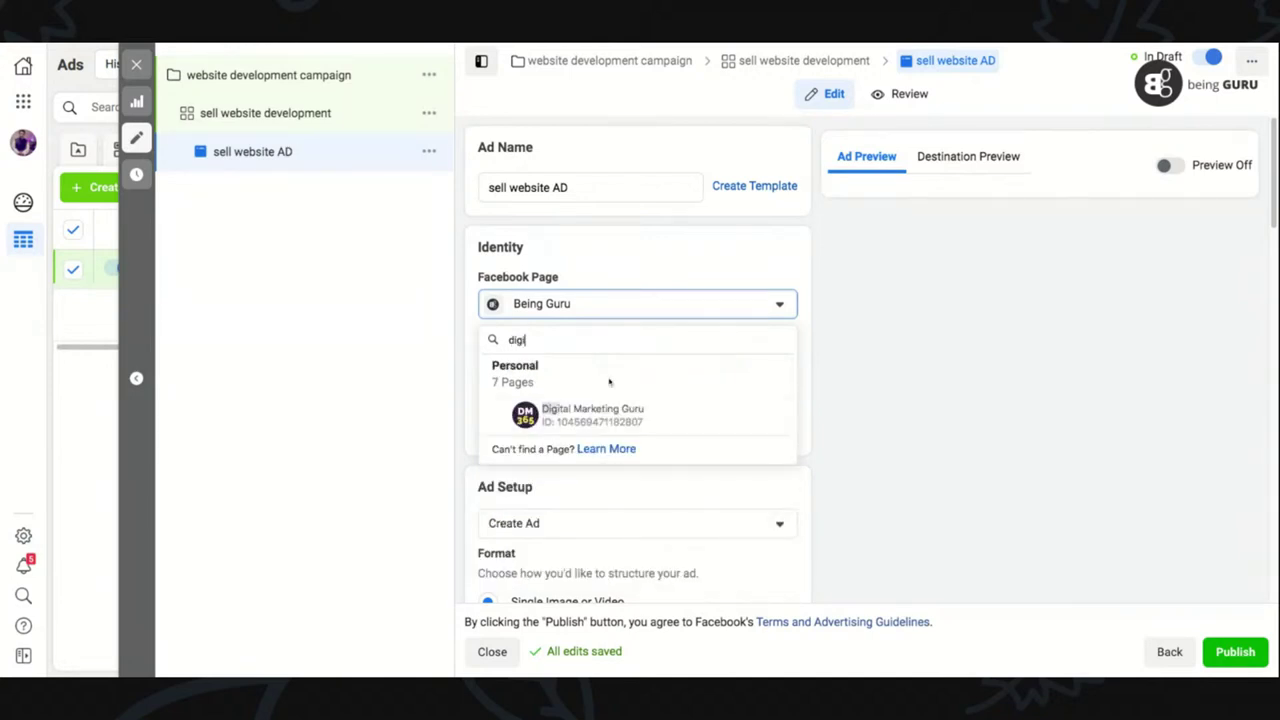
pyautogui.click(758, 406)
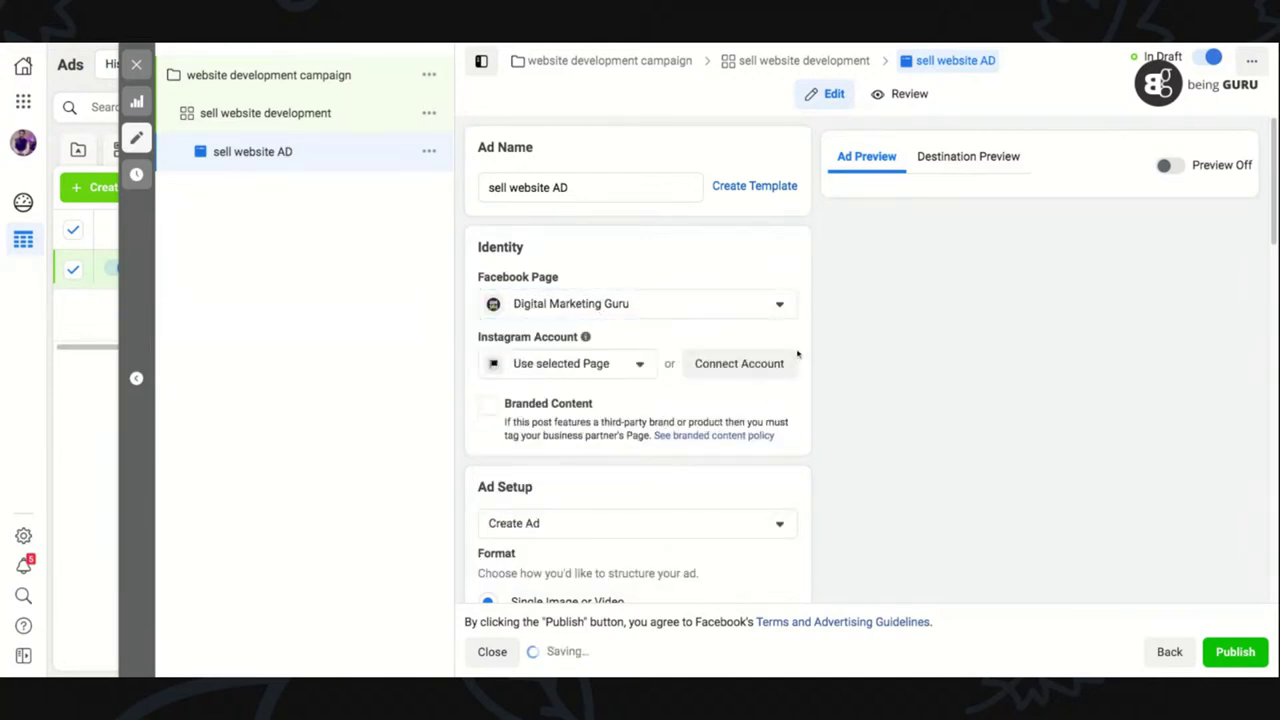
pyautogui.click(563, 366)
pyautogui.click(875, 401)
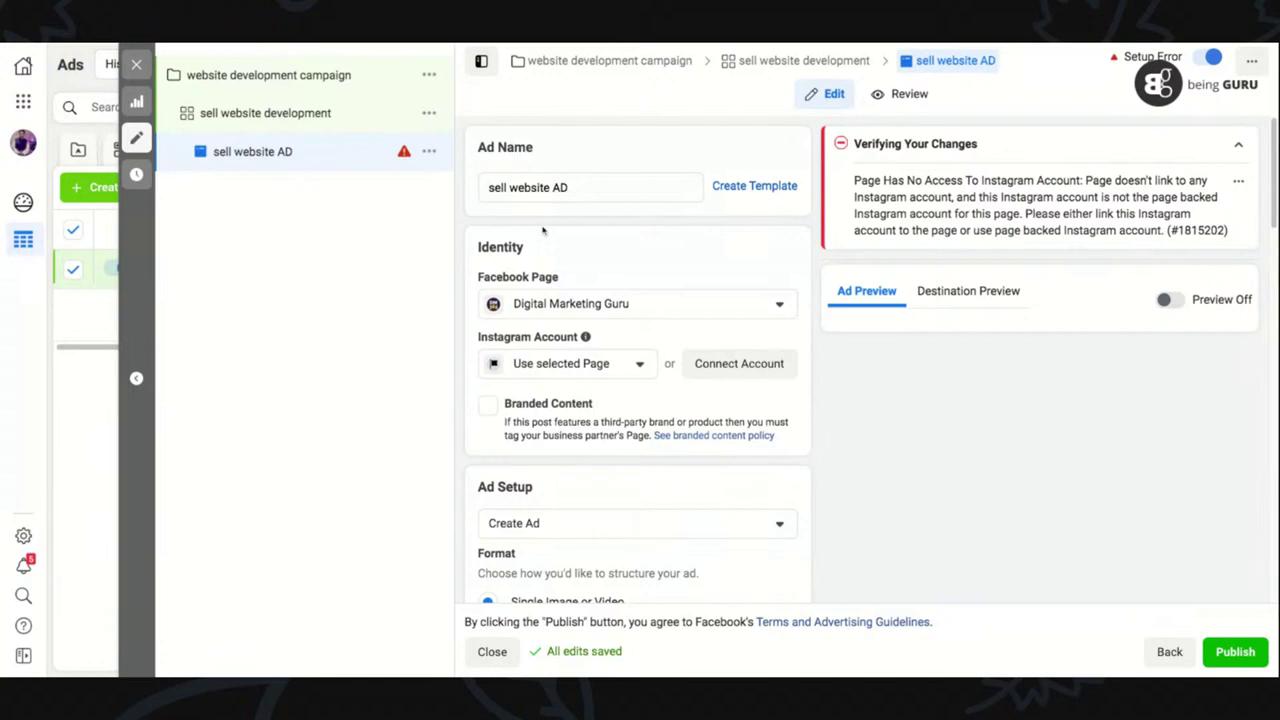
# - Examine the ad's setup, format, creative, text, headline, description and call-to-action fields down to the message template
pyautogui.scroll(-2, 1240, 306)
pyautogui.scroll(-4, 638, 360)
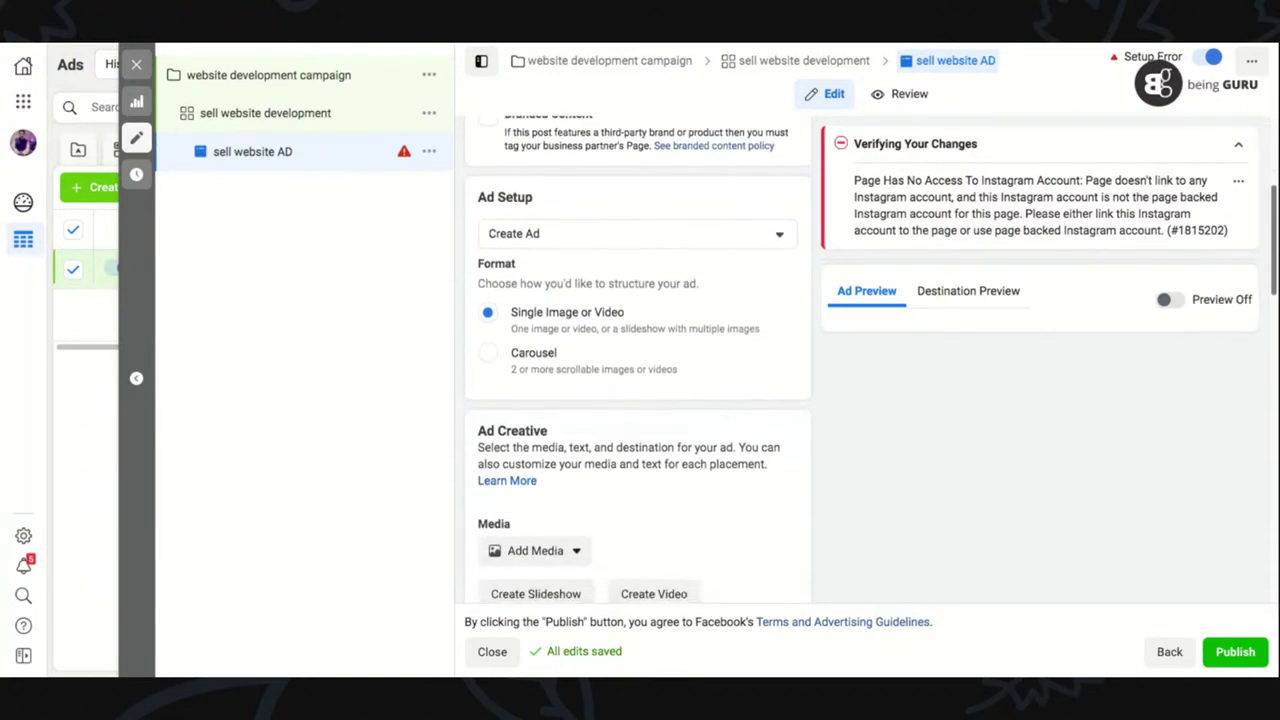
pyautogui.scroll(-1, 624, 258)
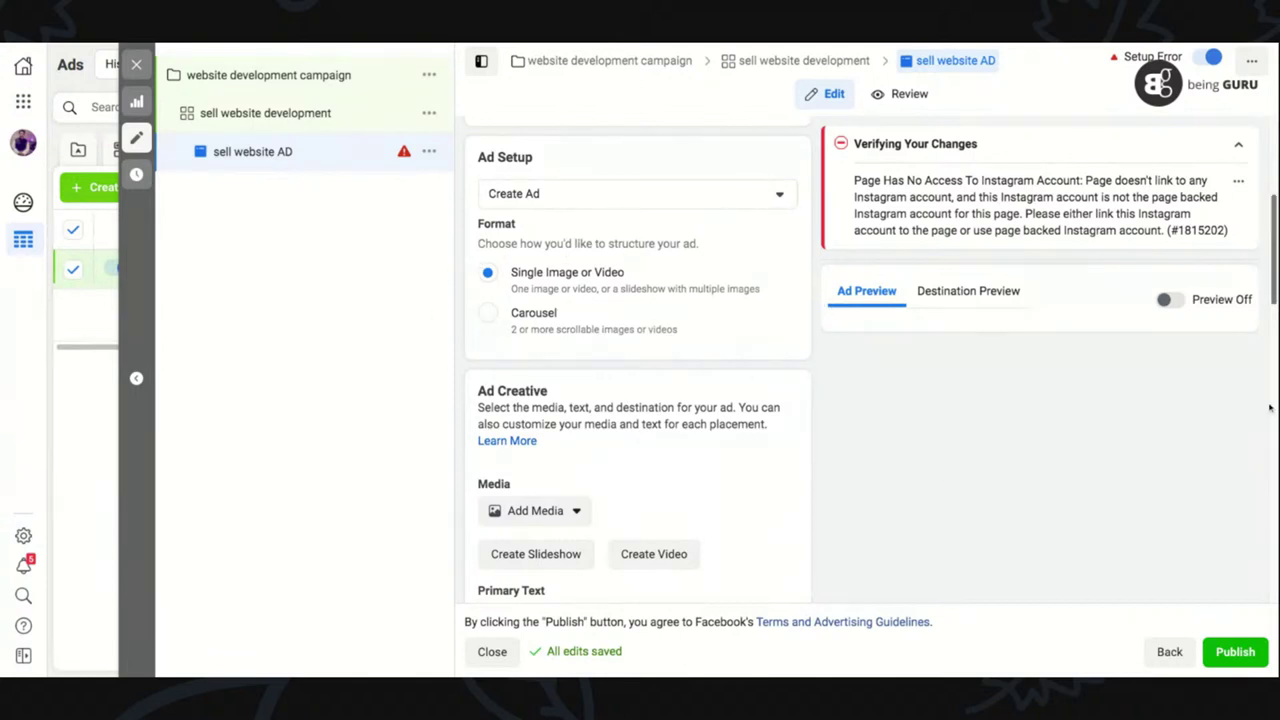
pyautogui.scroll(-5, 1273, 298)
pyautogui.scroll(-6, 1273, 290)
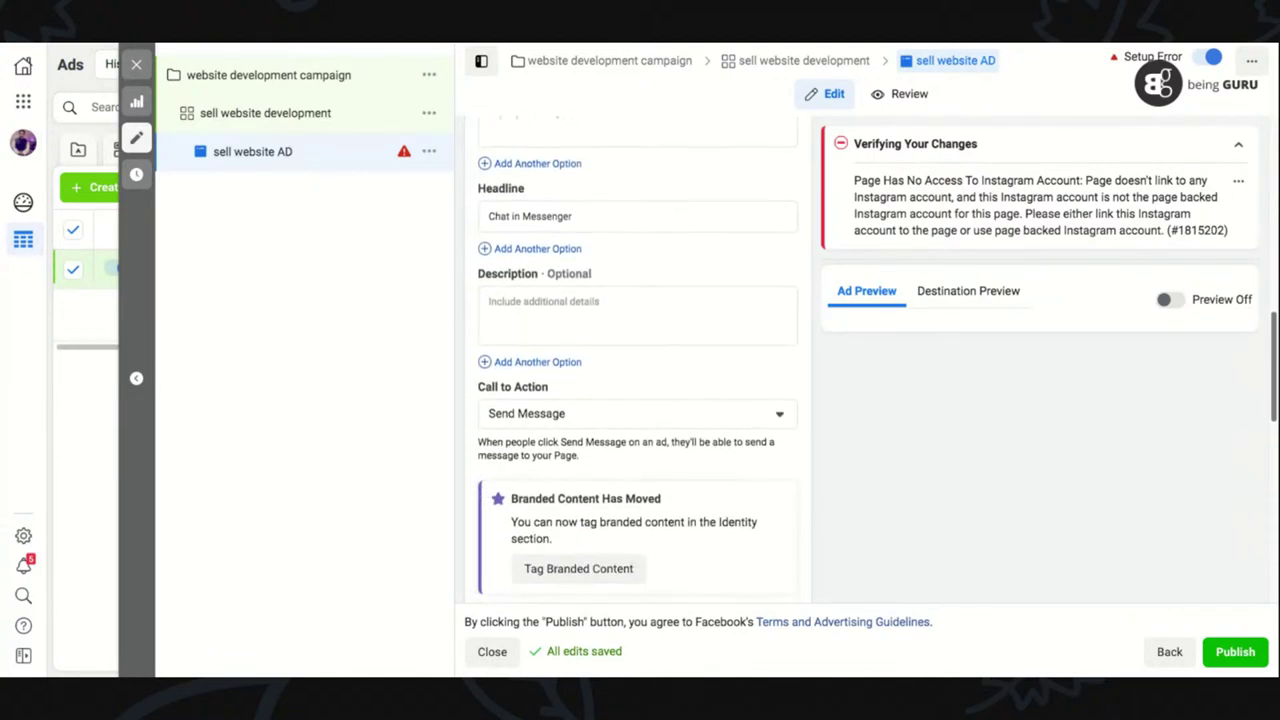
pyautogui.scroll(3, 637, 360)
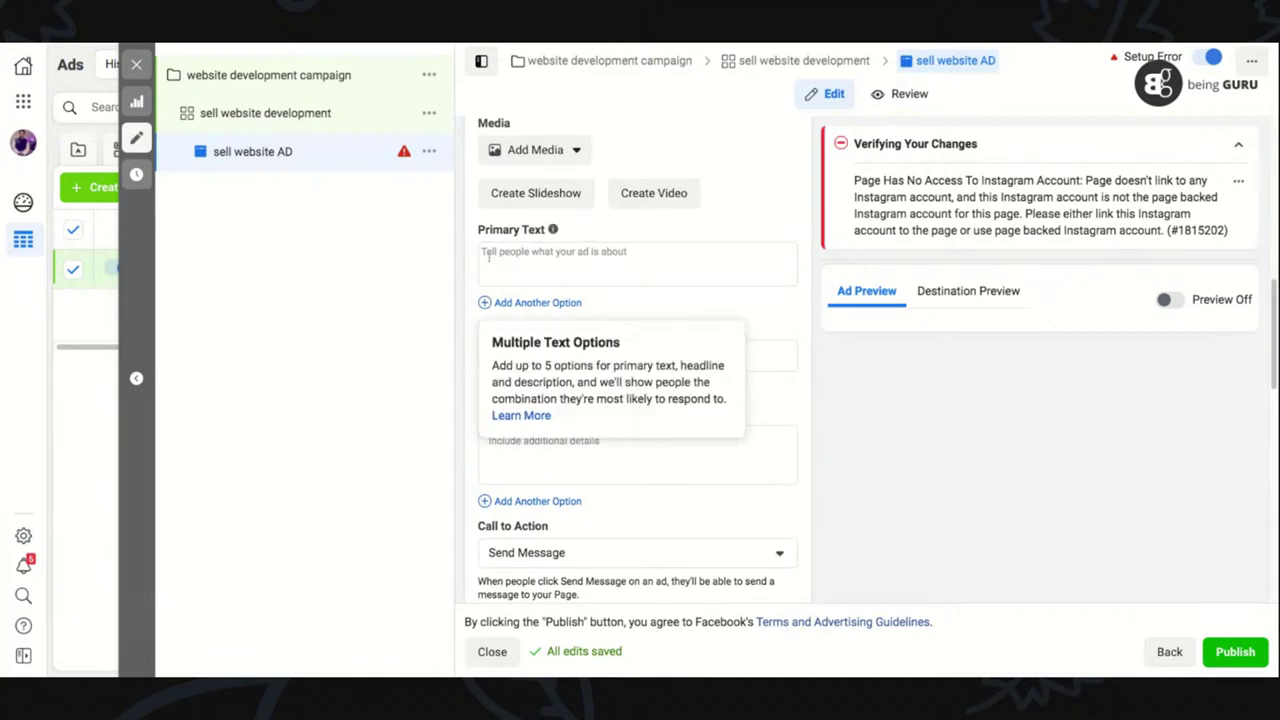
pyautogui.scroll(-1, 1273, 312)
pyautogui.moveTo(1273, 312); pyautogui.dragTo(1273, 414)
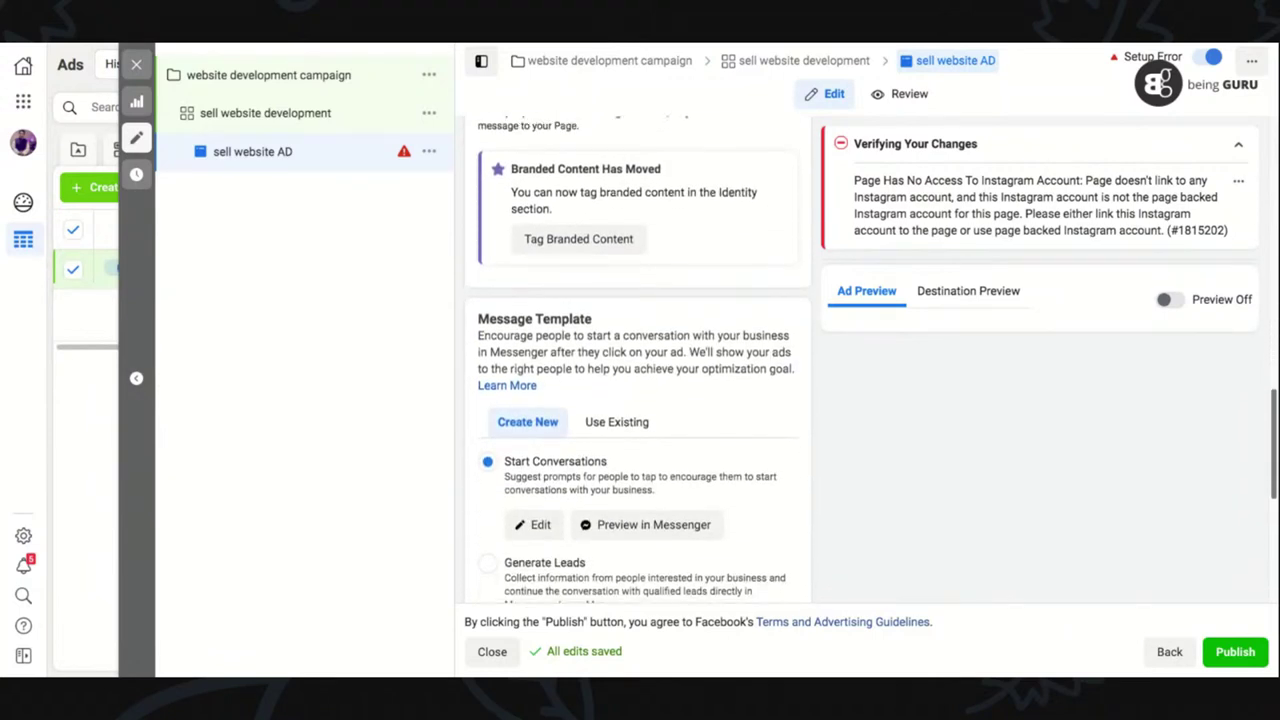
# - Switch the message template to Use Existing and look over the tracking options below it
pyautogui.click(614, 428)
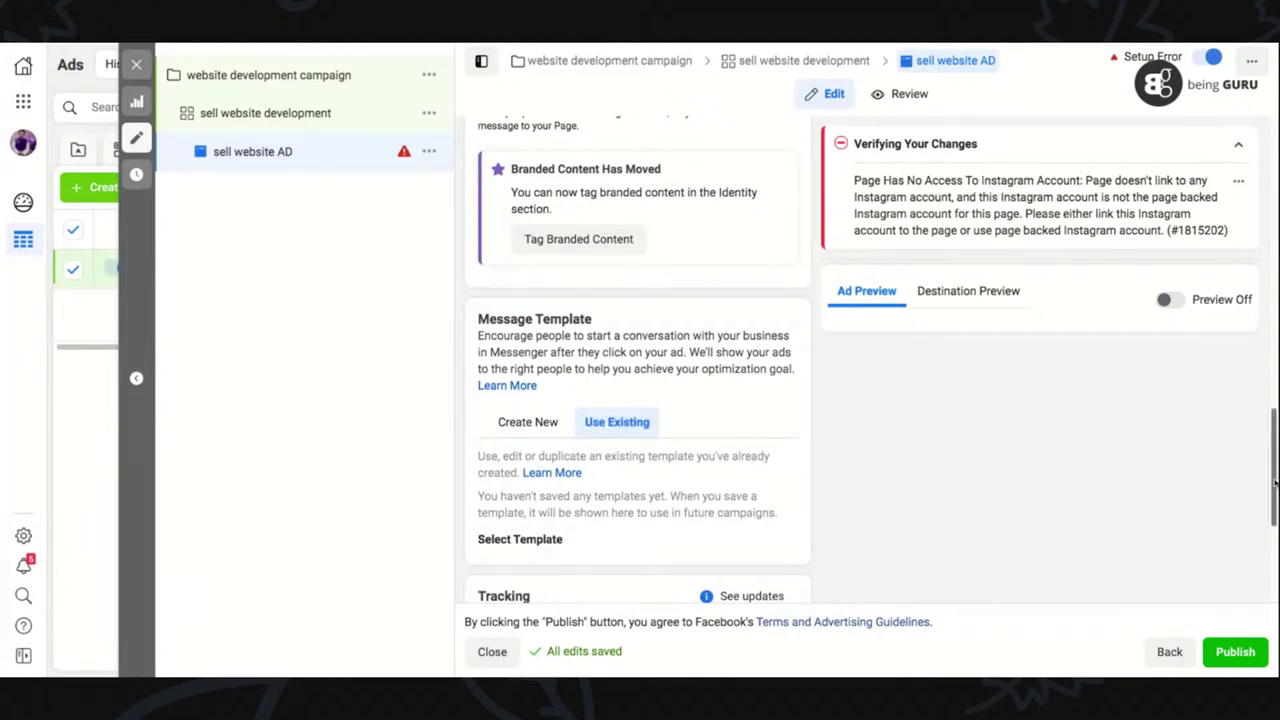
pyautogui.scroll(-3, 1274, 490)
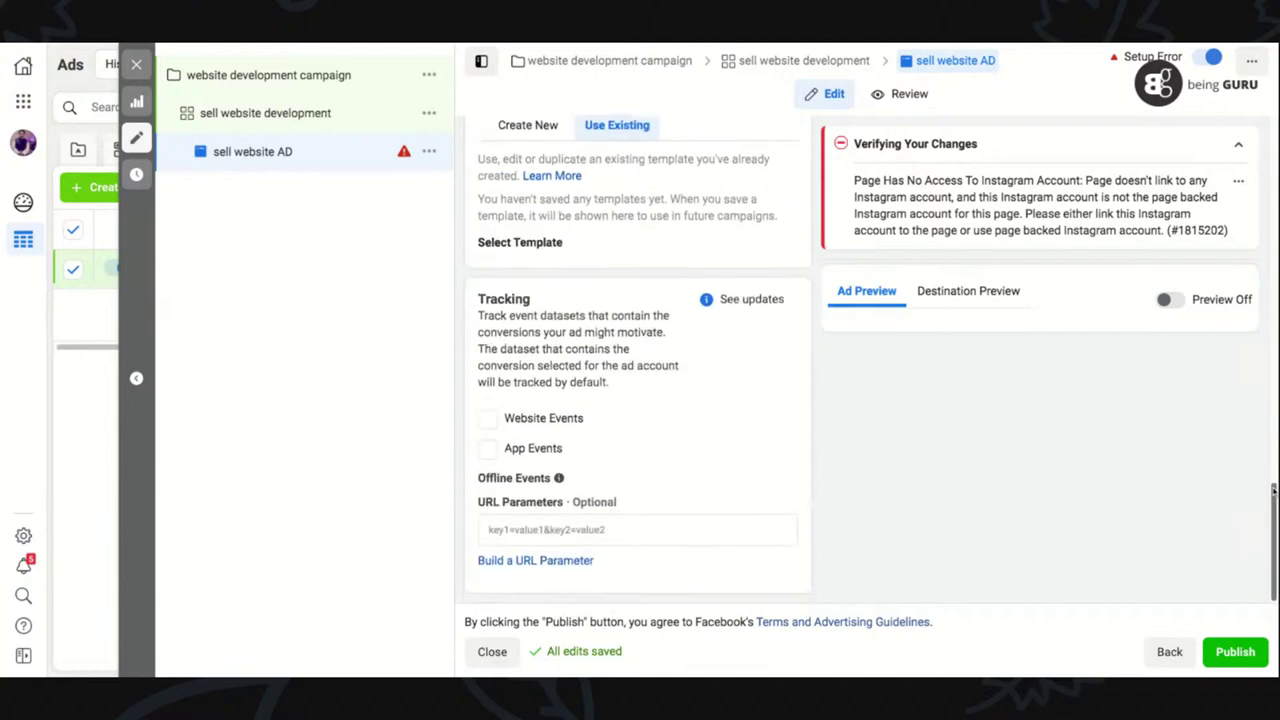
pyautogui.scroll(7, 1274, 490)
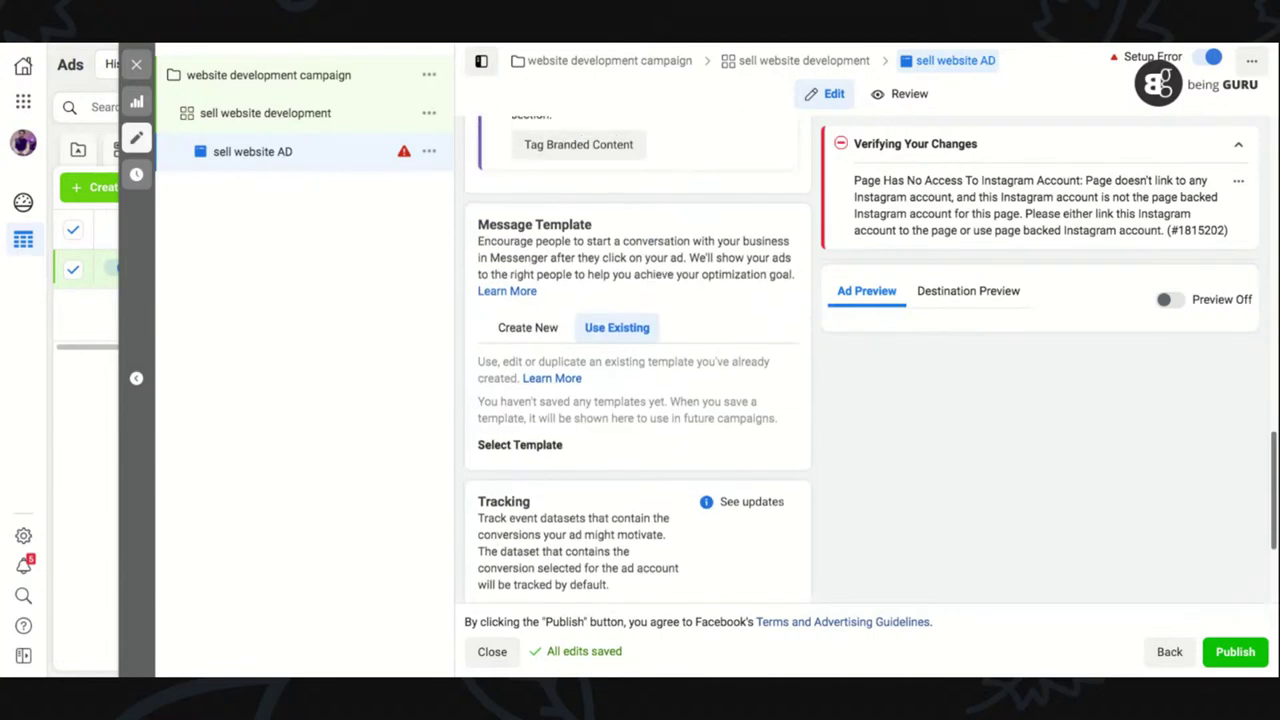
# - Return to the ad creative and view the kinds of media that can be added to the ad
pyautogui.scroll(2, 637, 360)
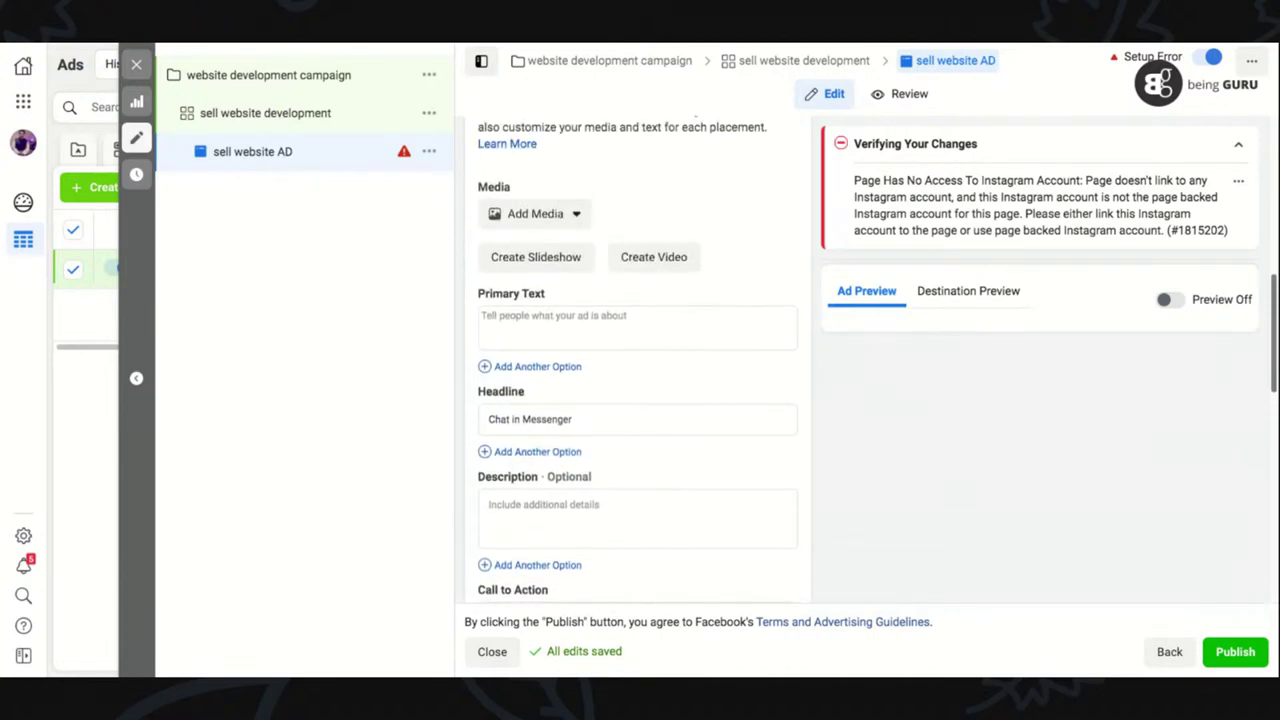
pyautogui.scroll(3, 637, 360)
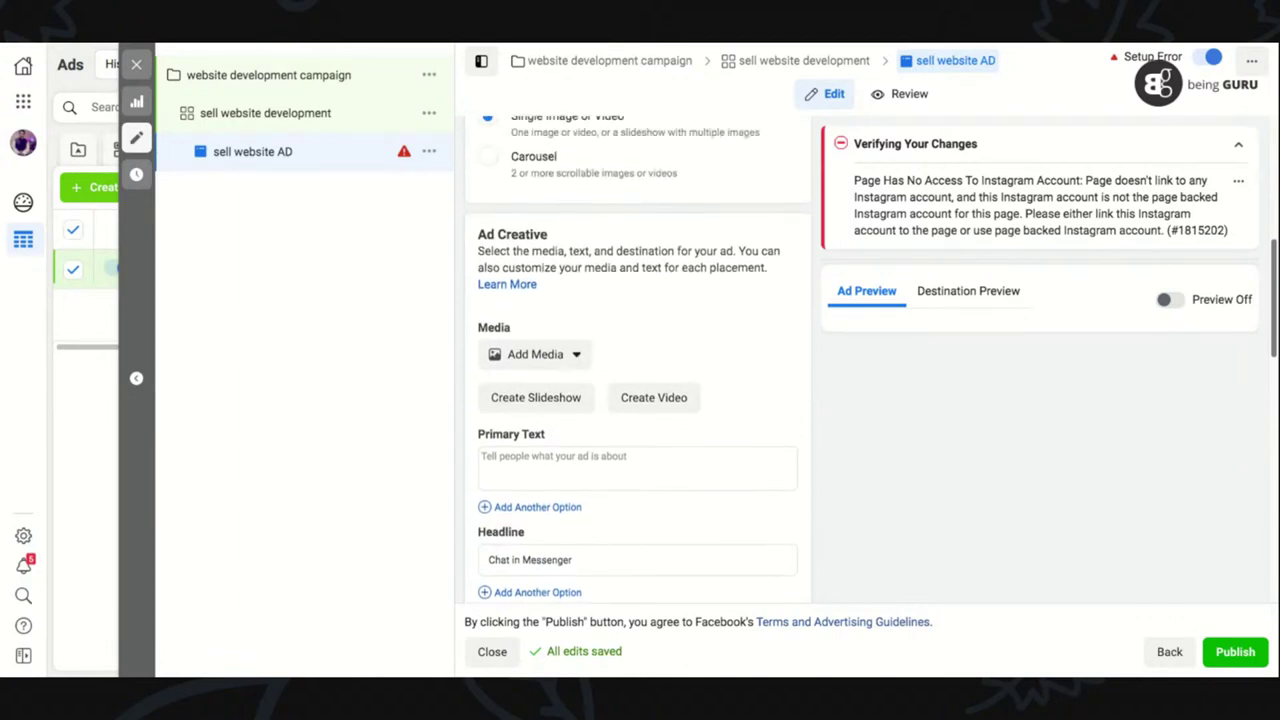
pyautogui.scroll(-3, 583, 445)
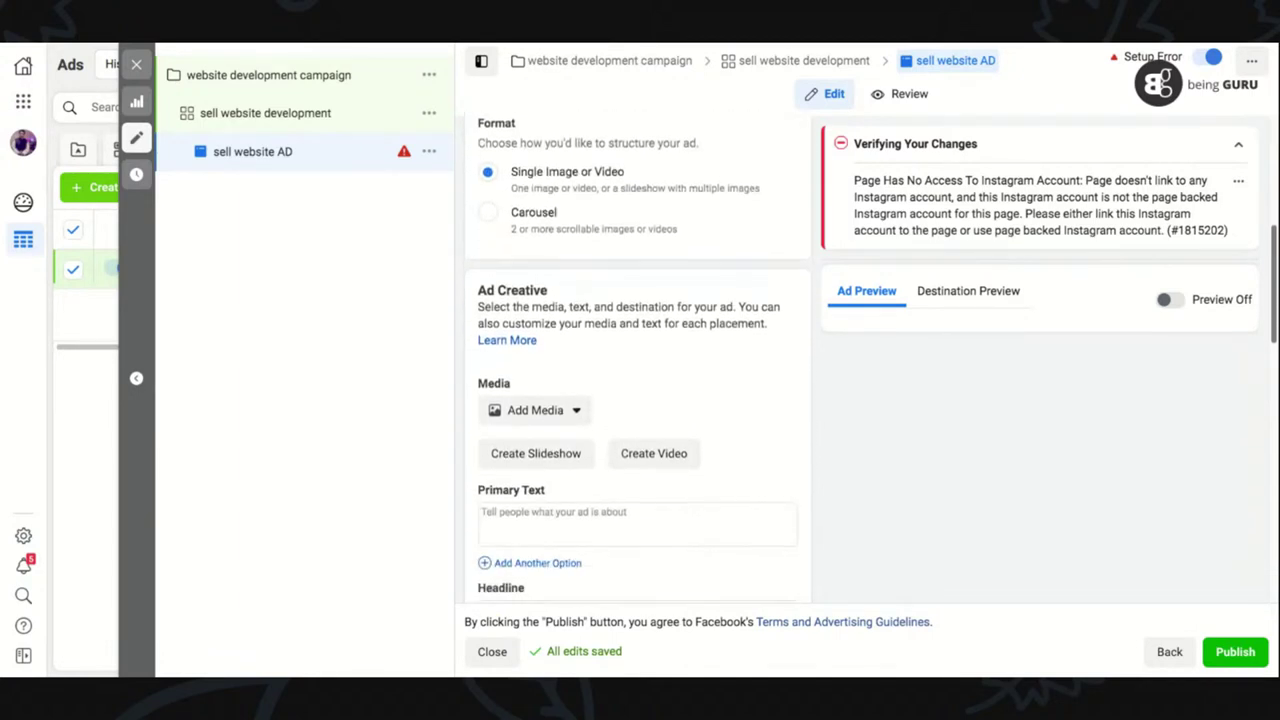
pyautogui.click(578, 406)
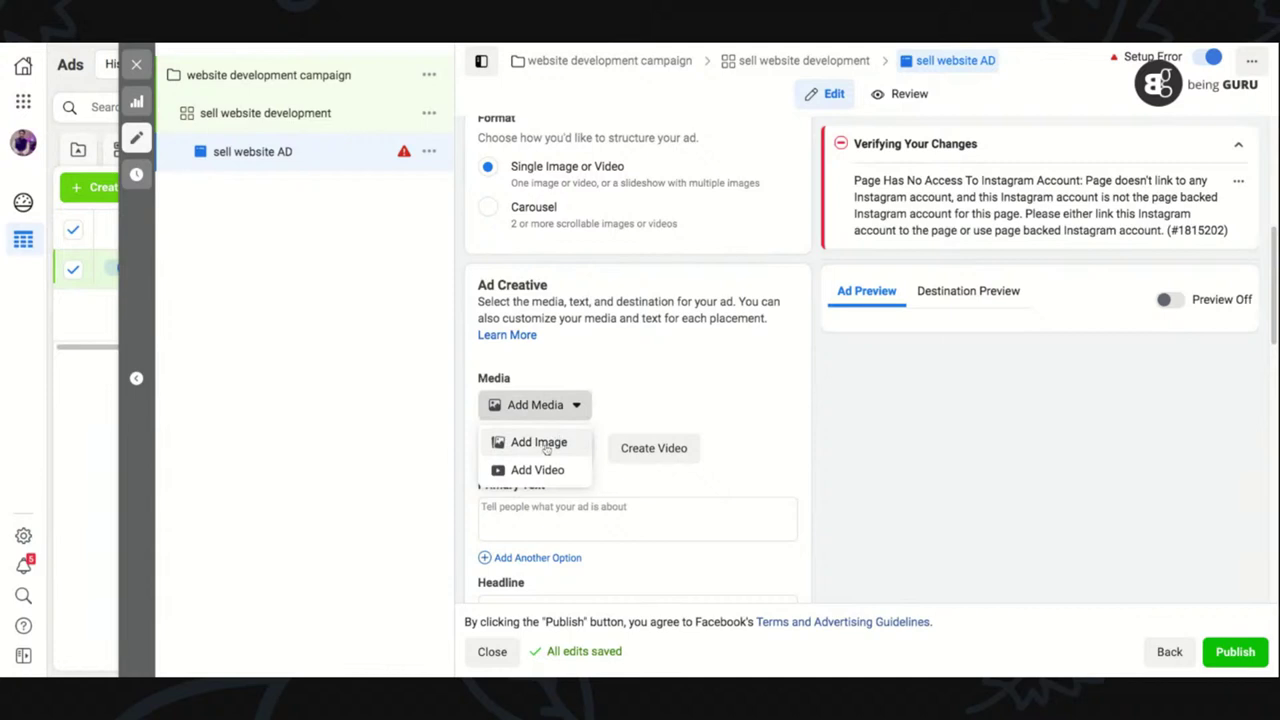
pyautogui.click(755, 455)
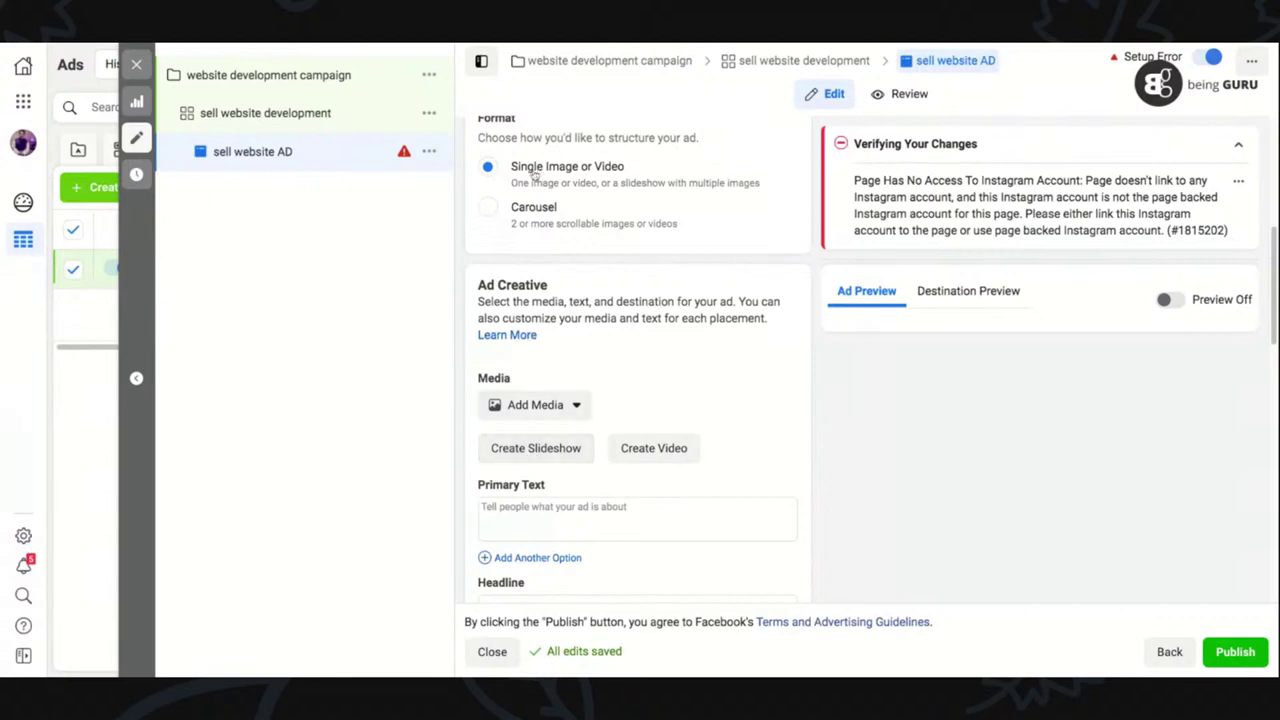
# - Review the ad format and the list of Facebook Pages available for the ad's identity
pyautogui.scroll(3, 1272, 287)
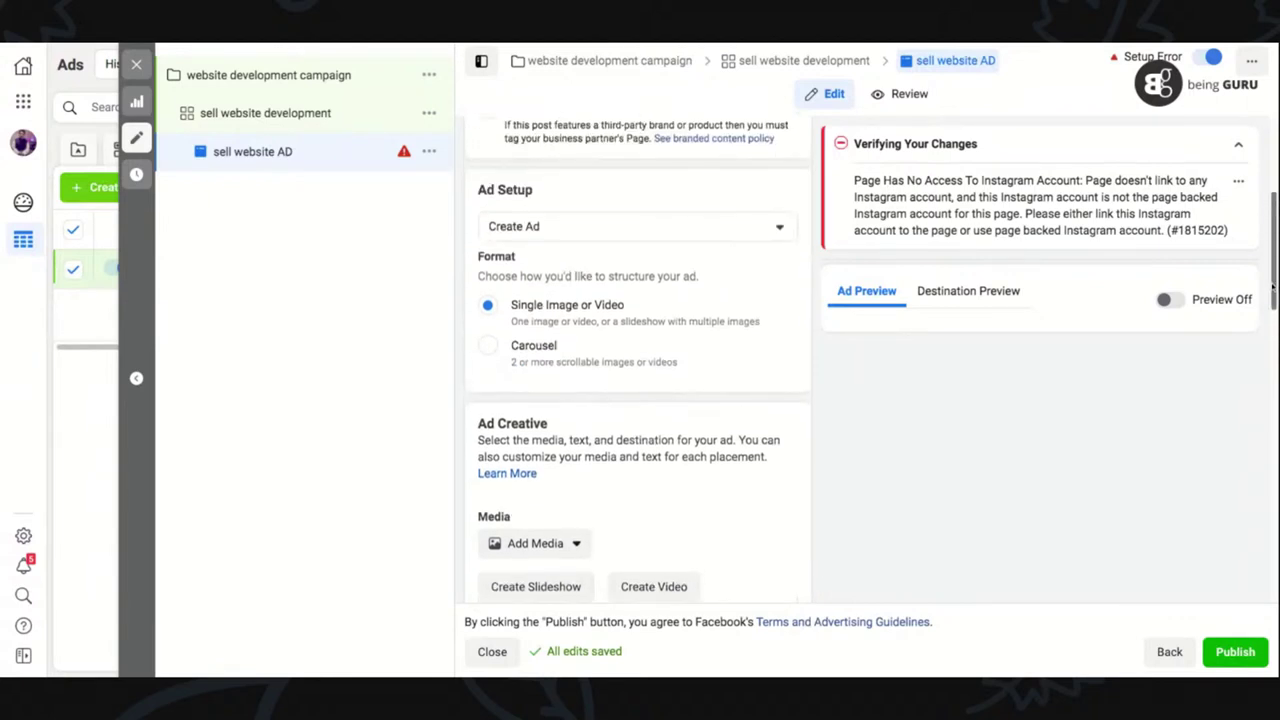
pyautogui.scroll(1, 1272, 287)
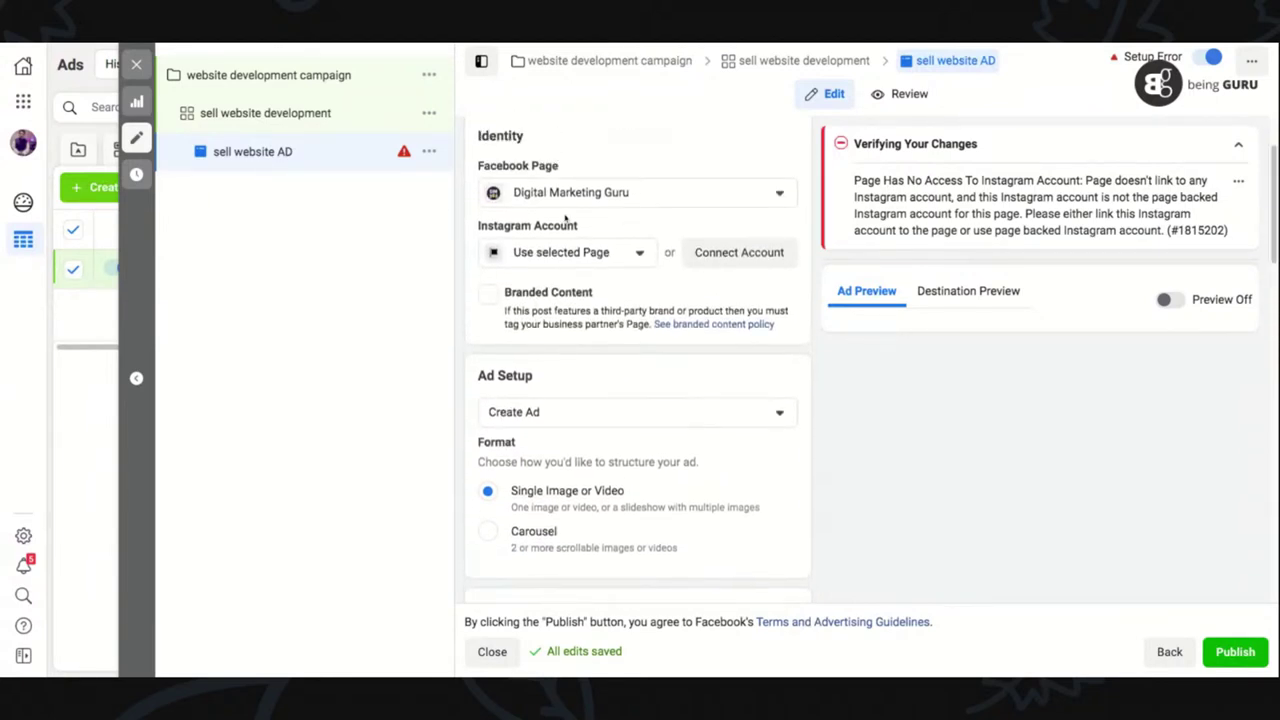
pyautogui.click(596, 197)
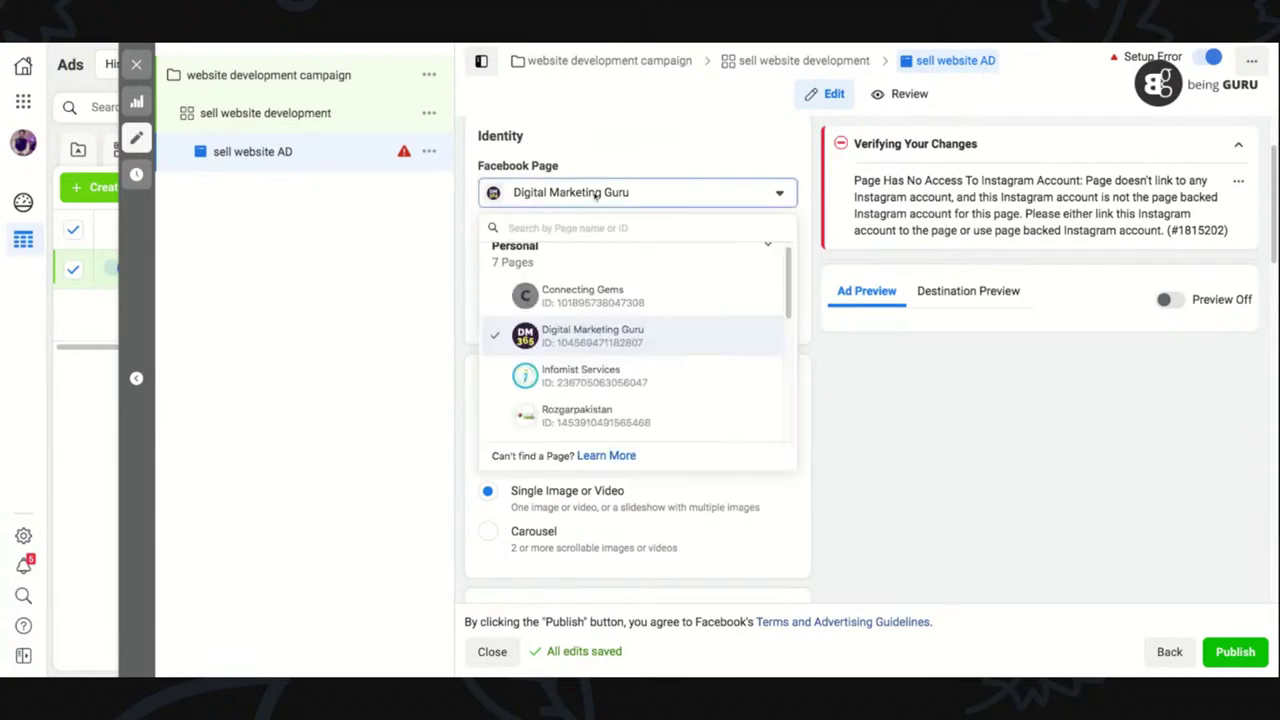
pyautogui.click(596, 197)
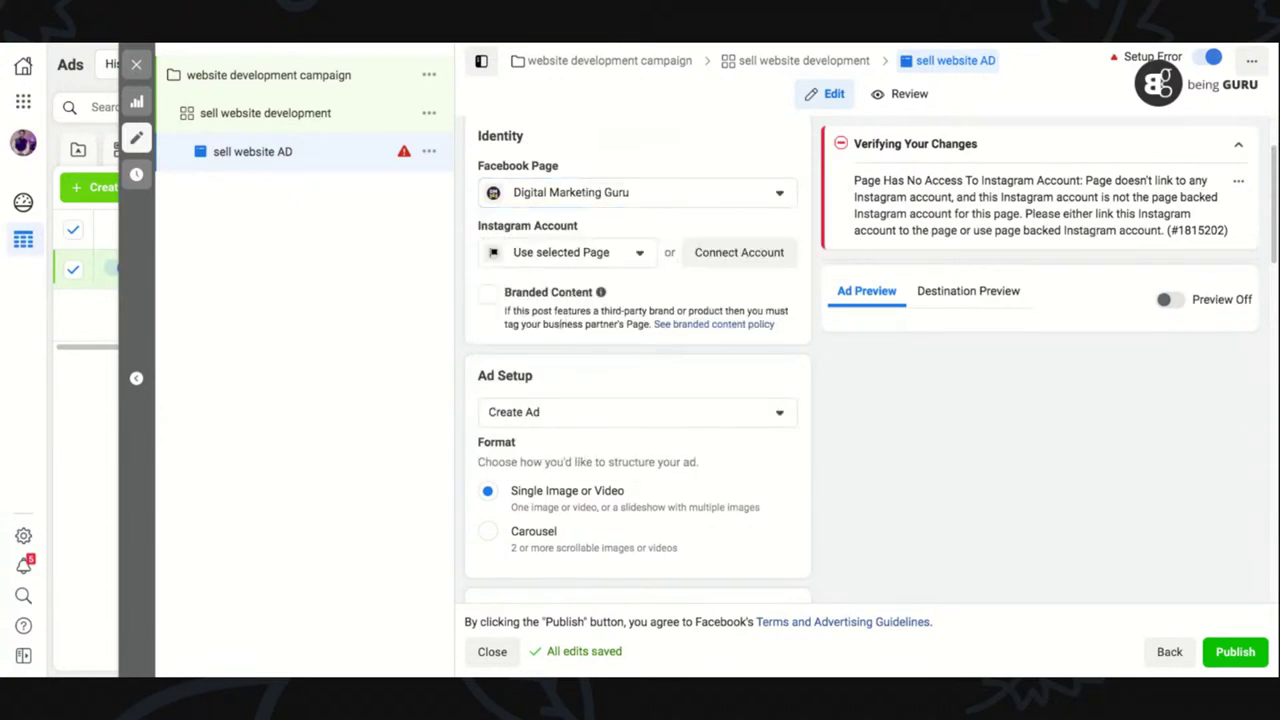
# - Review the call-to-action choices available for the ad
pyautogui.scroll(-1, 1275, 255)
pyautogui.scroll(-3, 1275, 255)
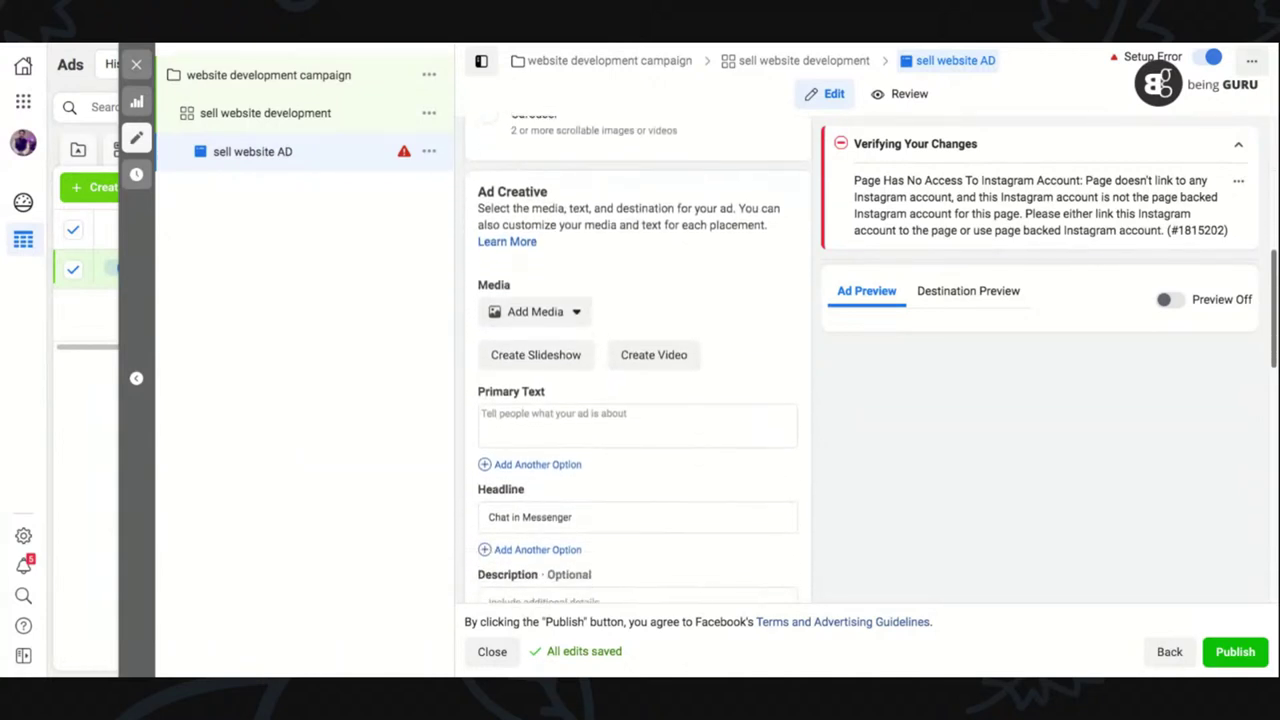
pyautogui.scroll(-3, 1275, 300)
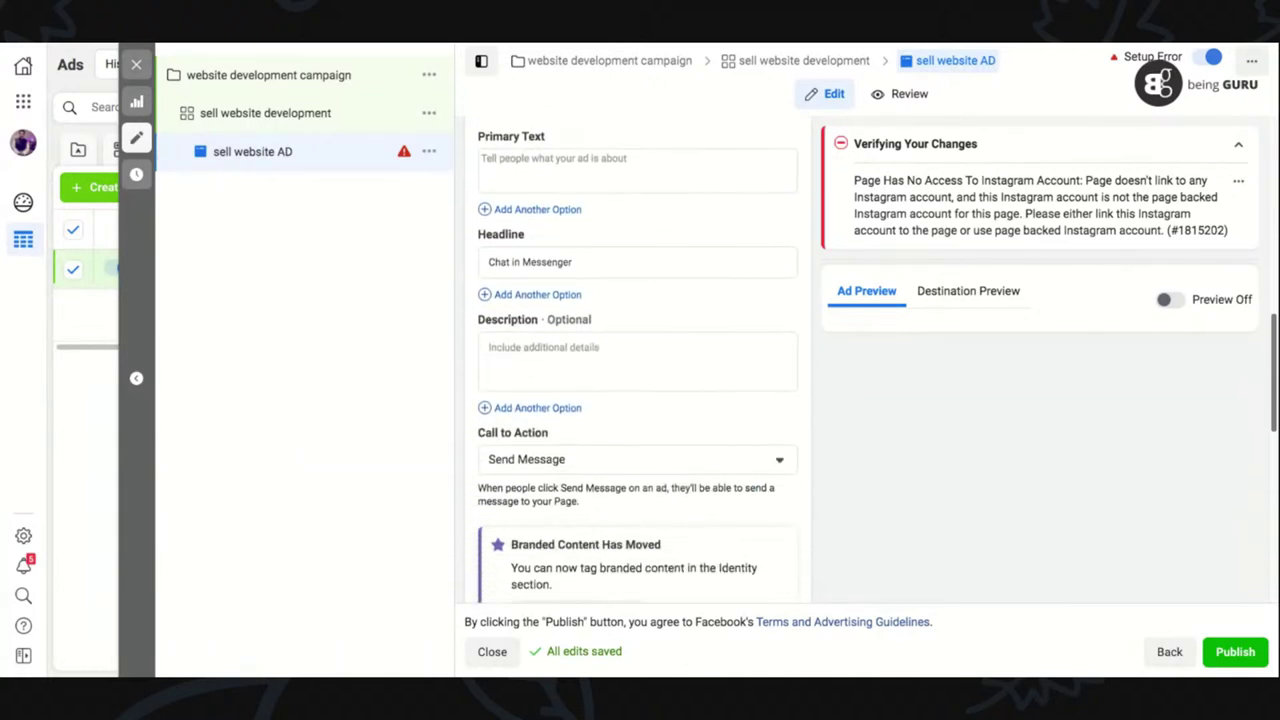
pyautogui.scroll(-1, 730, 520)
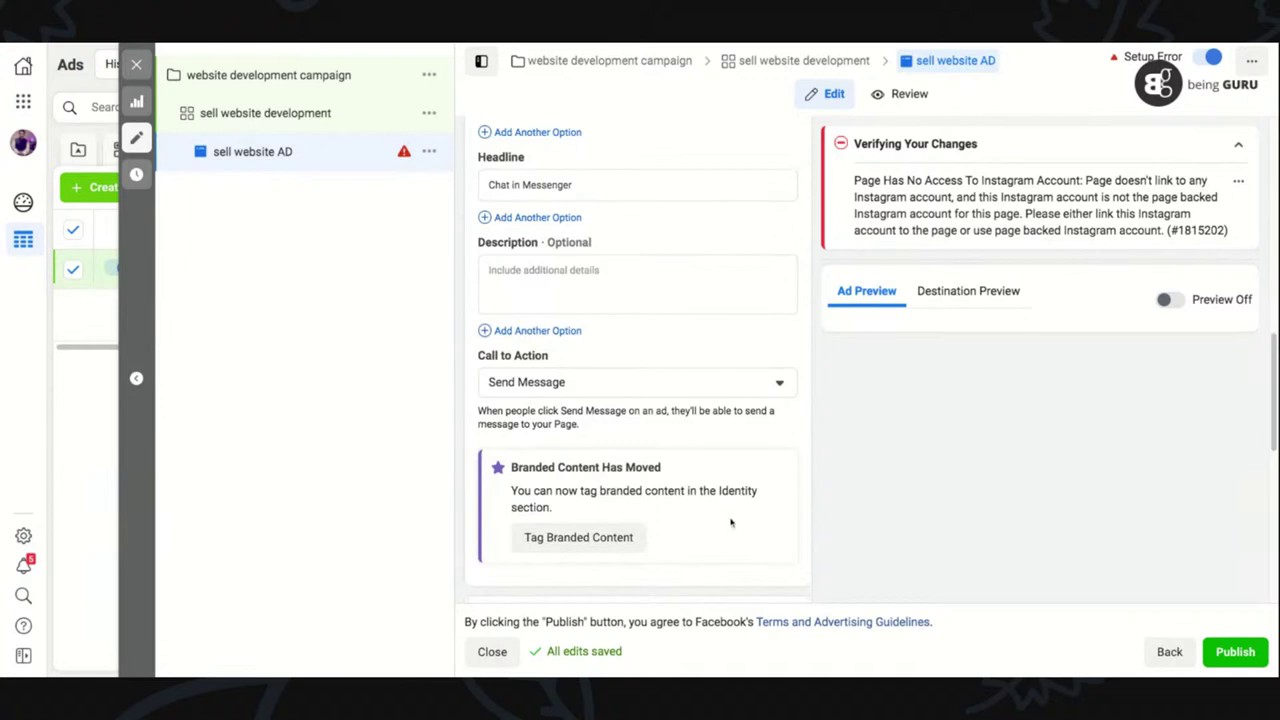
pyautogui.click(562, 382)
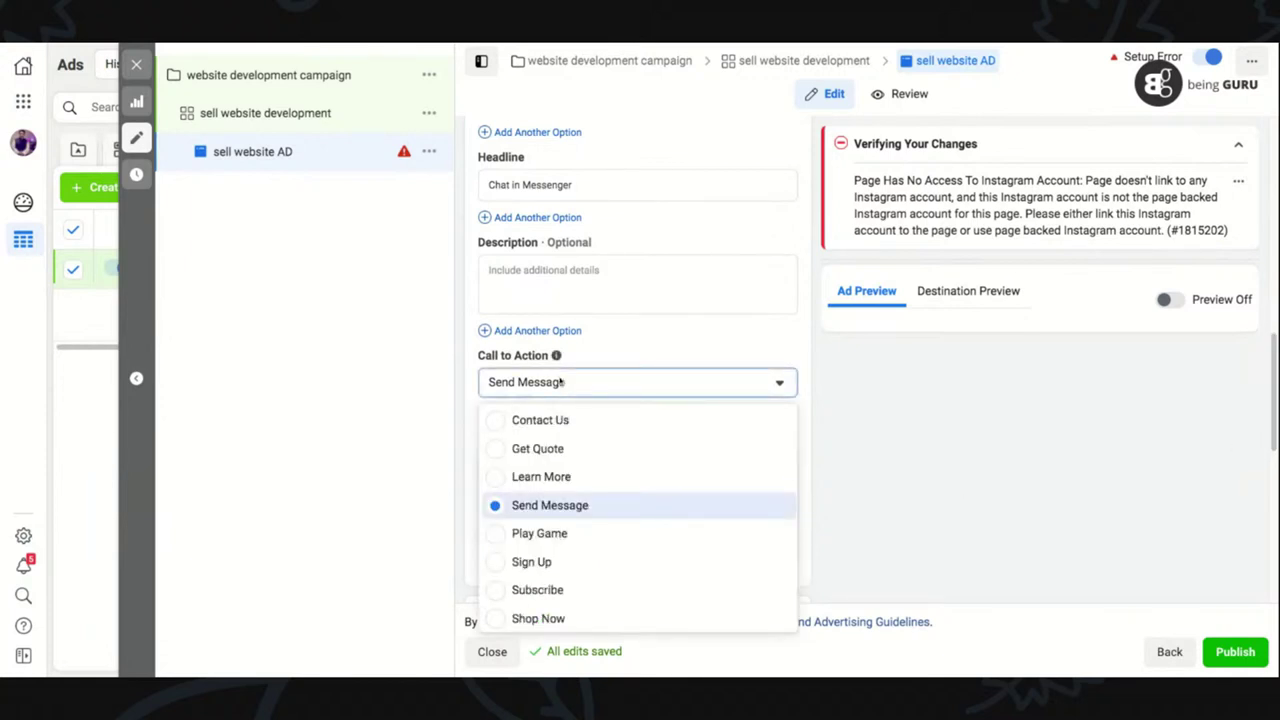
pyautogui.click(562, 382)
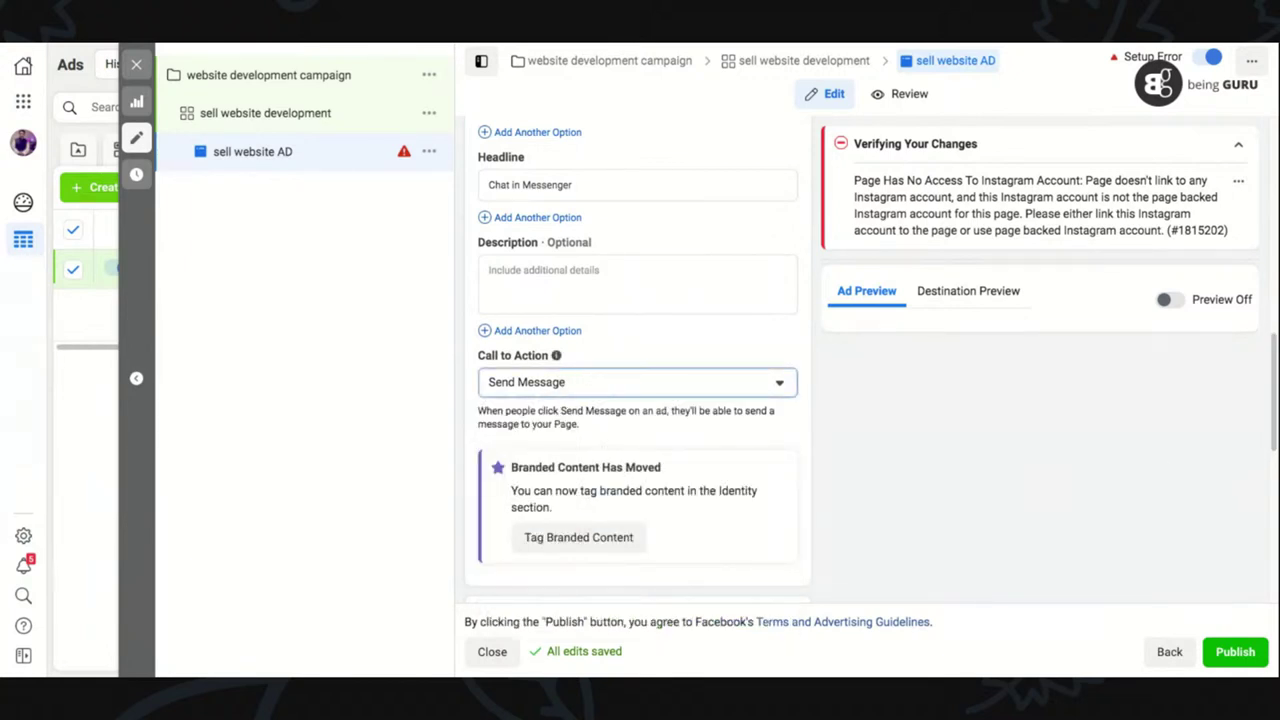
# - Switch the message template to Create New, try Advanced Setup, and return it to Start Conversations
pyautogui.scroll(-3, 638, 400)
pyautogui.scroll(-3, 638, 400)
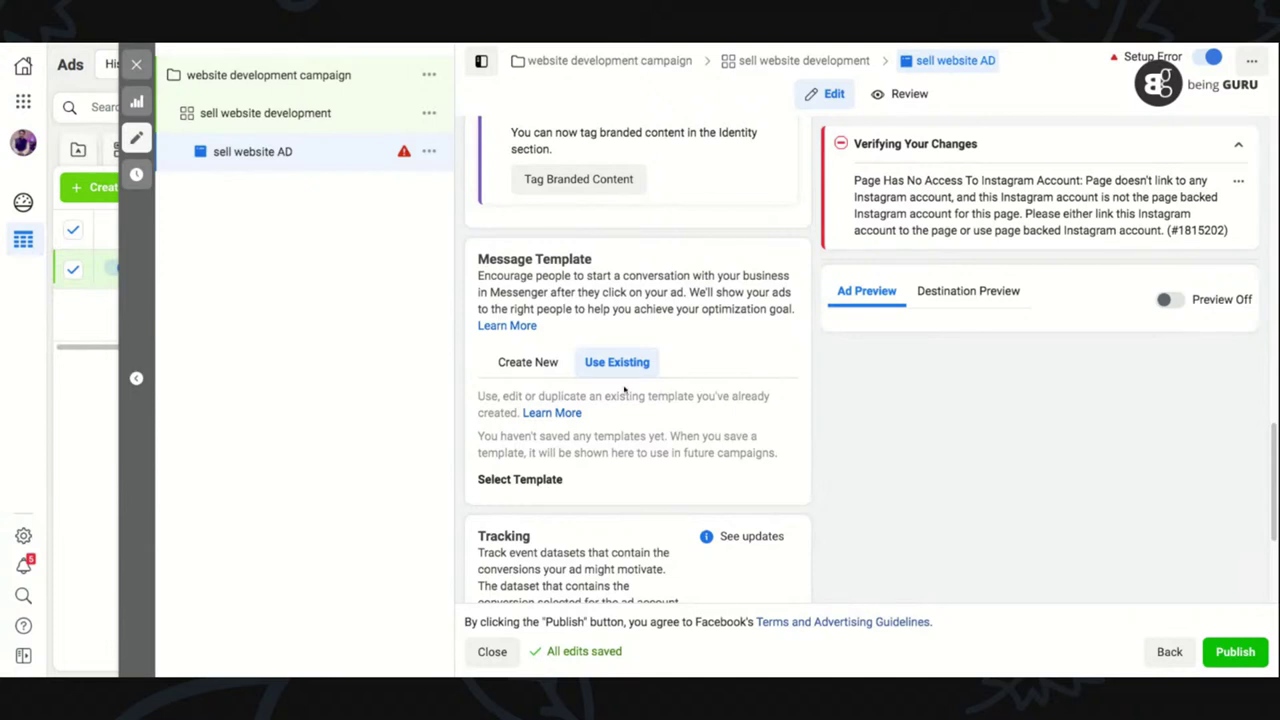
pyautogui.click(530, 364)
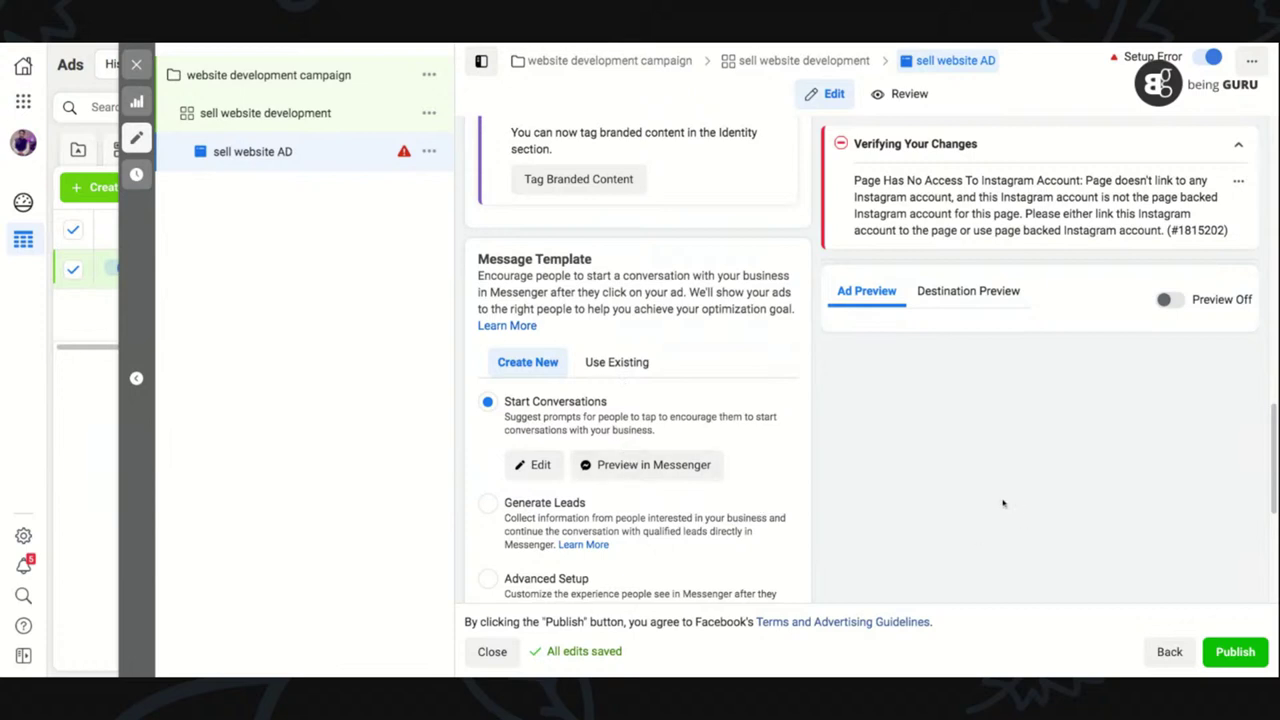
pyautogui.scroll(-3, 1003, 503)
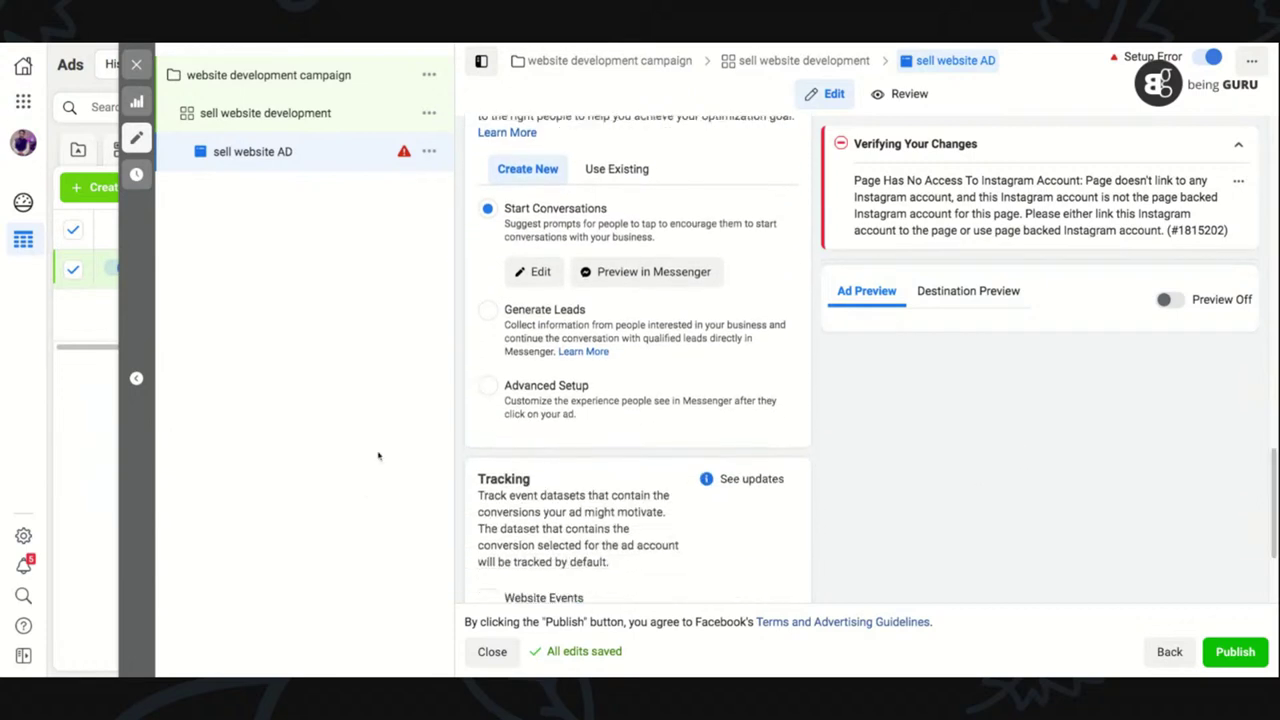
pyautogui.click(487, 387)
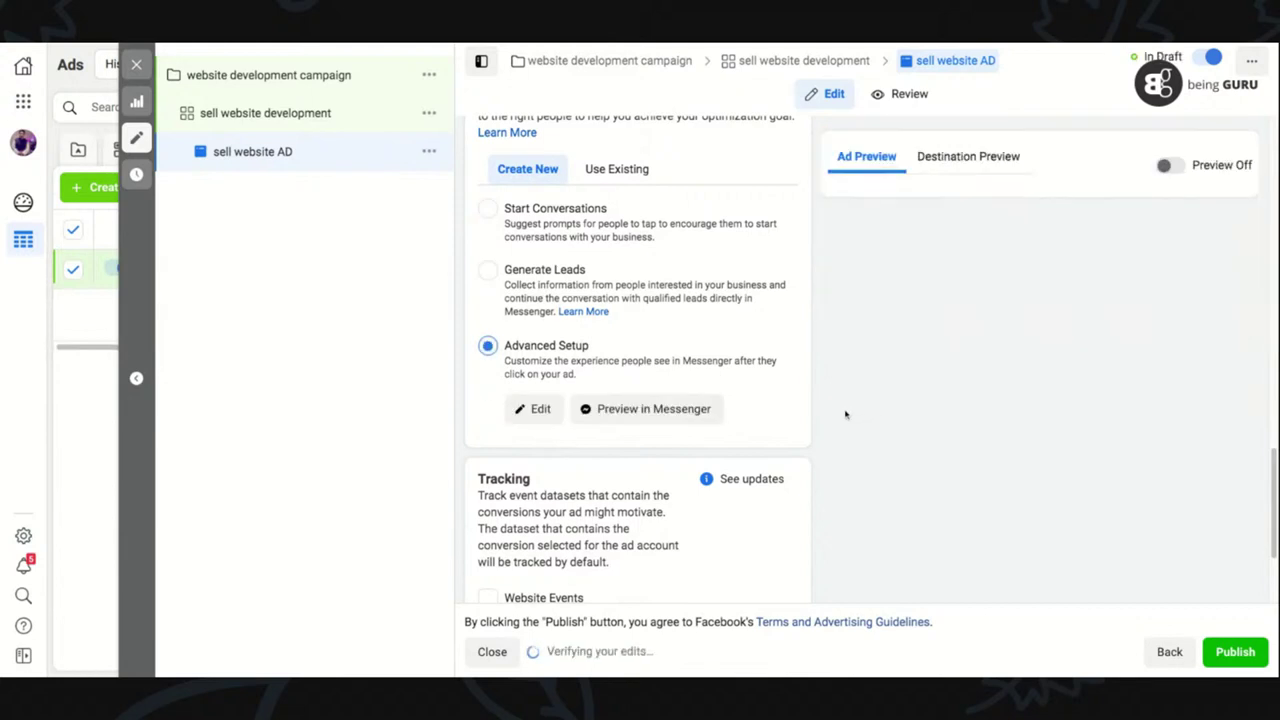
pyautogui.click(488, 210)
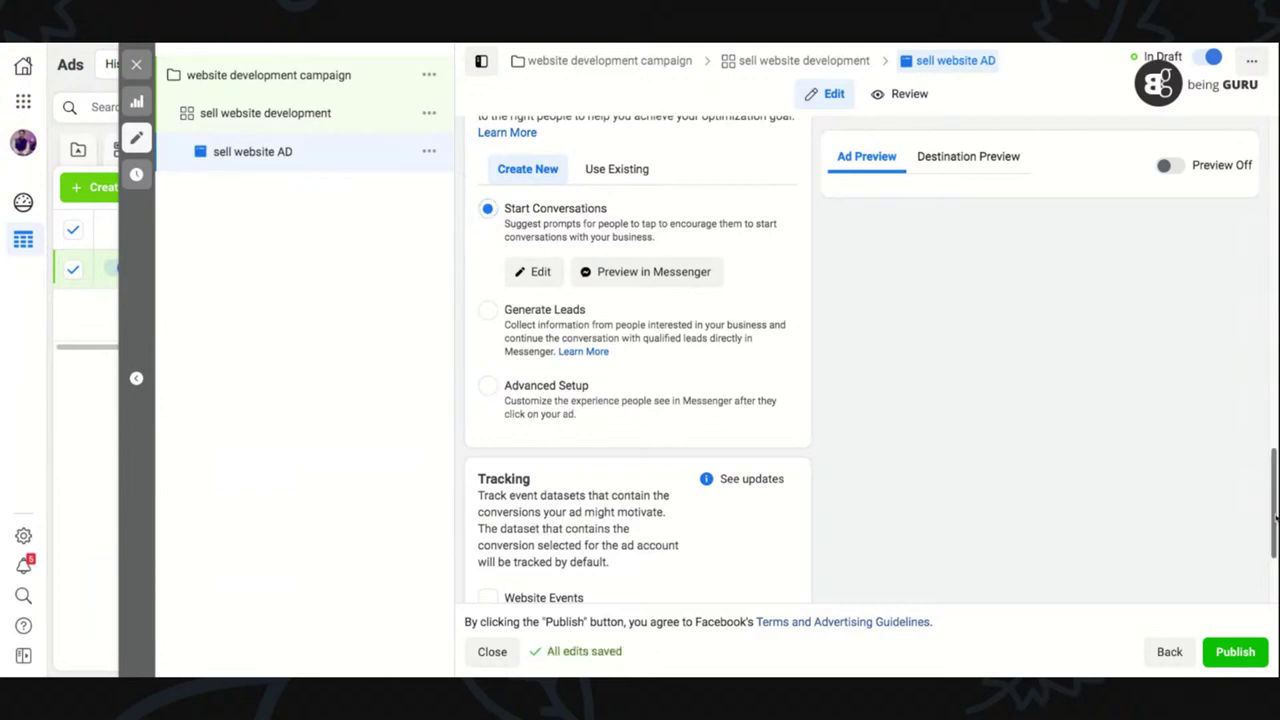
# - Return to the ad's identity section and review its Instagram account and ad setup choices
pyautogui.scroll(-2, 1274, 516)
pyautogui.scroll(10, 1274, 516)
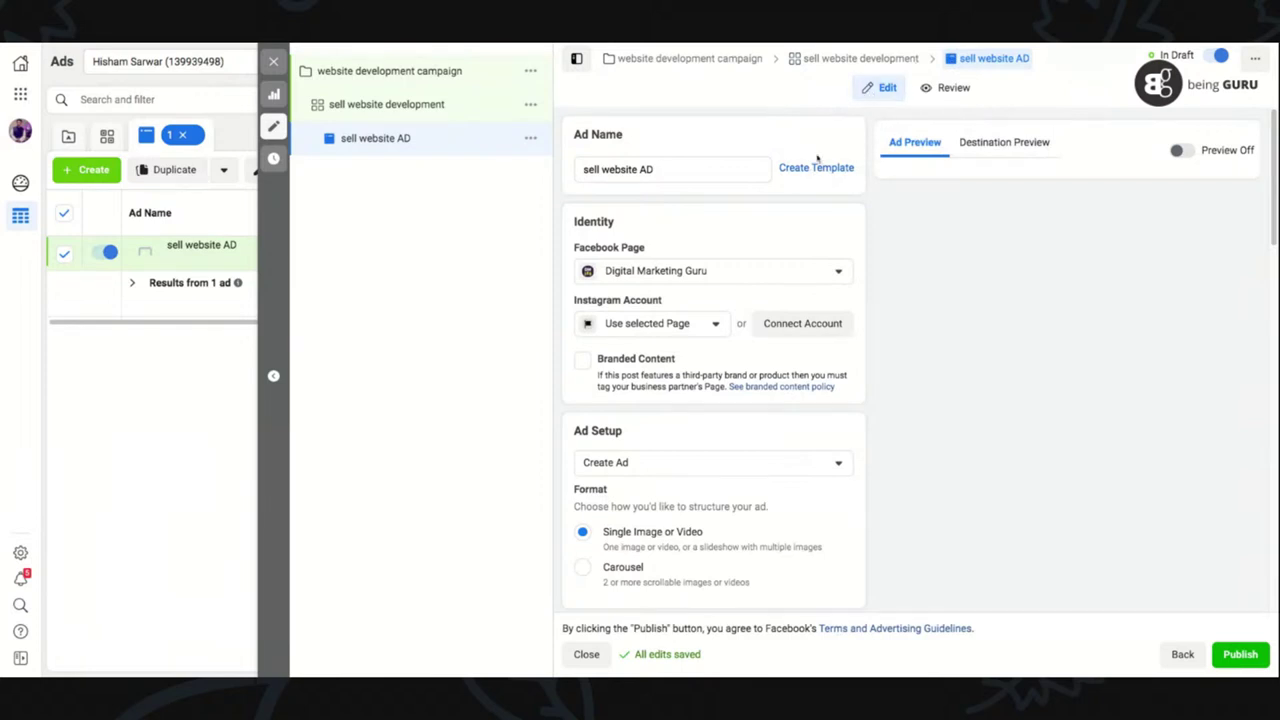
pyautogui.click(693, 325)
pyautogui.click(693, 325)
pyautogui.click(814, 463)
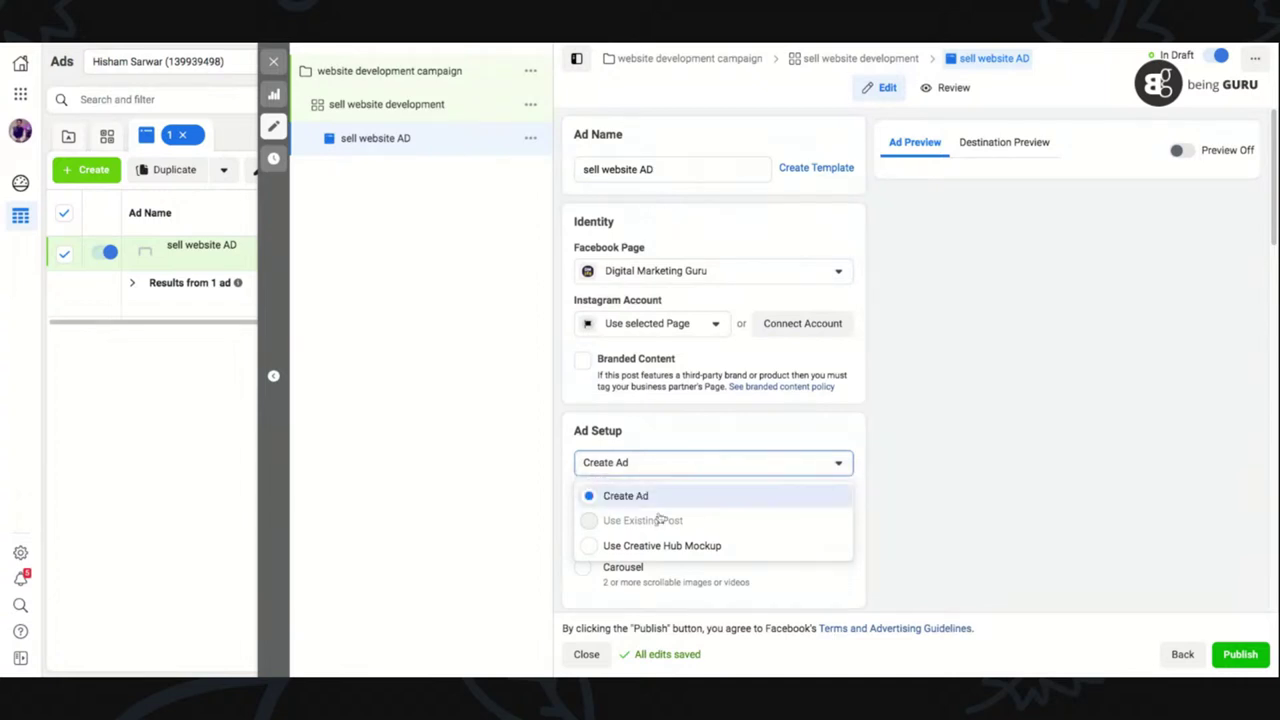
pyautogui.click(680, 468)
pyautogui.click(694, 458)
# - Look through the available Facebook Pages and switch the ad's Page to Being Guru
pyautogui.click(718, 280)
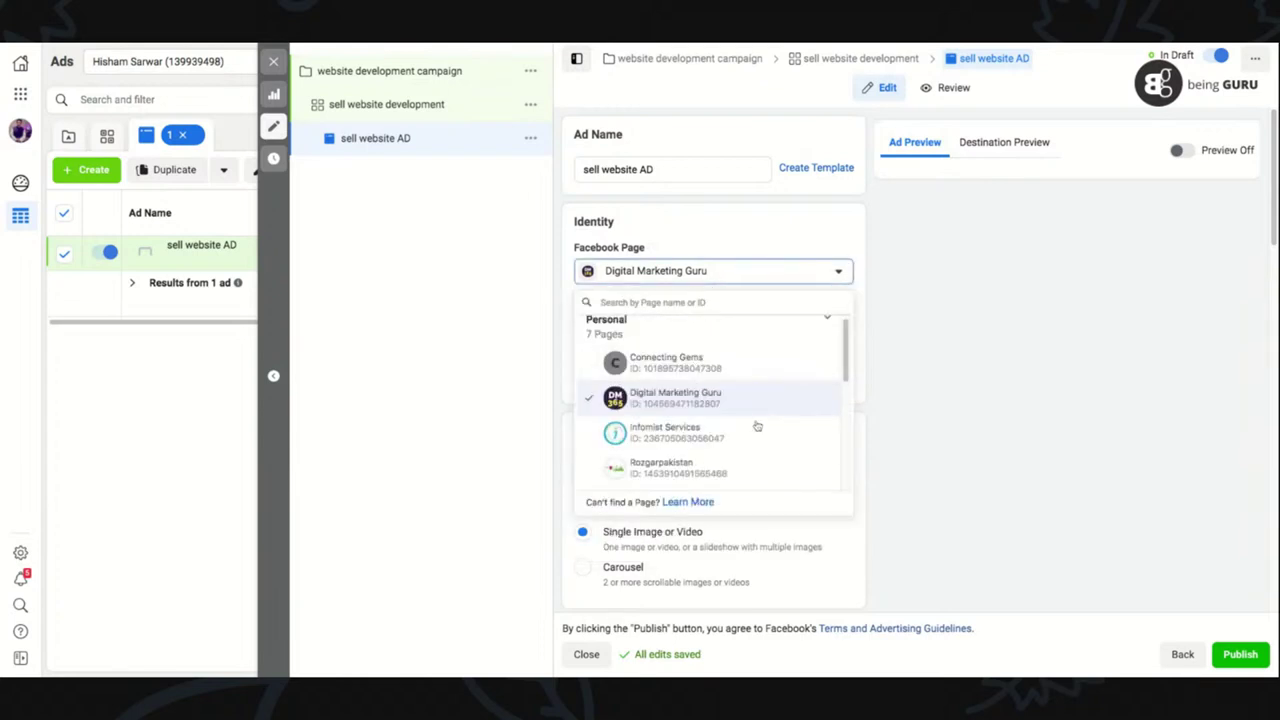
pyautogui.scroll(-2, 846, 366)
pyautogui.scroll(-4, 846, 366)
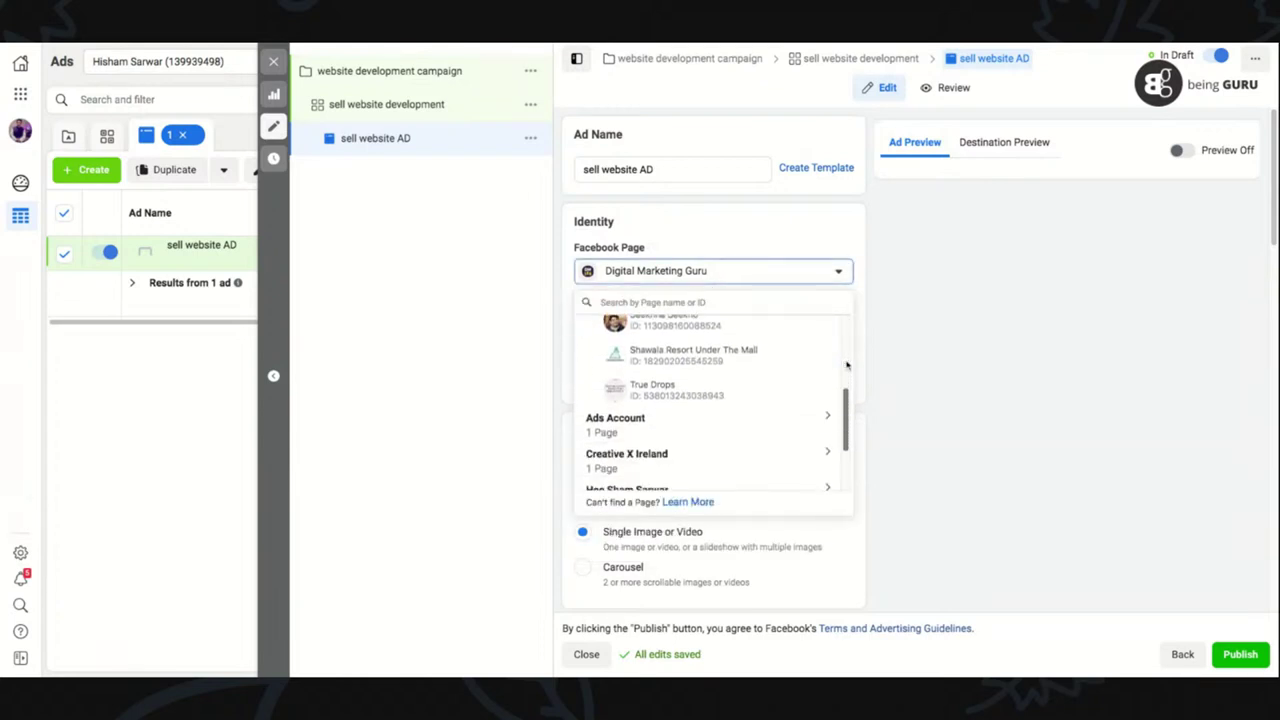
pyautogui.scroll(2, 846, 366)
pyautogui.scroll(5, 846, 400)
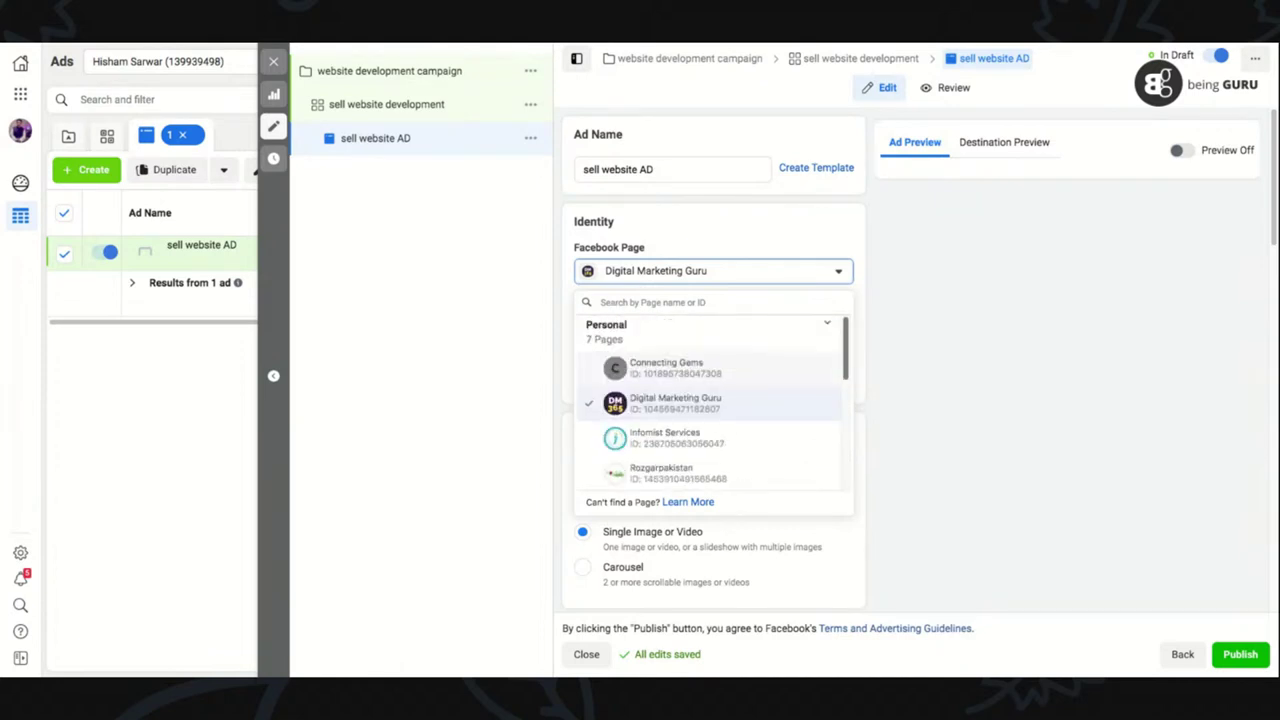
pyautogui.click(637, 275)
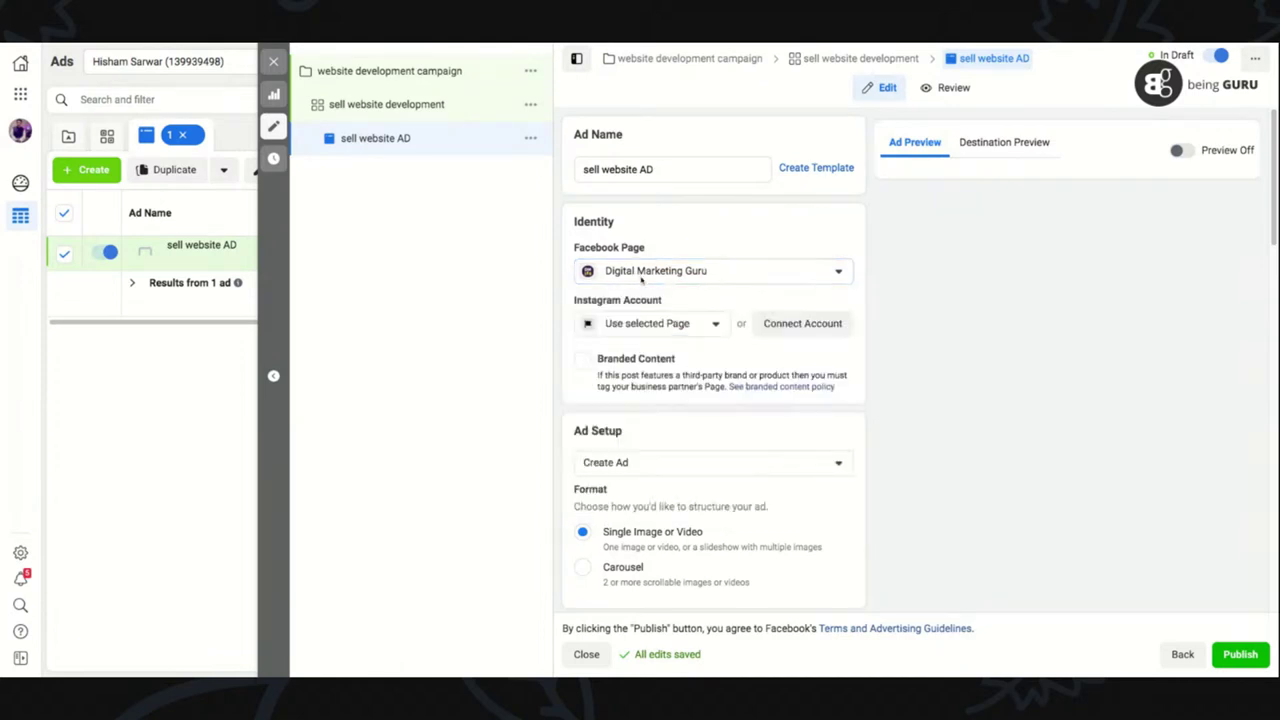
pyautogui.click(641, 276)
pyautogui.write('b')
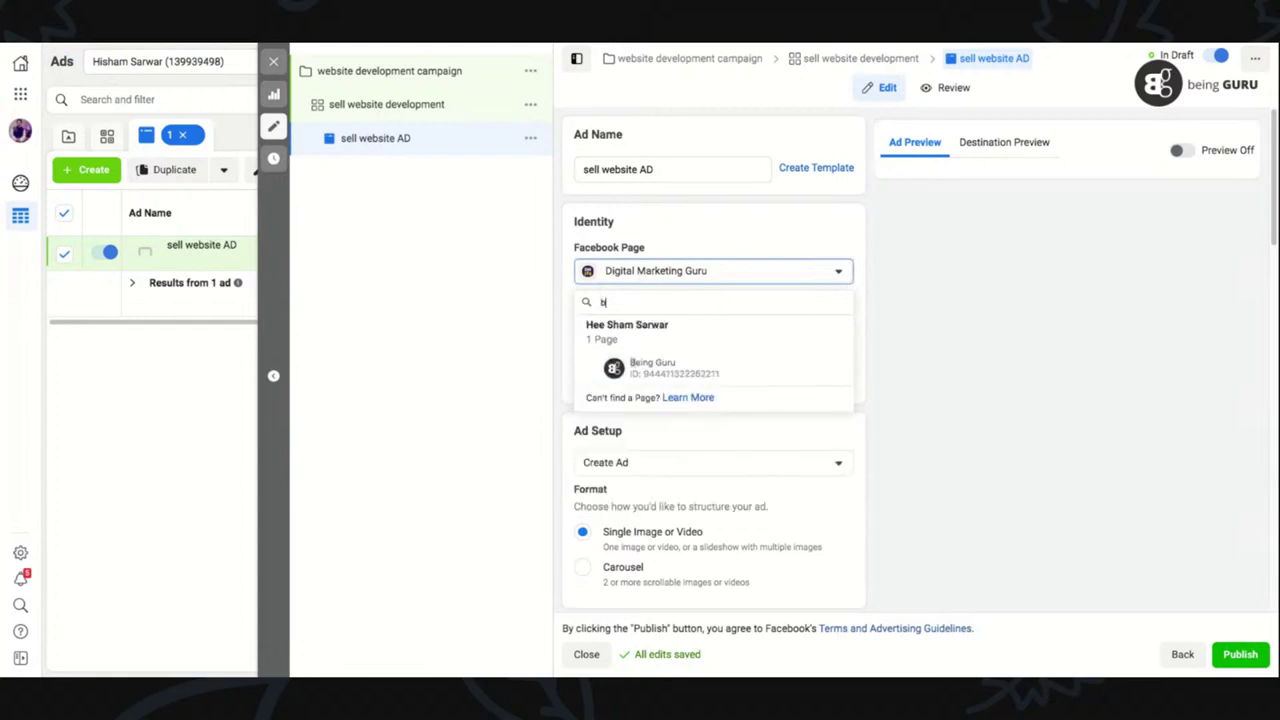
pyautogui.click(663, 376)
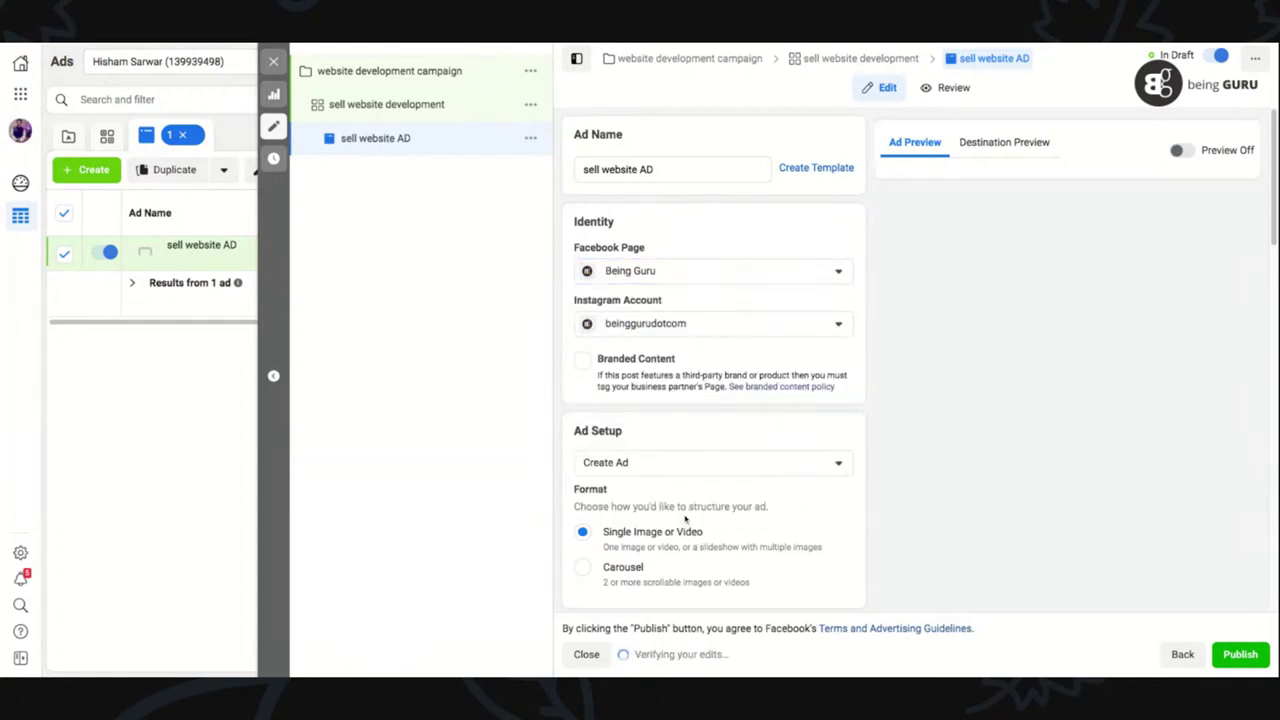
# - Check the ad setup choices for the Being Guru Page and glance over the creative section
pyautogui.click(688, 463)
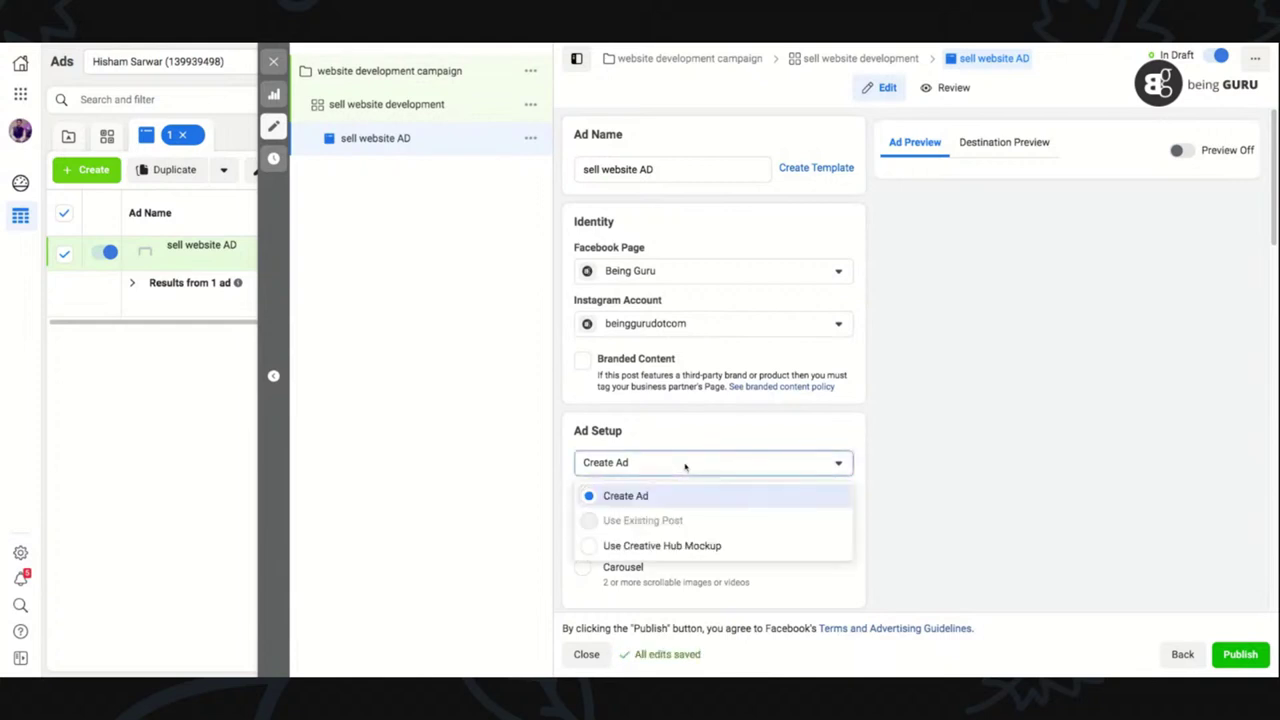
pyautogui.moveTo(650, 529)
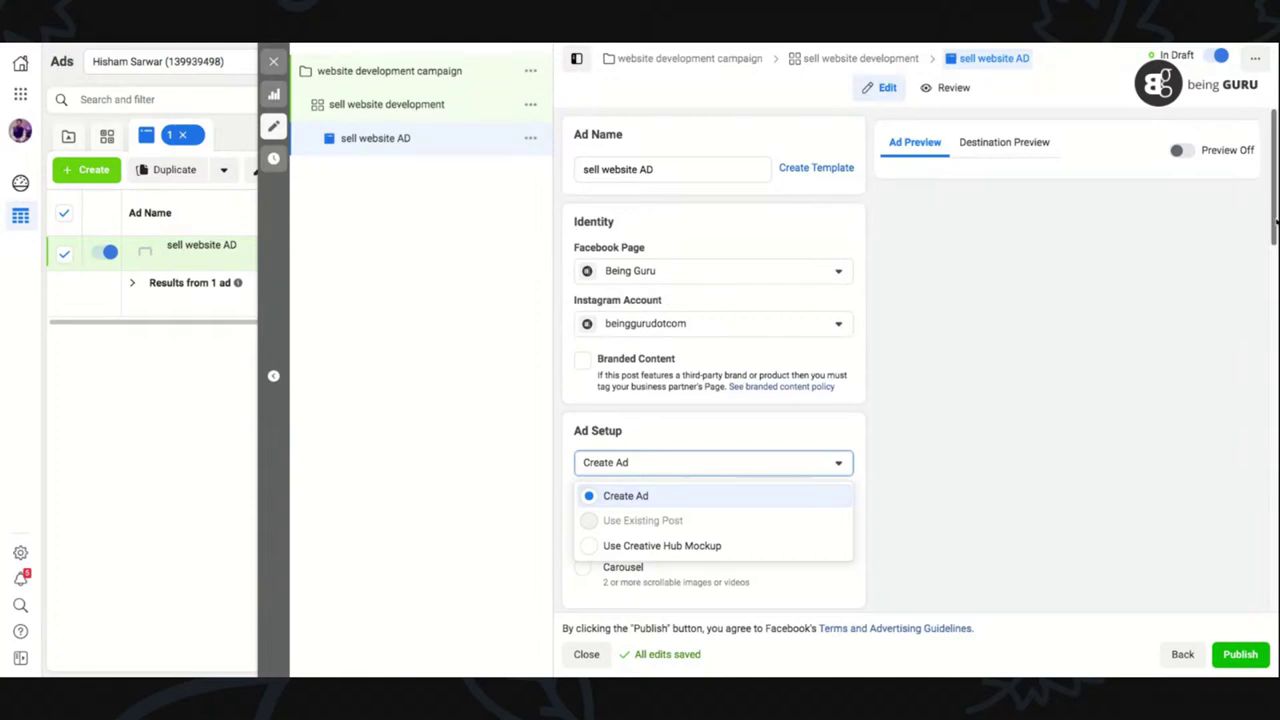
pyautogui.scroll(-1, 1276, 222)
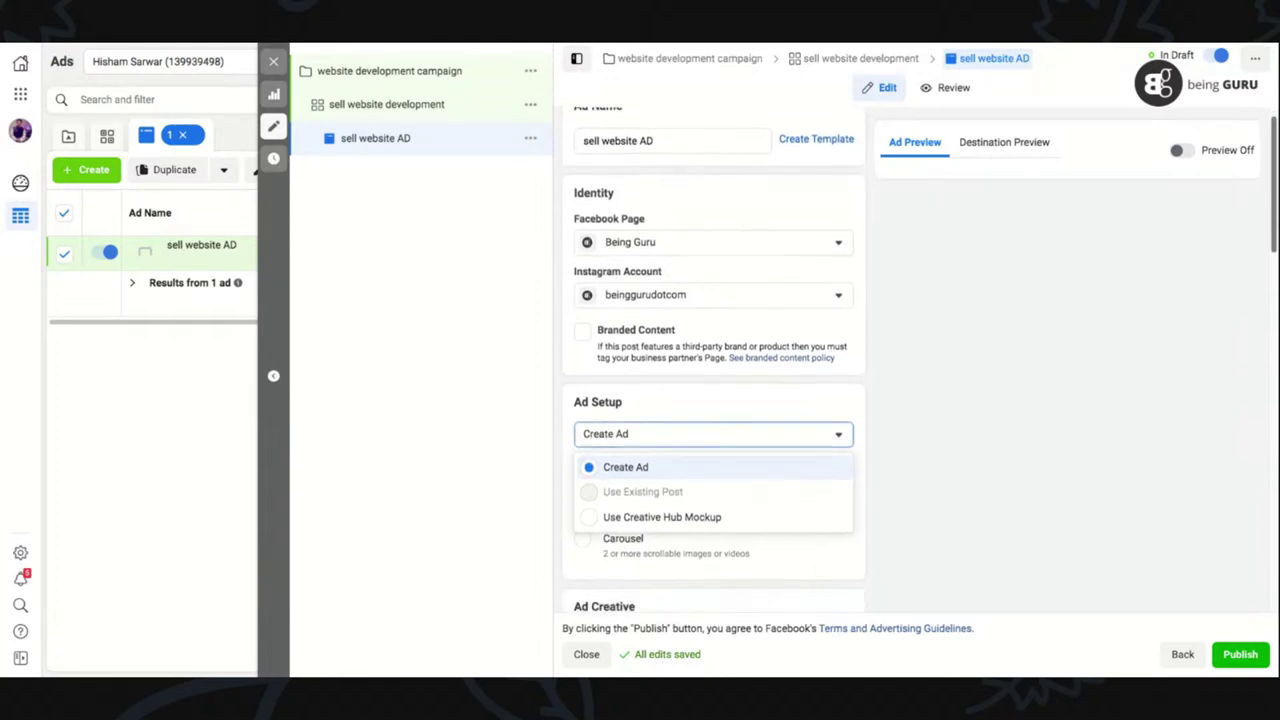
pyautogui.scroll(-3, 1276, 222)
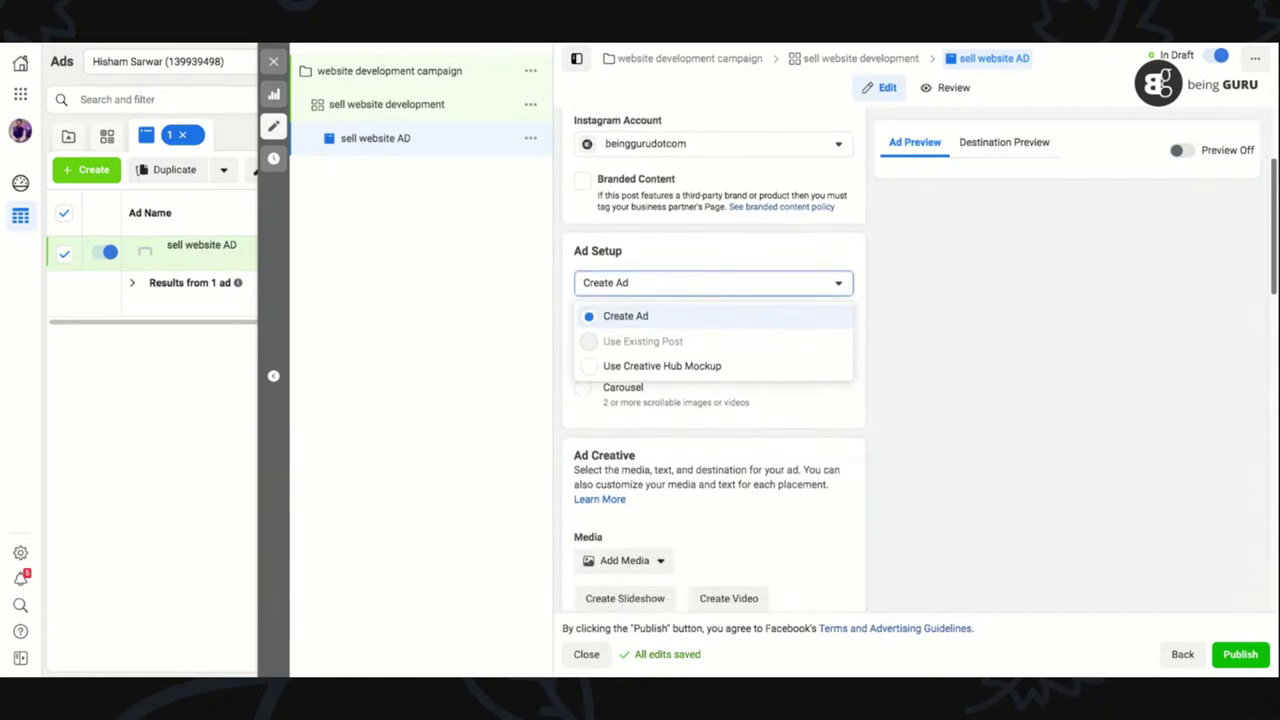
pyautogui.scroll(-2, 1249, 226)
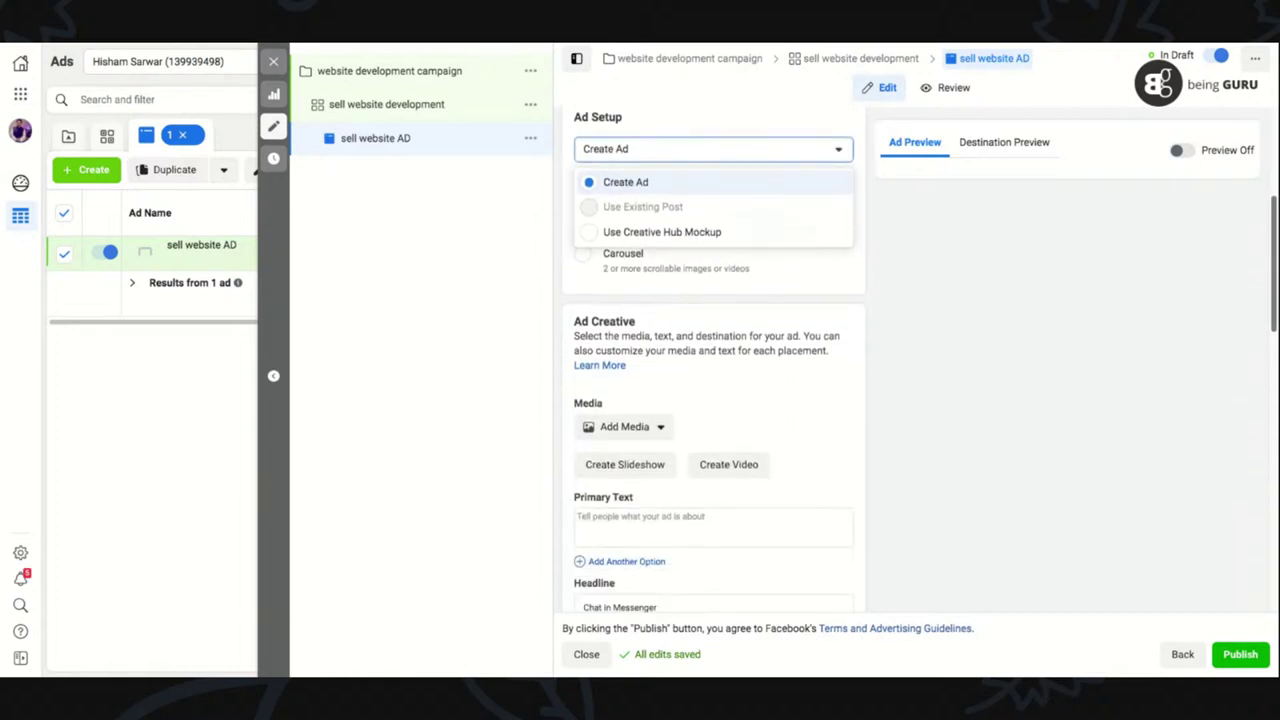
pyautogui.scroll(5, 1249, 226)
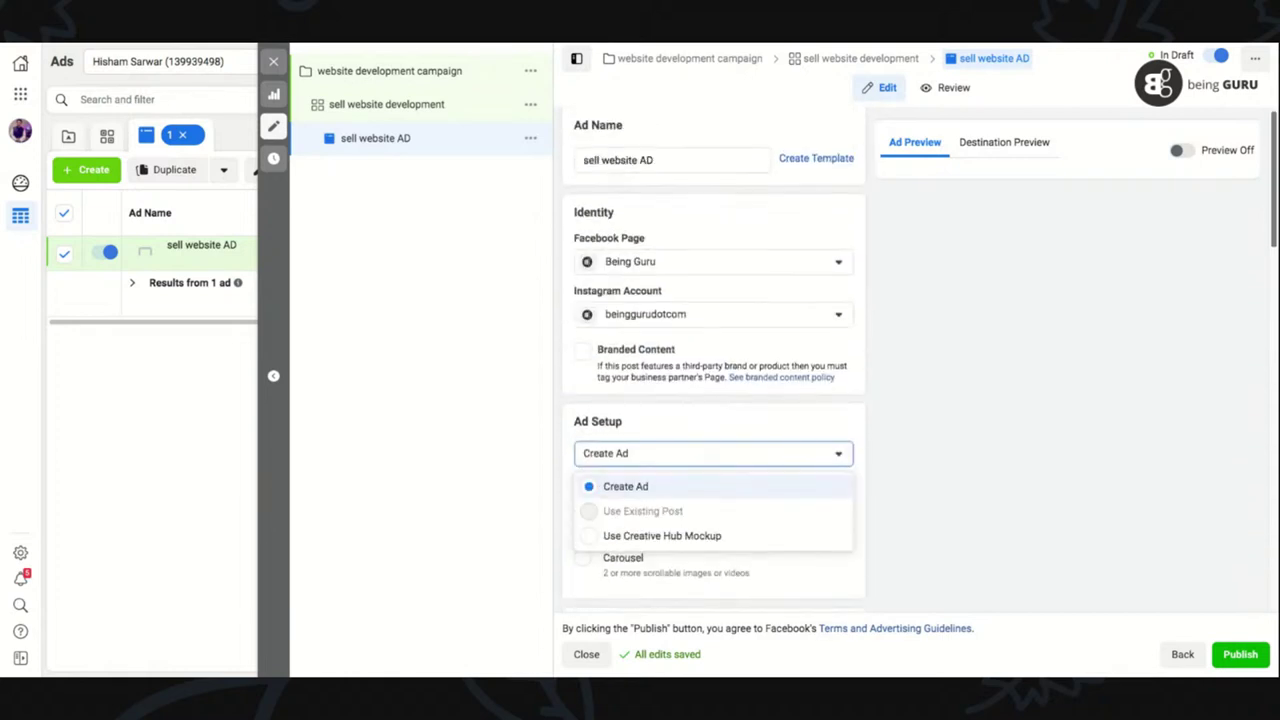
# - Set the ad's Facebook Page to Digital Marketing Guru and check its ad setup choices
pyautogui.click(713, 262)
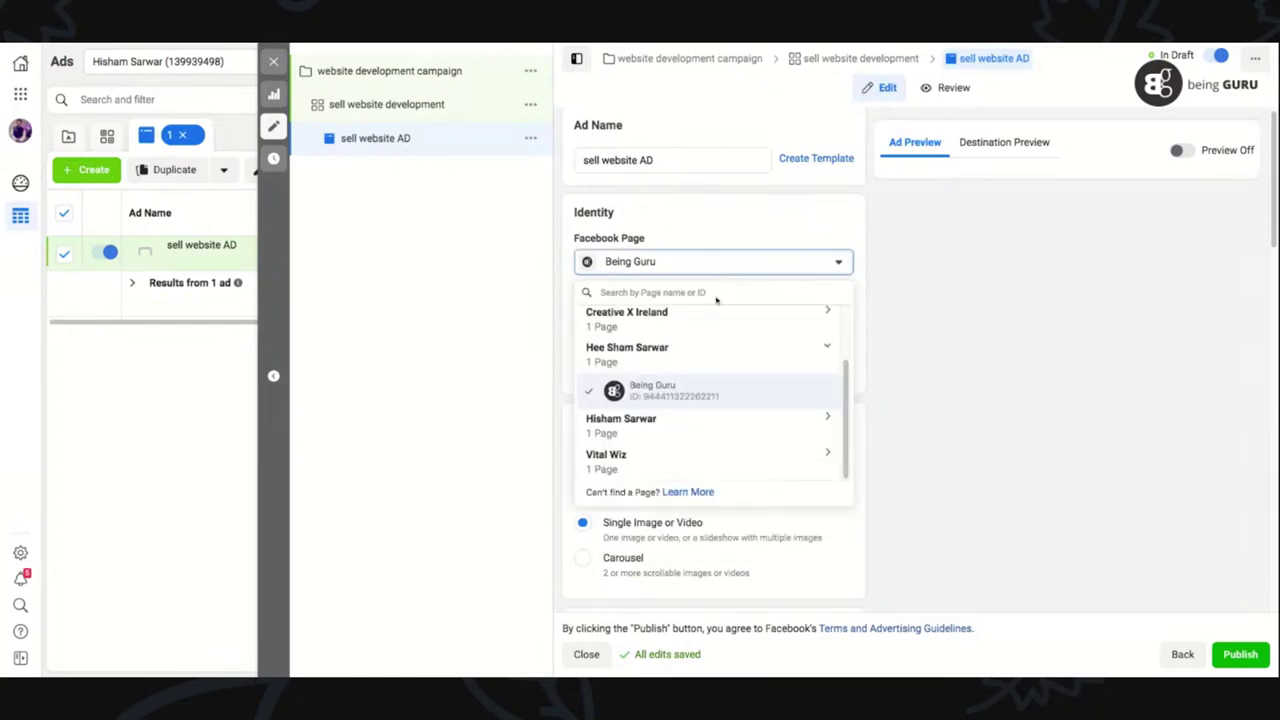
pyautogui.scroll(1, 845, 421)
pyautogui.scroll(2, 845, 421)
pyautogui.scroll(-2, 845, 421)
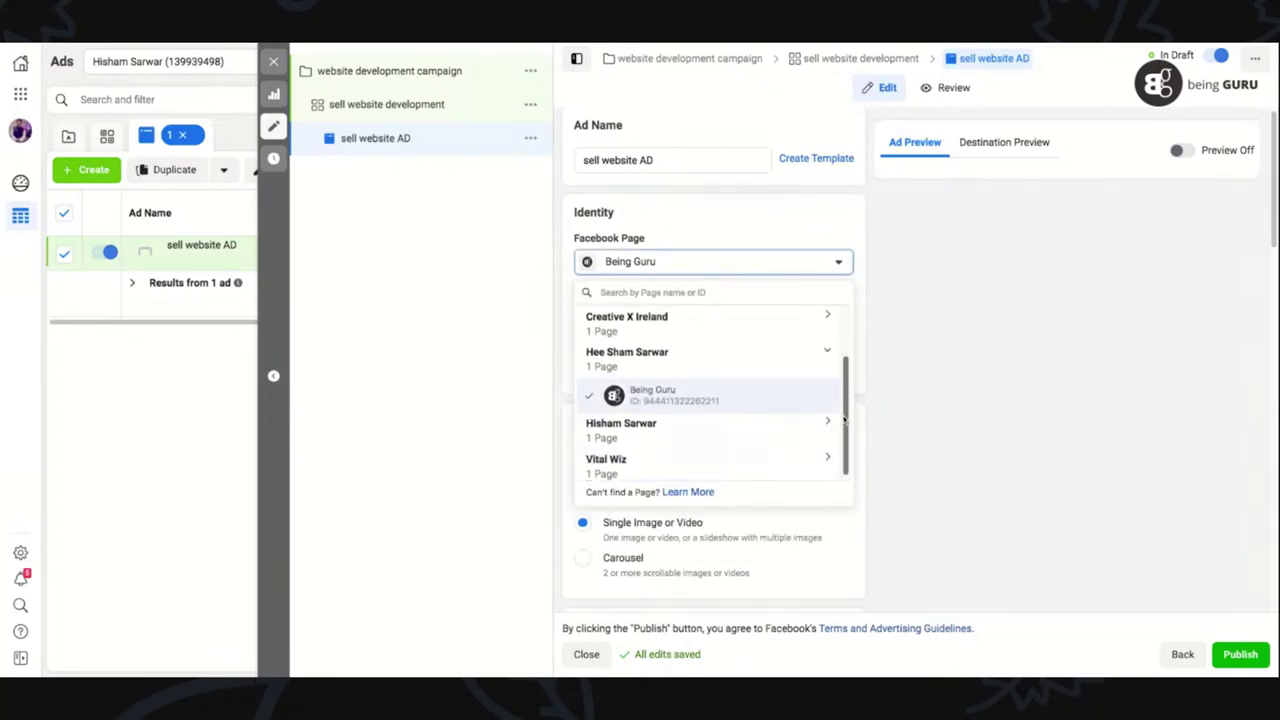
pyautogui.click(660, 264)
pyautogui.click(661, 264)
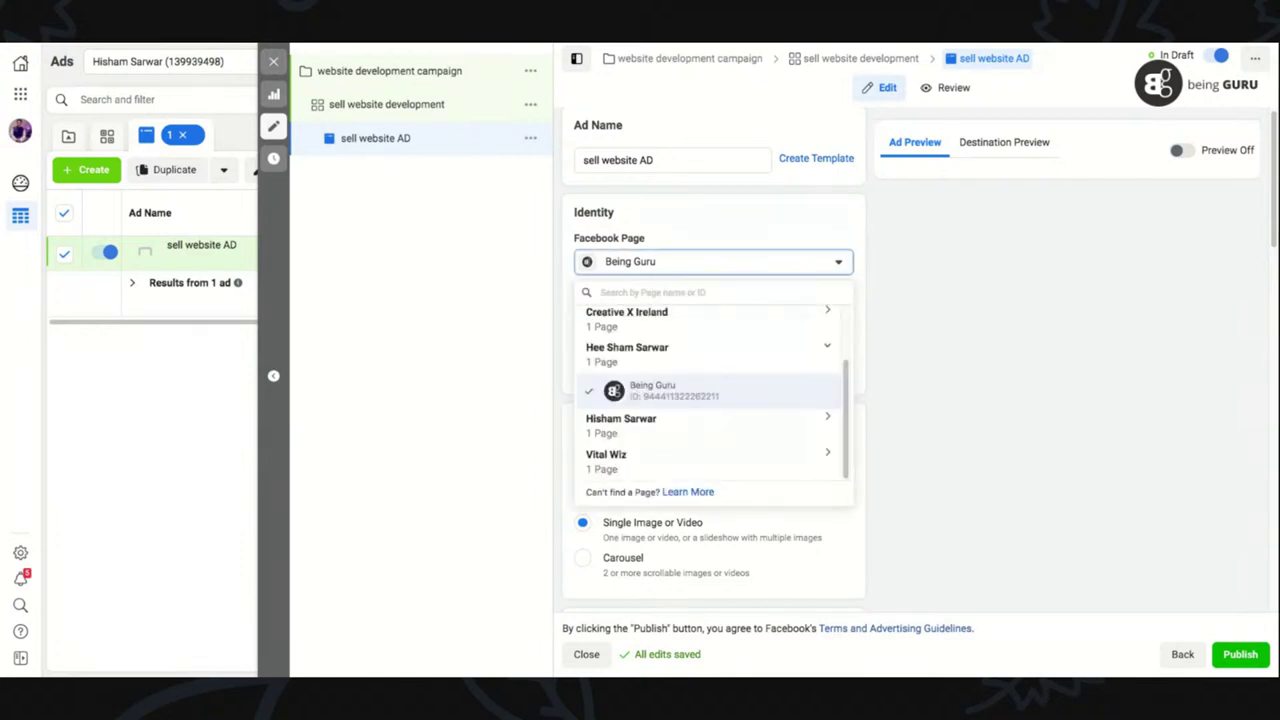
pyautogui.write('ma')
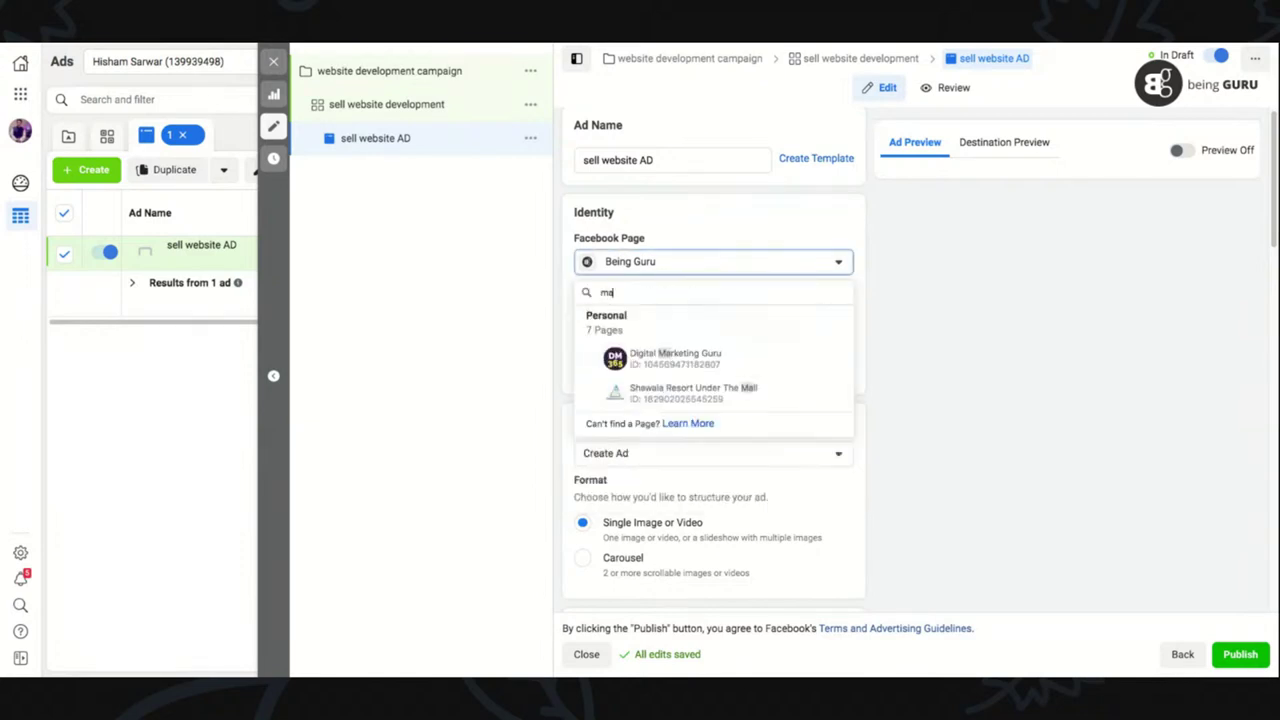
pyautogui.click(665, 356)
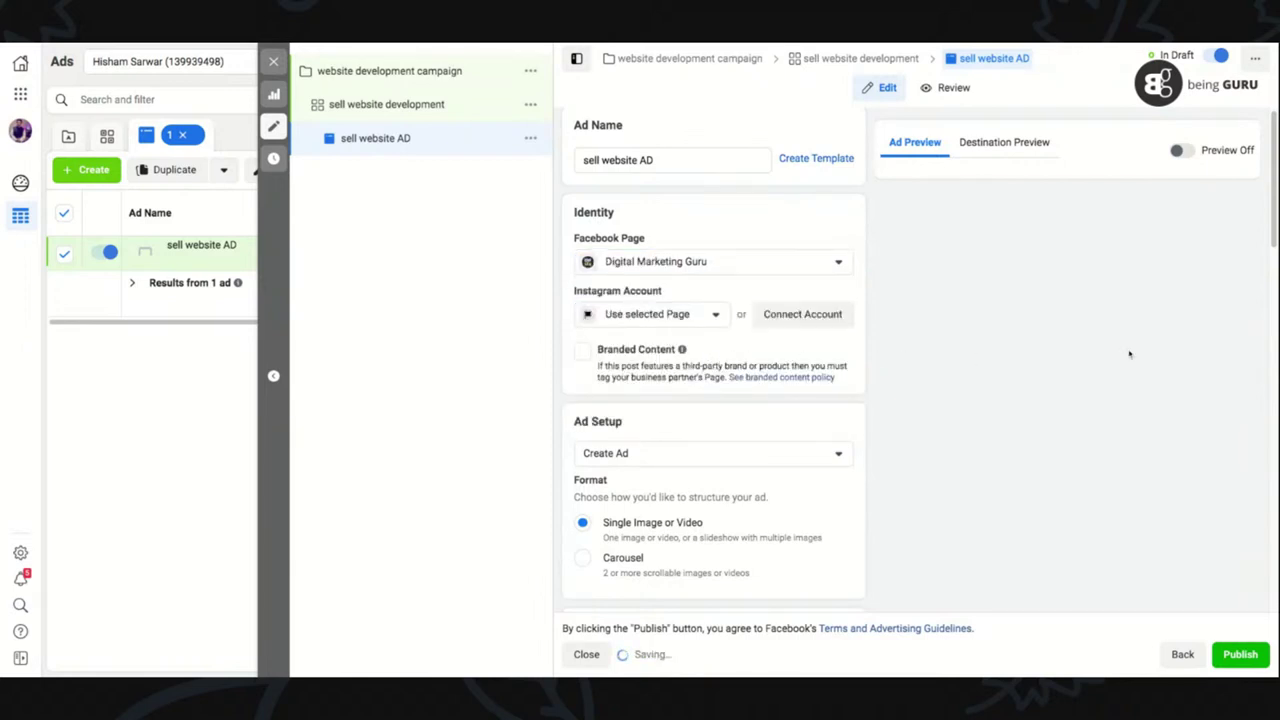
pyautogui.click(683, 457)
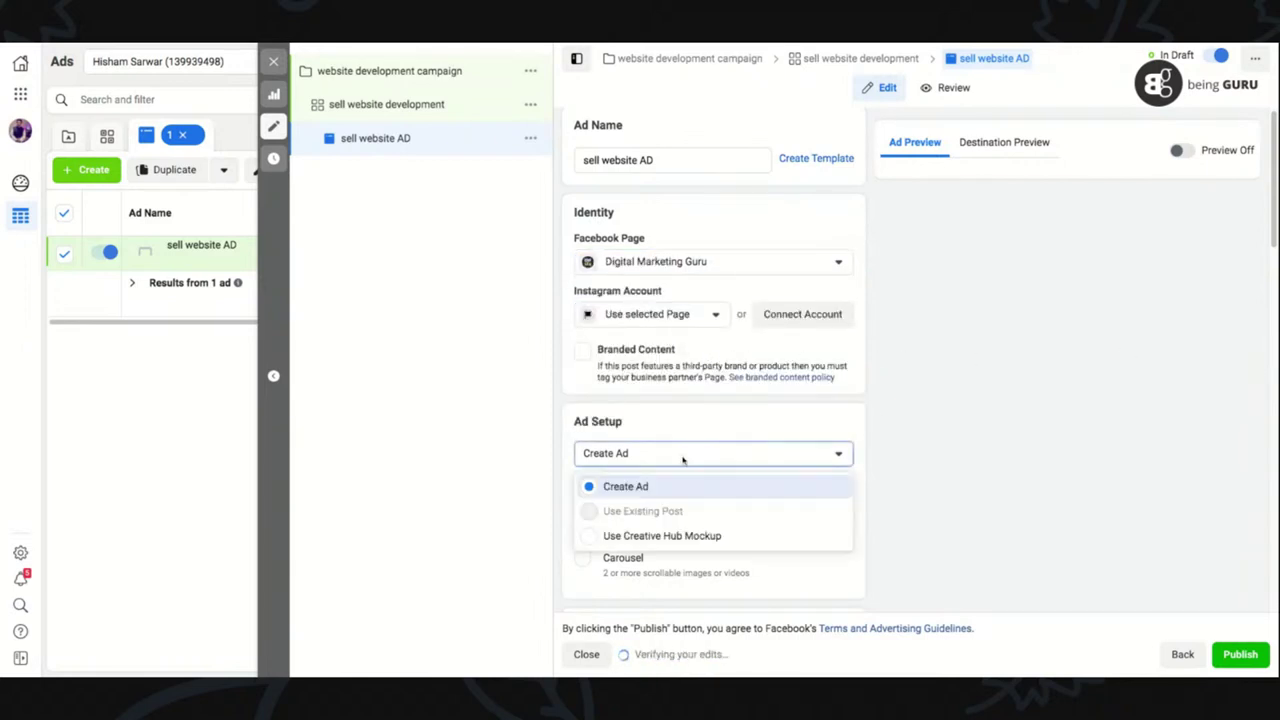
pyautogui.click(940, 453)
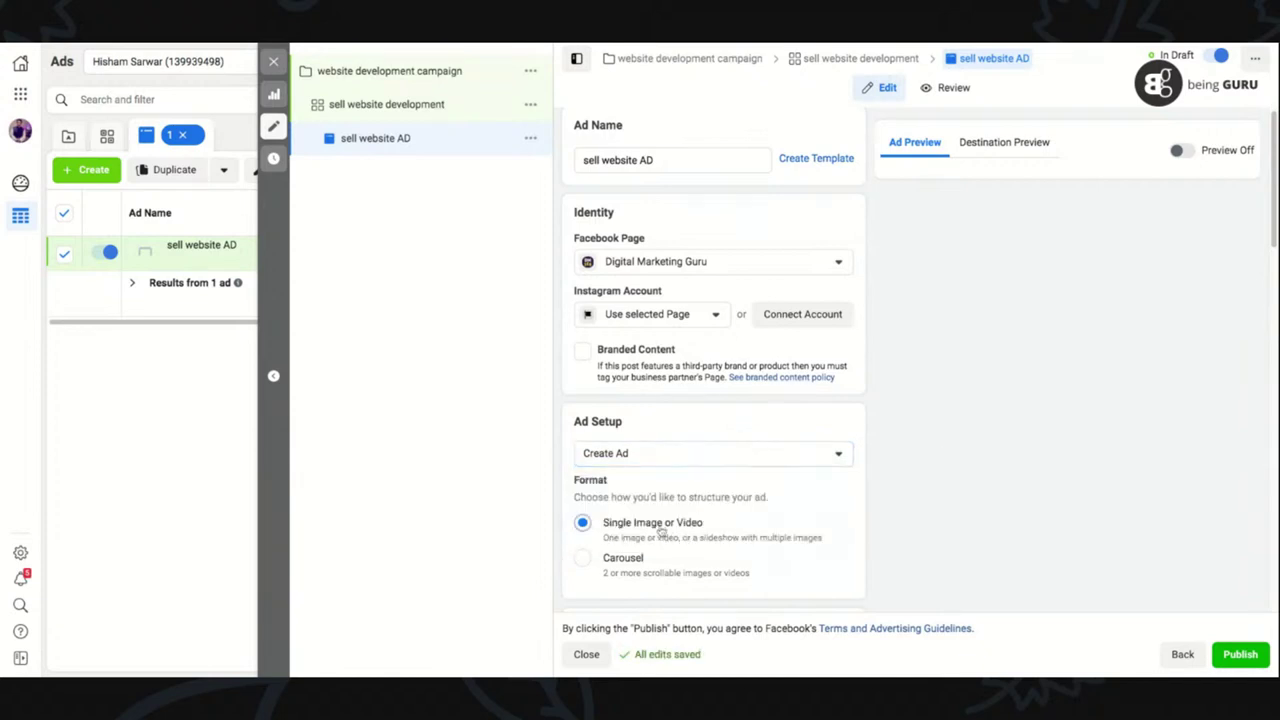
# - Upload the image webdesign.jpeg from the computer as the ad creative's media
pyautogui.scroll(-2, 1275, 215)
pyautogui.scroll(-3, 1275, 215)
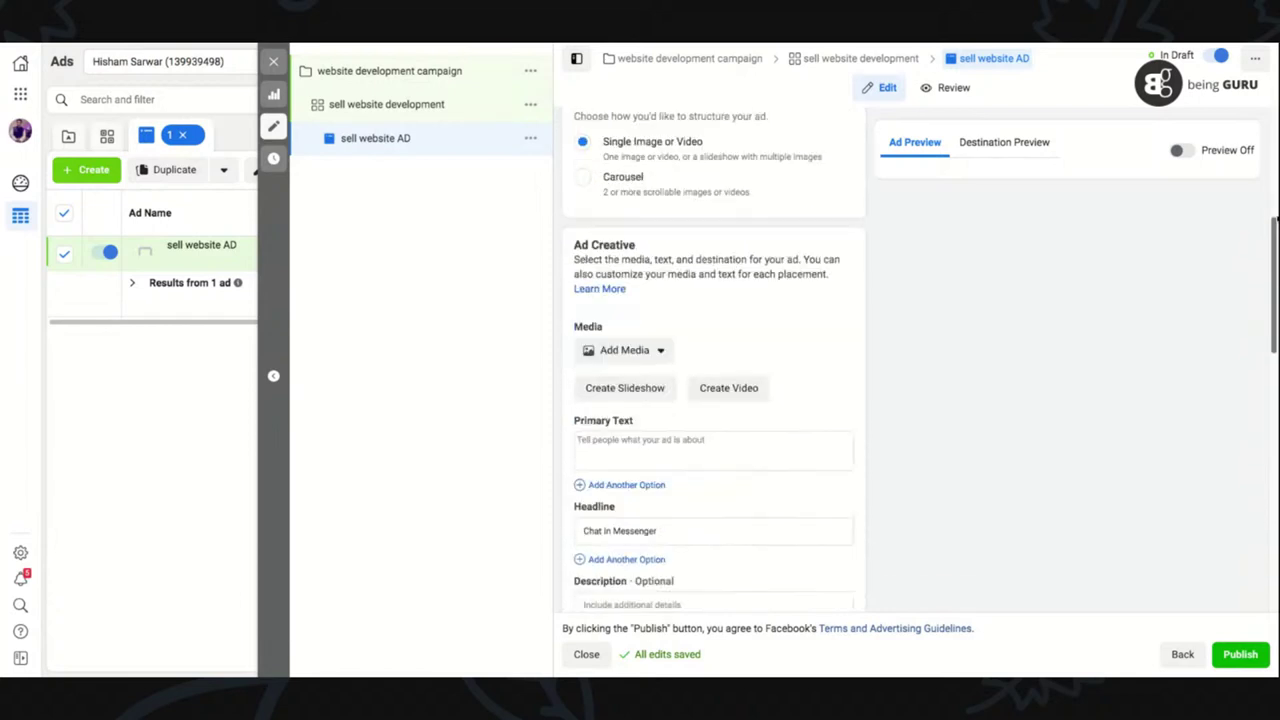
pyautogui.click(631, 343)
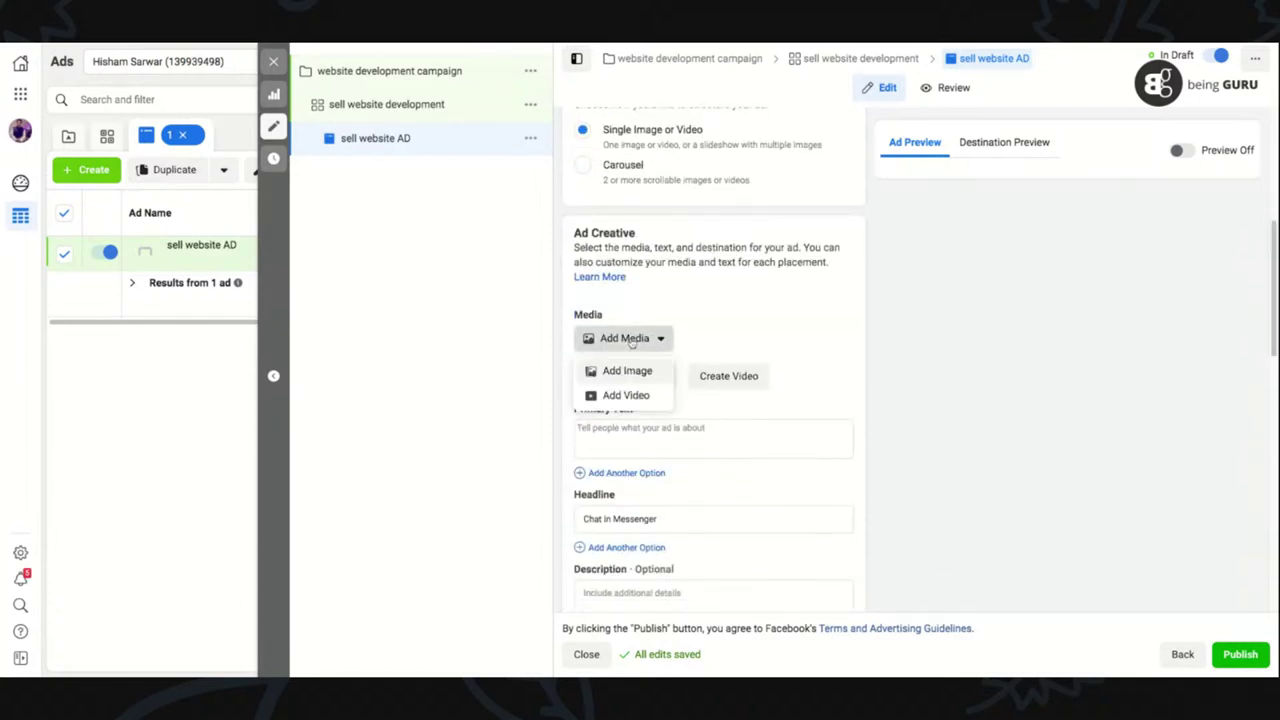
pyautogui.click(625, 373)
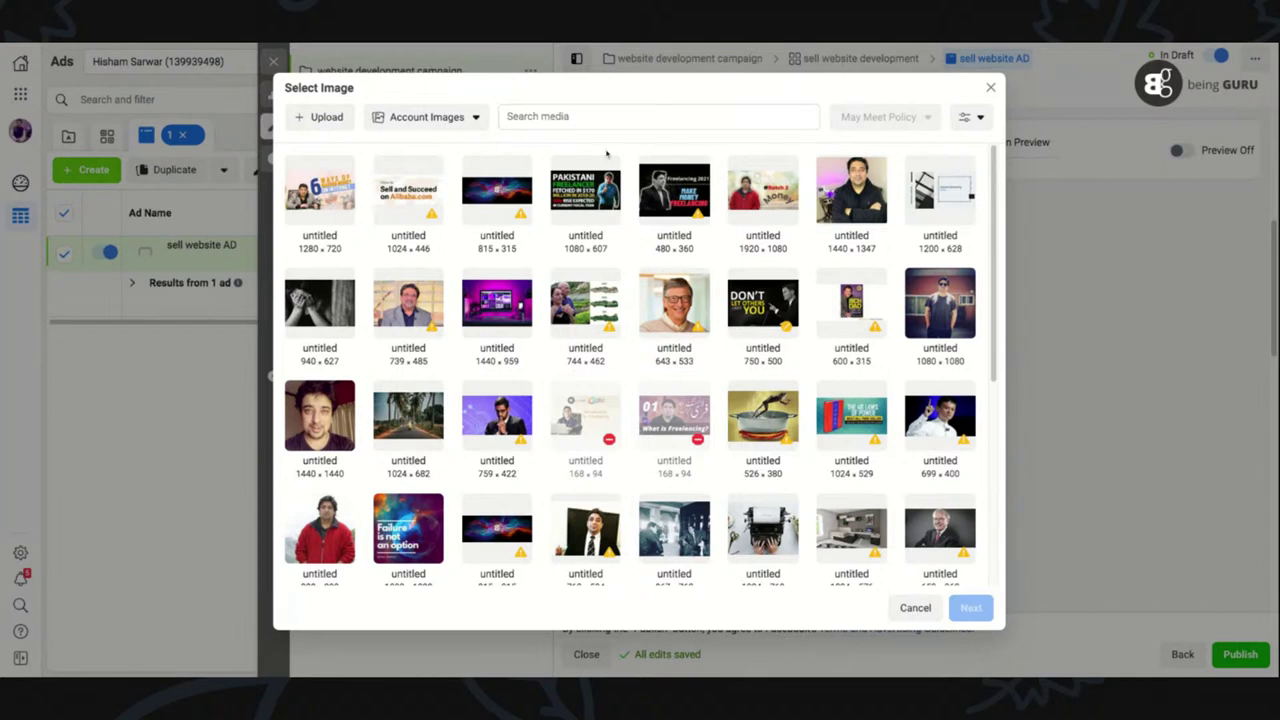
pyautogui.click(323, 120)
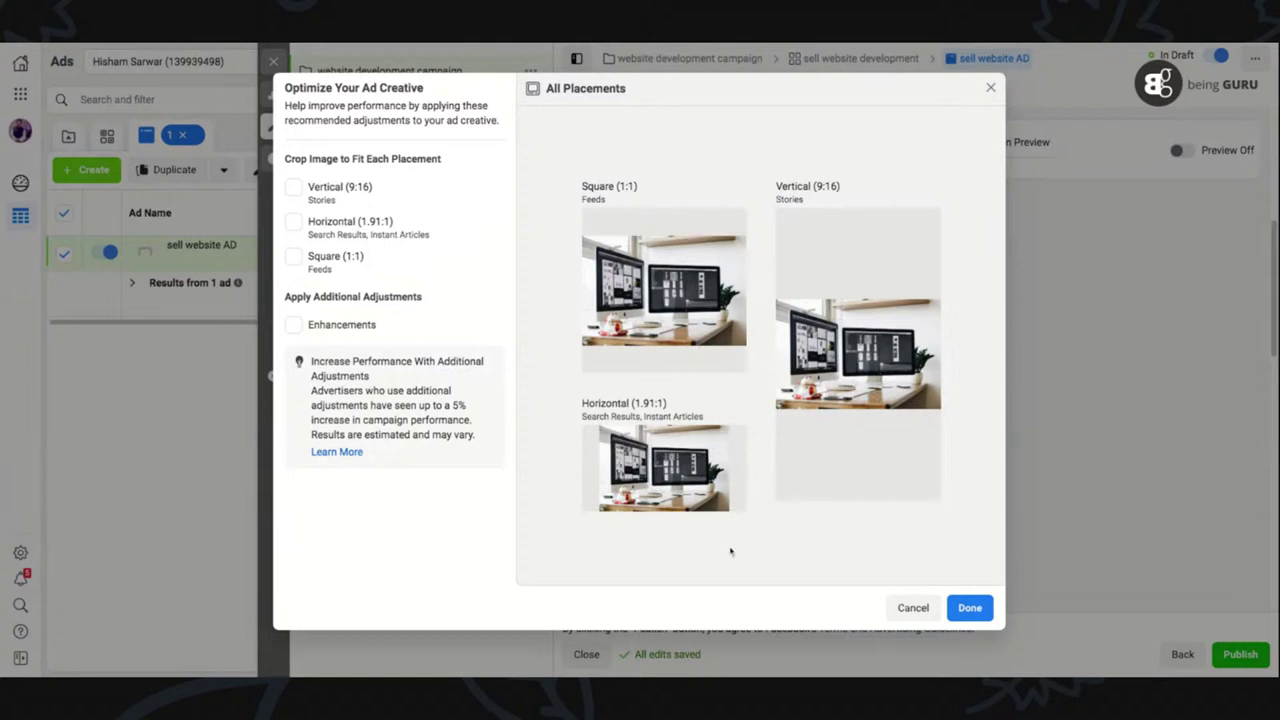
# - Try the square (1:1) and vertical (9:16) crops on the ad image
pyautogui.click(293, 258)
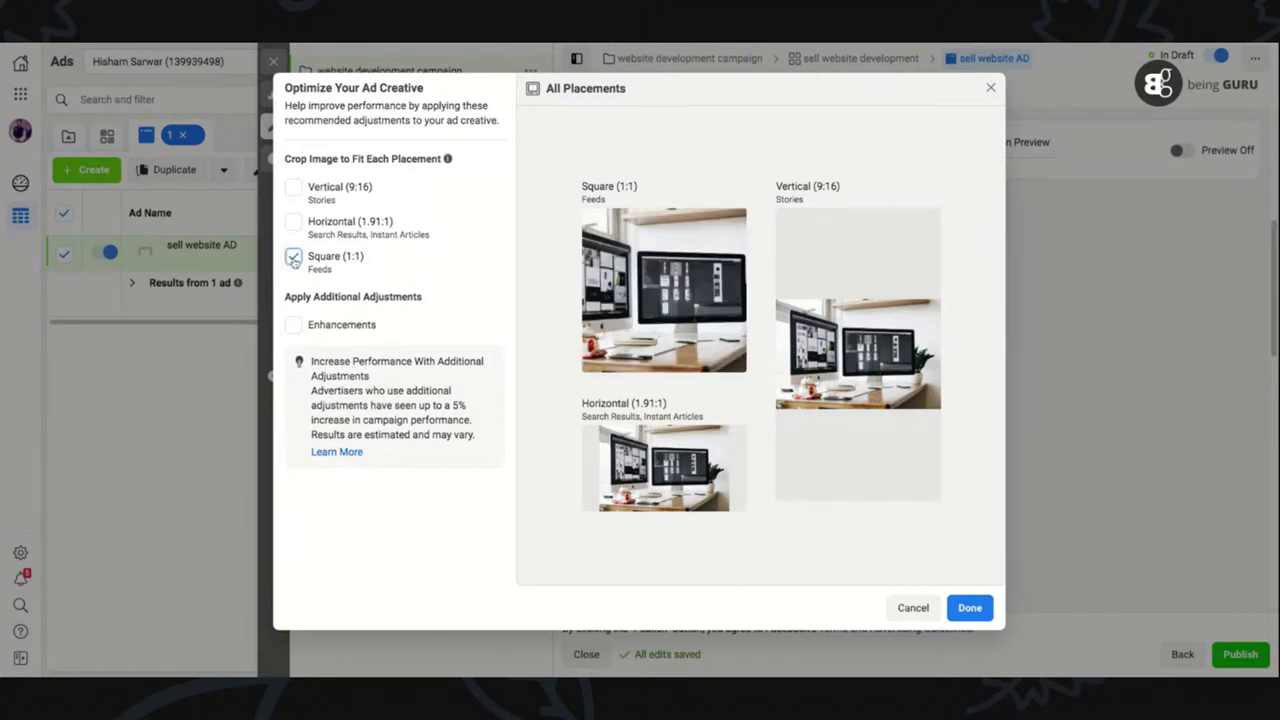
pyautogui.click(293, 257)
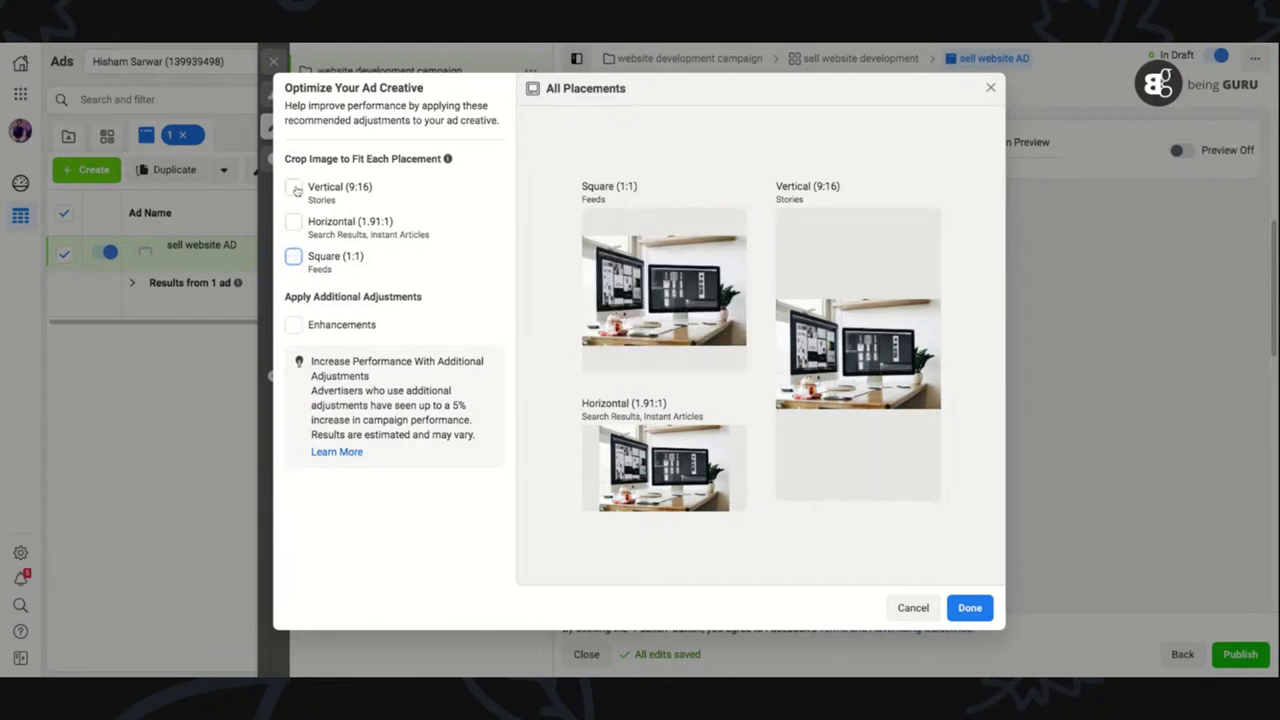
pyautogui.click(294, 188)
pyautogui.click(294, 188)
# - Crop the image to fit the horizontal (1.91:1) placement and apply it to the ad creative
pyautogui.click(294, 223)
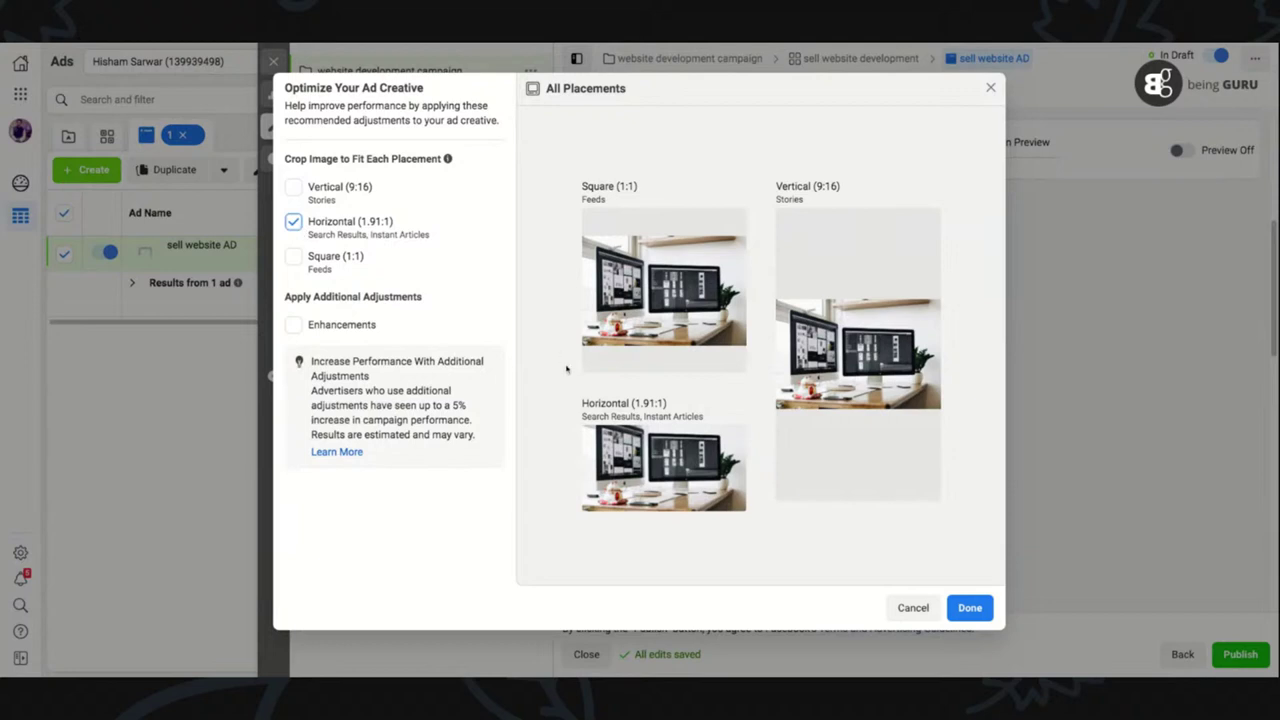
pyautogui.click(966, 608)
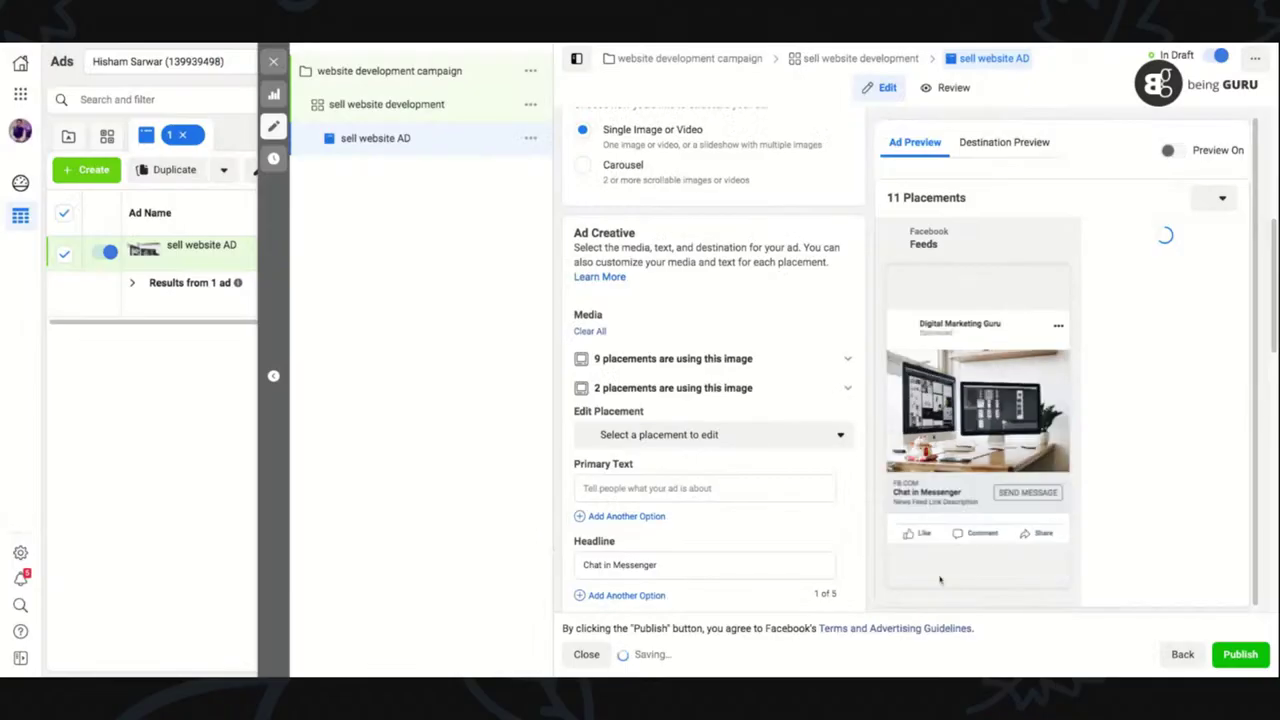
# - Enter "Get your new website today" as the ad's primary text
pyautogui.click(700, 485)
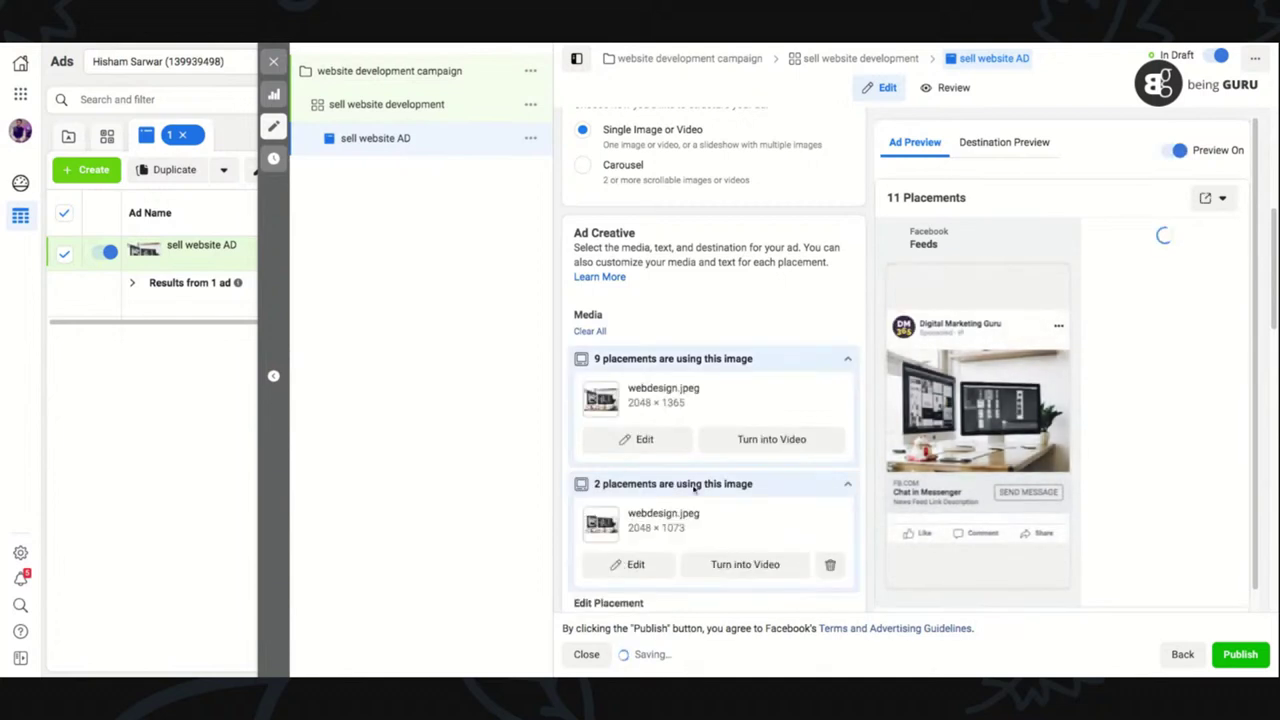
pyautogui.scroll(-2, 710, 400)
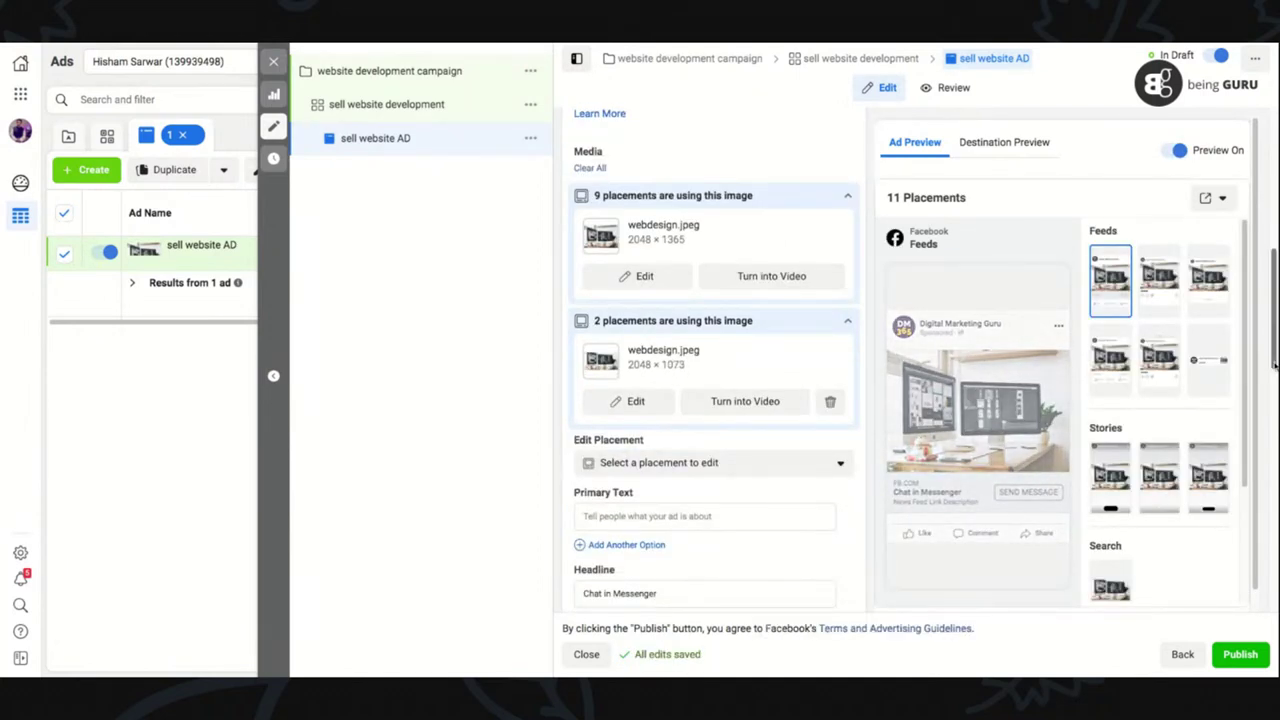
pyautogui.scroll(-2, 1275, 346)
pyautogui.scroll(-1, 1275, 346)
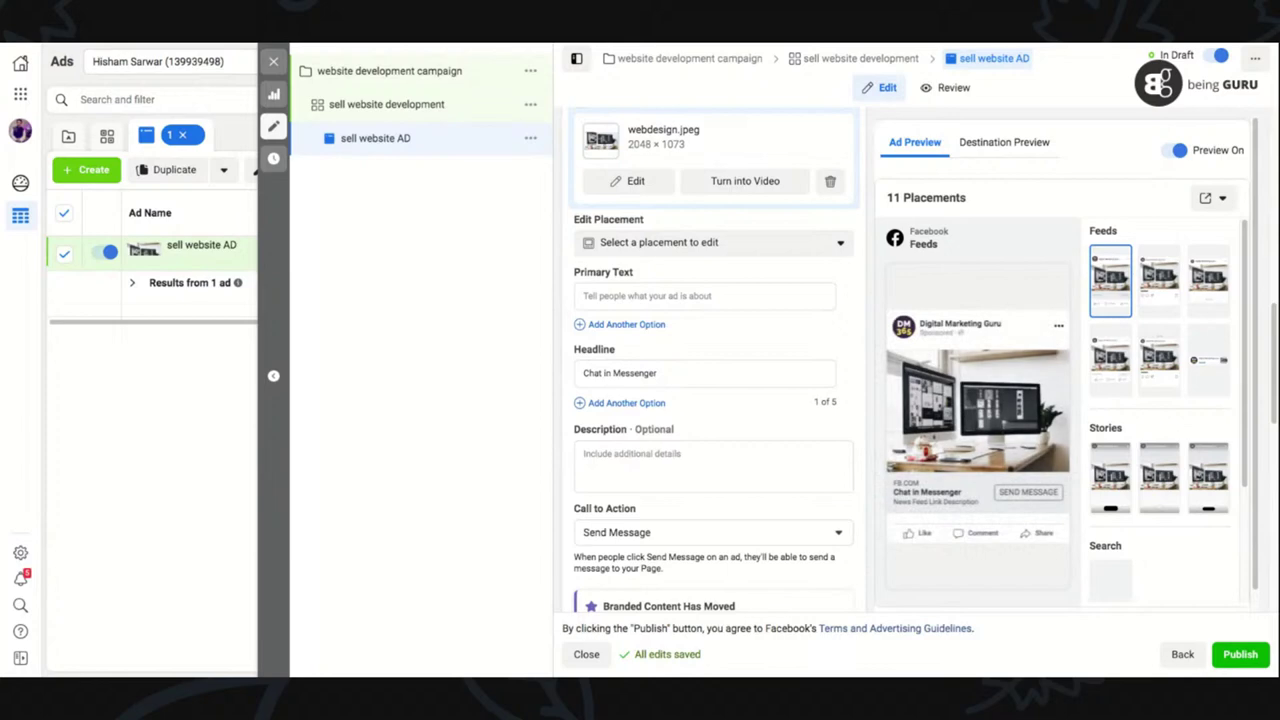
pyautogui.hotkey('ctrl', '+')
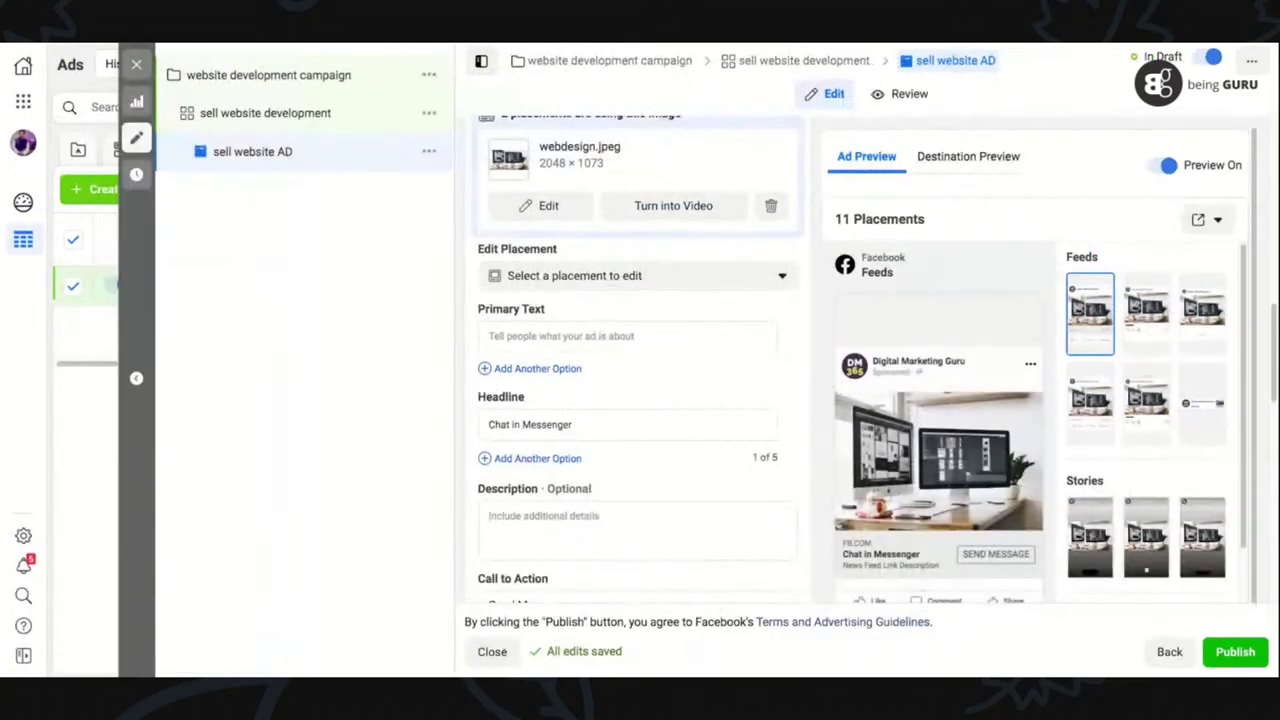
pyautogui.hotkey('ctrl', '+')
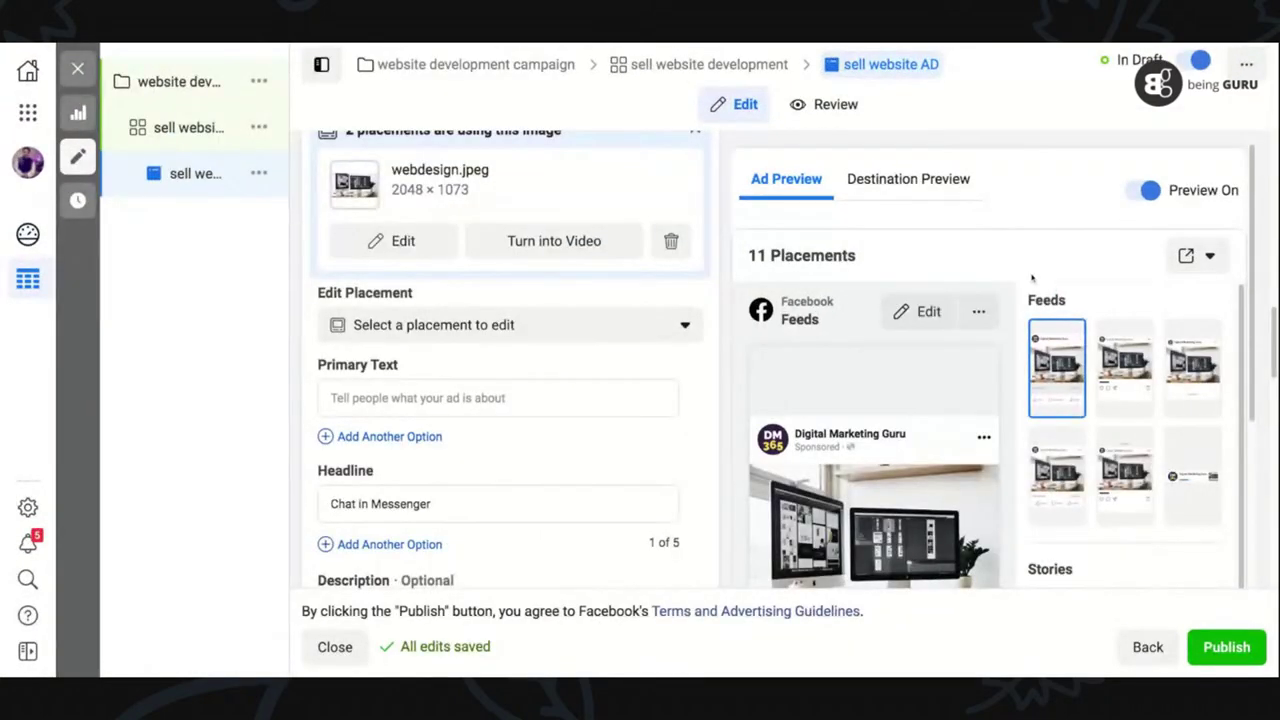
pyautogui.scroll(-3, 1240, 243)
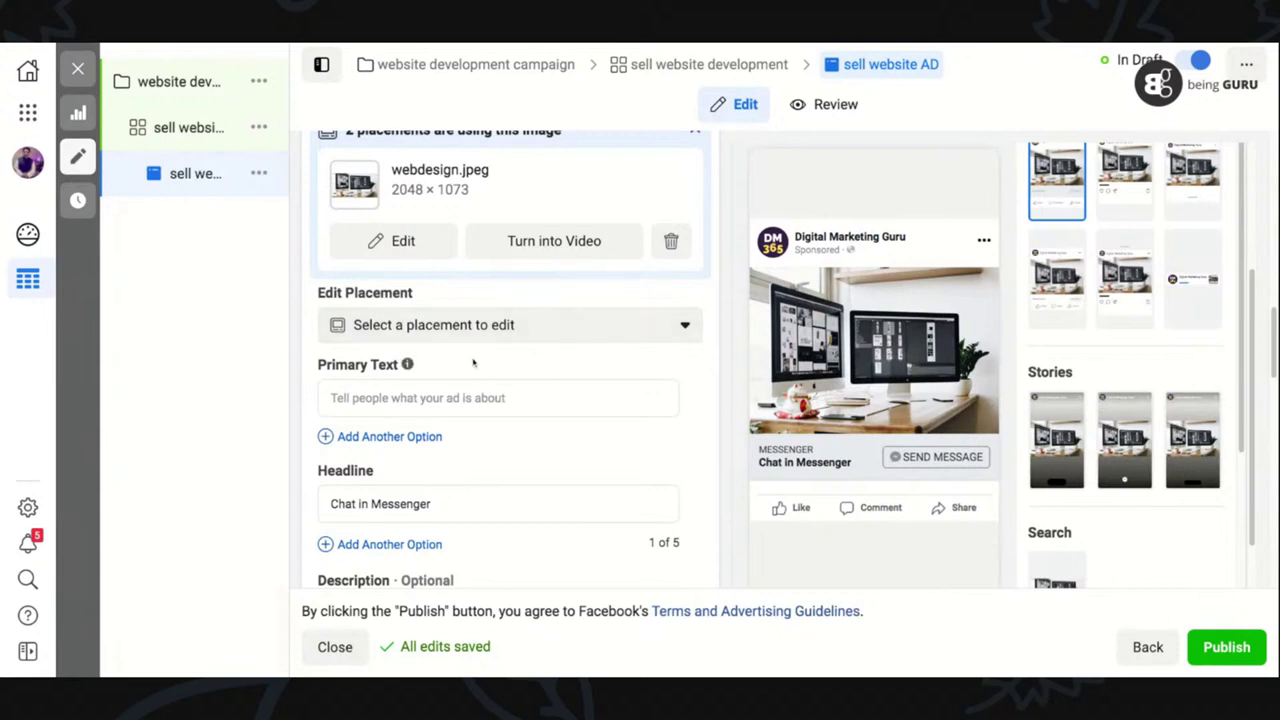
pyautogui.click(420, 400)
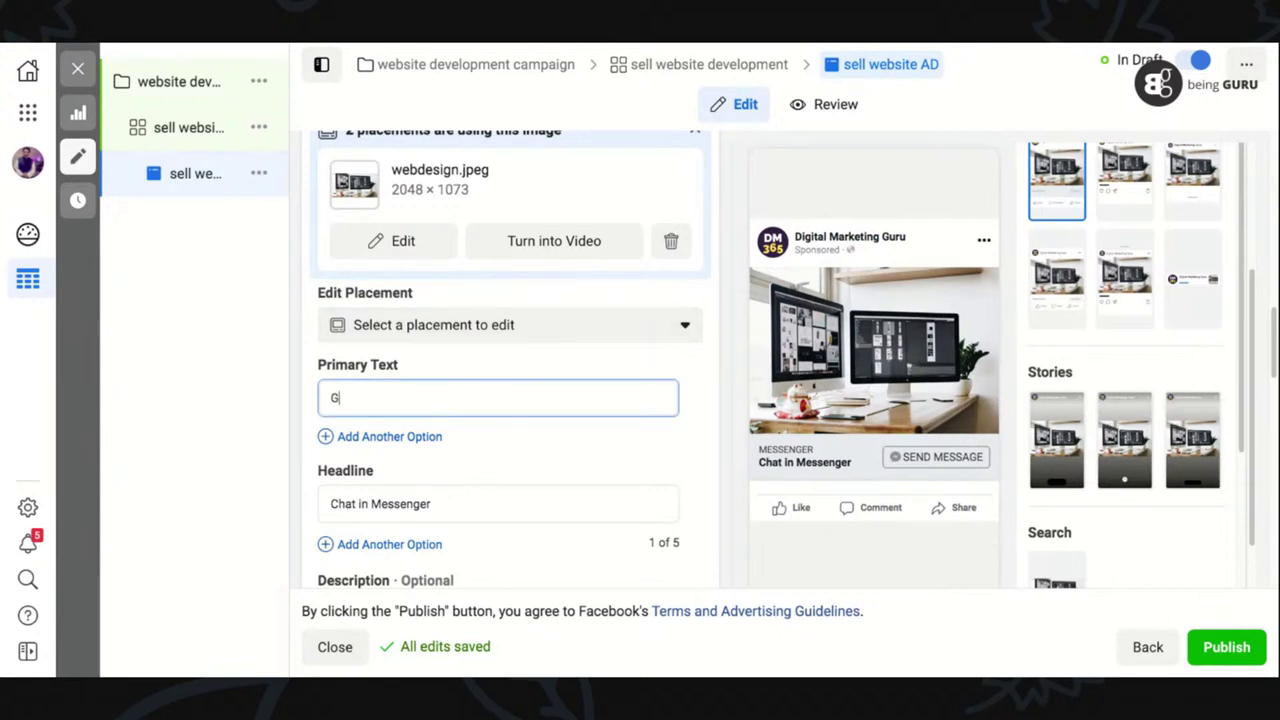
pyautogui.write('Ge')
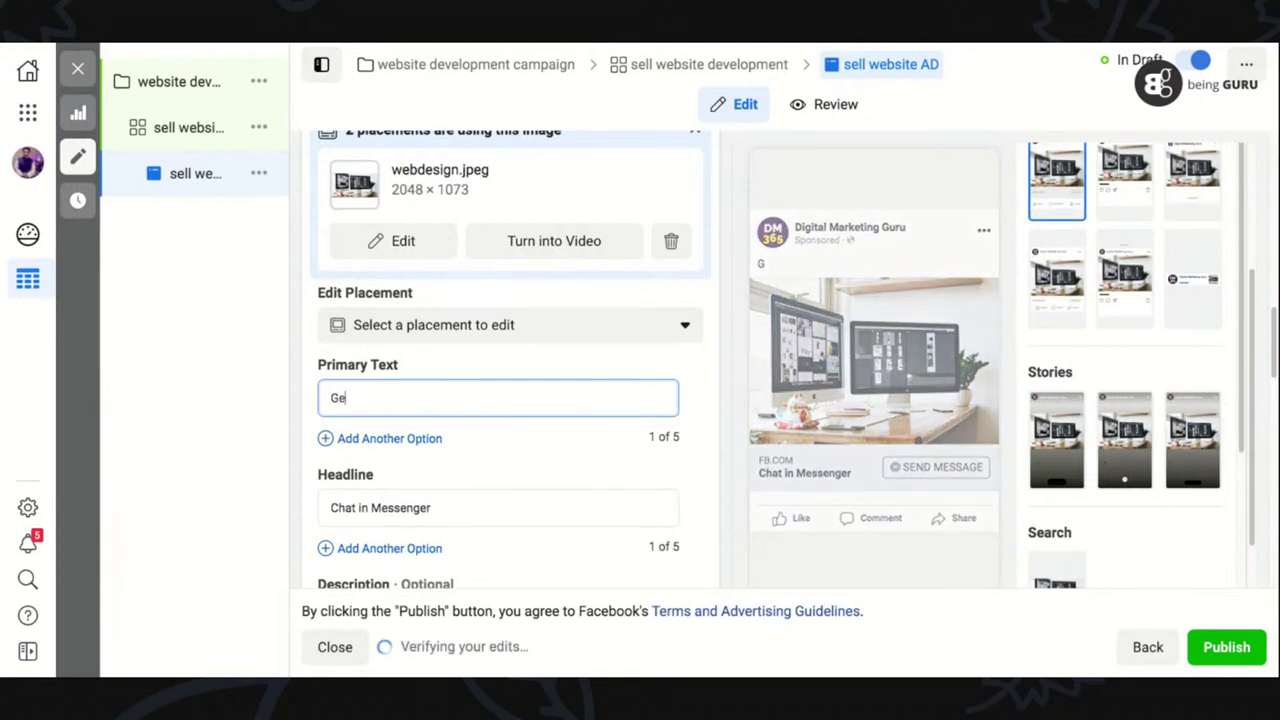
pyautogui.write('t your ner')
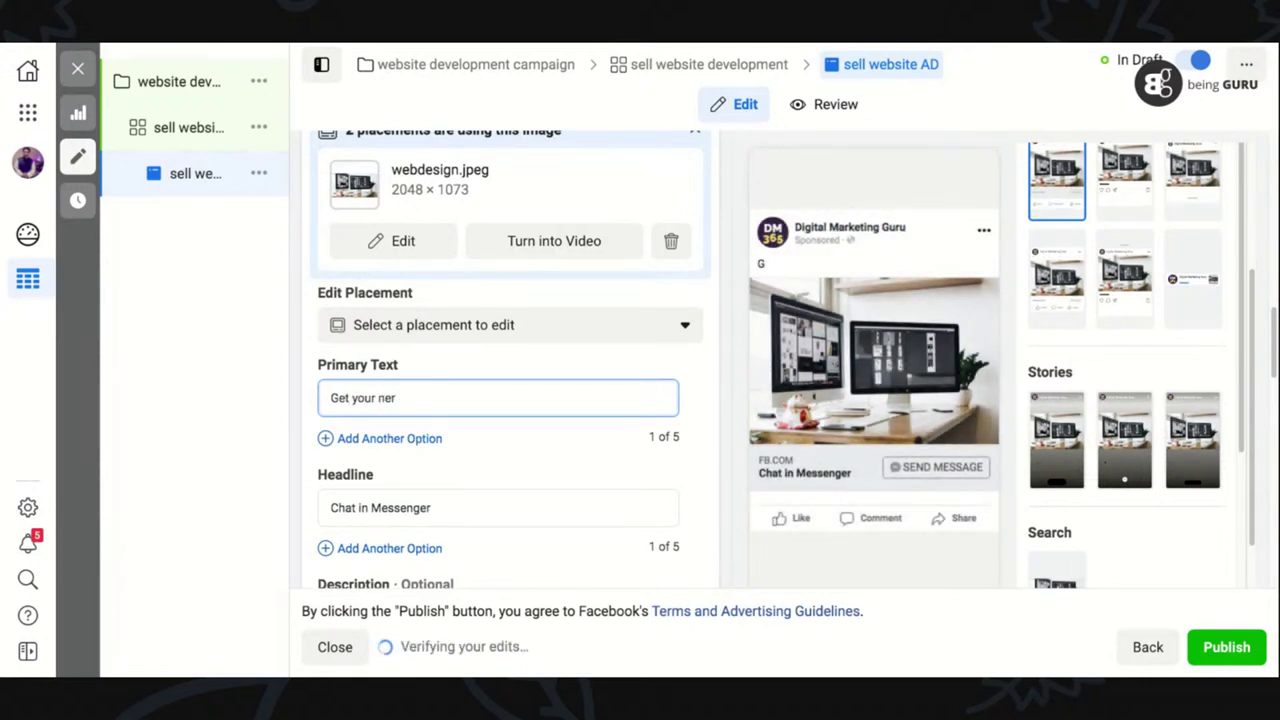
pyautogui.press('BackSpace')
pyautogui.write('w')
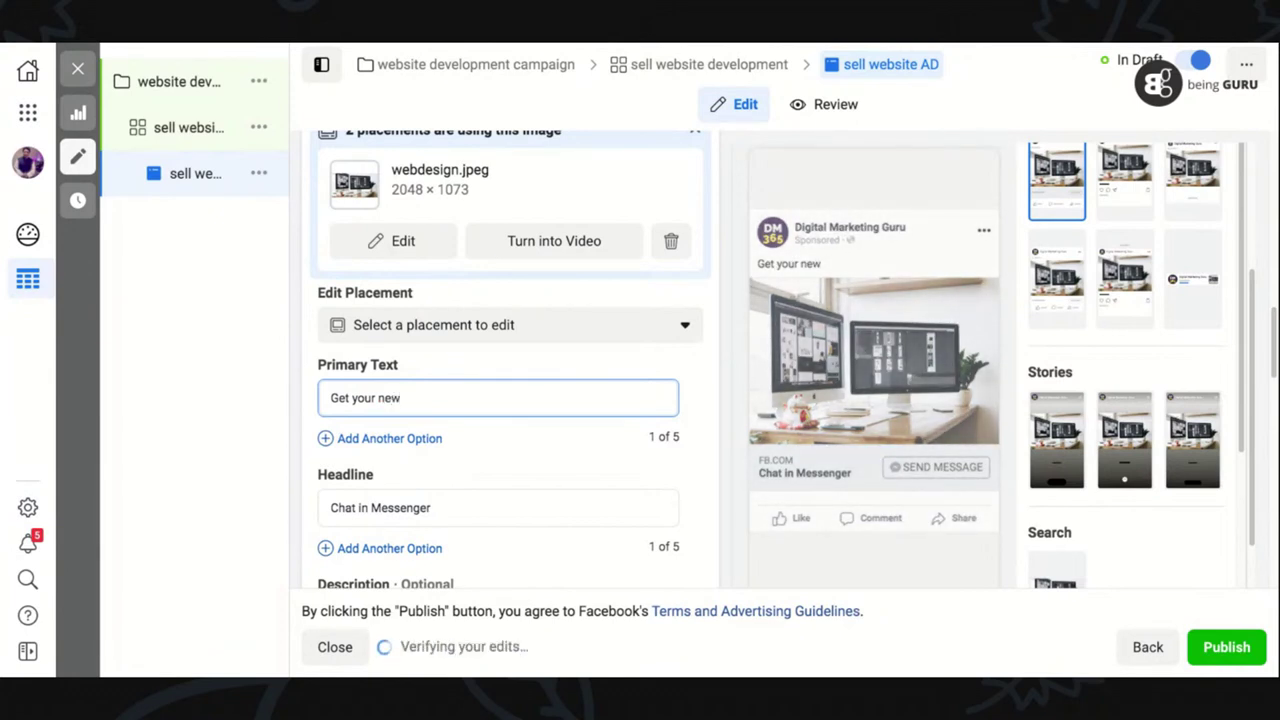
pyautogui.write(' website')
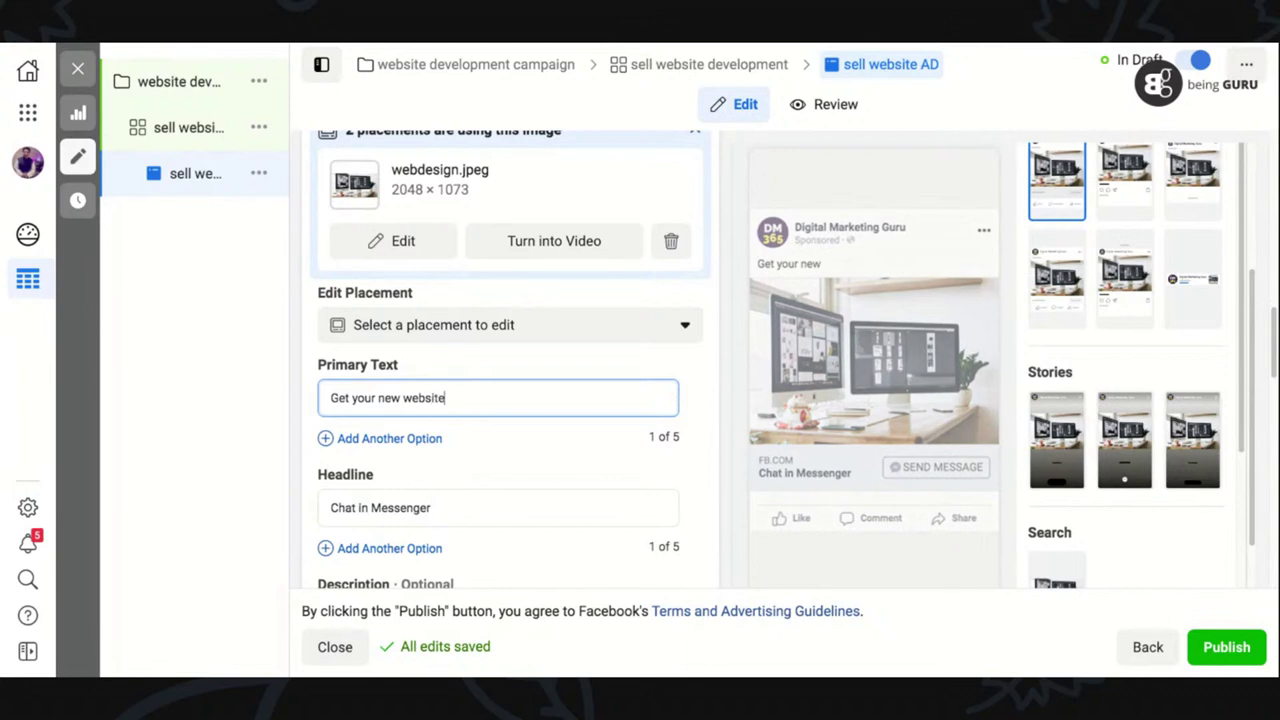
pyautogui.write(' today')
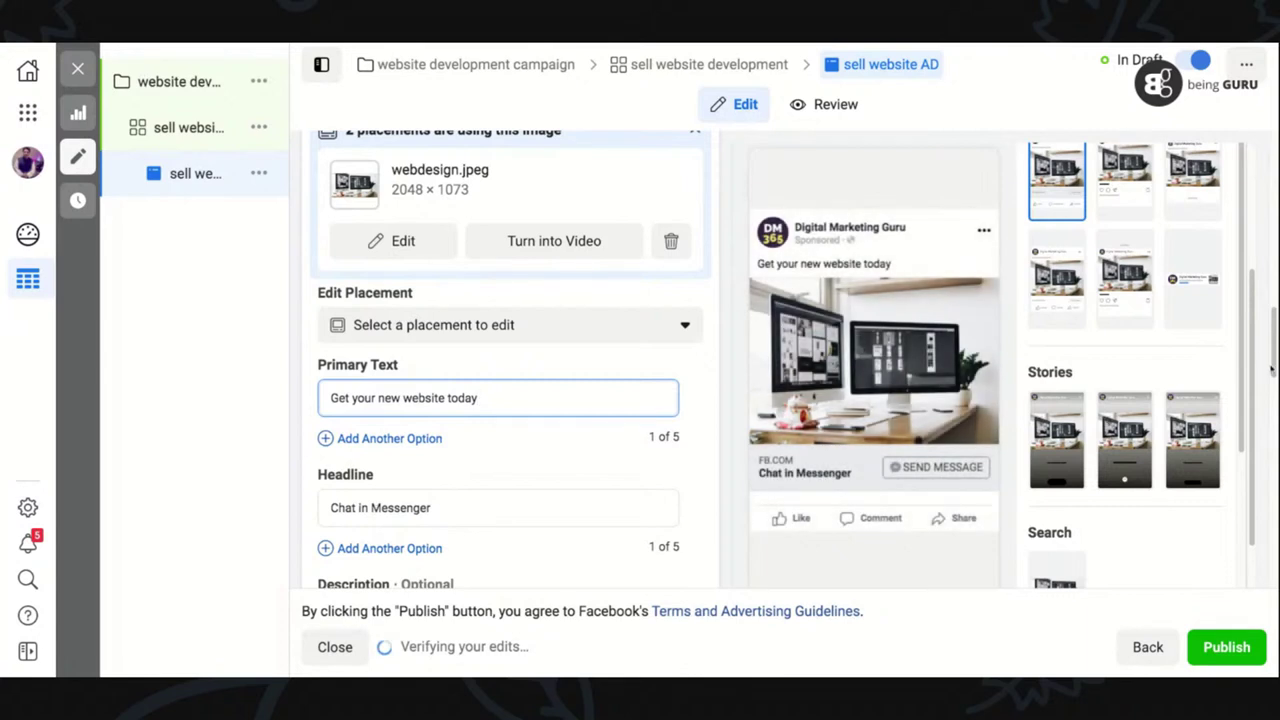
# - Paste the prepared offer text beginning 'Get your "New/Redesigned" eCommerce/shopping website today' into the ad's description
pyautogui.scroll(-1, 1255, 352)
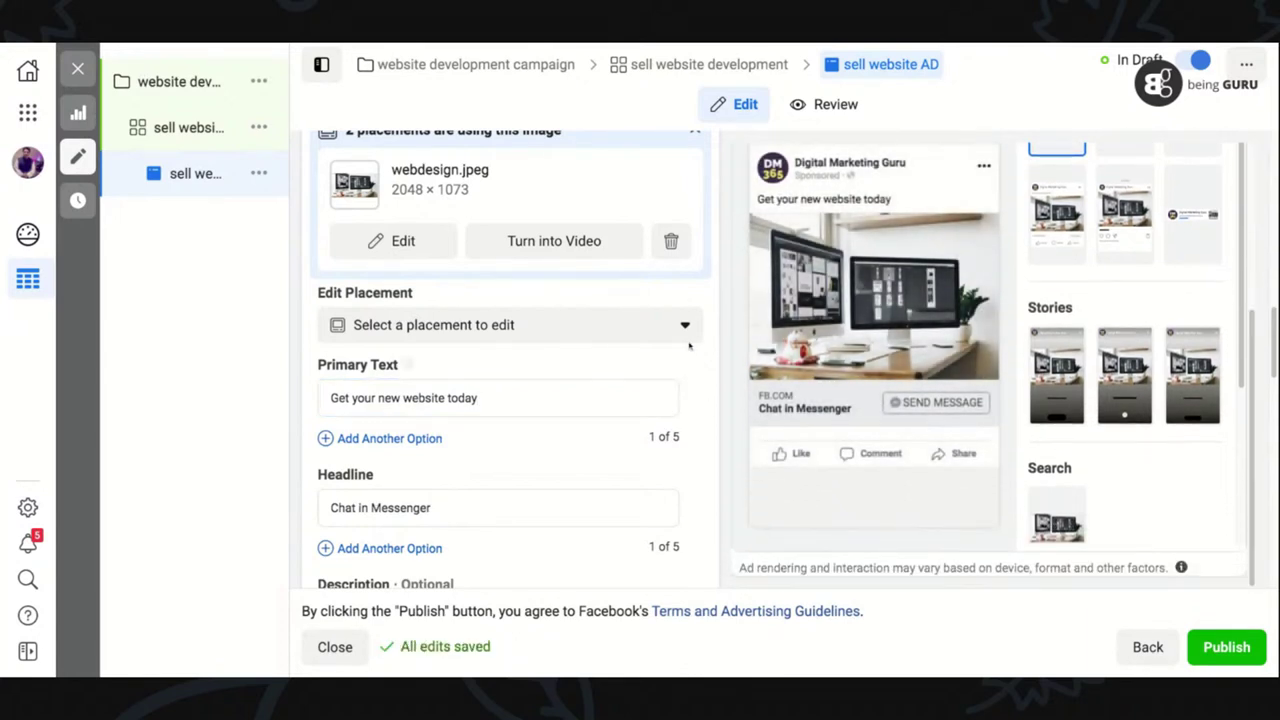
pyautogui.scroll(-2, 1240, 338)
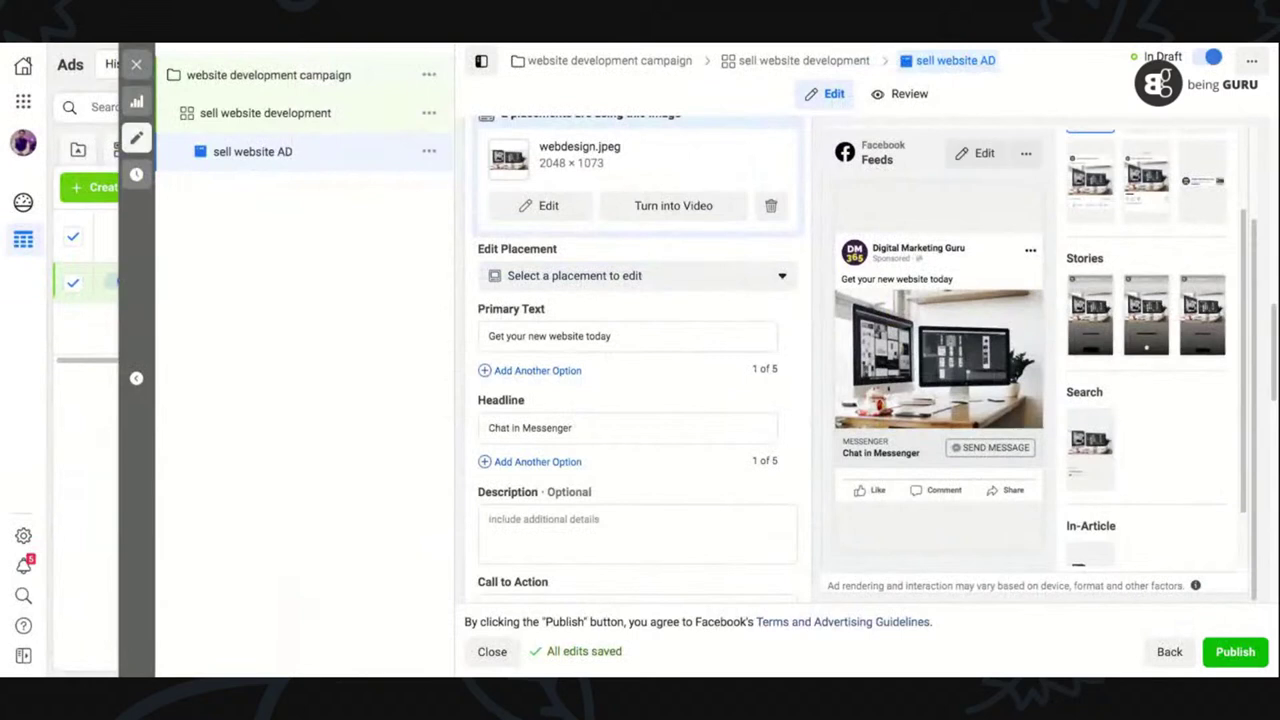
pyautogui.click(523, 519)
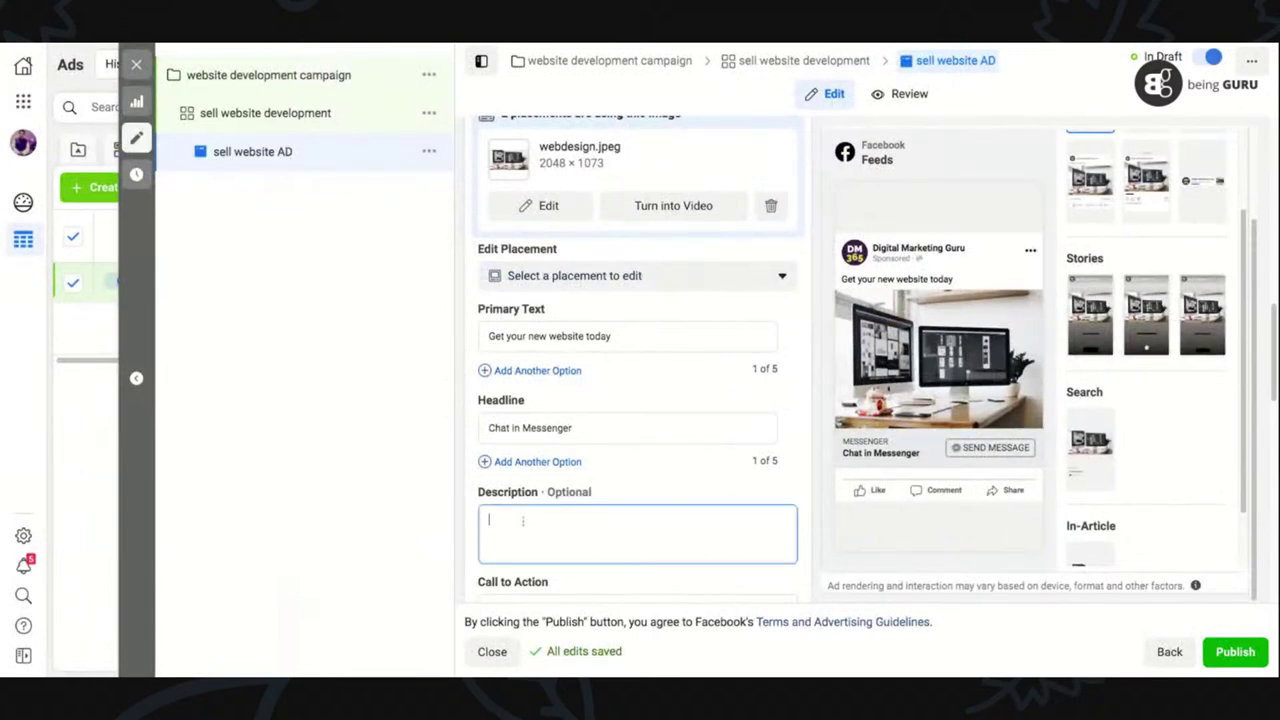
pyautogui.hotkey('ctrl', 'v')
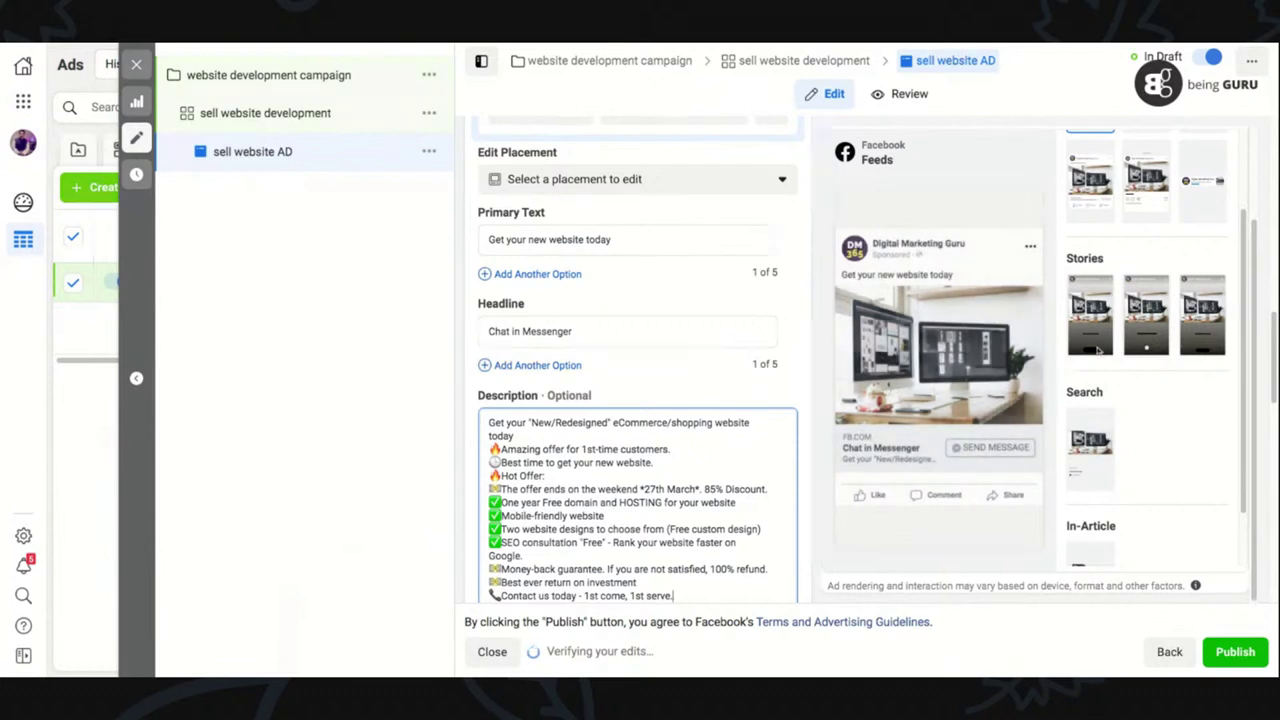
pyautogui.moveTo(963, 320)
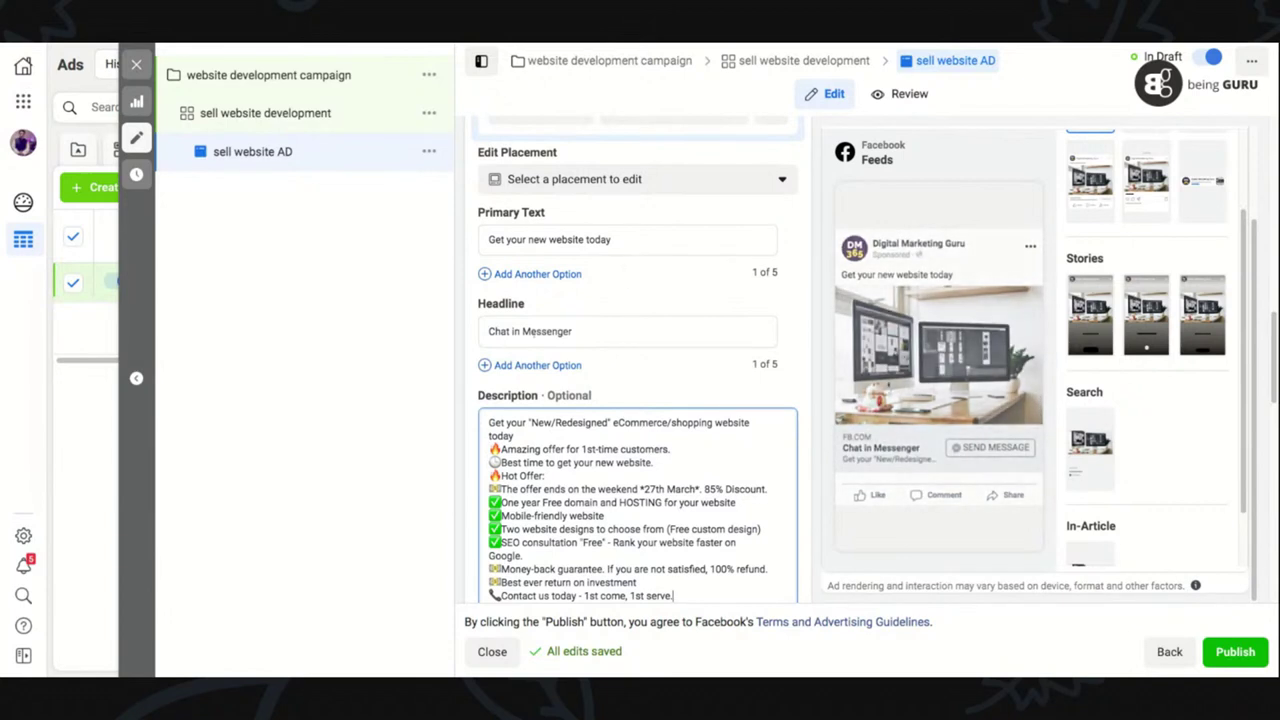
# - Replace the ad's headline with "Contact Us Today"
pyautogui.hotkey('shift', 'Tab')
pyautogui.hotkey('shift', 'Tab')
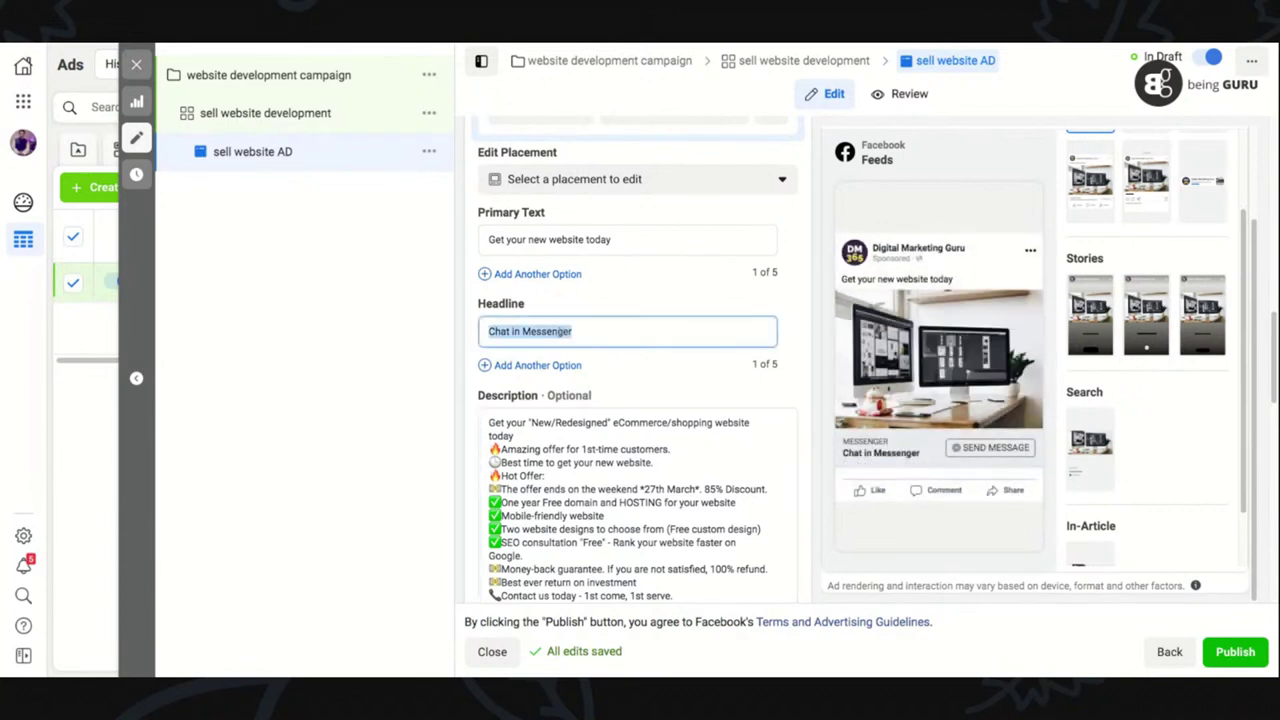
pyautogui.write('Contact Us Today')
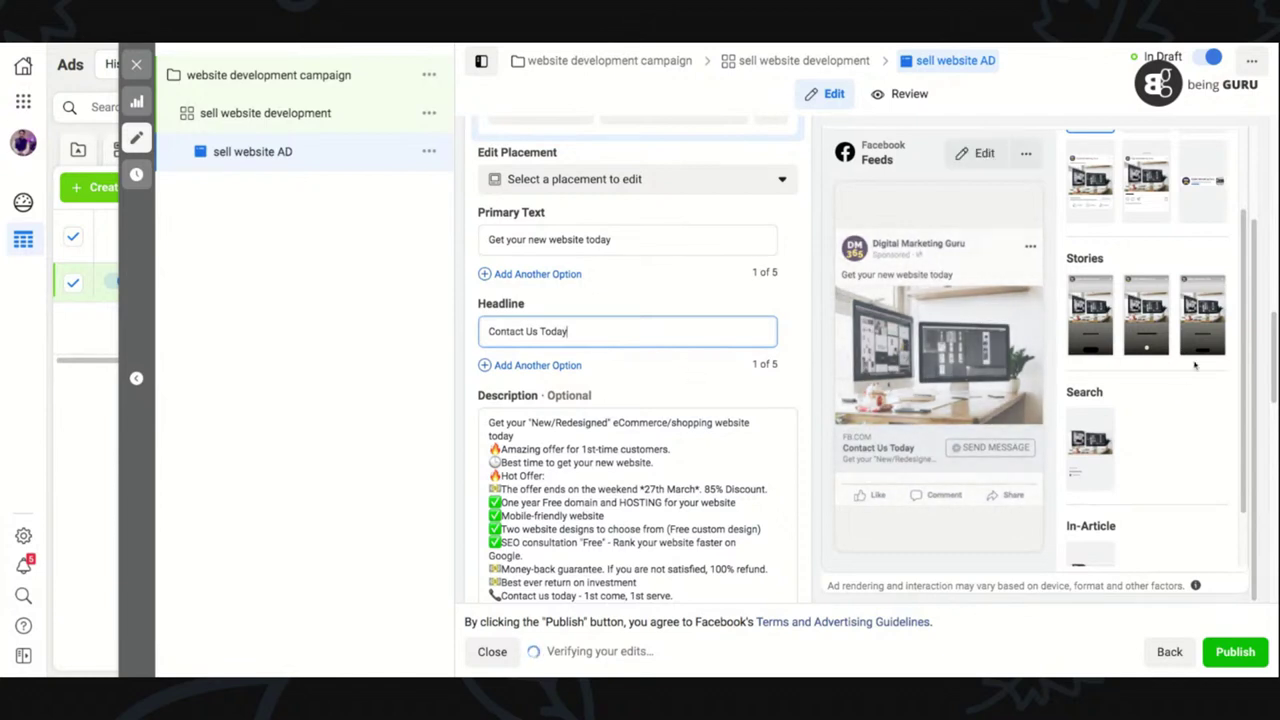
# - Extend the primary text to read "Get your new website today. Limited time only"
pyautogui.click(641, 240)
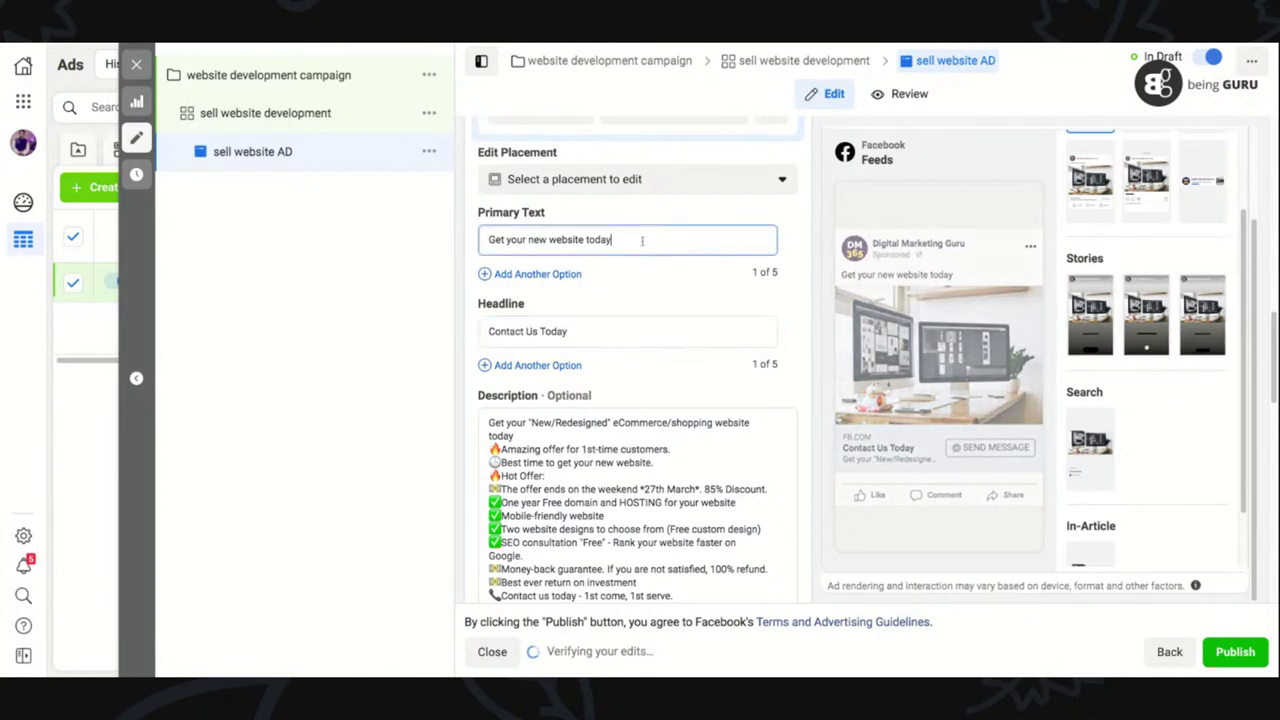
pyautogui.write('.')
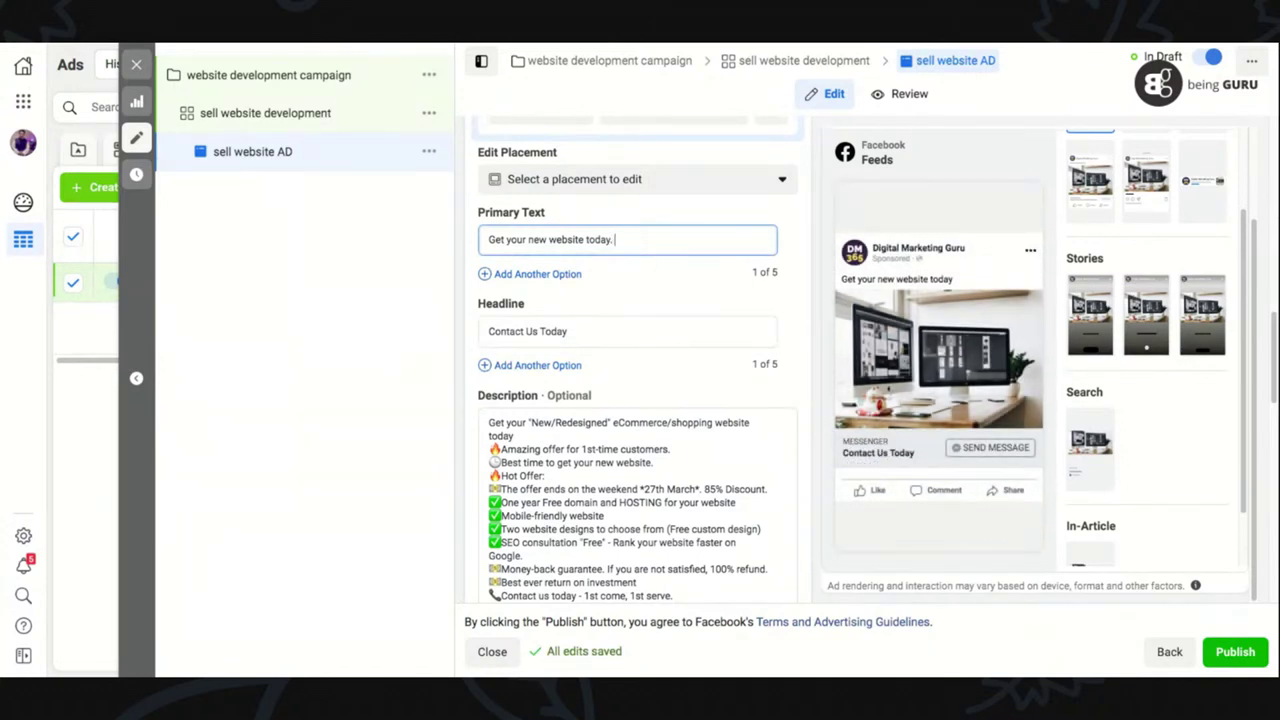
pyautogui.write(' A')
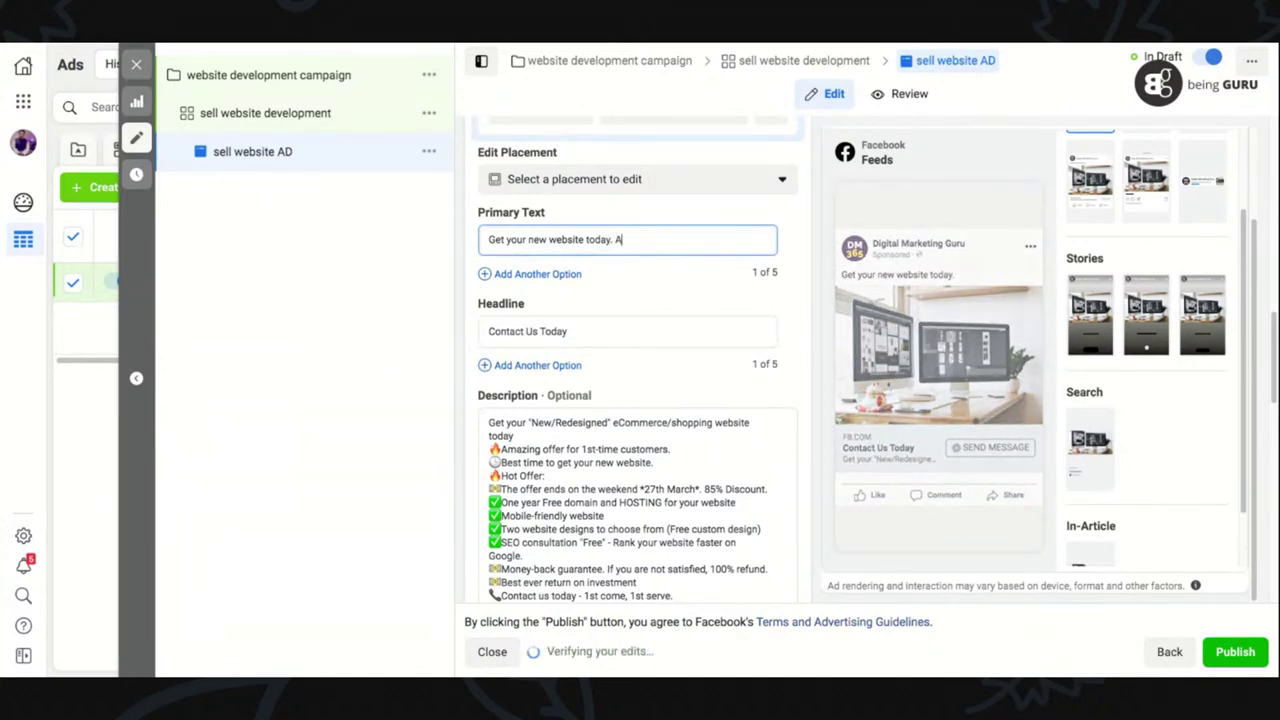
pyautogui.press('BackSpace')
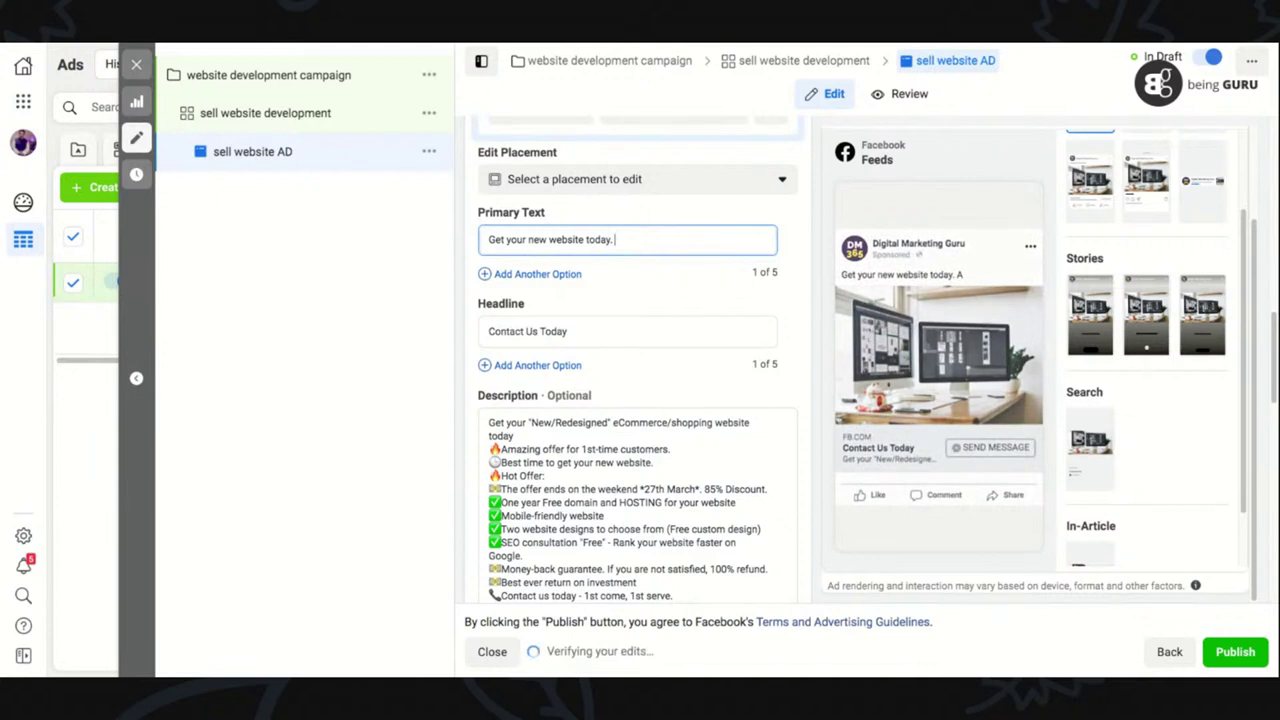
pyautogui.write('Limited time only')
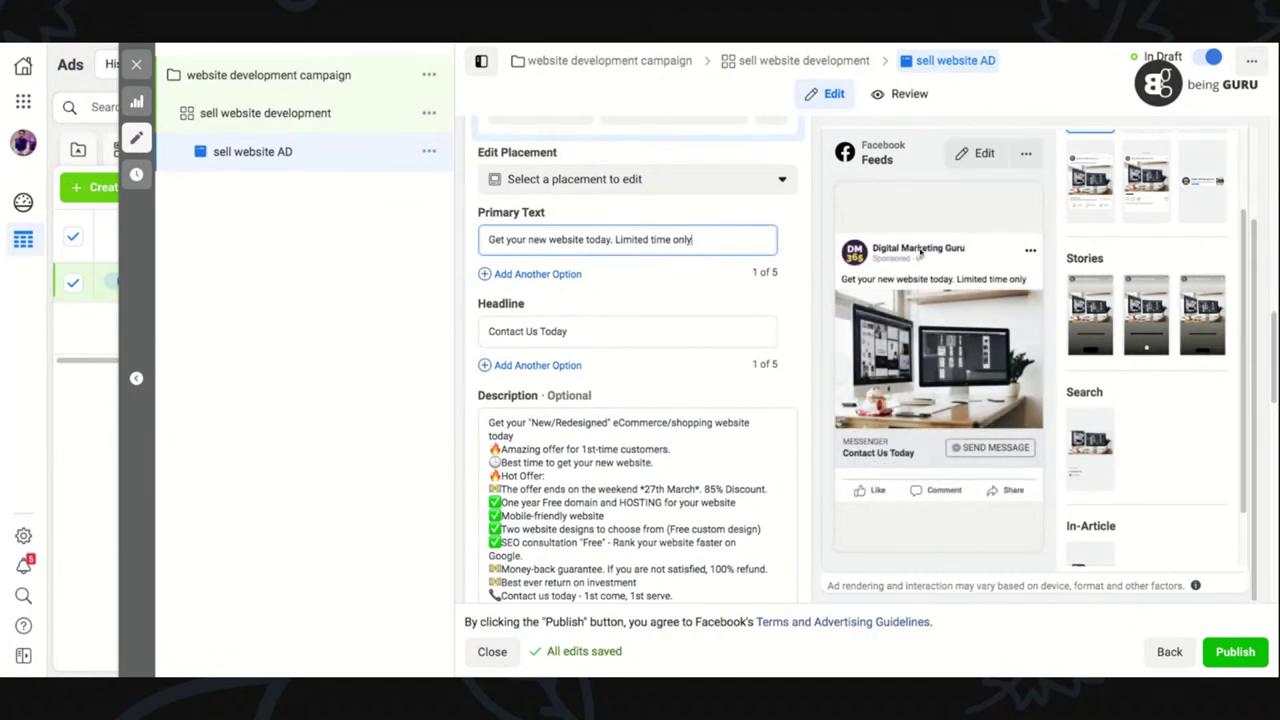
# - Review the ad's message template options and its tracking settings
pyautogui.moveTo(1273, 365); pyautogui.dragTo(1273, 506)
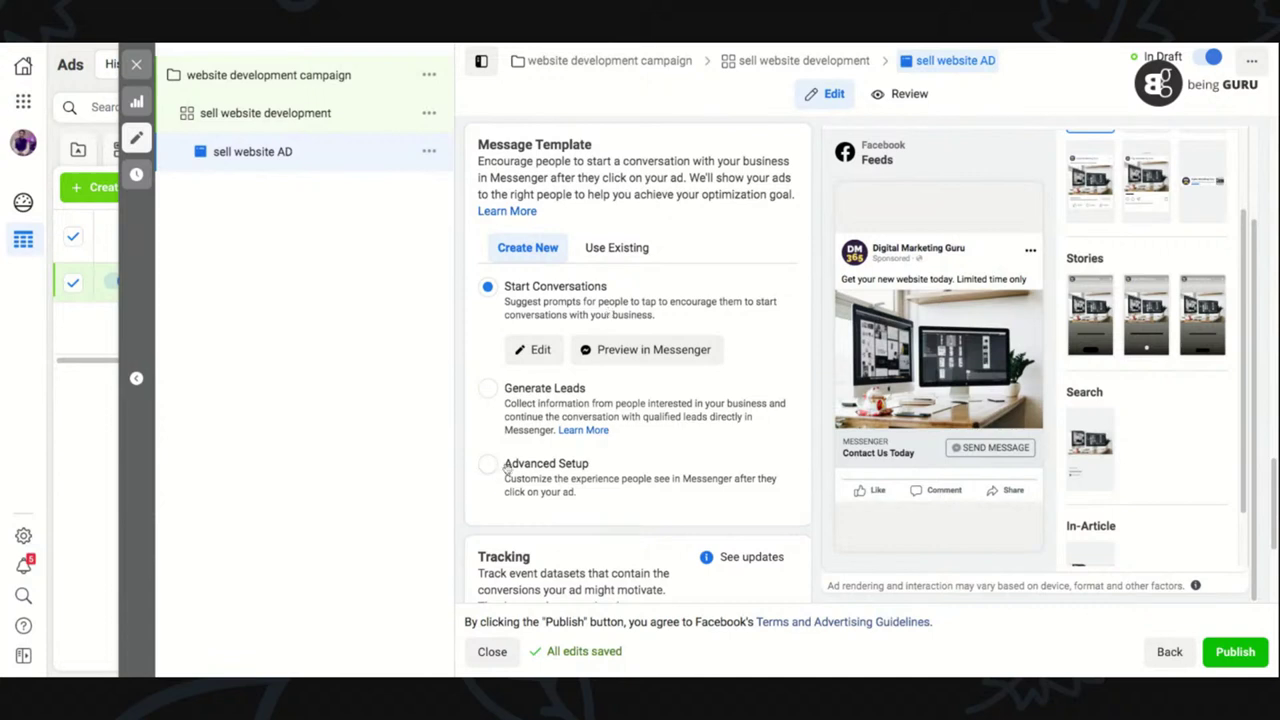
pyautogui.scroll(-5, 1274, 517)
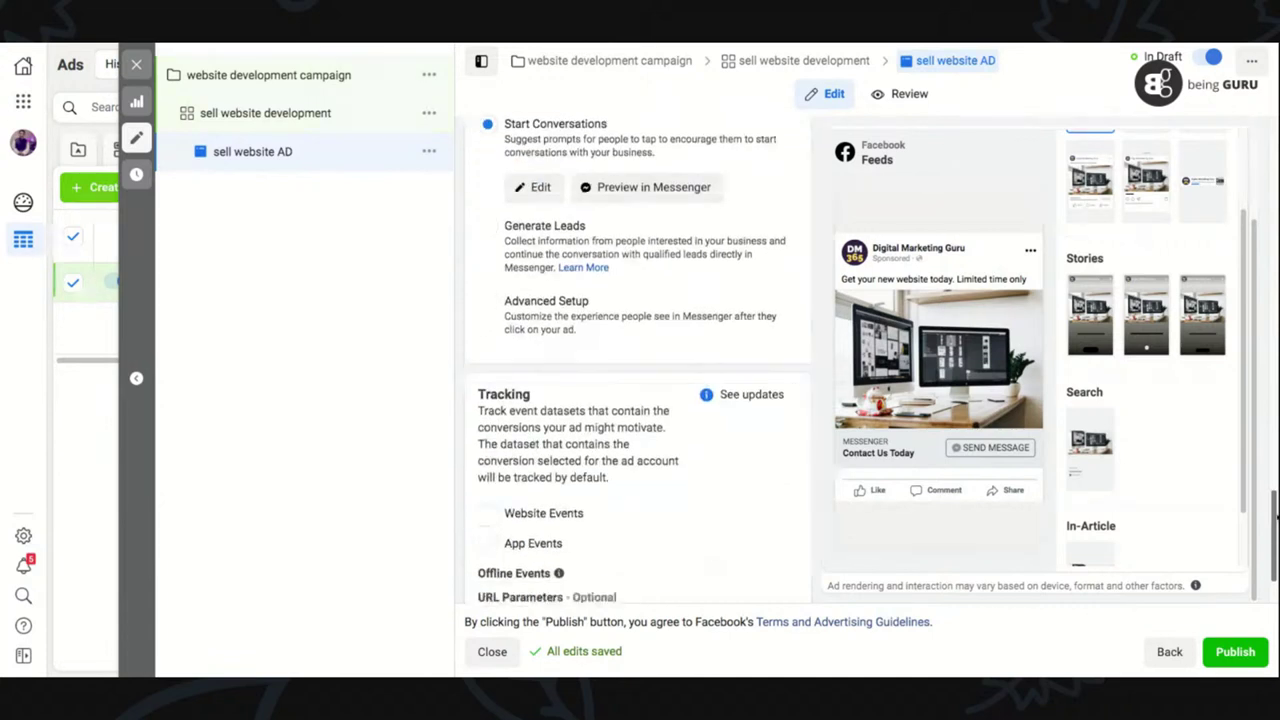
pyautogui.scroll(-1, 1274, 517)
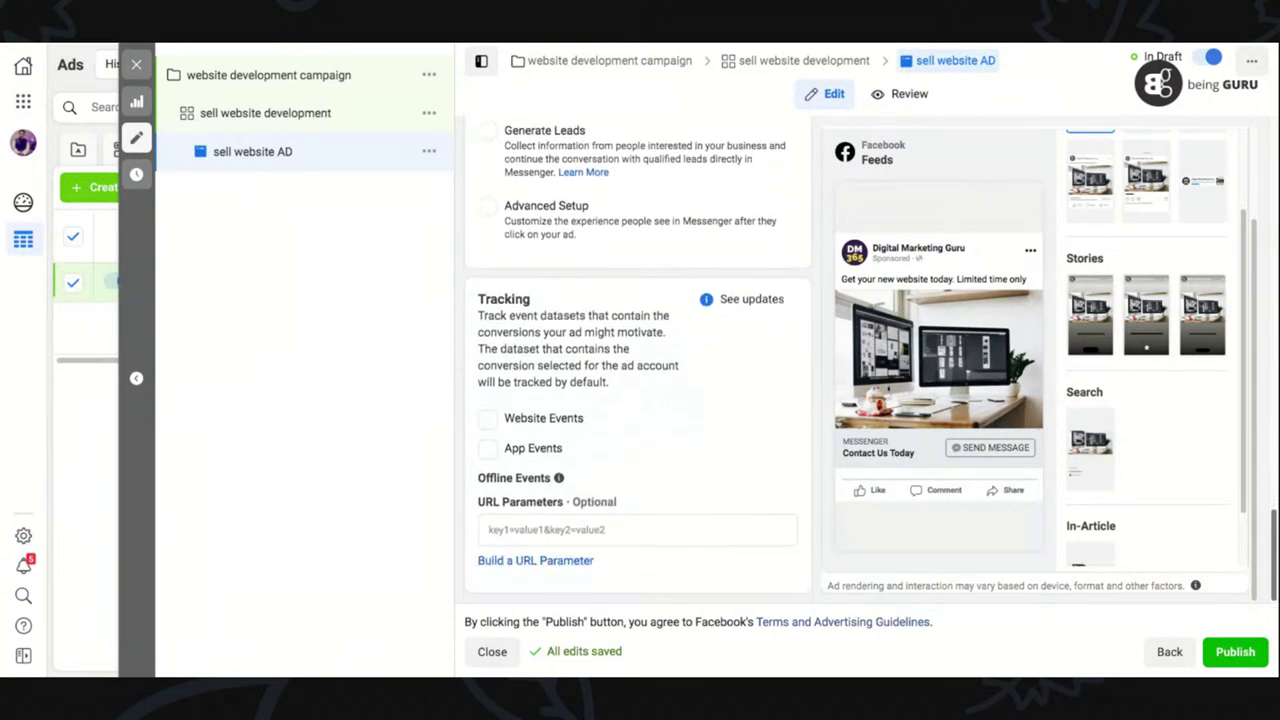
# - Publish the website development campaign with its ad set and ad, and dismiss the publishing notice
pyautogui.click(1244, 655)
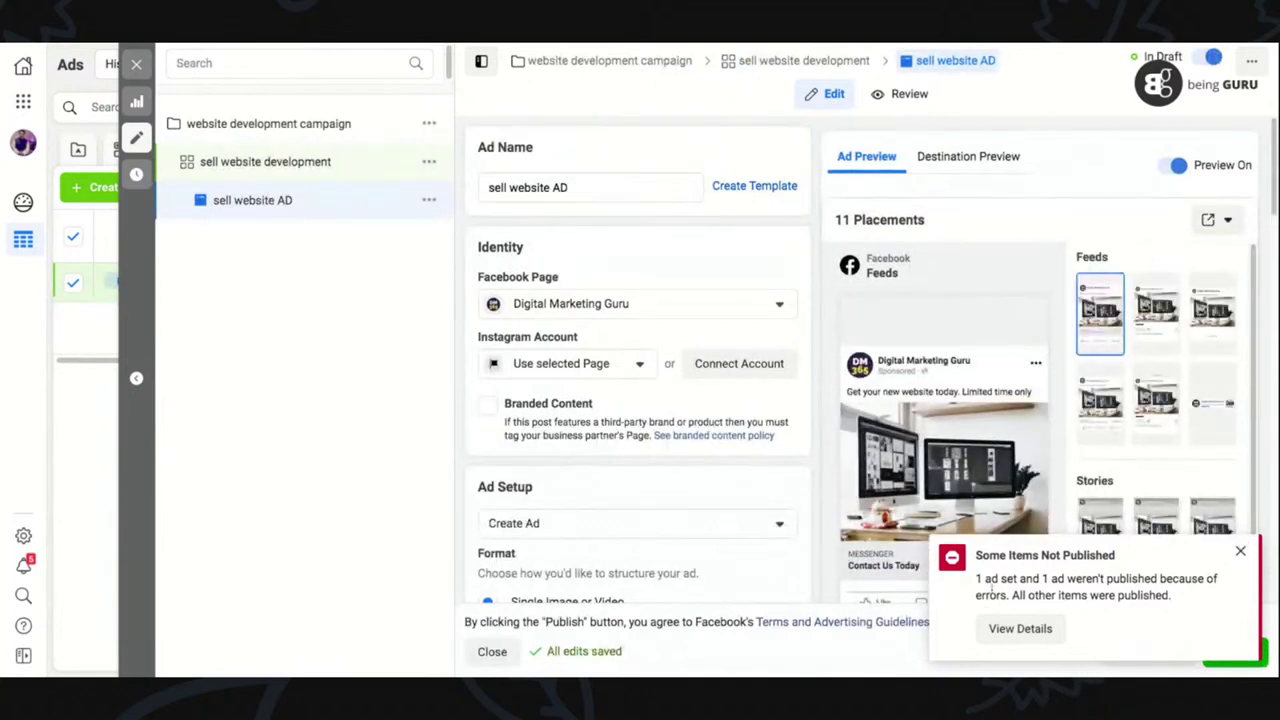
pyautogui.moveTo(988, 584); pyautogui.dragTo(1140, 596)
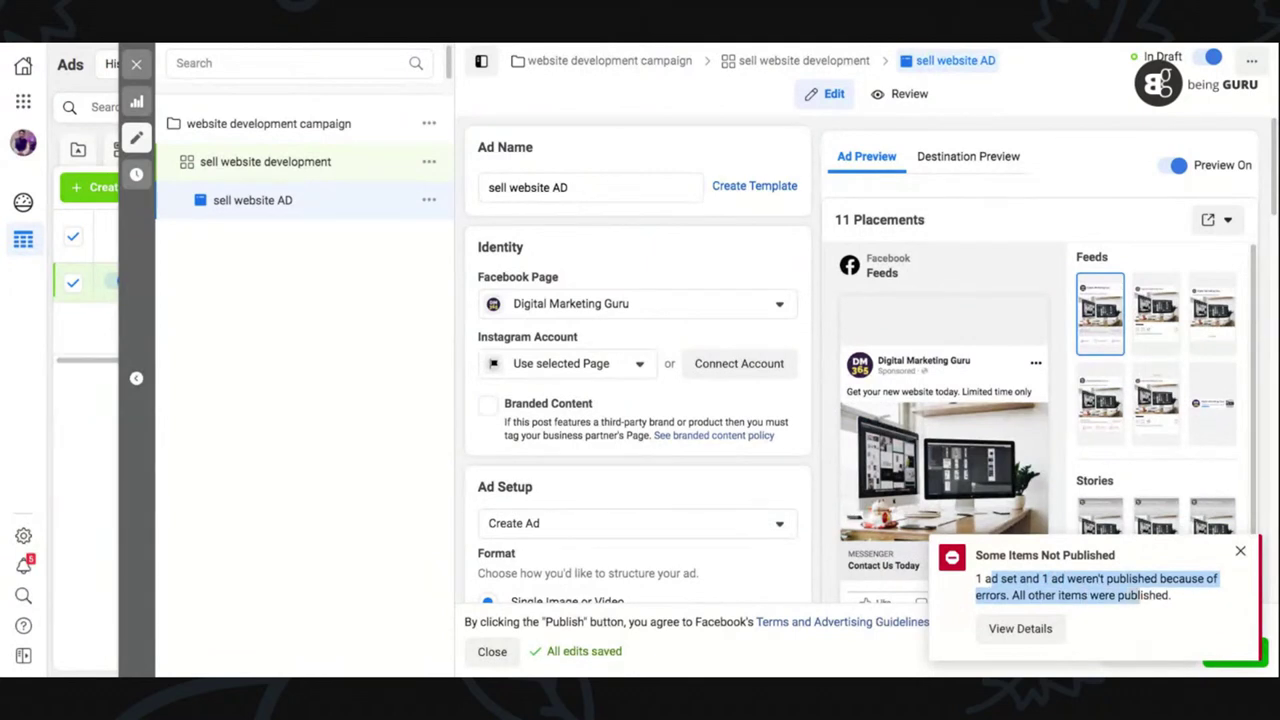
pyautogui.click(1240, 551)
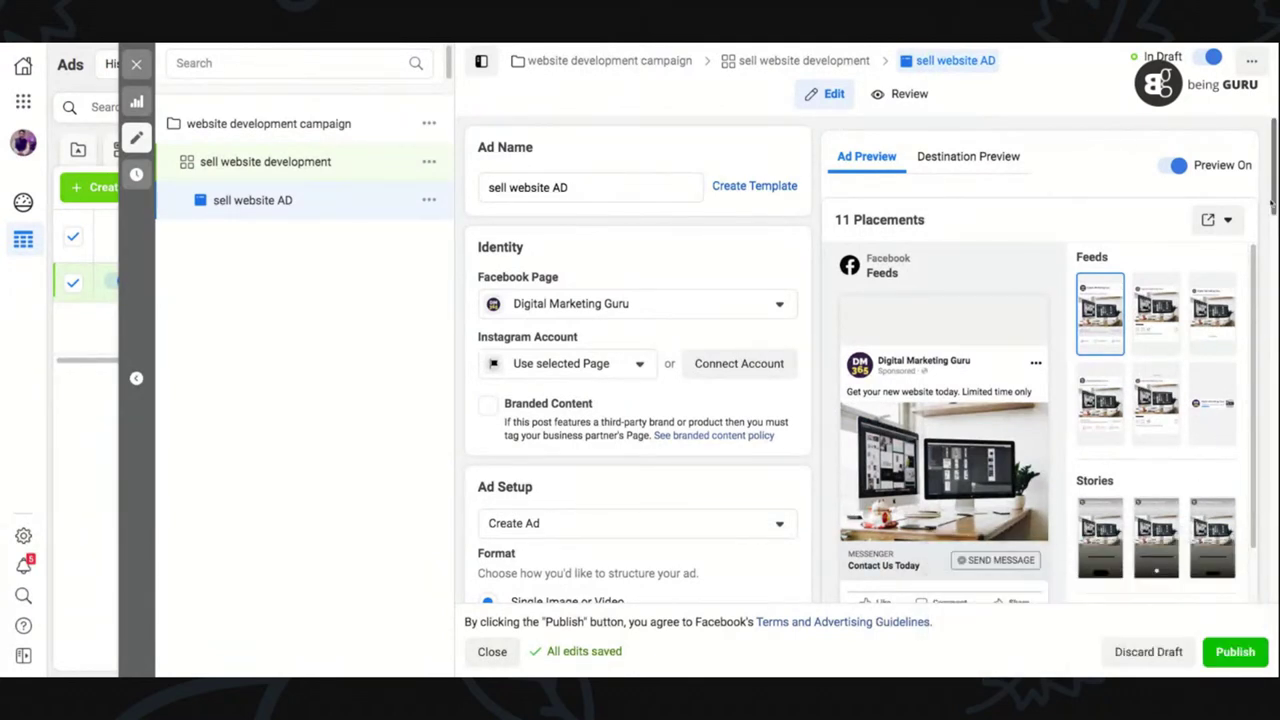
# - Recheck the ad's settings, retry publishing, and open the "sell website development" ad set from the error details for fixing
pyautogui.scroll(-10, 1276, 187)
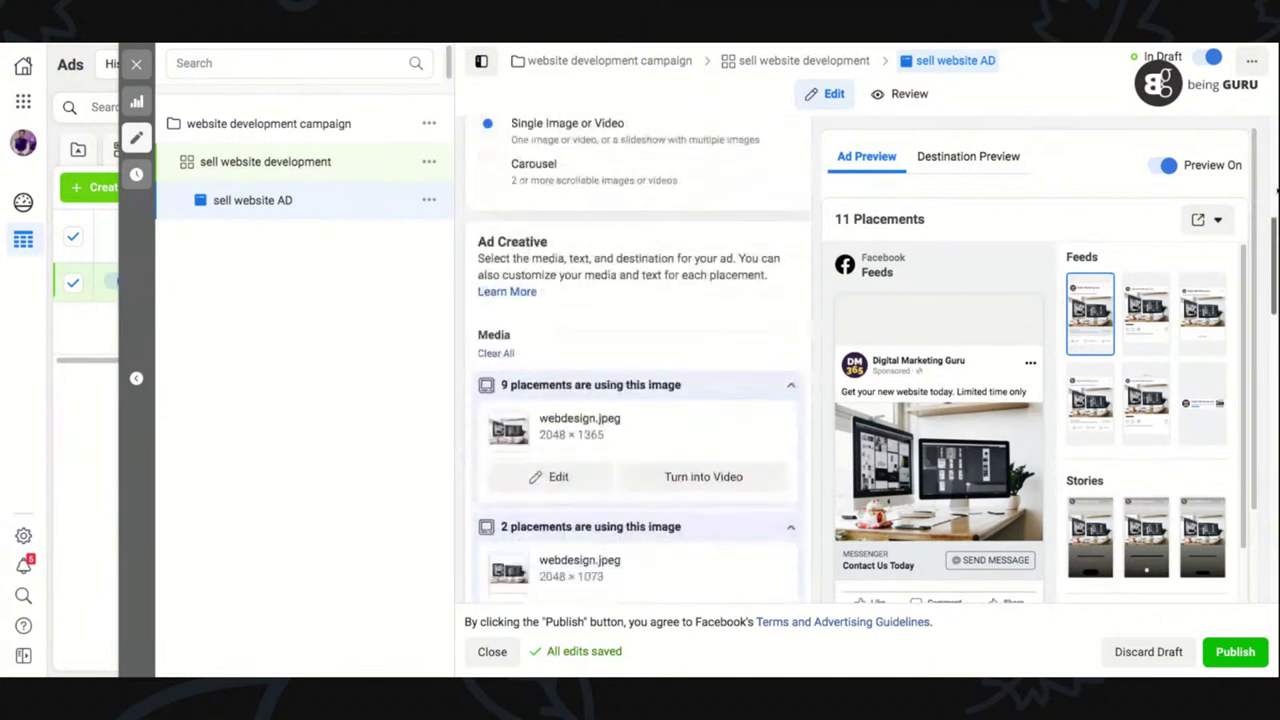
pyautogui.scroll(-10, 1276, 187)
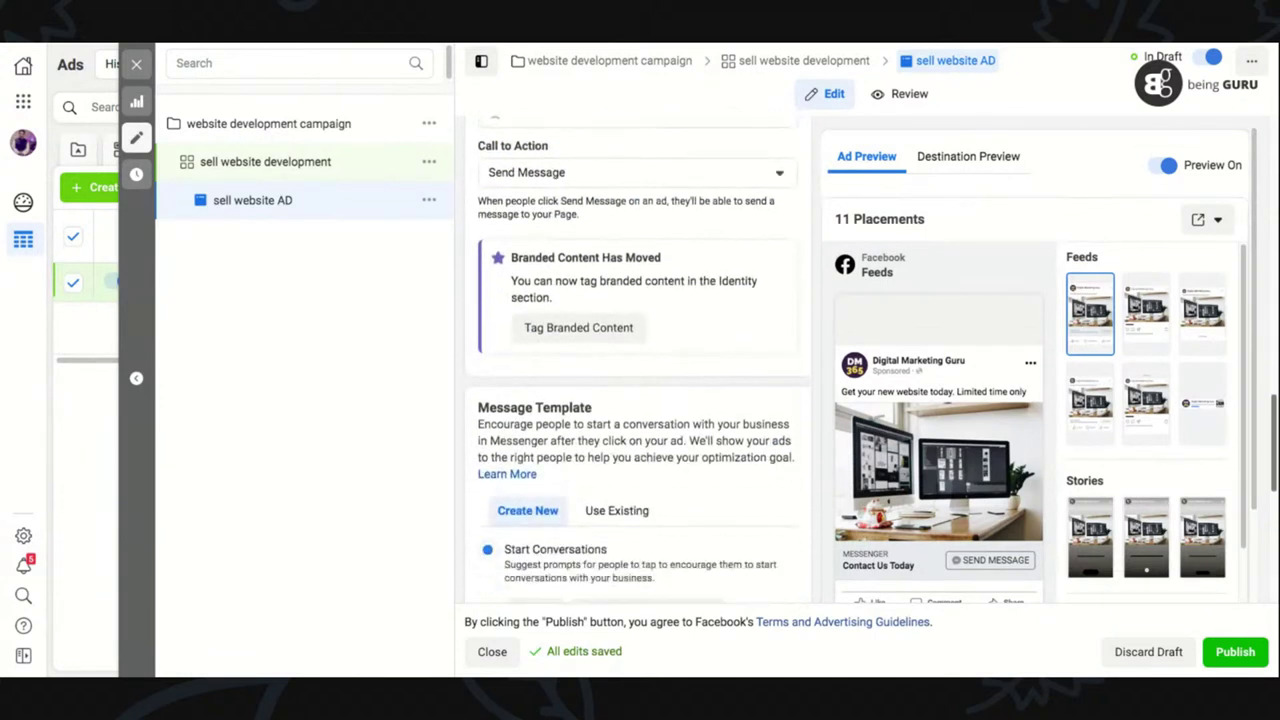
pyautogui.scroll(-5, 637, 360)
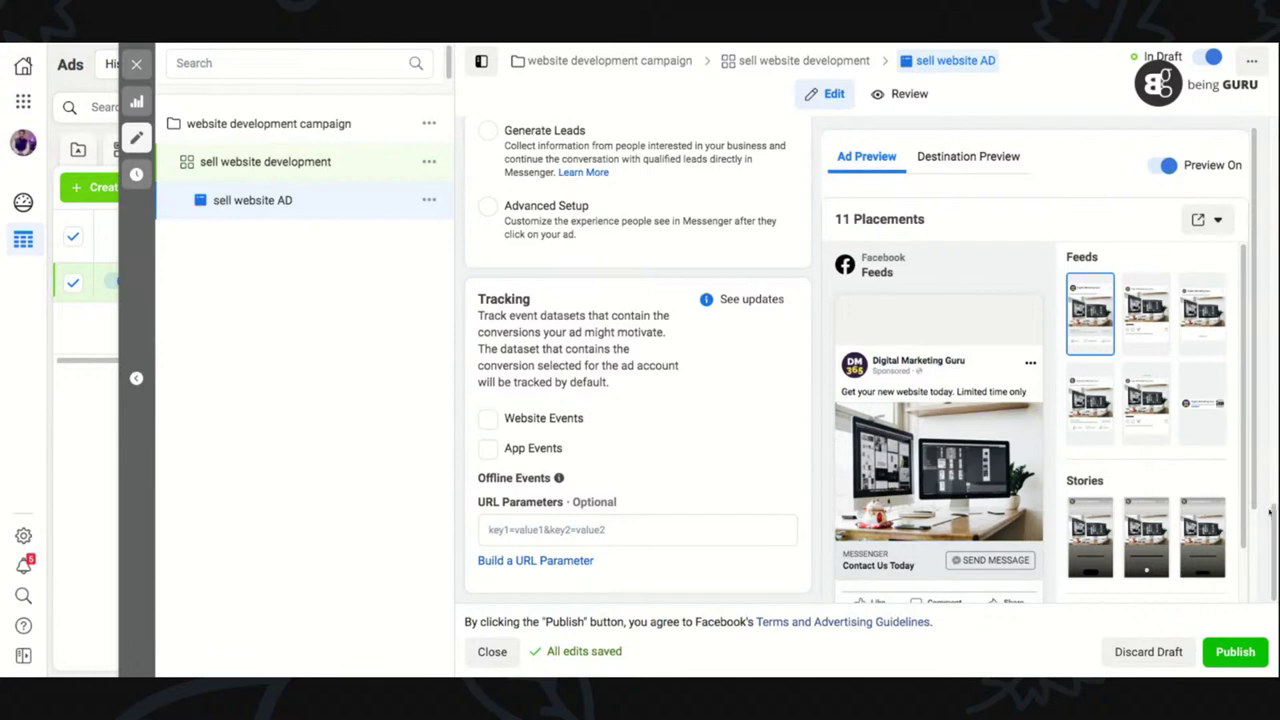
pyautogui.scroll(-2, 1257, 492)
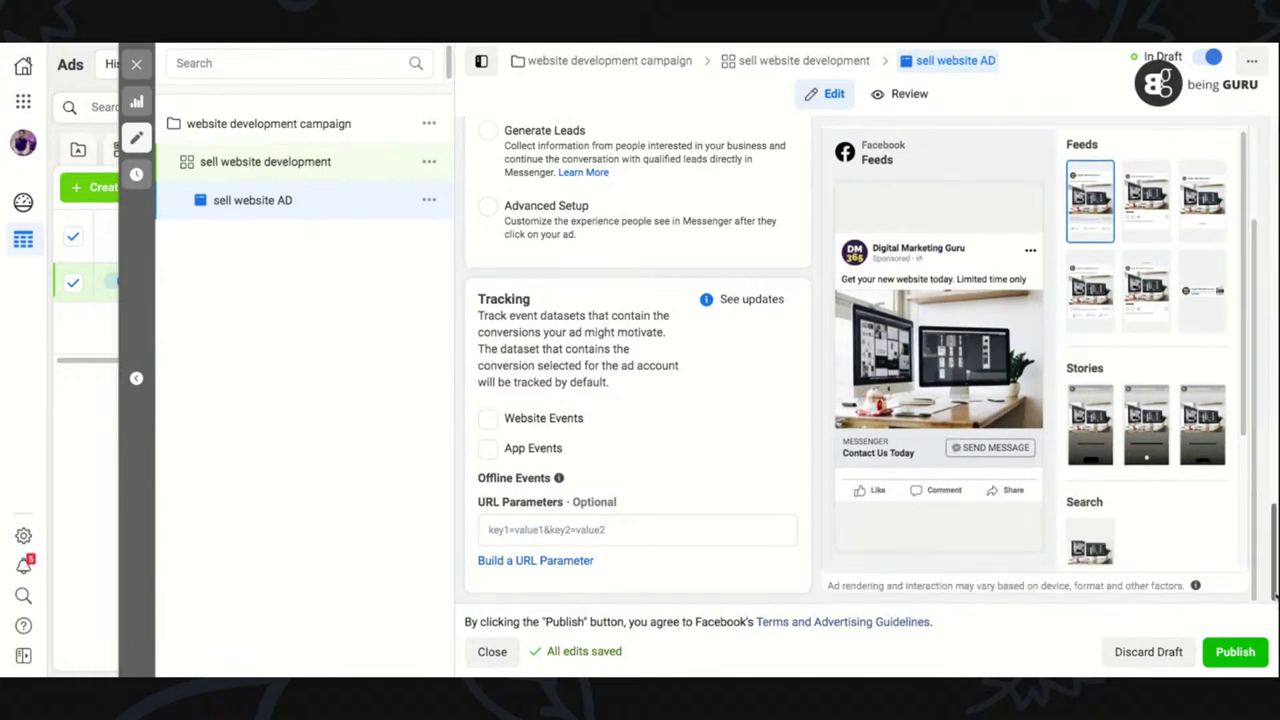
pyautogui.click(1245, 652)
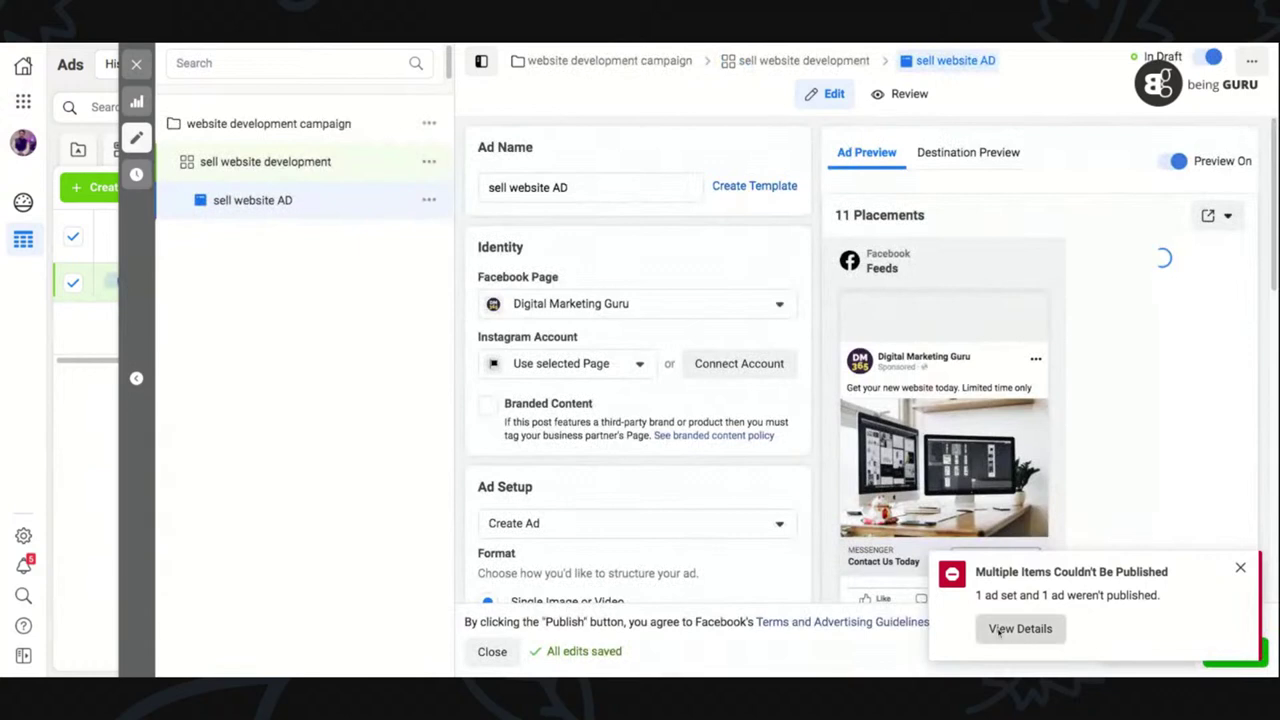
pyautogui.click(1010, 629)
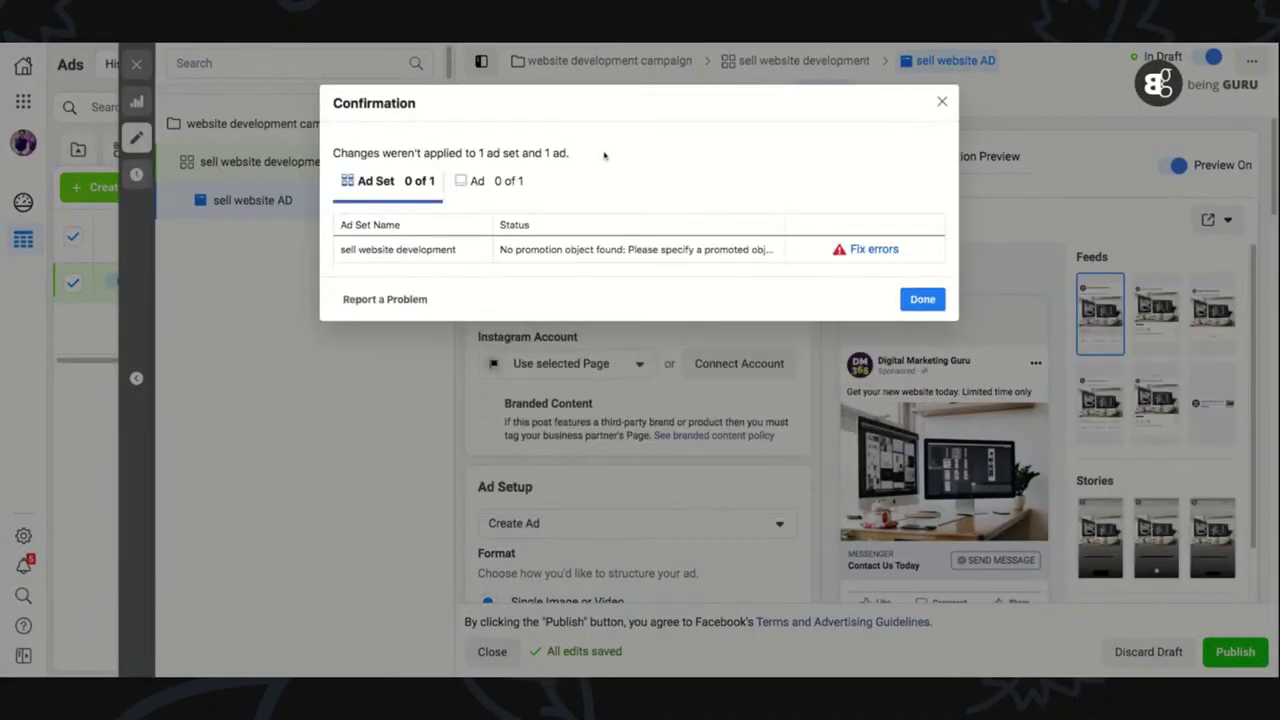
pyautogui.click(870, 253)
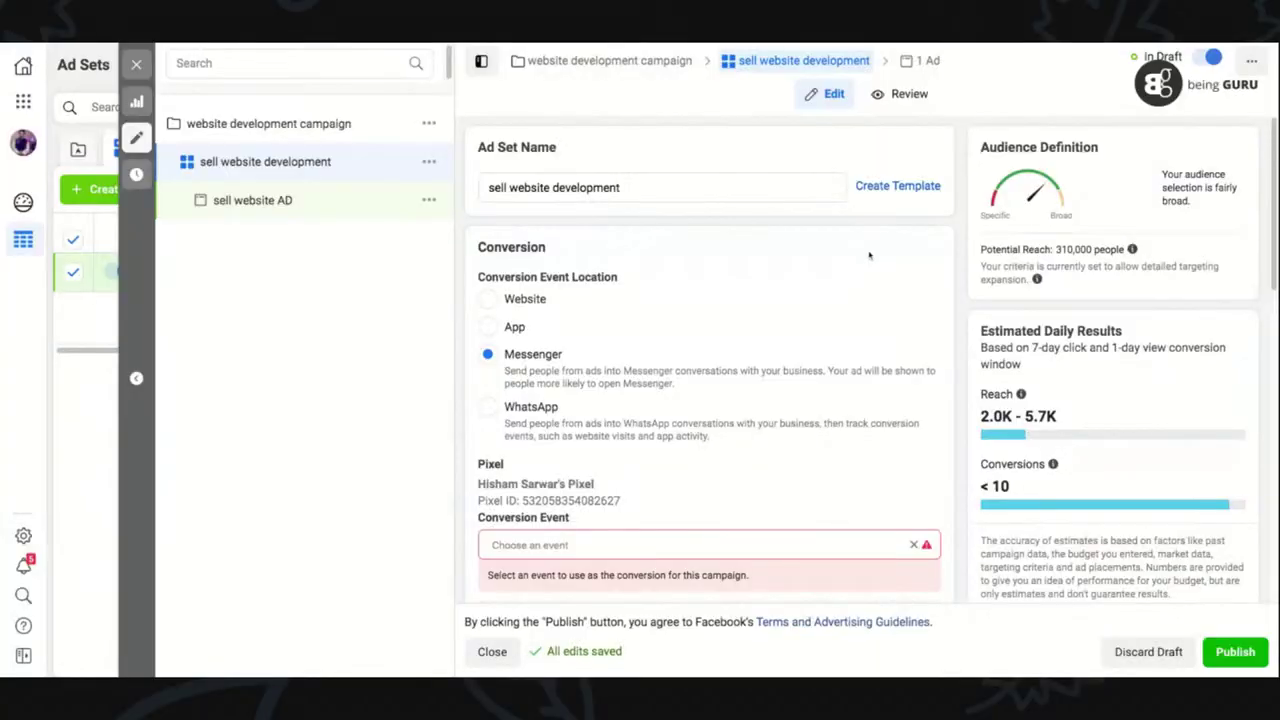
# - Set the ad set's conversion event to Contact
pyautogui.moveTo(927, 545)
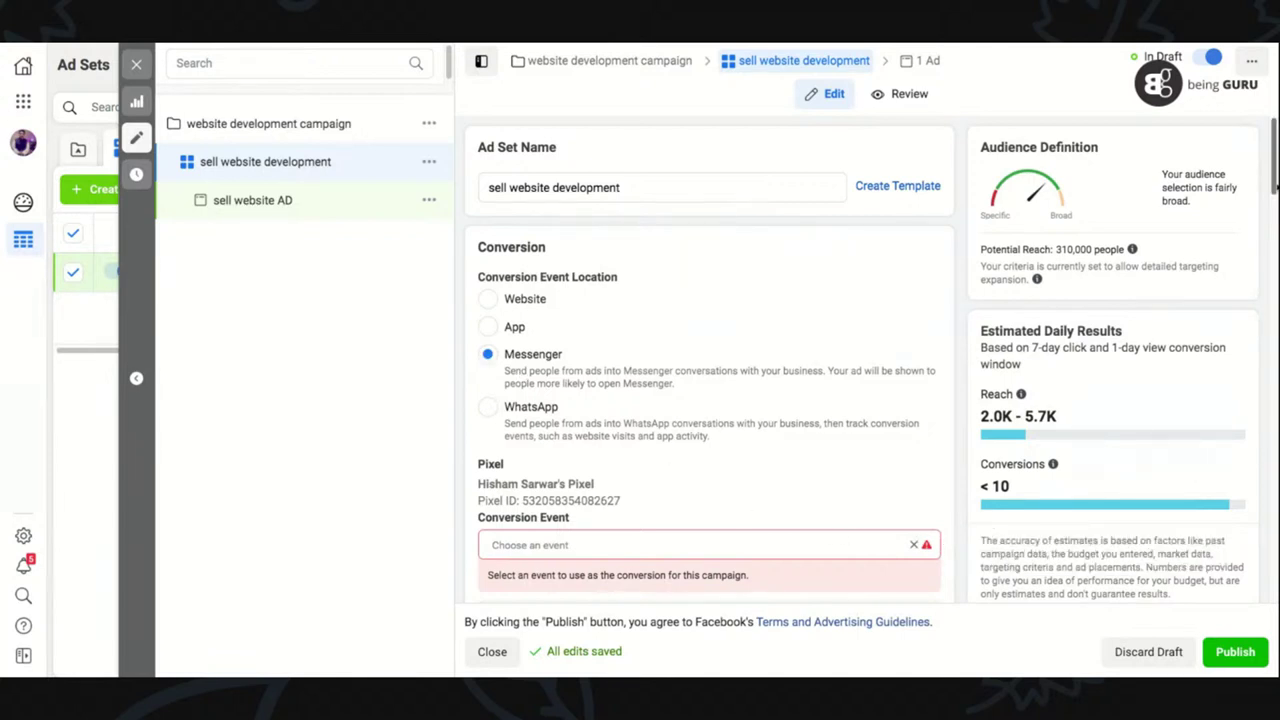
pyautogui.scroll(-3, 1274, 186)
pyautogui.scroll(-2, 1274, 186)
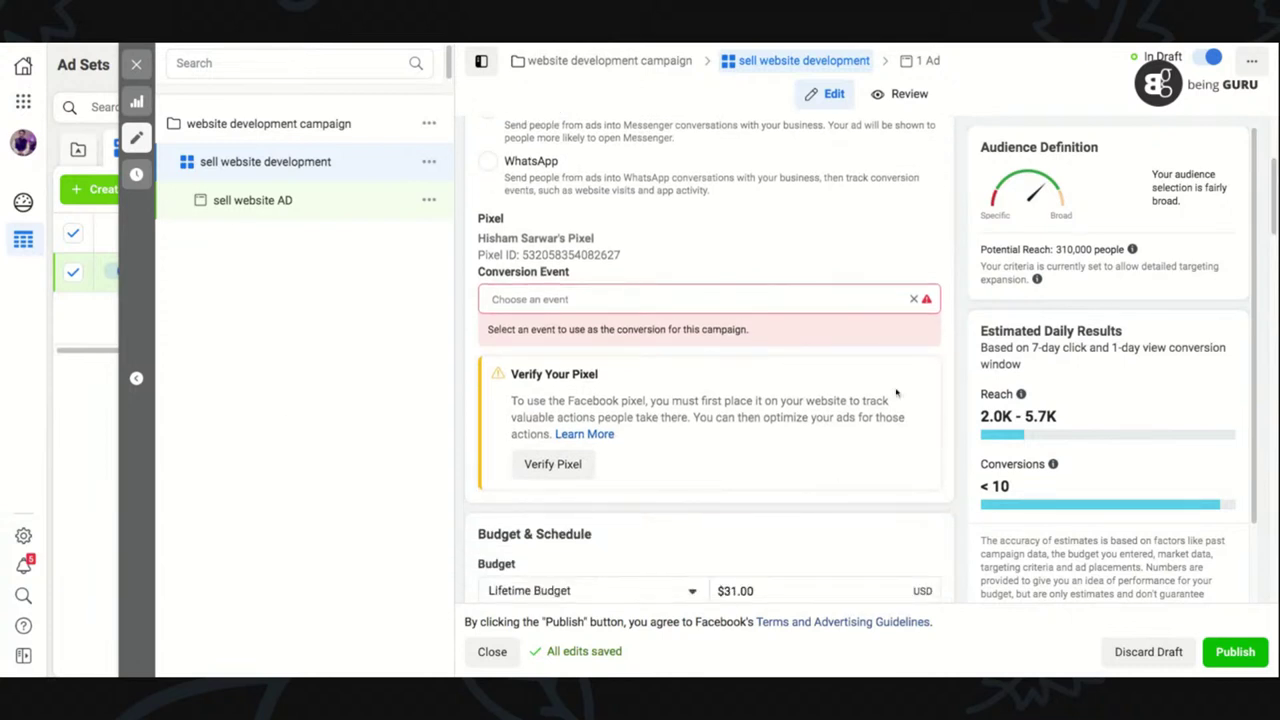
pyautogui.click(763, 298)
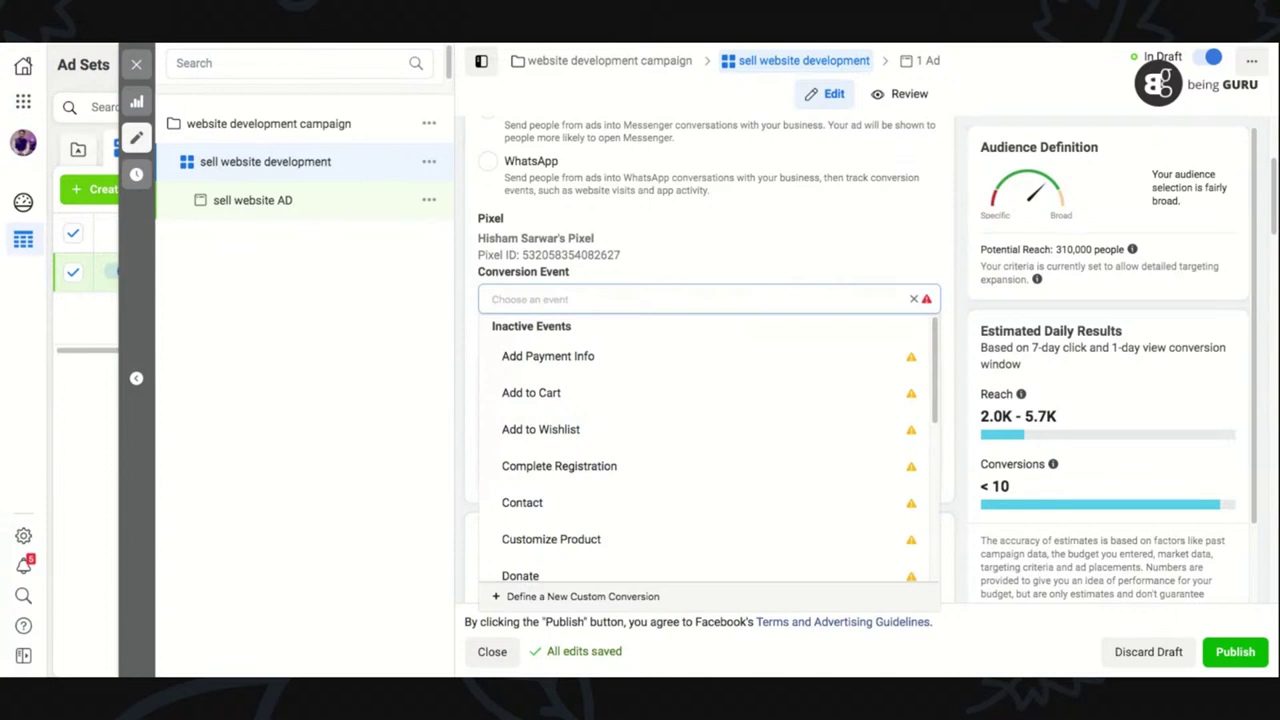
pyautogui.moveTo(691, 517)
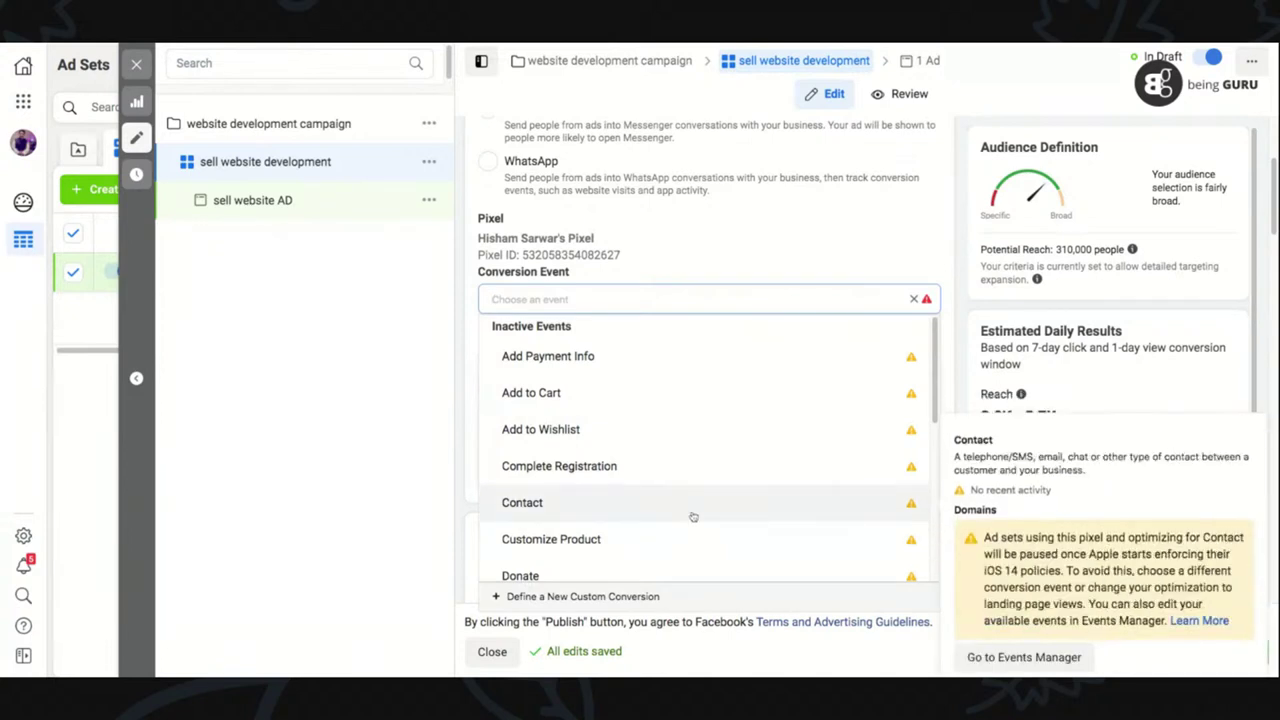
pyautogui.click(693, 516)
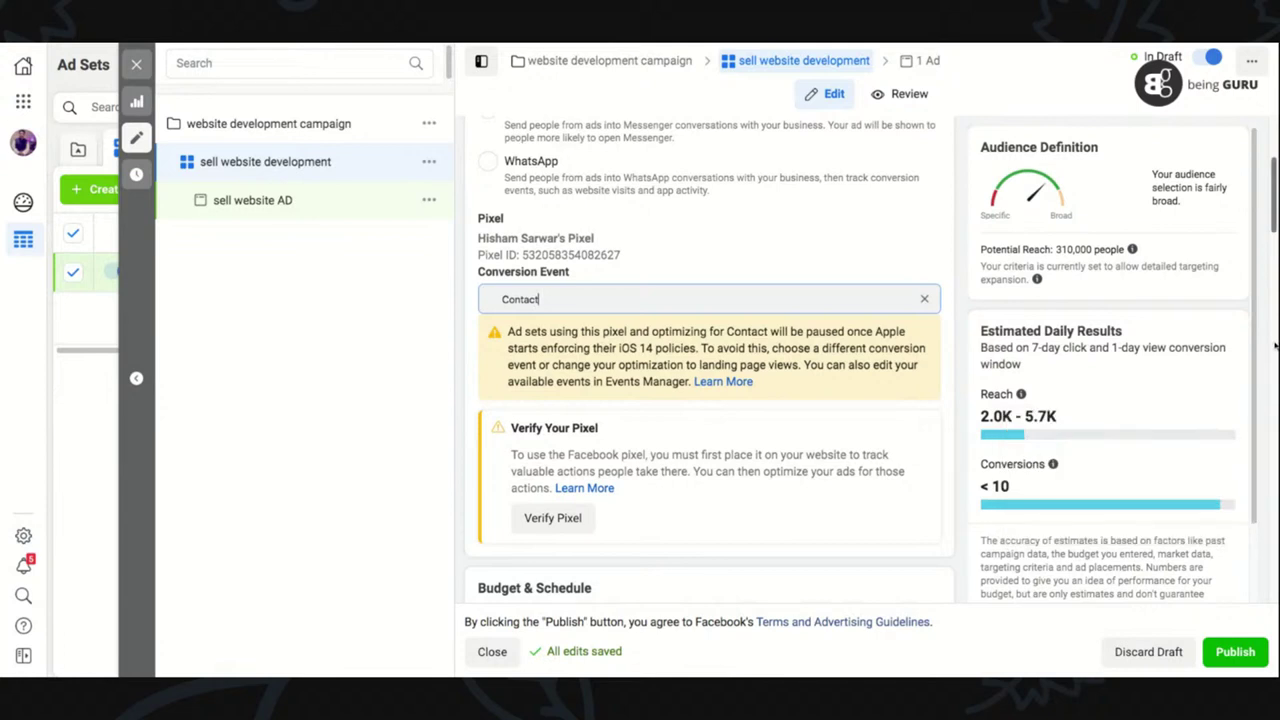
# - Change the ad set's conversion event location to Website and open the list of conversion events
pyautogui.scroll(1, 700, 400)
pyautogui.scroll(1, 1272, 205)
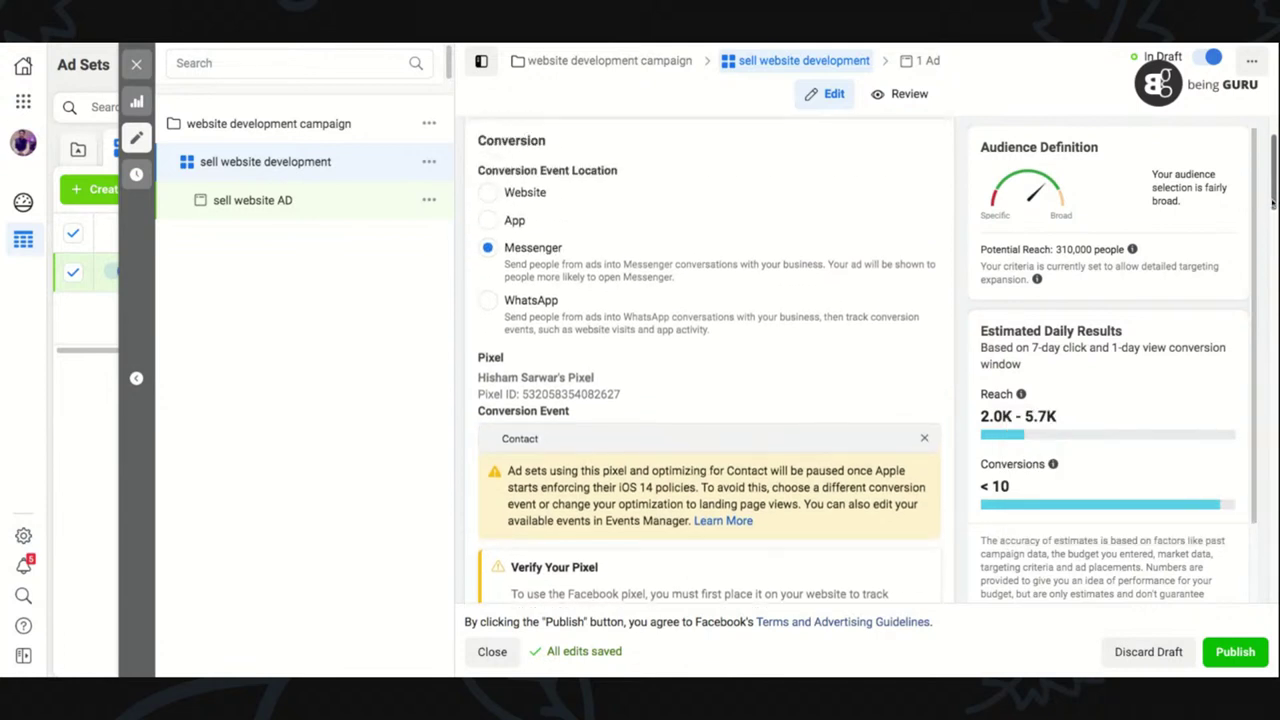
pyautogui.click(487, 195)
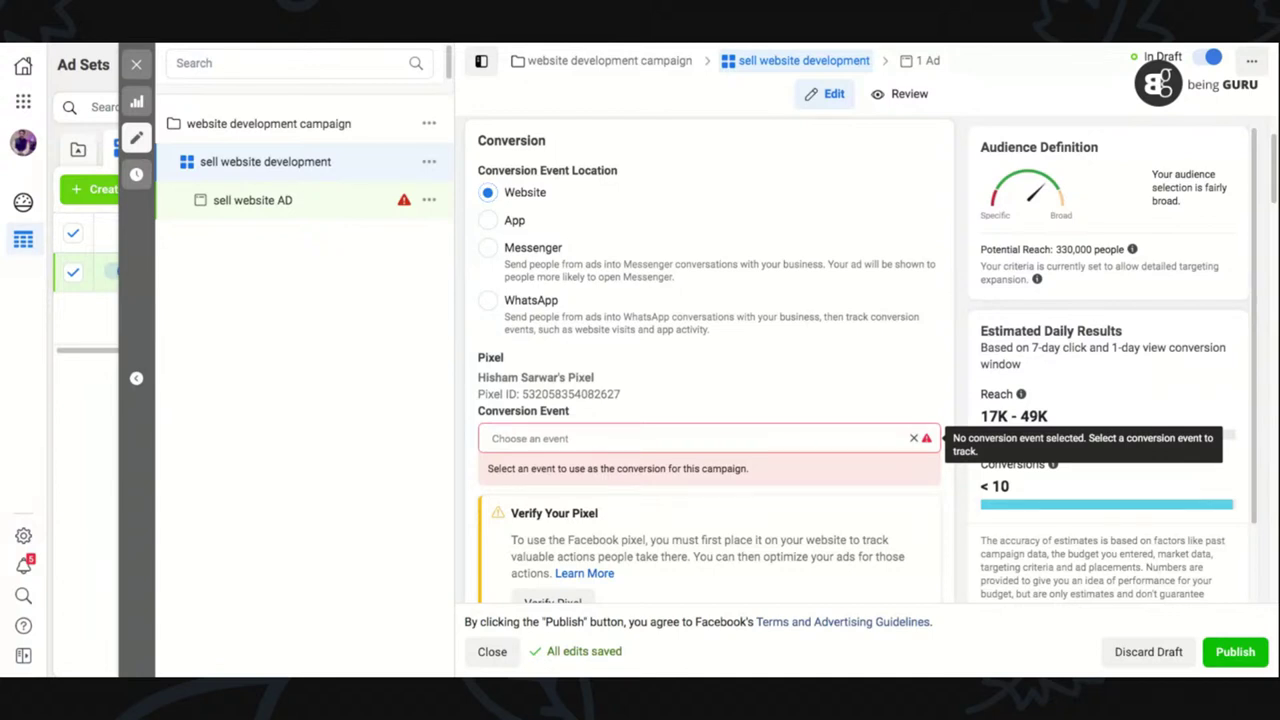
pyautogui.click(600, 438)
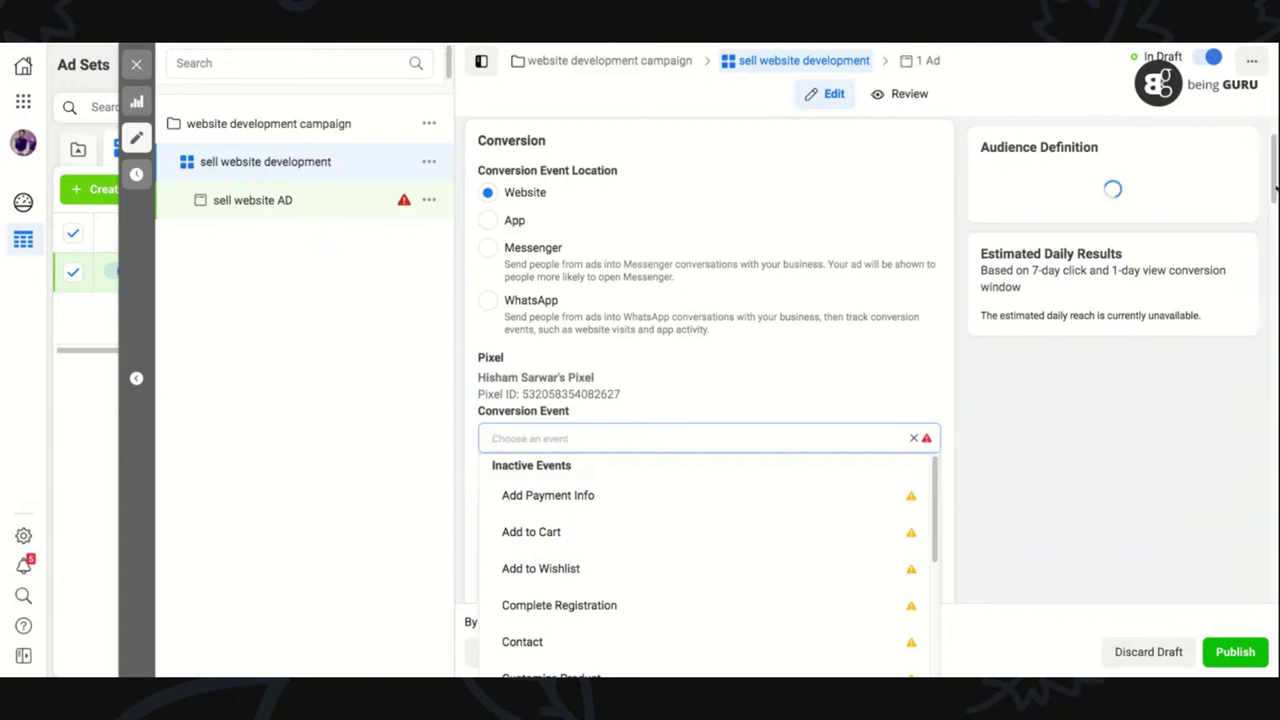
# - Look over the ad set's remaining settings, then close its editor and publish the draft items
pyautogui.scroll(-5, 1274, 185)
pyautogui.scroll(-1, 1274, 185)
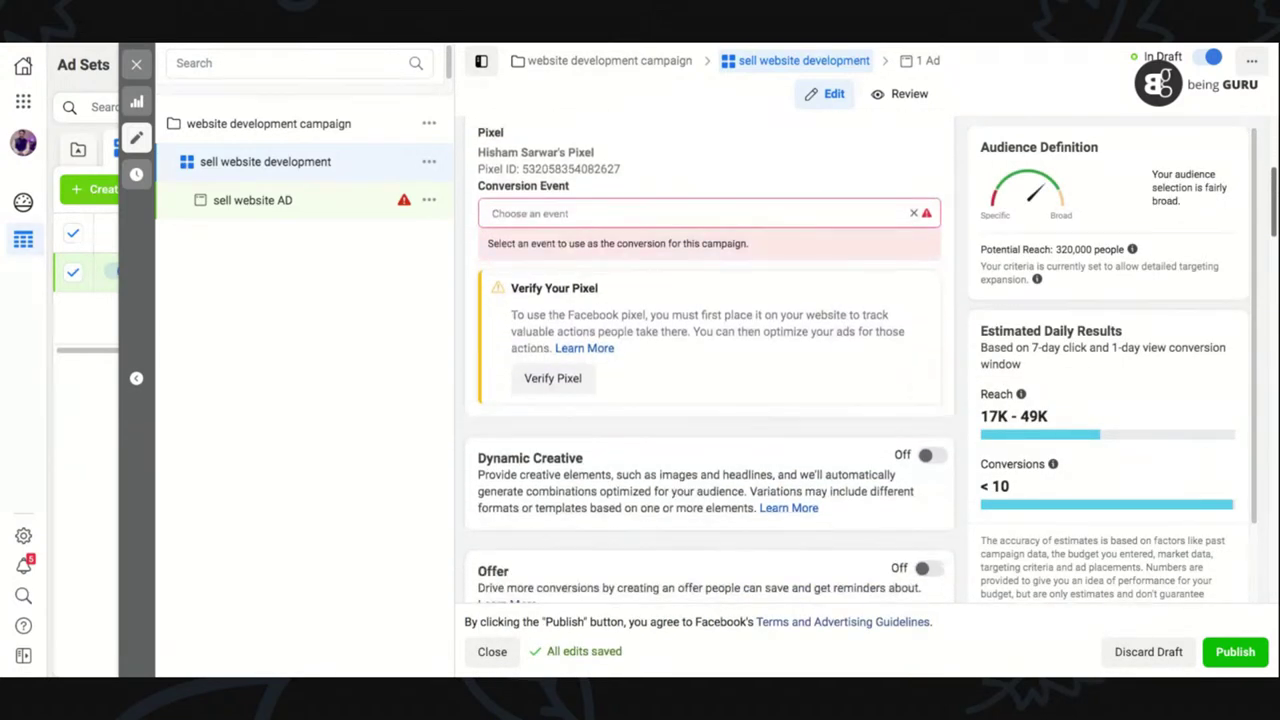
pyautogui.scroll(-5, 1274, 185)
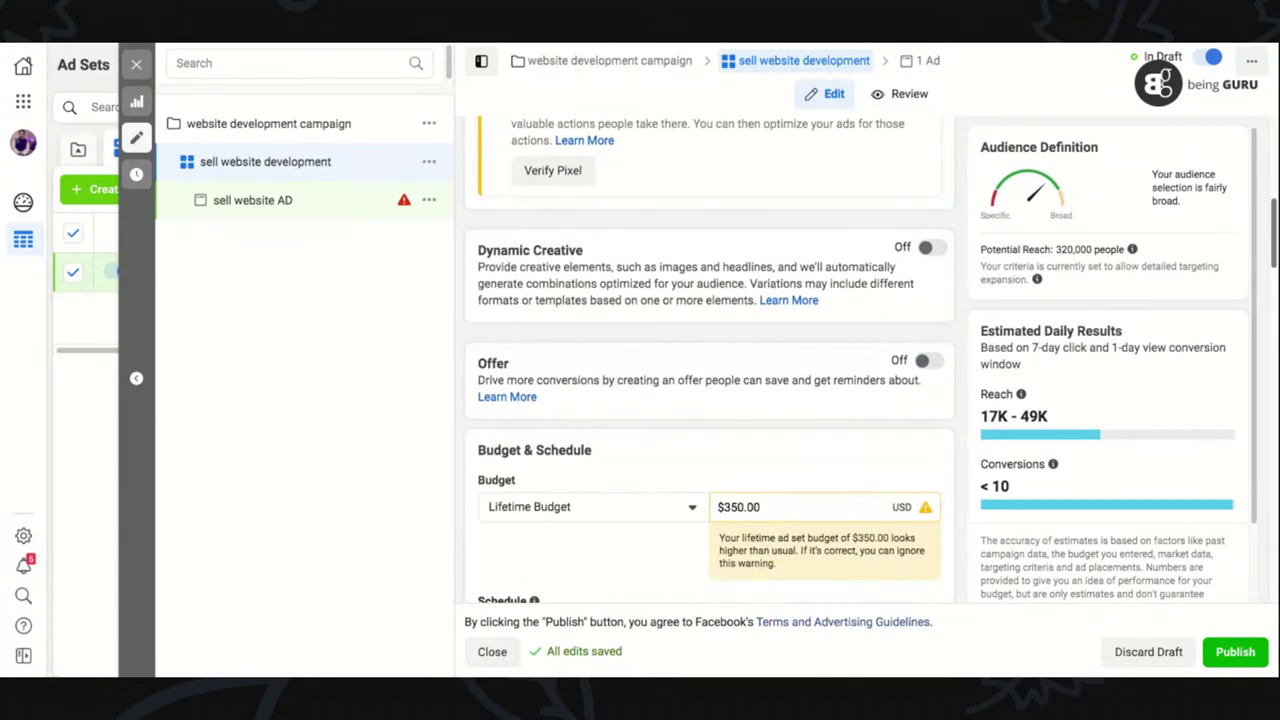
pyautogui.scroll(-15, 710, 360)
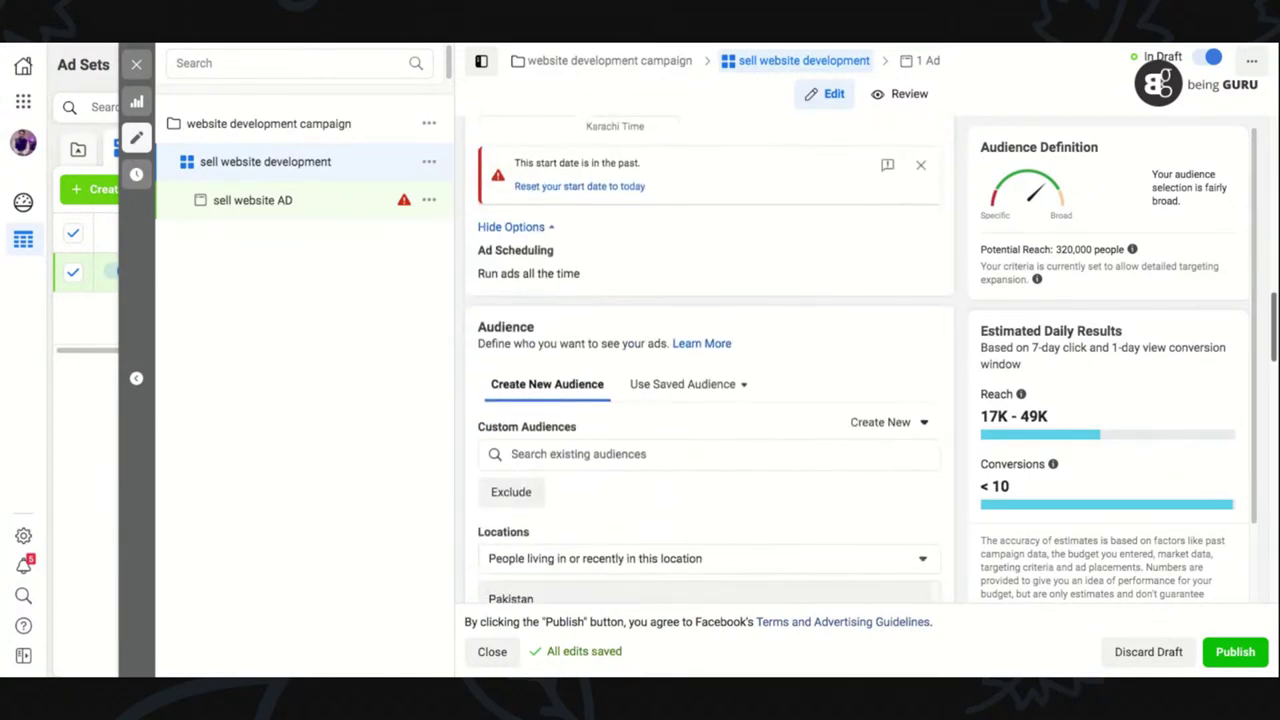
pyautogui.scroll(20, 710, 360)
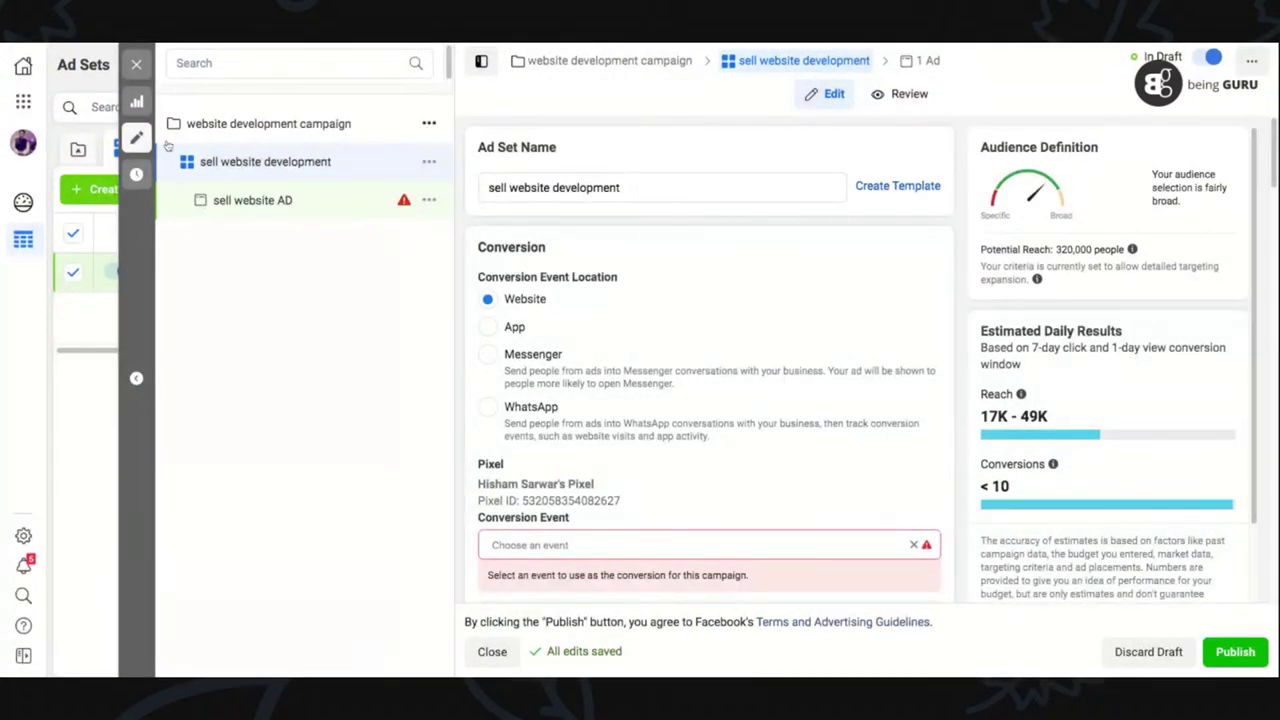
pyautogui.click(136, 68)
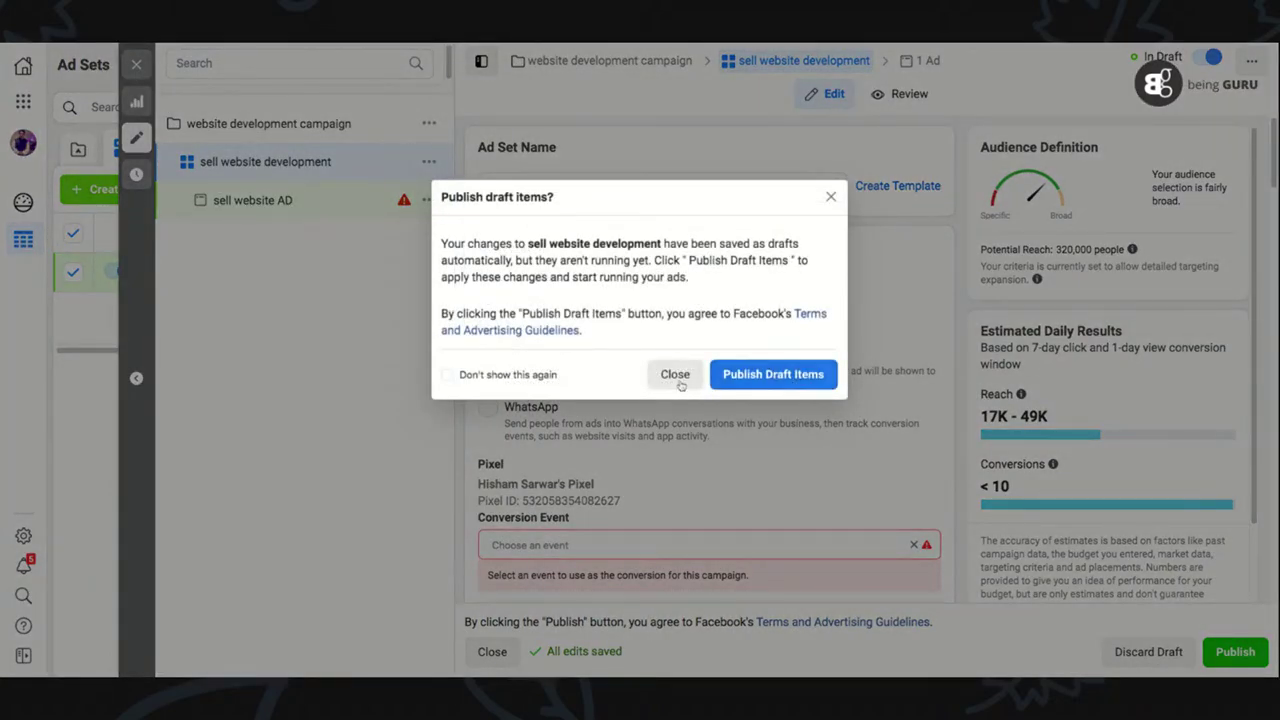
pyautogui.click(758, 376)
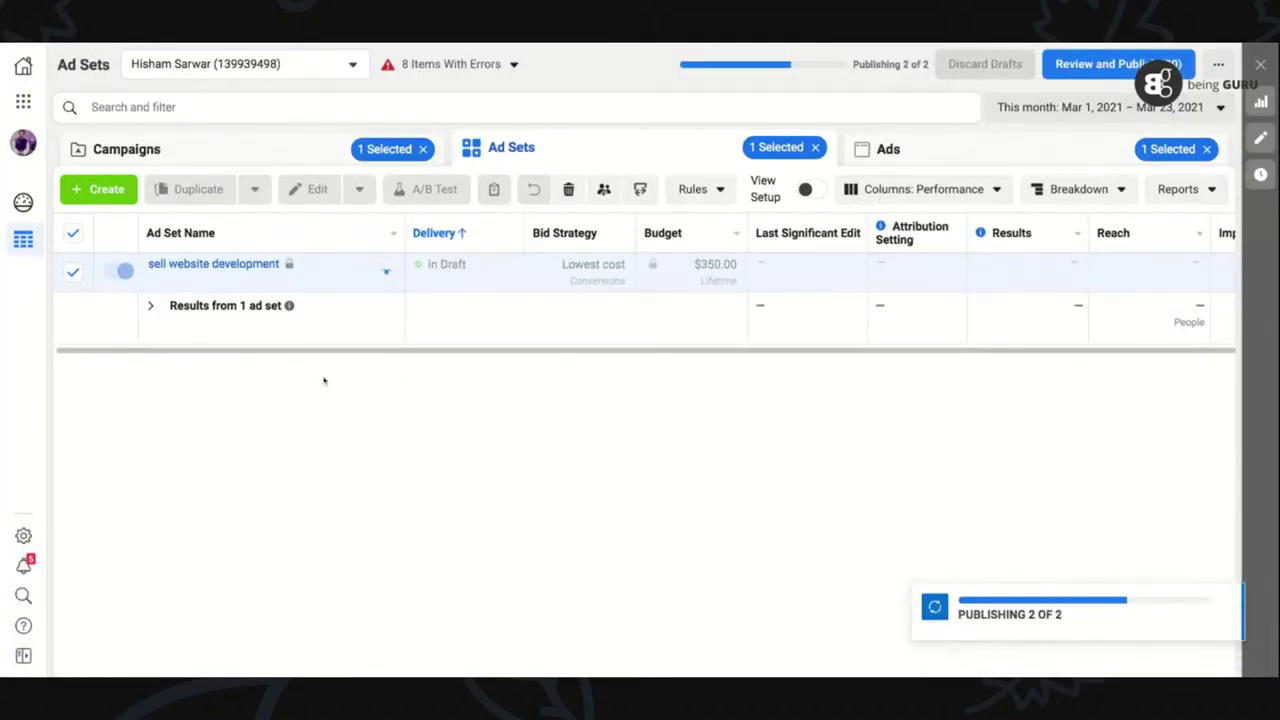
# - Open Events Manager and continue the pixel's setup with manual code installation
pyautogui.click(22, 104)
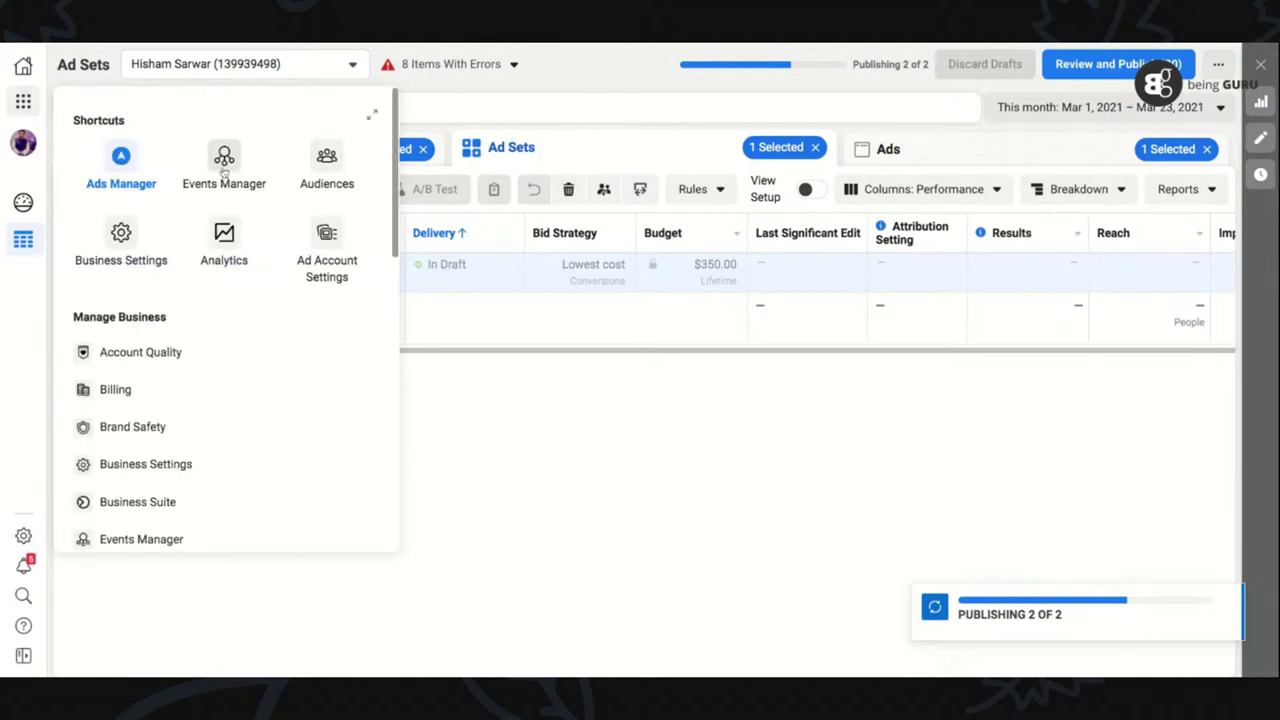
pyautogui.click(224, 171)
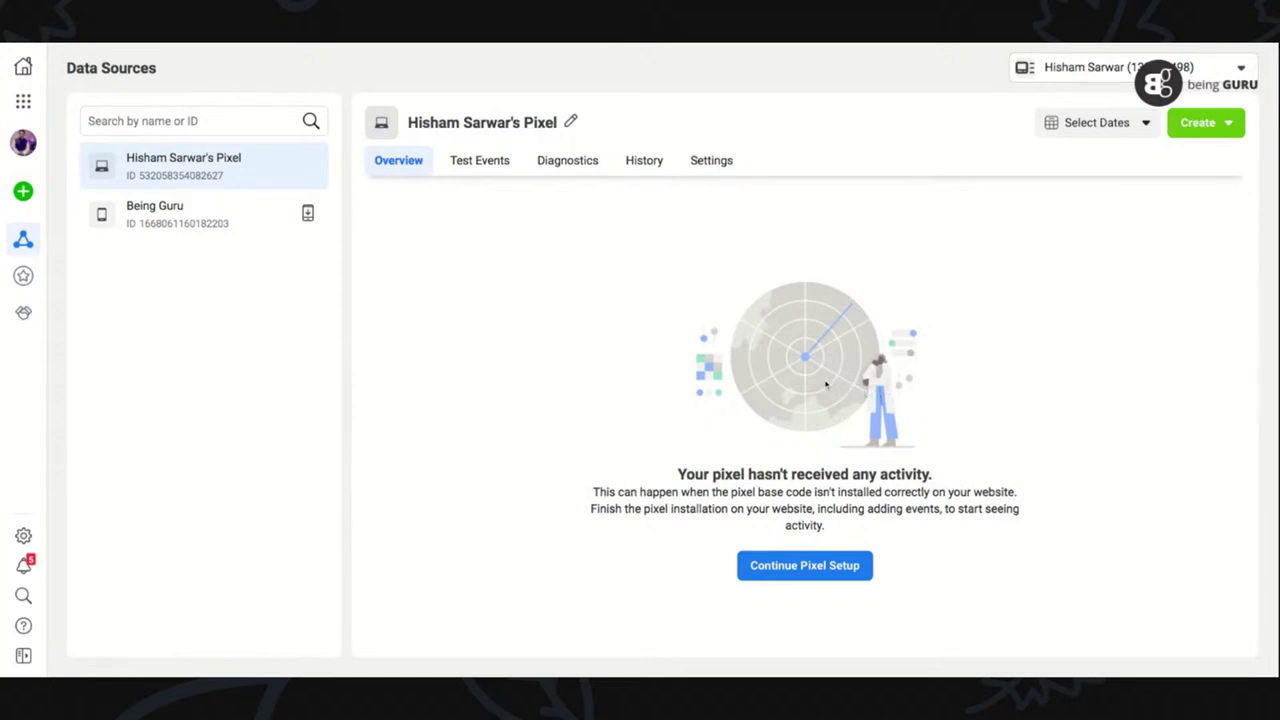
pyautogui.click(835, 570)
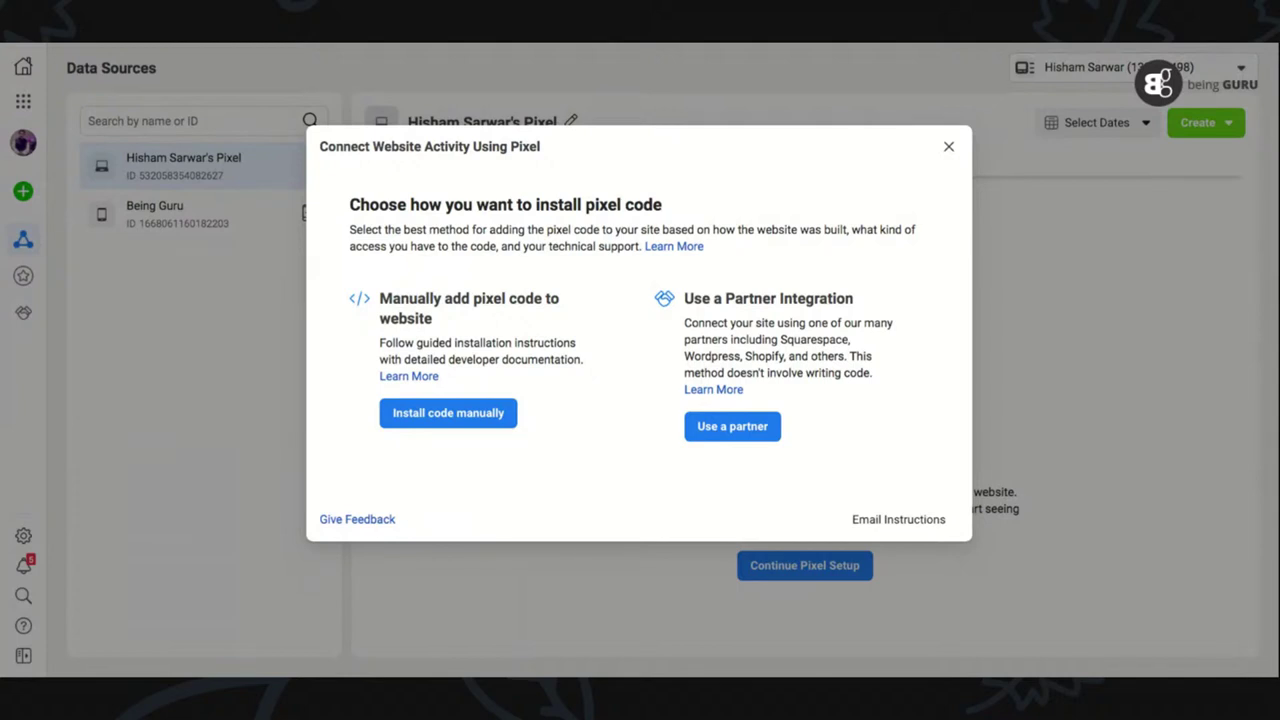
pyautogui.click(426, 420)
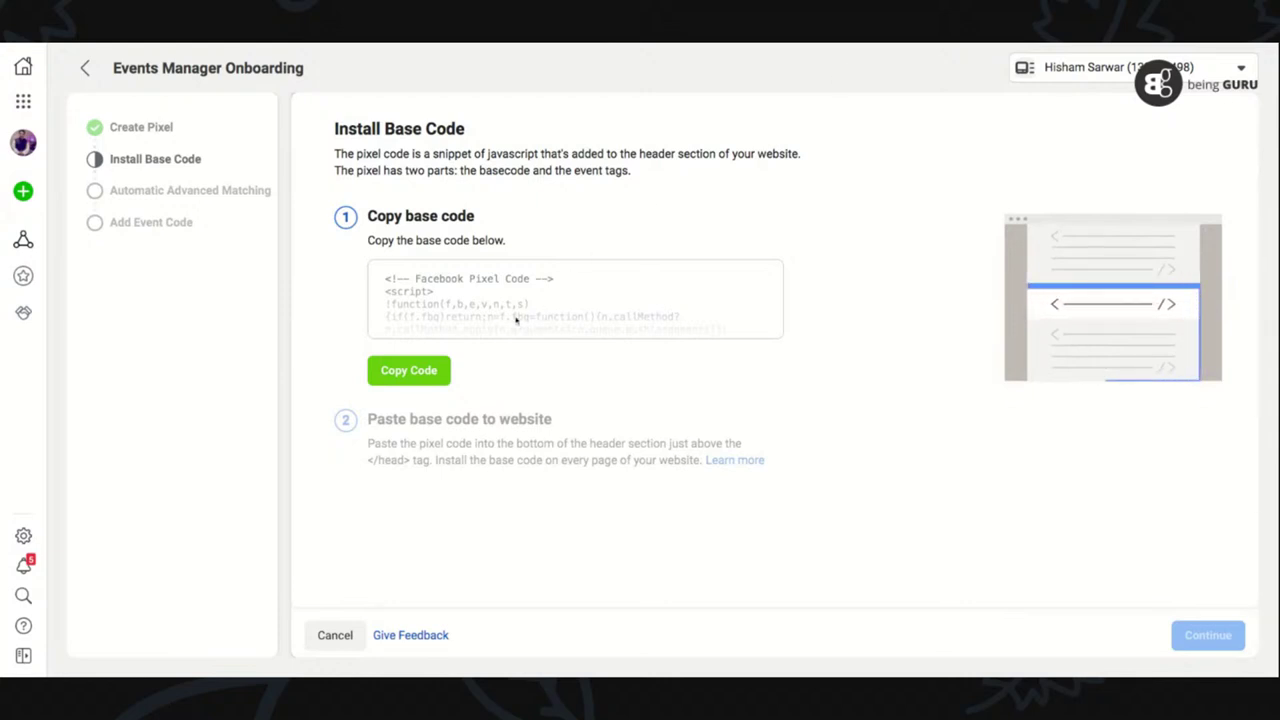
# - Copy the pixel base code and highlight the instructions for pasting it into the website's header
pyautogui.click(405, 372)
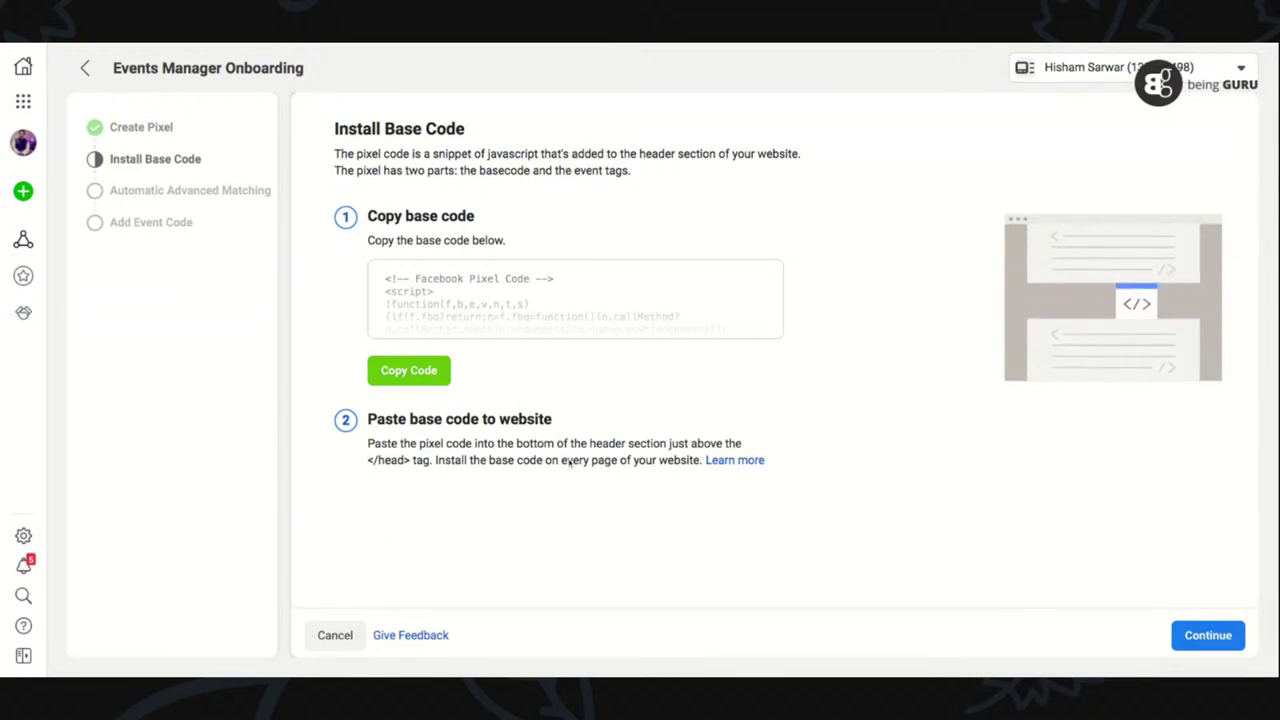
pyautogui.doubleClick(388, 460)
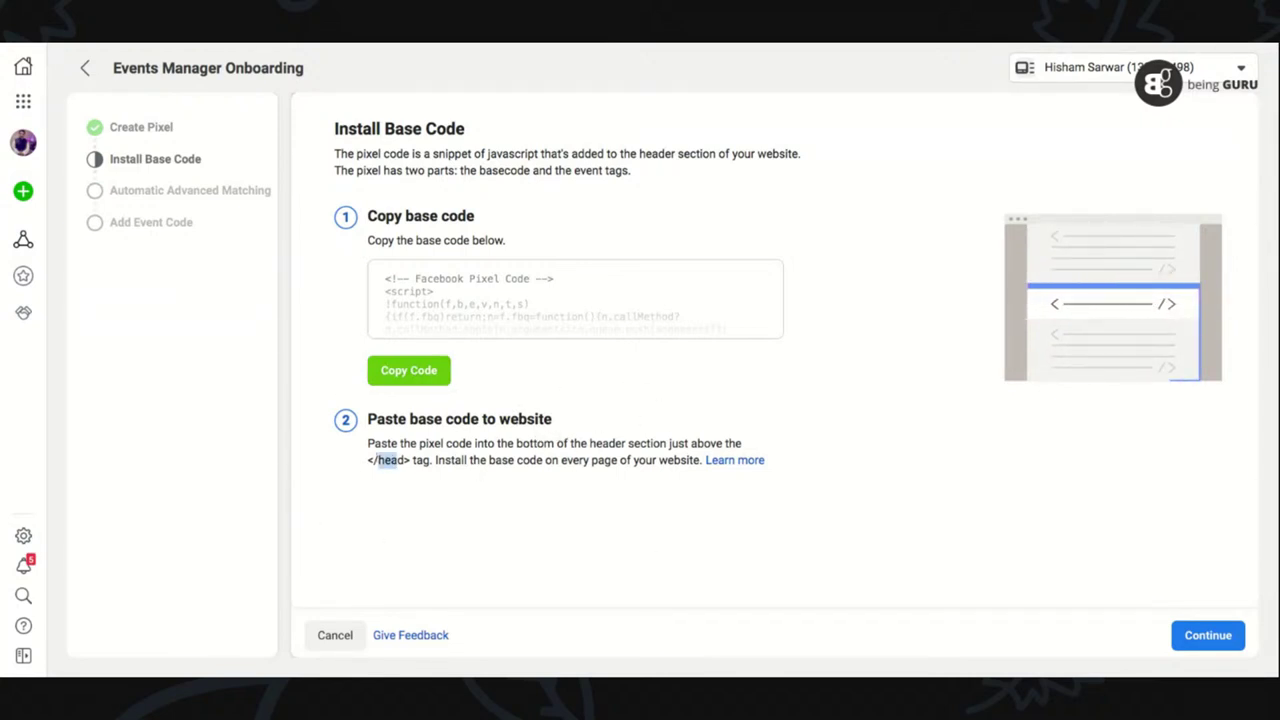
pyautogui.click(430, 476)
pyautogui.moveTo(600, 443); pyautogui.dragTo(701, 461)
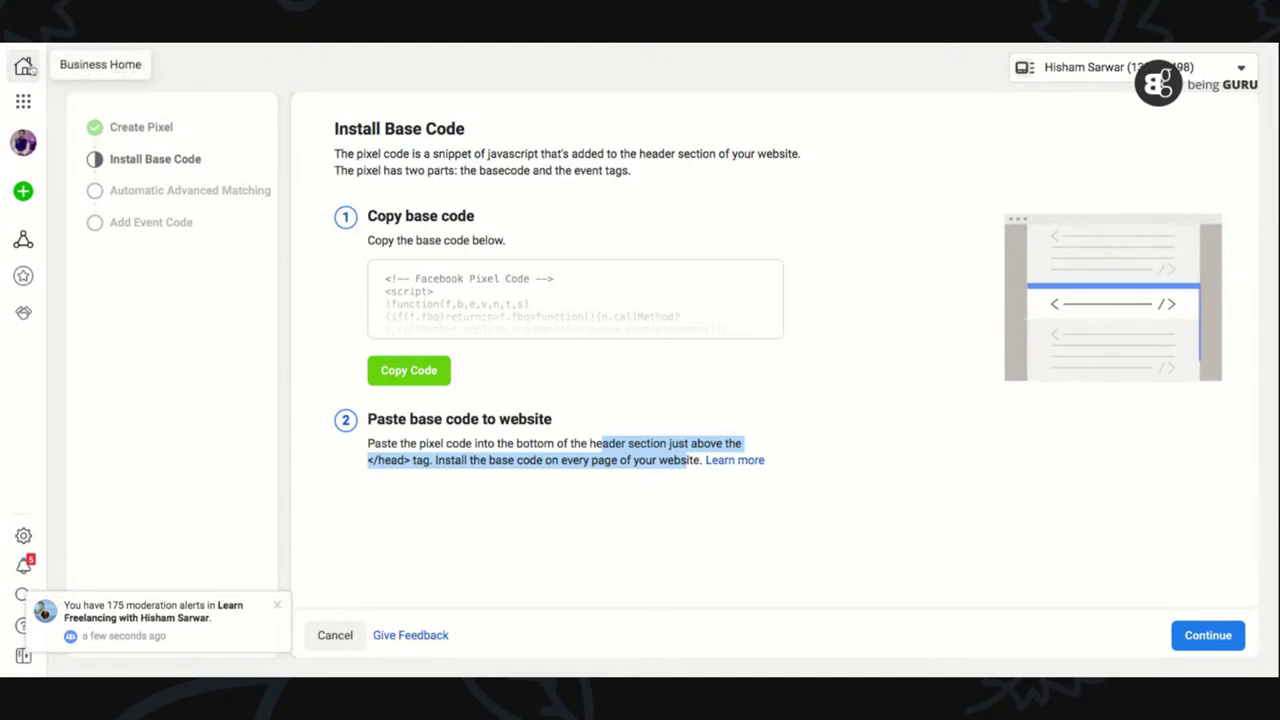
# - Go to the Facebook home feed, open the Digital Marketing Guru page, and locate the boost option of its eCommerce website post
pyautogui.click(23, 66)
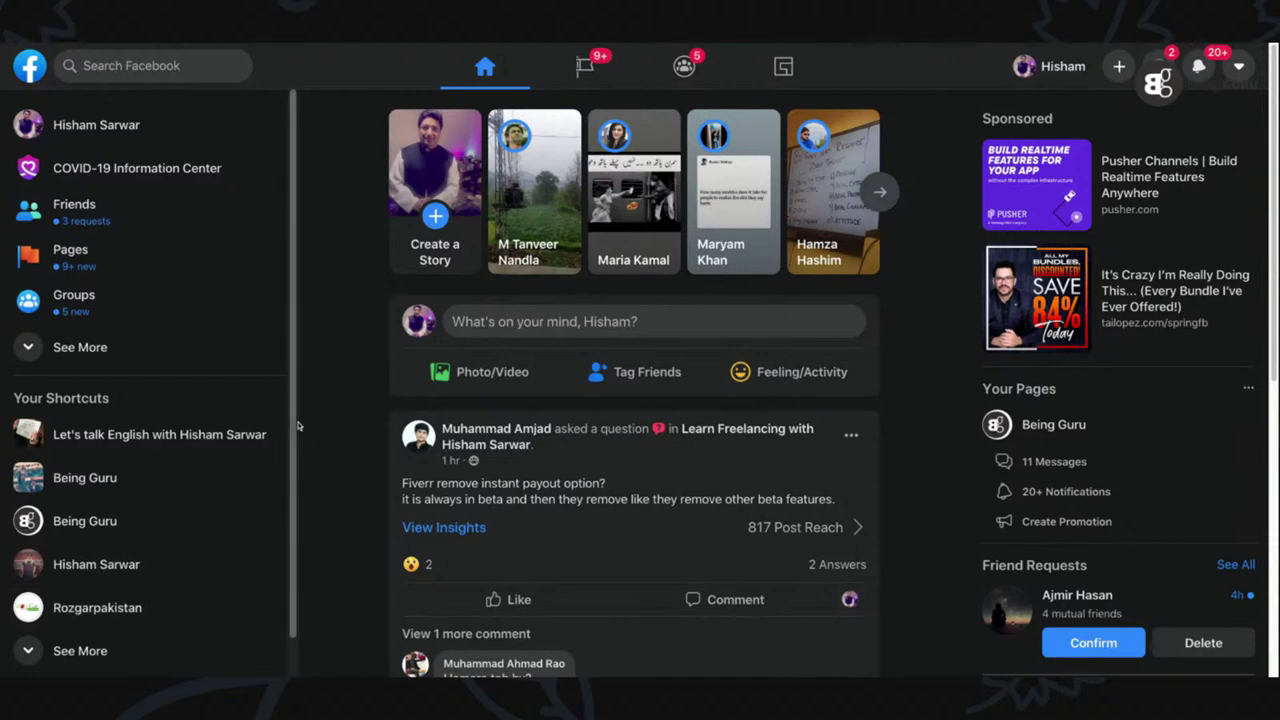
pyautogui.scroll(-2, 132, 620)
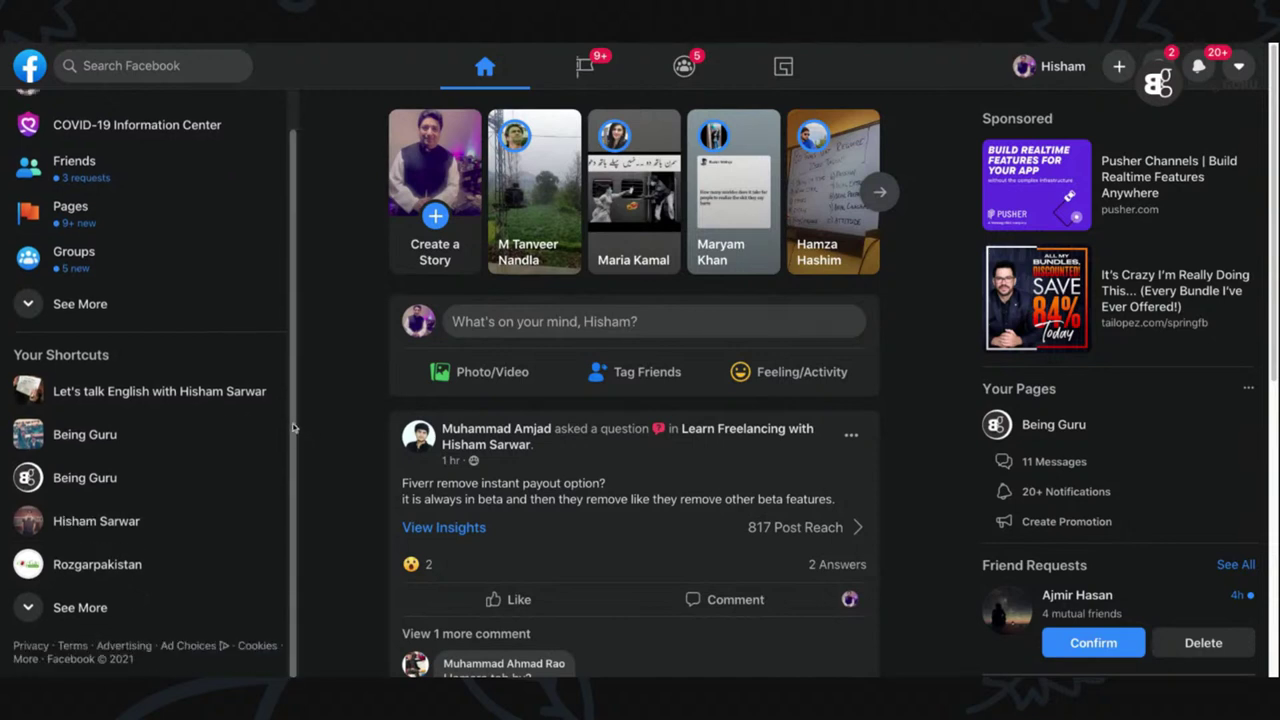
pyautogui.click(99, 610)
pyautogui.click(120, 655)
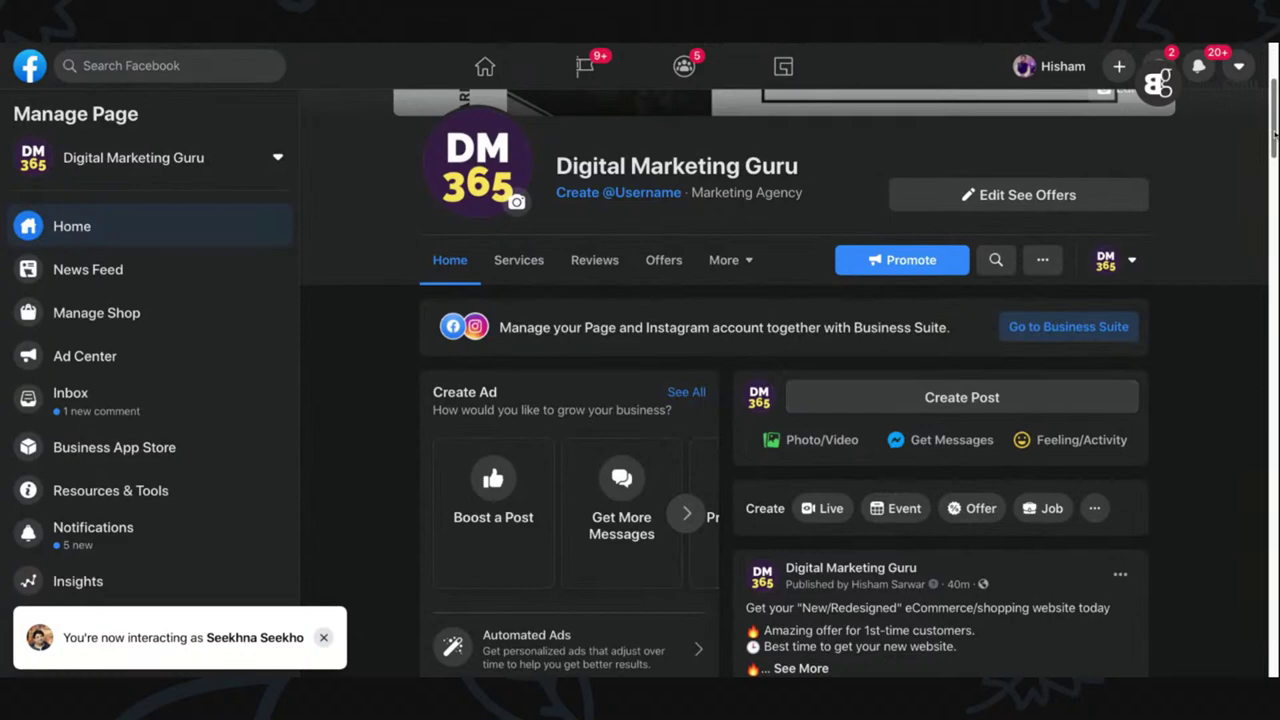
pyautogui.scroll(-8, 1115, 245)
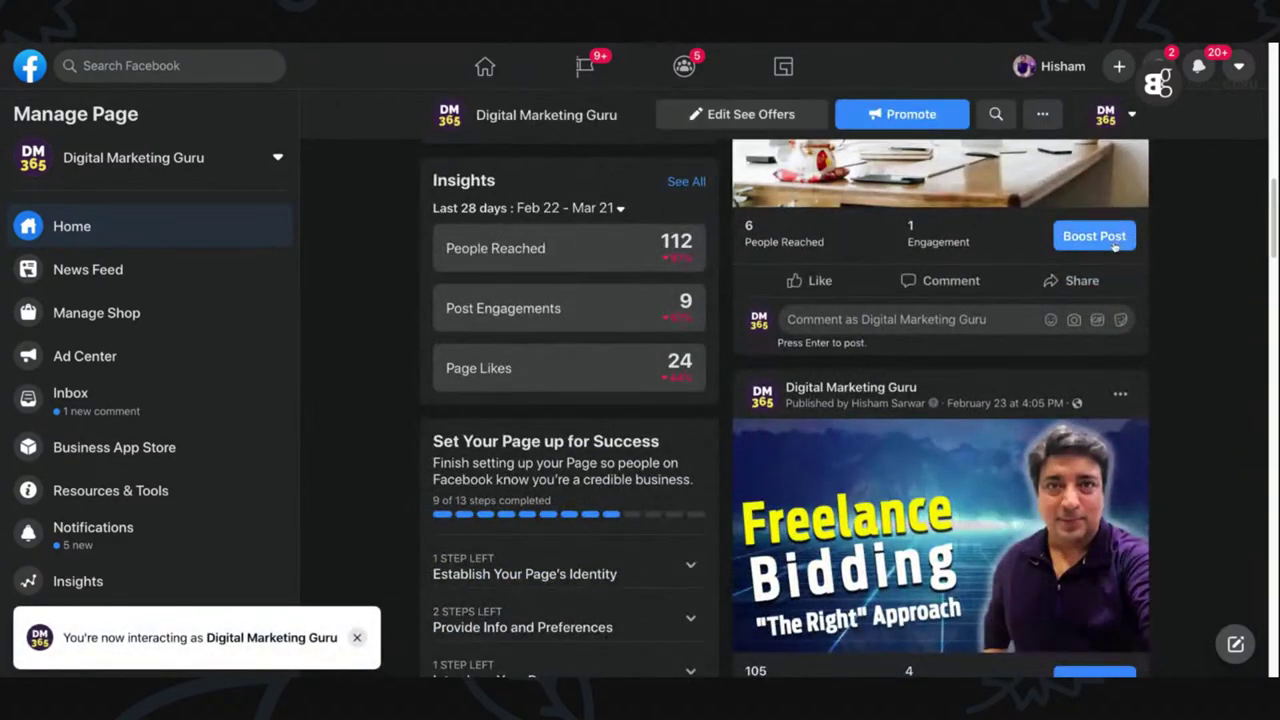
# - Start boosting the eCommerce website post, highlight the ad preview's notice, and review the button label choices, keeping Send Message
pyautogui.click(1115, 245)
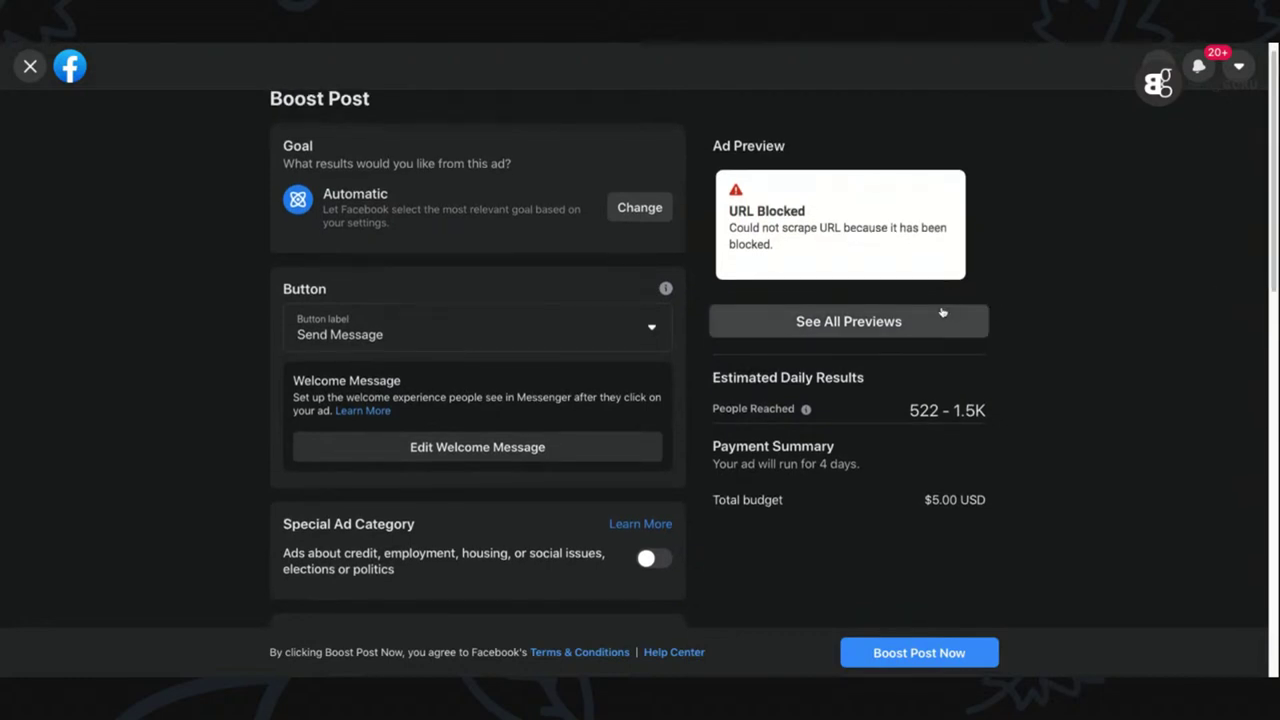
pyautogui.moveTo(729, 211); pyautogui.dragTo(773, 245)
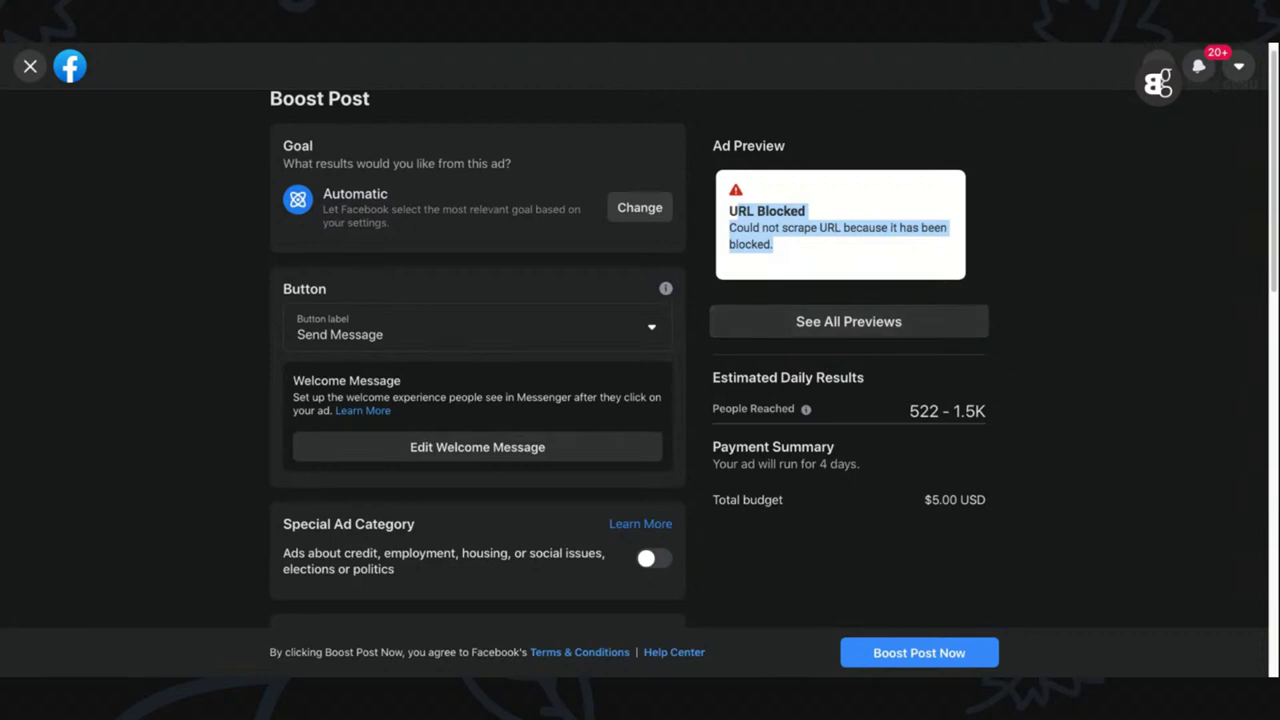
pyautogui.scroll(1, 291, 397)
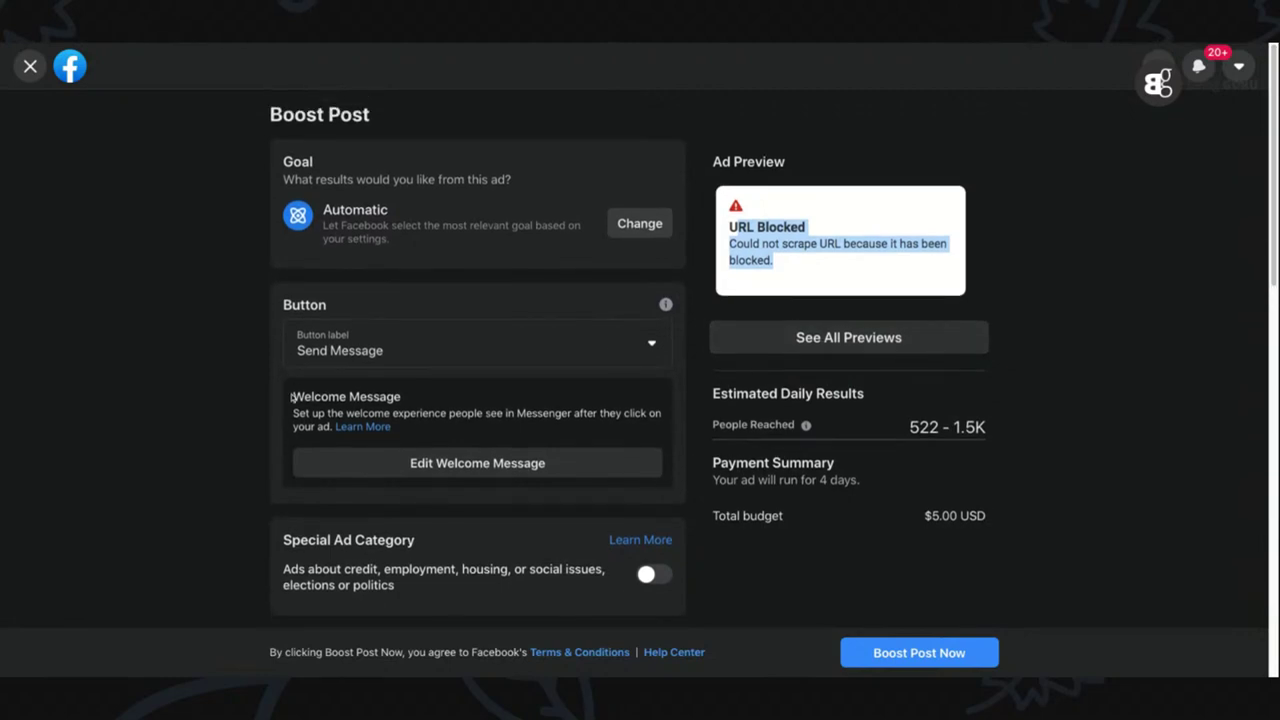
pyautogui.click(353, 350)
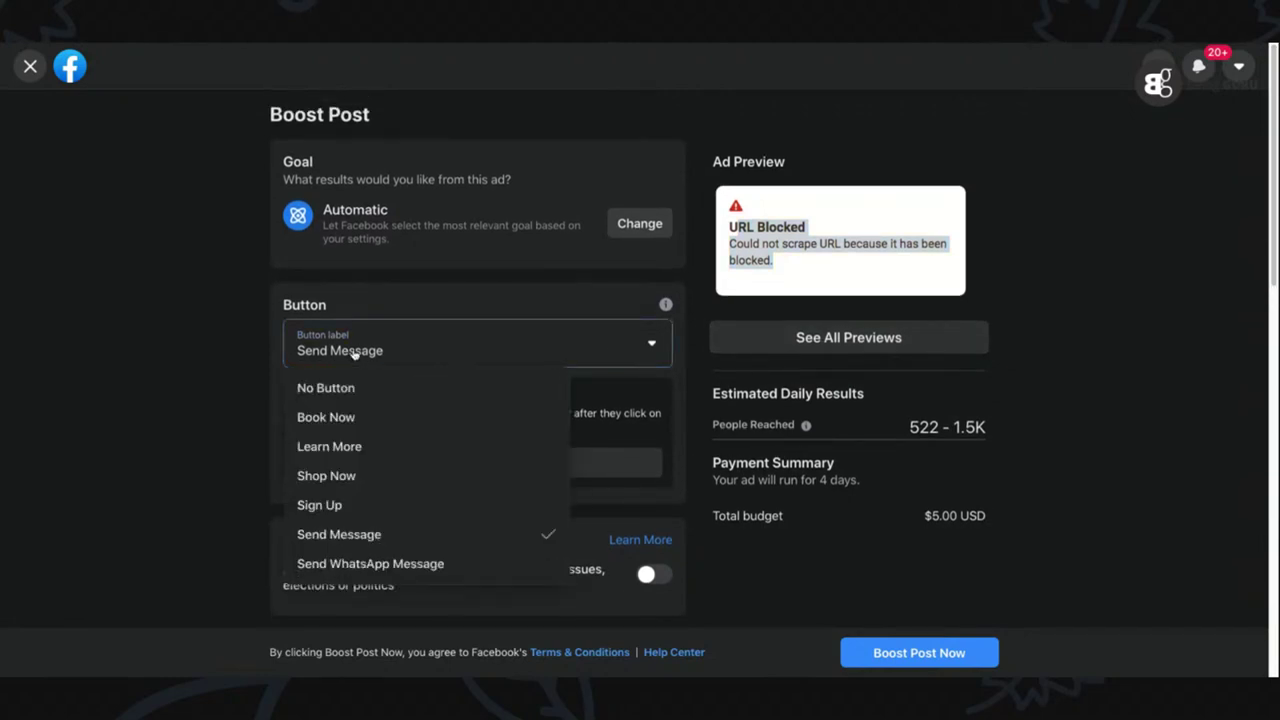
pyautogui.click(191, 514)
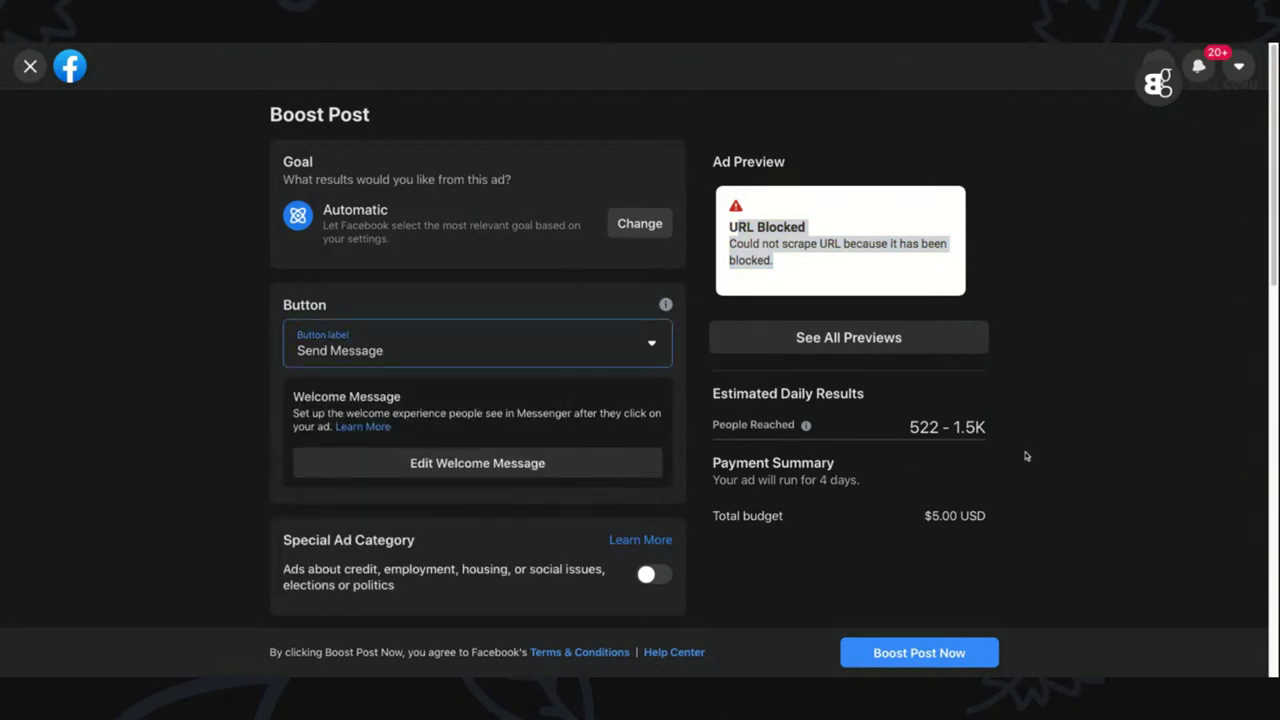
# - Switch the boost's audience to people chosen through targeting, then edit that audience and lower its maximum age to 61
pyautogui.scroll(-3, 1274, 256)
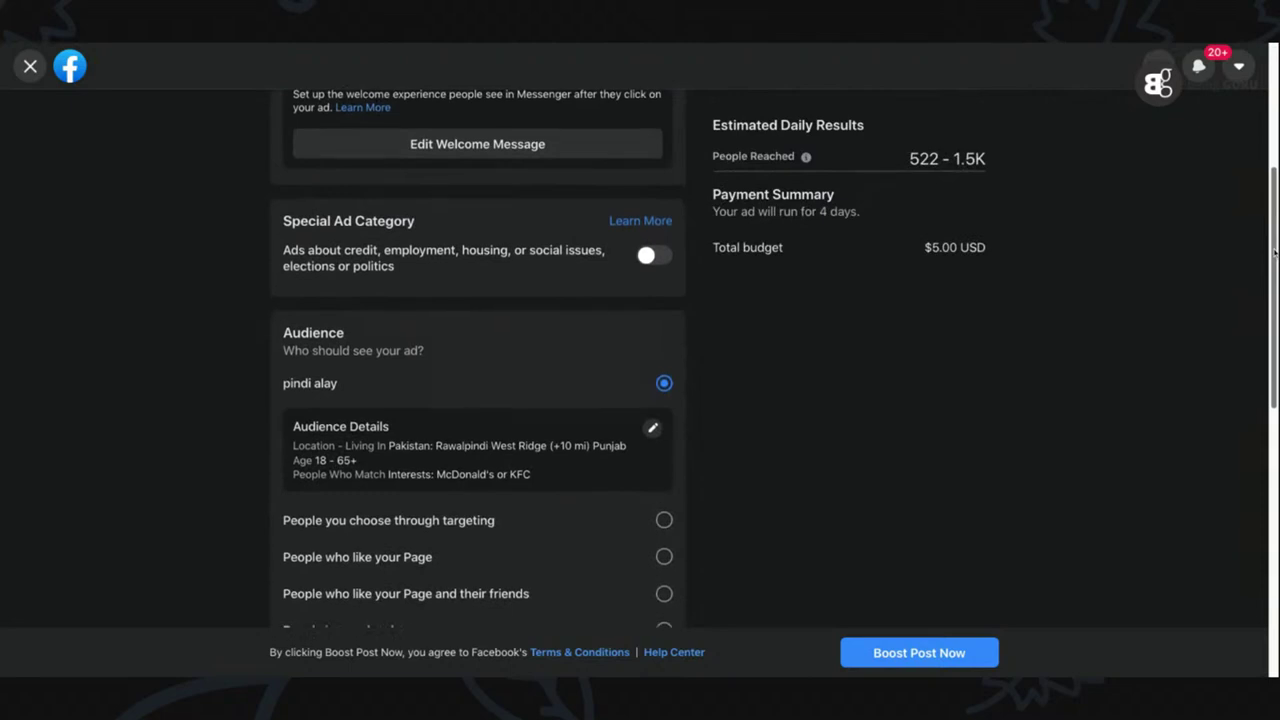
pyautogui.scroll(-2, 1274, 256)
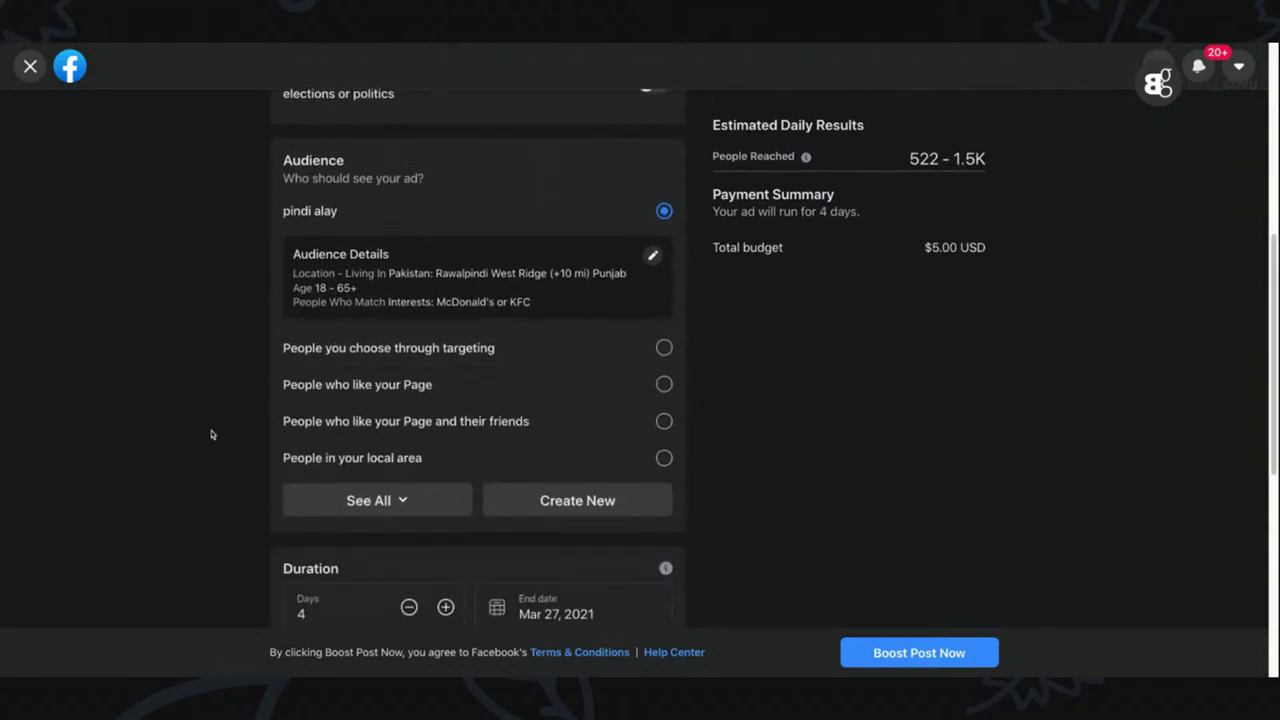
pyautogui.click(664, 349)
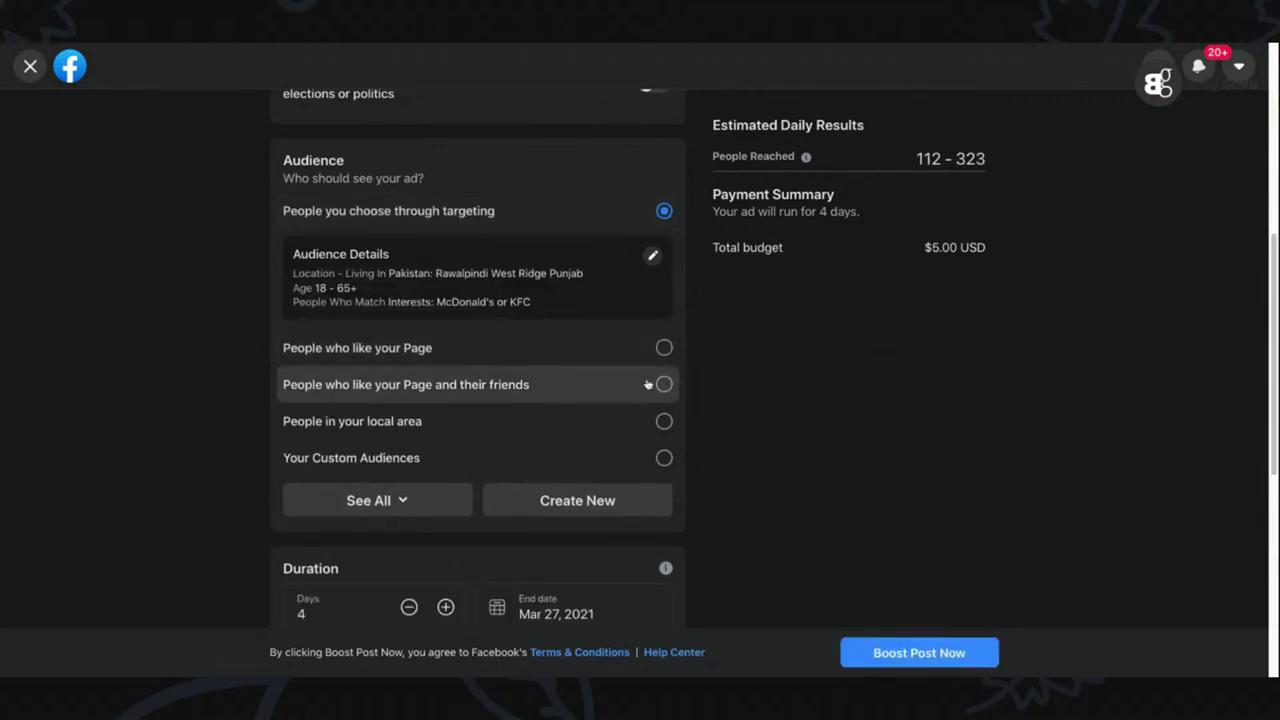
pyautogui.click(653, 259)
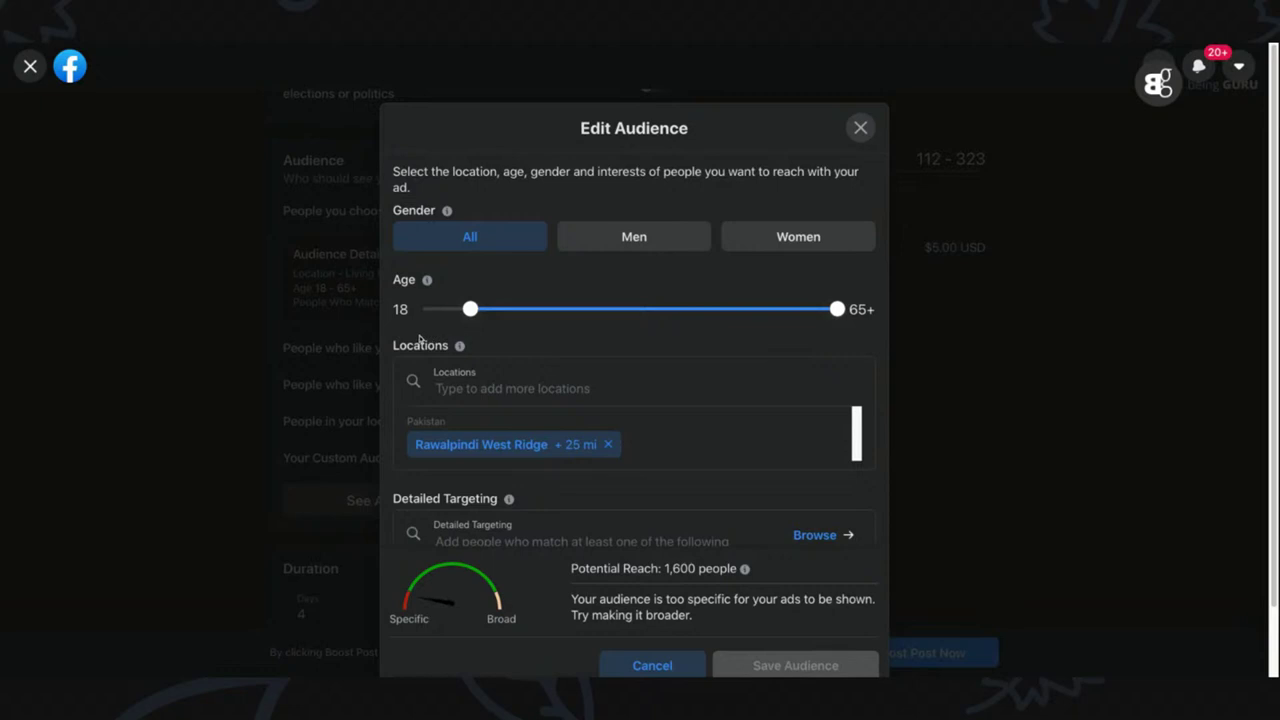
pyautogui.moveTo(837, 309); pyautogui.dragTo(806, 309)
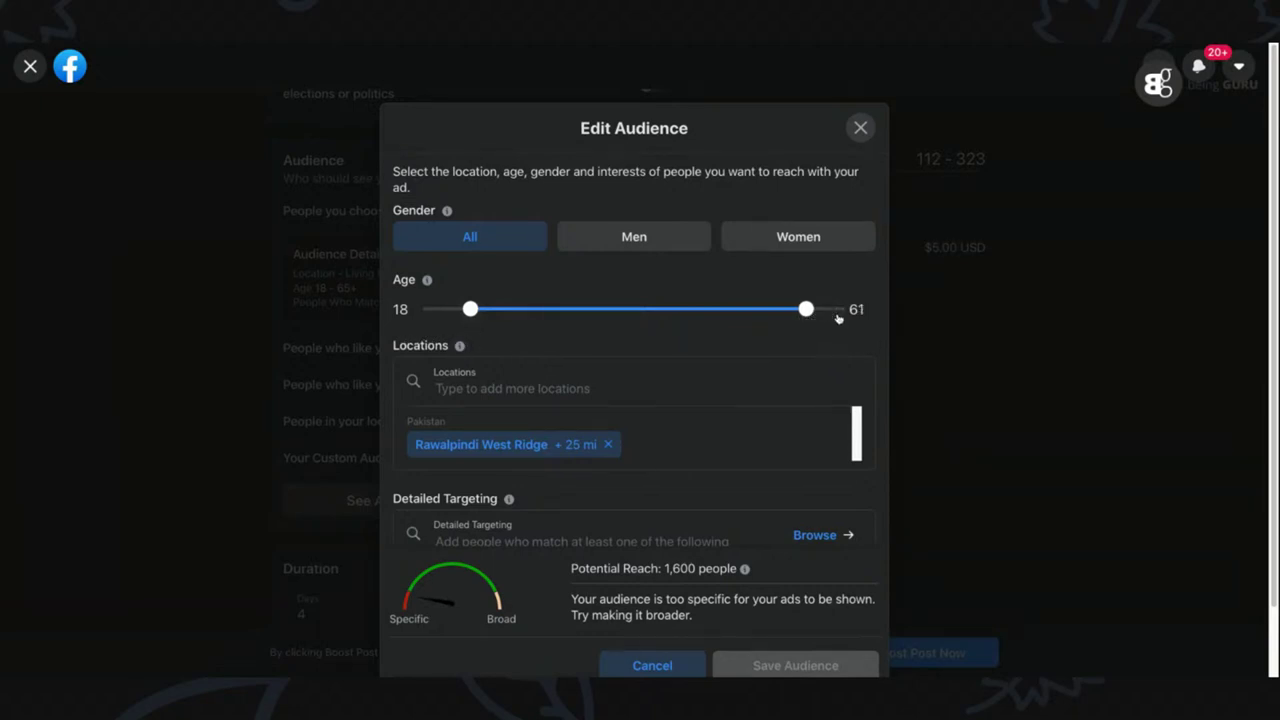